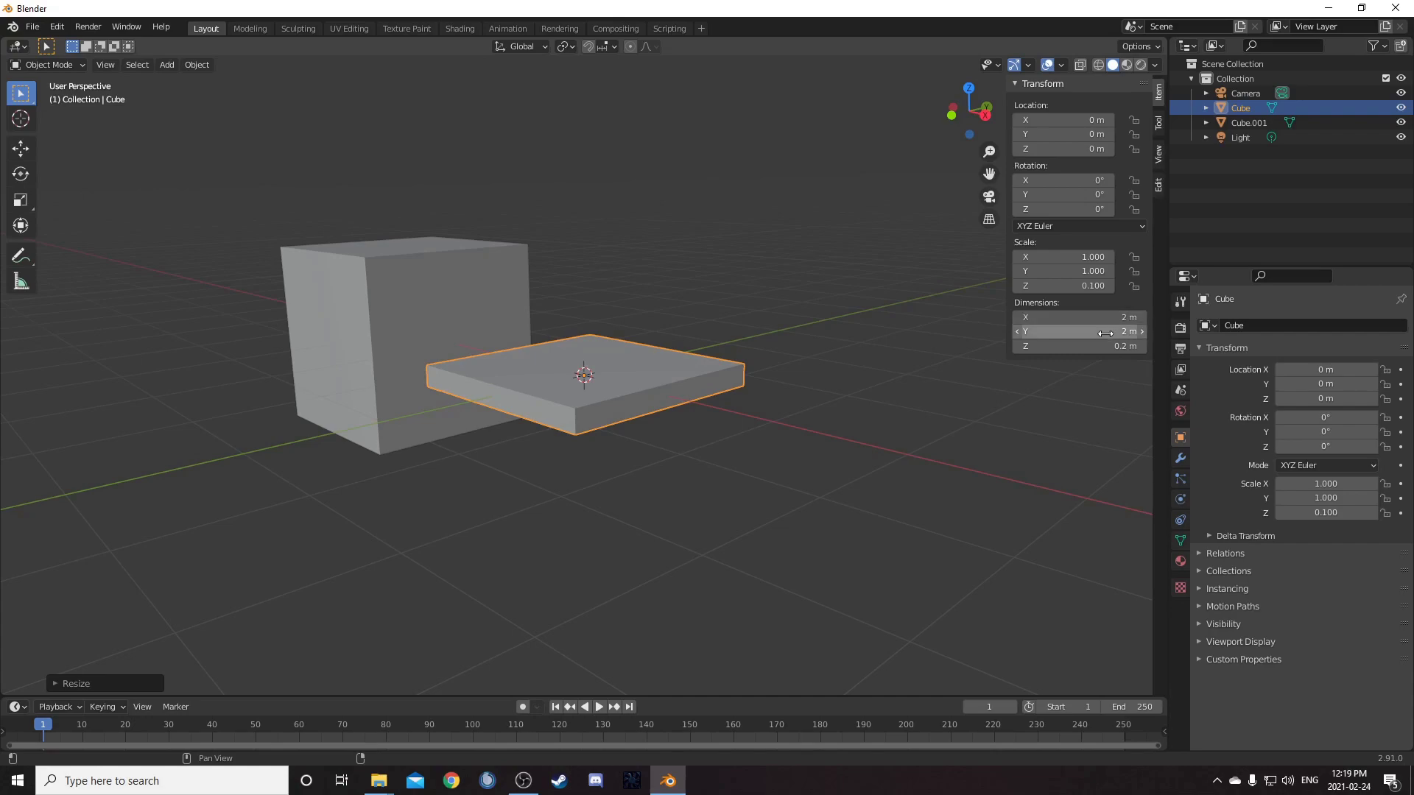
# Add a Bevel modifier to the flattened cube
pyautogui.press('n')
pyautogui.moveTo(907, 412)
pyautogui.mouseDown(button='middle')
pyautogui.moveTo(920, 392)
pyautogui.moveTo(897, 401)
pyautogui.mouseUp(button='middle')
pyautogui.click(1180, 458)
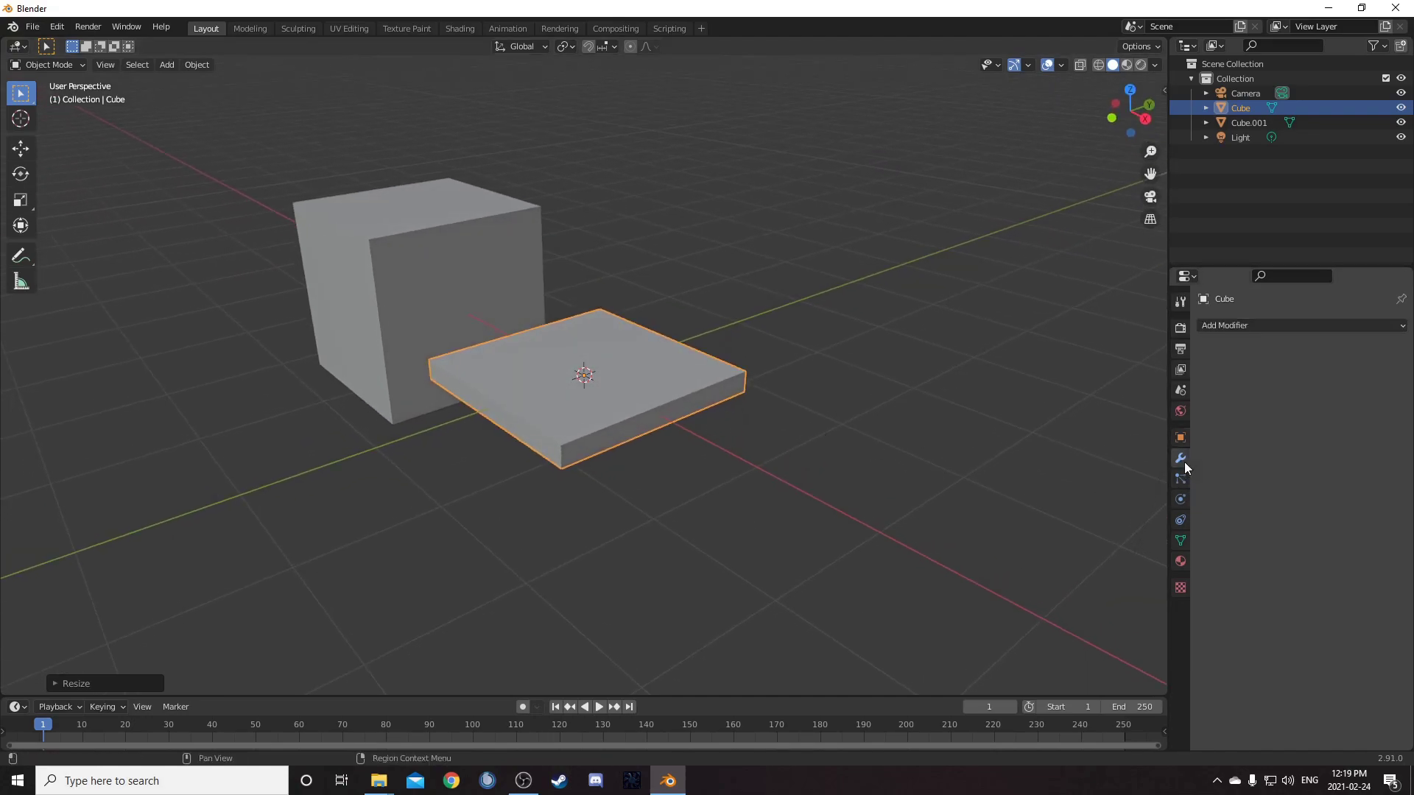
pyautogui.click(1355, 325)
pyautogui.click(1108, 383)
pyautogui.moveTo(824, 455); pyautogui.dragTo(395, 363, button='middle')
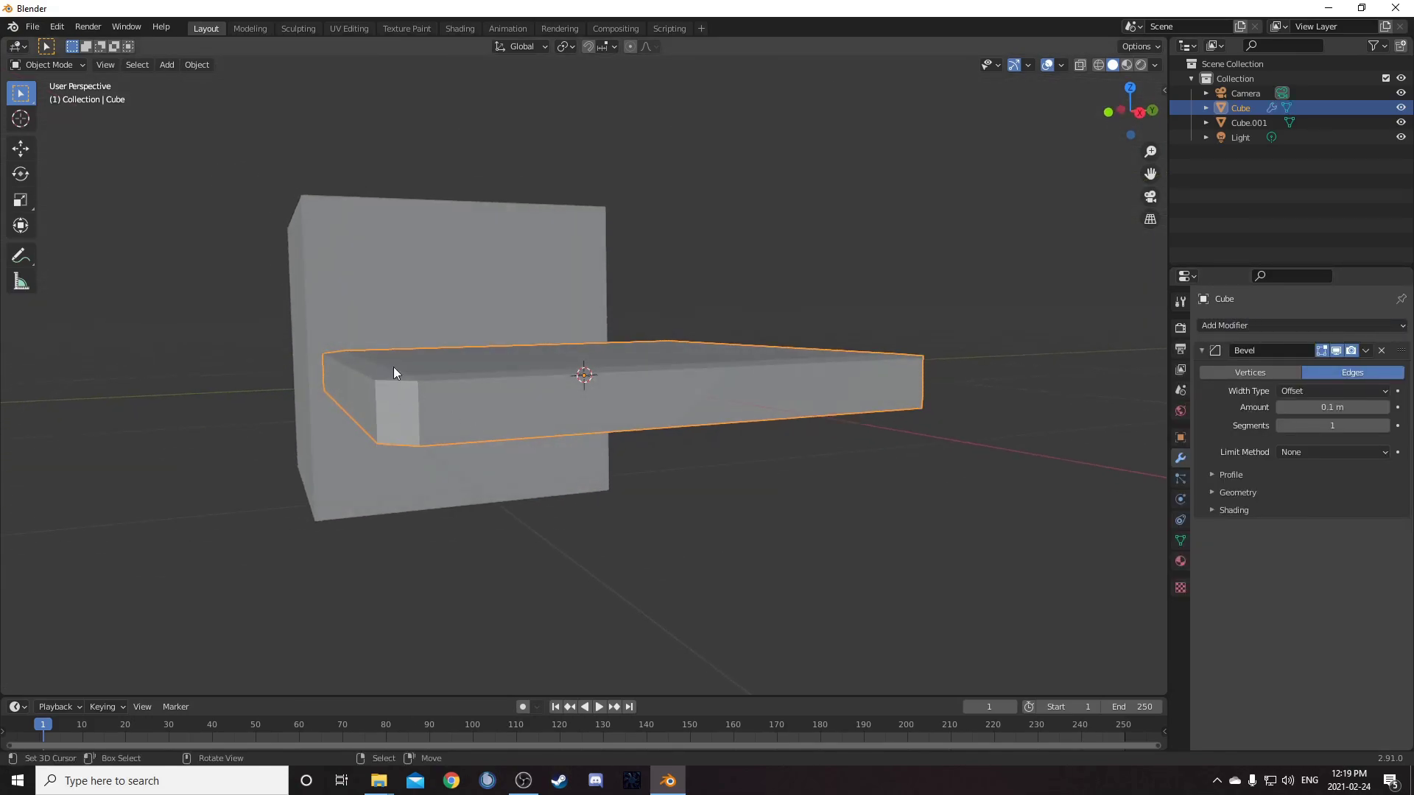
pyautogui.moveTo(567, 401); pyautogui.dragTo(543, 470, button='middle')
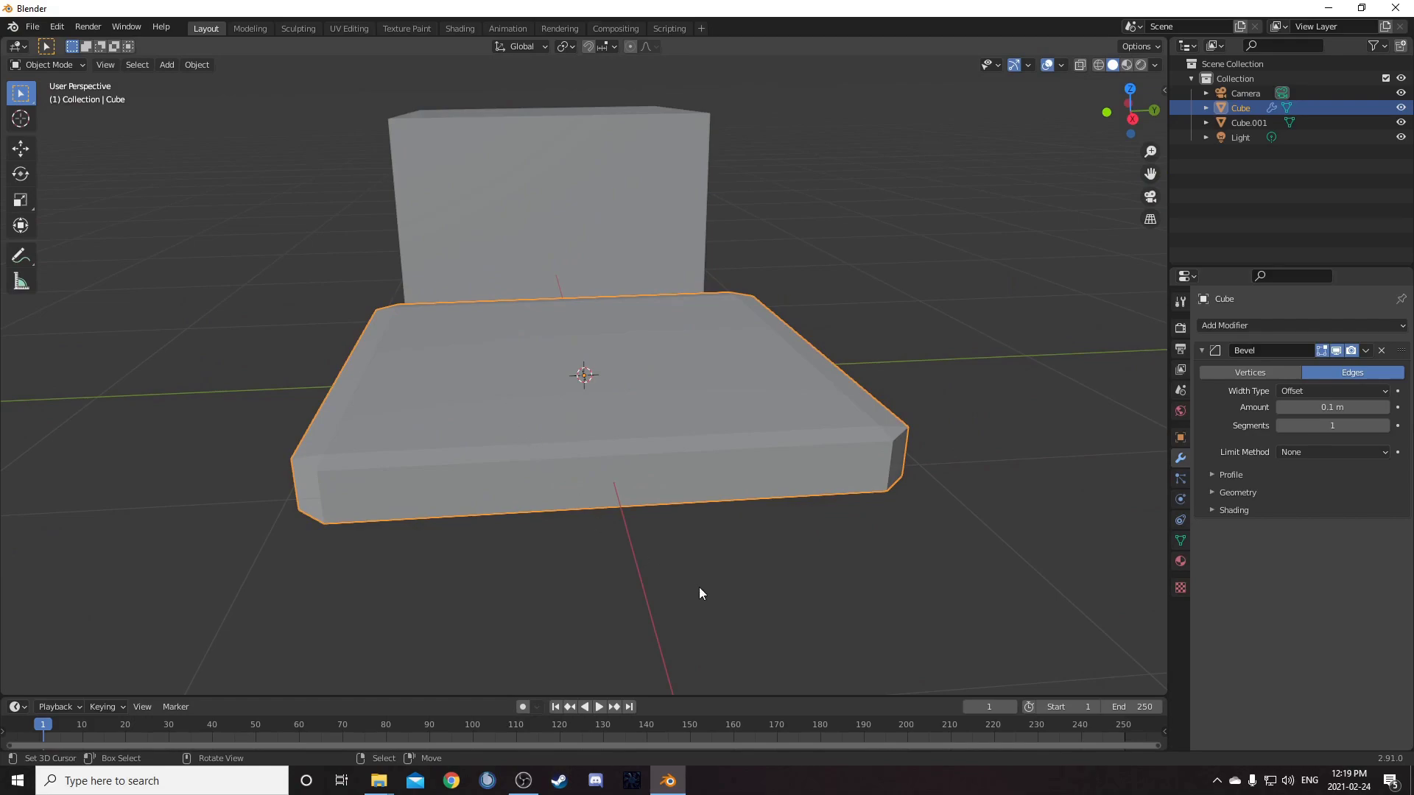
# Apply the slab's scale and set its bevel to an amount of 0.04 m with 3 segments
pyautogui.hotkey('ctrl', 'a')
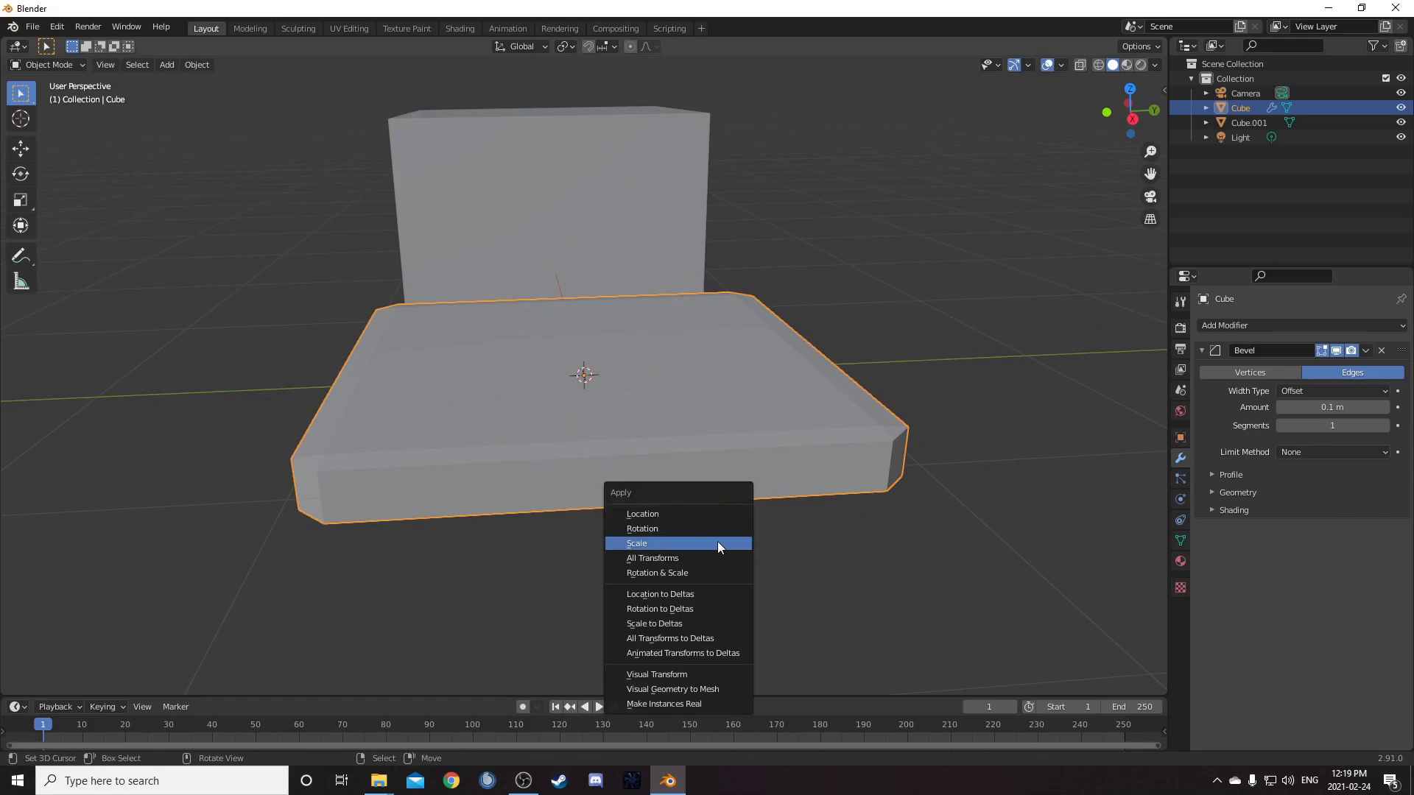
pyautogui.click(722, 544)
pyautogui.click(1342, 408)
pyautogui.press('BackSpace')
pyautogui.press('Return')
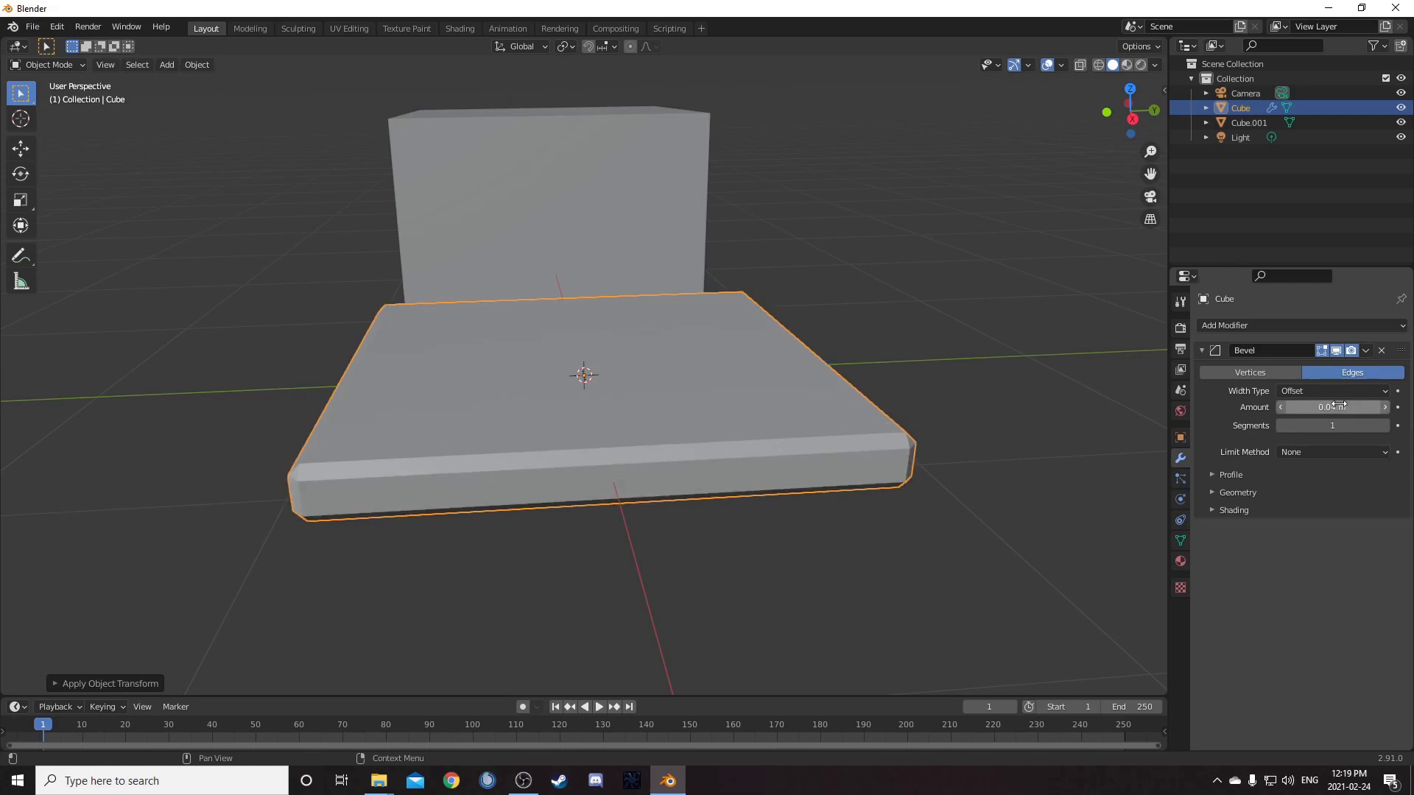
pyautogui.click(1333, 425)
pyautogui.write('3')
pyautogui.press('Return')
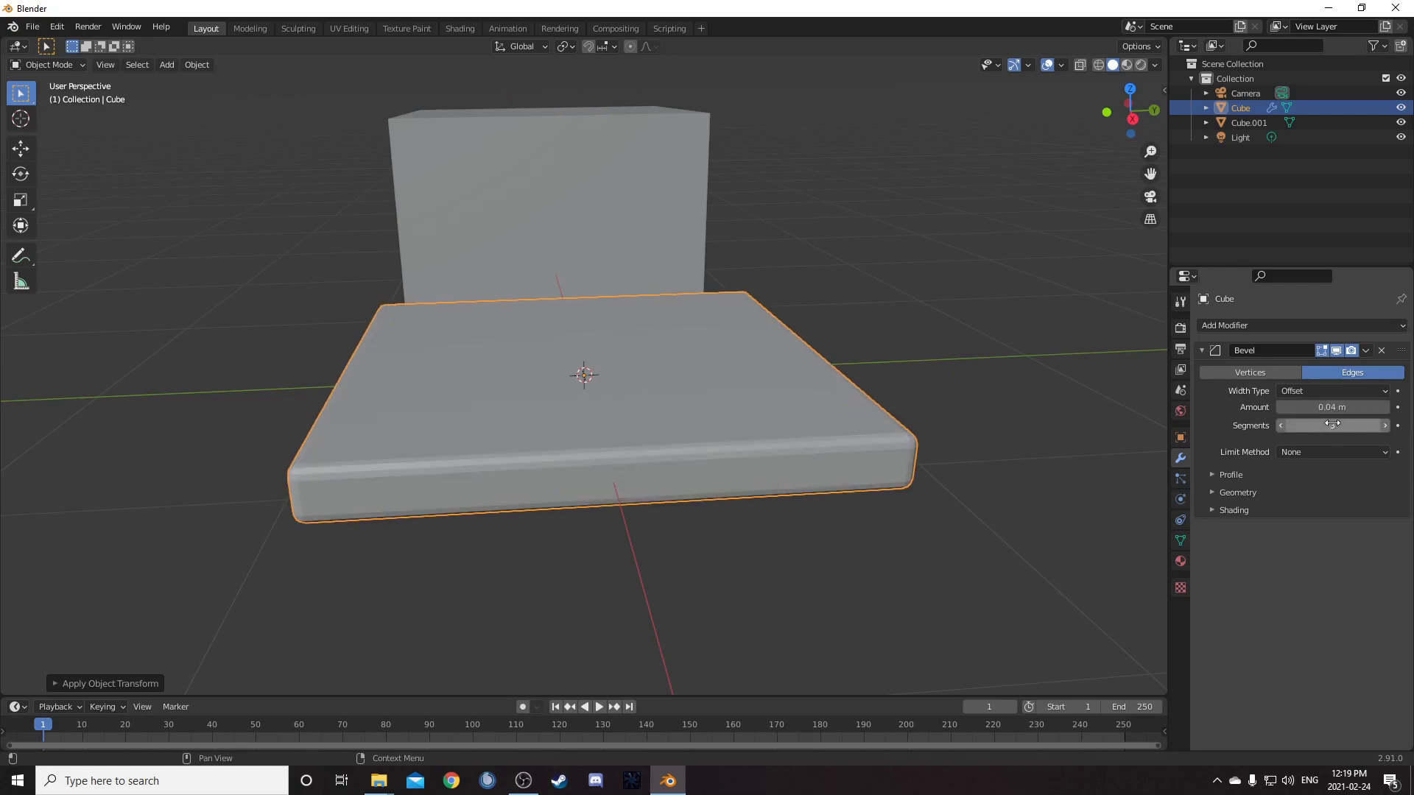
# Shade the beveled slab smooth
pyautogui.moveTo(957, 422); pyautogui.dragTo(859, 420, button='middle')
pyautogui.rightClick(819, 420)
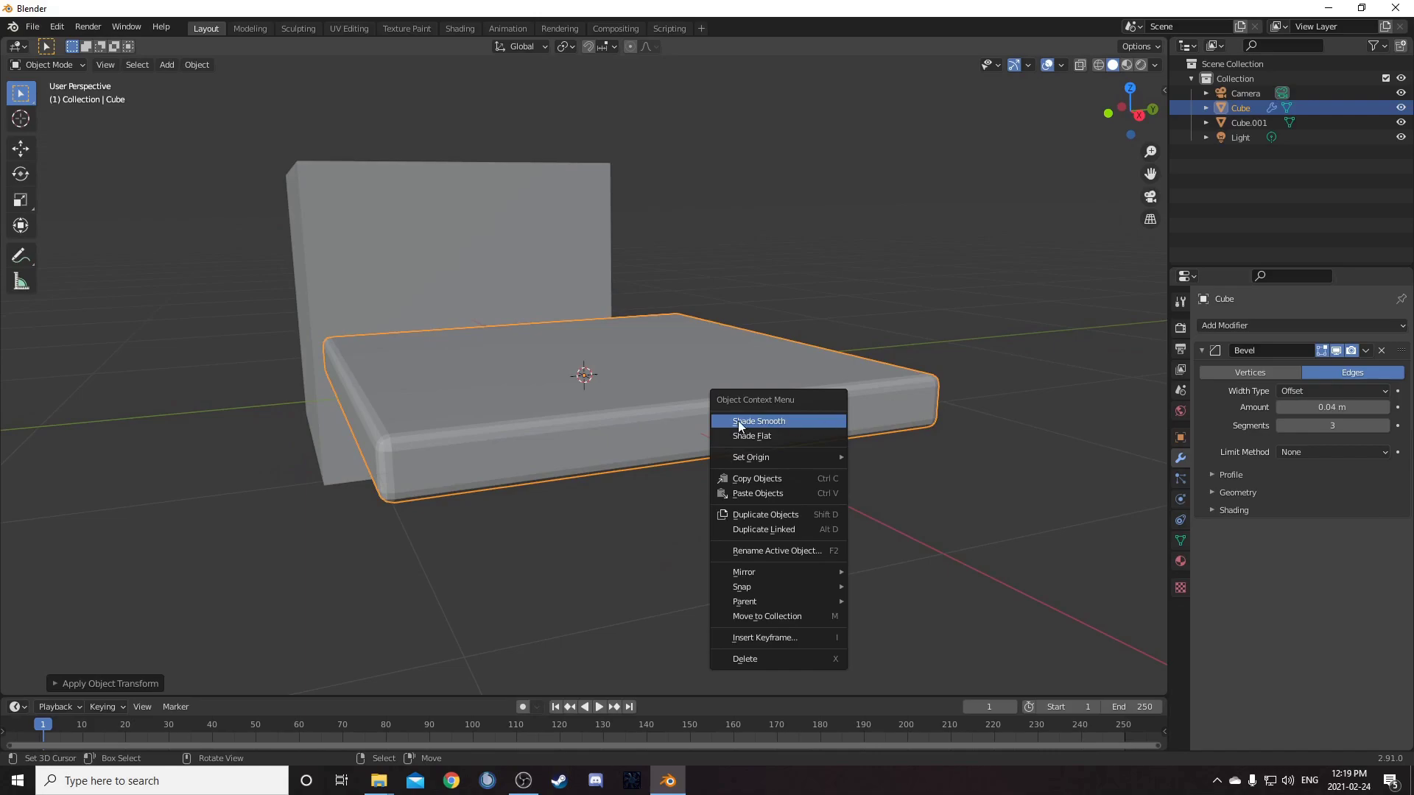
pyautogui.click(783, 421)
pyautogui.moveTo(817, 426); pyautogui.dragTo(543, 462, button='middle')
pyautogui.moveTo(647, 457); pyautogui.dragTo(687, 446, button='middle')
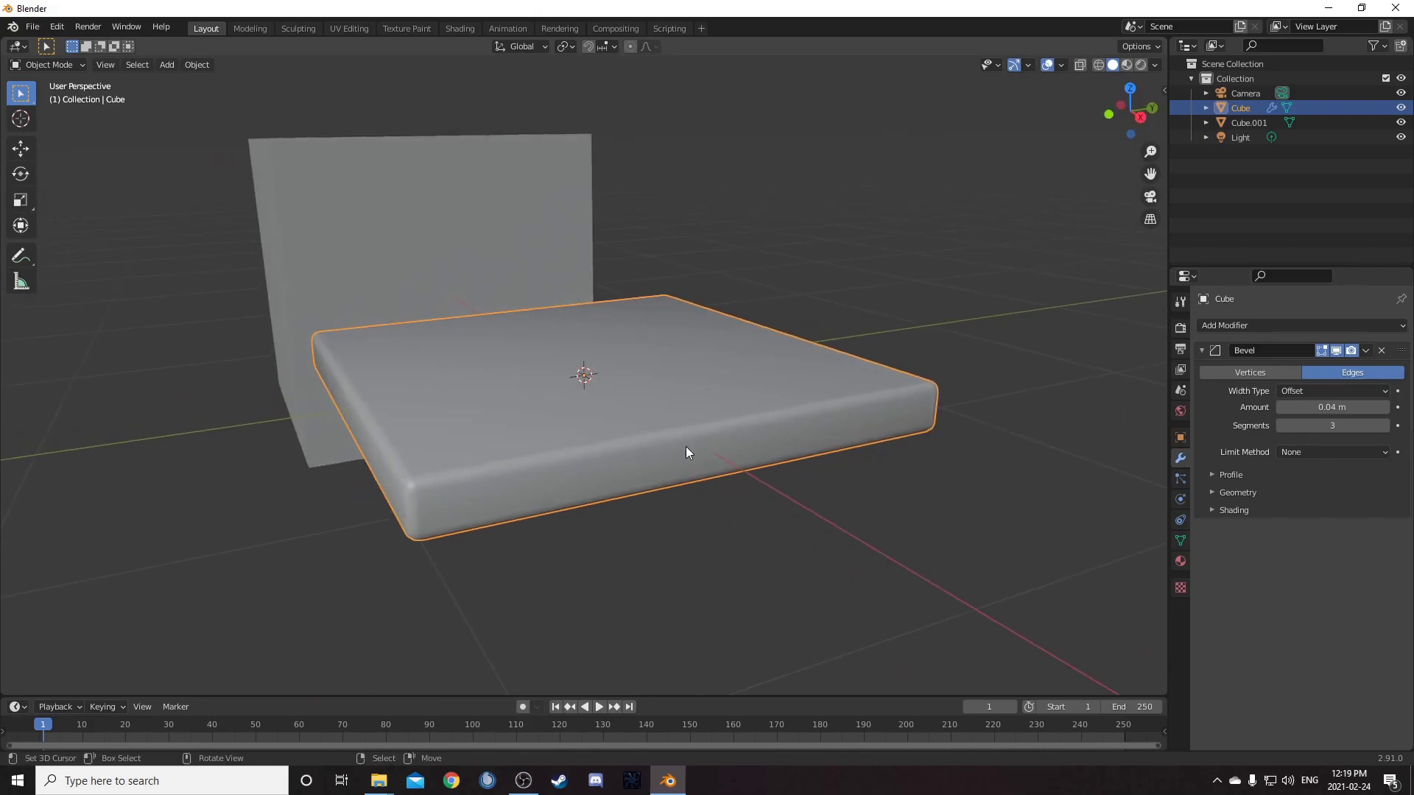
# Give the large cube behind the slab a level 4 subdivision surface and apply that modifier
pyautogui.moveTo(759, 684); pyautogui.dragTo(235, 356, button='middle')
pyautogui.click(328, 334)
pyautogui.hotkey('ctrl', '4')
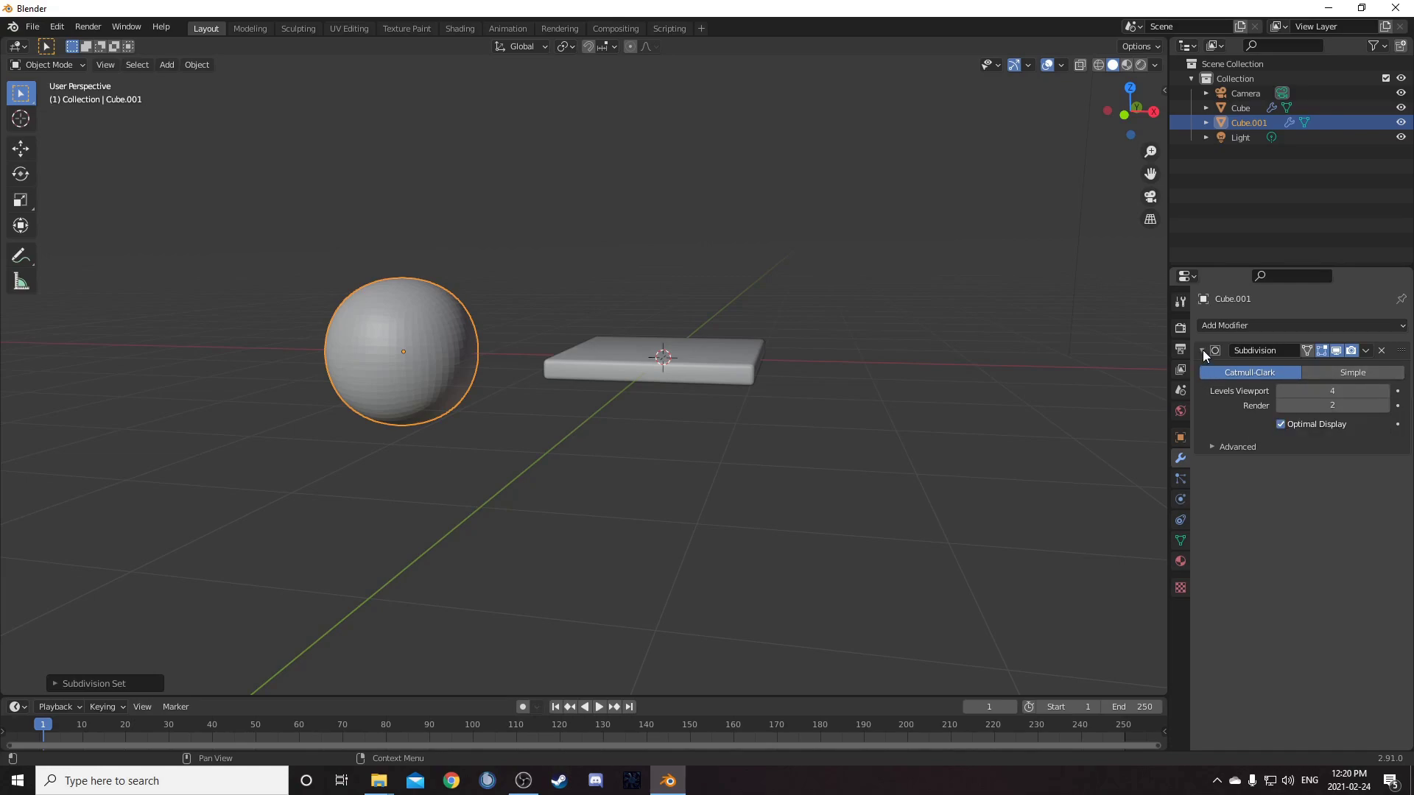
pyautogui.hotkey('ctrl', 'a')
pyautogui.moveTo(574, 442); pyautogui.dragTo(431, 379, button='middle')
# Add a Cast modifier with the Sphere shape and a factor of 1 to the rounded cube, and apply it
pyautogui.click(1249, 325)
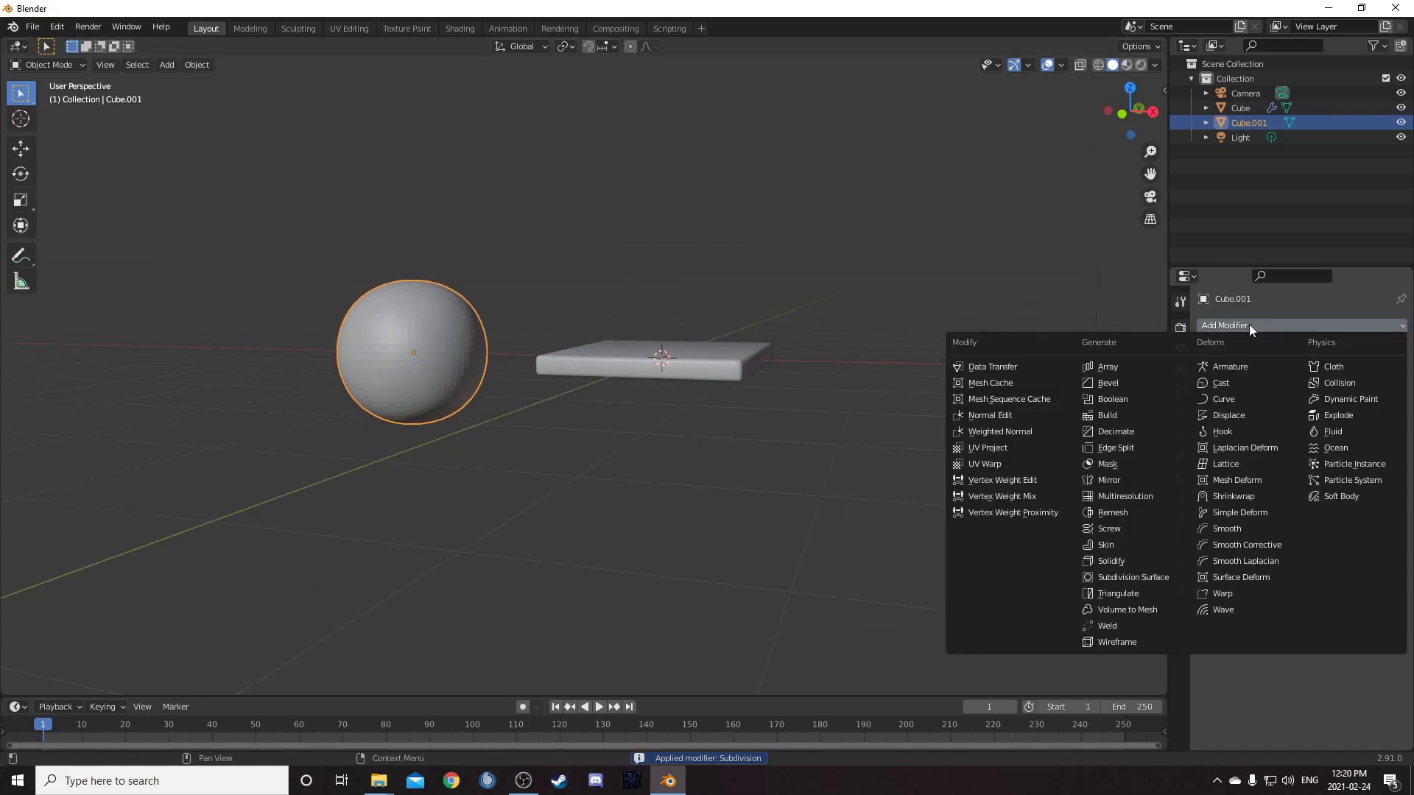
pyautogui.click(1237, 386)
pyautogui.scroll(4, 453, 395)
pyautogui.moveTo(453, 397); pyautogui.dragTo(567, 422, button='middle')
pyautogui.click(1336, 414)
pyautogui.press('Return')
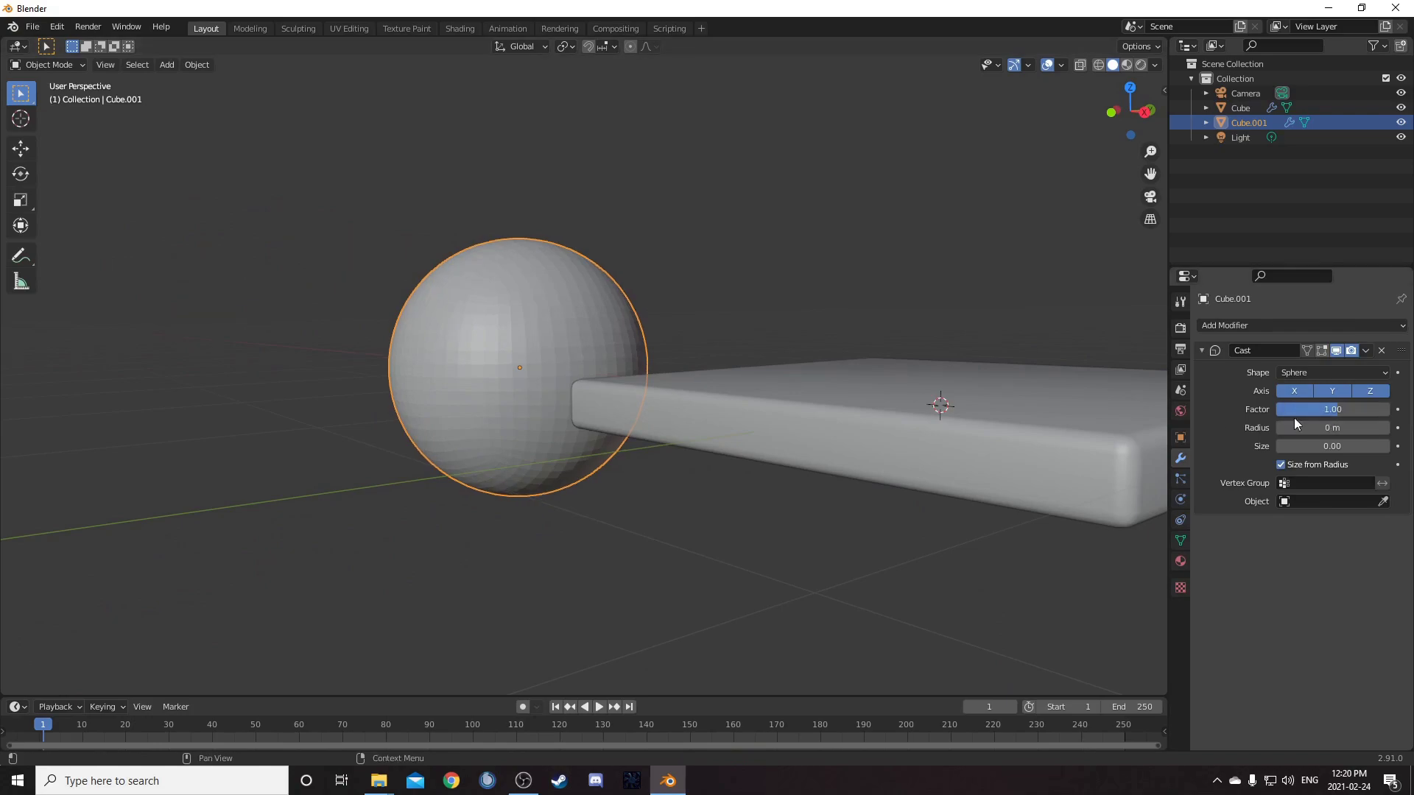
pyautogui.hotkey('ctrl', 'a')
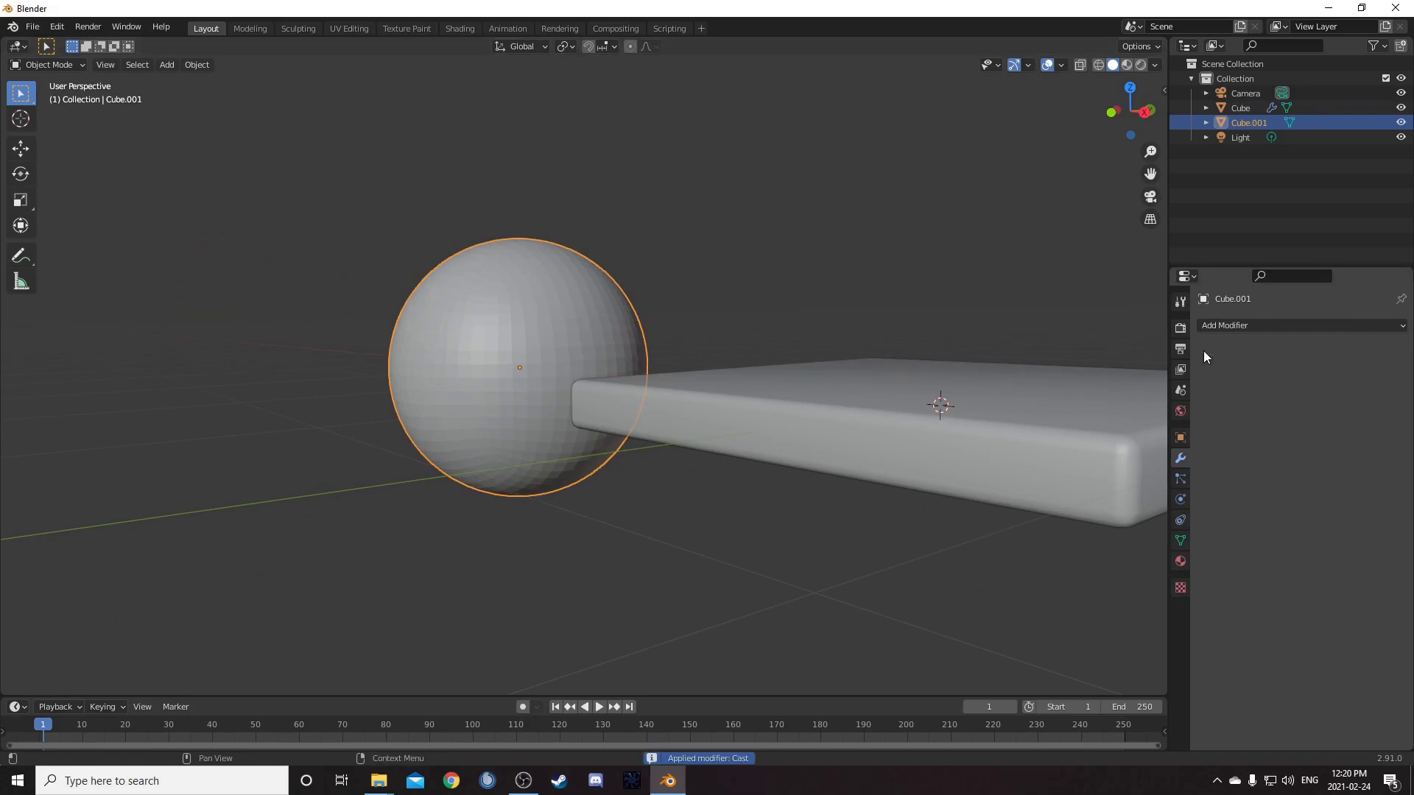
# Shade the sphere smooth
pyautogui.moveTo(625, 443); pyautogui.dragTo(526, 369, button='middle')
pyautogui.rightClick(500, 337)
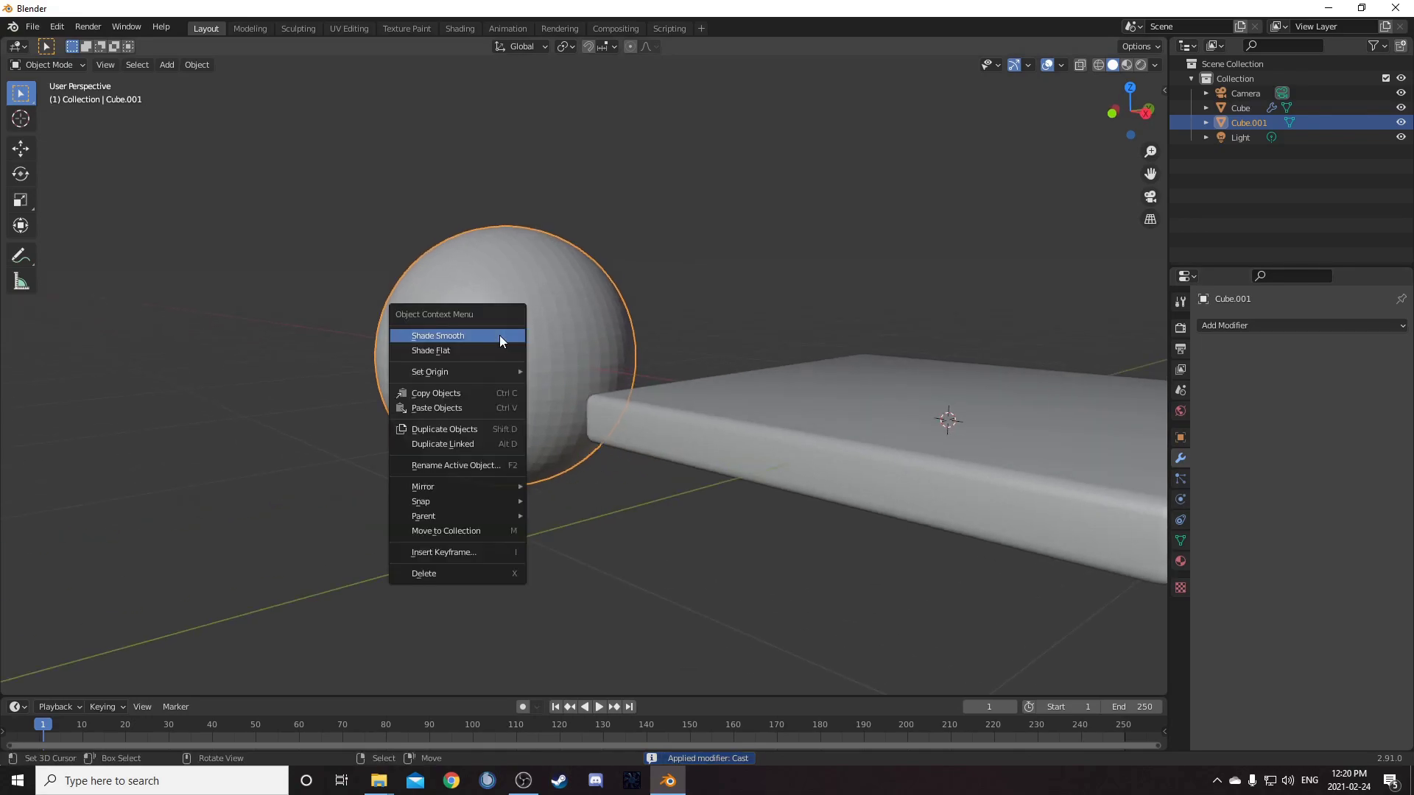
pyautogui.click(484, 337)
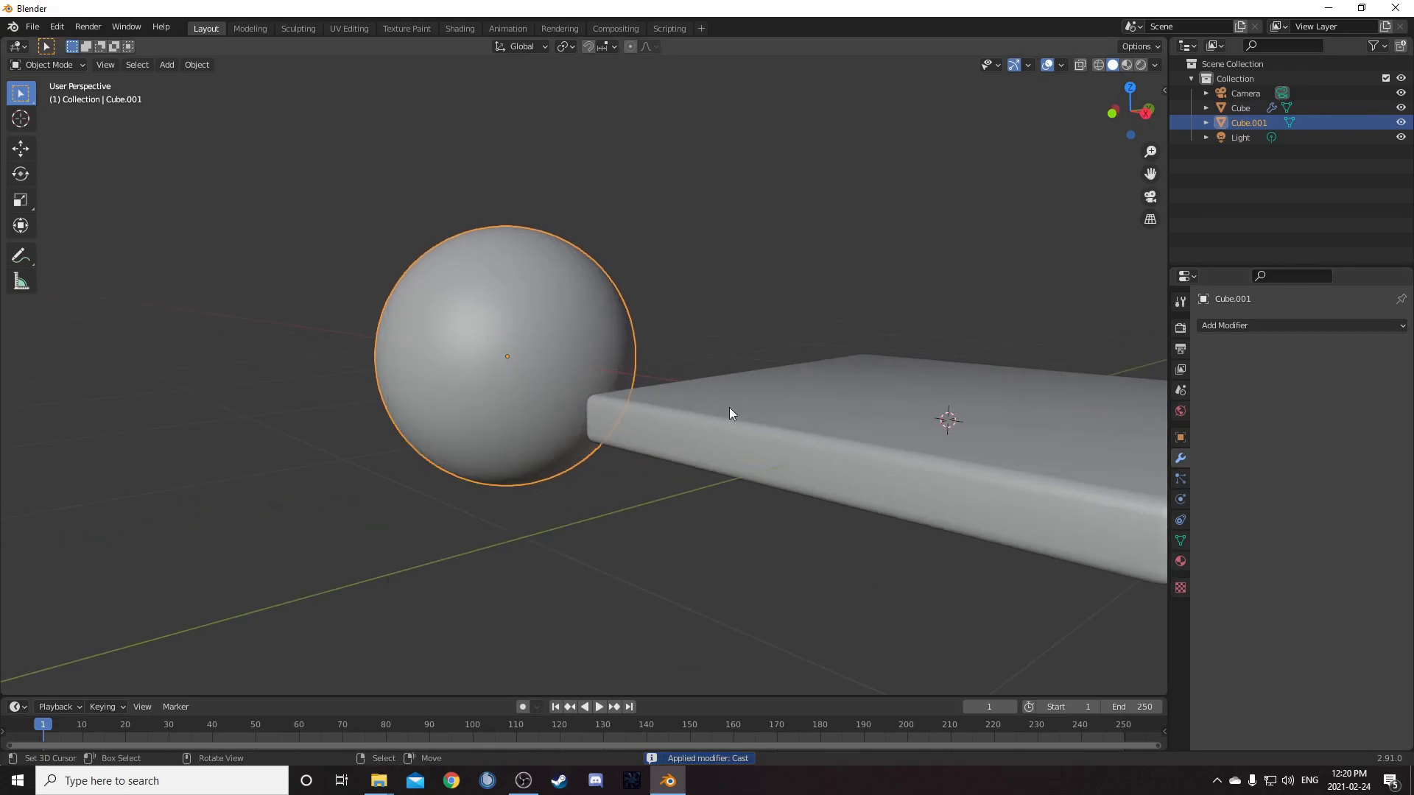
# Add a plane mesh and move it down about 0.8 m along Z, below the slab and sphere
pyautogui.scroll(-4, 824, 465)
pyautogui.moveTo(784, 461); pyautogui.dragTo(688, 489, button='middle')
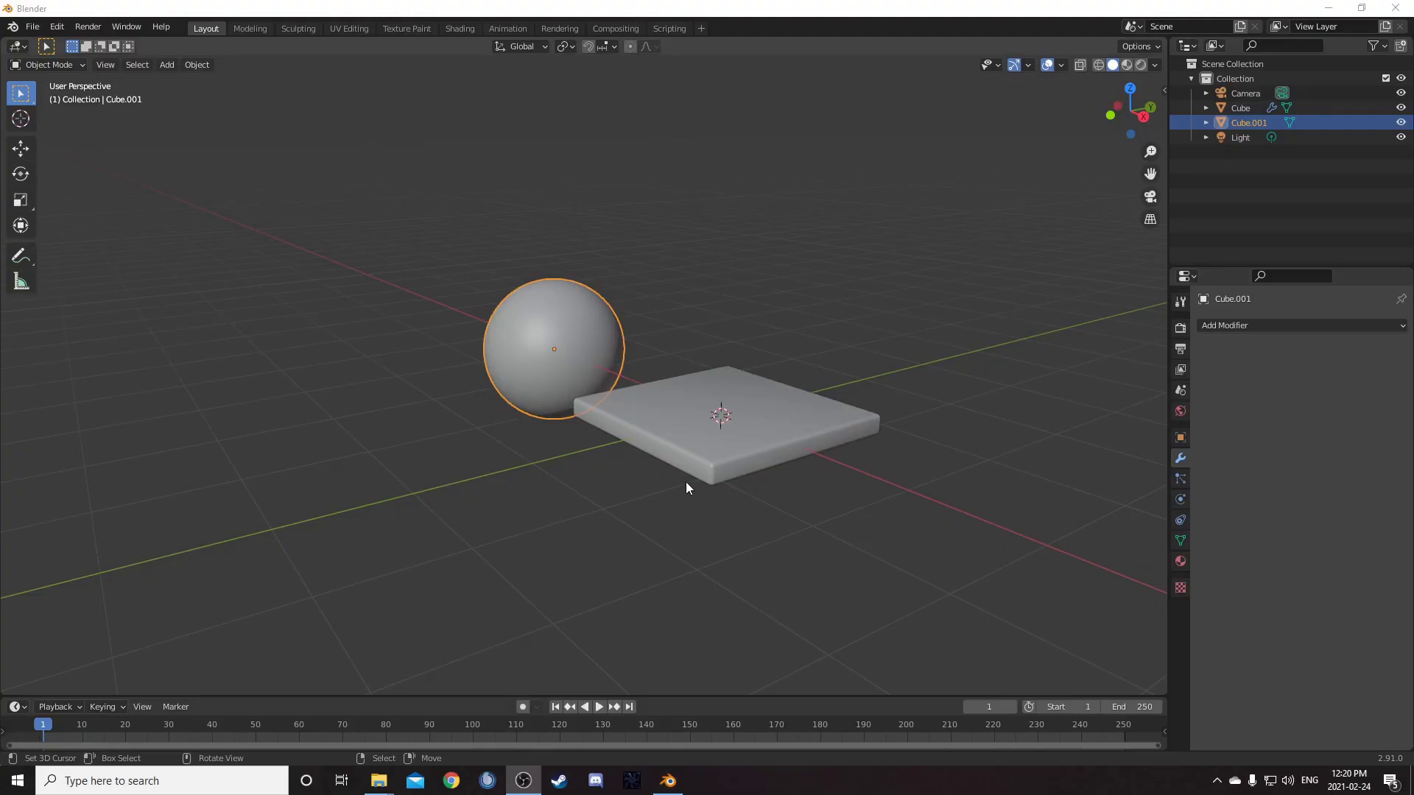
pyautogui.hotkey('shift', 'a')
pyautogui.moveTo(685, 318)
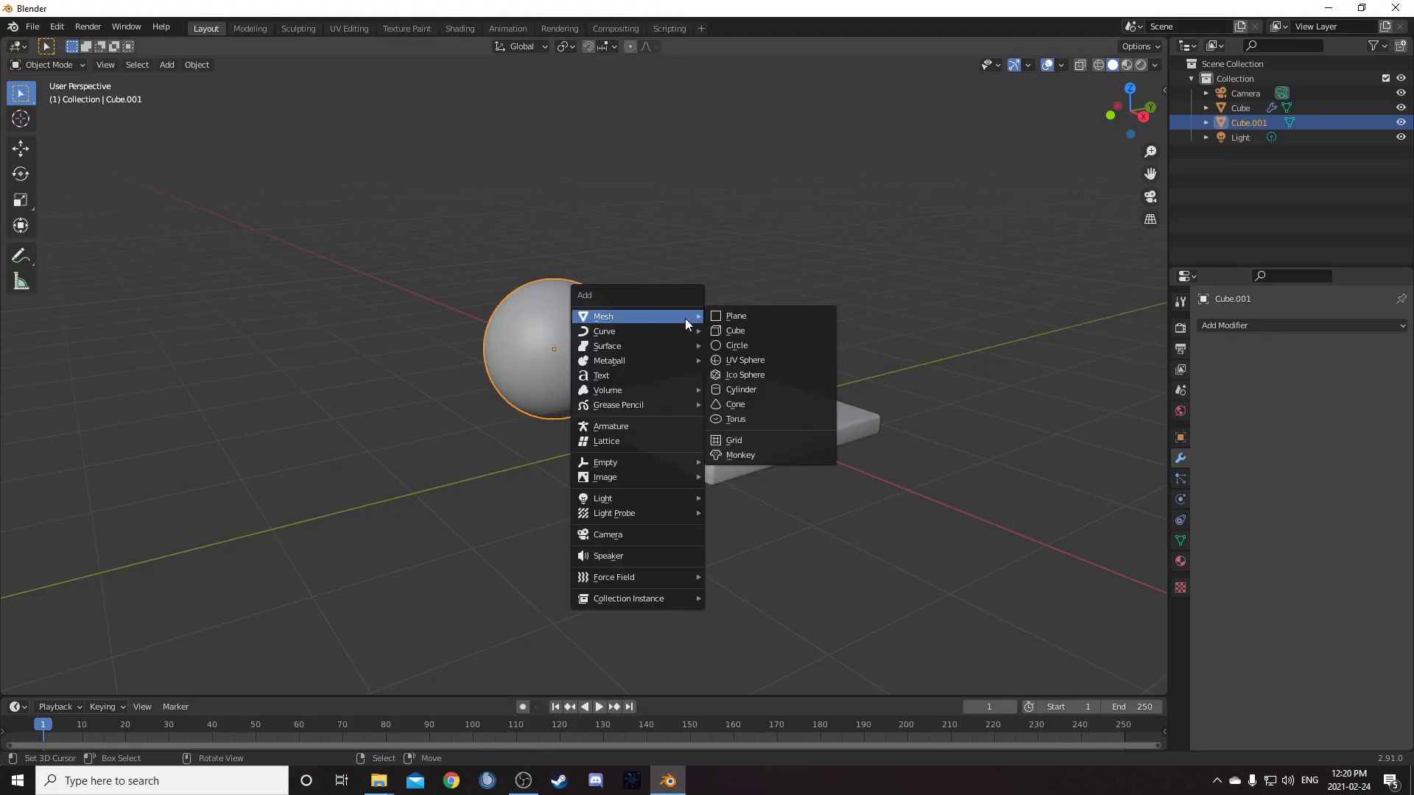
pyautogui.click(736, 315)
pyautogui.scroll(-3, 750, 497)
pyautogui.press('g')
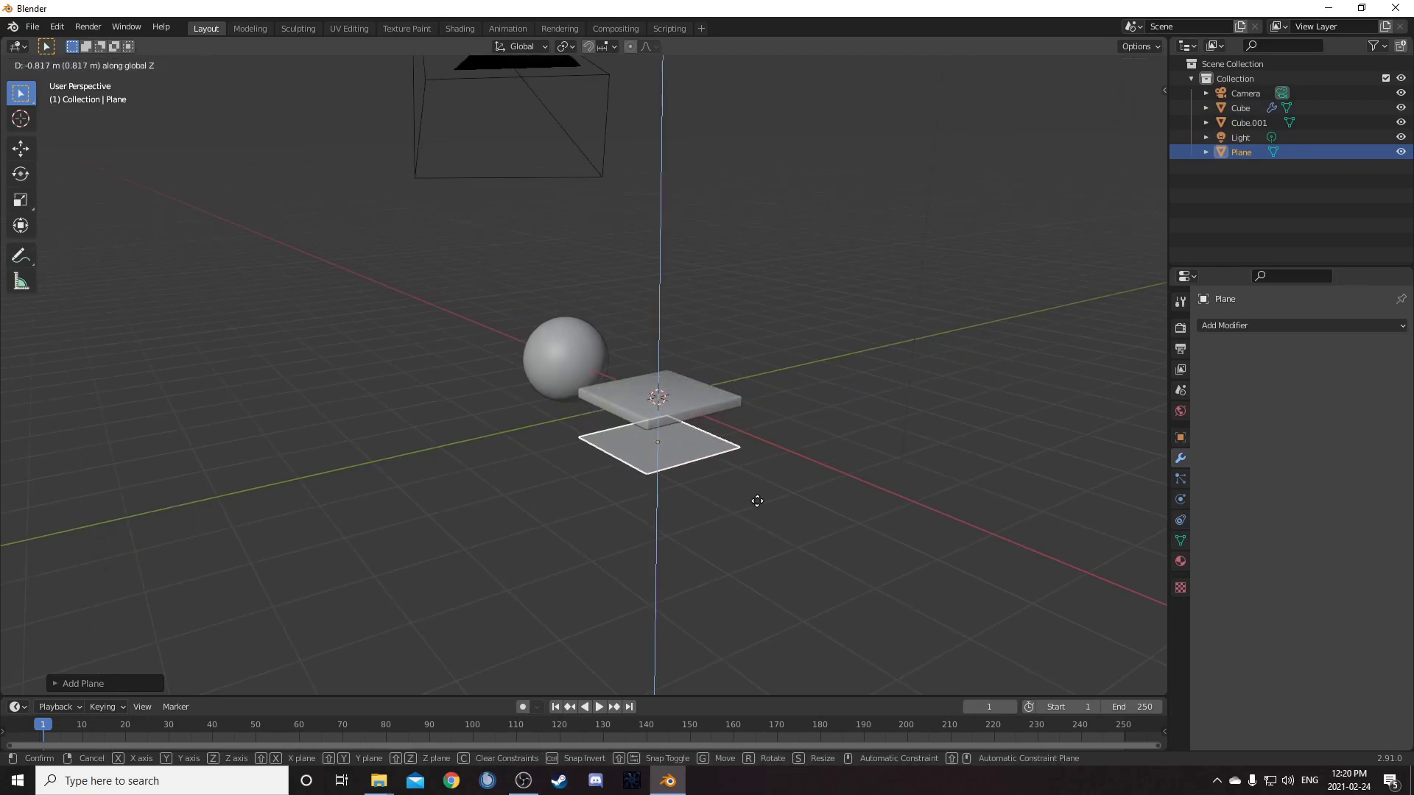
pyautogui.click(754, 491)
# Scale the plane by 10 to make a large floor
pyautogui.write('s10')
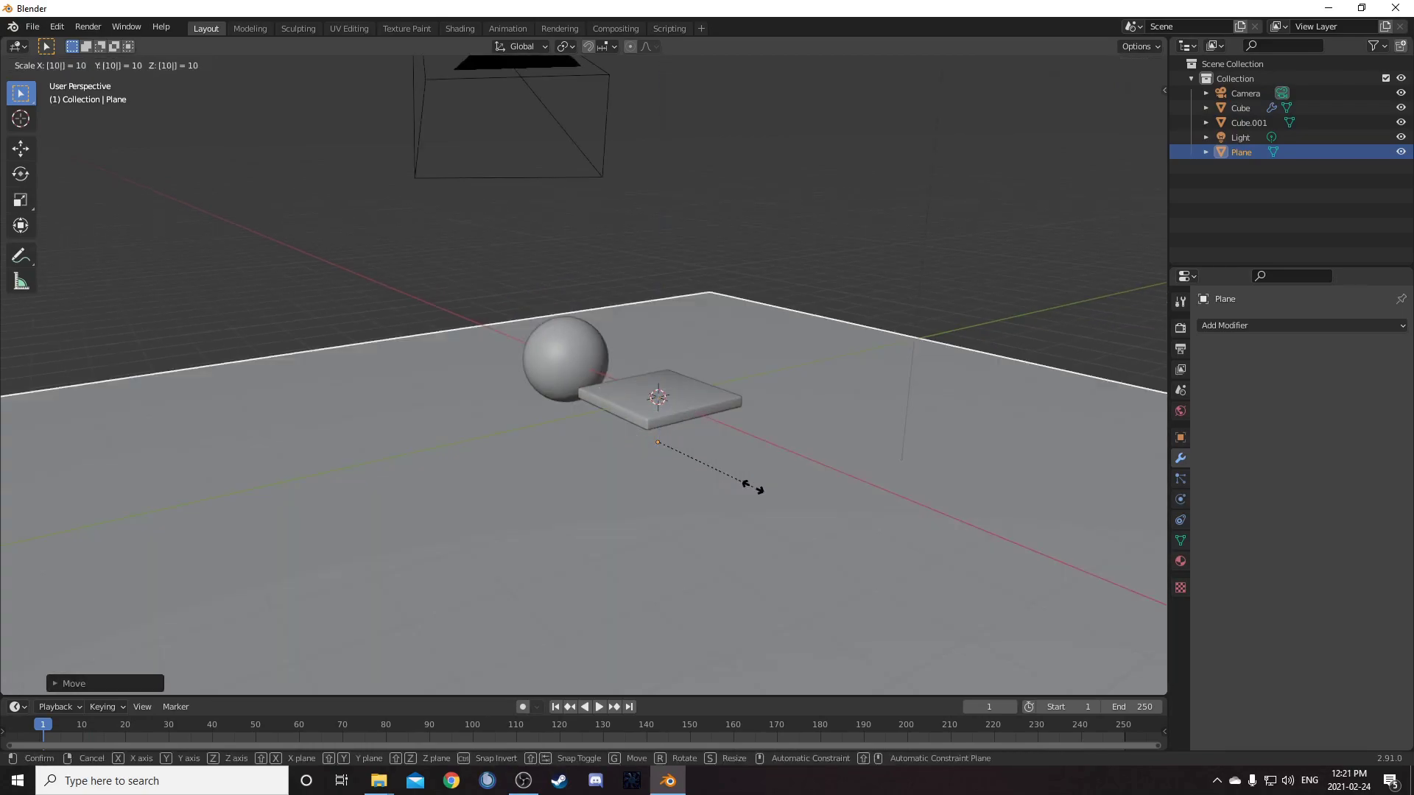
pyautogui.press('Return')
pyautogui.scroll(-4, 746, 513)
pyautogui.moveTo(615, 467); pyautogui.dragTo(723, 483, button='middle')
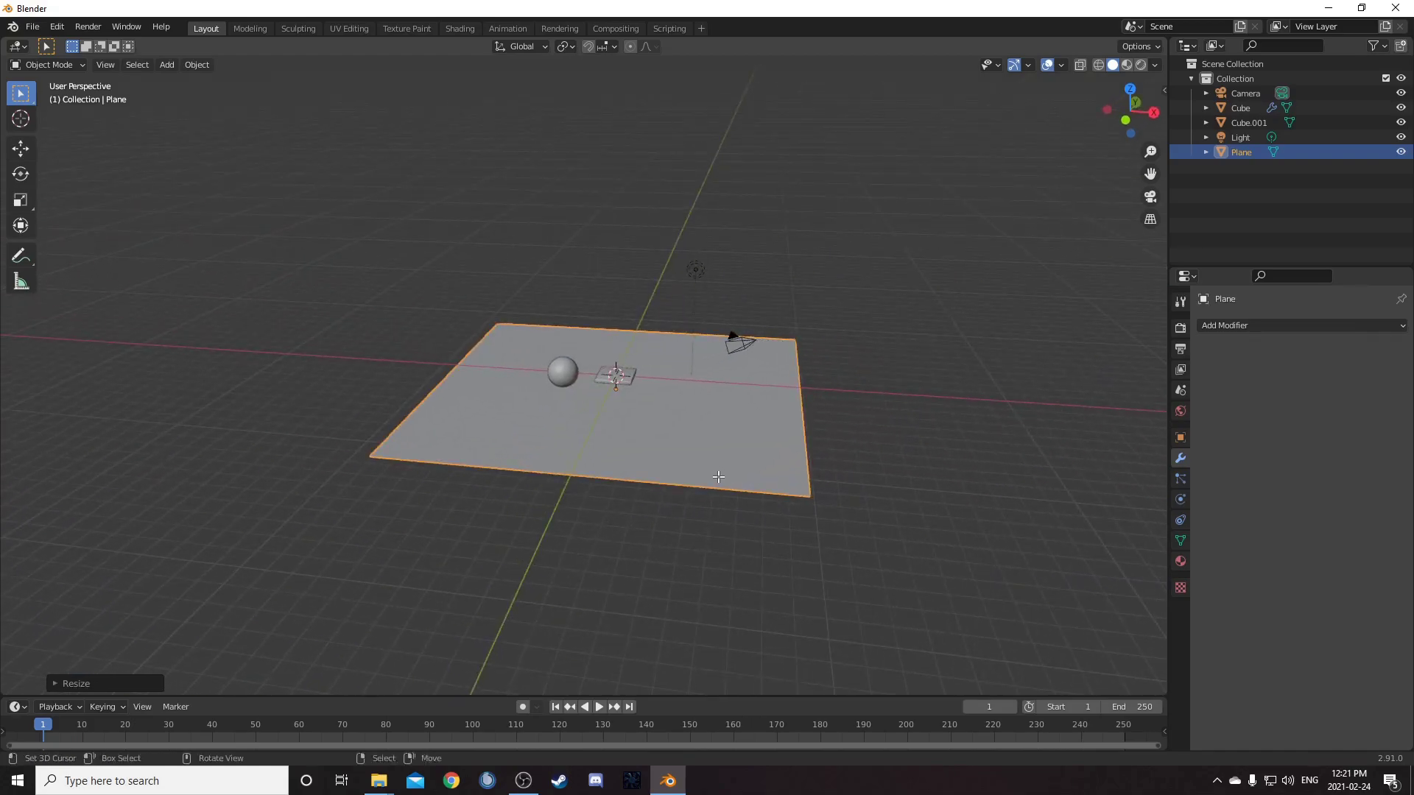
# Extrude the floor plane's edge behind the sphere straight up to form a tall backdrop wall
pyautogui.press('Tab')
pyautogui.press('2')
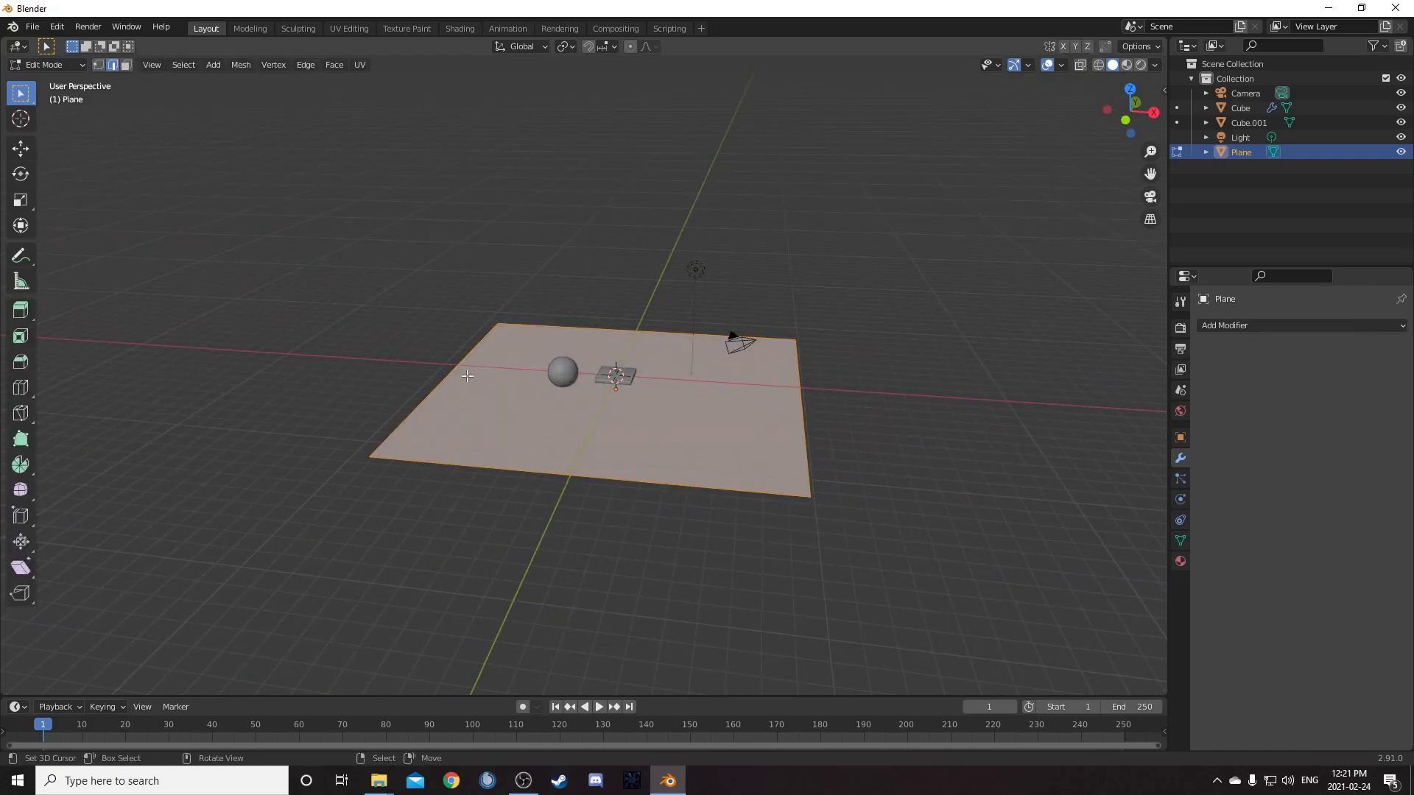
pyautogui.click(431, 387)
pyautogui.moveTo(436, 375); pyautogui.dragTo(503, 441, button='middle')
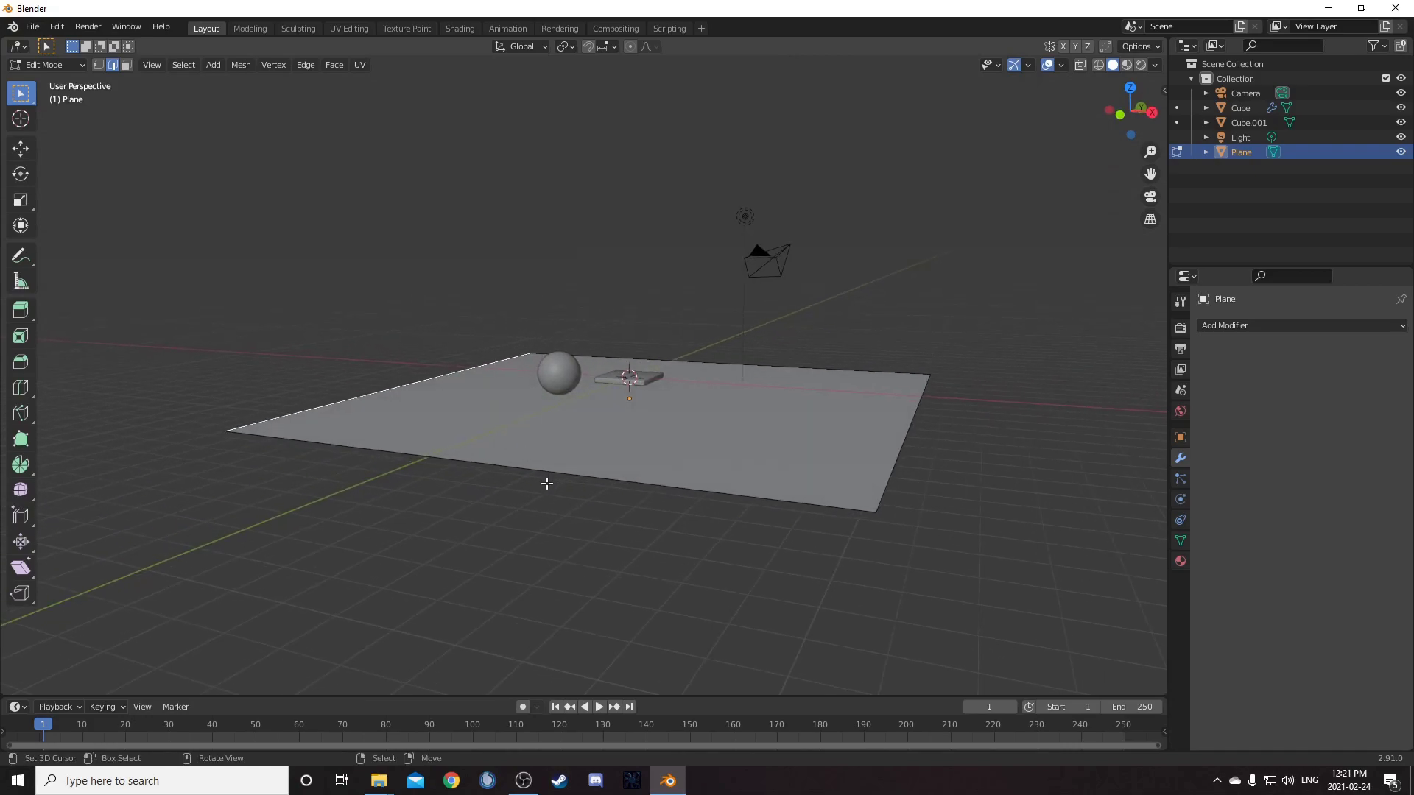
pyautogui.press('e')
pyautogui.click(583, 289)
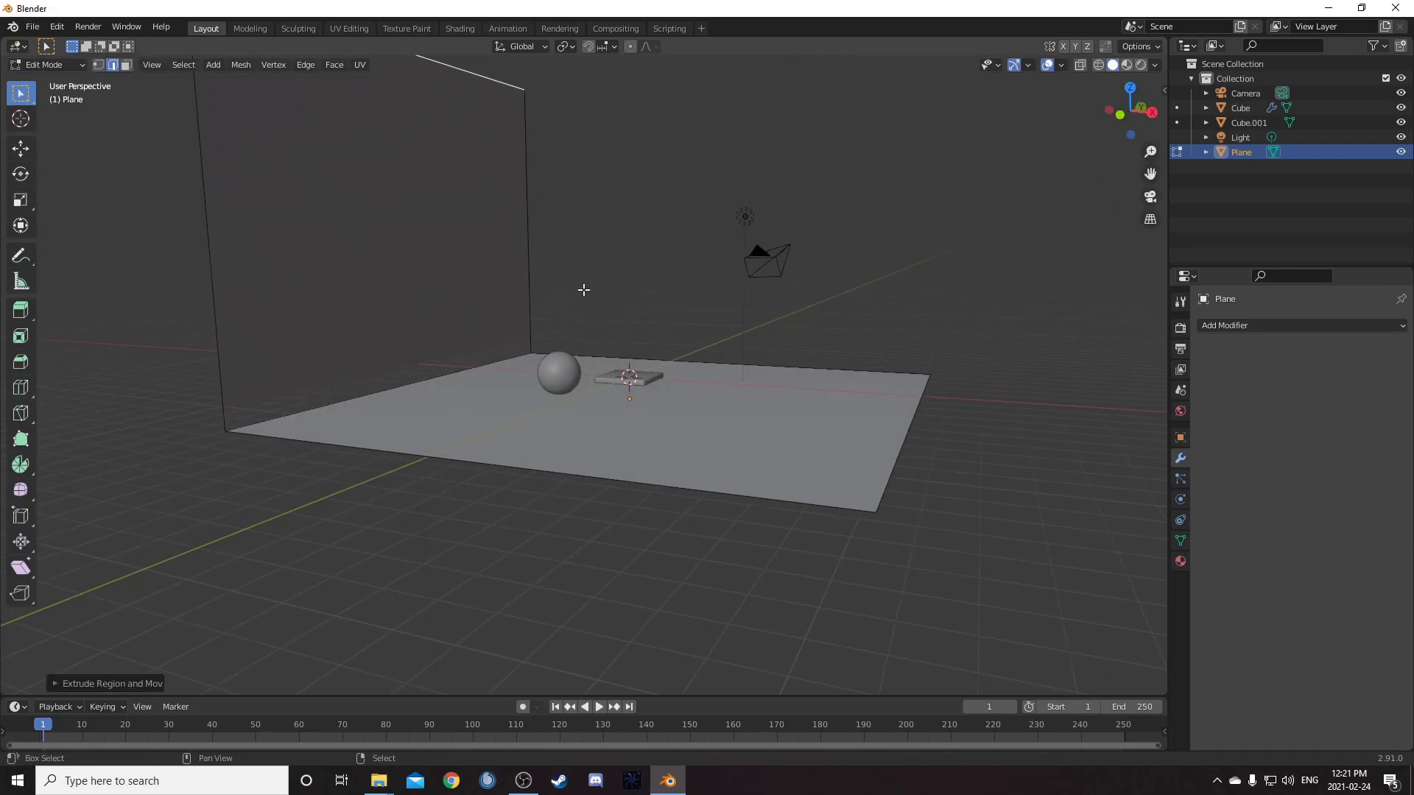
pyautogui.keyDown('shift'); pyautogui.moveTo(584, 288); pyautogui.dragTo(697, 407, button='middle'); pyautogui.keyUp('shift')
pyautogui.moveTo(719, 468); pyautogui.dragTo(695, 473, button='middle')
# Bevel the edge between floor and wall about 0.5 m wide with 8 segments and return to Object Mode
pyautogui.rightClick(494, 482)
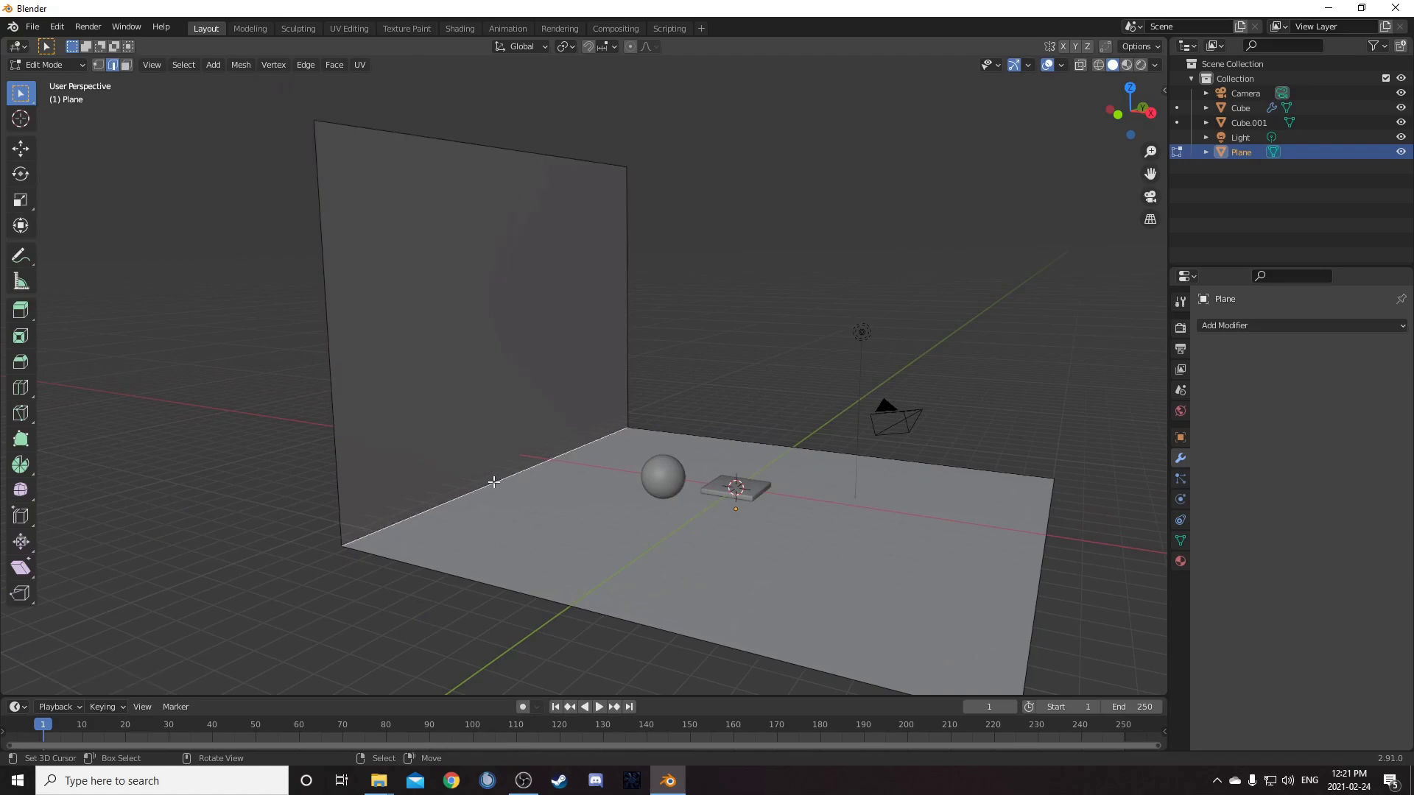
pyautogui.hotkey('ctrl', 'b')
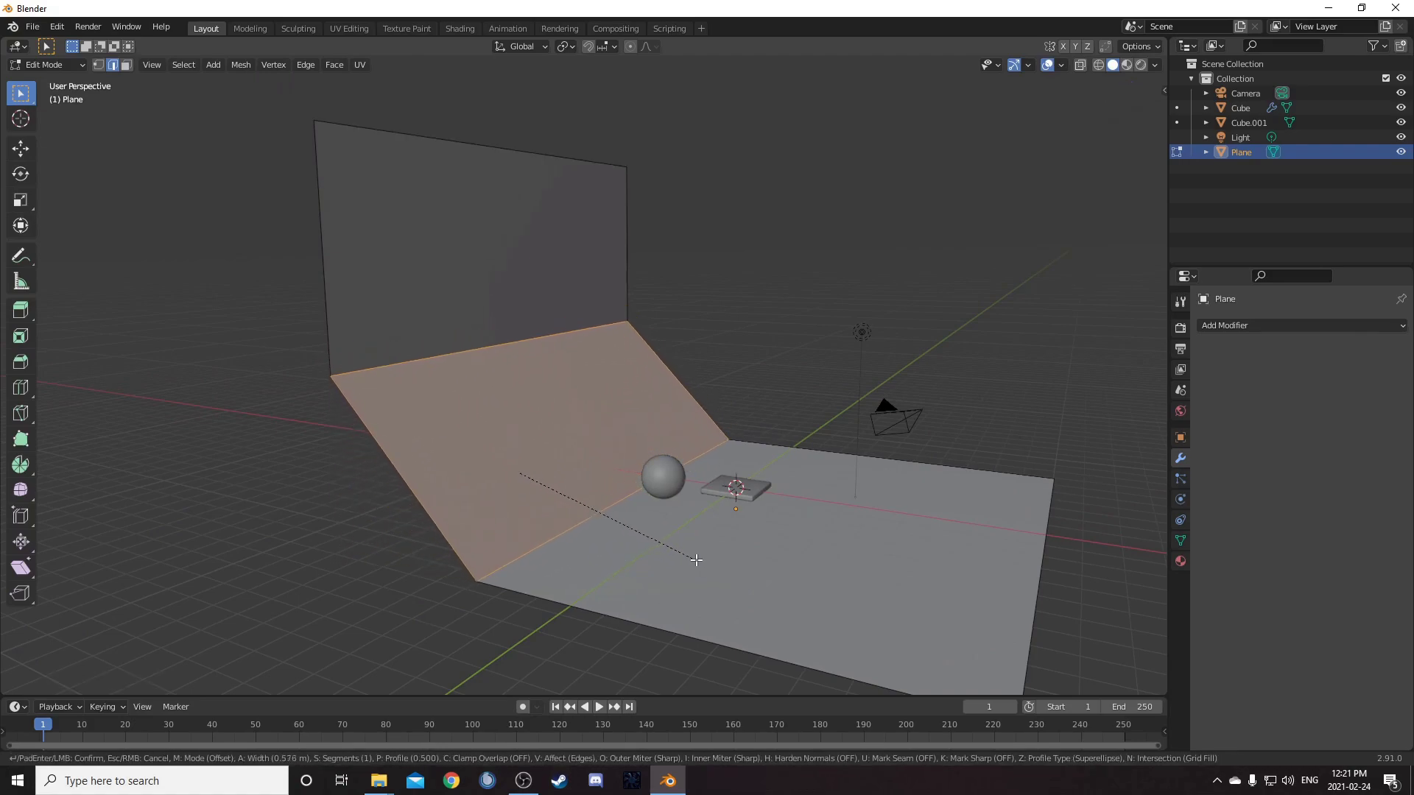
pyautogui.scroll(7, 670, 546)
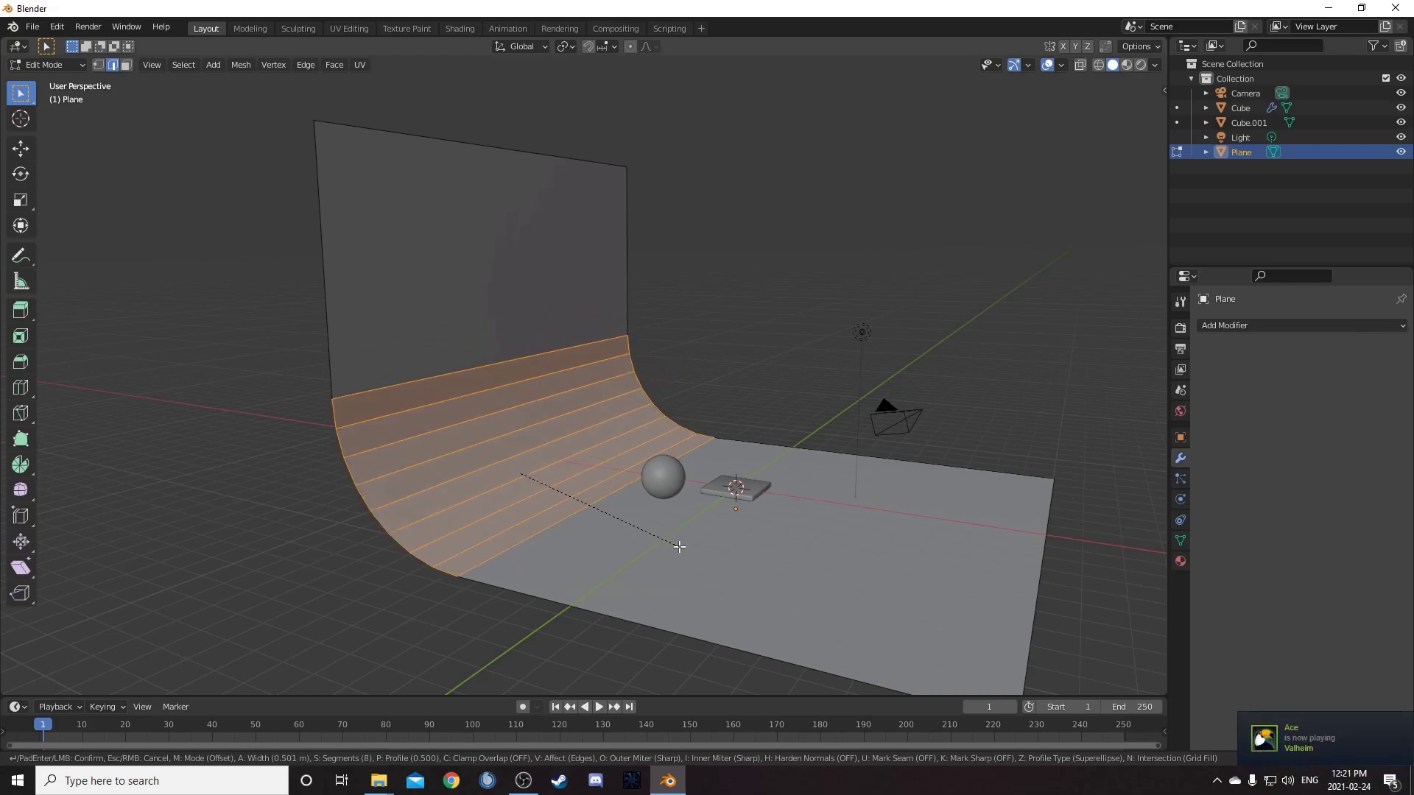
pyautogui.click(679, 547)
pyautogui.press('Tab')
# Shade the curved backdrop smooth
pyautogui.moveTo(678, 545); pyautogui.dragTo(648, 546, button='middle')
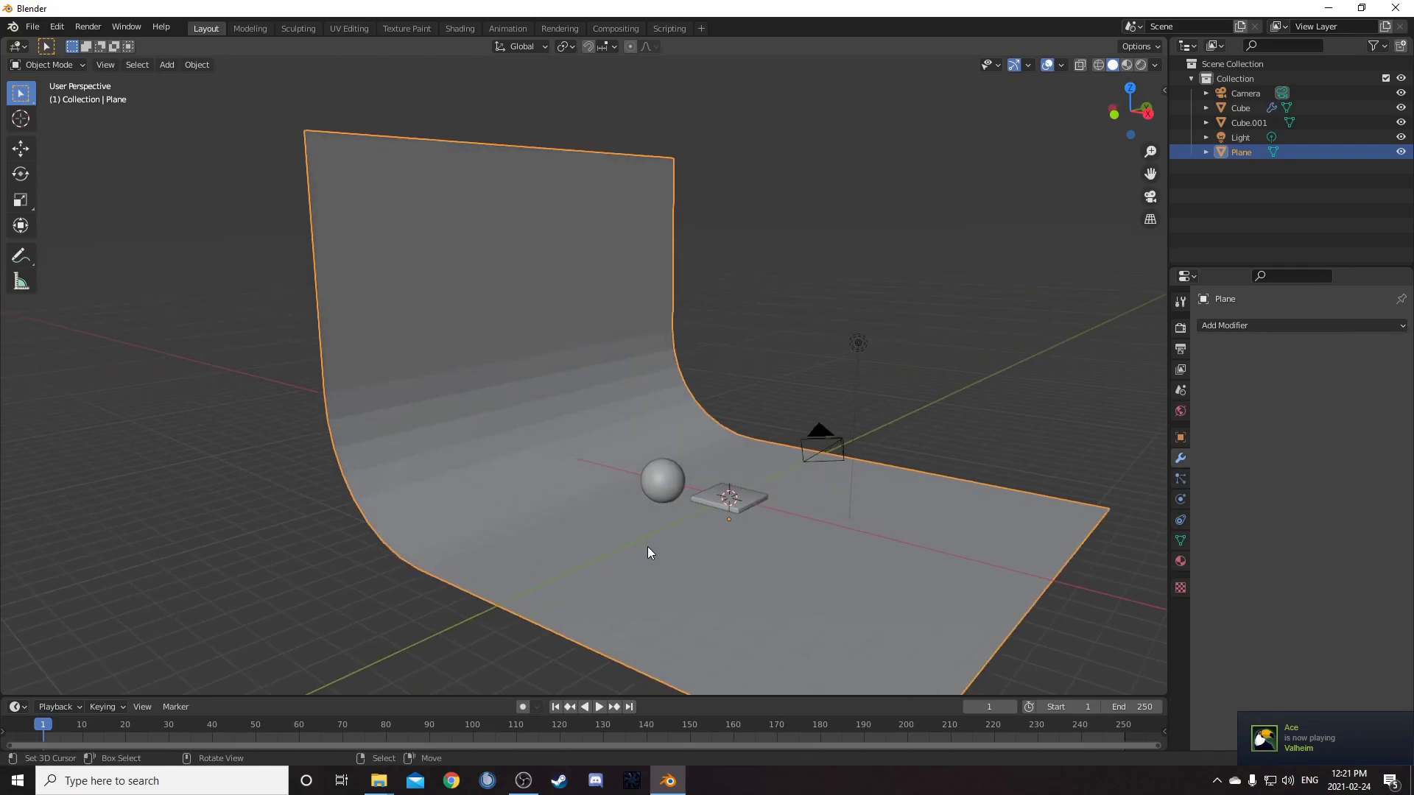
pyautogui.rightClick(626, 539)
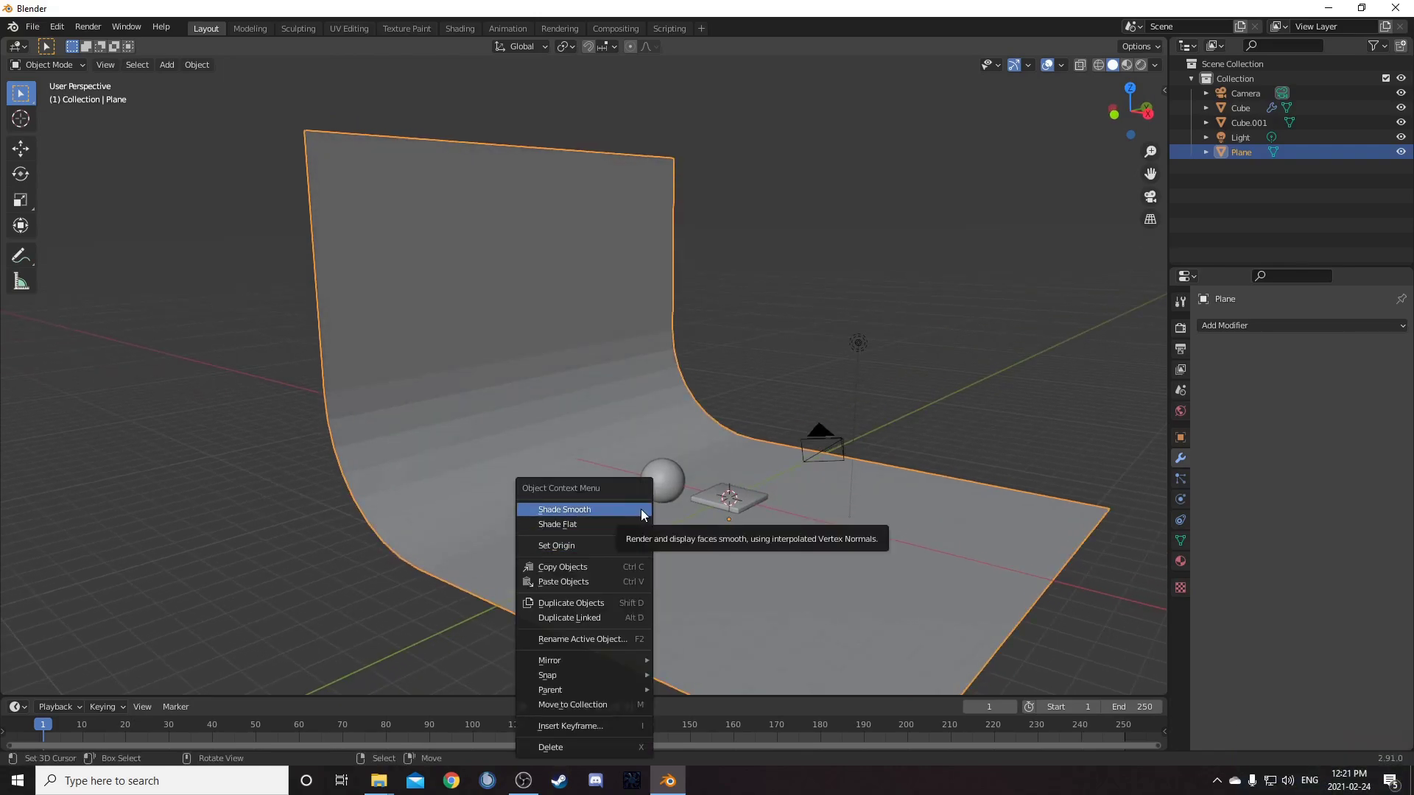
pyautogui.click(641, 509)
pyautogui.moveTo(641, 510); pyautogui.dragTo(599, 527, button='middle')
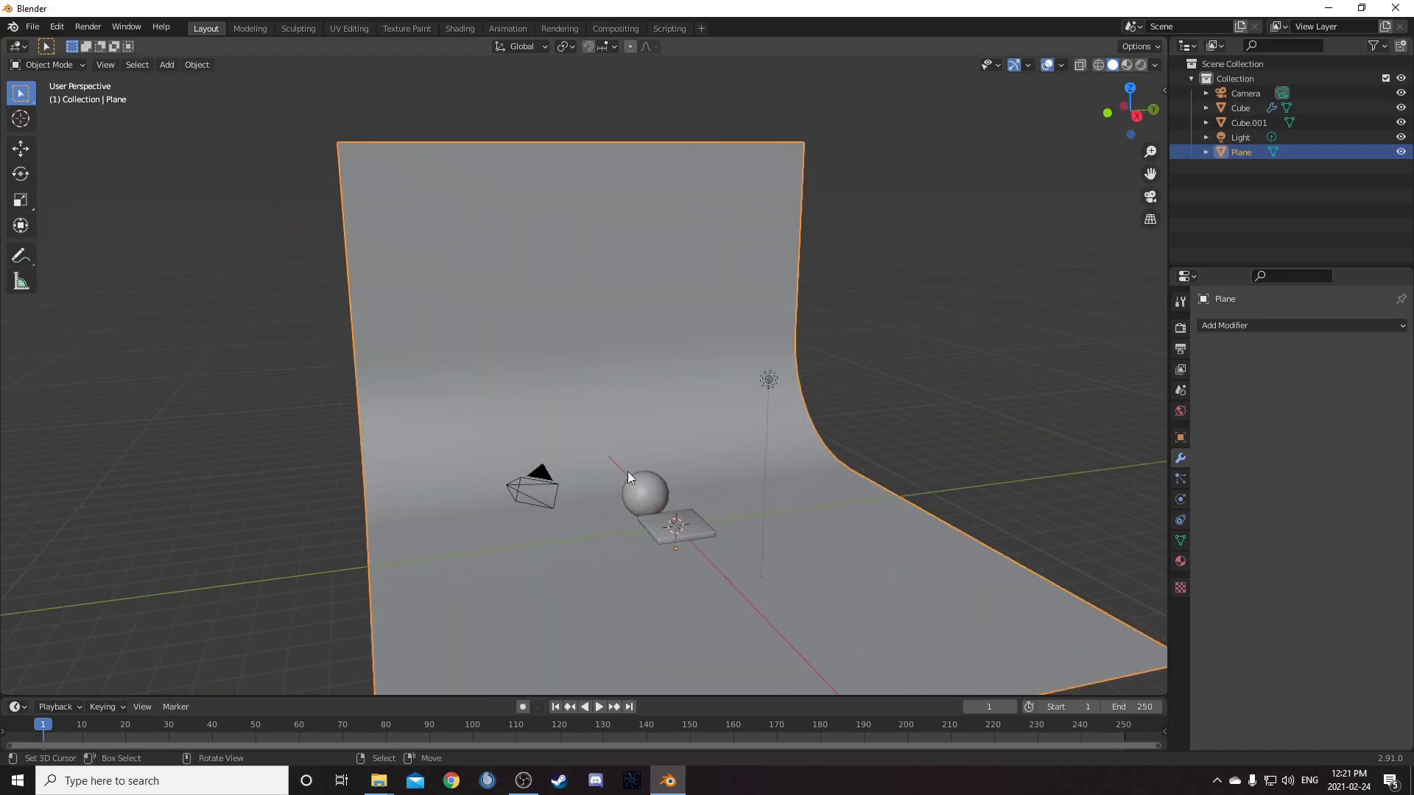
pyautogui.moveTo(643, 484); pyautogui.dragTo(690, 540, button='middle')
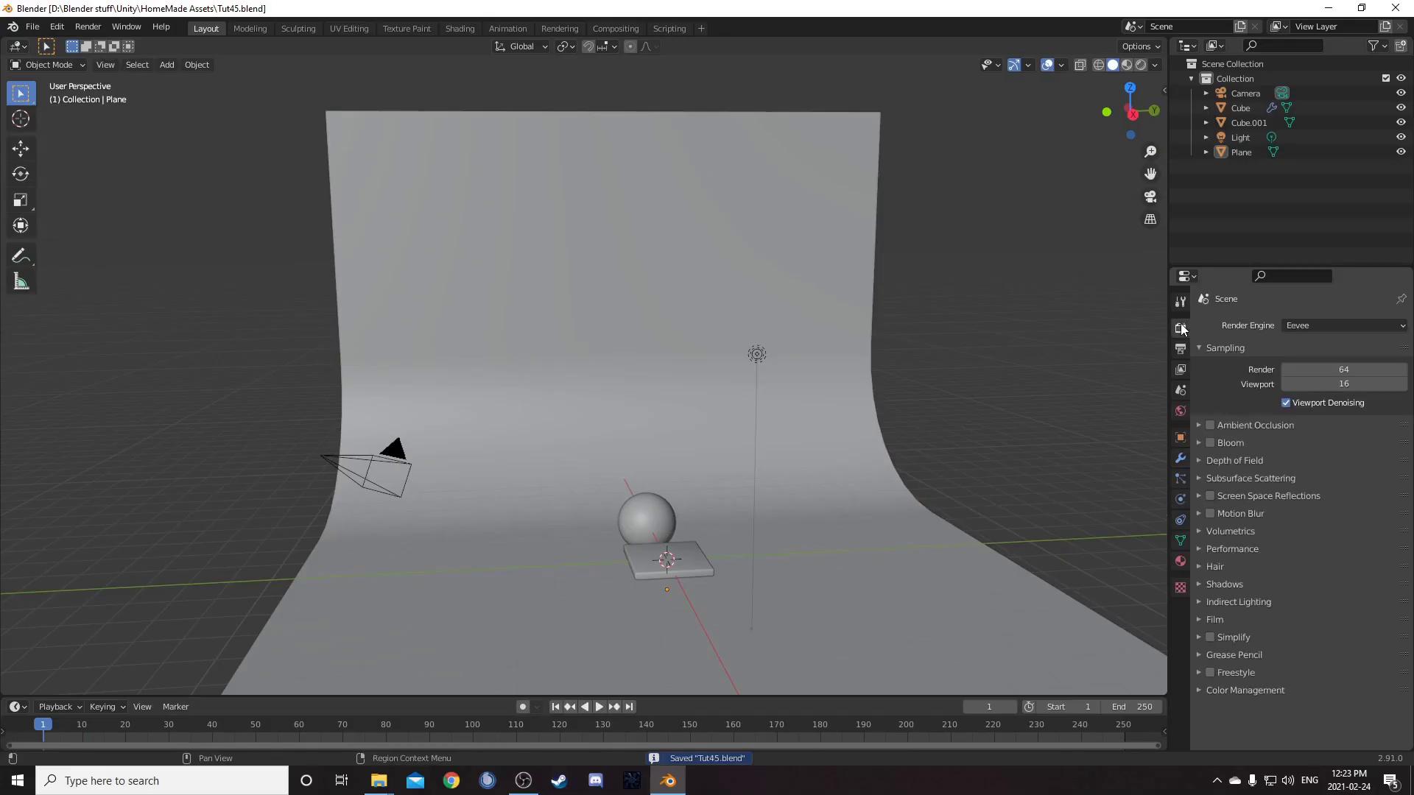
# Switch the render engine to Cycles and the device to GPU Compute
pyautogui.click(1288, 325)
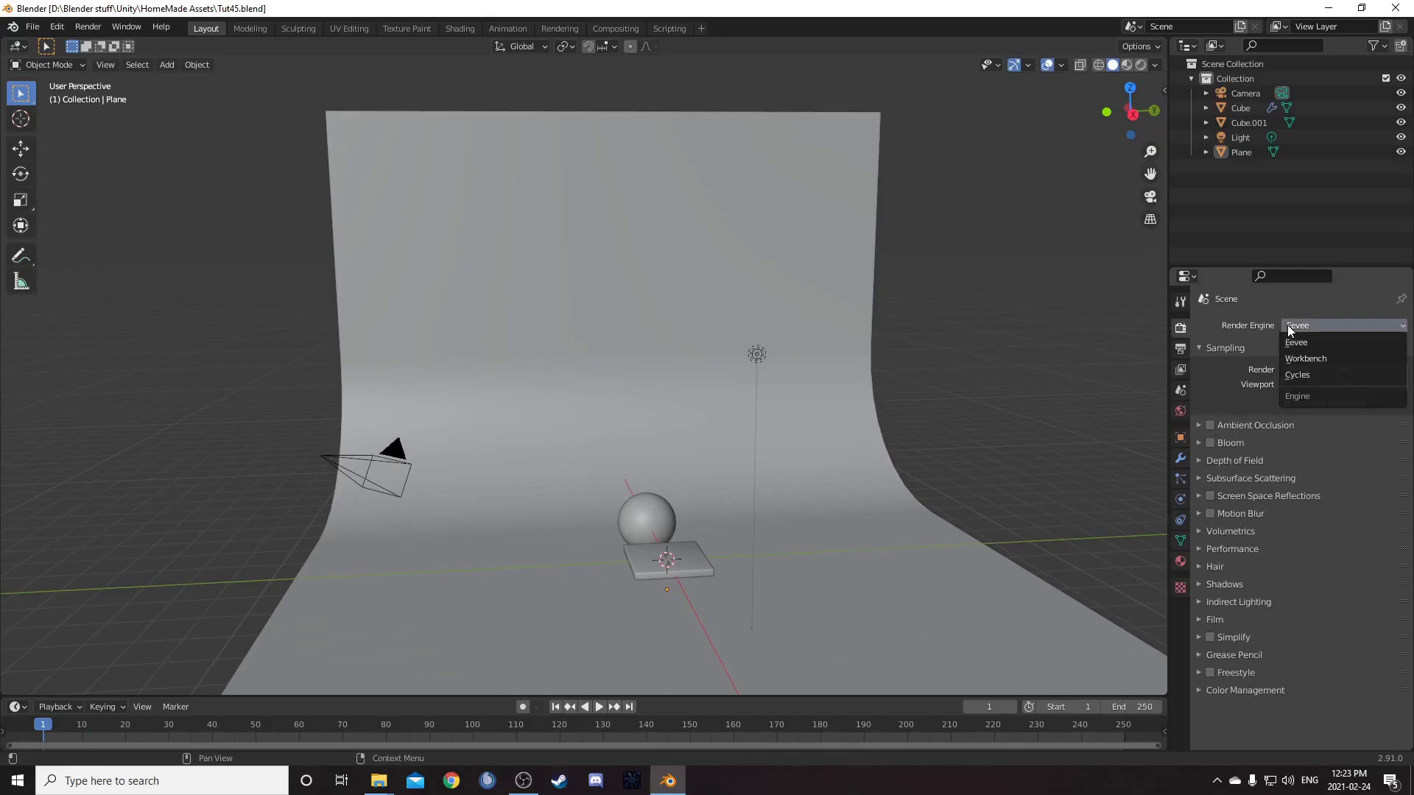
pyautogui.click(1324, 374)
pyautogui.click(1324, 361)
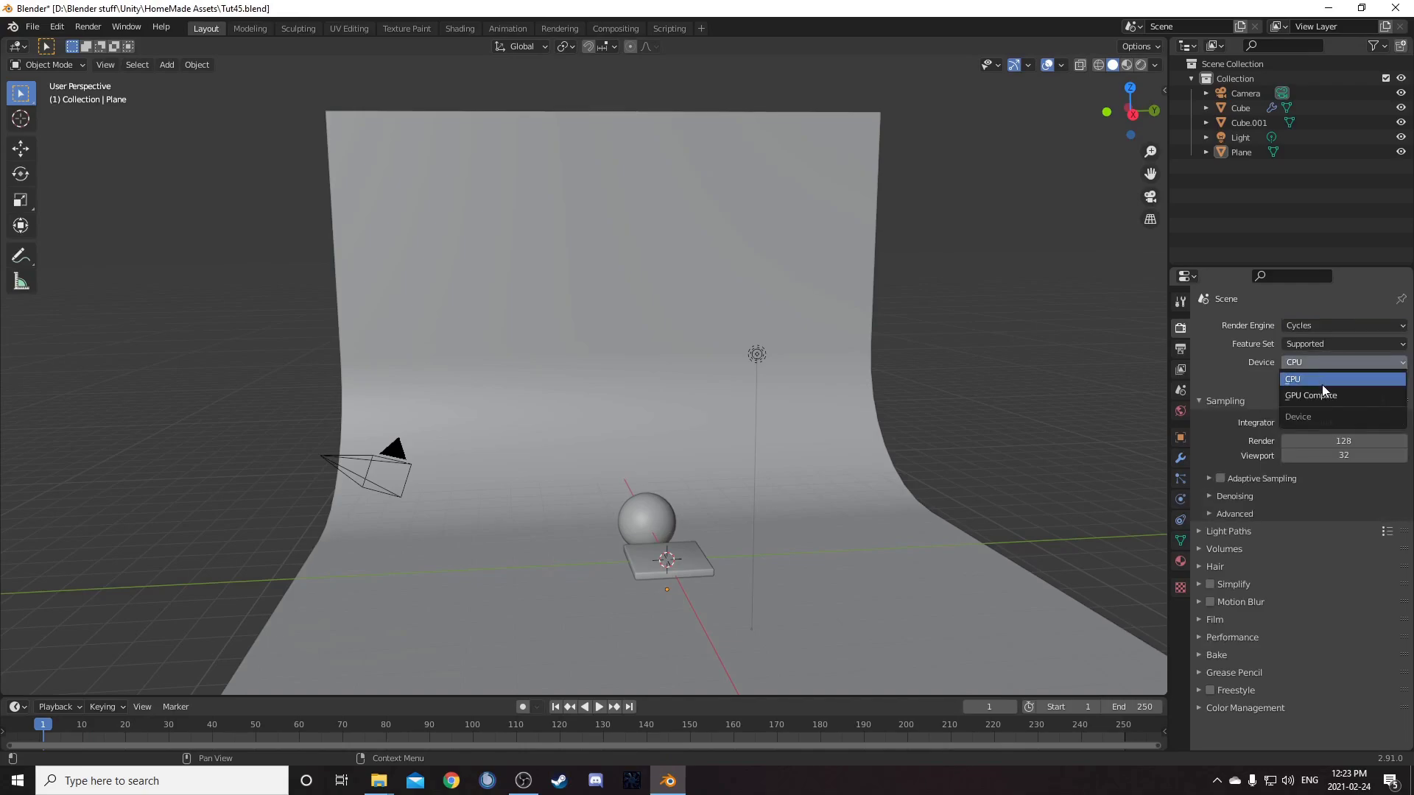
pyautogui.click(1321, 396)
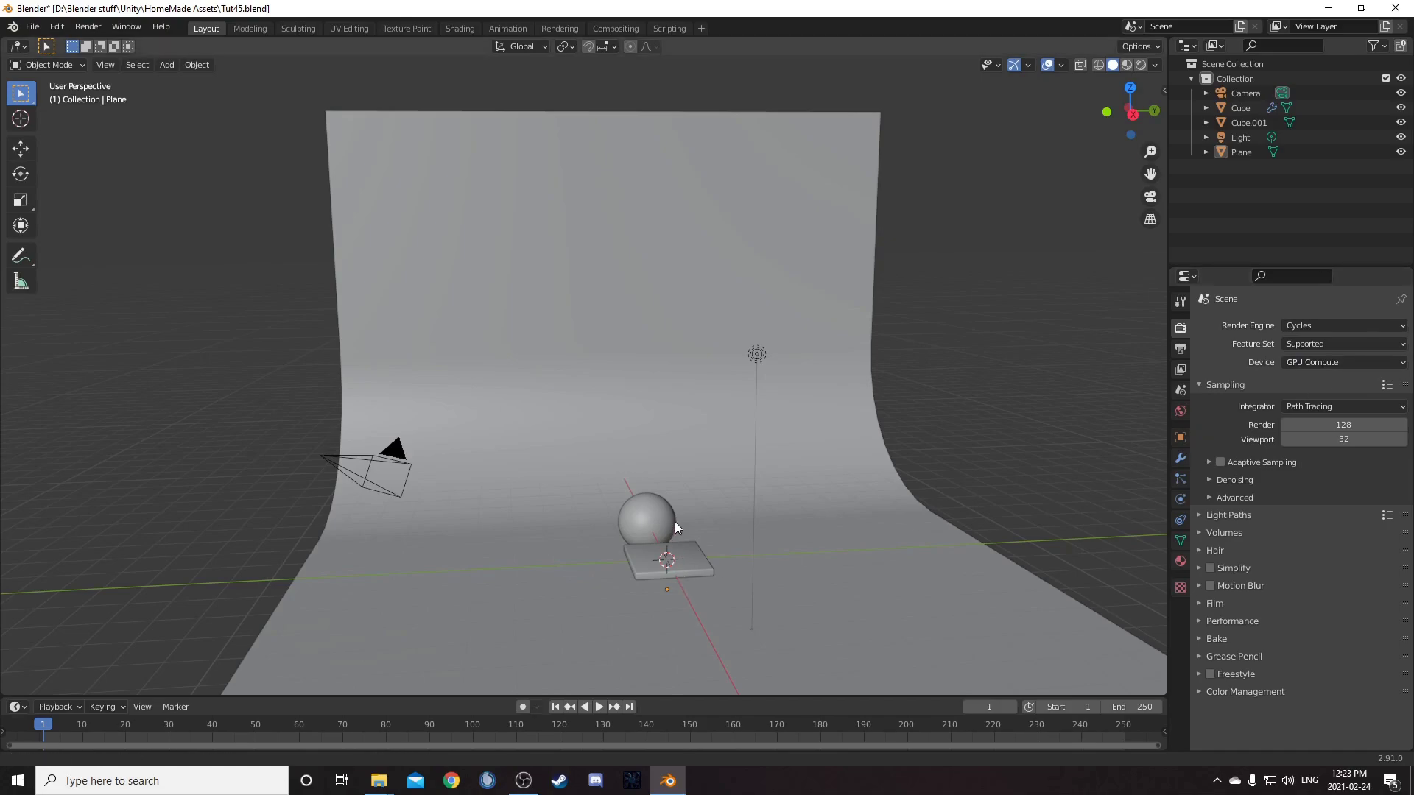
# Delete the default light above the slab
pyautogui.keyDown('shift'); pyautogui.moveTo(673, 528); pyautogui.dragTo(697, 474, button='middle'); pyautogui.keyUp('shift')
pyautogui.click(765, 285)
pyautogui.press('x')
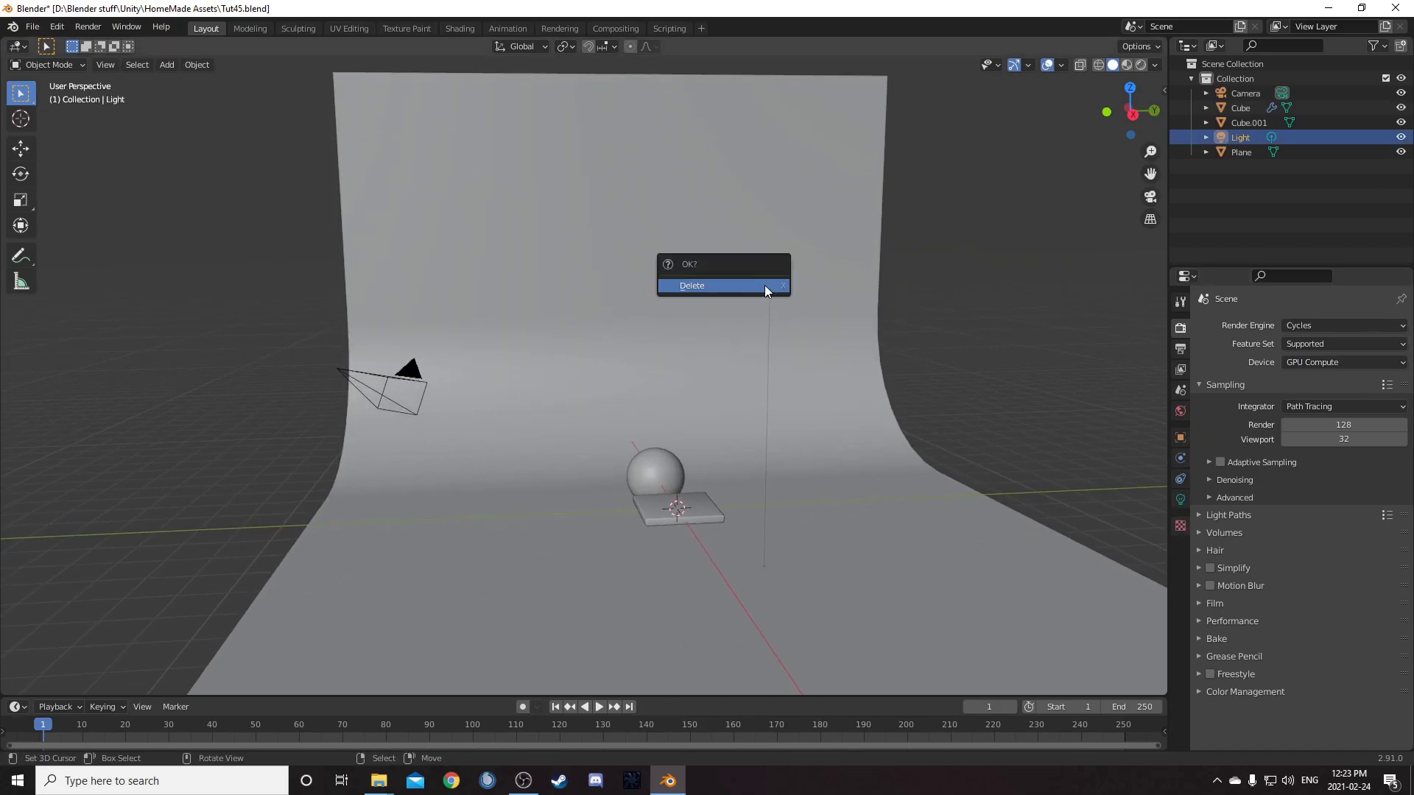
pyautogui.click(764, 285)
# Use an Environment Texture for the world colour and load cayley_interior_4k.hdr from the HDRIHaven folder into it
pyautogui.click(1181, 412)
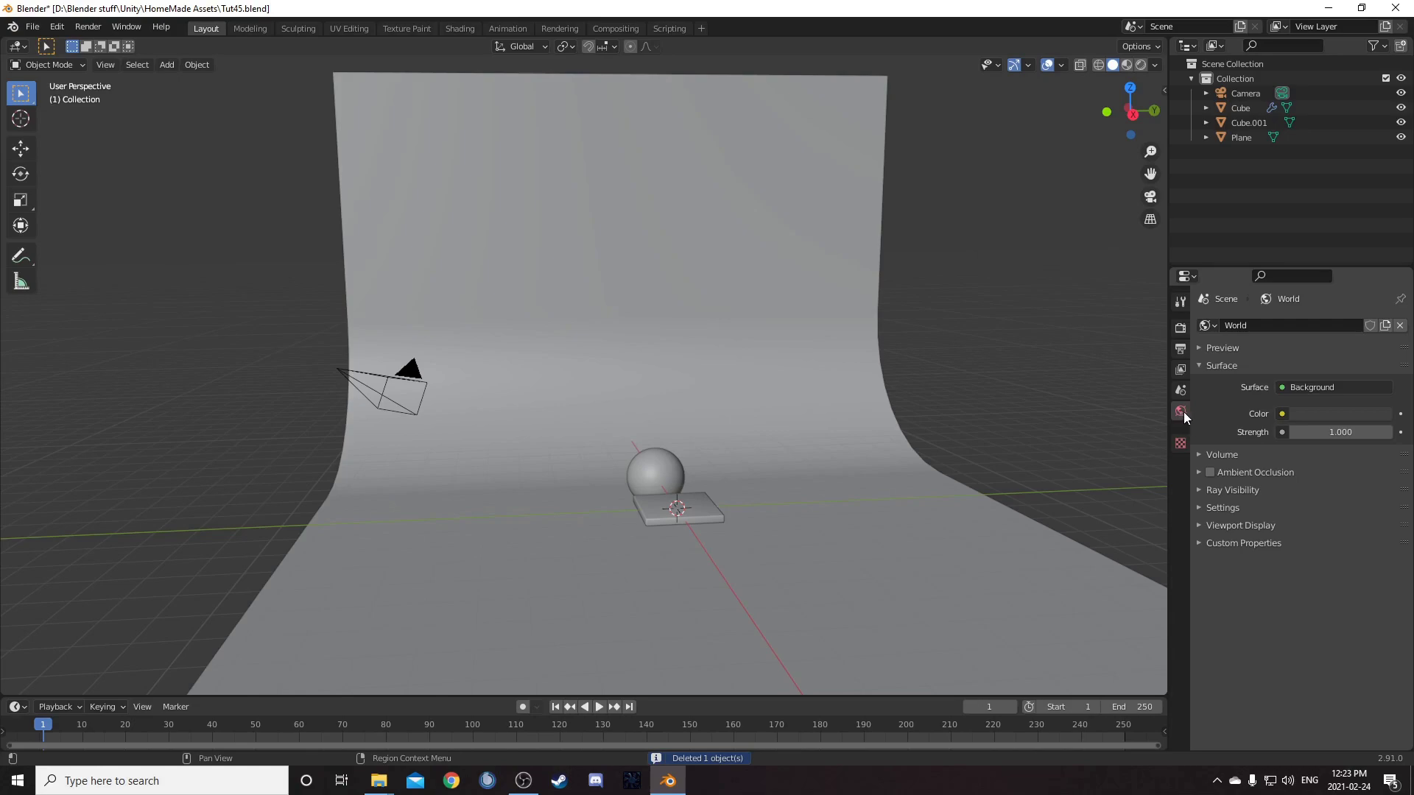
pyautogui.click(1282, 413)
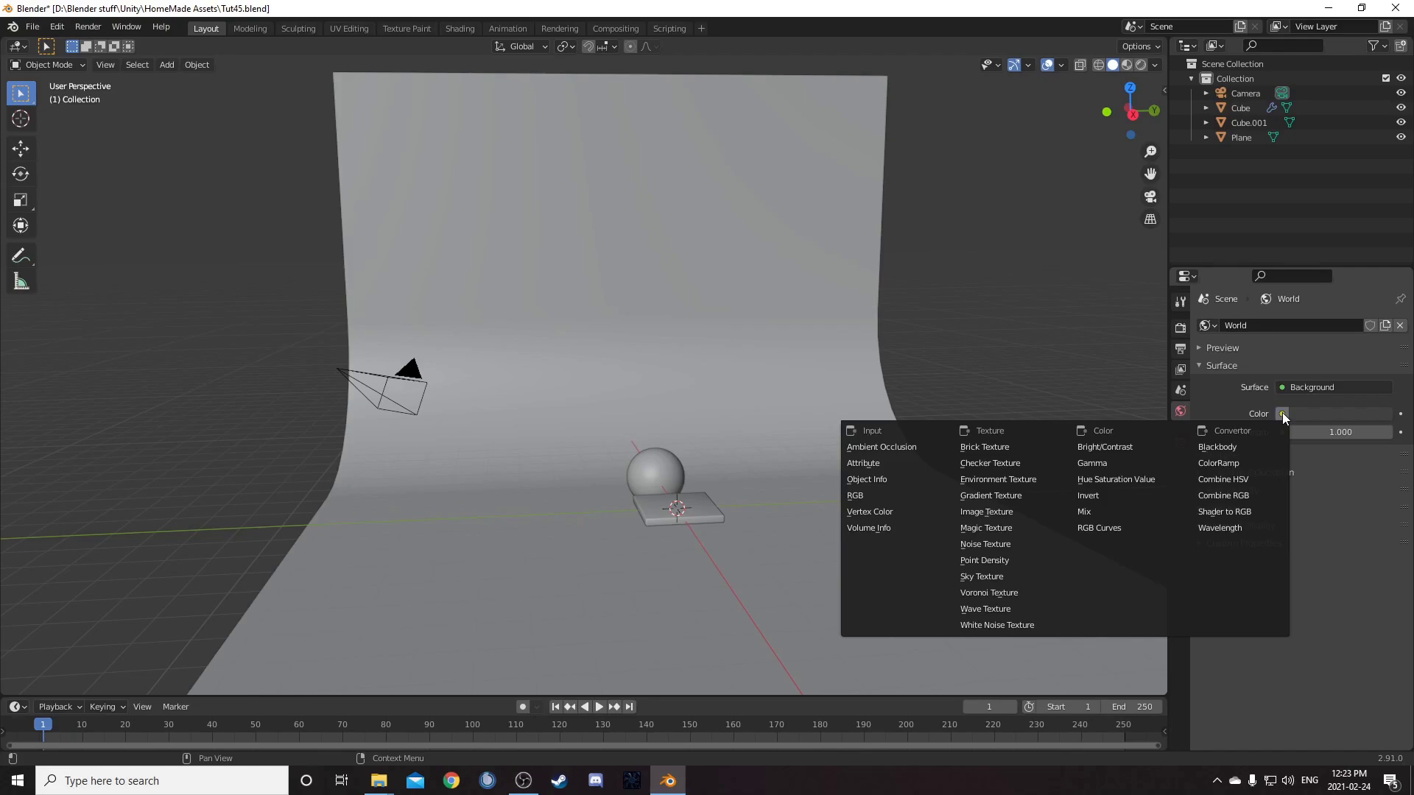
pyautogui.click(1046, 478)
pyautogui.click(1375, 433)
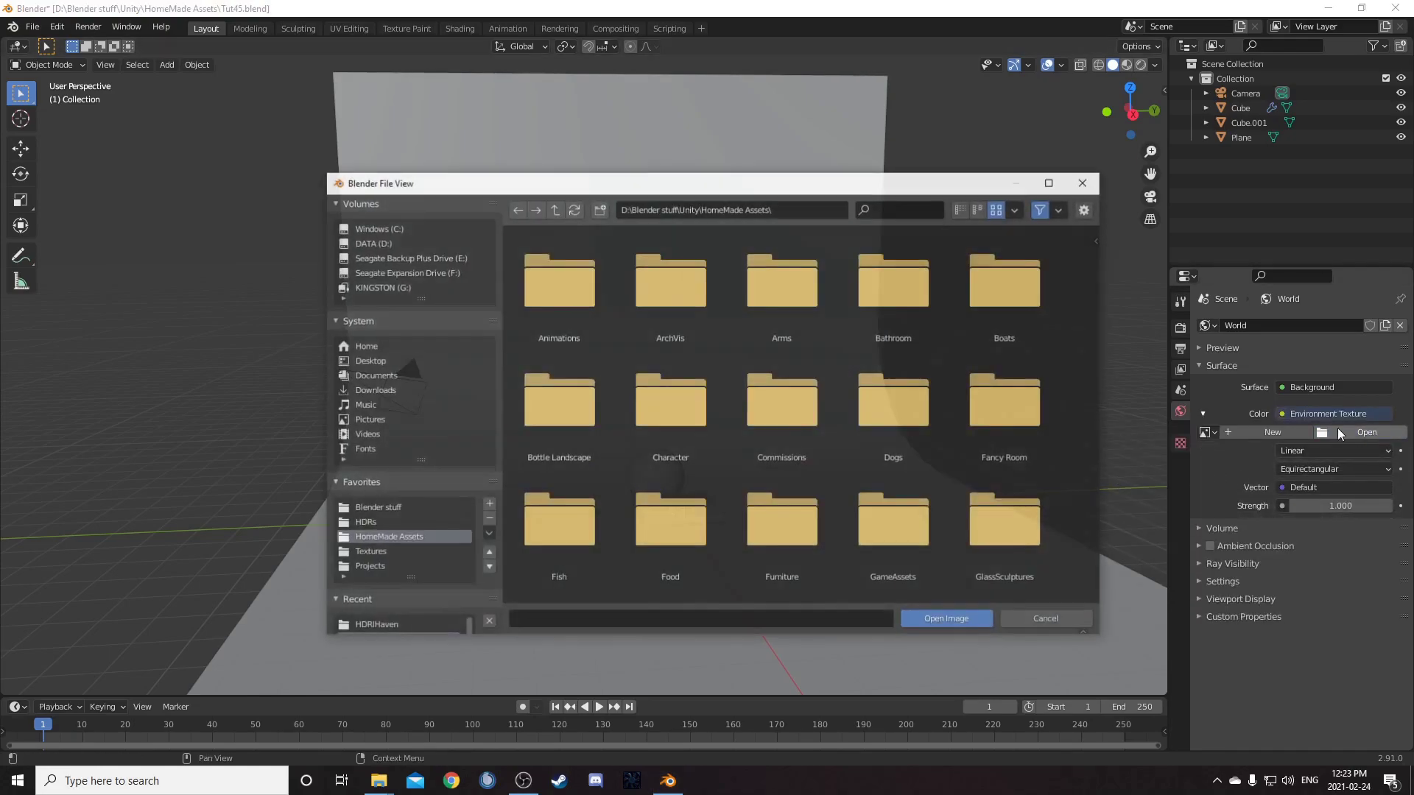
pyautogui.click(382, 523)
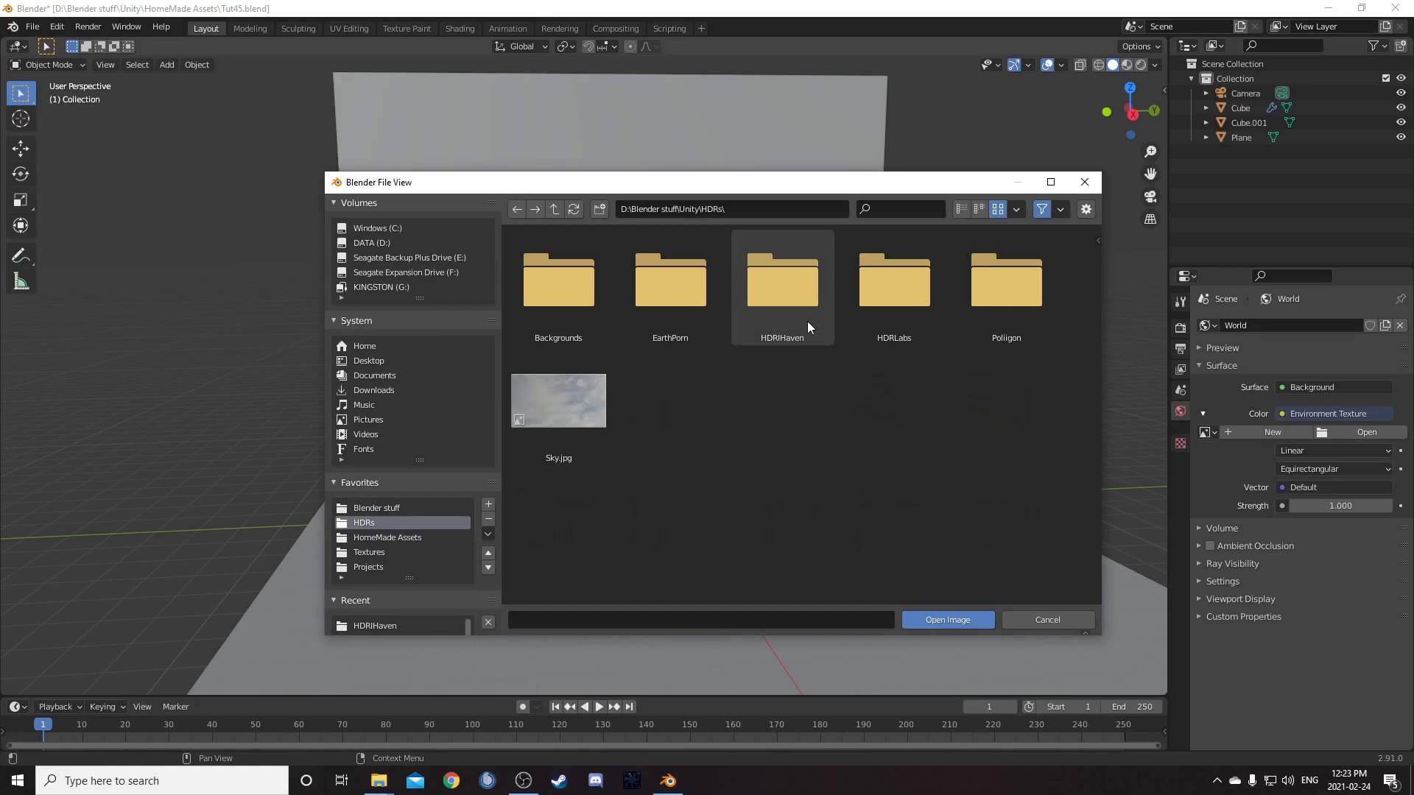
pyautogui.doubleClick(771, 307)
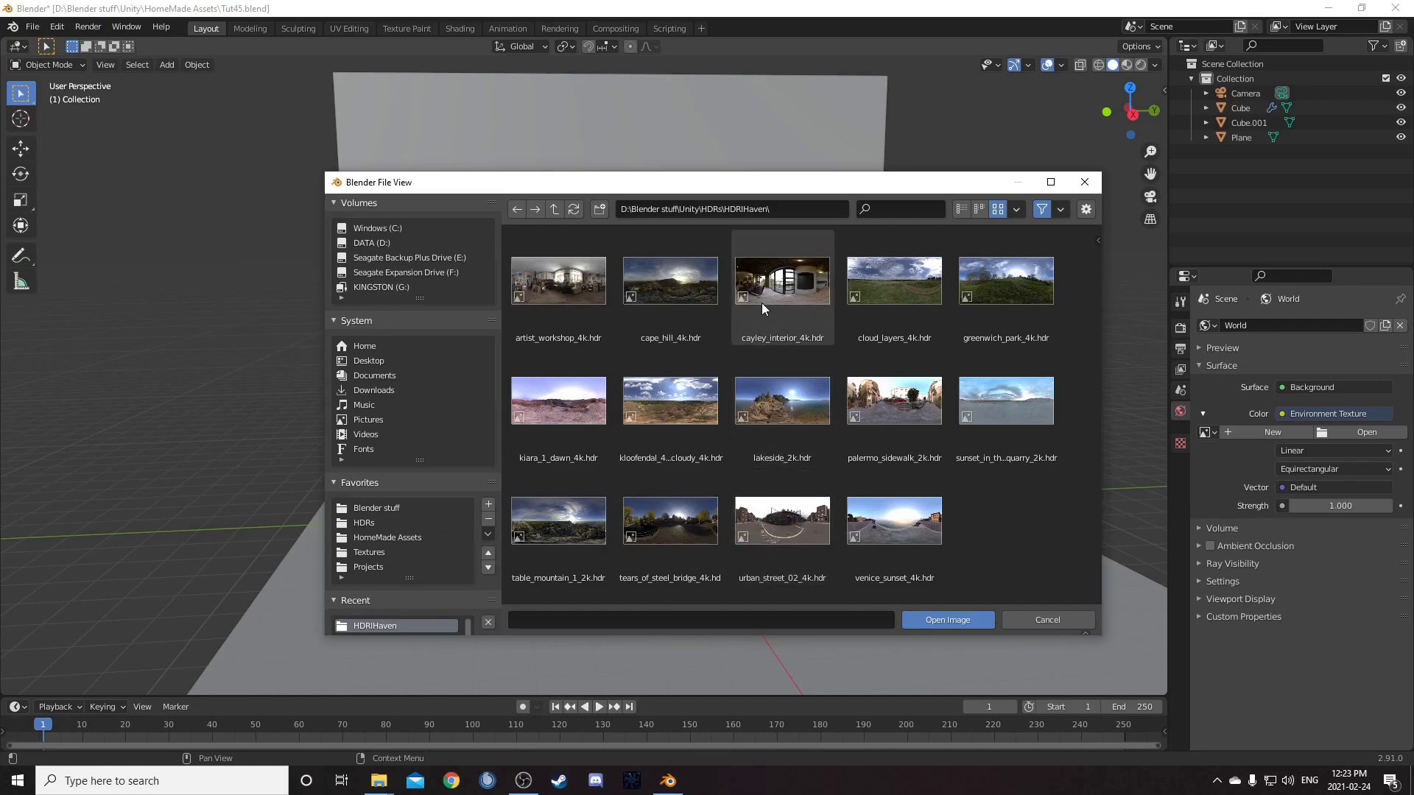
pyautogui.click(789, 288)
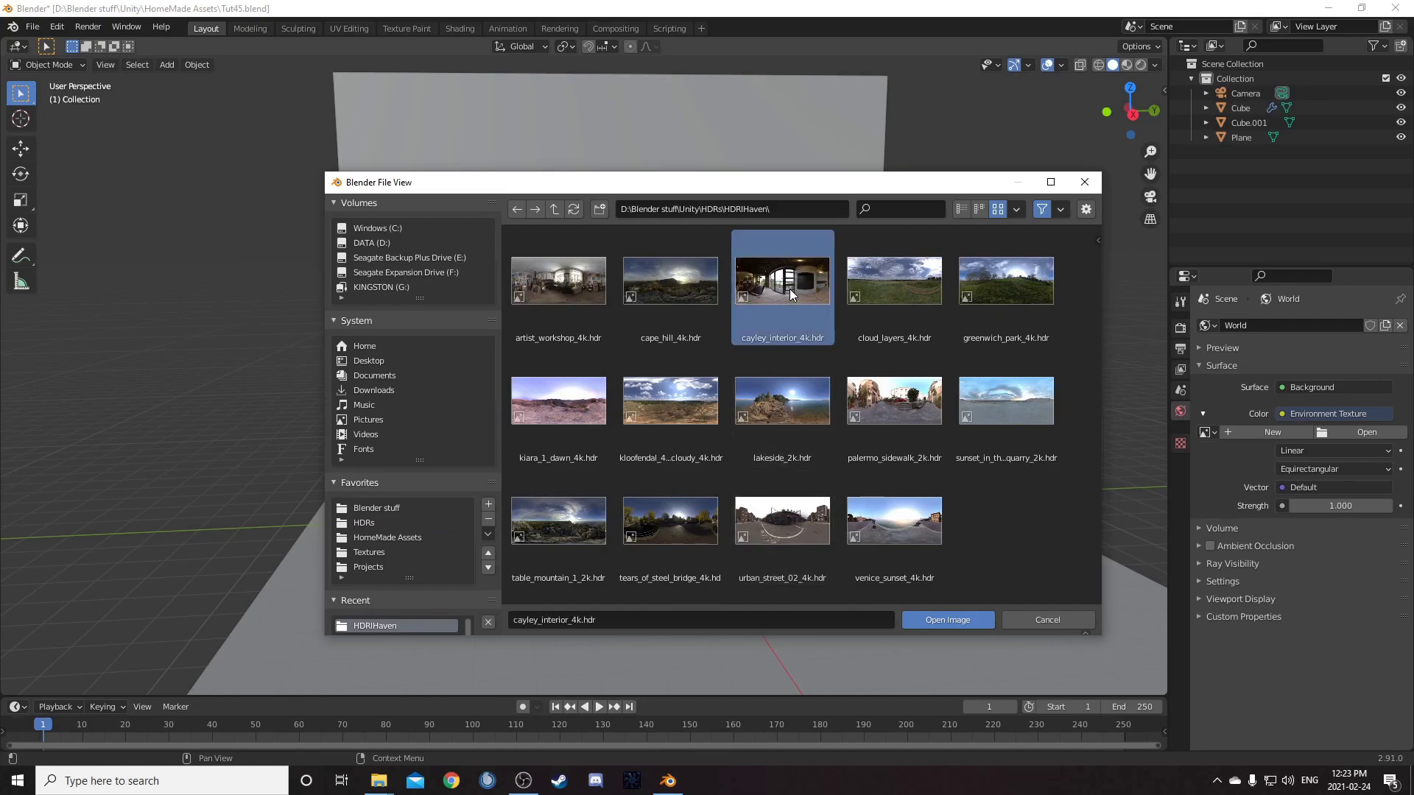
pyautogui.click(953, 625)
# Switch the main viewport to Rendered shading to preview the HDR lighting on the scene
pyautogui.moveTo(807, 590); pyautogui.dragTo(761, 551, button='middle')
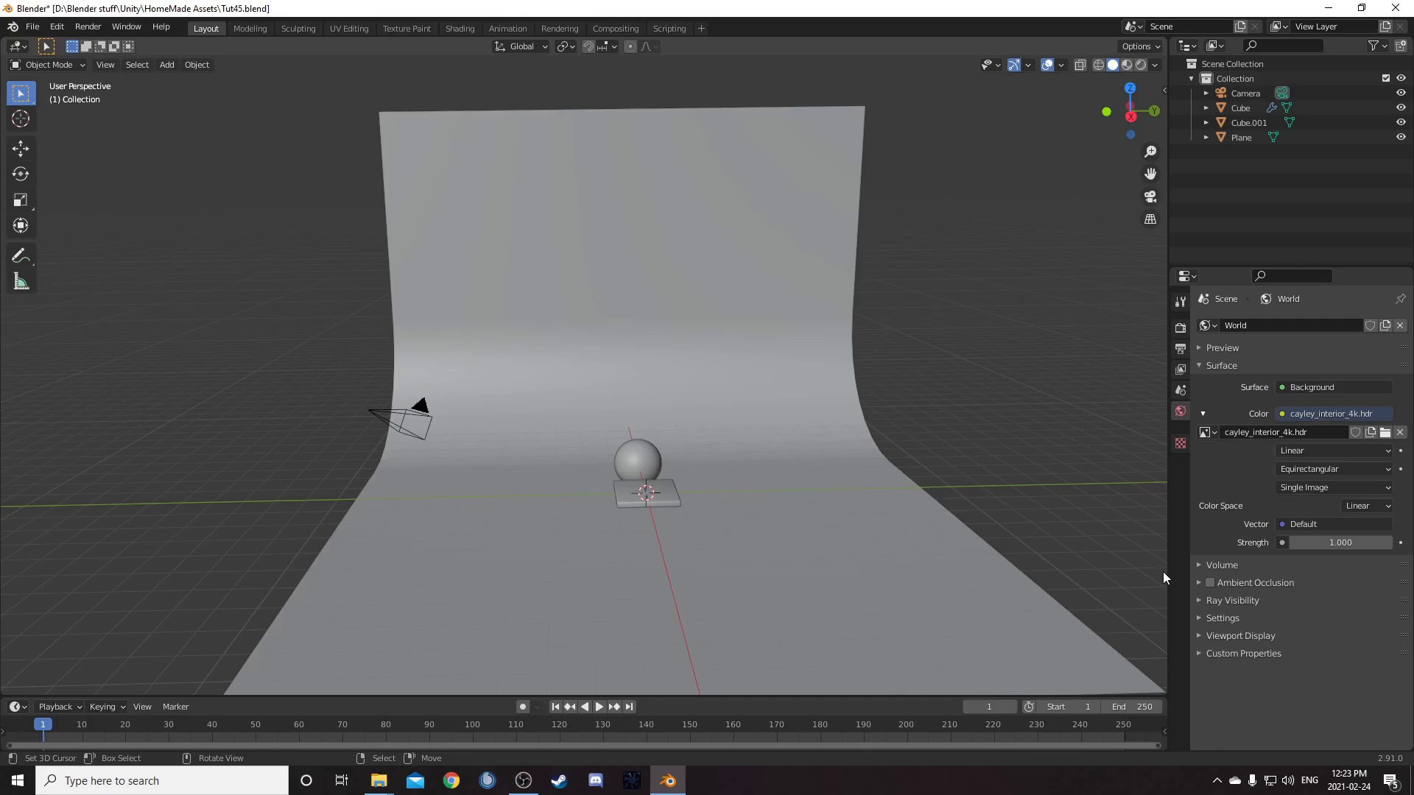
pyautogui.press('z')
pyautogui.click(820, 405)
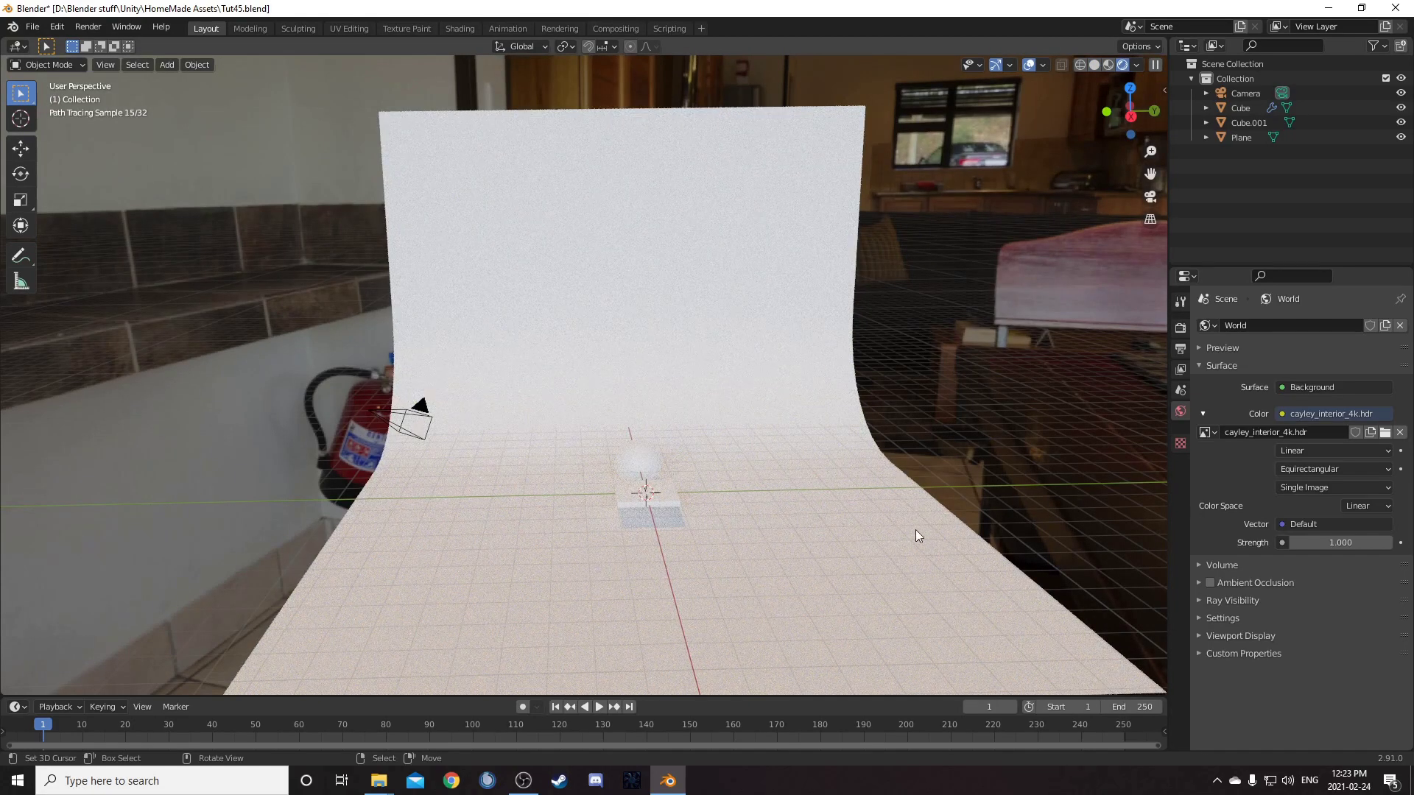
pyautogui.moveTo(916, 530); pyautogui.dragTo(956, 526, button='middle')
pyautogui.moveTo(956, 526); pyautogui.dragTo(917, 542, button='middle')
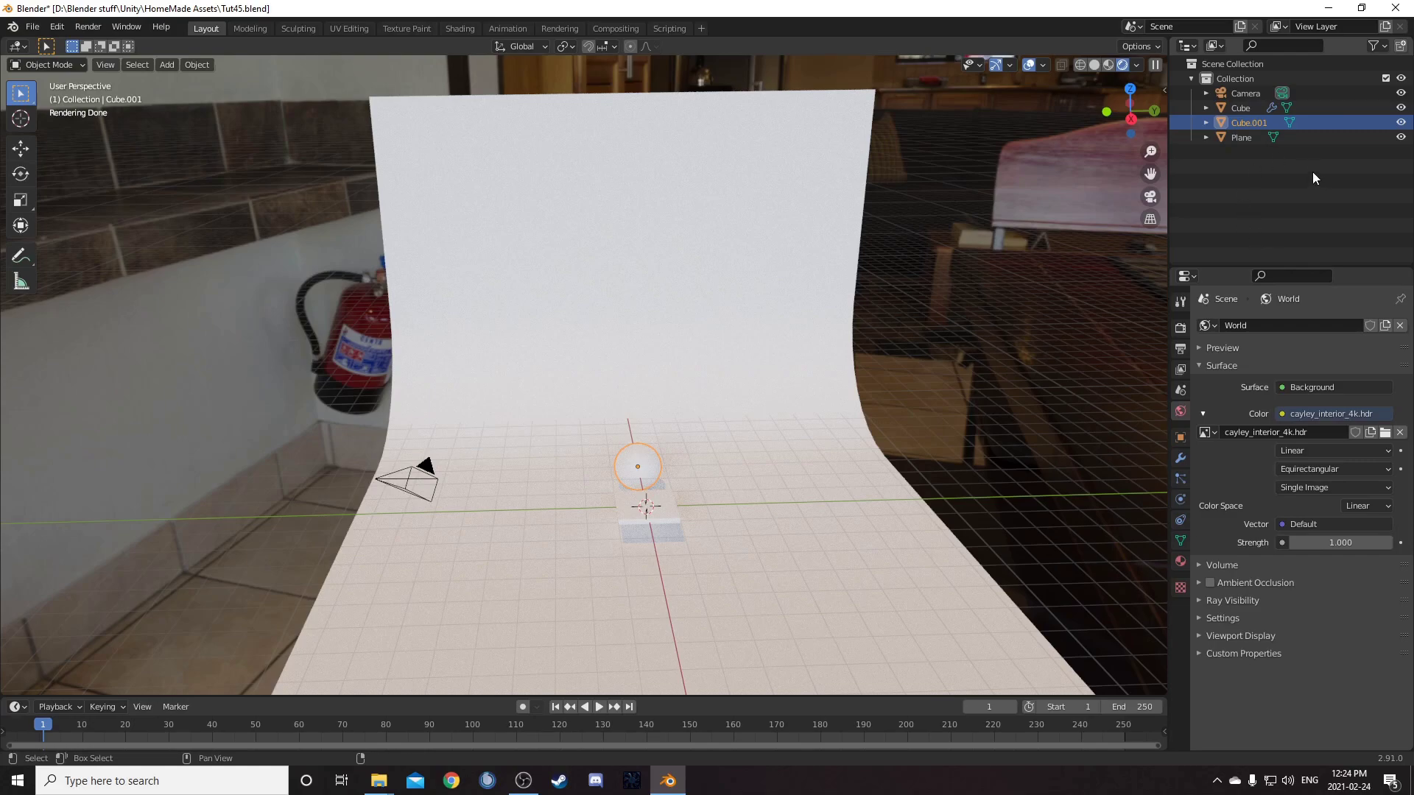
# Turn the Outliner area into a second 3D viewport framed on the sphere and slab
pyautogui.hotkey('shift', 'F5')
pyautogui.moveTo(1292, 206); pyautogui.dragTo(1227, 152, button='middle')
pyautogui.scroll(4, 1227, 151)
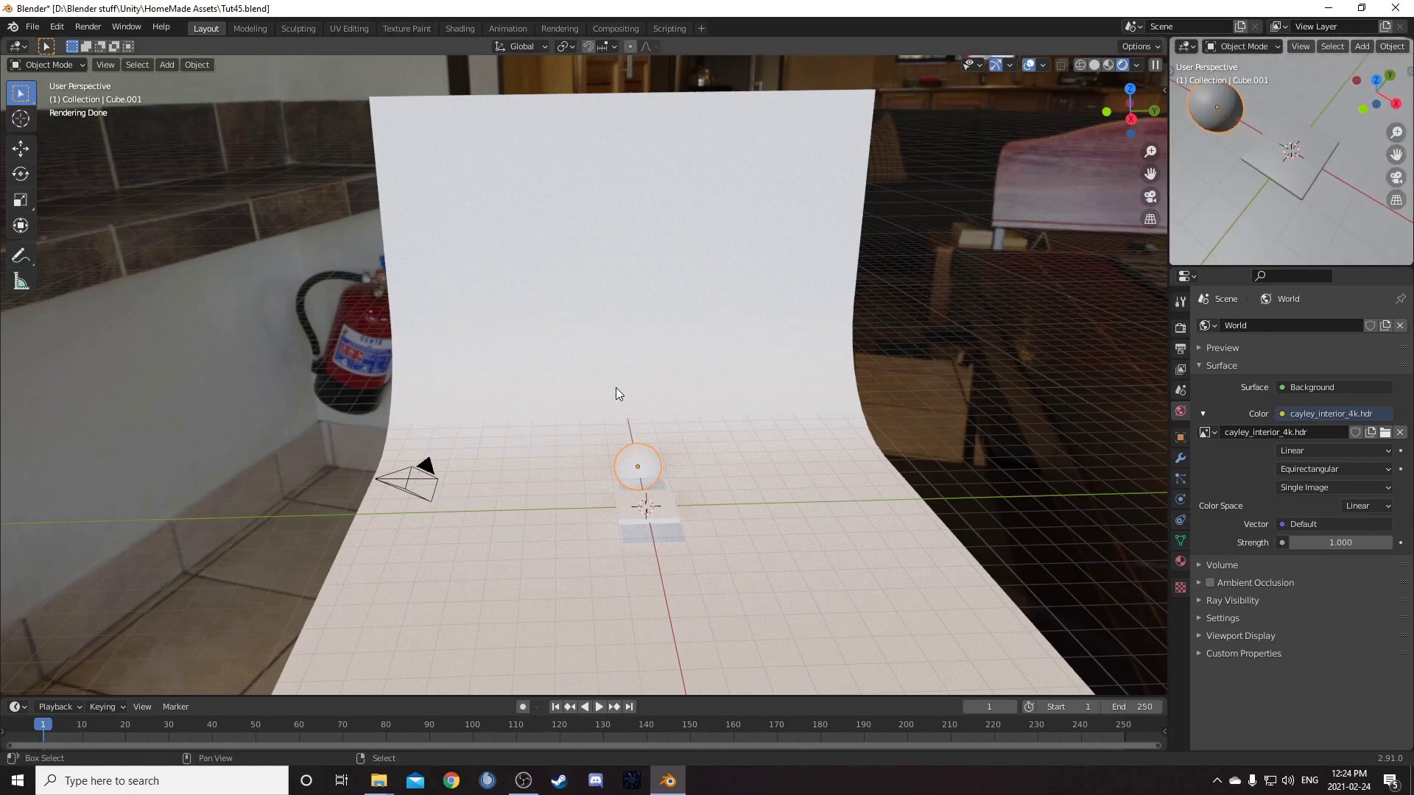
# Change the main viewport area to the Shader Editor and hide its sidebar
pyautogui.hotkey('shift', 'F3')
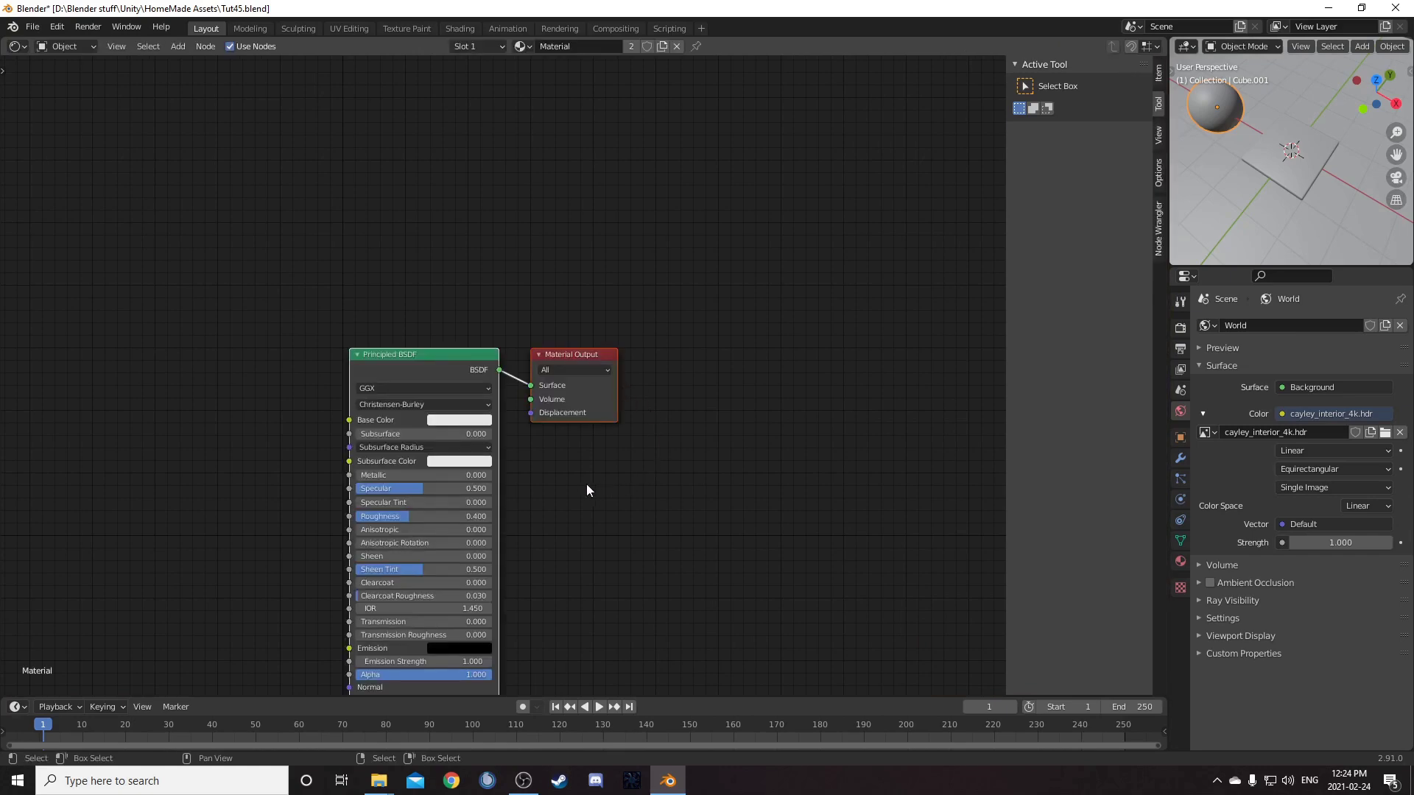
pyautogui.moveTo(582, 461); pyautogui.dragTo(676, 351, button='middle')
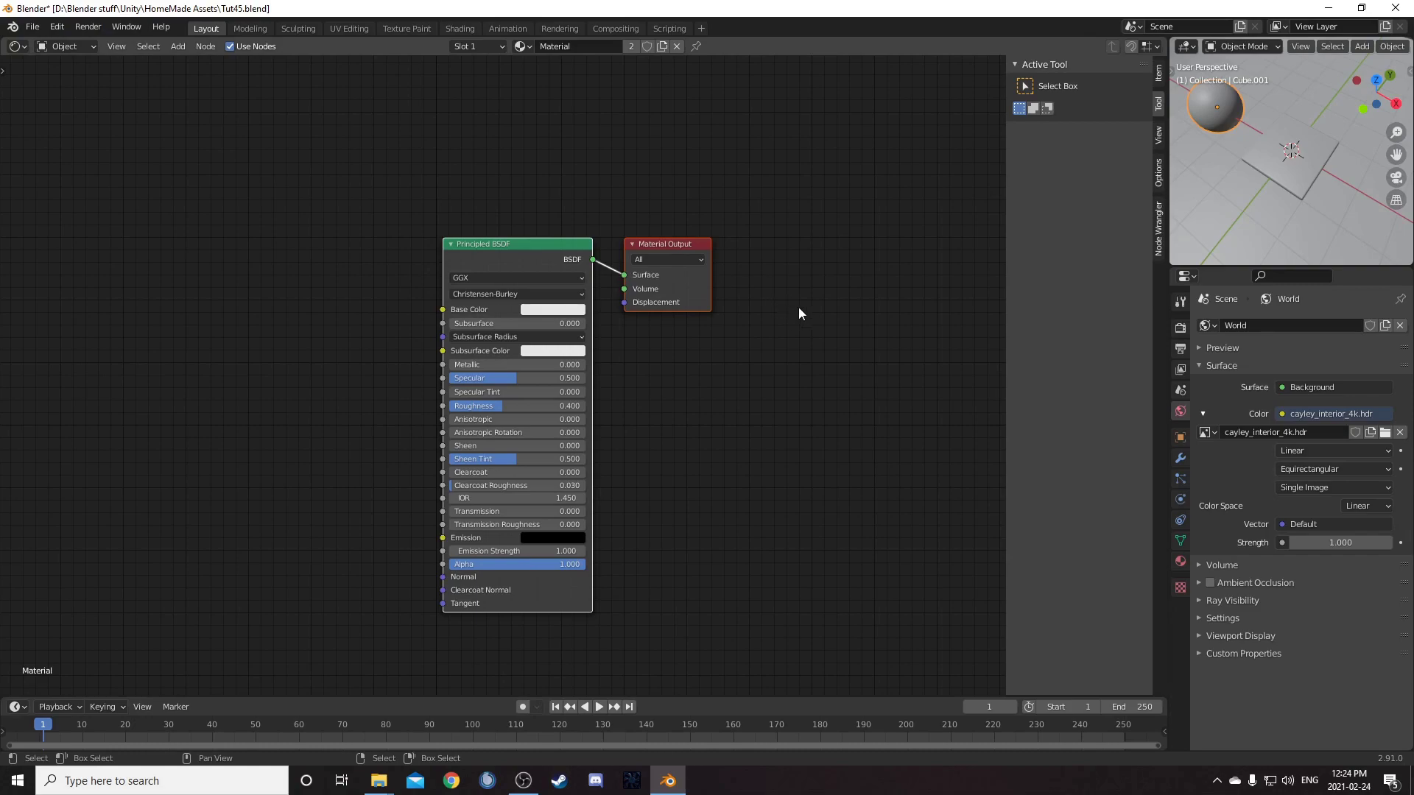
pyautogui.press('n')
pyautogui.scroll(-1, 627, 290)
# With the sphere selected, rename the material shared with the slab to SilverMetal
pyautogui.rightClick(1293, 176)
pyautogui.rightClick(1209, 105)
pyautogui.rightClick(1315, 165)
pyautogui.rightClick(1215, 109)
pyautogui.write('S')
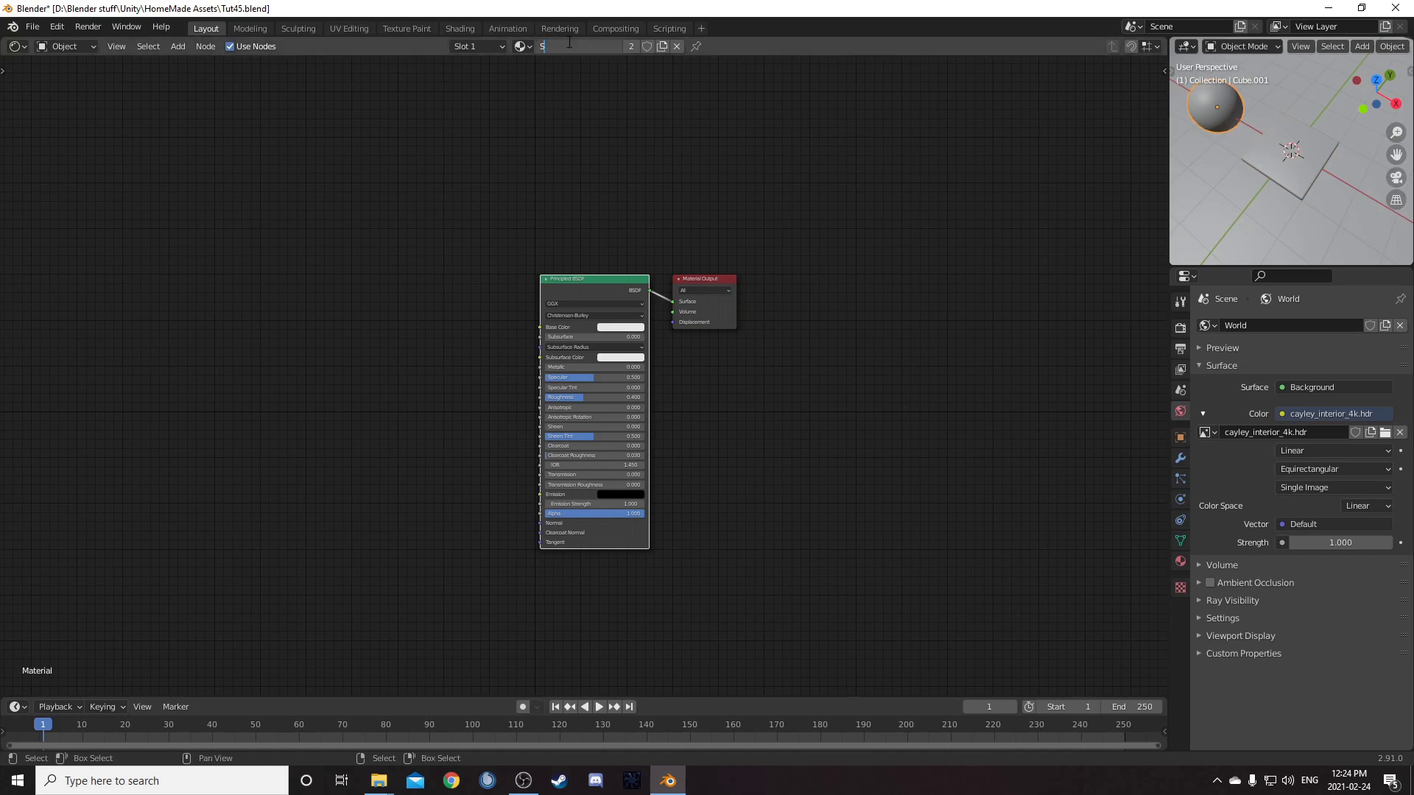
pyautogui.write('ilverMetal')
pyautogui.press('Return')
# Move the Principled BSDF node up and away from the Material Output node
pyautogui.scroll(-5, 599, 255)
pyautogui.moveTo(573, 324); pyautogui.dragTo(599, 304, button='middle')
pyautogui.scroll(5, 598, 304)
pyautogui.moveTo(624, 254); pyautogui.dragTo(547, 172)
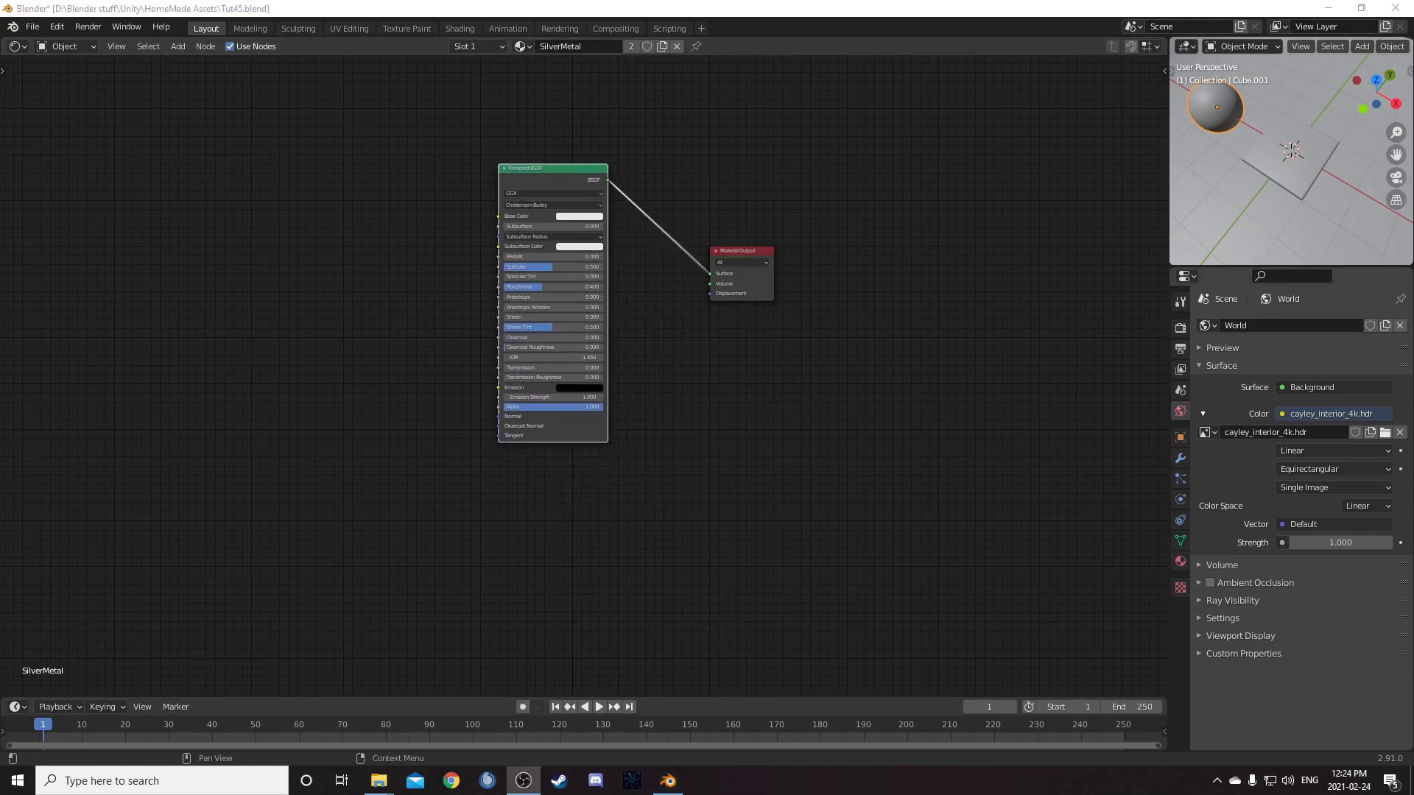
# Enlarge the small 3D viewport and switch it to Rendered shading as a material preview
pyautogui.moveTo(1169, 191); pyautogui.dragTo(1061, 193)
pyautogui.moveTo(1121, 263); pyautogui.dragTo(1127, 374)
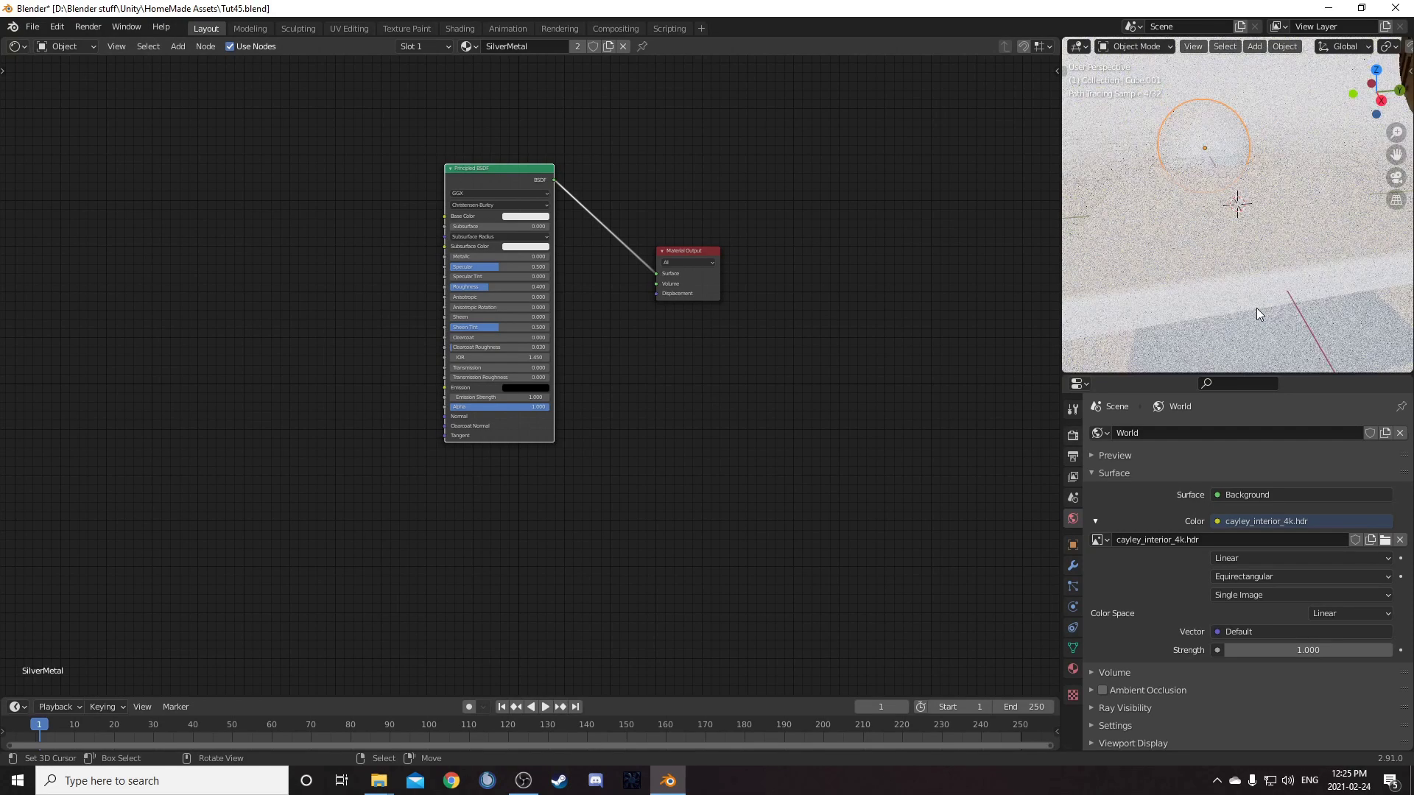
pyautogui.scroll(-2, 553, 451)
# Reposition the Principled BSDF node far above the Material Output to clear working space for texture nodes
pyautogui.moveTo(553, 451)
pyautogui.mouseDown(button='middle')
pyautogui.moveTo(713, 404)
pyautogui.moveTo(715, 391)
pyautogui.mouseUp(button='middle')
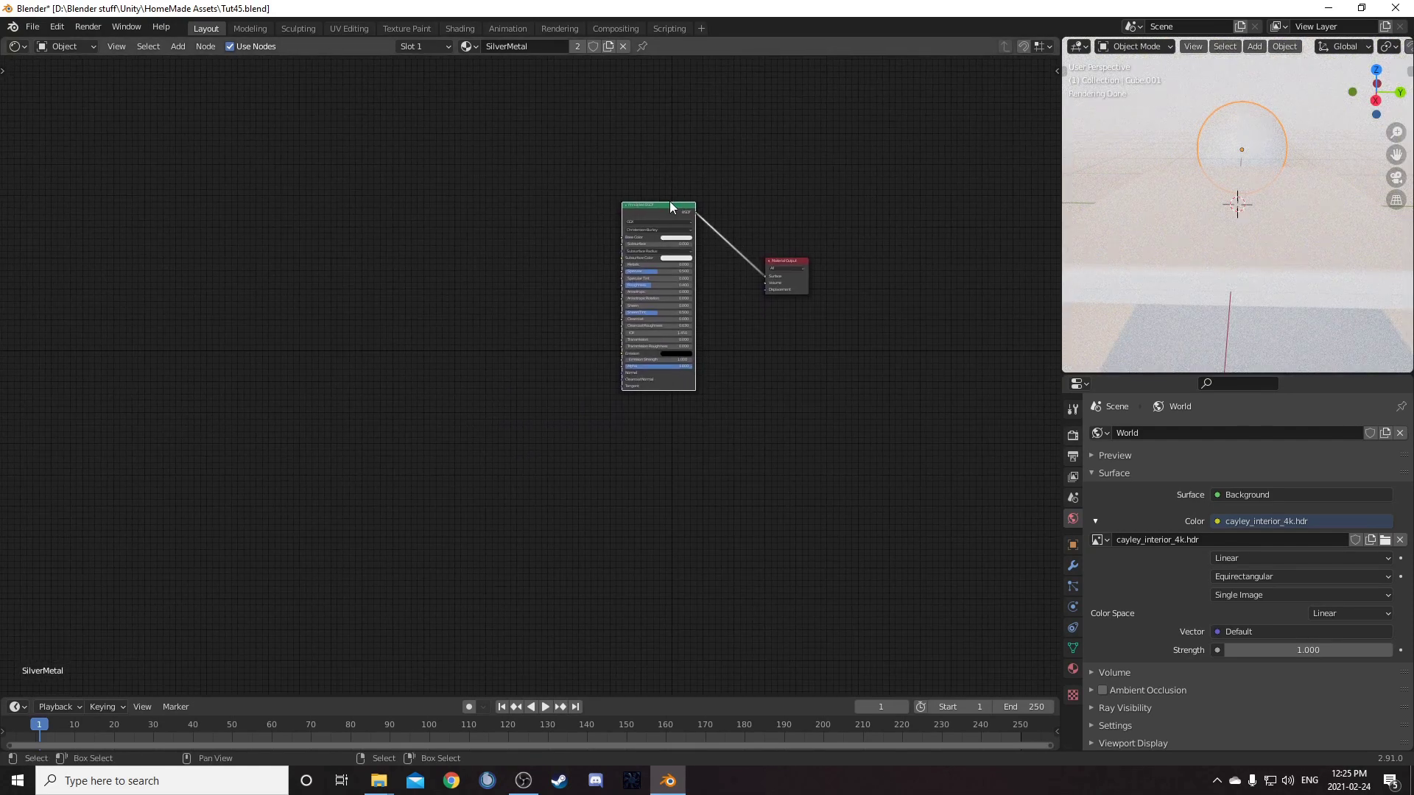
pyautogui.scroll(-4, 672, 237)
pyautogui.moveTo(693, 252); pyautogui.dragTo(824, 467, button='middle')
pyautogui.press('g')
pyautogui.click(678, 675)
pyautogui.scroll(2, 433, 516)
pyautogui.moveTo(433, 486); pyautogui.dragTo(440, 316, button='middle')
pyautogui.scroll(1, 439, 316)
# Add a Texture Coordinate node and preview its Object output on the material
pyautogui.hotkey('shift', 'a')
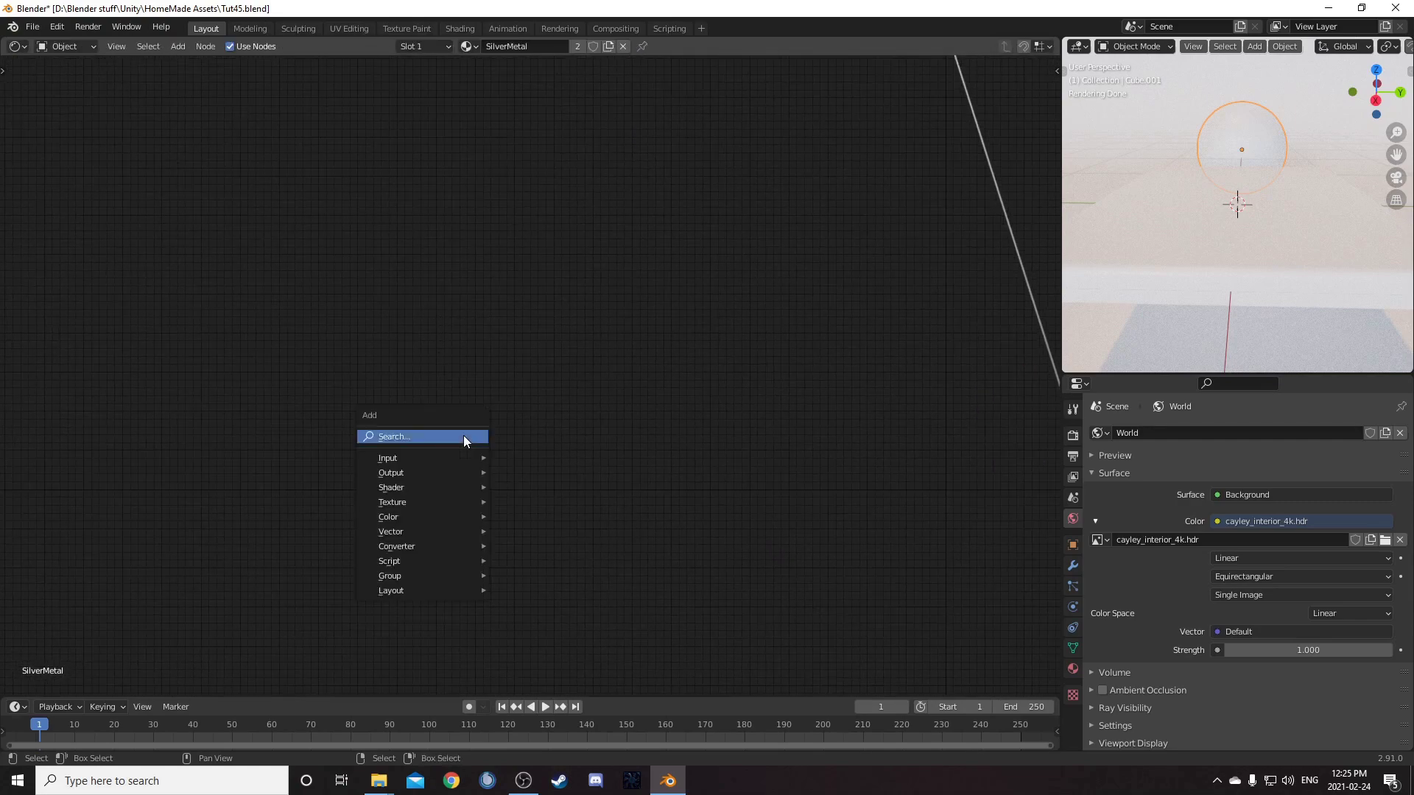
pyautogui.click(465, 437)
pyautogui.write('tex')
pyautogui.press('Return')
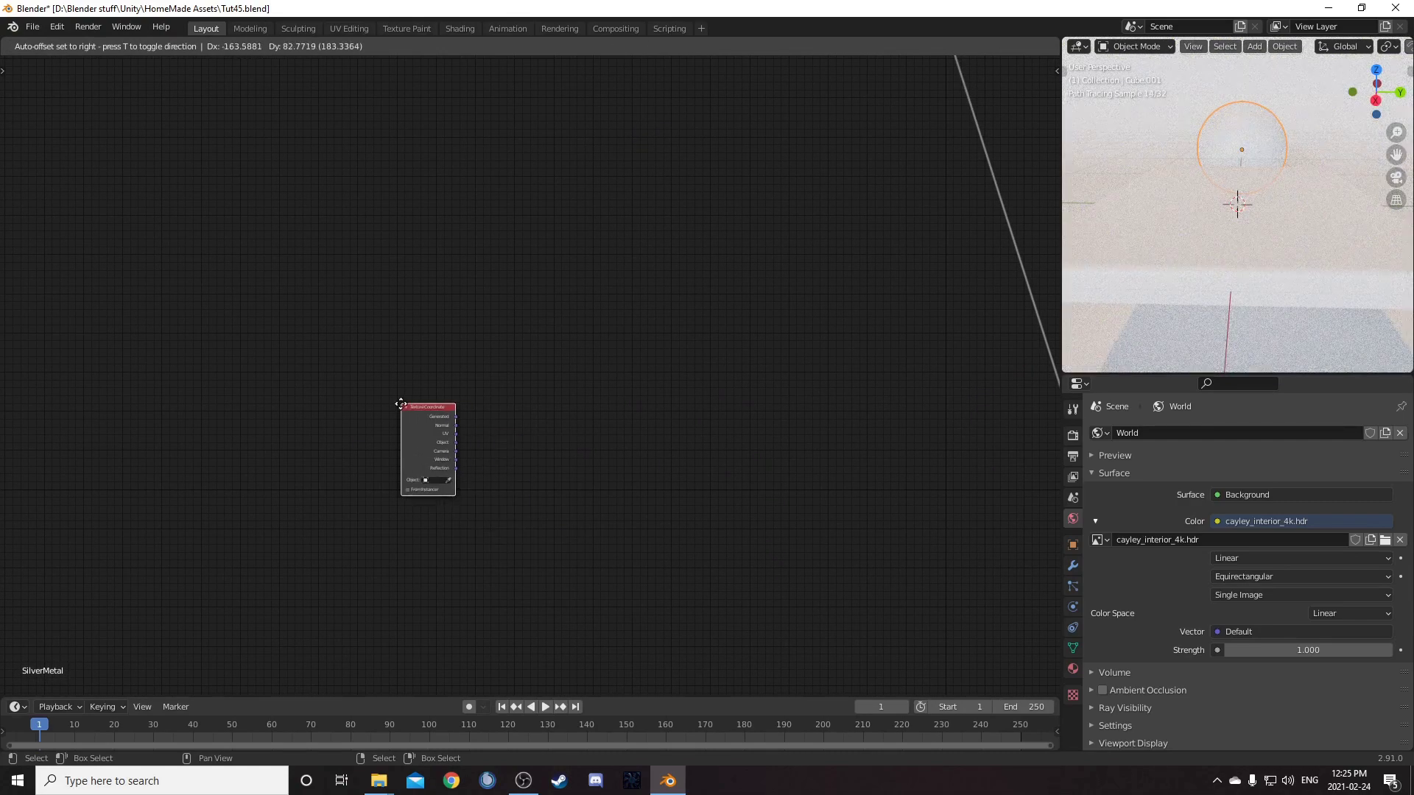
pyautogui.click(392, 406)
pyautogui.keyDown('ctrl'); pyautogui.keyDown('shift'); pyautogui.click(410, 422); pyautogui.keyUp('shift'); pyautogui.keyUp('ctrl')
pyautogui.keyDown('ctrl'); pyautogui.keyDown('shift'); pyautogui.click(410, 422); pyautogui.keyUp('shift'); pyautogui.keyUp('ctrl')
pyautogui.keyDown('ctrl'); pyautogui.keyDown('shift'); pyautogui.click(413, 425); pyautogui.keyUp('shift'); pyautogui.keyUp('ctrl')
pyautogui.keyDown('ctrl'); pyautogui.keyDown('shift'); pyautogui.click(414, 426); pyautogui.keyUp('shift'); pyautogui.keyUp('ctrl')
# Add a Noise Texture node and insert it on the link after the Texture Coordinate's Object output
pyautogui.hotkey('shift', 'a')
pyautogui.click(567, 504)
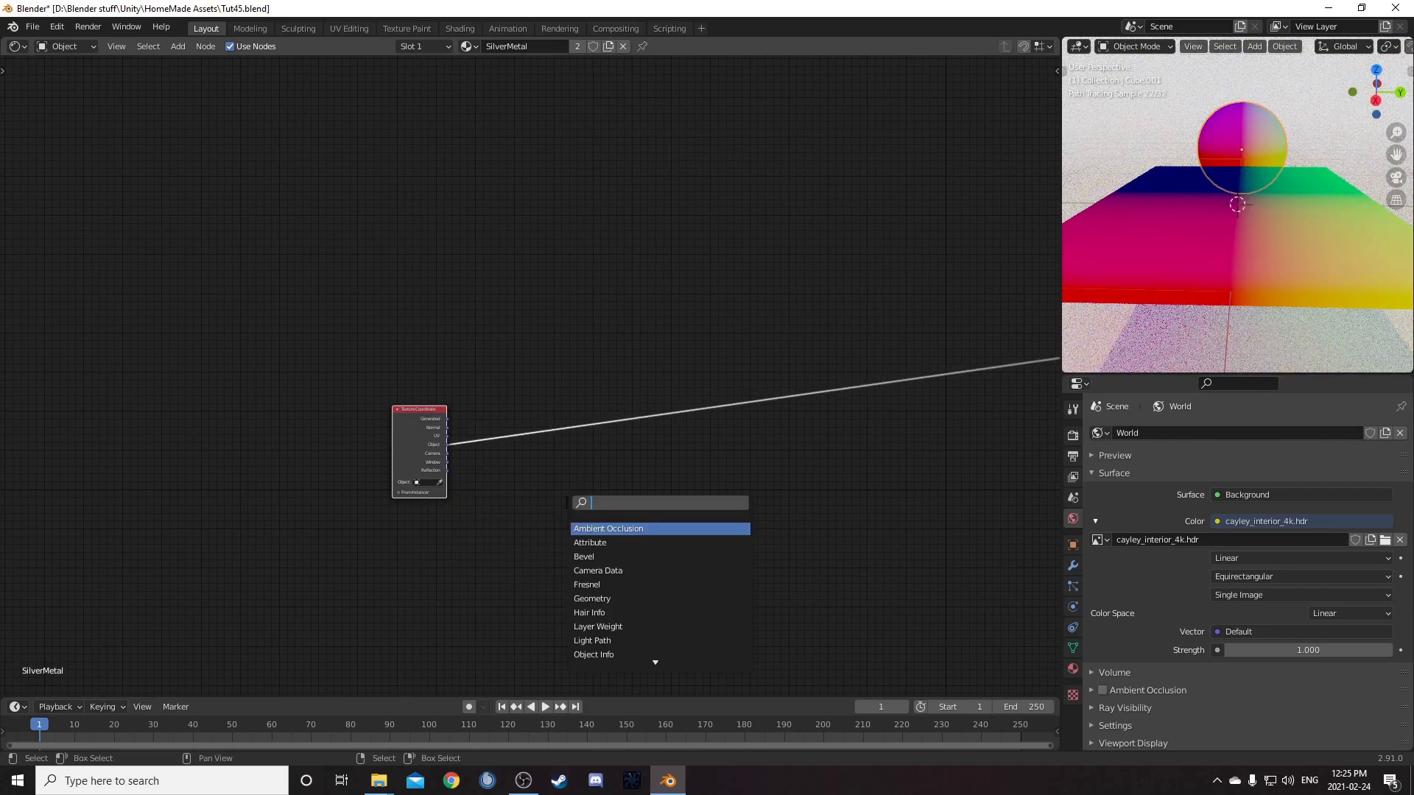
pyautogui.write('noi')
pyautogui.press('Return')
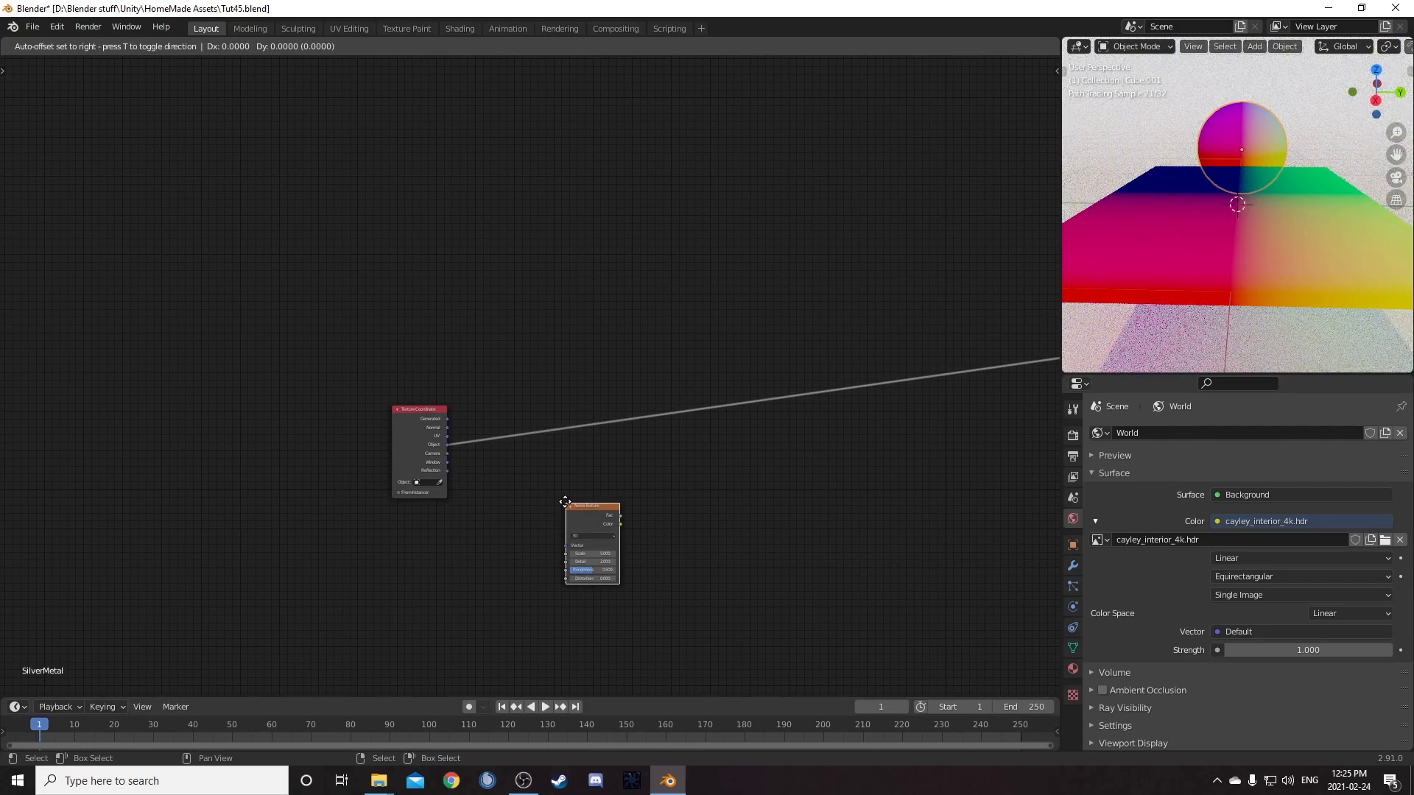
pyautogui.click(518, 381)
# Add a MixRGB node and insert it on the link after the Noise Texture's Color output
pyautogui.hotkey('shift', 'a')
pyautogui.click(745, 532)
pyautogui.write('mix')
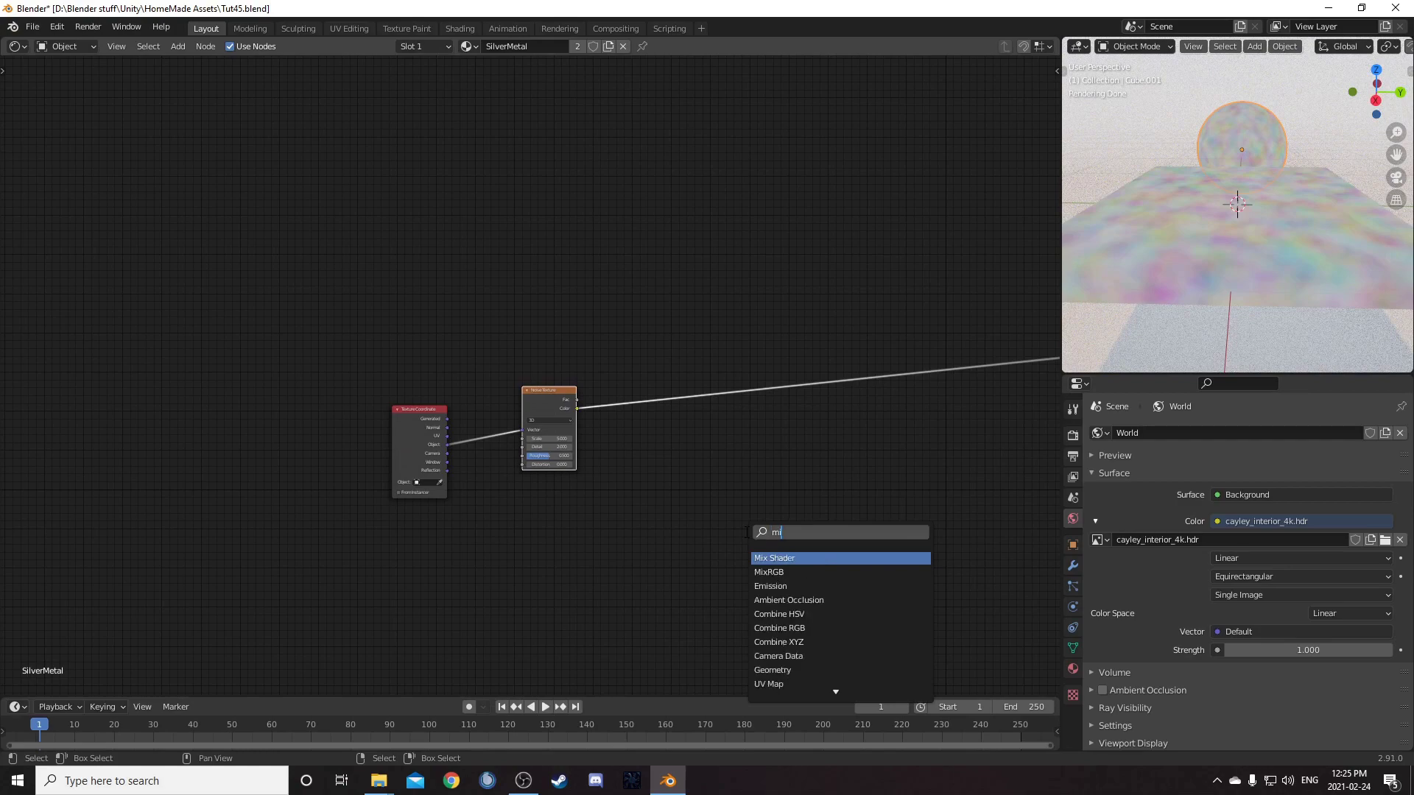
pyautogui.press('Return')
pyautogui.click(650, 376)
# Raise the Noise Texture node and connect the Texture Coordinate's Object output to the Mix node's Color2
pyautogui.moveTo(559, 383); pyautogui.dragTo(538, 319)
pyautogui.moveTo(549, 392); pyautogui.dragTo(543, 327)
pyautogui.scroll(3, 661, 313)
pyautogui.moveTo(717, 387); pyautogui.dragTo(684, 395)
pyautogui.moveTo(423, 464); pyautogui.dragTo(637, 461)
pyautogui.moveTo(425, 463); pyautogui.dragTo(647, 460)
pyautogui.scroll(2, 733, 483)
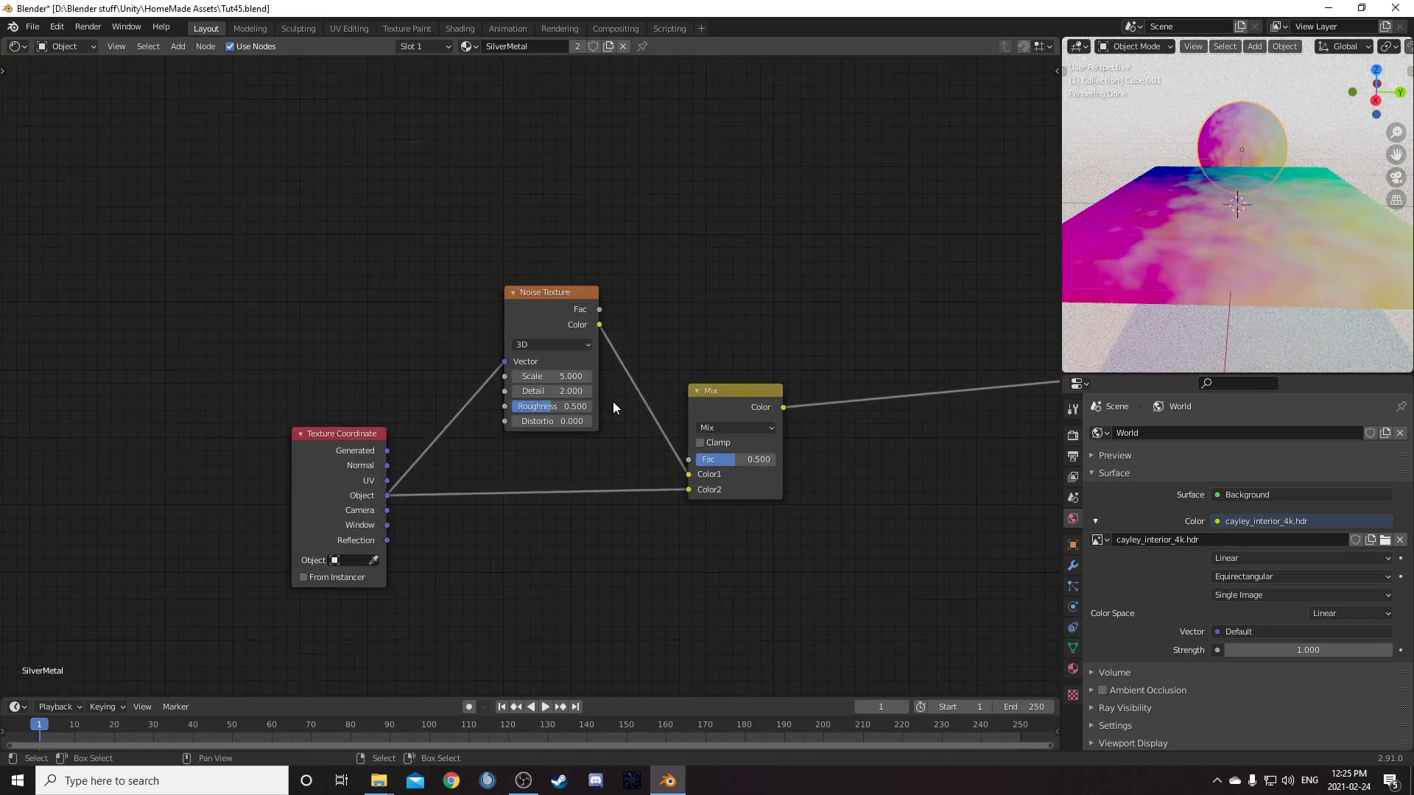
# Set the Noise Texture's scale to 0.6
pyautogui.click(540, 377)
pyautogui.press('BackSpace')
pyautogui.write('.6')
pyautogui.press('Return')
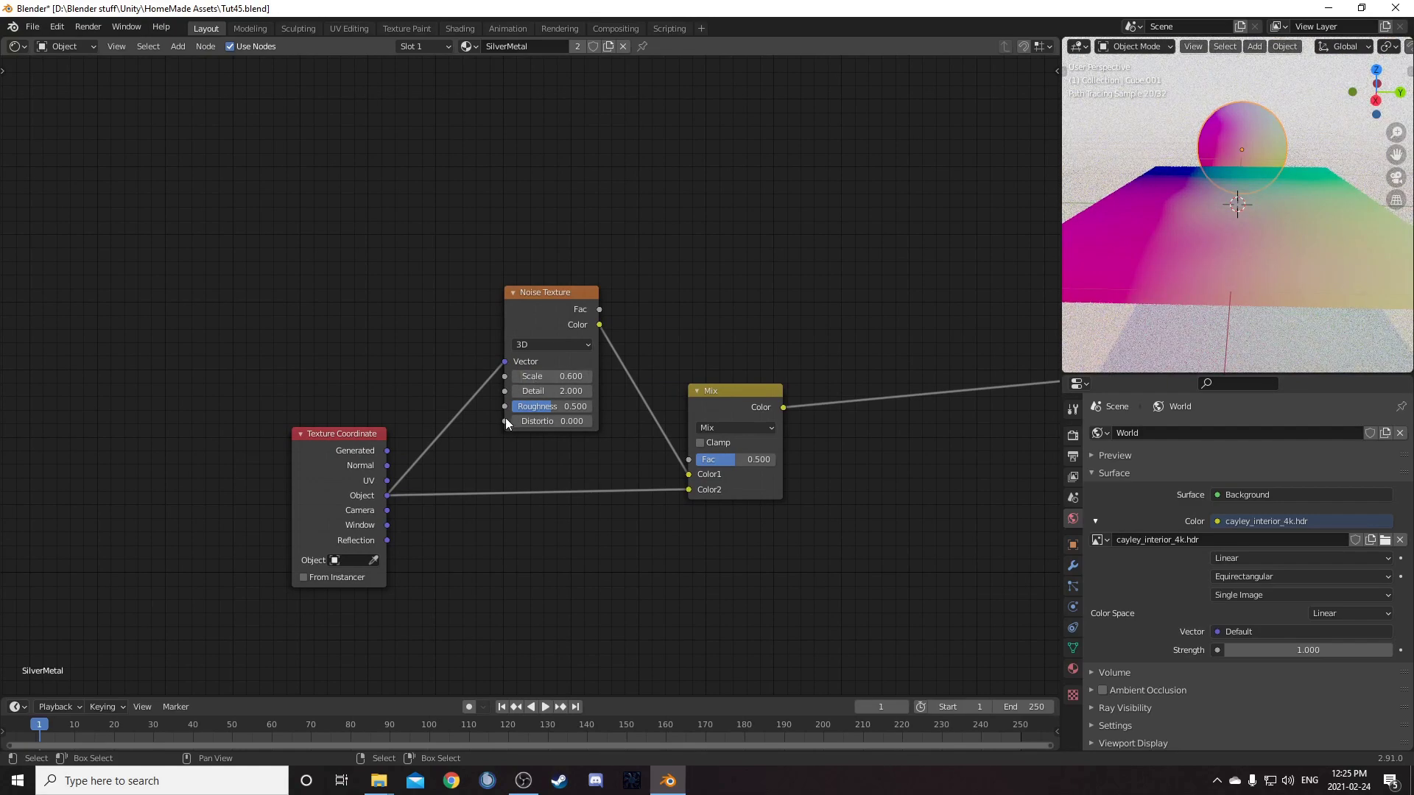
# Set the Mix node's factor to 0.9
pyautogui.moveTo(772, 519); pyautogui.dragTo(732, 508, button='middle')
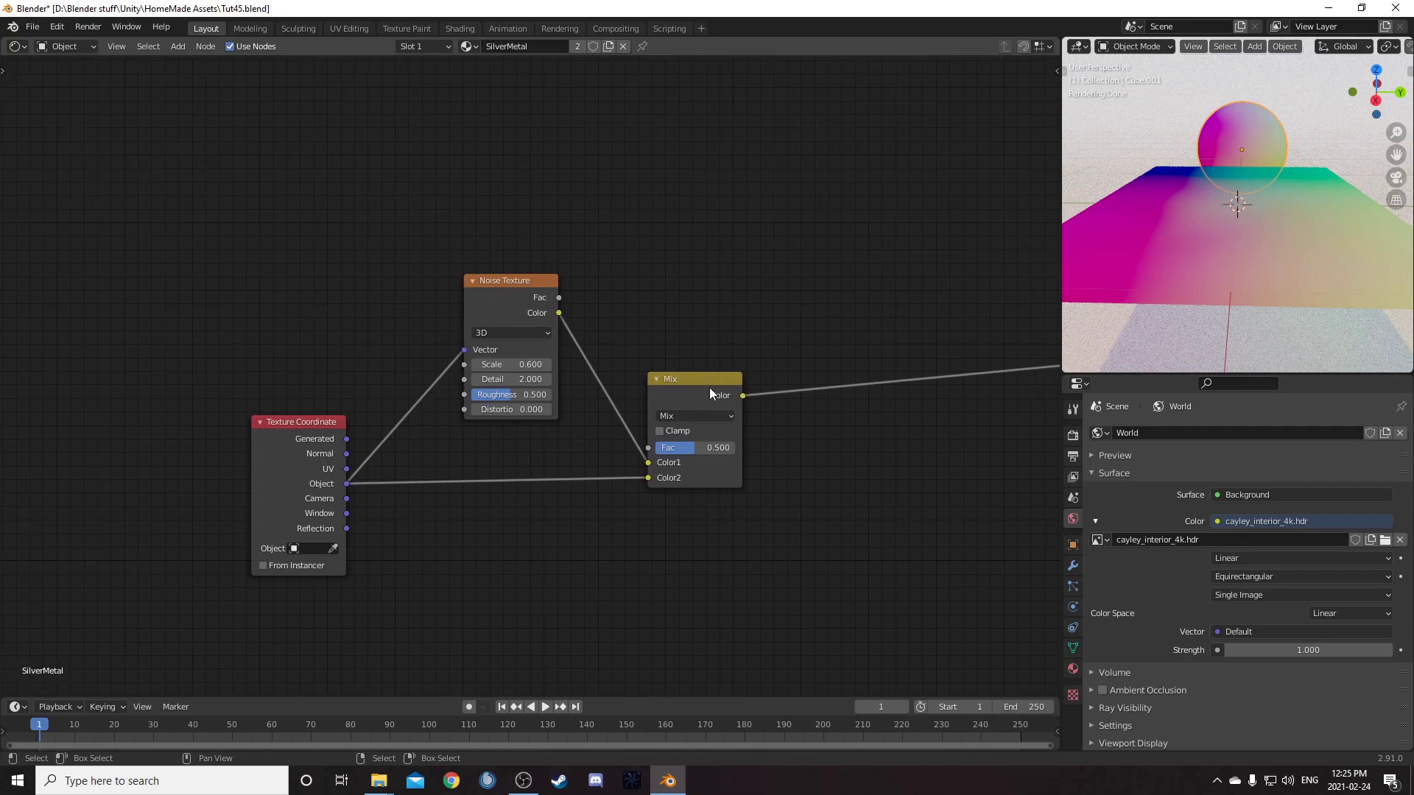
pyautogui.click(713, 449)
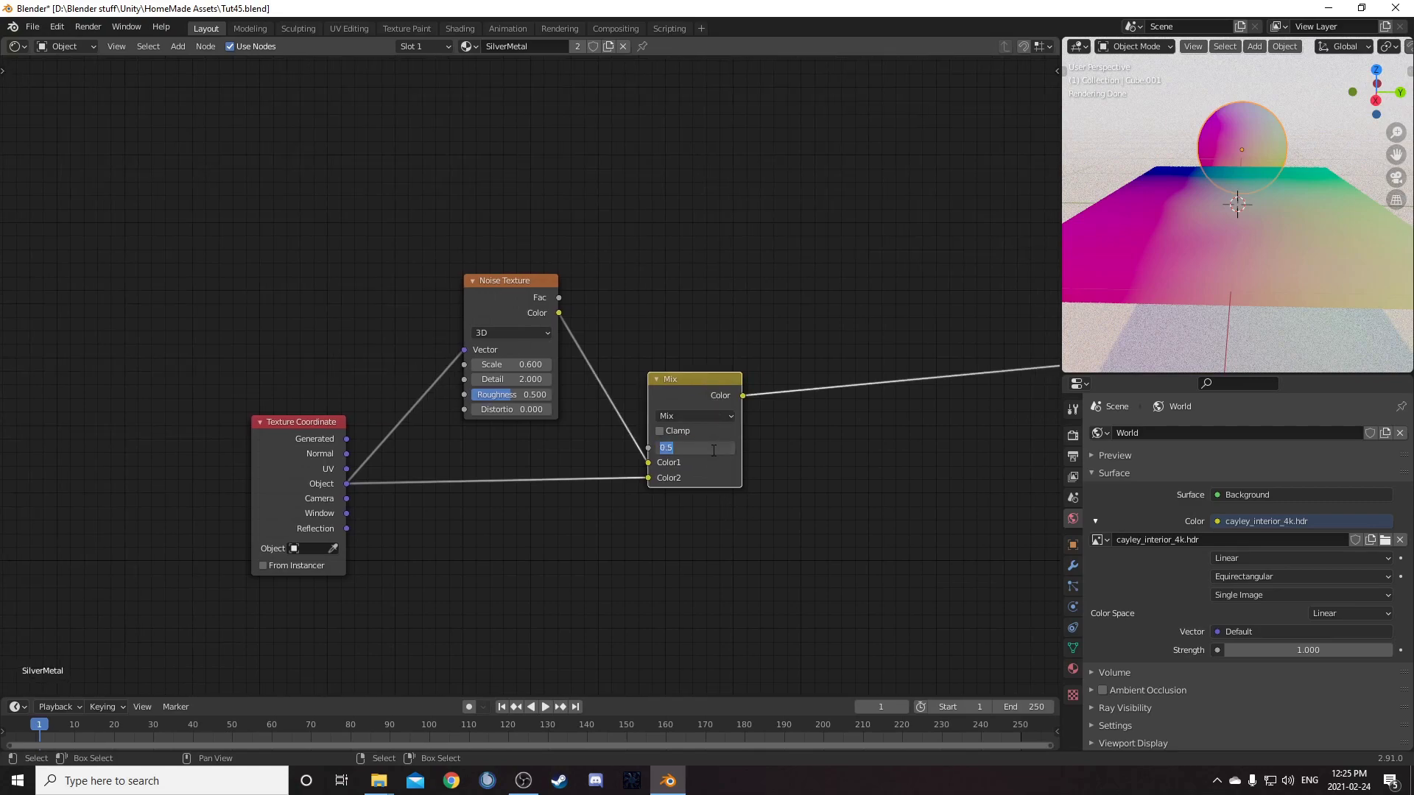
pyautogui.write('.9')
pyautogui.press('Return')
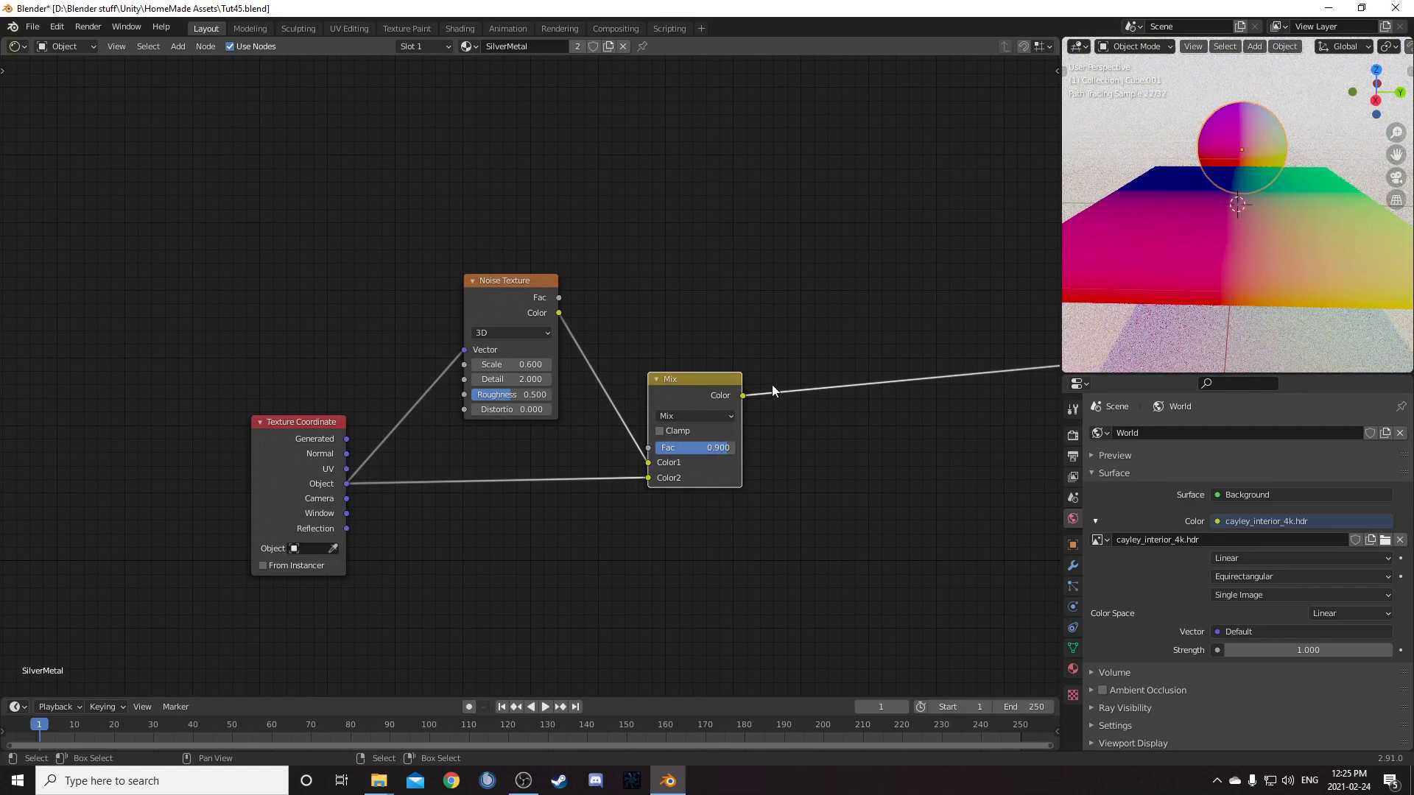
# Add a Mapping node and insert it on the link after the Mix node
pyautogui.press('Home')
pyautogui.hotkey('shift', 'a')
pyautogui.write('smapping')
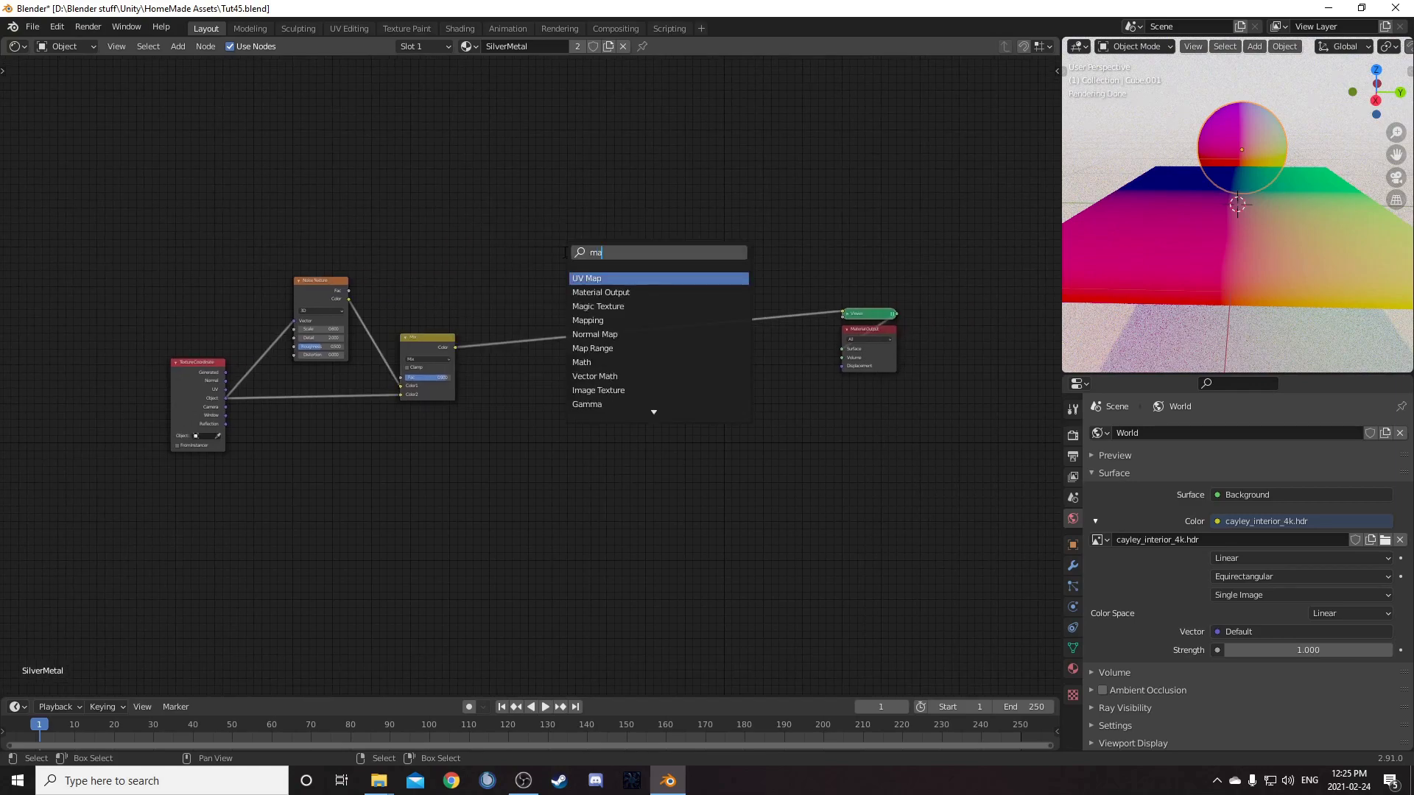
pyautogui.press('Return')
pyautogui.click(487, 252)
# Add a Musgrave Texture node and insert it on the link after the Mapping node
pyautogui.hotkey('shift', 'a')
pyautogui.write('smus')
pyautogui.press('Return')
pyautogui.click(574, 249)
# Add a ColorRamp node and insert it between the Musgrave Texture and the Viewer
pyautogui.hotkey('shift', 'a')
pyautogui.write('s')
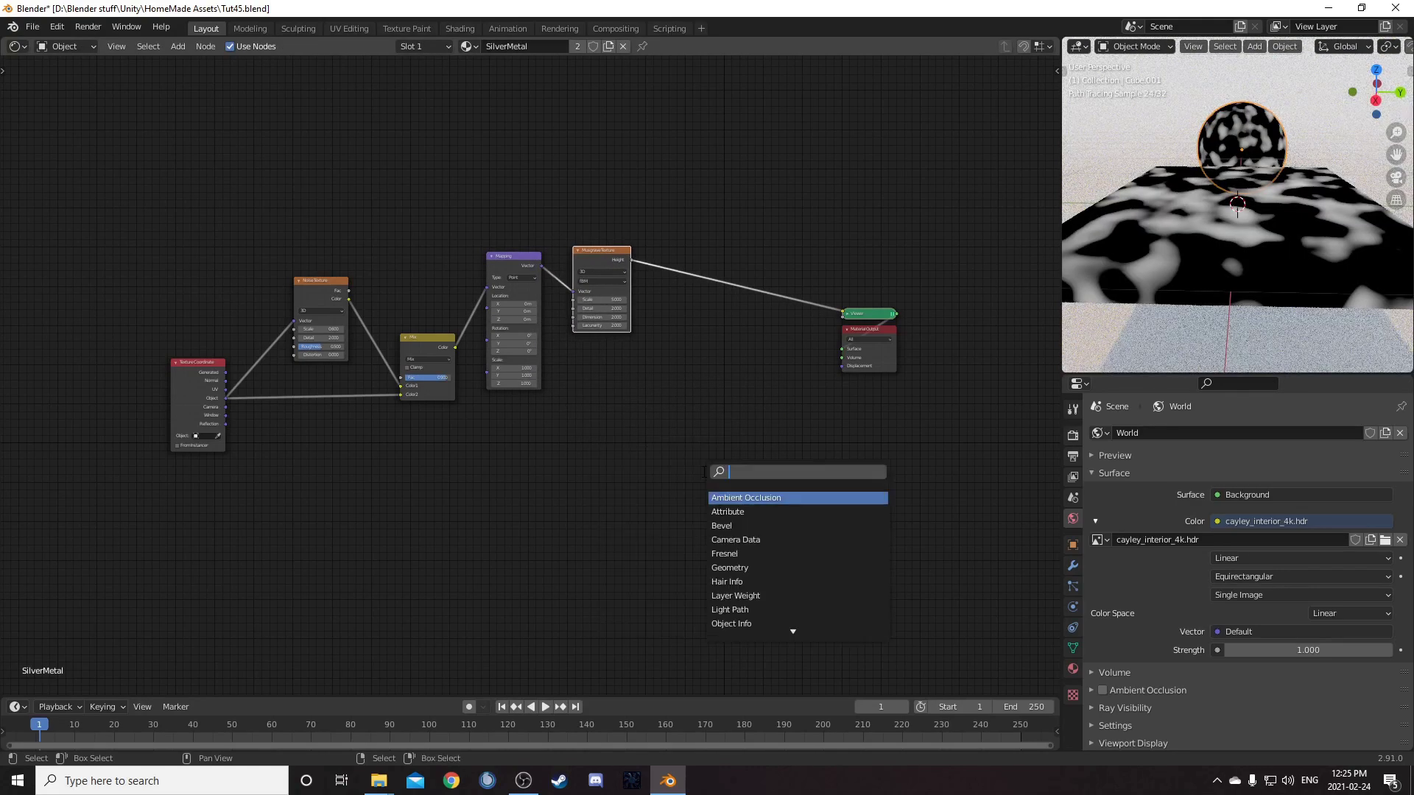
pyautogui.write('col')
pyautogui.press('Return')
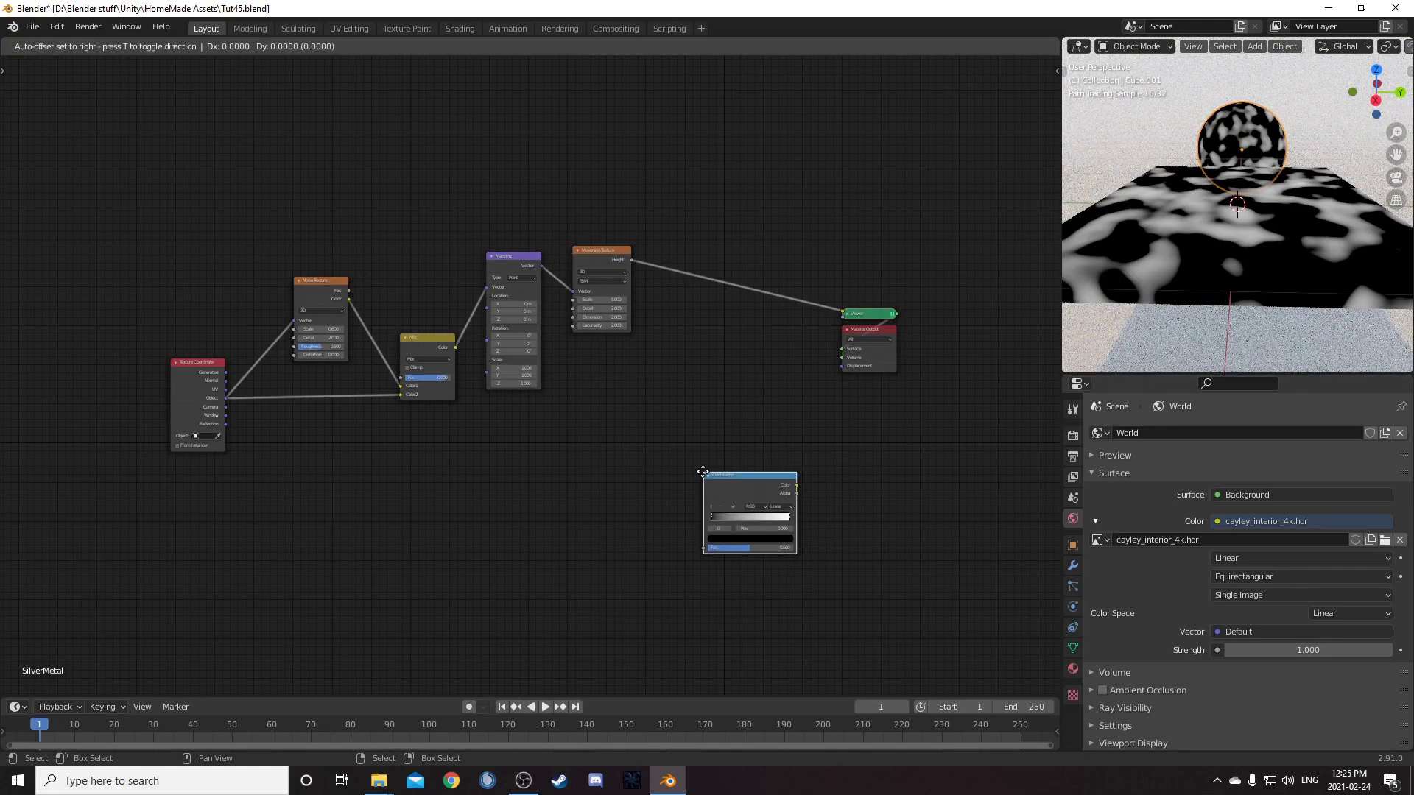
pyautogui.click(680, 239)
pyautogui.scroll(5, 729, 382)
pyautogui.moveTo(692, 402); pyautogui.dragTo(539, 511, button='middle')
pyautogui.scroll(5, 540, 511)
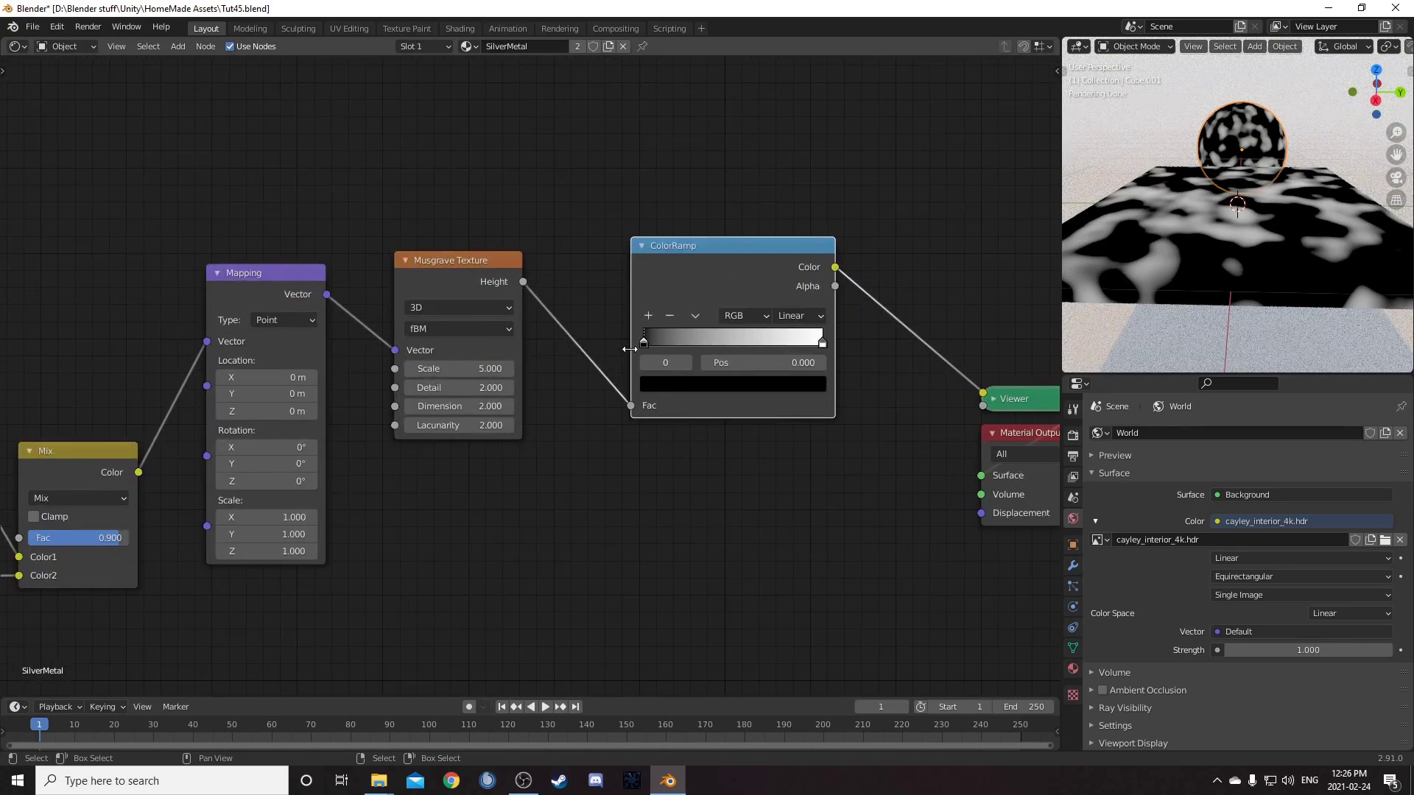
# Set the ColorRamp's white stop position to 0.8
pyautogui.click(823, 342)
pyautogui.click(795, 362)
pyautogui.write('.8')
pyautogui.press('Return')
# Set the Musgrave Texture's scale to 6.5, detail to 9.3 and dimension to 0.1
pyautogui.click(480, 368)
pyautogui.write('6')
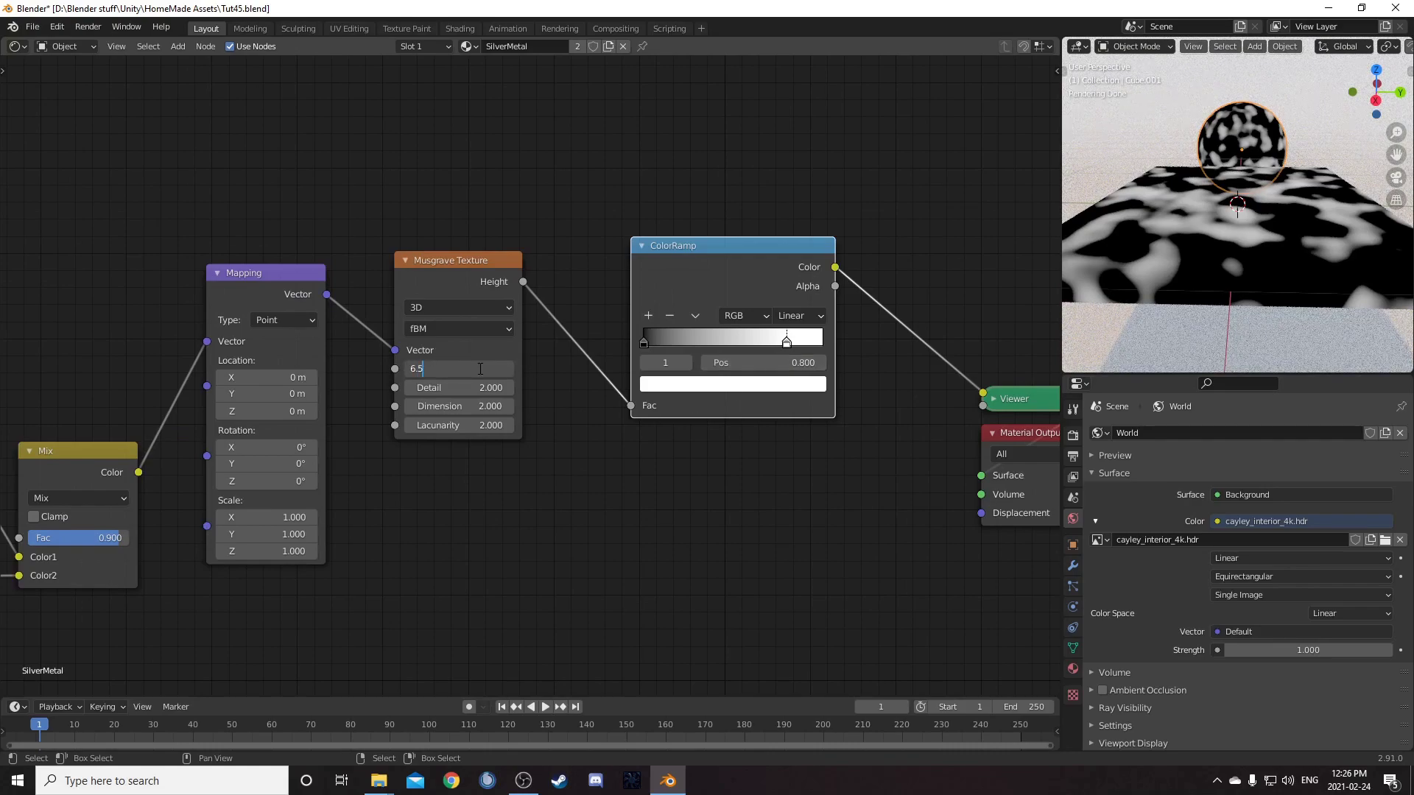
pyautogui.write('.5')
pyautogui.press('Tab')
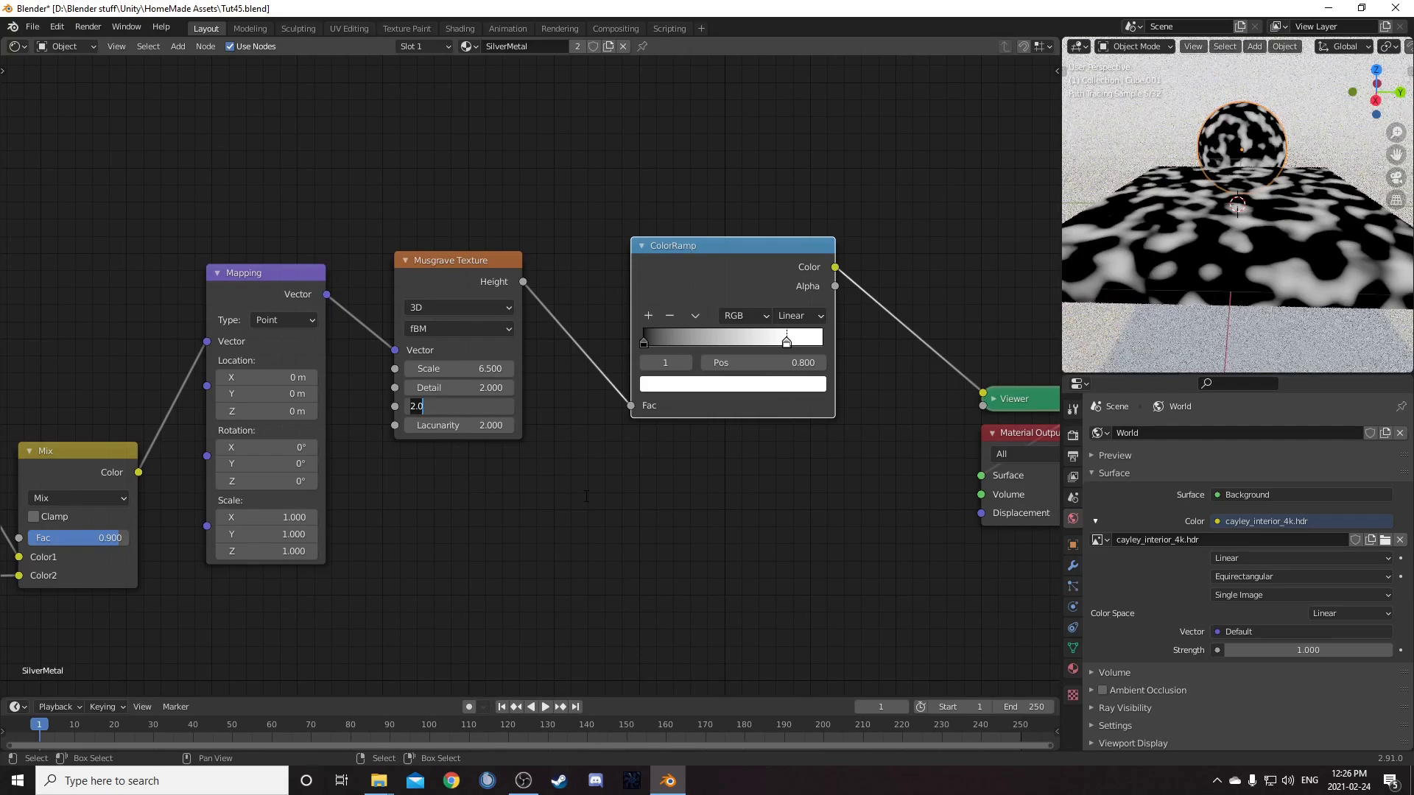
pyautogui.write('9.3')
pyautogui.press('Tab')
pyautogui.write('0.1')
pyautogui.press('Return')
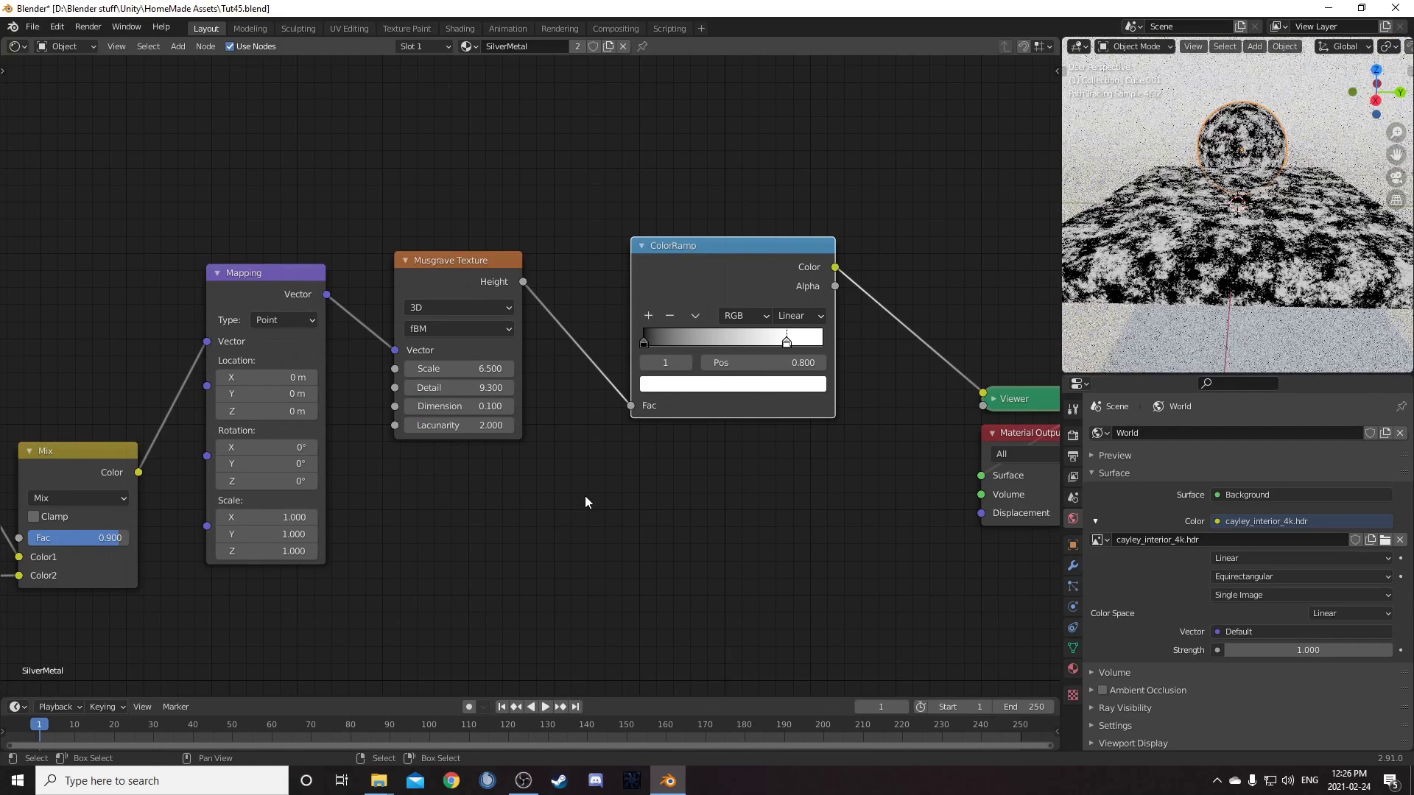
# Select the Mapping, Musgrave Texture and ColorRamp nodes together and move them up to free space below
pyautogui.moveTo(558, 492); pyautogui.dragTo(545, 494, button='middle')
pyautogui.moveTo(707, 437); pyautogui.dragTo(605, 427, button='middle')
pyautogui.moveTo(1236, 250); pyautogui.dragTo(1254, 278, button='middle')
pyautogui.moveTo(272, 506); pyautogui.dragTo(514, 385, button='middle')
pyautogui.scroll(-5, 514, 384)
pyautogui.moveTo(398, 150); pyautogui.dragTo(701, 460)
pyautogui.scroll(-6, 725, 504)
pyautogui.moveTo(658, 458); pyautogui.dragTo(647, 352, button='middle')
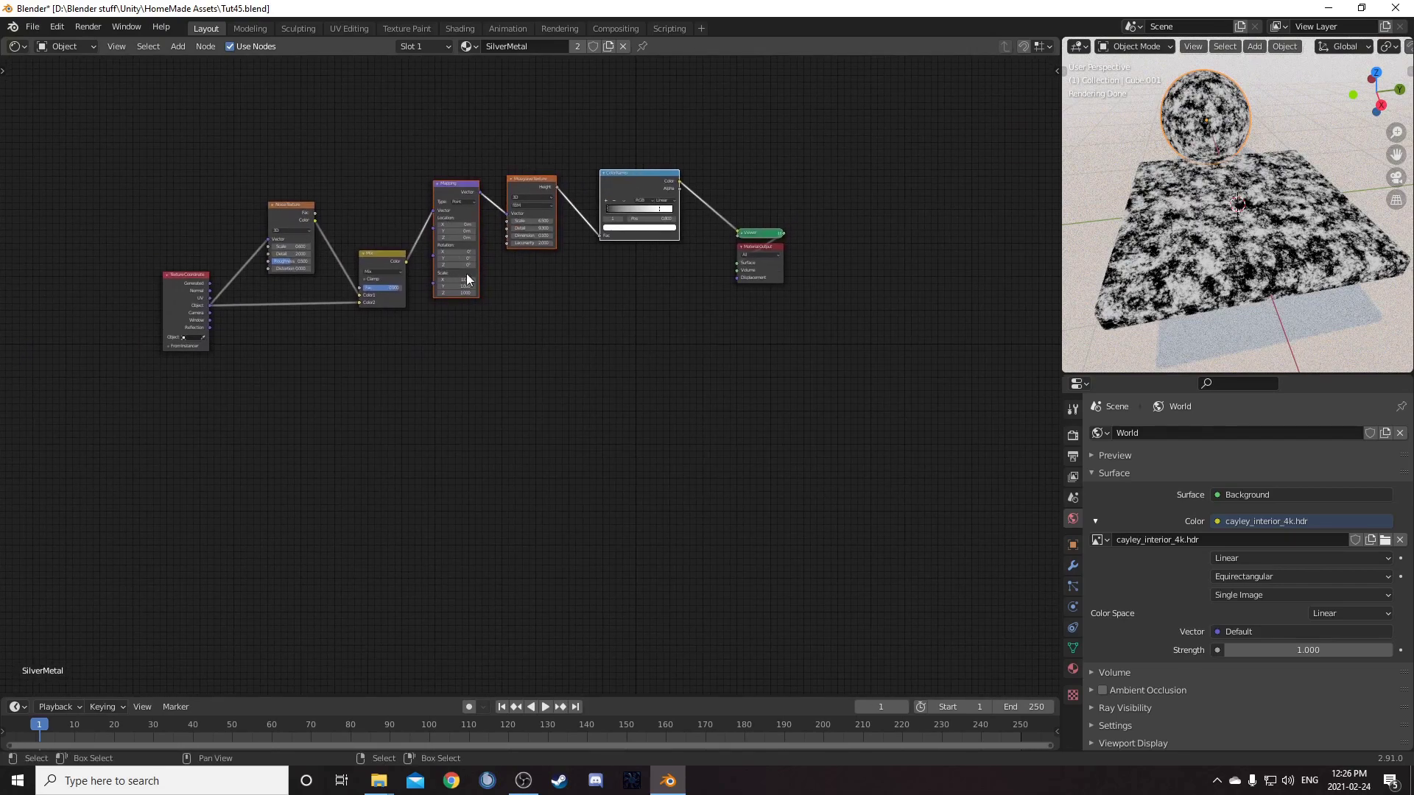
pyautogui.press('g')
pyautogui.click(606, 373)
# Duplicate the Mapping, Musgrave Texture and ColorRamp chain four times with its incoming link kept, stacking the copies below the original
pyautogui.scroll(1, 621, 421)
pyautogui.moveTo(621, 420); pyautogui.dragTo(628, 404, button='middle')
pyautogui.hotkey('ctrl', 'shift', 'd')
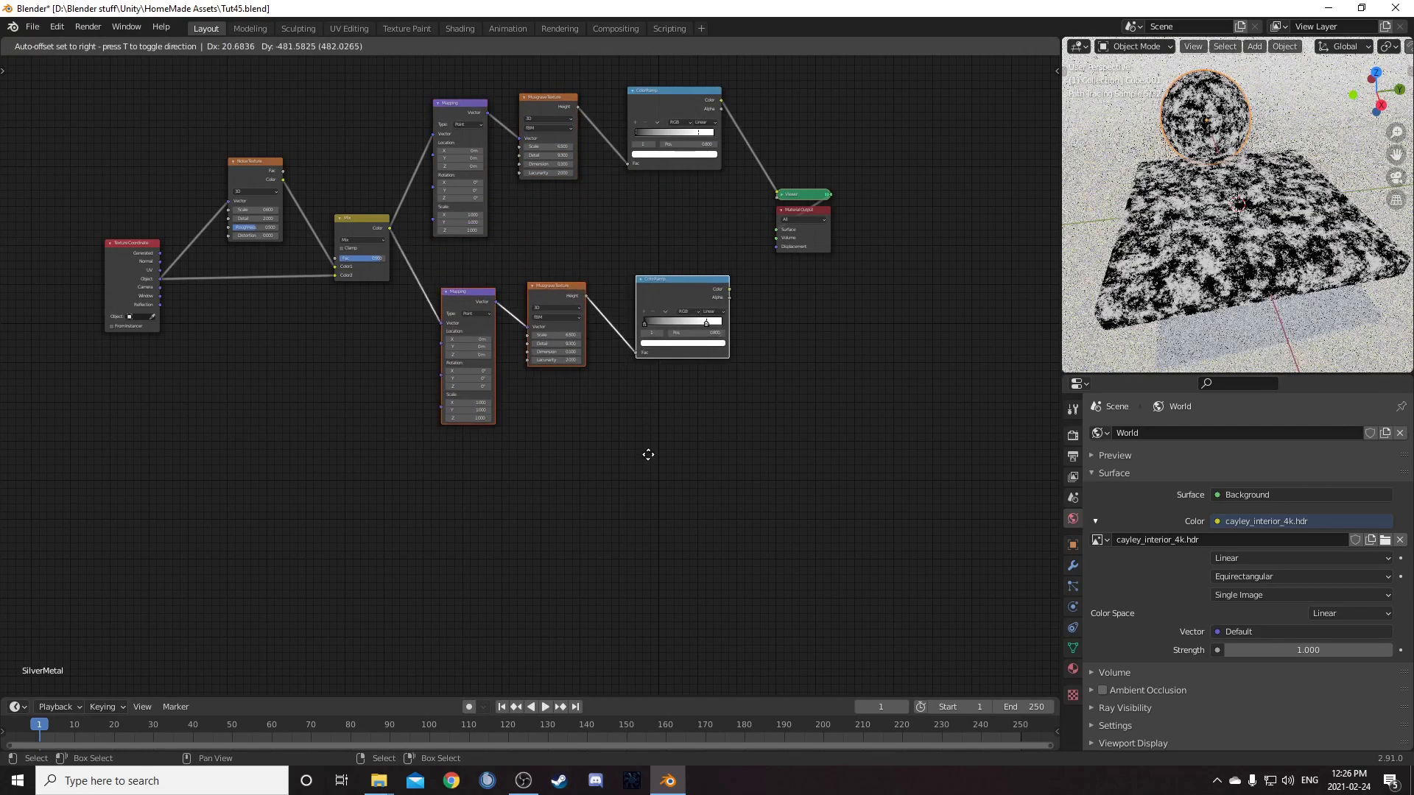
pyautogui.click(649, 477)
pyautogui.scroll(-4, 654, 481)
pyautogui.moveTo(647, 455); pyautogui.dragTo(647, 343, button='middle')
pyautogui.hotkey('ctrl', 'shift', 'd')
pyautogui.click(650, 485)
pyautogui.moveTo(650, 486); pyautogui.dragTo(647, 436, button='middle')
pyautogui.scroll(-2, 634, 290)
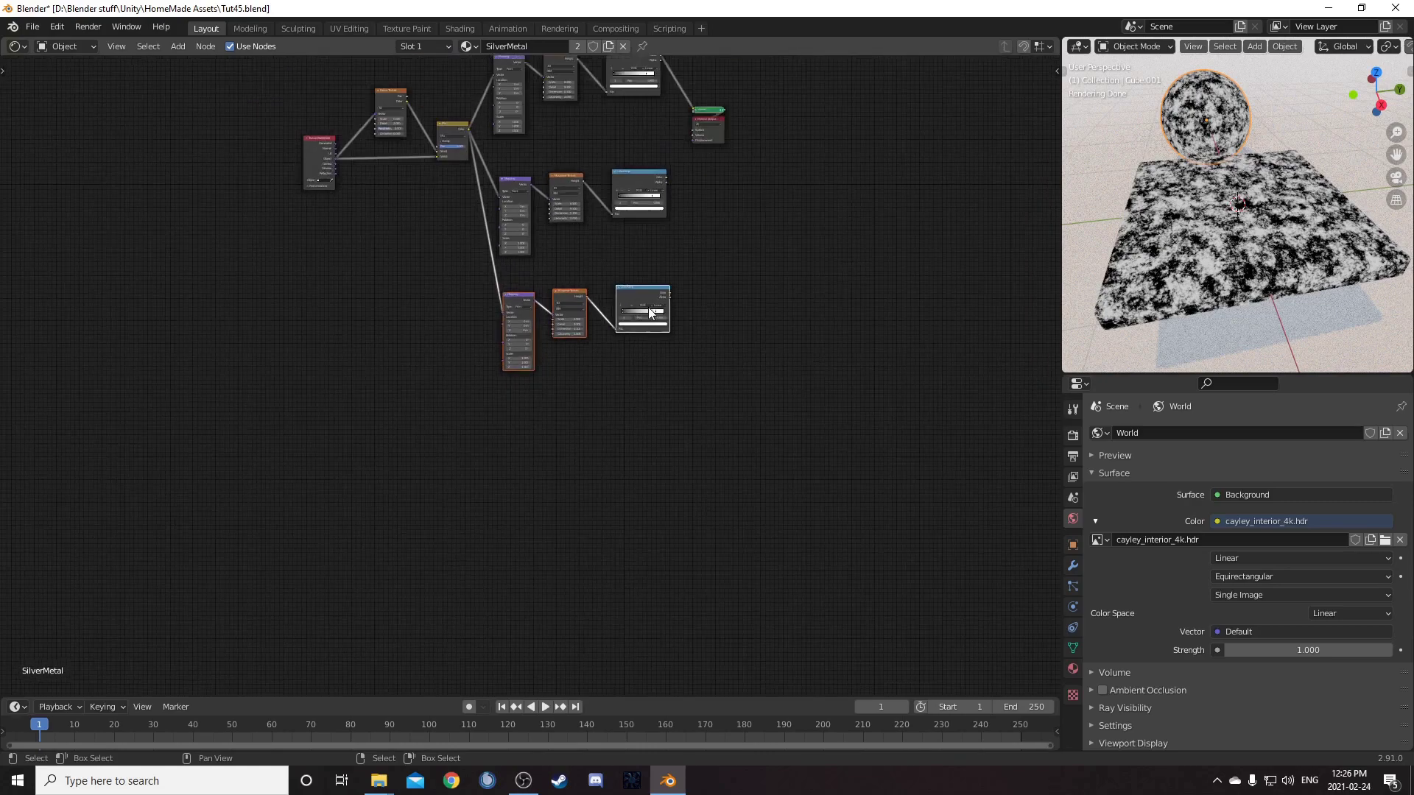
pyautogui.hotkey('ctrl', 'shift', 'd')
pyautogui.click(671, 508)
pyautogui.hotkey('ctrl', 'shift', 'd')
pyautogui.click(668, 652)
# Move the two lowest chains up, and shift the Texture Coordinate, Noise Texture and Mix nodes away from the chains to their vertical middle
pyautogui.moveTo(442, 440); pyautogui.dragTo(751, 691)
pyautogui.press('g')
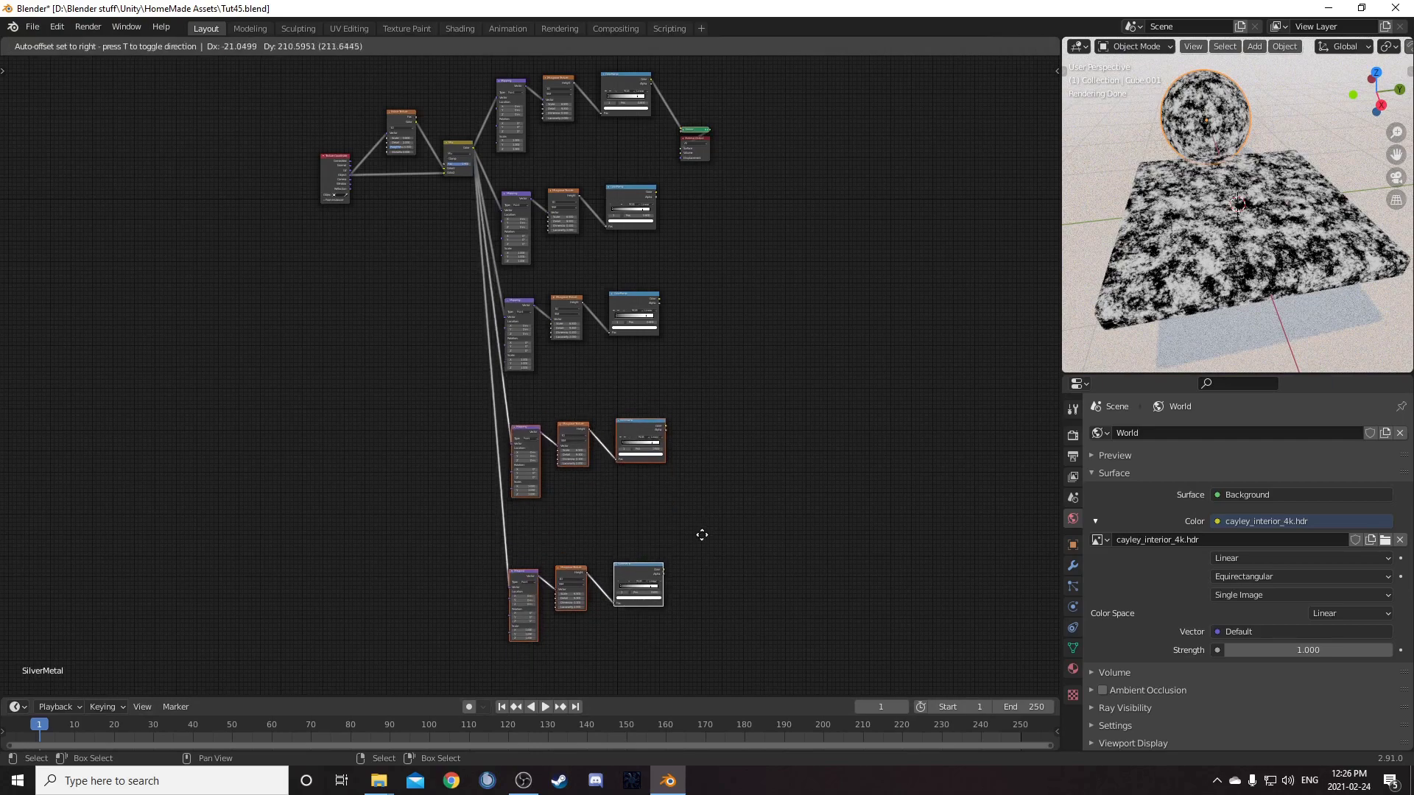
pyautogui.click(694, 547)
pyautogui.moveTo(221, 95); pyautogui.dragTo(450, 258)
pyautogui.press('g')
pyautogui.click(283, 450)
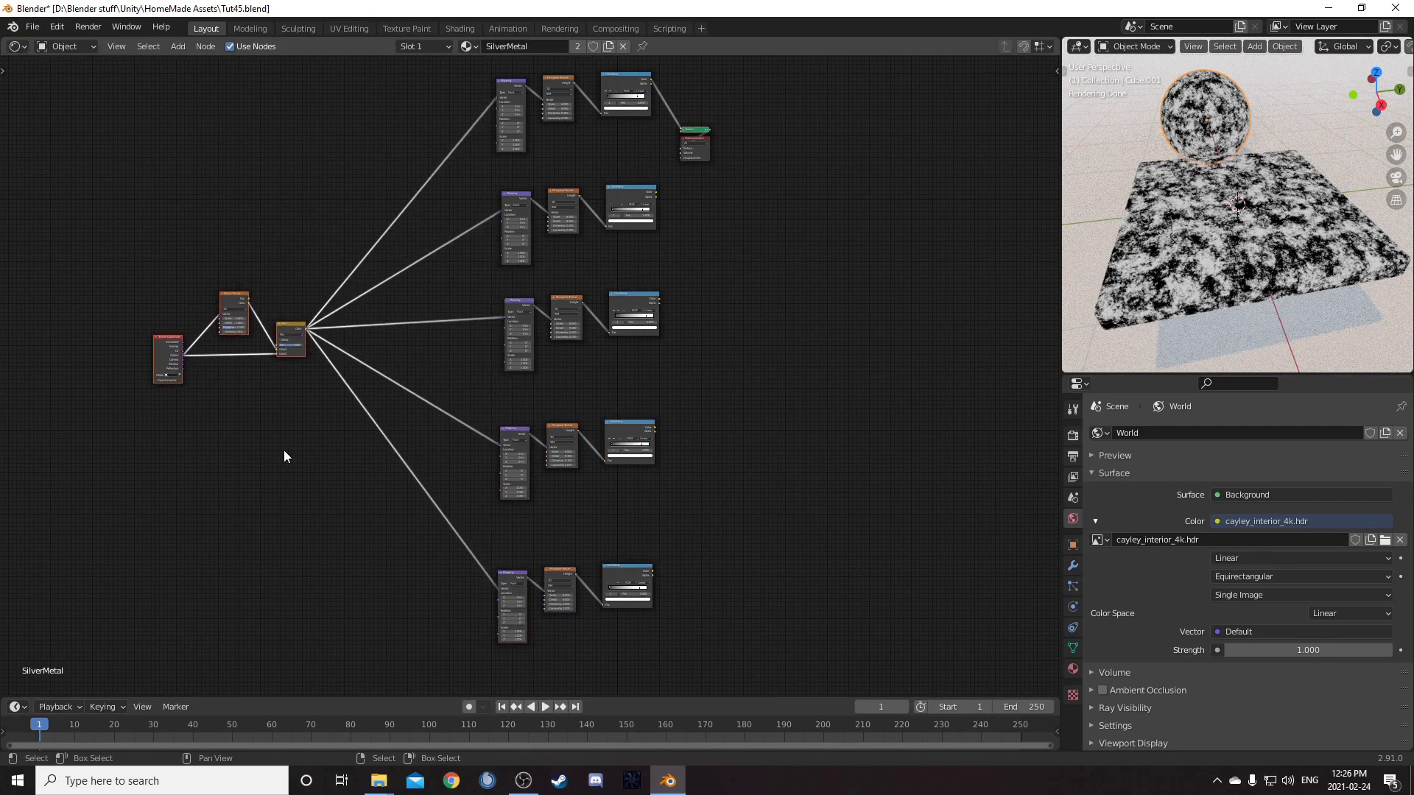
pyautogui.scroll(2, 352, 465)
pyautogui.scroll(-3, 352, 465)
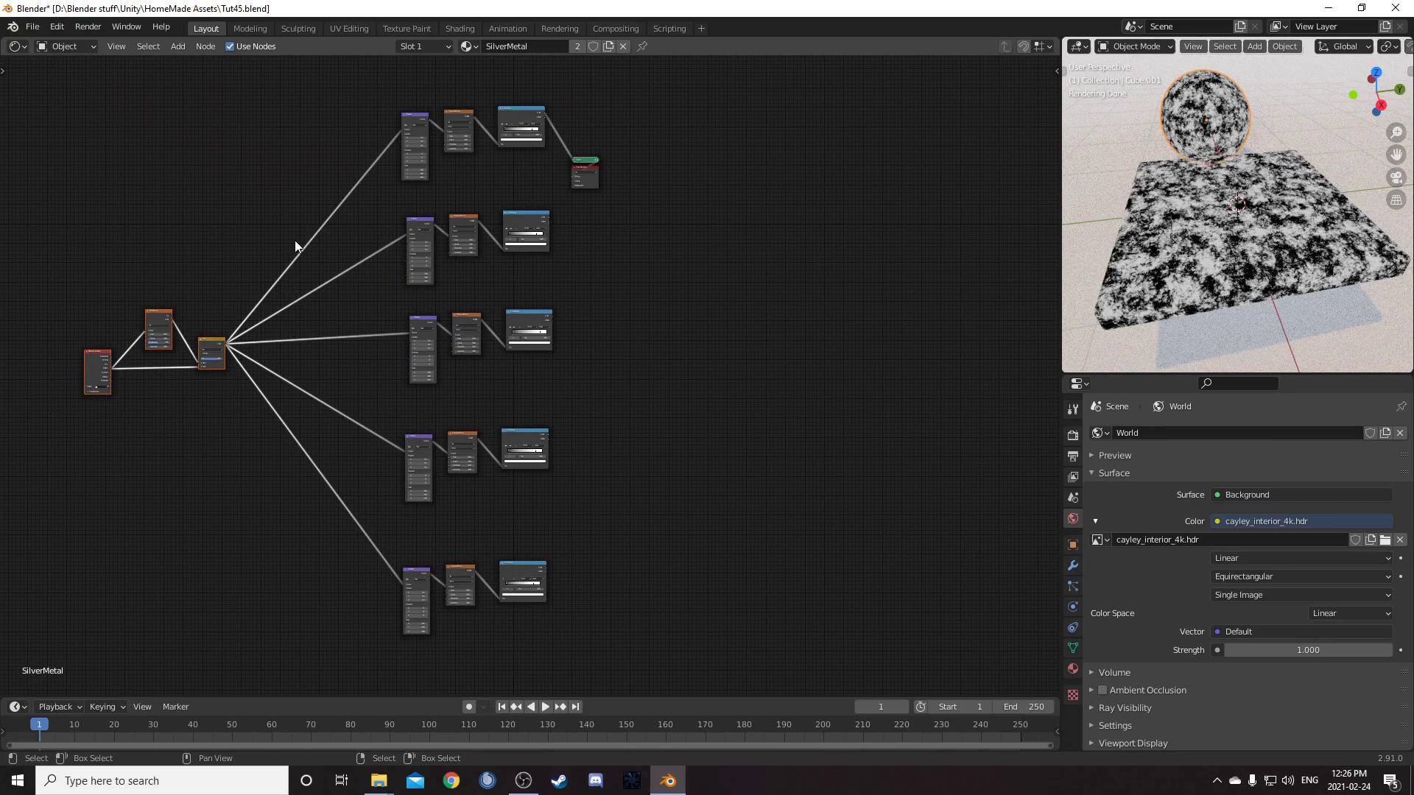
# Add a shared reroute point across the five links leaving the Mix node and position it between the Mix and Mapping nodes
pyautogui.moveTo(312, 181)
pyautogui.keyDown('shift'); pyautogui.mouseDown(button='right')
pyautogui.moveTo(264, 546)
pyautogui.moveTo(280, 552)
pyautogui.mouseUp(button='right'); pyautogui.keyUp('shift')
pyautogui.scroll(2, 277, 537)
pyautogui.moveTo(274, 518); pyautogui.dragTo(405, 486, button='middle')
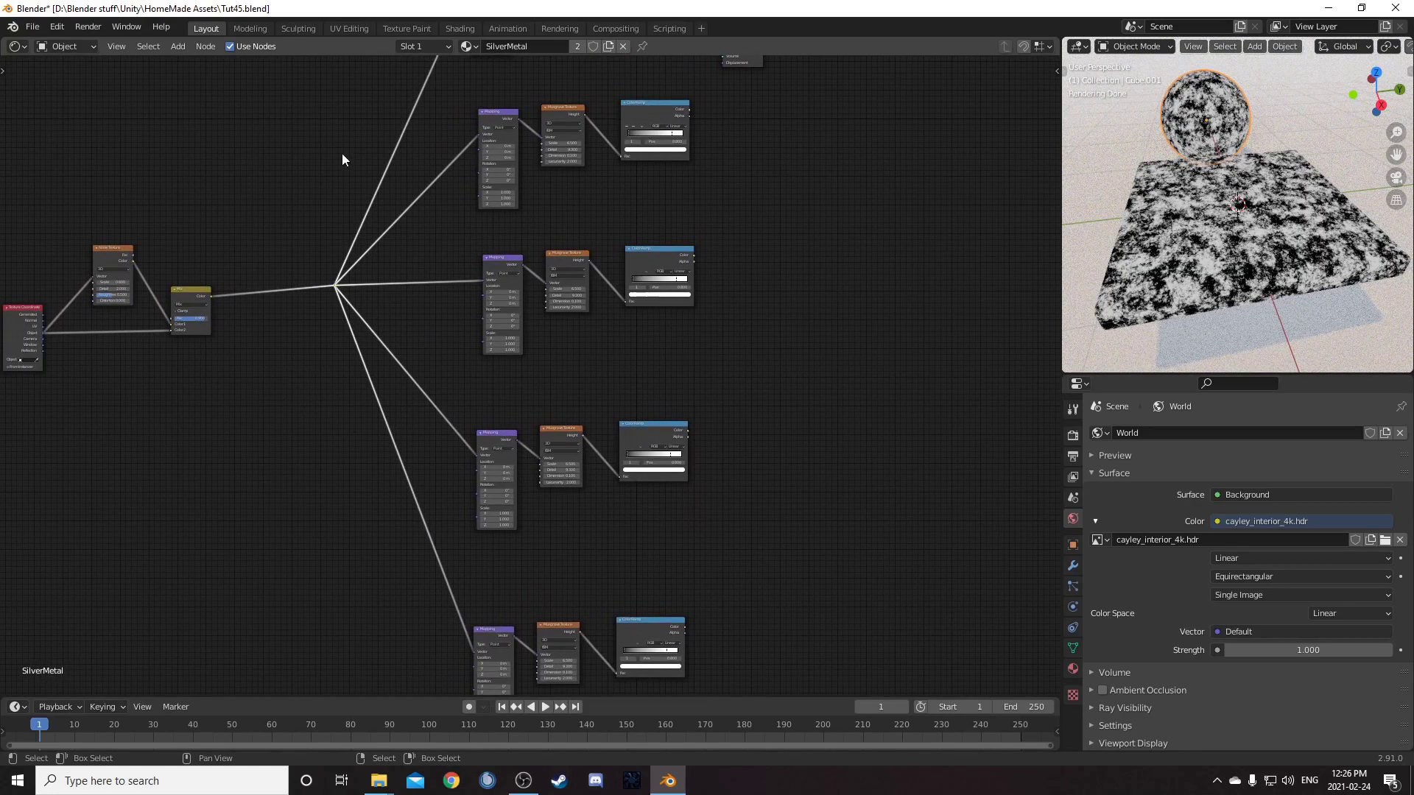
pyautogui.moveTo(415, 567); pyautogui.dragTo(419, 550, button='middle')
pyautogui.press('g')
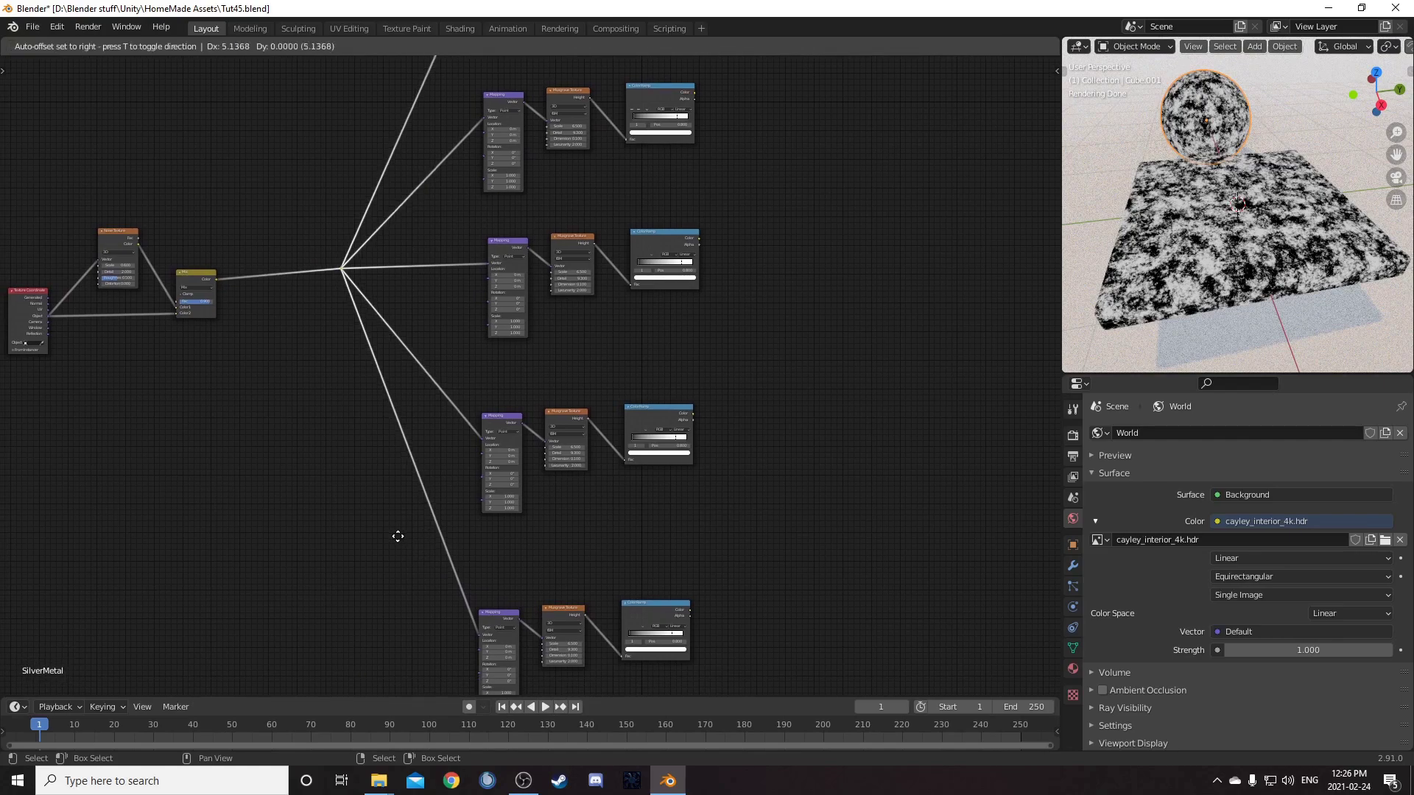
pyautogui.click(377, 556)
pyautogui.scroll(1, 377, 554)
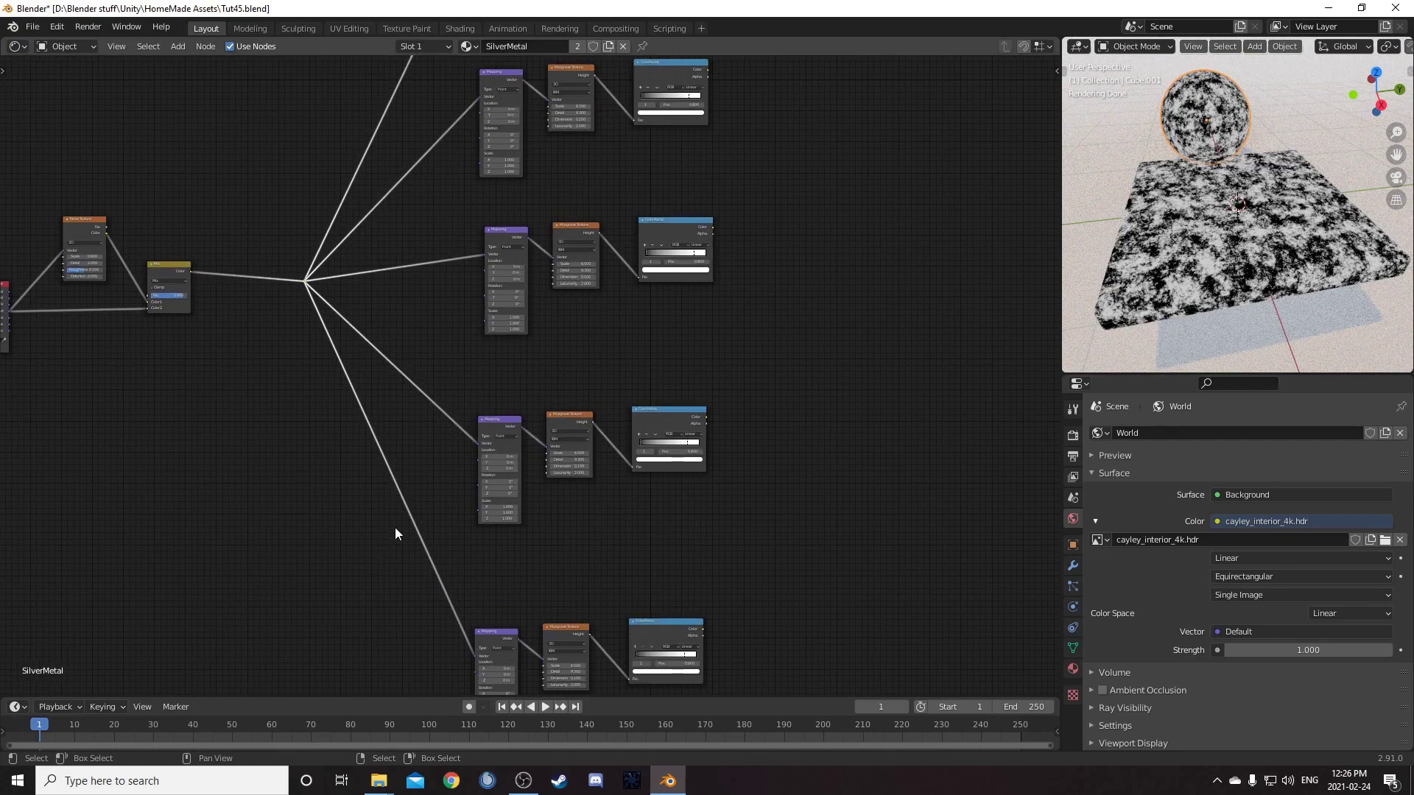
# Set the Musgrave Texture's scale to 1 in the third chain
pyautogui.scroll(5, 661, 448)
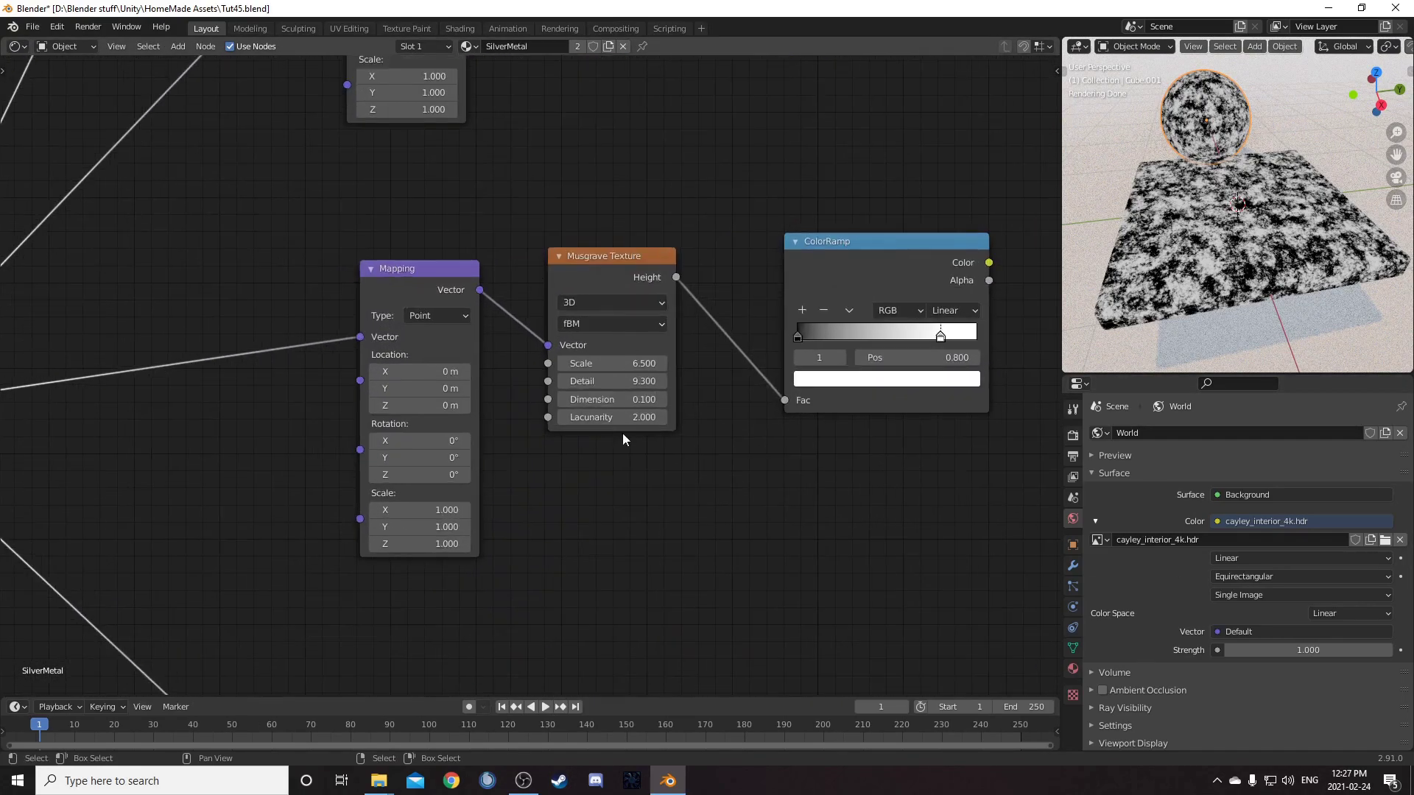
pyautogui.scroll(1, 612, 428)
pyautogui.click(642, 366)
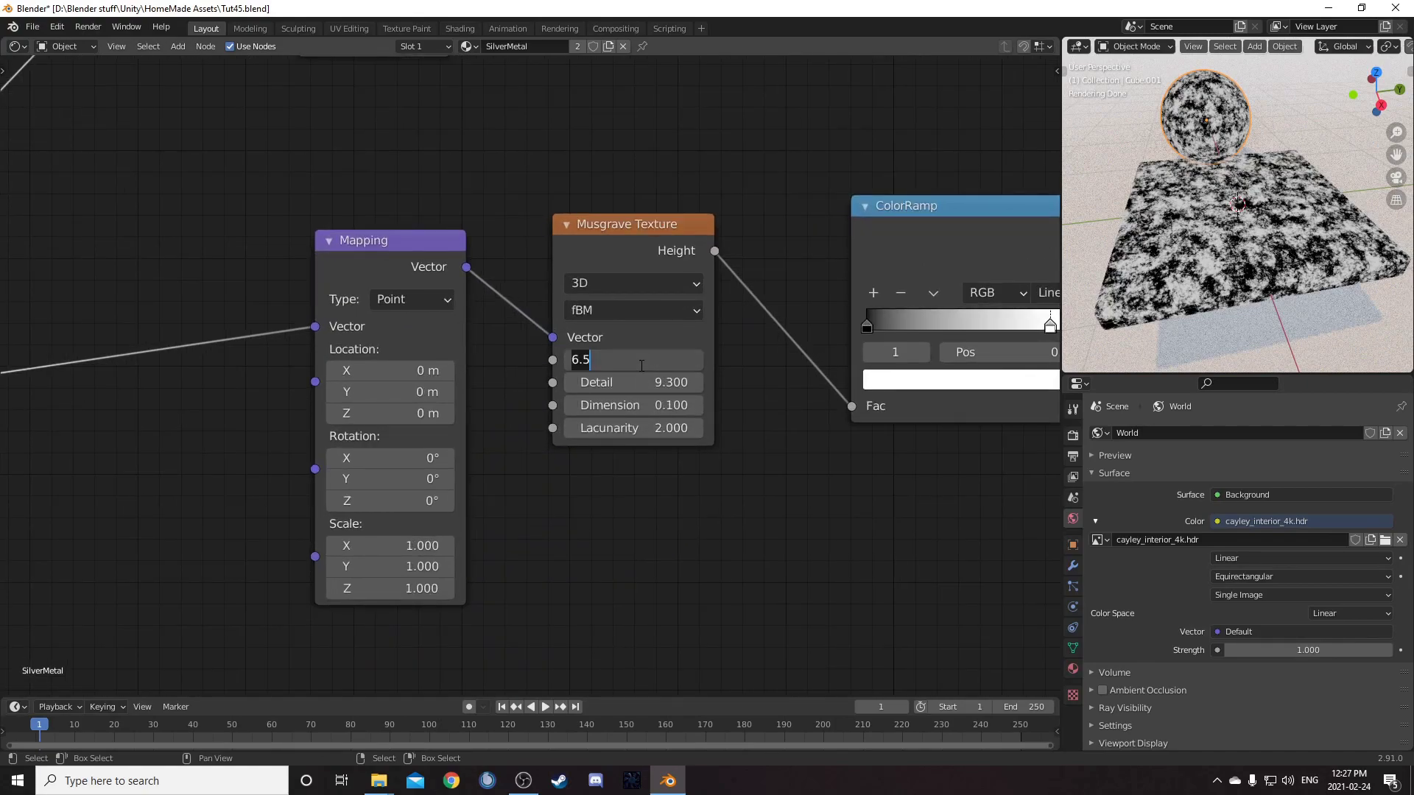
pyautogui.write('1')
pyautogui.press('Return')
# Set the X scale of the uppermost chain's Mapping node to 0.5
pyautogui.scroll(-5, 633, 424)
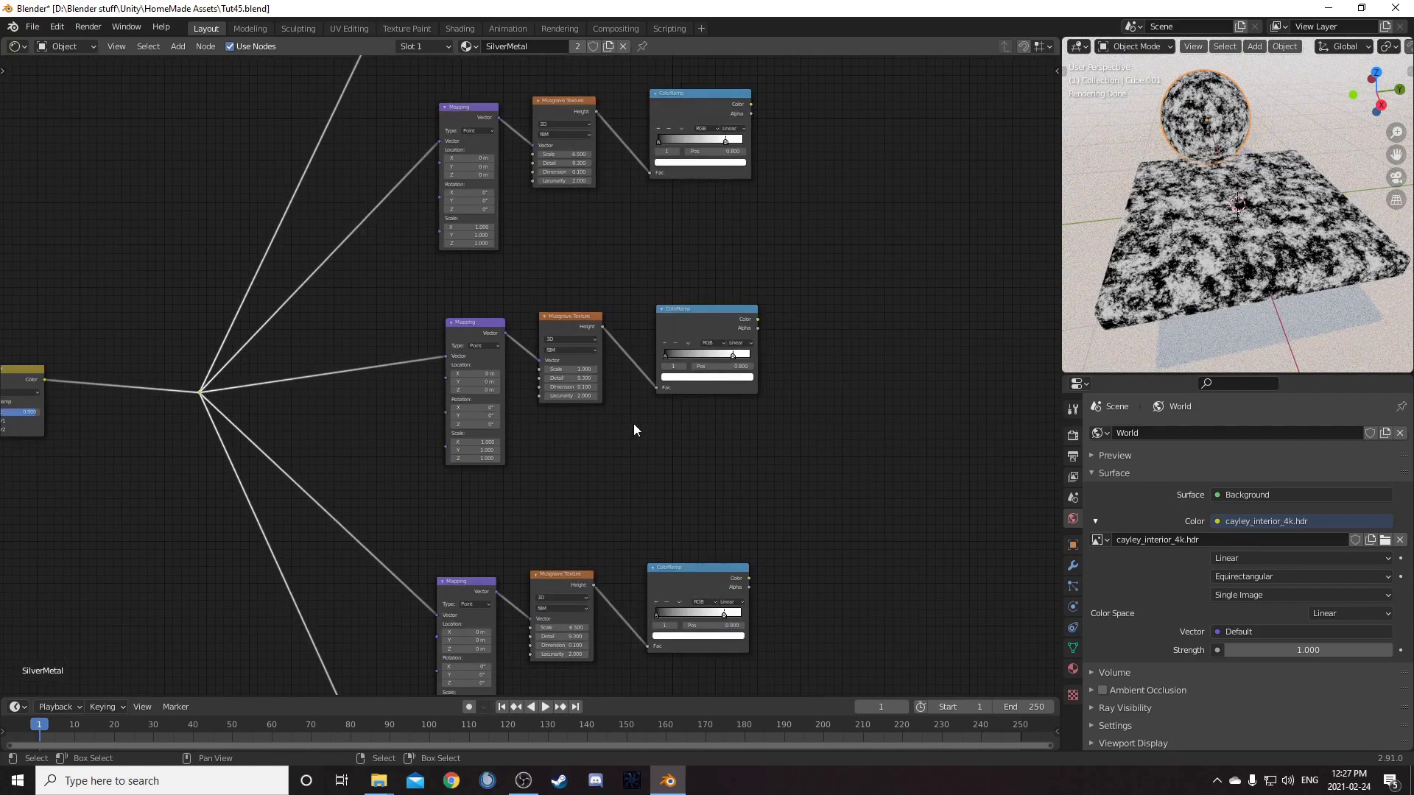
pyautogui.scroll(-3, 574, 413)
pyautogui.scroll(-2, 571, 446)
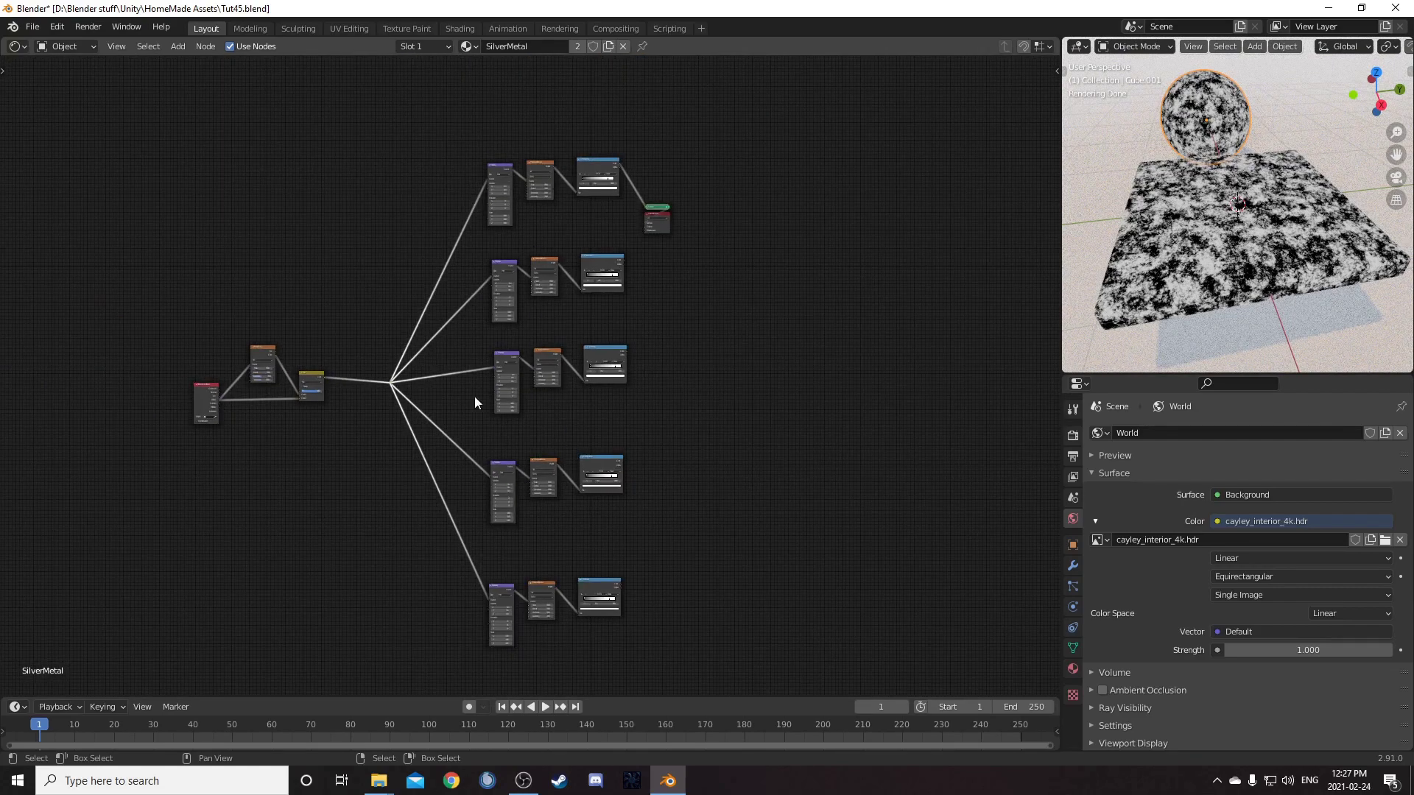
pyautogui.scroll(4, 498, 325)
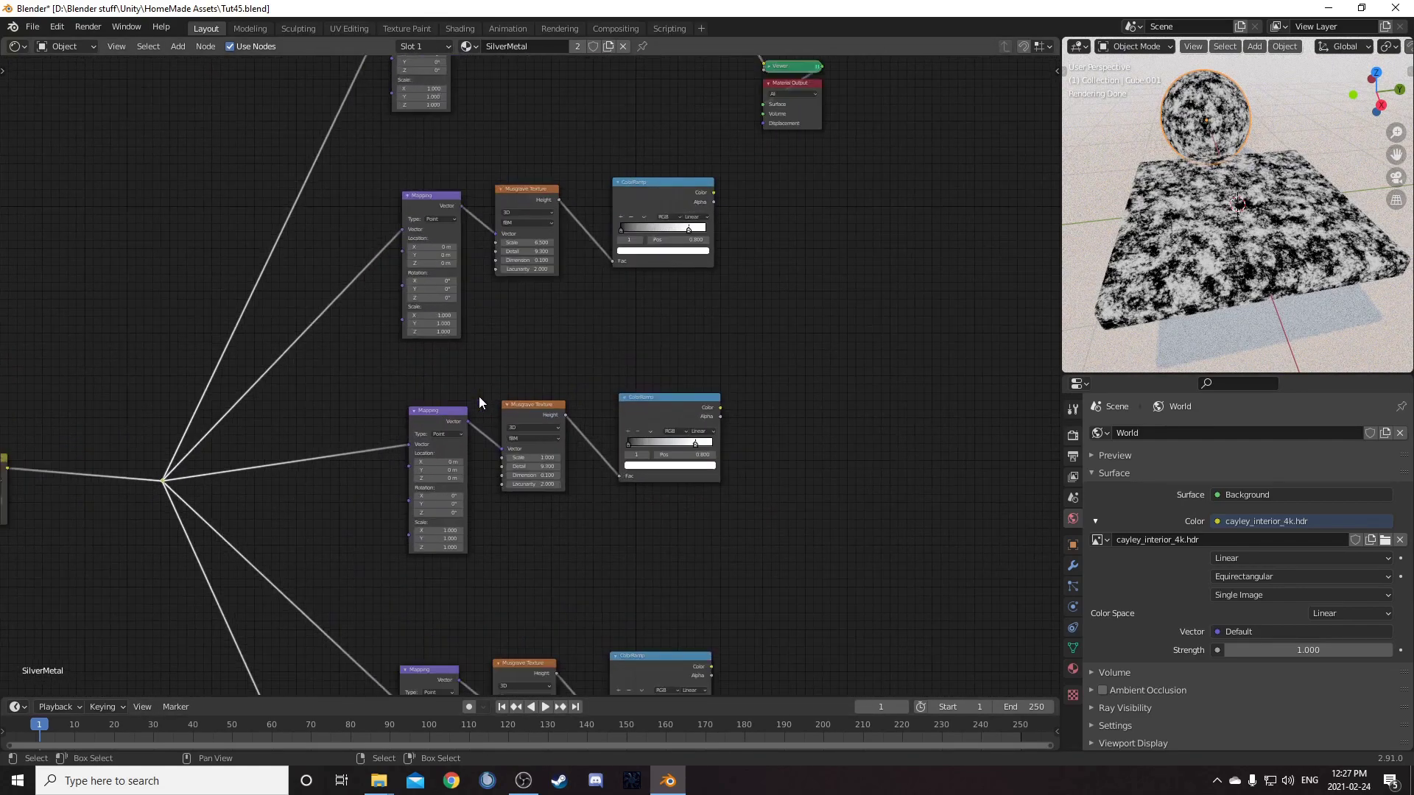
pyautogui.scroll(6, 512, 349)
pyautogui.moveTo(531, 298); pyautogui.dragTo(564, 369, button='middle')
pyautogui.moveTo(562, 280); pyautogui.dragTo(559, 472, button='middle')
pyautogui.scroll(3, 540, 372)
pyautogui.moveTo(556, 212); pyautogui.dragTo(524, 451, button='middle')
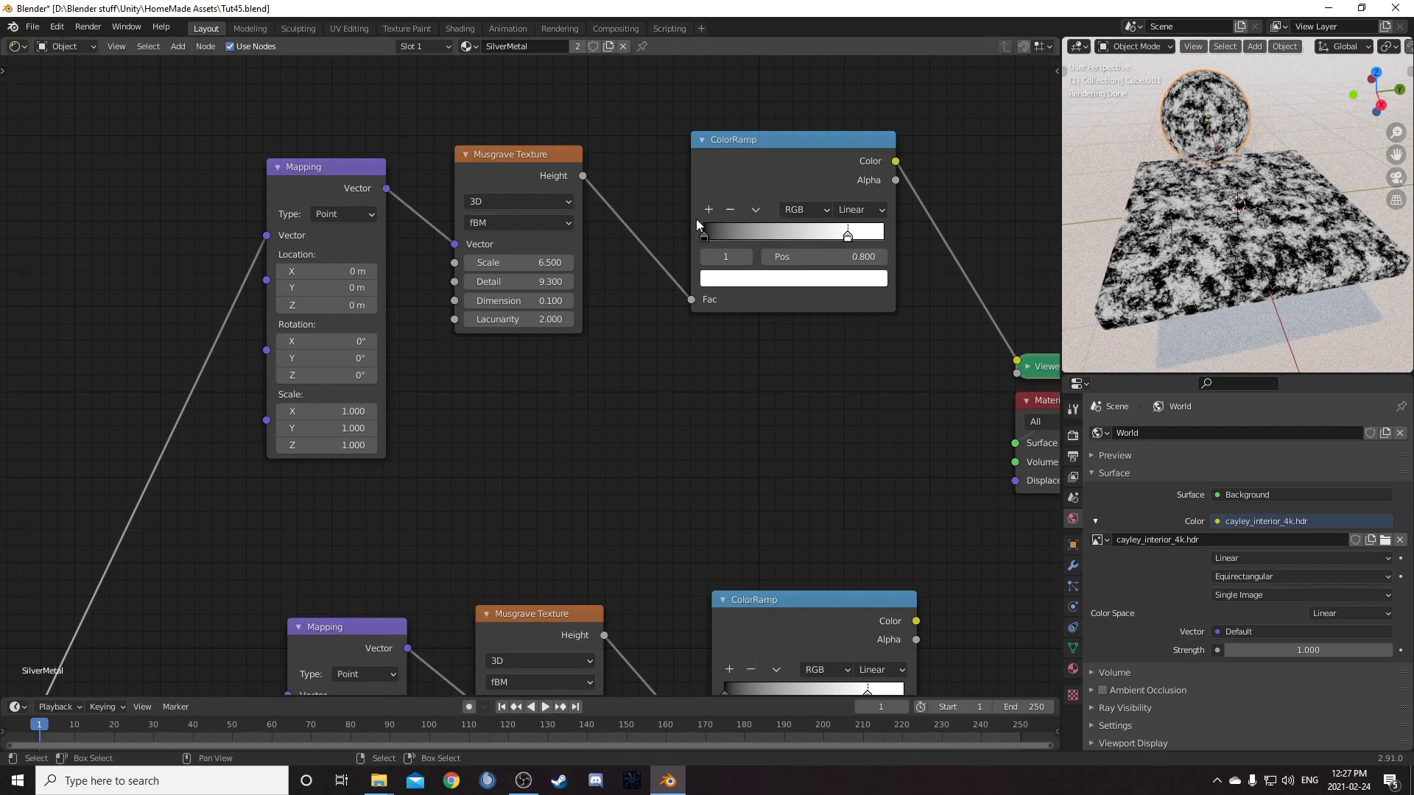
pyautogui.scroll(2, 317, 346)
pyautogui.click(252, 421)
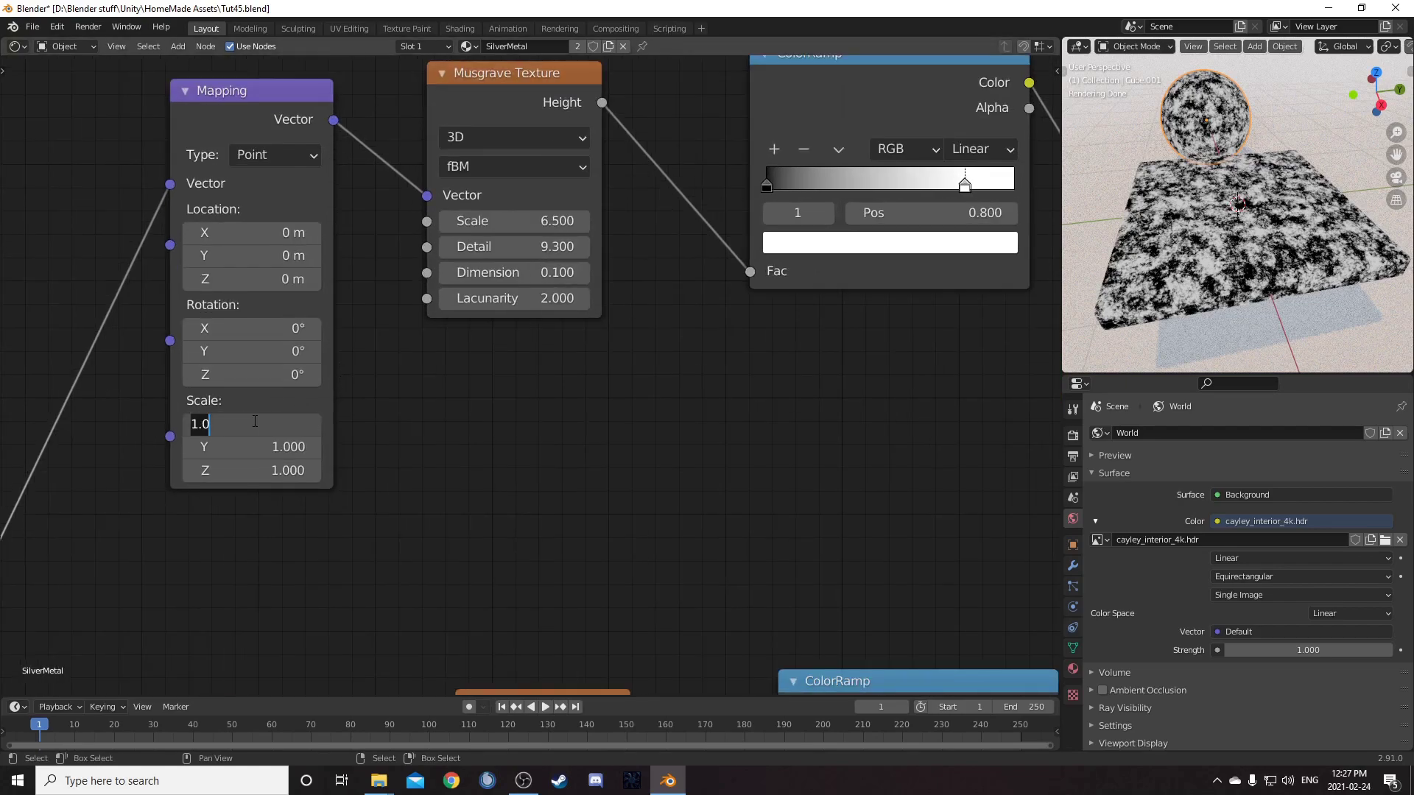
pyautogui.write('.5')
pyautogui.press('Return')
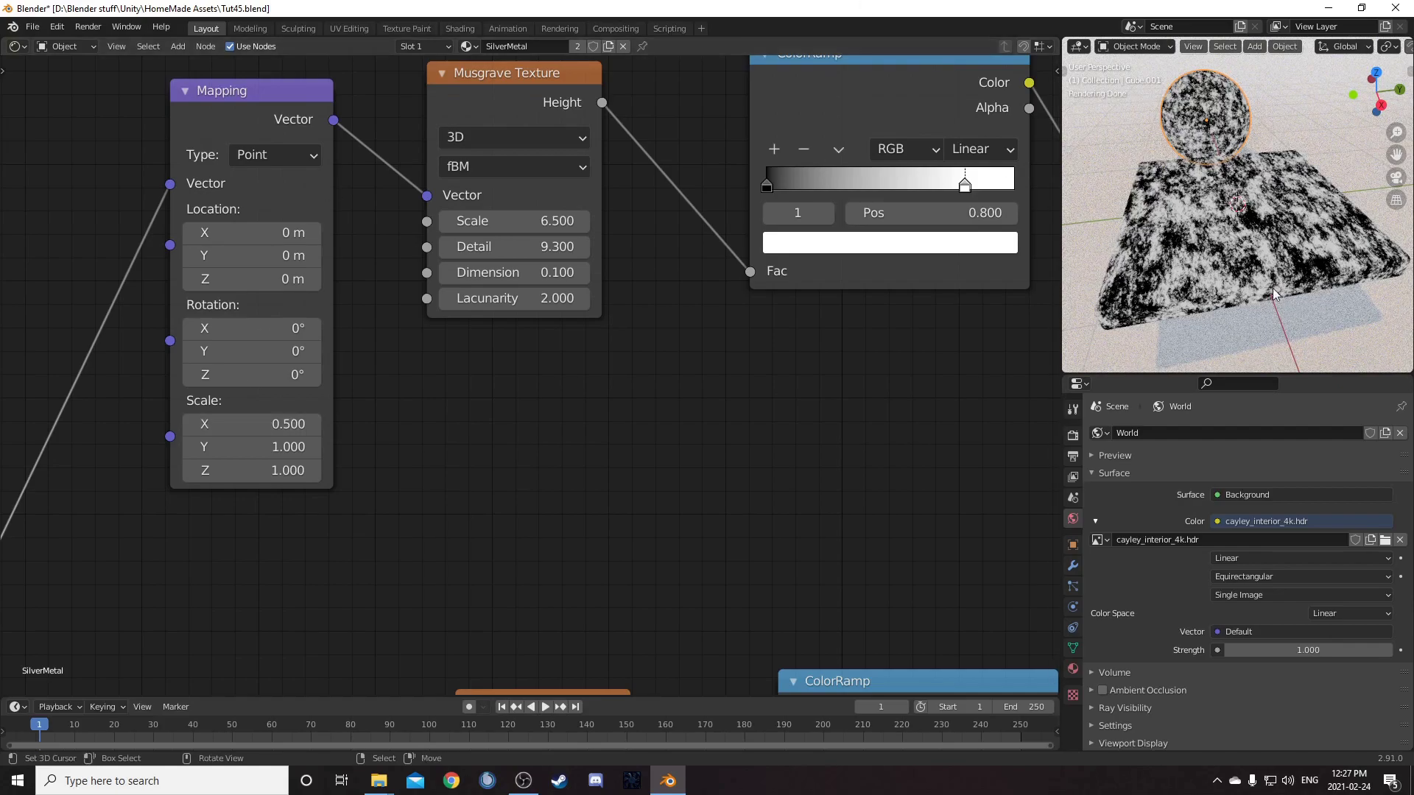
# Lighten the black stop of the uppermost chain's ColorRamp to an HSV value of 0.4
pyautogui.scroll(-5, 827, 515)
pyautogui.moveTo(810, 450); pyautogui.dragTo(698, 444, button='middle')
pyautogui.moveTo(571, 272); pyautogui.dragTo(431, 271, button='middle')
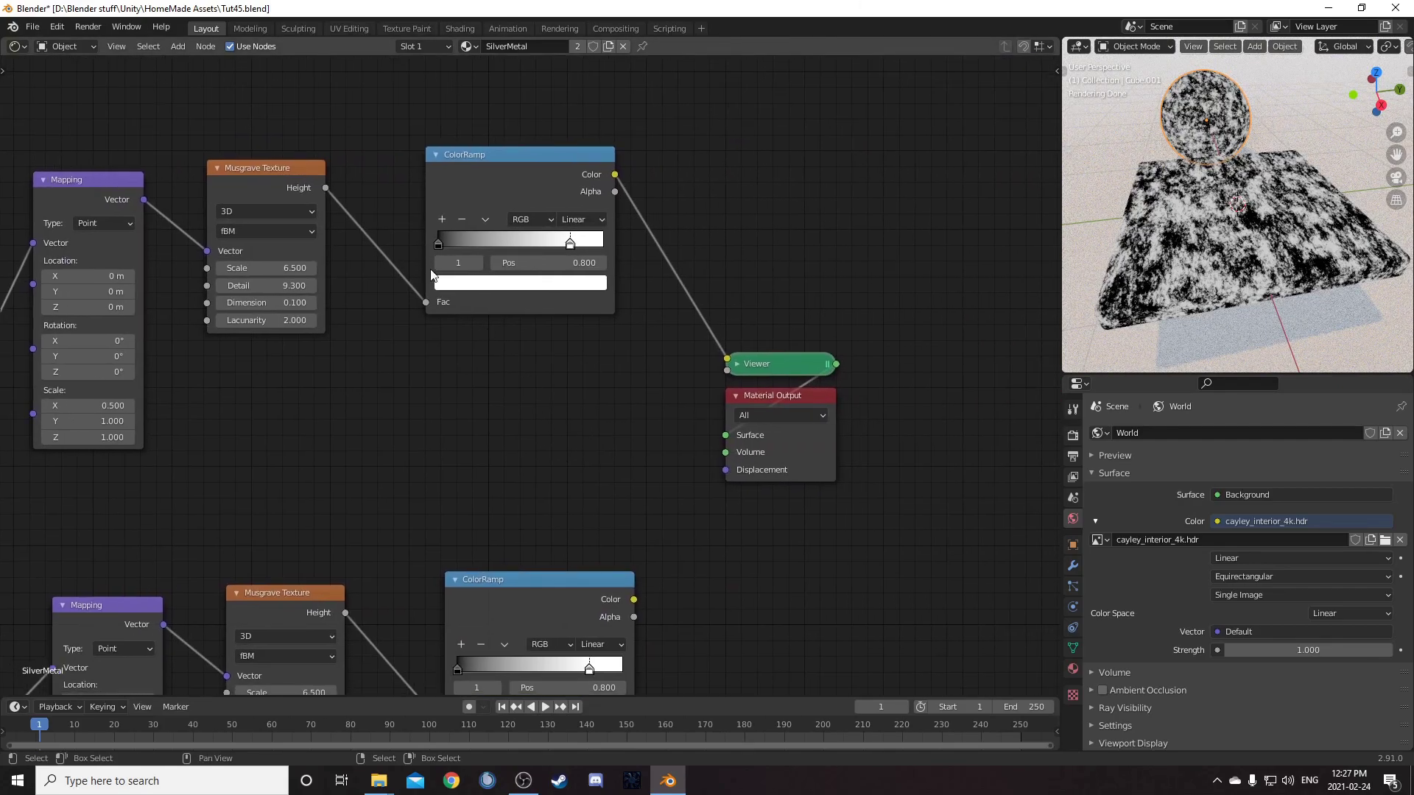
pyautogui.click(437, 243)
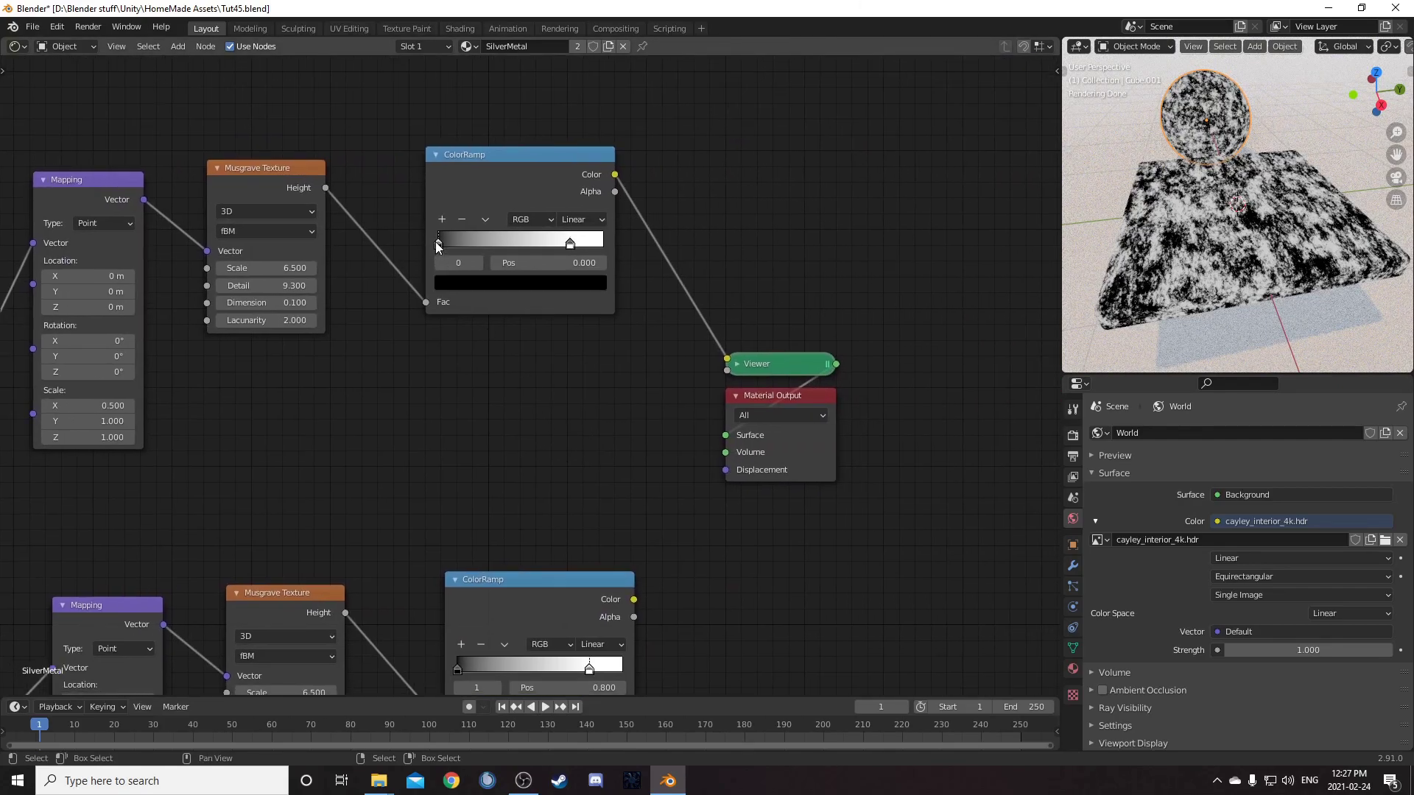
pyautogui.click(475, 284)
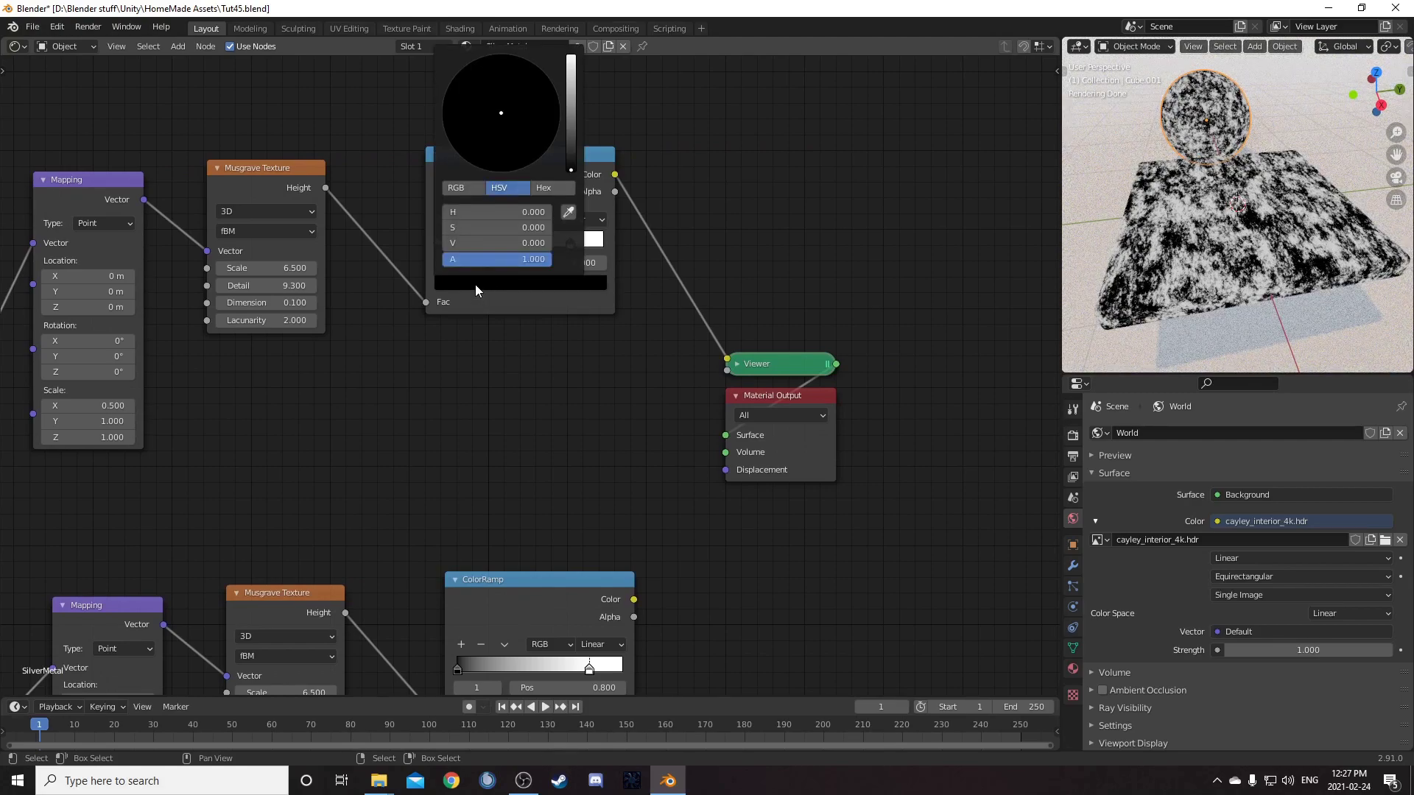
pyautogui.click(483, 243)
pyautogui.press('BackSpace')
pyautogui.write('.4')
pyautogui.press('Return')
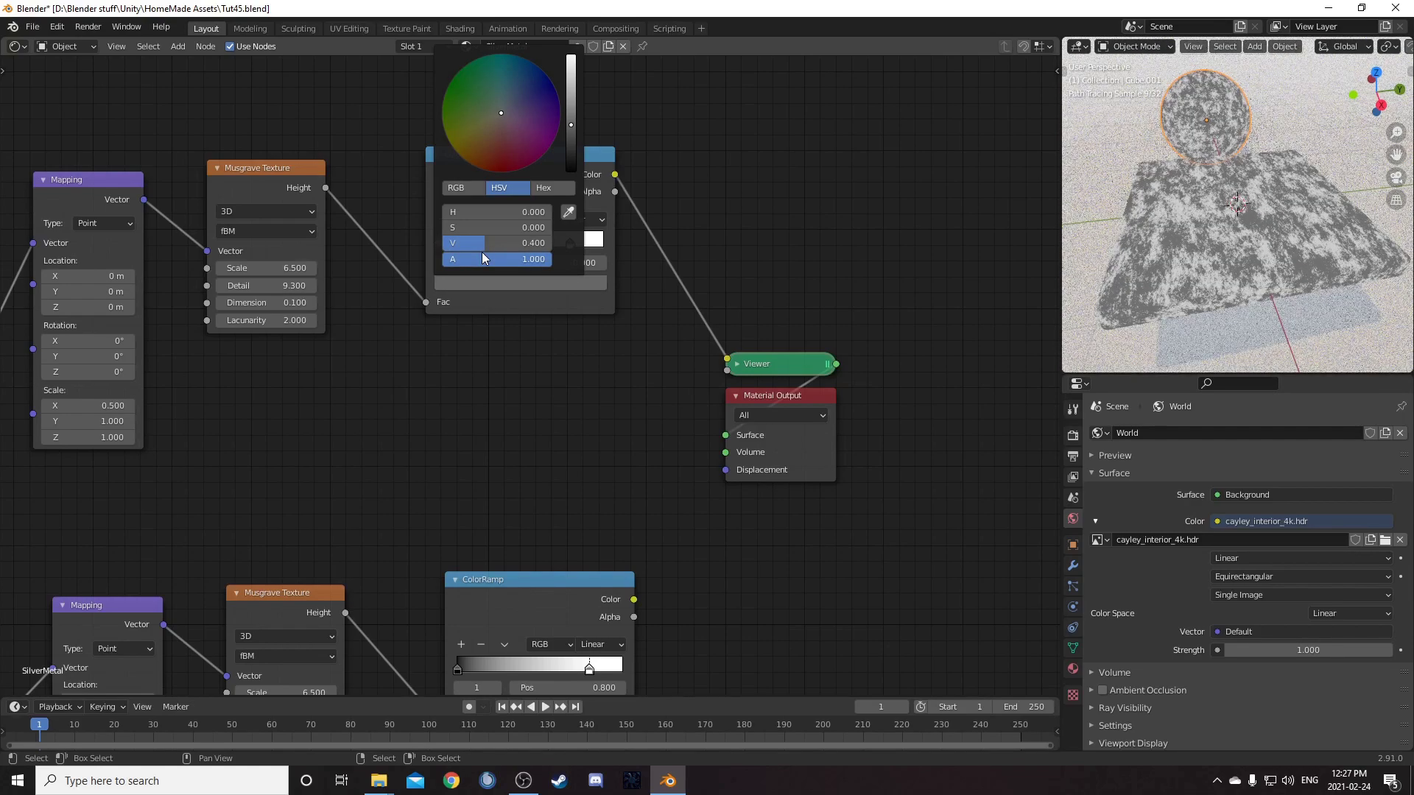
# Review the five branched texture chains and the uppermost chain's connection to the Viewer
pyautogui.scroll(-2, 465, 418)
pyautogui.moveTo(465, 418); pyautogui.dragTo(377, 413, button='middle')
pyautogui.scroll(-5, 529, 435)
pyautogui.moveTo(556, 515); pyautogui.dragTo(576, 270, button='middle')
pyautogui.scroll(-6, 529, 376)
pyautogui.moveTo(298, 460); pyautogui.dragTo(377, 351, button='middle')
pyautogui.scroll(-1, 508, 419)
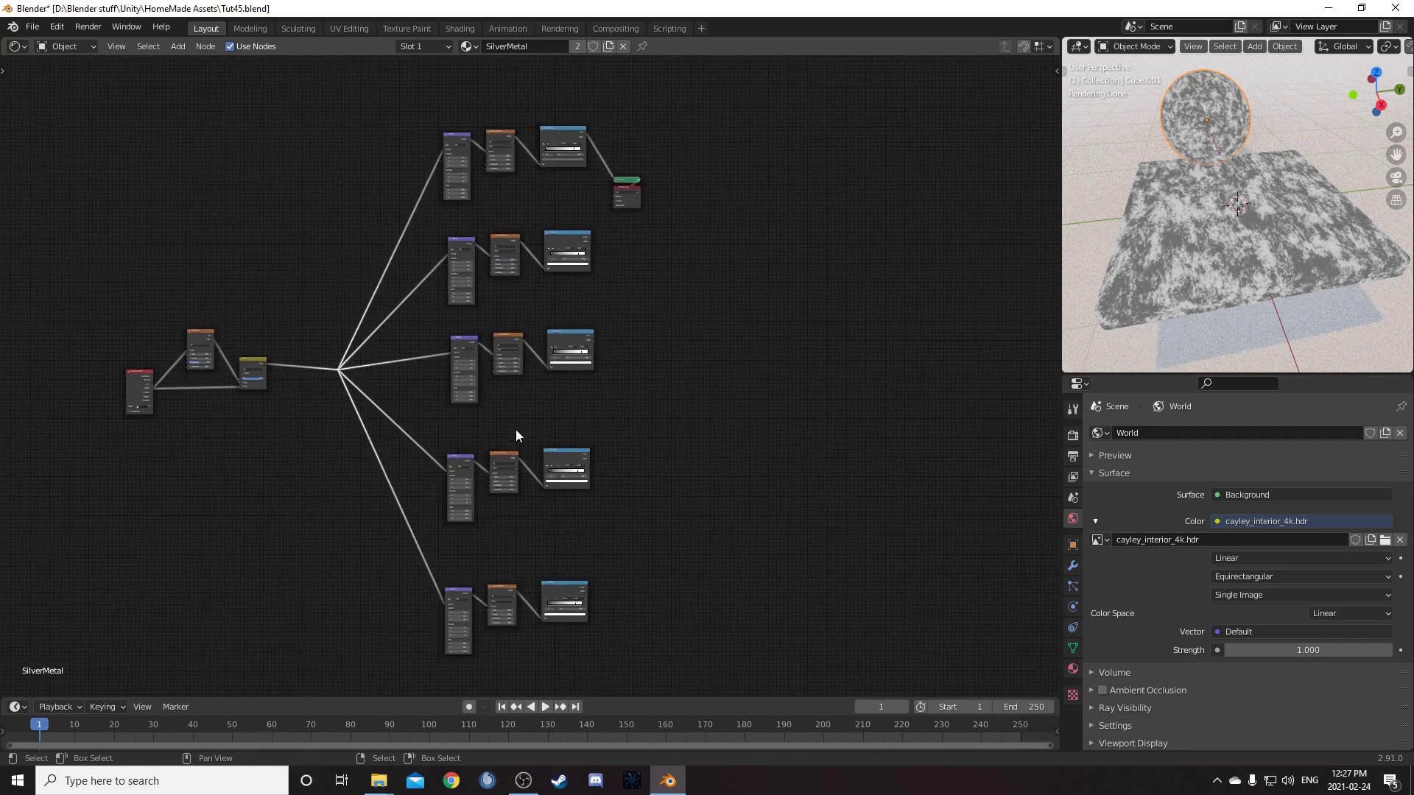
pyautogui.moveTo(498, 376); pyautogui.dragTo(476, 344, button='middle')
pyautogui.moveTo(660, 280); pyautogui.dragTo(651, 442, button='middle')
pyautogui.scroll(10, 584, 325)
pyautogui.moveTo(591, 241); pyautogui.dragTo(548, 352, button='middle')
pyautogui.scroll(4, 548, 352)
pyautogui.scroll(1, 548, 359)
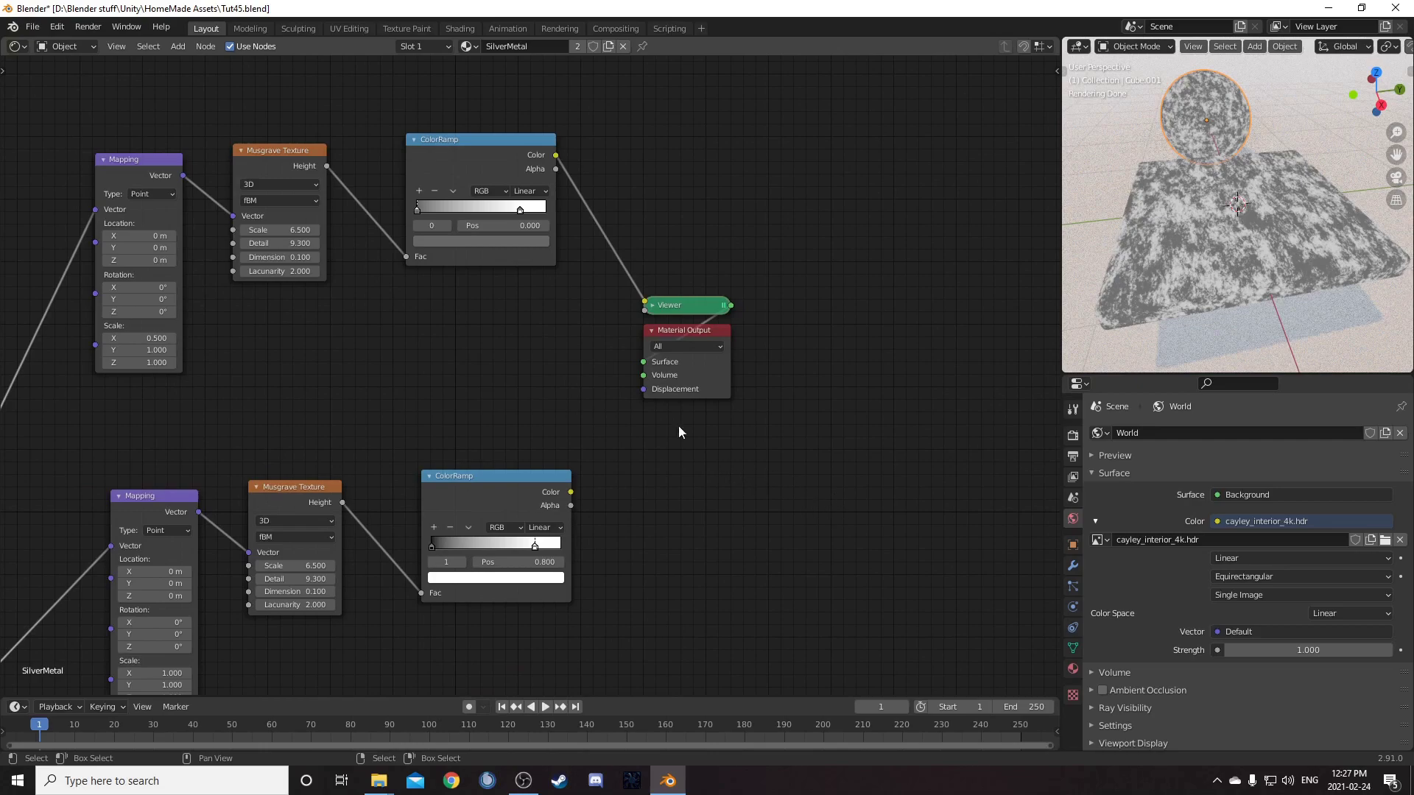
pyautogui.scroll(3, 526, 373)
pyautogui.moveTo(480, 317); pyautogui.dragTo(466, 425, button='middle')
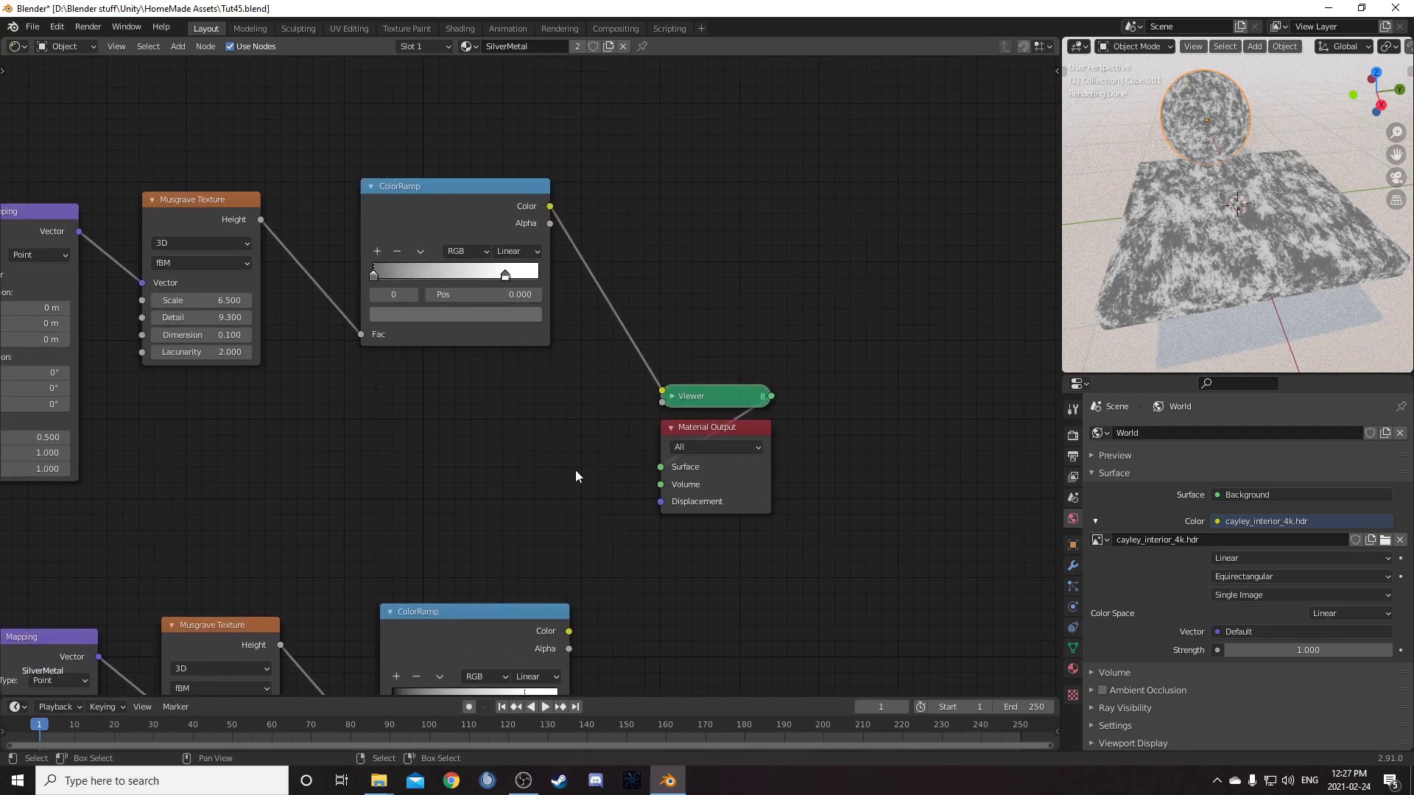
# Set the second chain's Mapping node to a Y location of 0.2 m and an X scale of 2
pyautogui.scroll(-5, 633, 191)
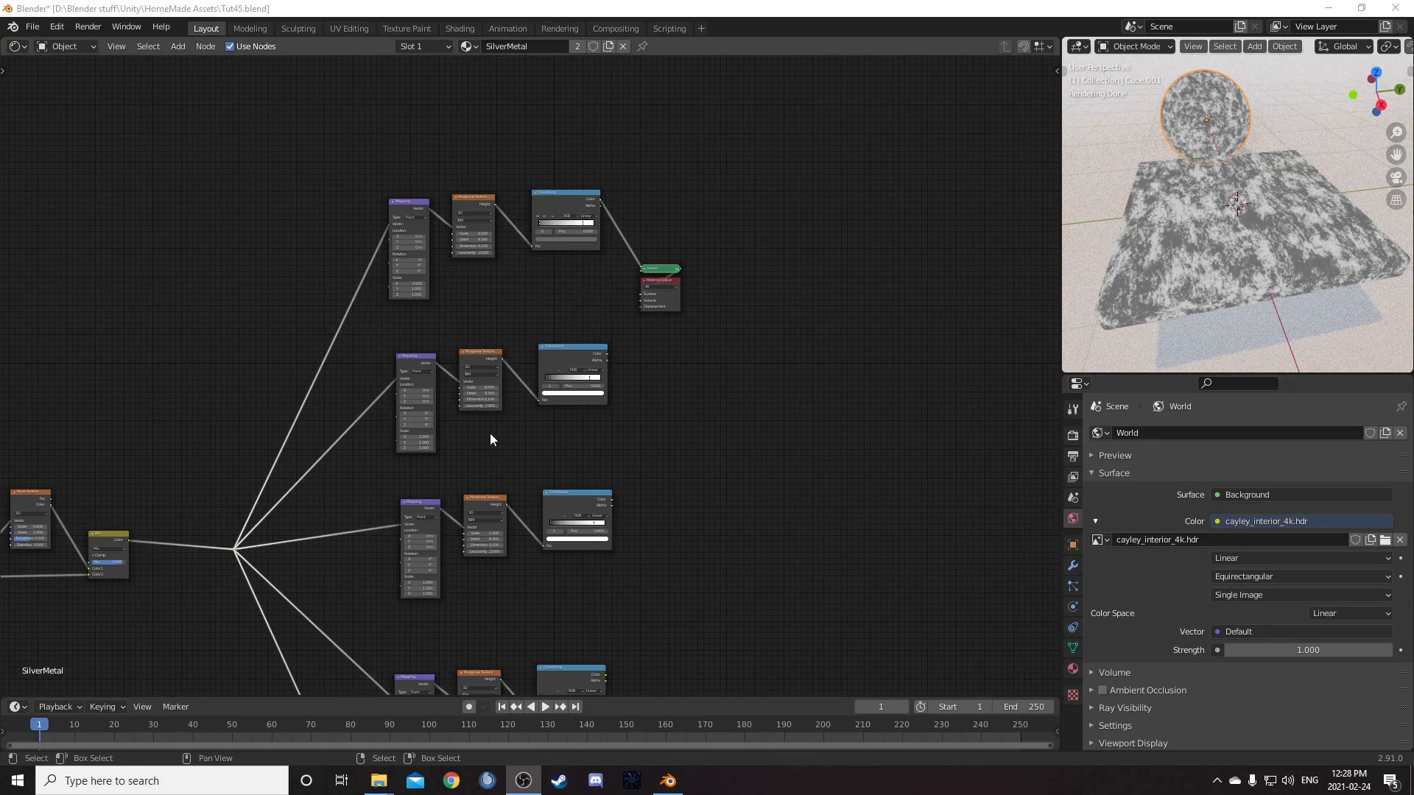
pyautogui.scroll(2, 493, 444)
pyautogui.scroll(2, 506, 527)
pyautogui.moveTo(508, 552); pyautogui.dragTo(542, 483, button='middle')
pyautogui.scroll(2, 531, 486)
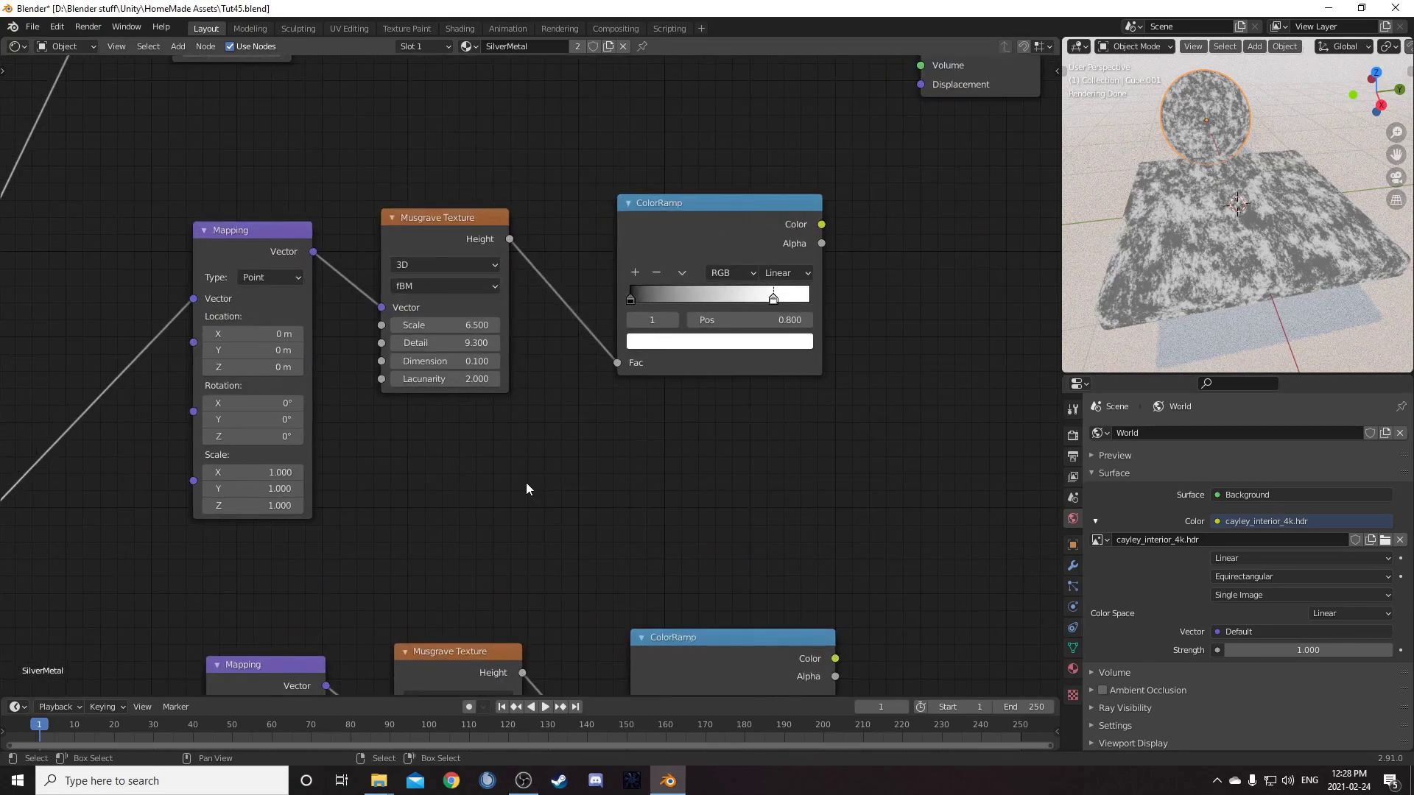
pyautogui.click(262, 349)
pyautogui.press('BackSpace')
pyautogui.write('.2')
pyautogui.press('Return')
pyautogui.click(258, 472)
pyautogui.write('2')
pyautogui.press('Return')
# Preview the second chain's ColorRamp through the Viewer and lighten its black stop to an HSV value of 0.45
pyautogui.keyDown('ctrl'); pyautogui.keyDown('shift'); pyautogui.click(720, 225); pyautogui.keyUp('shift'); pyautogui.keyUp('ctrl')
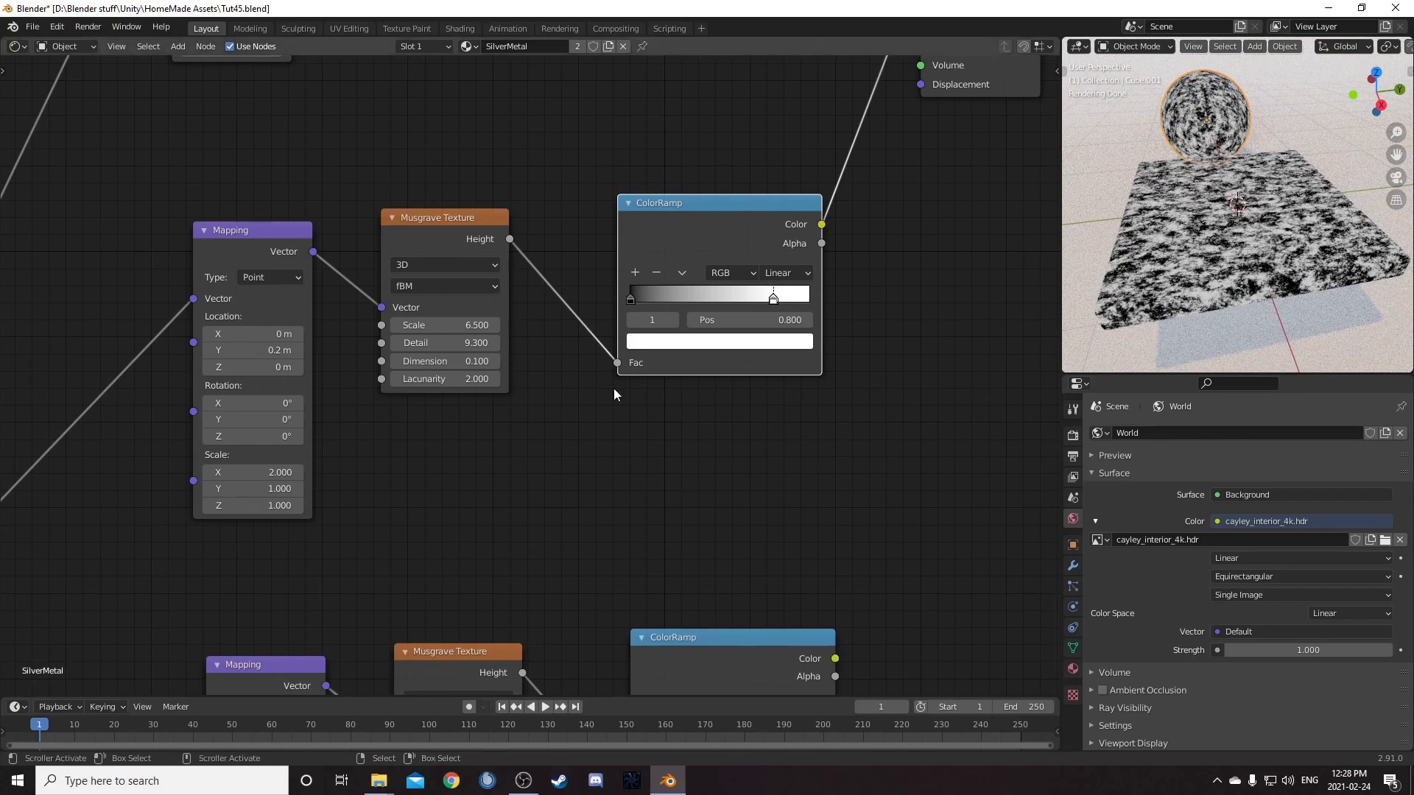
pyautogui.moveTo(691, 474); pyautogui.dragTo(606, 467, button='middle')
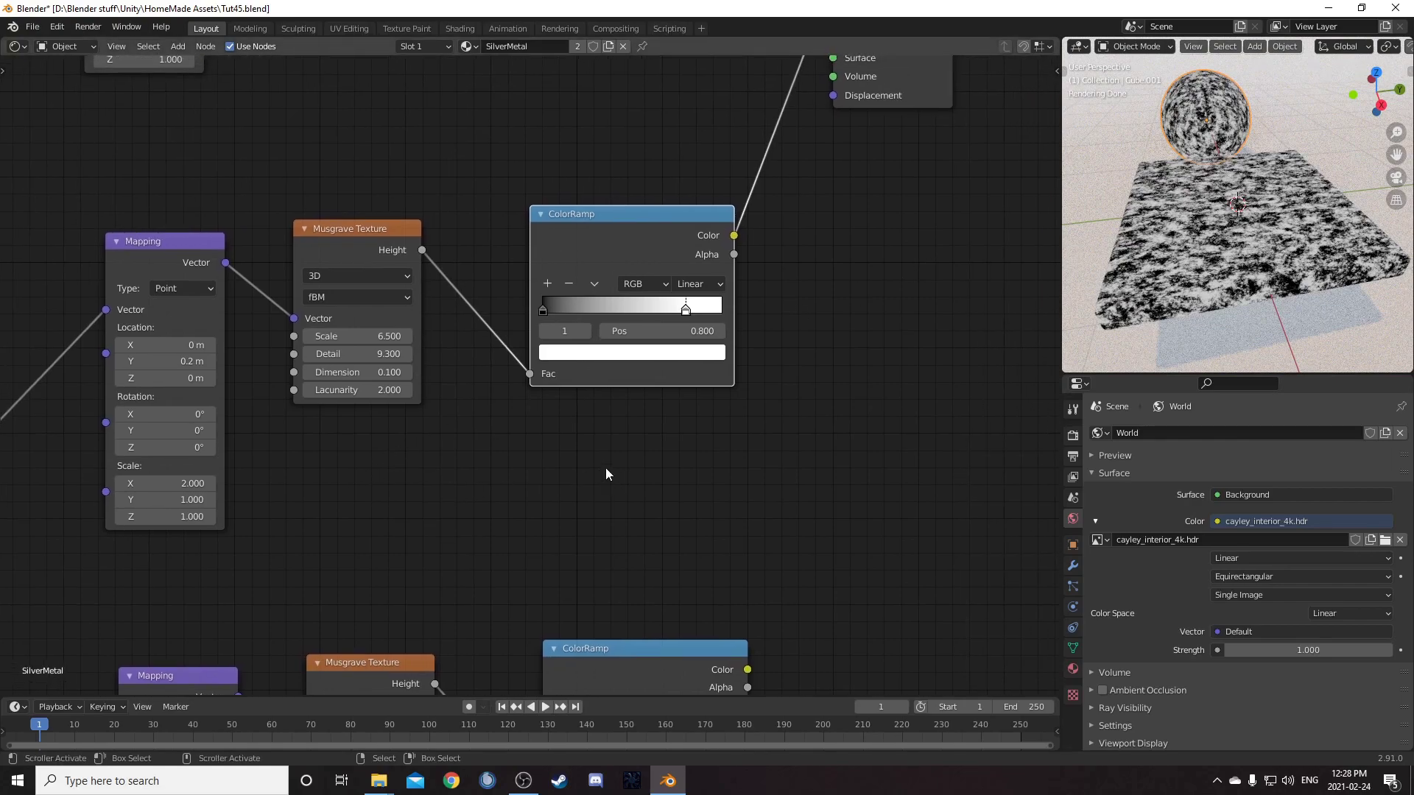
pyautogui.click(544, 311)
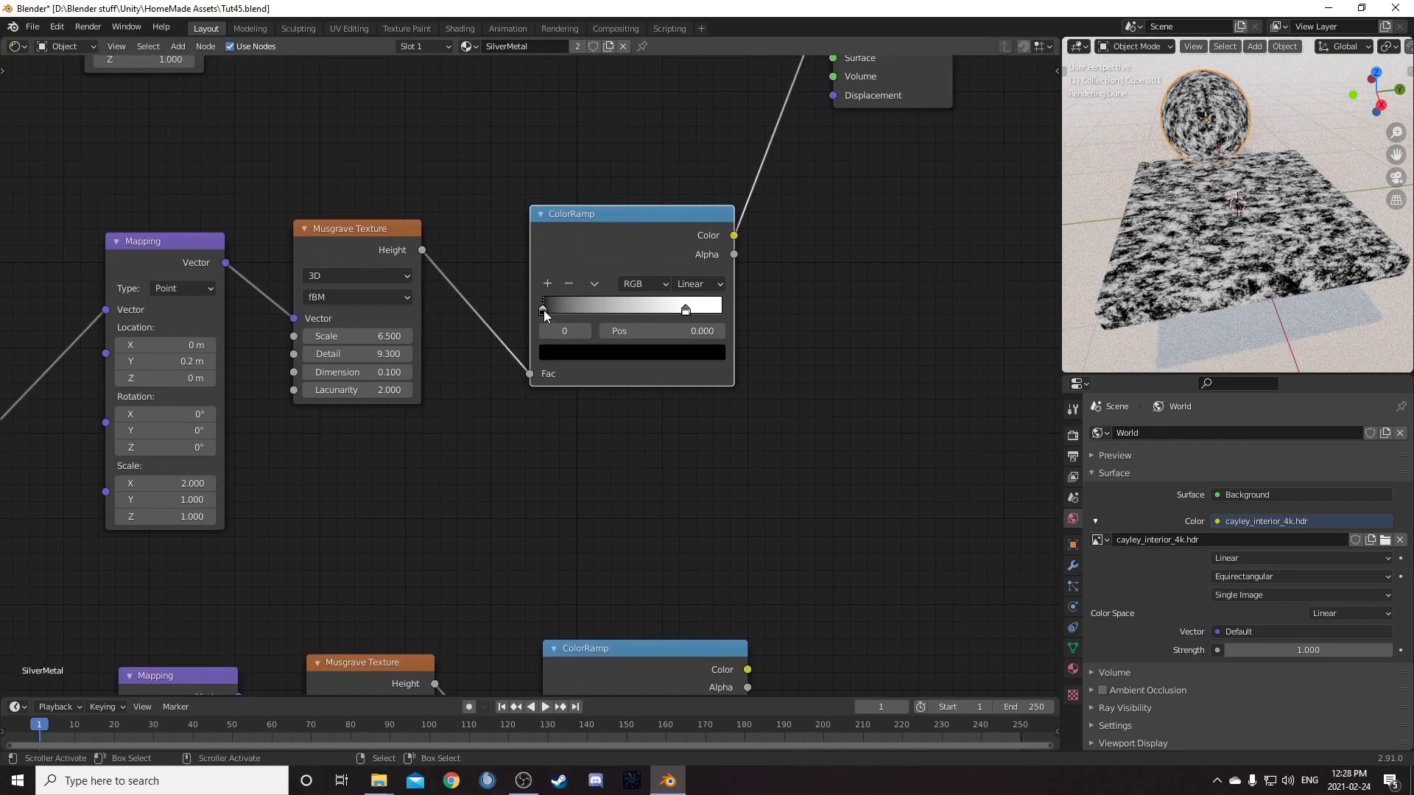
pyautogui.click(580, 350)
pyautogui.click(604, 306)
pyautogui.write('.45')
pyautogui.press('Return')
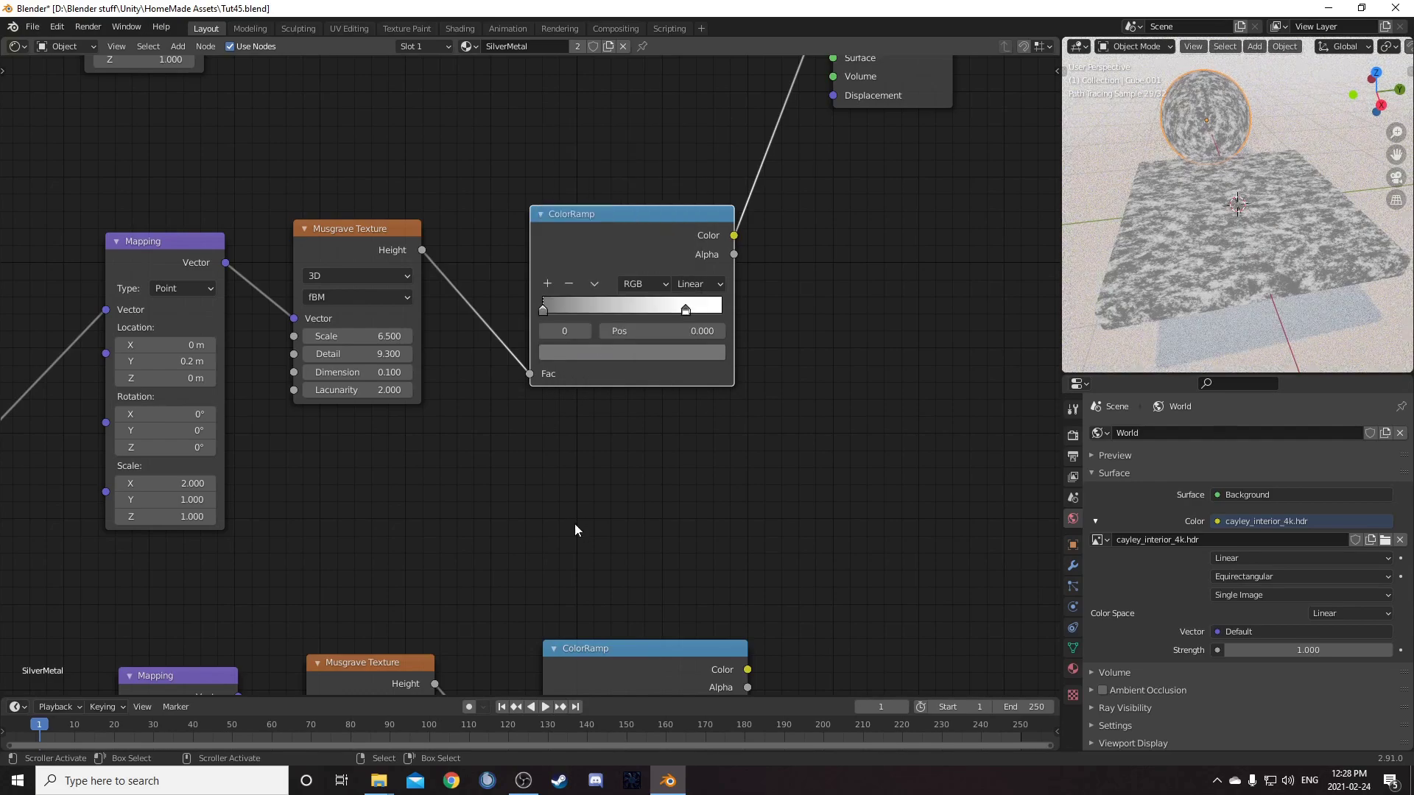
# Set the third chain's Mapping node to a Y location of 0.4 m and an X scale of 0.2
pyautogui.scroll(-4, 575, 524)
pyautogui.moveTo(667, 426); pyautogui.dragTo(746, 402, button='middle')
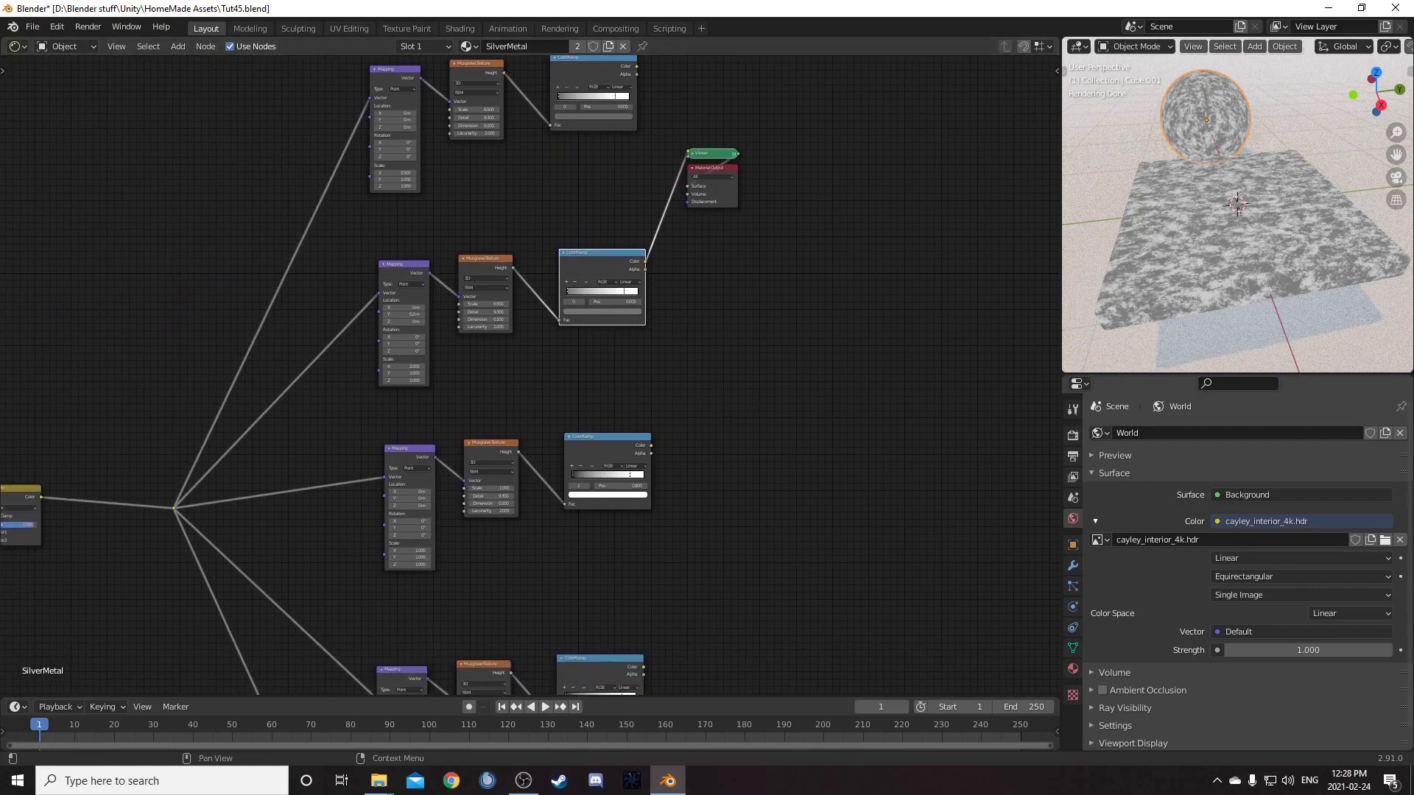
pyautogui.scroll(6, 445, 571)
pyautogui.click(307, 318)
pyautogui.write('.4')
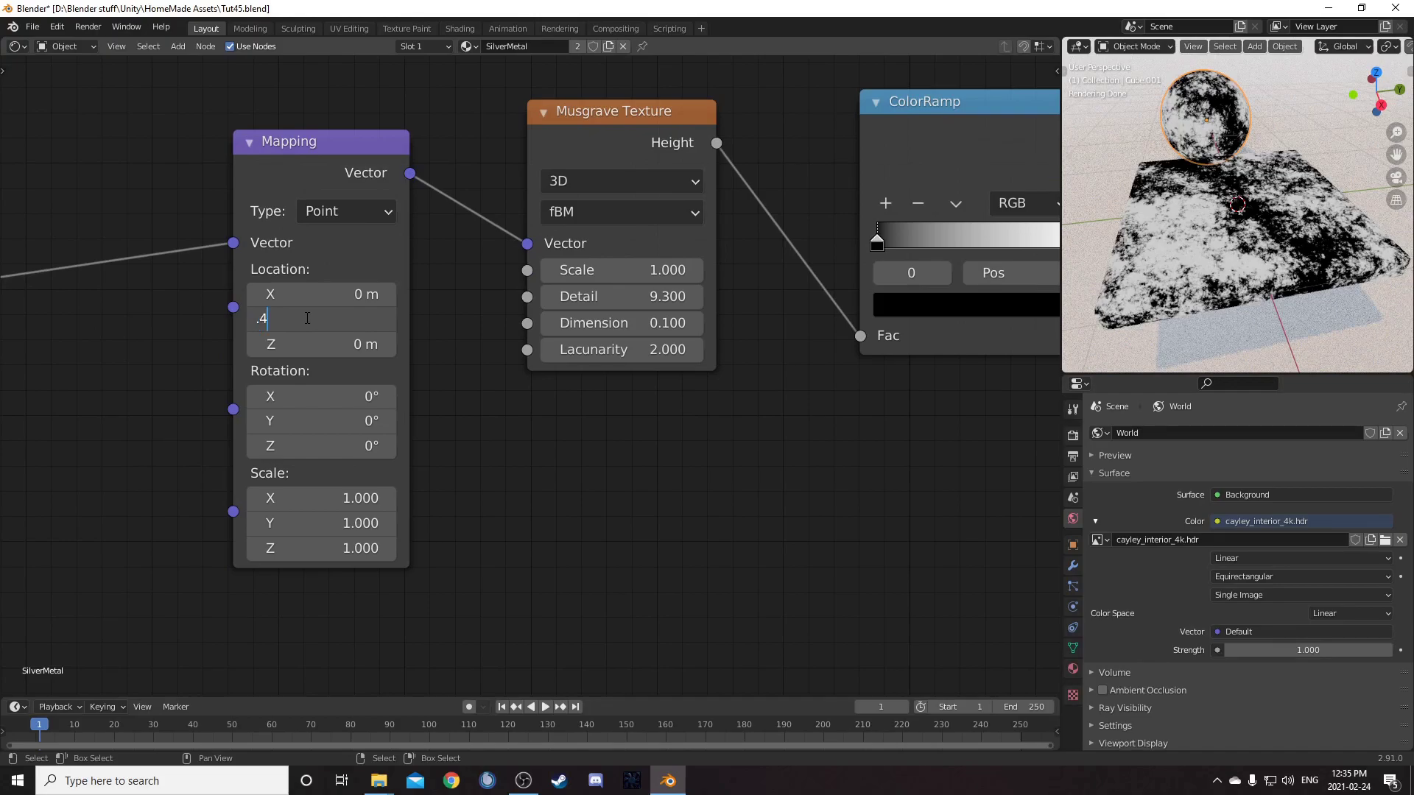
pyautogui.press('Return')
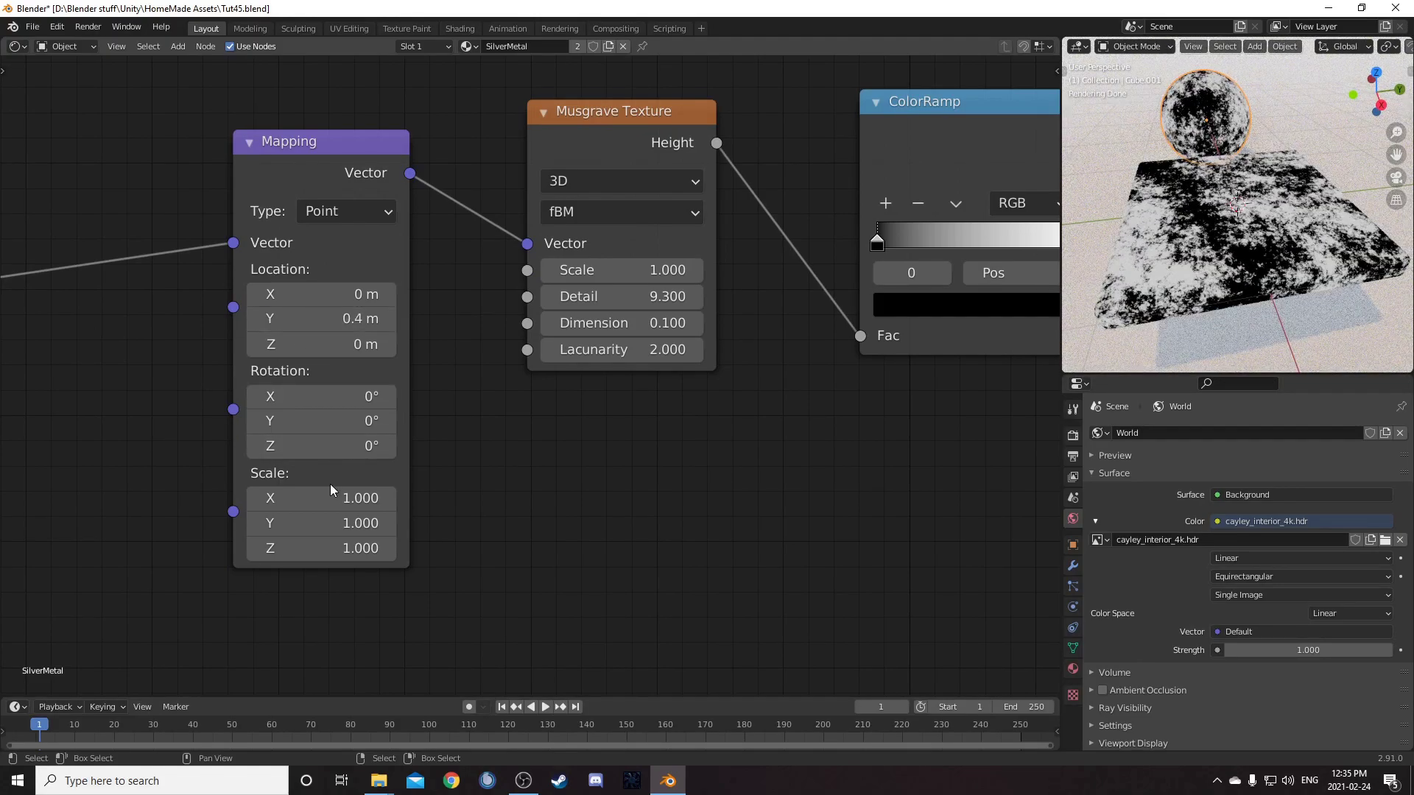
pyautogui.click(328, 492)
pyautogui.write('.2')
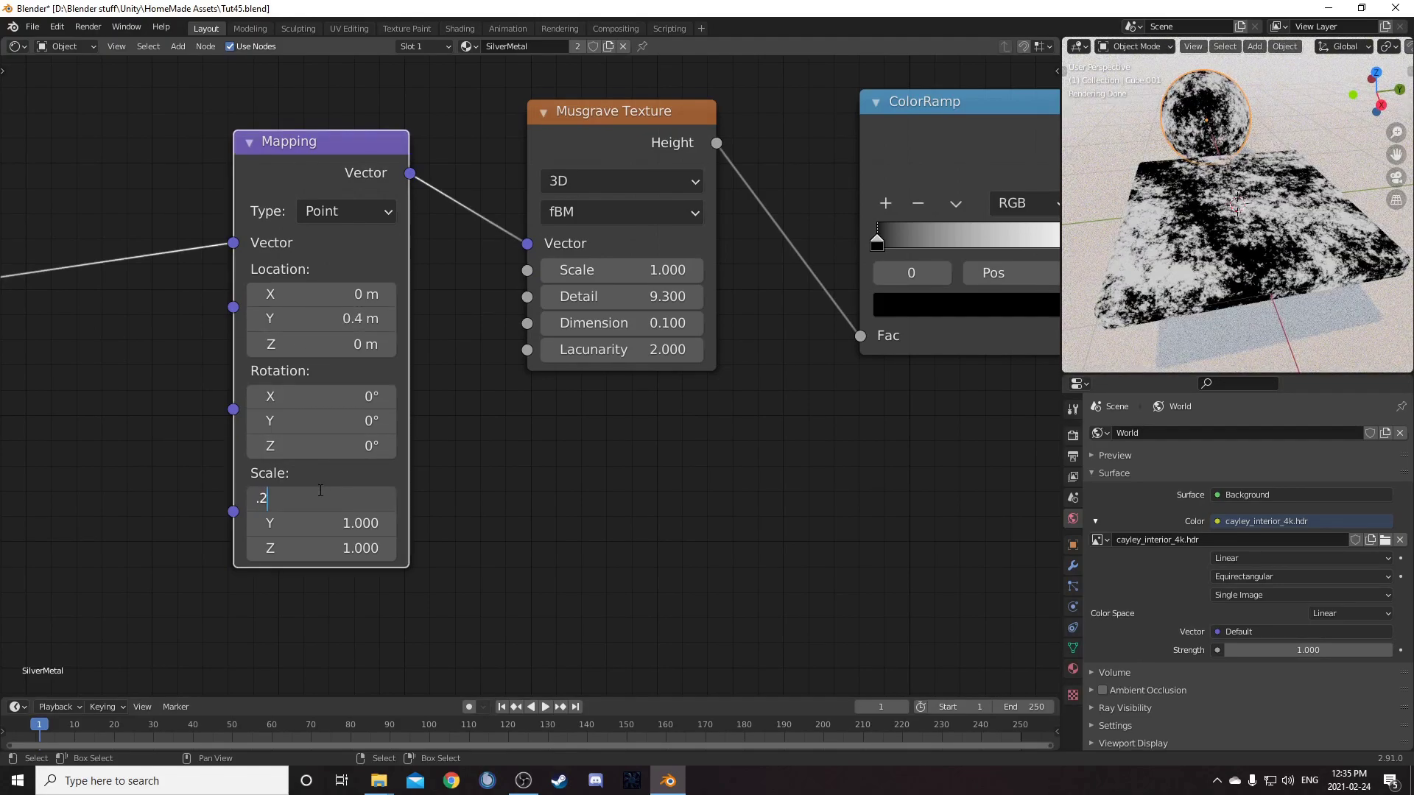
pyautogui.press('Return')
pyautogui.scroll(-5, 694, 387)
pyautogui.moveTo(720, 432); pyautogui.dragTo(535, 470, button='middle')
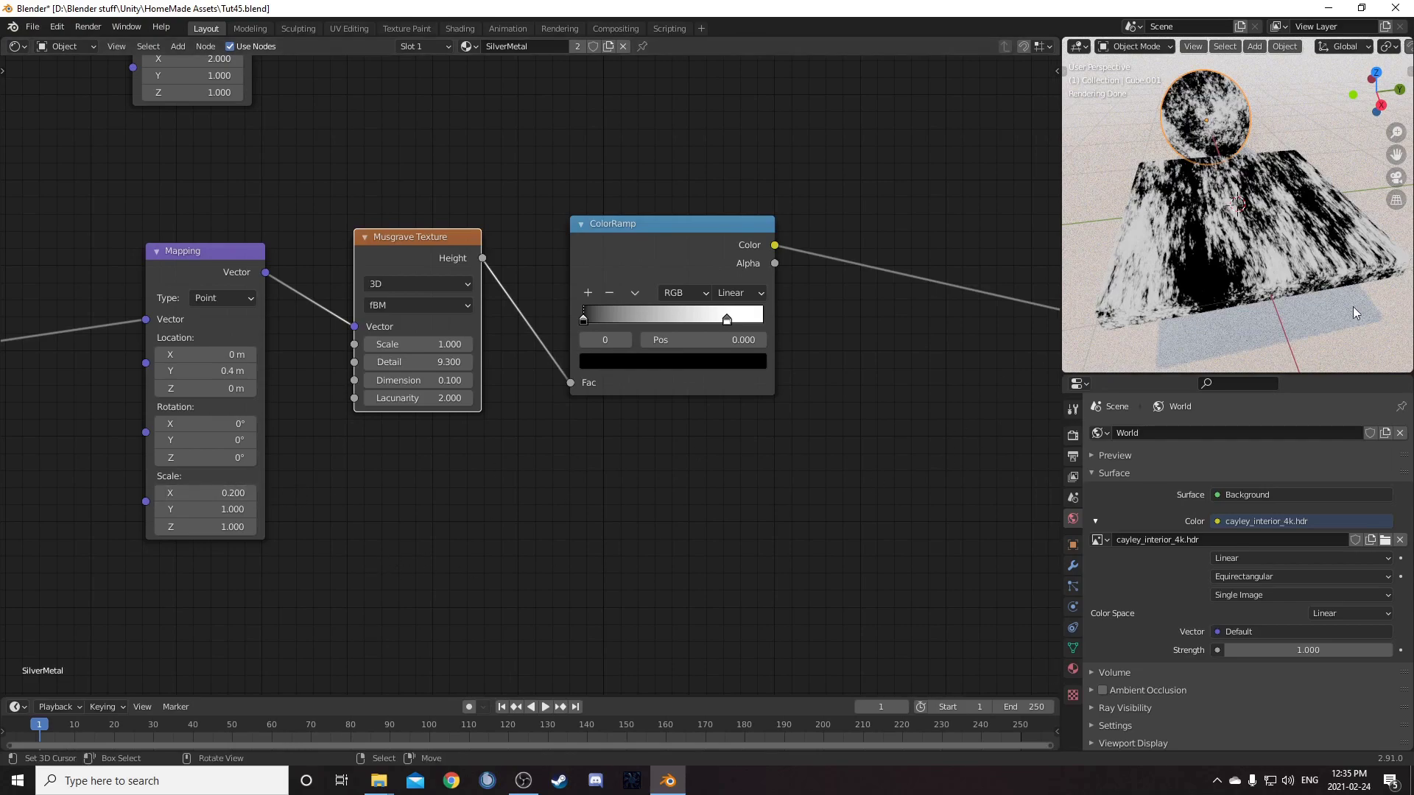
pyautogui.moveTo(678, 468); pyautogui.dragTo(578, 469, button='middle')
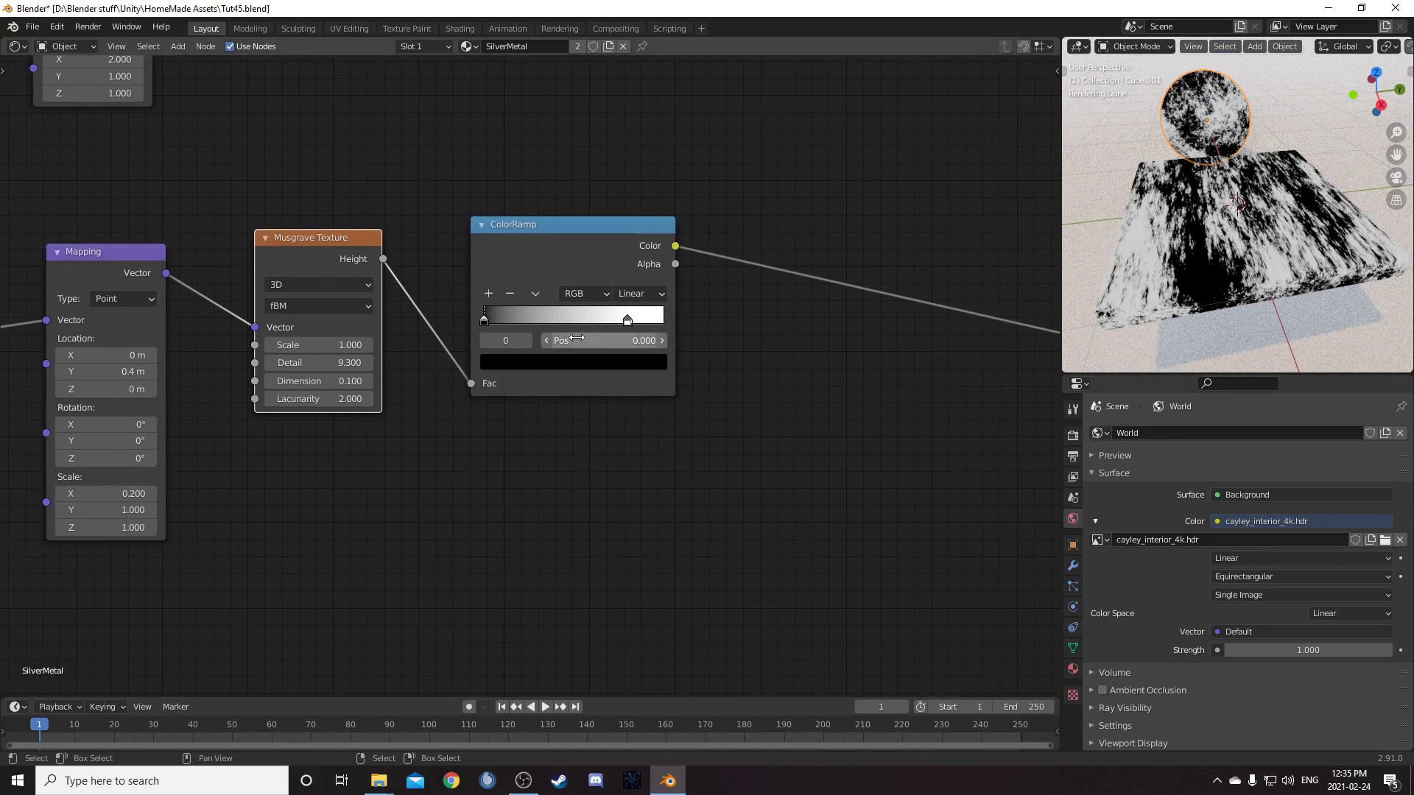
# Lighten the black stop of the third chain's ColorRamp by changing its HSV value
pyautogui.click(502, 361)
pyautogui.click(539, 319)
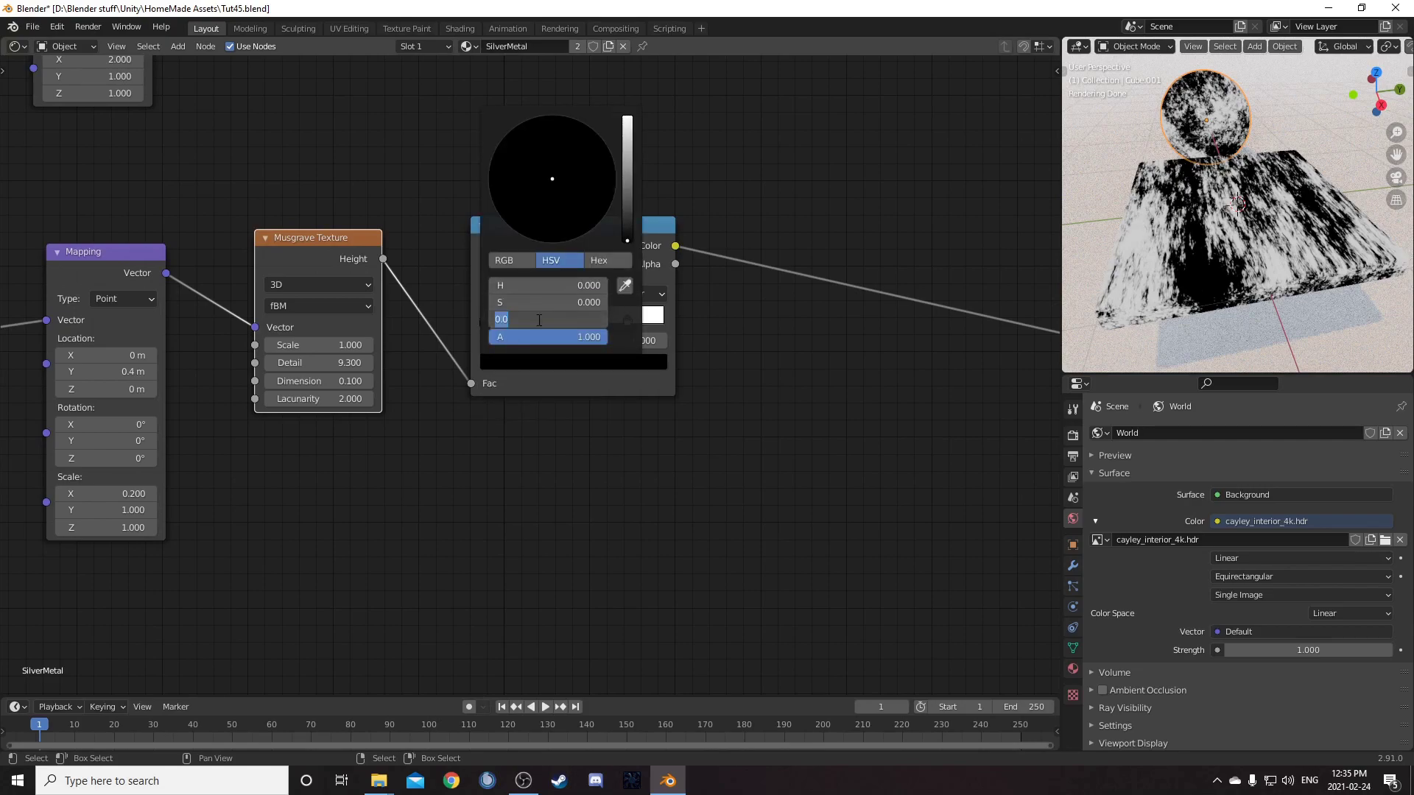
pyautogui.press('BackSpace')
pyautogui.press('Return')
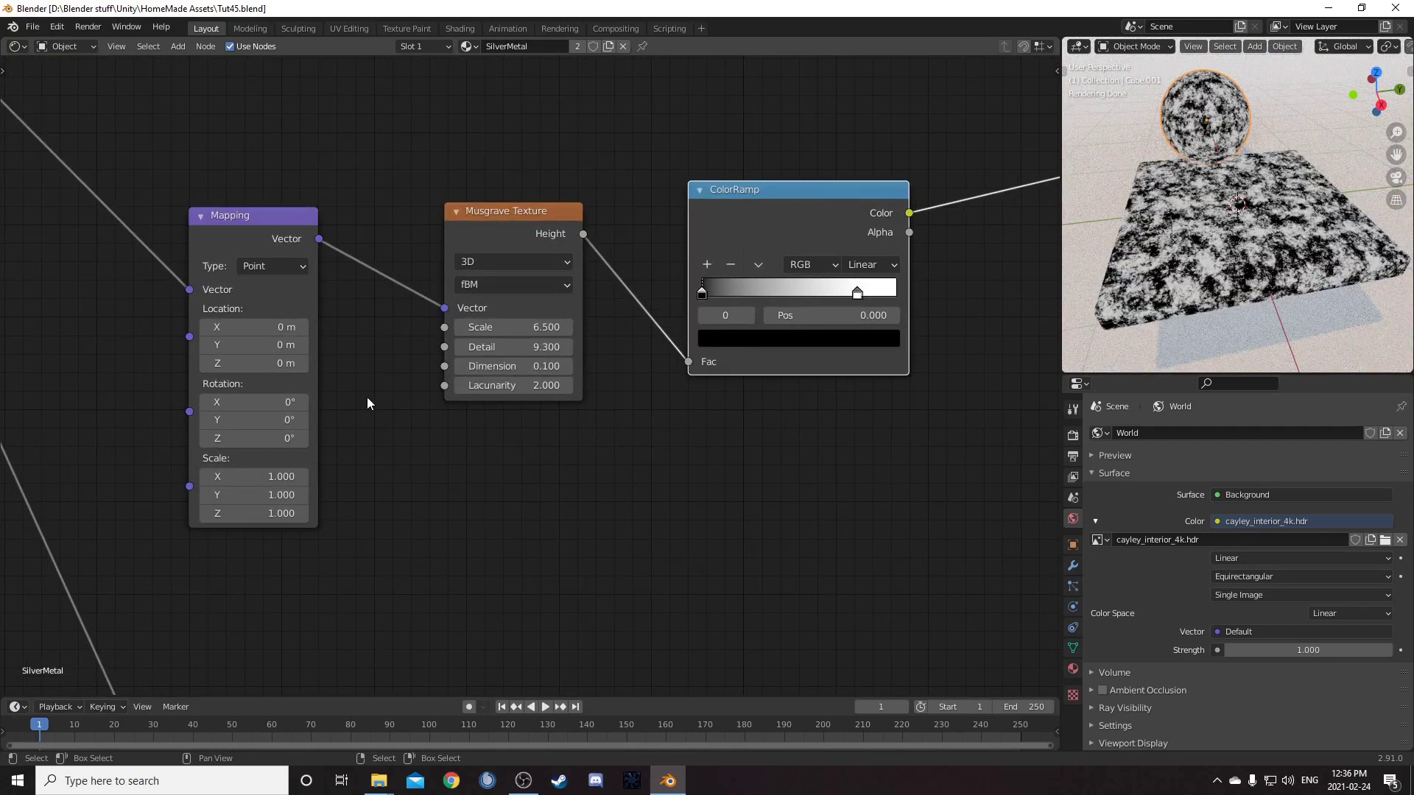
# Set the fourth chain's Mapping node to a Y location of 0.6 m and an X scale of 4
pyautogui.click(257, 341)
pyautogui.press('BackSpace')
pyautogui.write('.6')
pyautogui.press('Return')
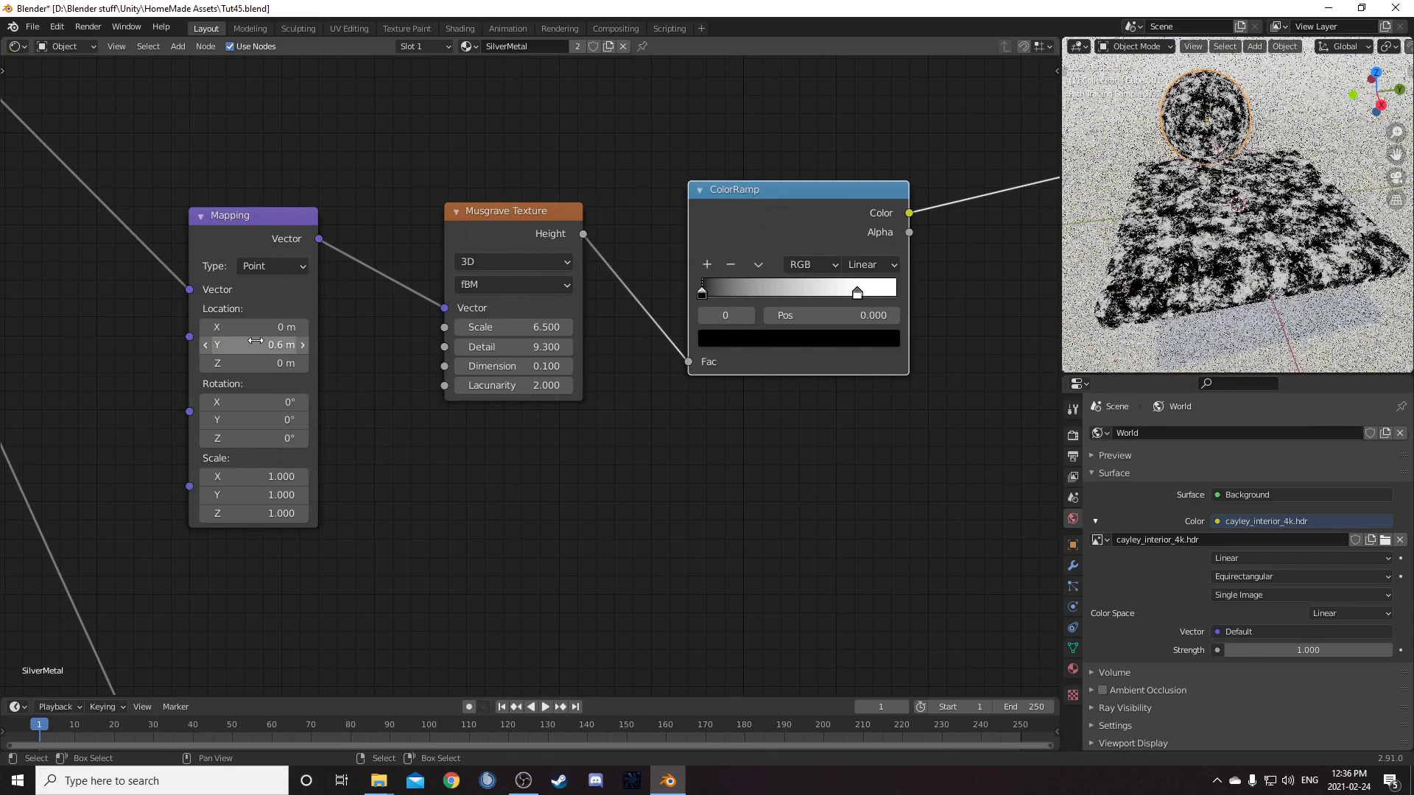
pyautogui.click(262, 476)
pyautogui.write('4')
pyautogui.press('Return')
# Lighten the black stop of the fourth chain's ColorRamp to an HSV value of 0.8
pyautogui.moveTo(587, 388); pyautogui.dragTo(345, 434, button='middle')
pyautogui.scroll(4, 412, 382)
pyautogui.click(435, 328)
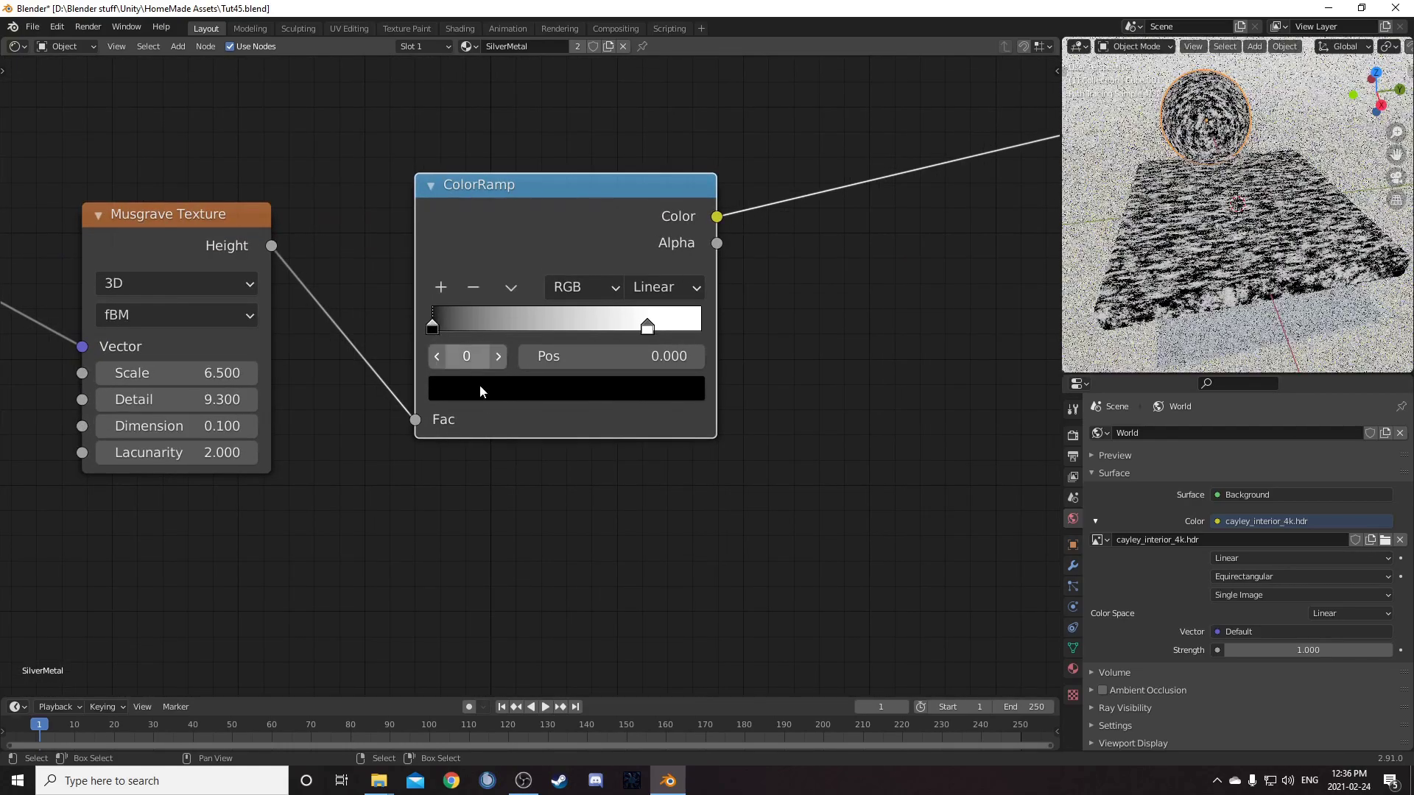
pyautogui.click(488, 390)
pyautogui.click(508, 714)
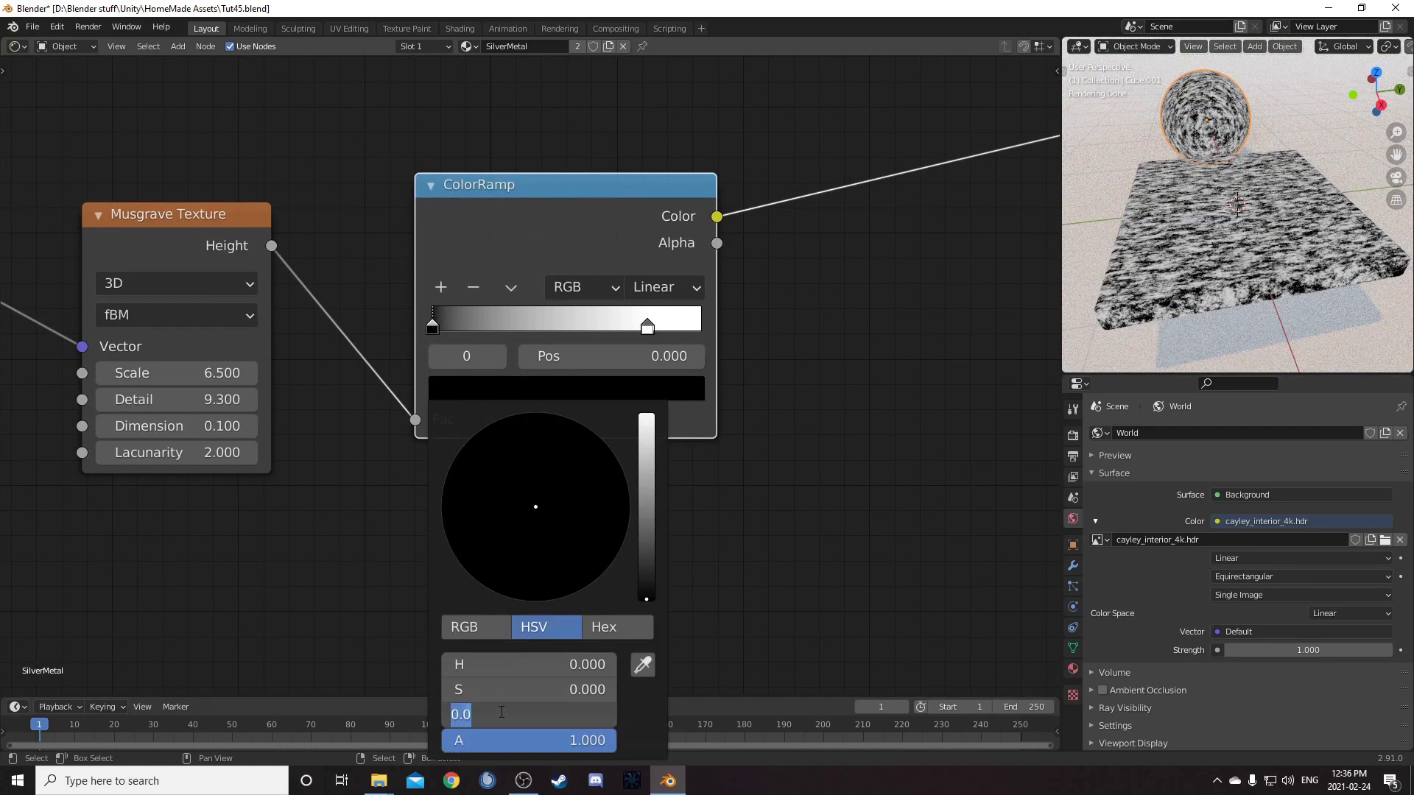
pyautogui.write('.8')
pyautogui.press('Return')
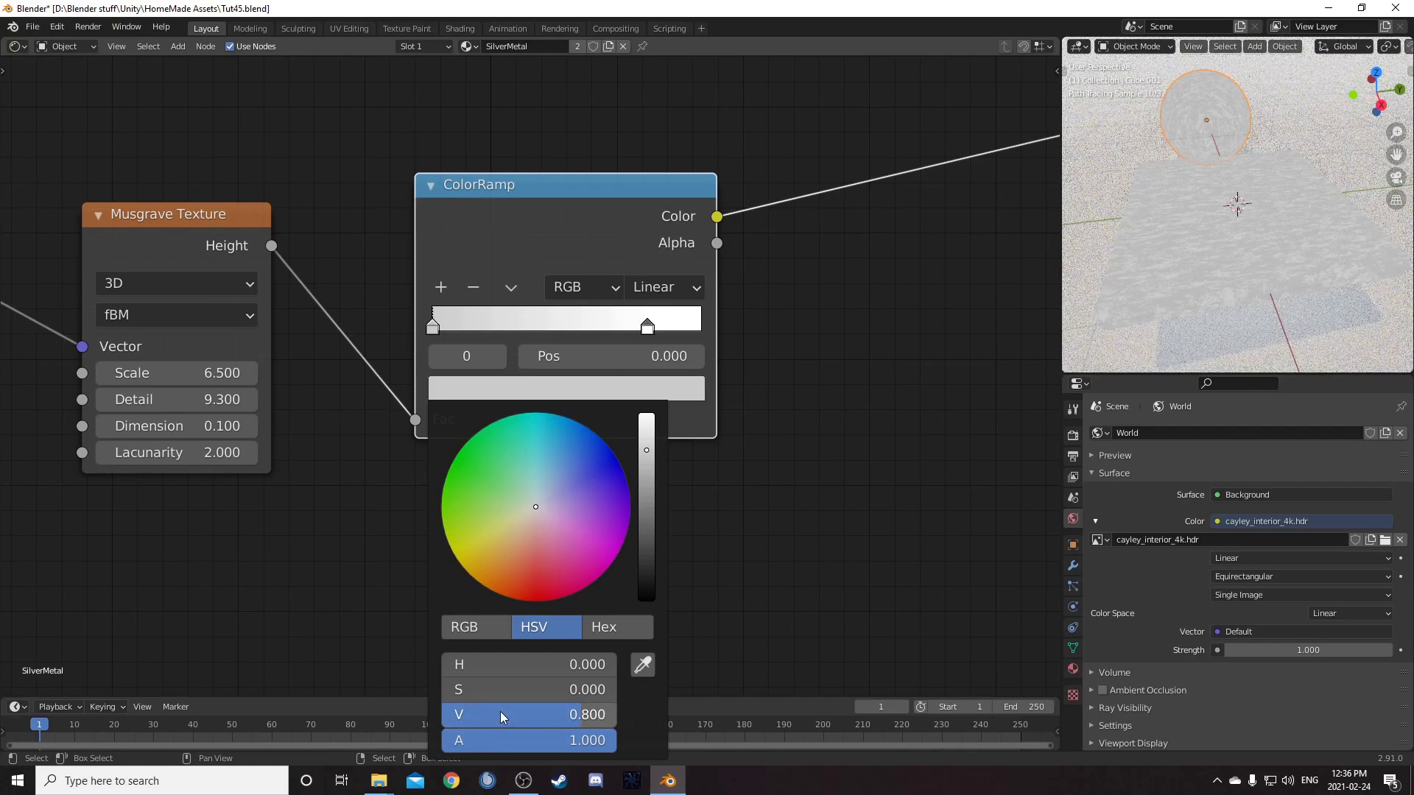
pyautogui.scroll(-2, 842, 478)
# Set the fifth chain's Mapping node to an X location of 0.1 m, a Y location of 0.7 m and an X scale of 6.8
pyautogui.moveTo(705, 447); pyautogui.dragTo(771, 436, button='middle')
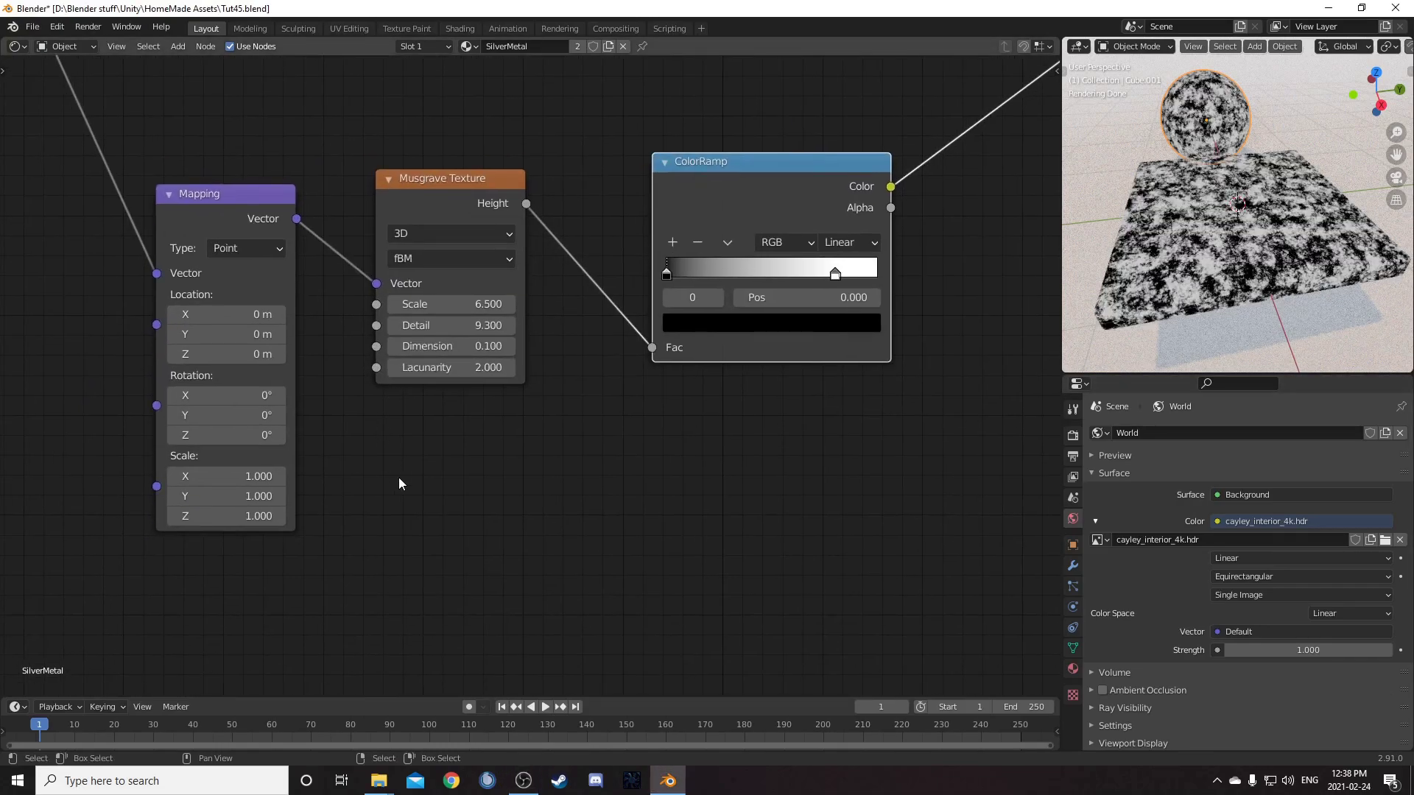
pyautogui.scroll(2, 435, 516)
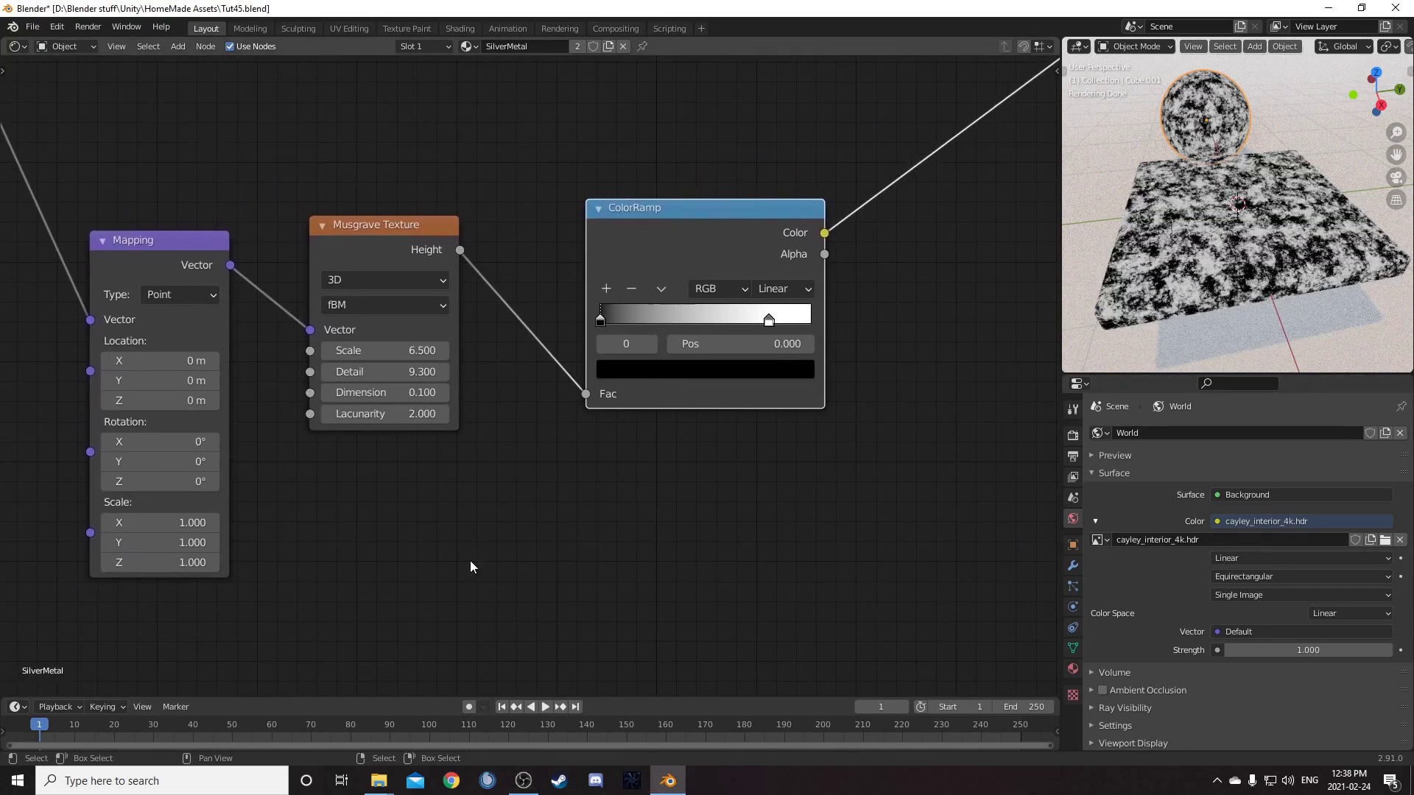
pyautogui.moveTo(487, 546); pyautogui.dragTo(497, 561, button='middle')
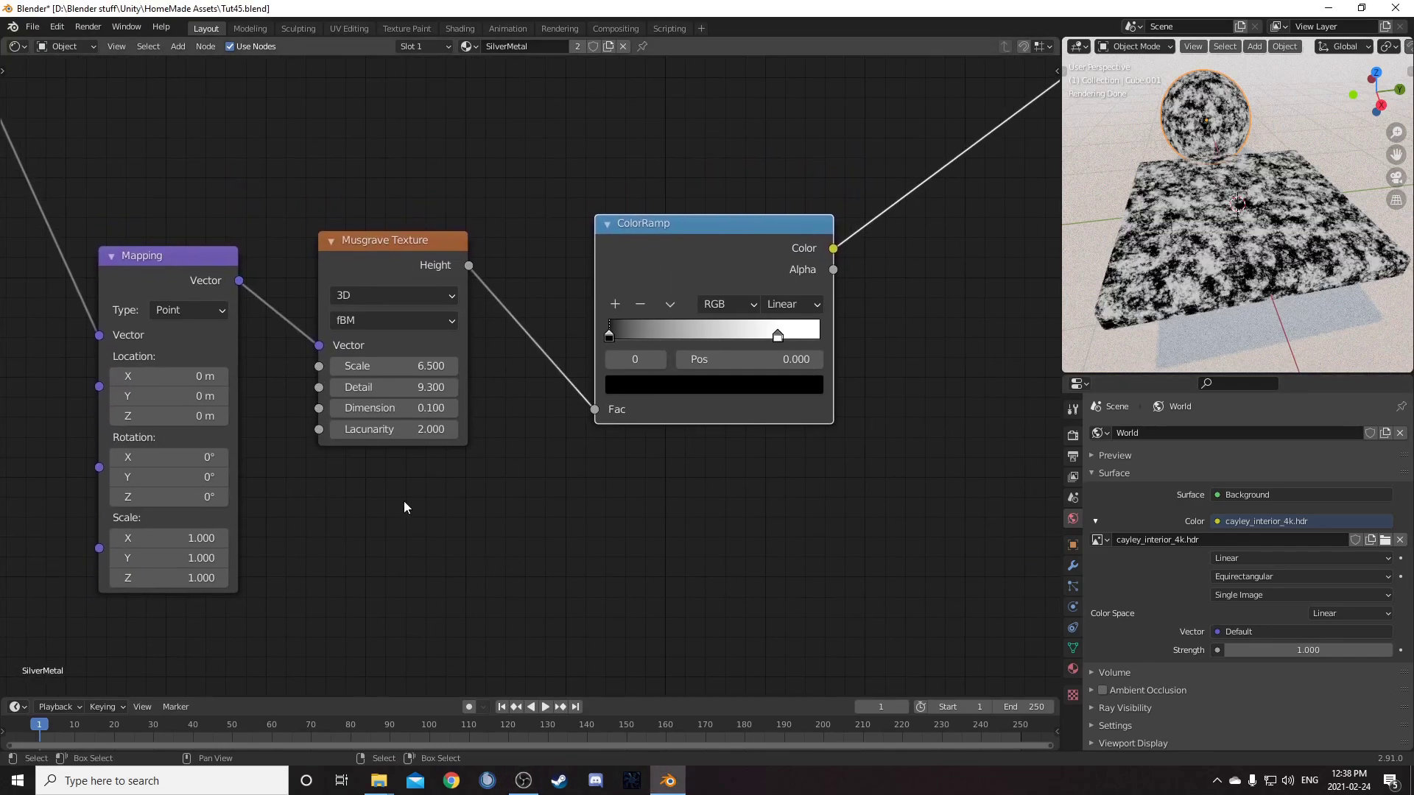
pyautogui.click(191, 376)
pyautogui.write('.1')
pyautogui.press('Tab')
pyautogui.write('.')
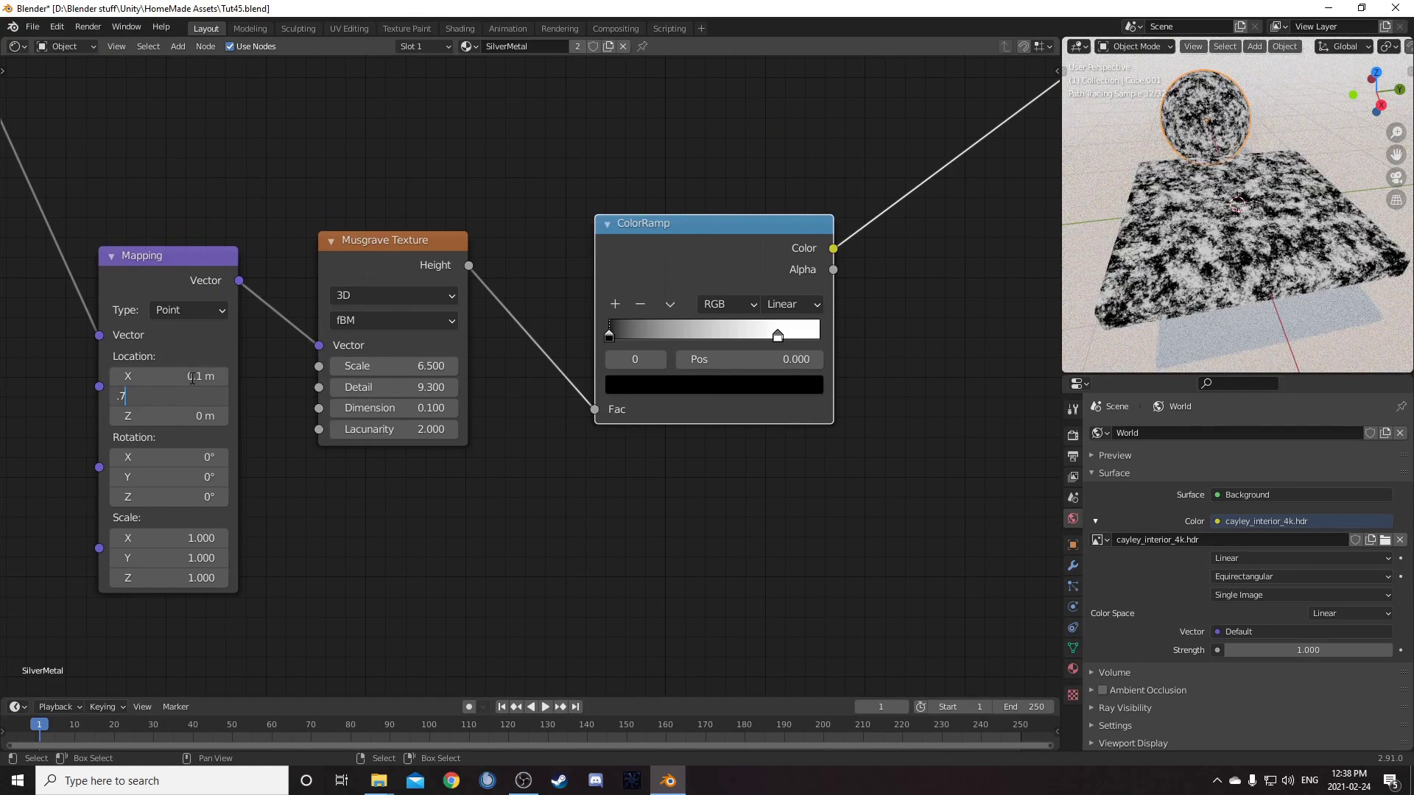
pyautogui.write('7')
pyautogui.press('Return')
pyautogui.click(177, 539)
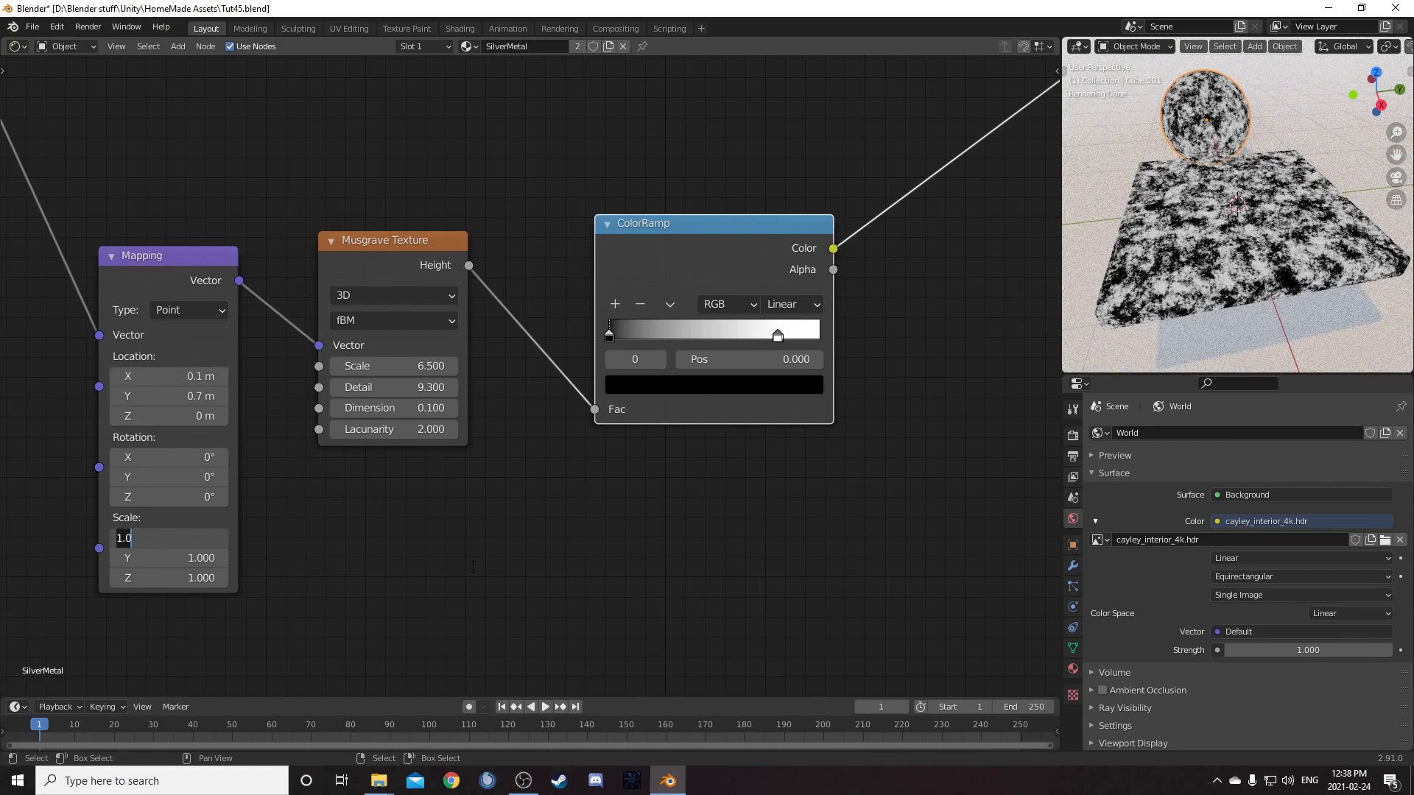
pyautogui.write('6.8')
pyautogui.press('Return')
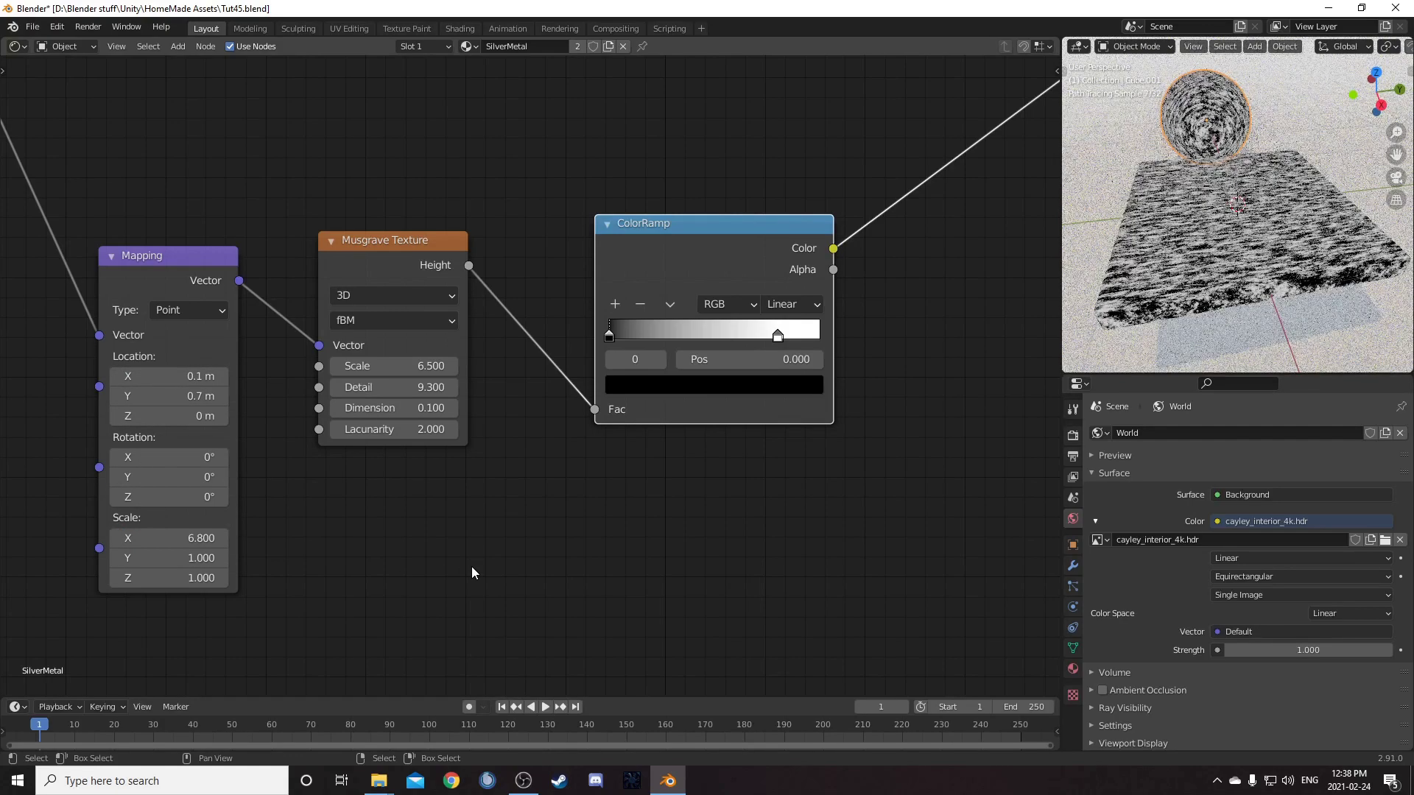
# Lighten the black stop of the fifth chain's ColorRamp to an HSV value of 0.6
pyautogui.scroll(-1, 473, 564)
pyautogui.scroll(2, 416, 436)
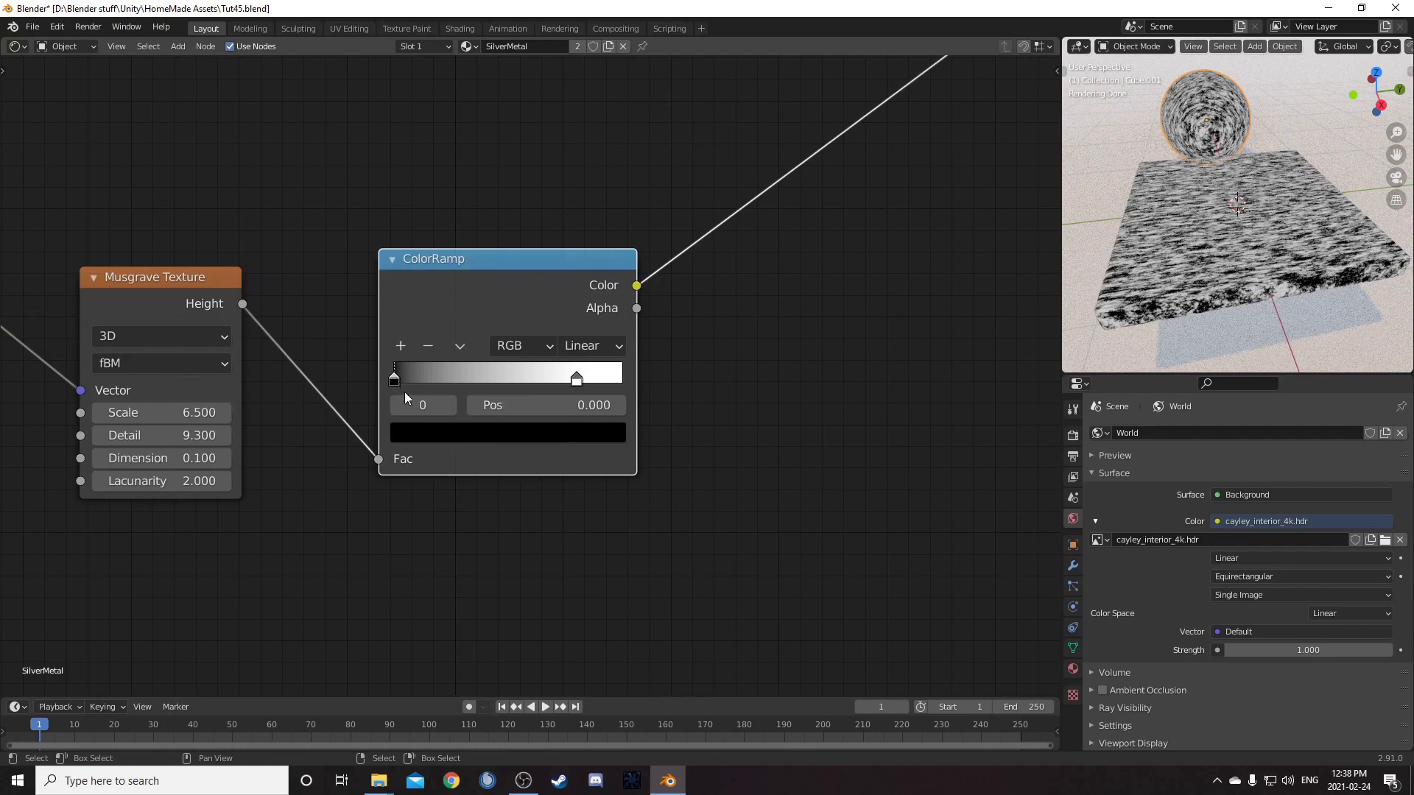
pyautogui.click(452, 435)
pyautogui.click(479, 375)
pyautogui.write('.6')
pyautogui.press('Return')
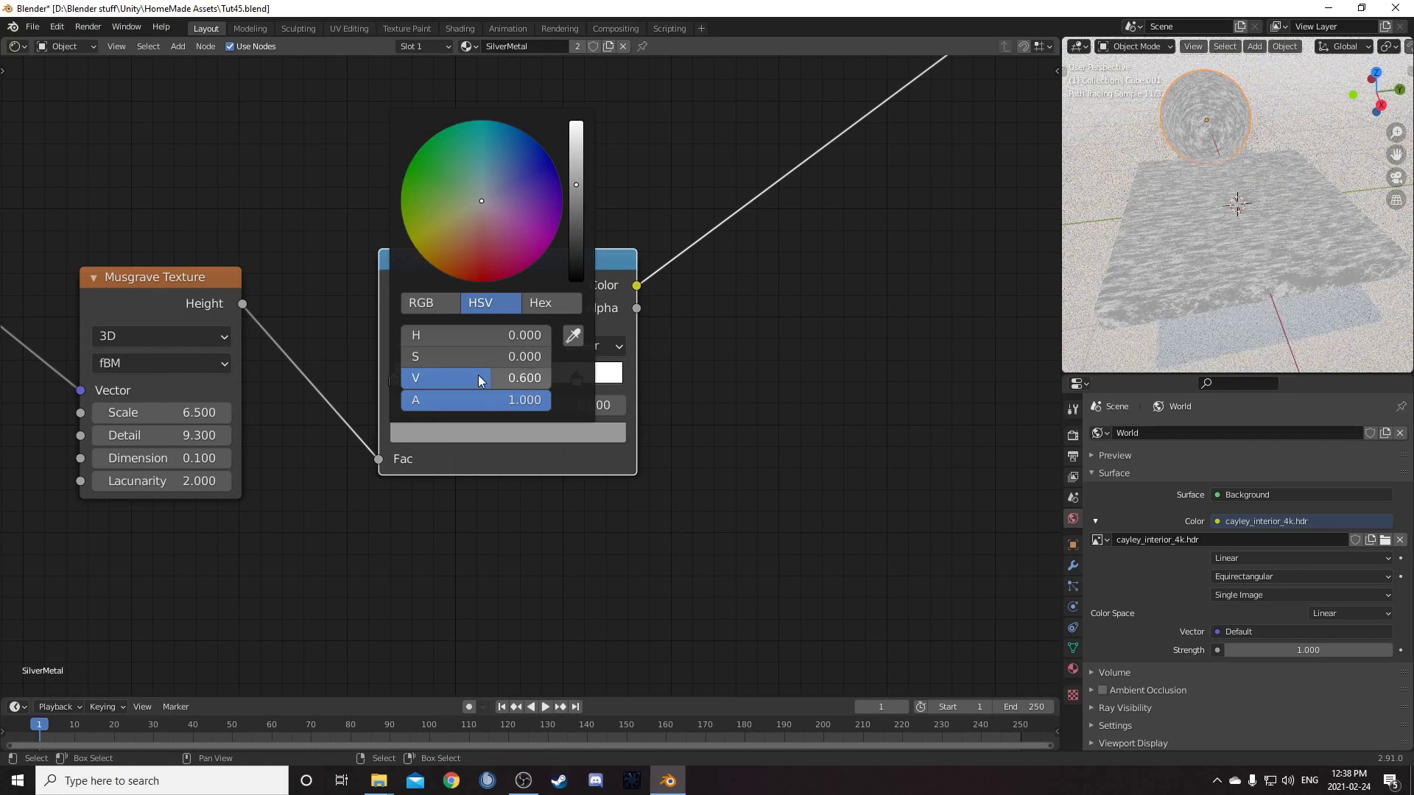
# Combine the colors of the first and second chains' ColorRamps with a new Mix node
pyautogui.scroll(-6, 736, 455)
pyautogui.moveTo(710, 194); pyautogui.dragTo(701, 410, button='middle')
pyautogui.moveTo(678, 360); pyautogui.dragTo(629, 510, button='middle')
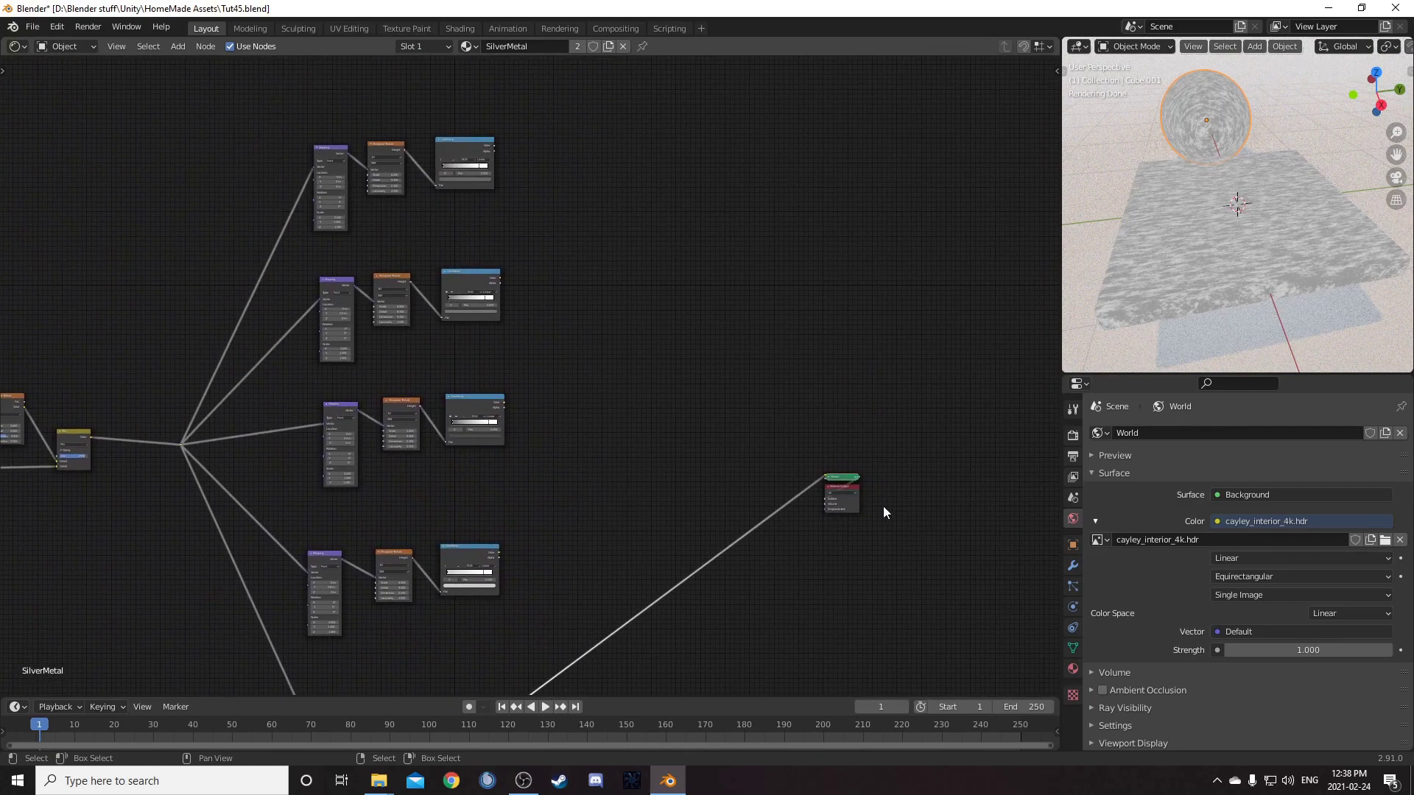
pyautogui.scroll(5, 621, 347)
pyautogui.moveTo(605, 354); pyautogui.dragTo(647, 420, button='middle')
pyautogui.keyDown('ctrl'); pyautogui.keyDown('alt'); pyautogui.moveTo(423, 475); pyautogui.dragTo(416, 218, button='right'); pyautogui.keyUp('alt'); pyautogui.keyUp('ctrl')
pyautogui.scroll(1, 556, 306)
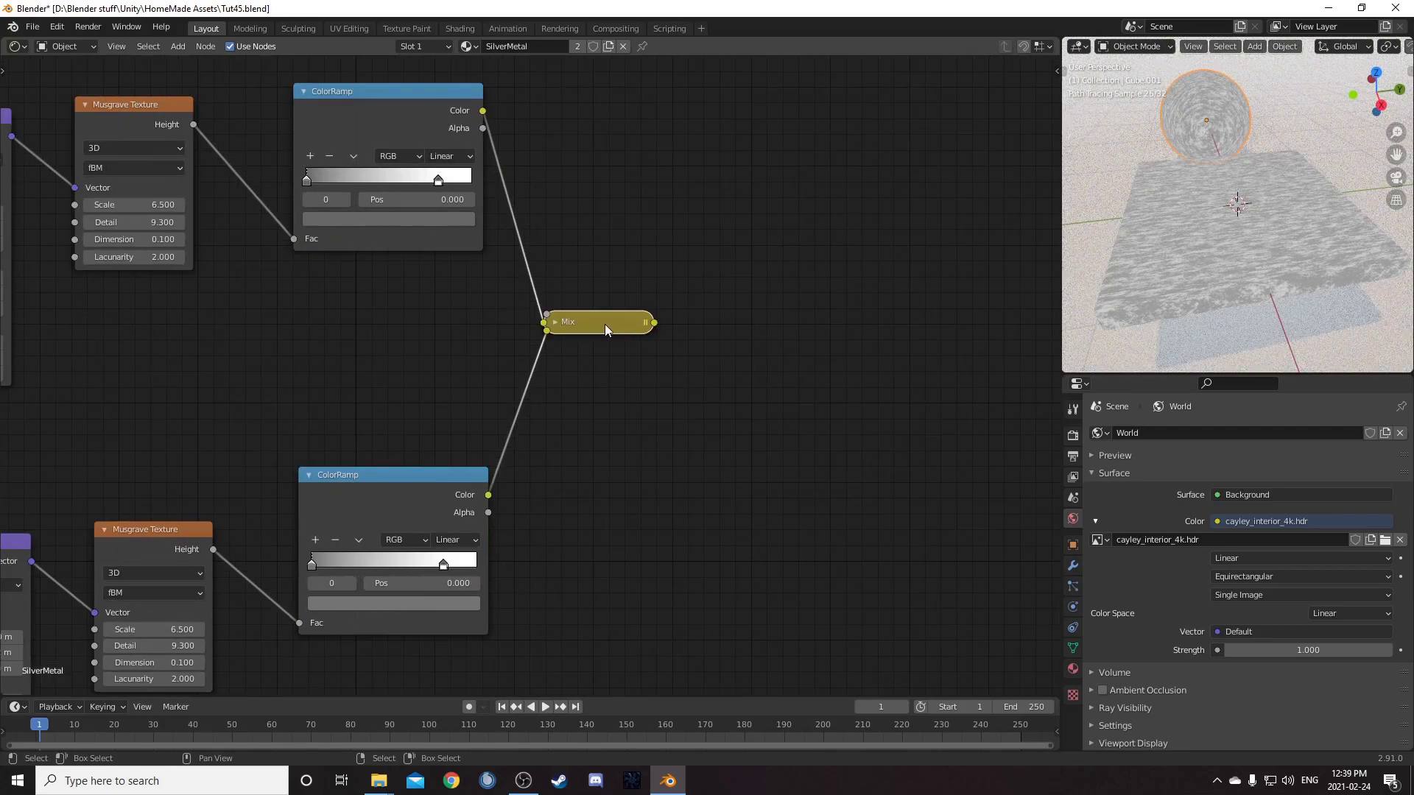
# Expand the new Mix node and set it to Multiply with a factor of 1
pyautogui.scroll(2, 663, 346)
pyautogui.click(714, 301)
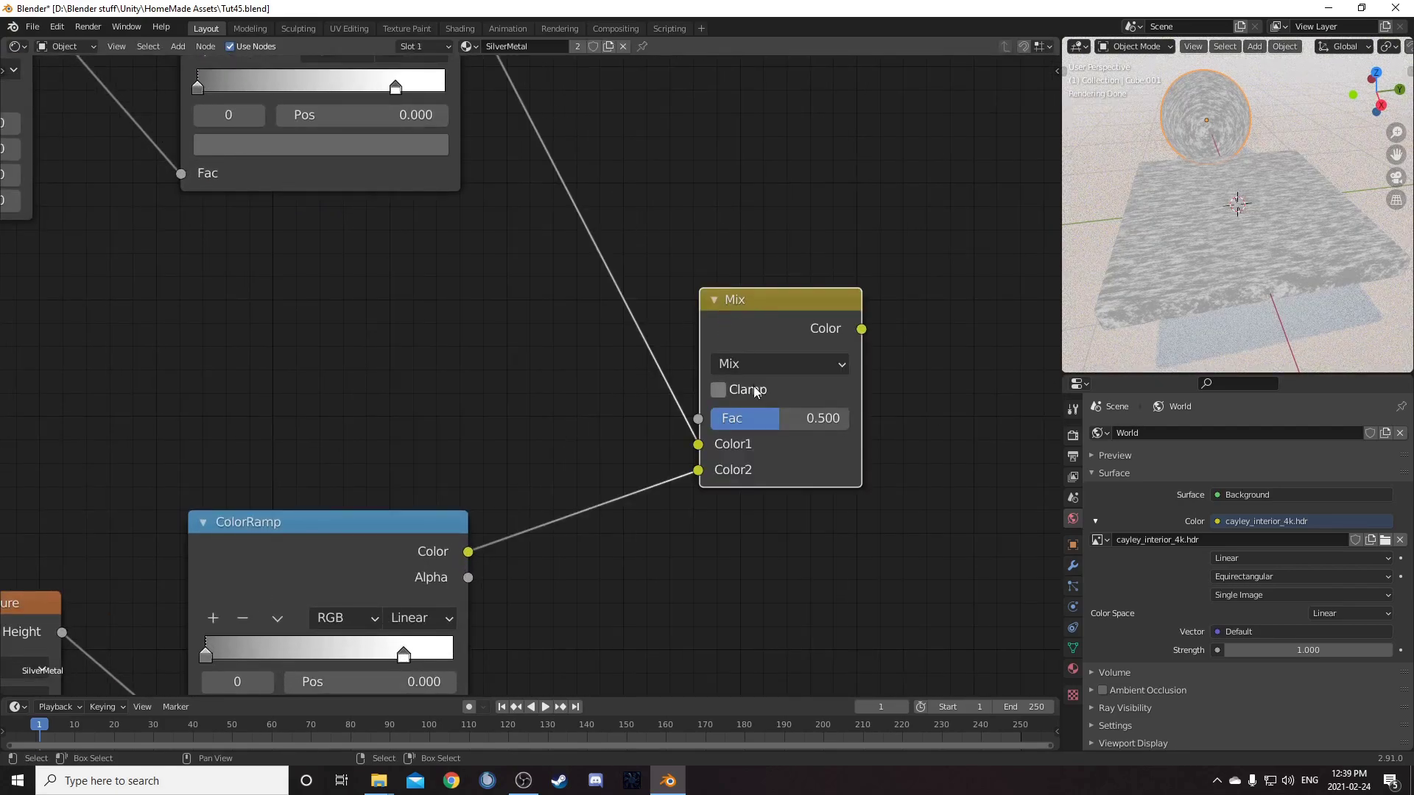
pyautogui.click(766, 369)
pyautogui.click(754, 442)
pyautogui.moveTo(758, 418); pyautogui.dragTo(850, 418)
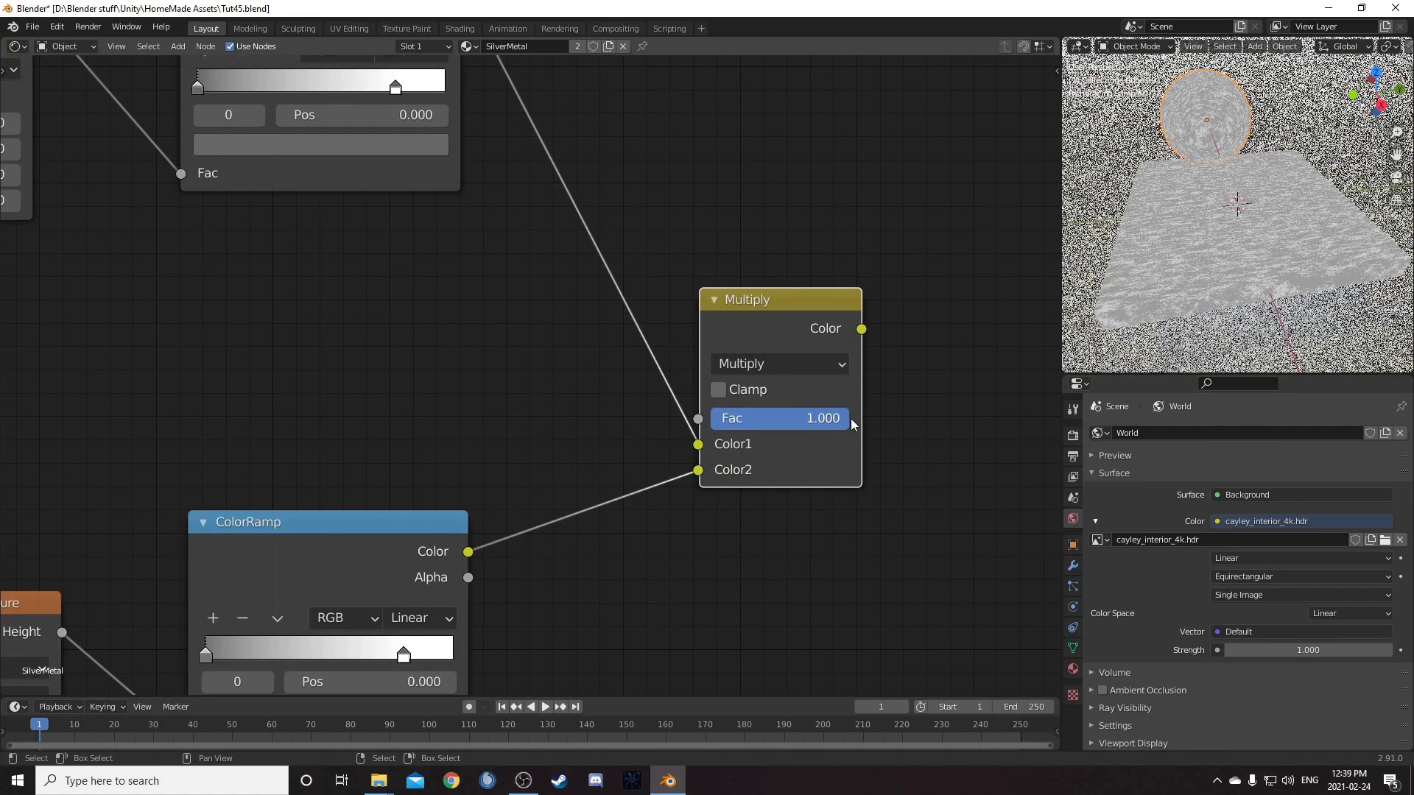
# Preview the first Multiply node through the Viewer and reposition it farther from the two ColorRamps
pyautogui.scroll(-2, 711, 475)
pyautogui.keyDown('ctrl'); pyautogui.keyDown('shift'); pyautogui.click(722, 331); pyautogui.keyUp('shift'); pyautogui.keyUp('ctrl')
pyautogui.moveTo(722, 332); pyautogui.dragTo(763, 271)
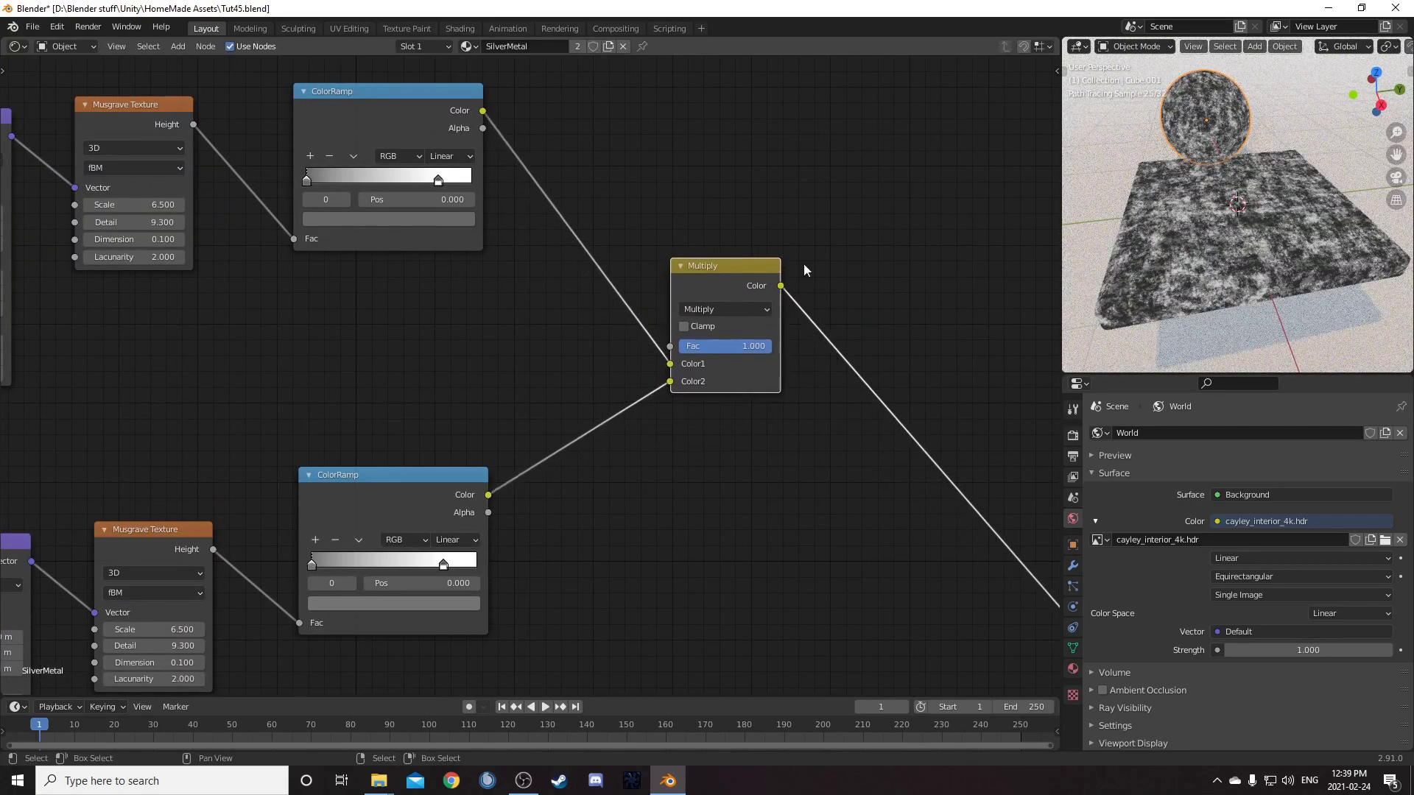
pyautogui.scroll(4, 1258, 212)
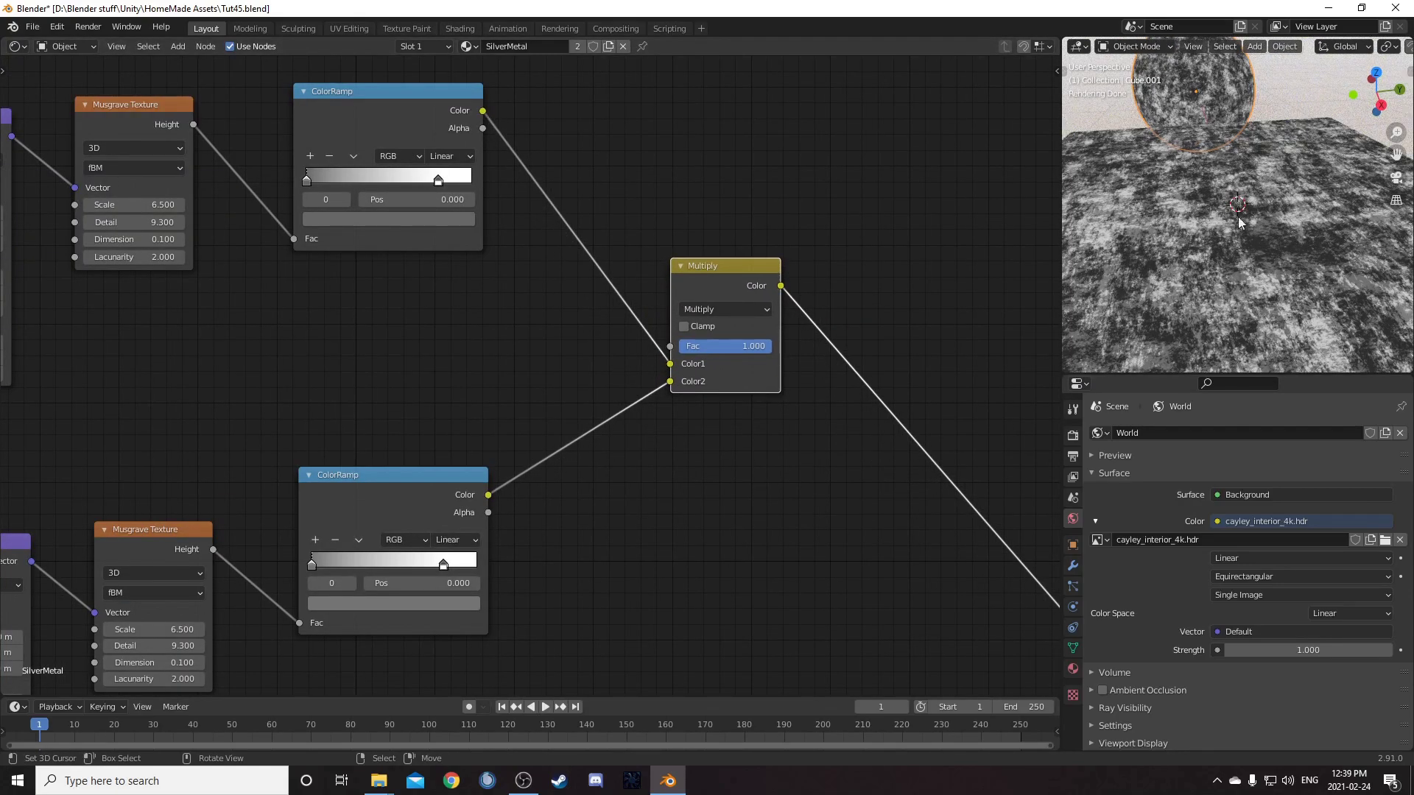
pyautogui.scroll(-3, 1290, 257)
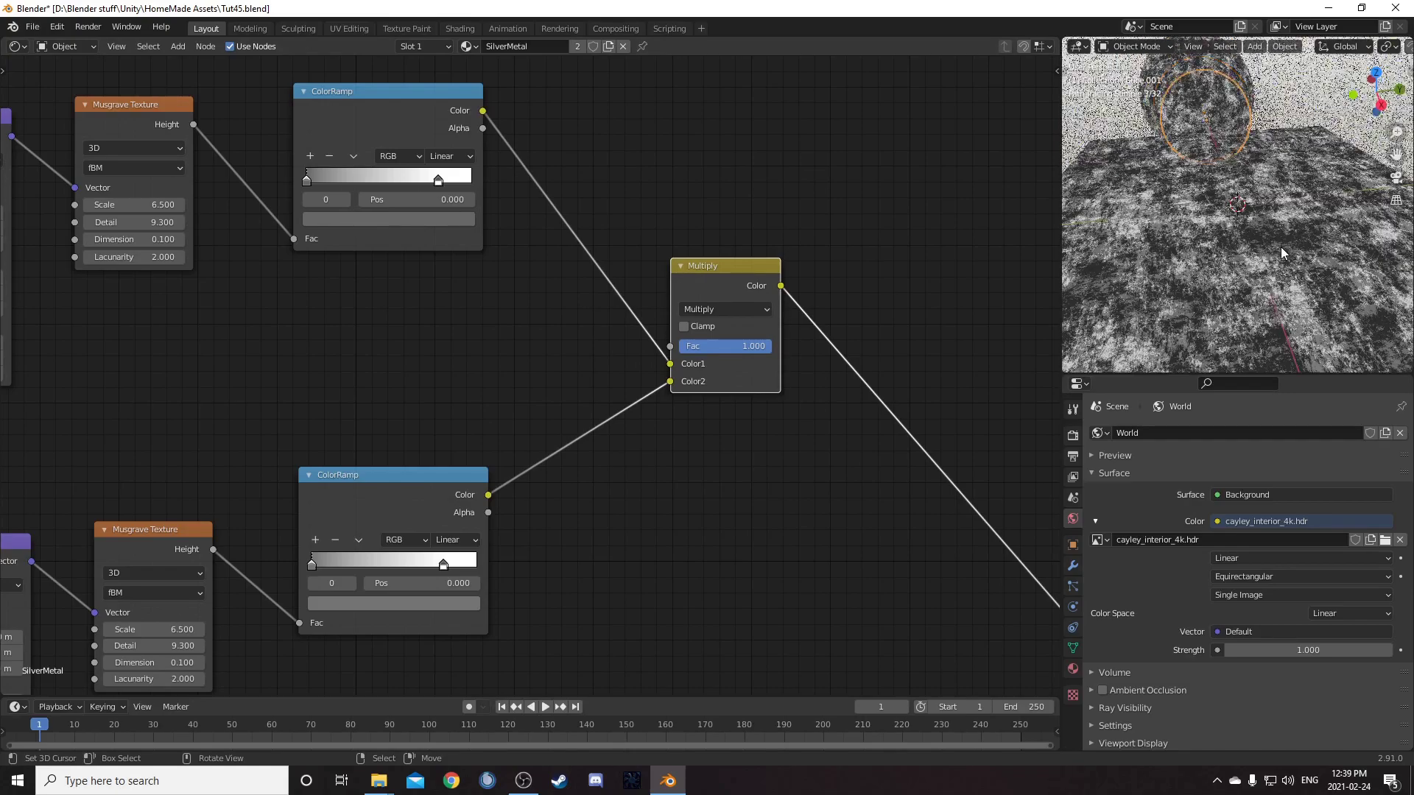
# Mix the first Multiply node's output with the third chain's ColorRamp using a second Mix node
pyautogui.scroll(-4, 549, 406)
pyautogui.moveTo(596, 451); pyautogui.dragTo(592, 301, button='middle')
pyautogui.scroll(-5, 595, 338)
pyautogui.moveTo(603, 443); pyautogui.dragTo(569, 356, button='middle')
pyautogui.moveTo(600, 146); pyautogui.dragTo(601, 145)
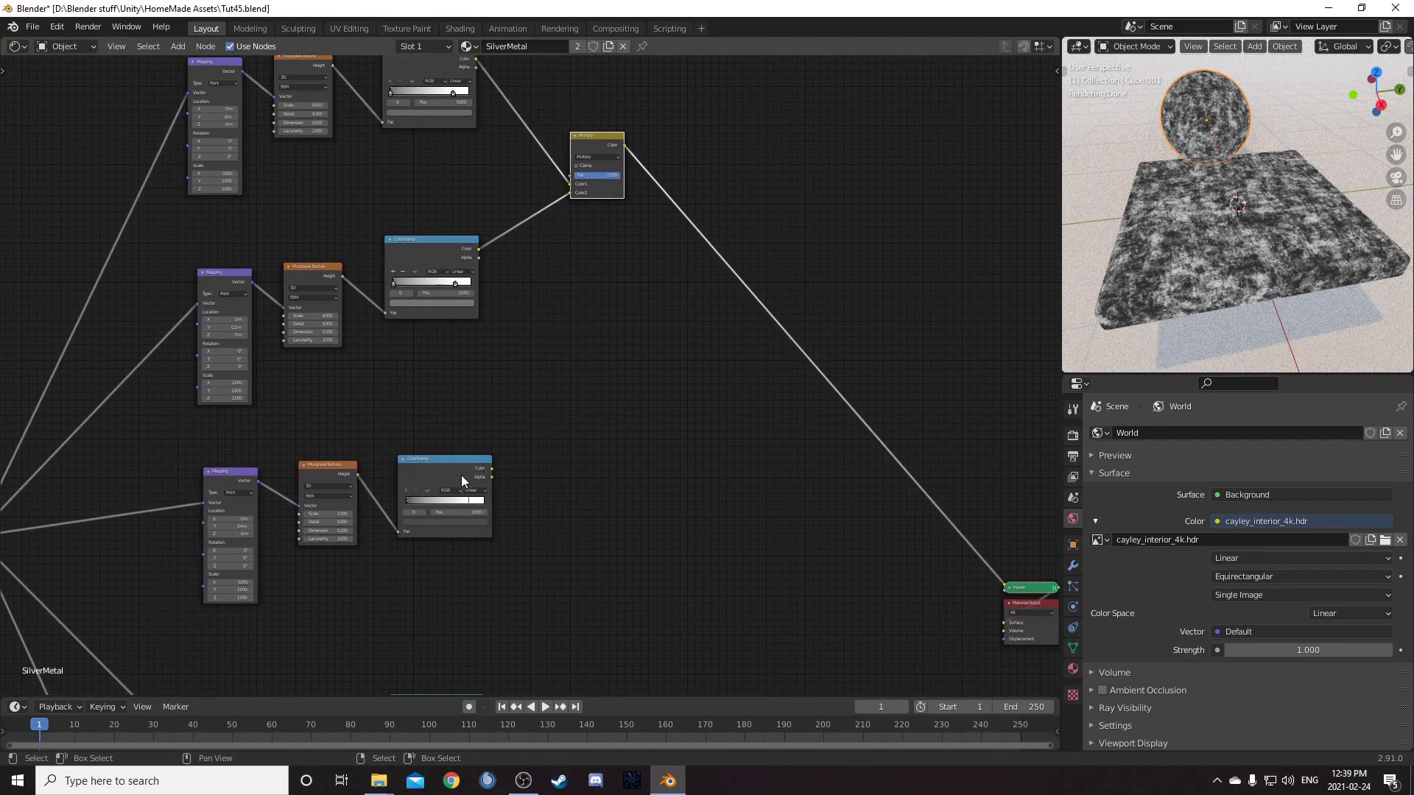
pyautogui.keyDown('ctrl'); pyautogui.keyDown('shift'); pyautogui.moveTo(595, 151); pyautogui.dragTo(467, 473, button='right'); pyautogui.keyUp('shift'); pyautogui.keyUp('ctrl')
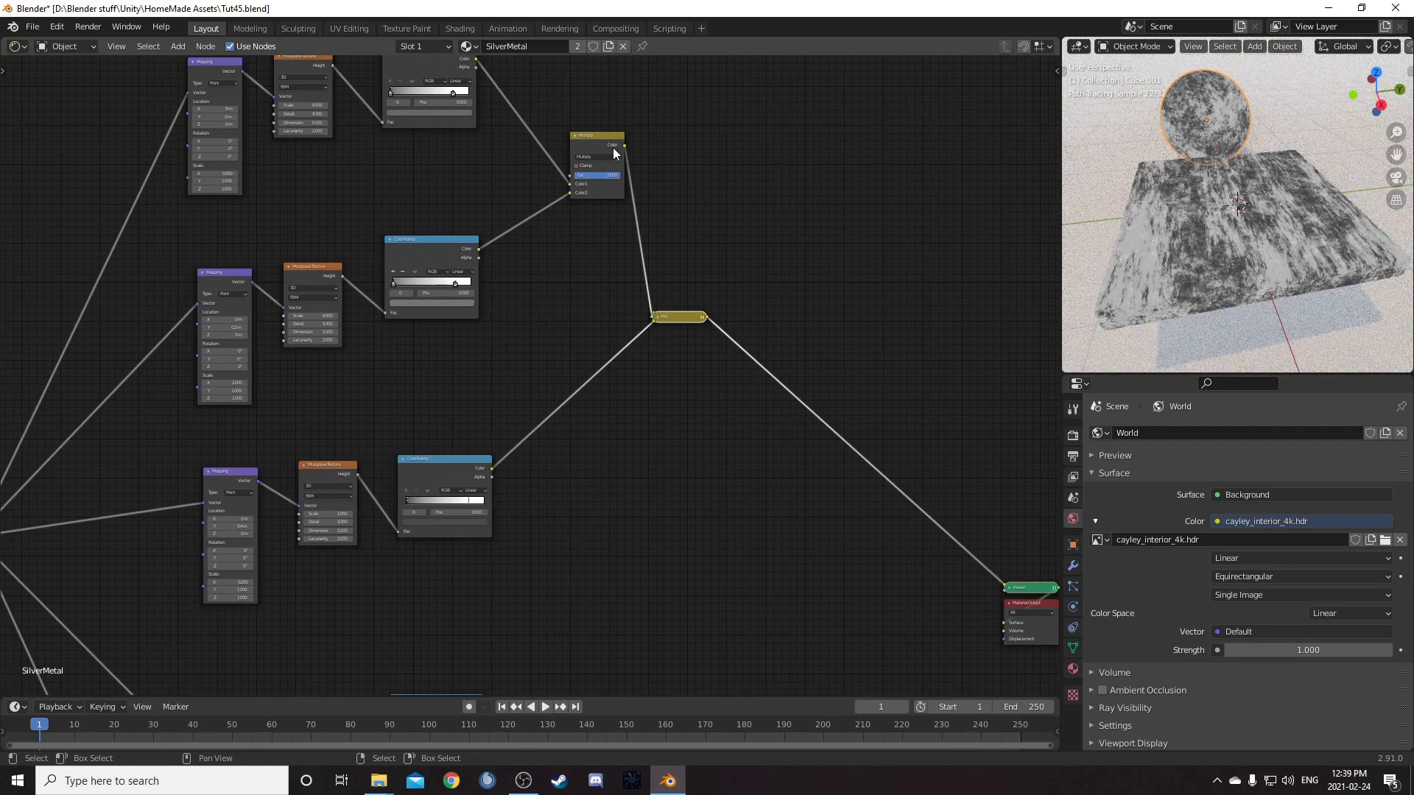
# Expand the second Mix node and set its blending mode to Multiply with a factor of 1
pyautogui.scroll(5, 736, 332)
pyautogui.moveTo(668, 344); pyautogui.dragTo(555, 374, button='middle')
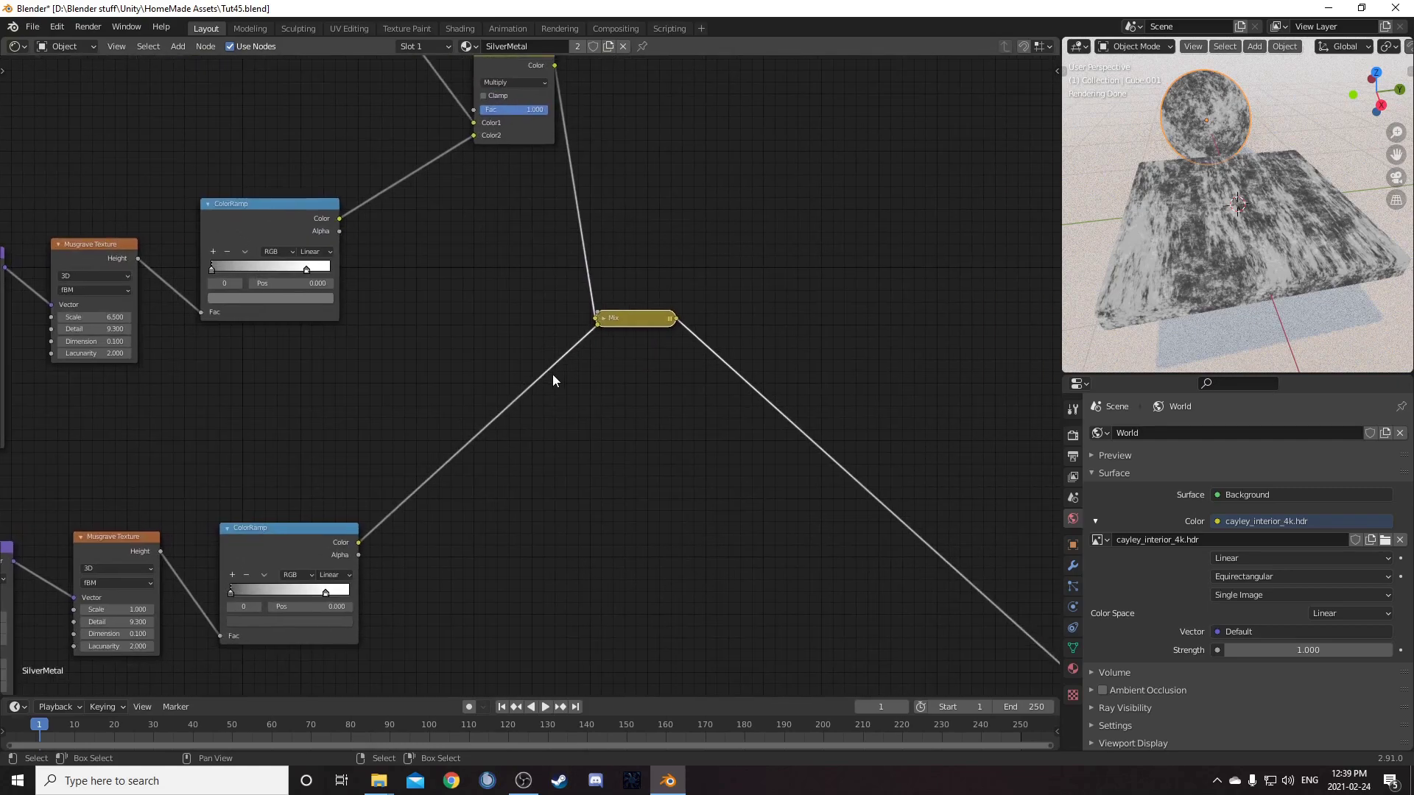
pyautogui.scroll(5, 554, 374)
pyautogui.click(640, 294)
pyautogui.click(675, 336)
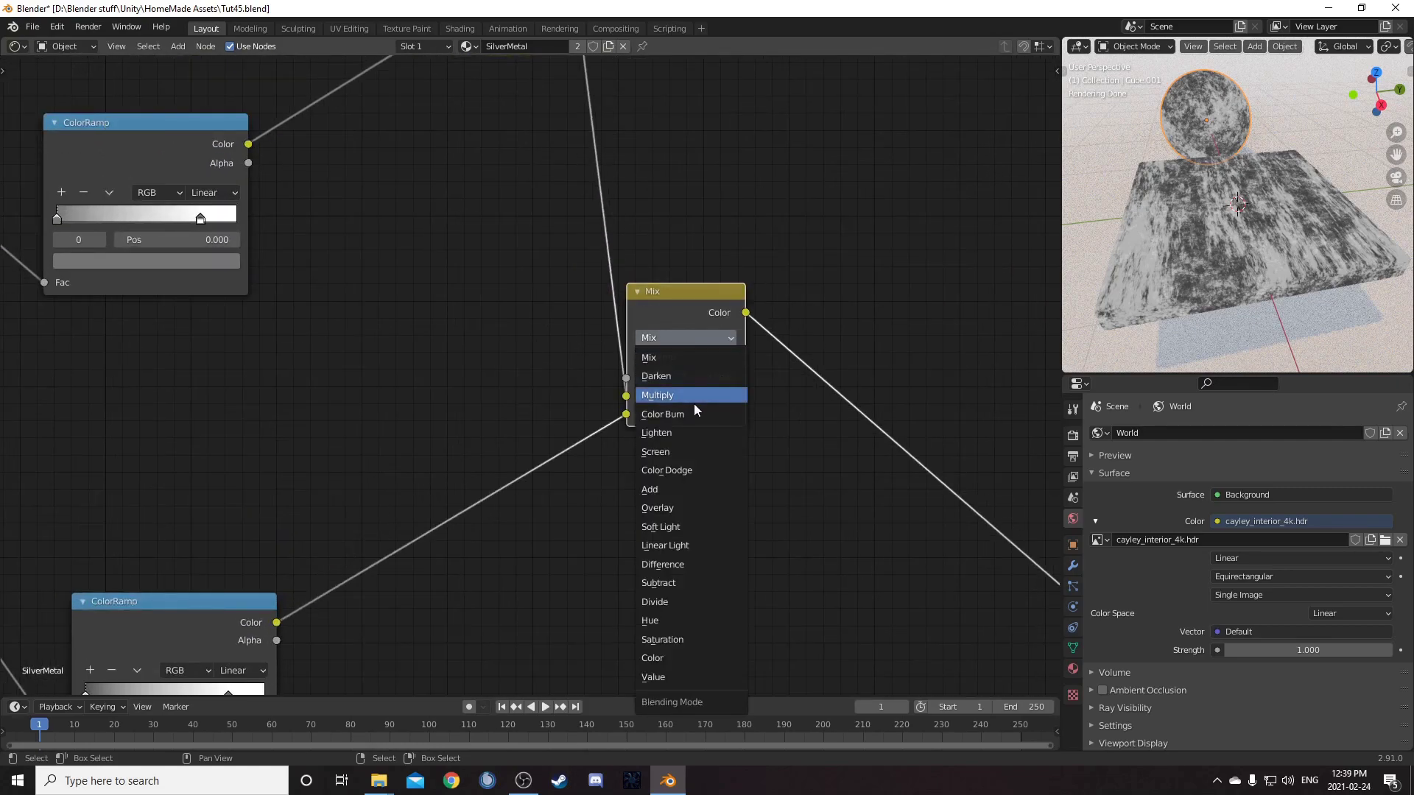
pyautogui.click(696, 397)
pyautogui.moveTo(701, 377); pyautogui.dragTo(736, 378)
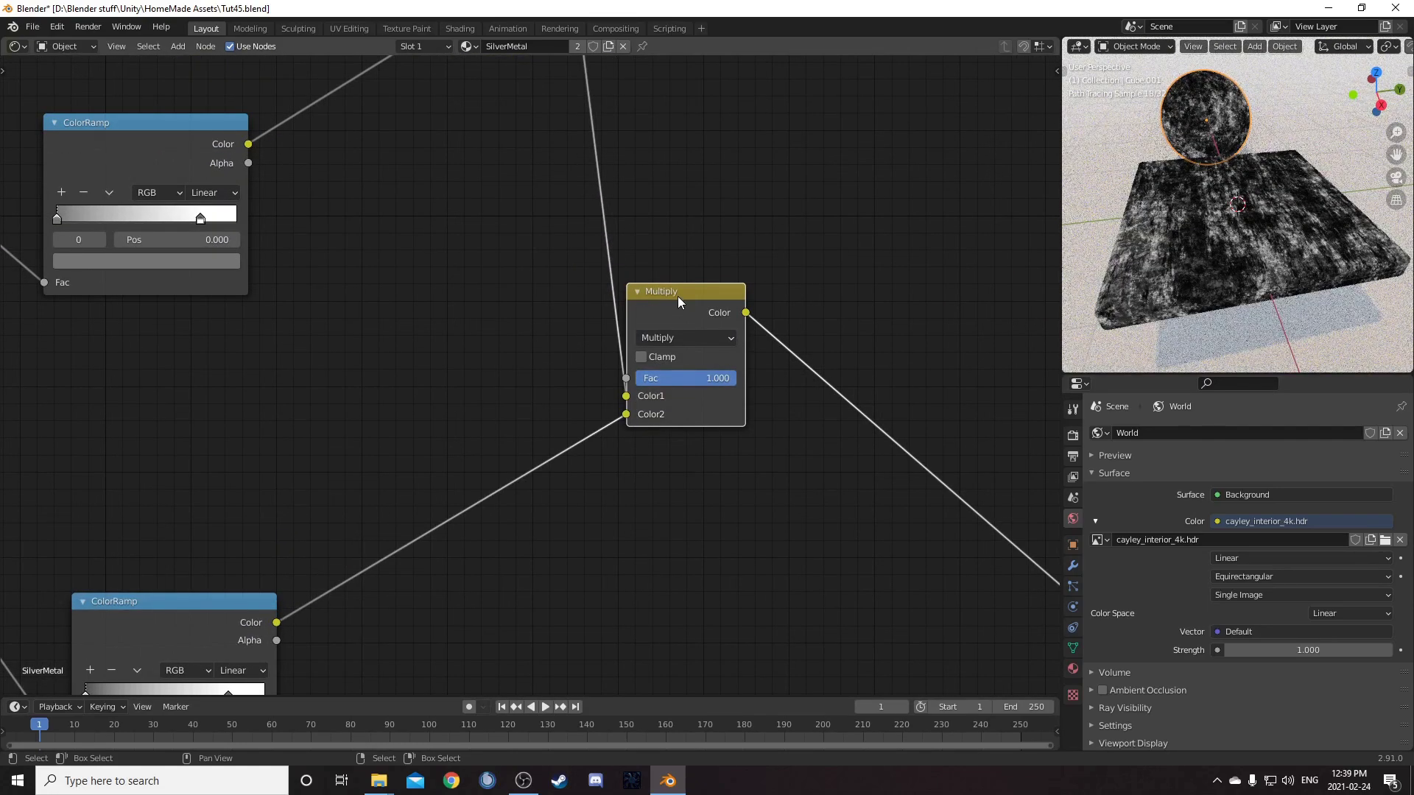
# Blend the second Multiply node's output with the fourth chain's ColorRamp through a new Mix node set to Multiply with factor 1
pyautogui.moveTo(526, 539); pyautogui.dragTo(526, 364, button='middle')
pyautogui.scroll(-5, 525, 364)
pyautogui.scroll(-4, 475, 549)
pyautogui.moveTo(480, 565); pyautogui.dragTo(501, 312, button='middle')
pyautogui.keyDown('ctrl'); pyautogui.keyDown('shift'); pyautogui.moveTo(358, 502); pyautogui.dragTo(625, 130, button='right'); pyautogui.keyUp('shift'); pyautogui.keyUp('ctrl')
pyautogui.click(682, 262)
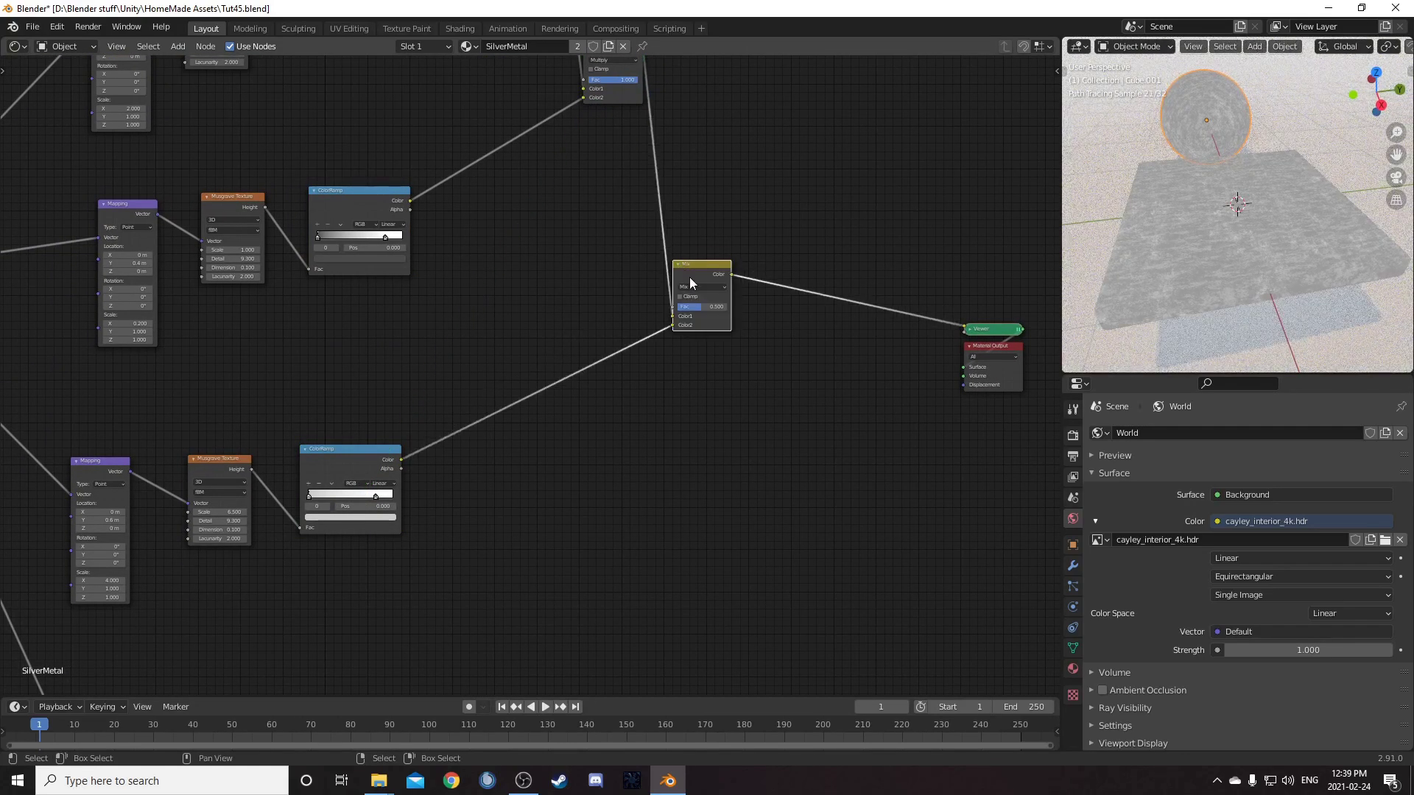
pyautogui.scroll(3, 687, 272)
pyautogui.click(770, 255)
pyautogui.click(776, 295)
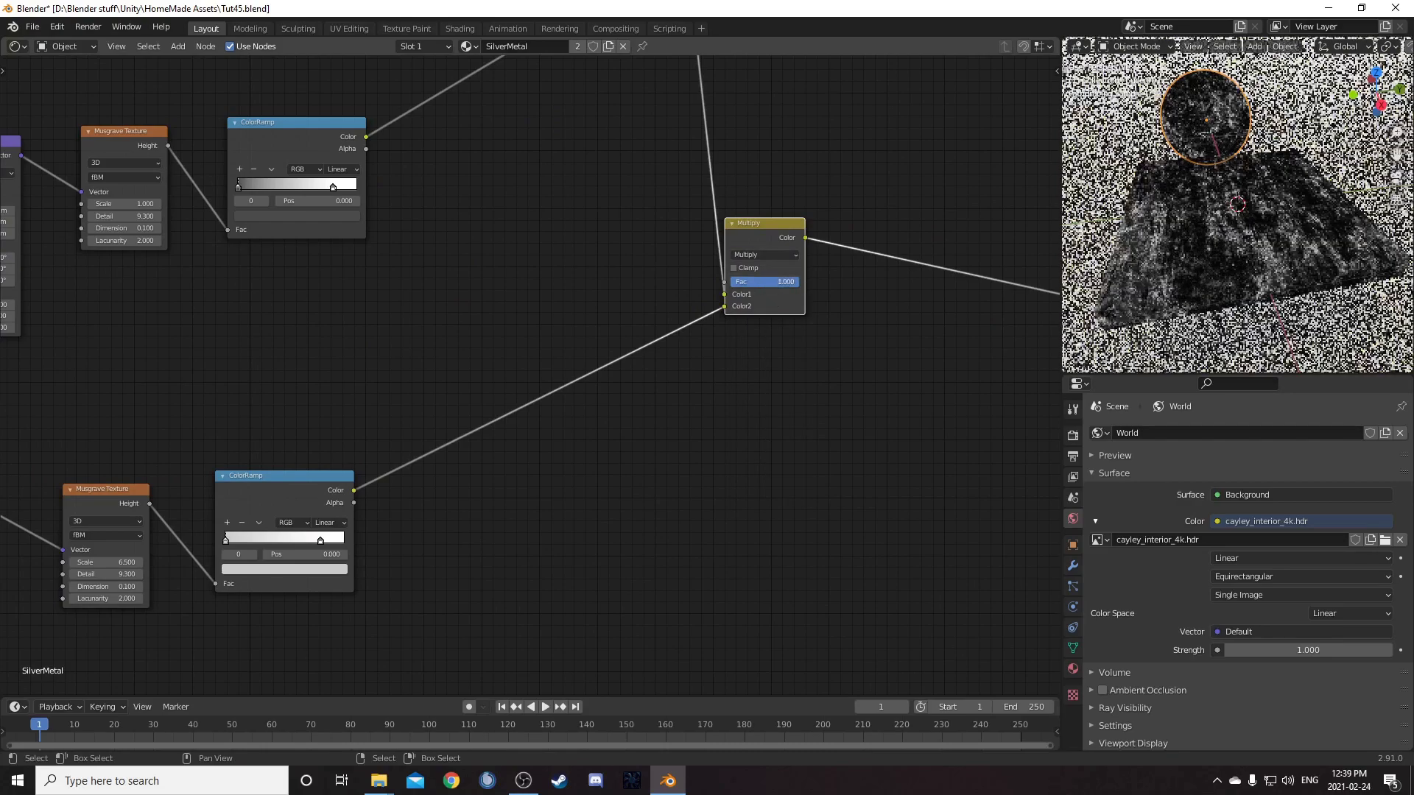
# Blend the third Multiply node's output with the fifth chain's ColorRamp through a new Mix node set to Multiply with factor 1
pyautogui.scroll(-2, 615, 478)
pyautogui.scroll(-2, 495, 549)
pyautogui.moveTo(450, 604); pyautogui.dragTo(382, 518, button='middle')
pyautogui.keyDown('ctrl'); pyautogui.keyDown('shift'); pyautogui.moveTo(382, 518); pyautogui.dragTo(609, 324, button='right'); pyautogui.keyUp('shift'); pyautogui.keyUp('ctrl')
pyautogui.scroll(3, 610, 325)
pyautogui.click(684, 377)
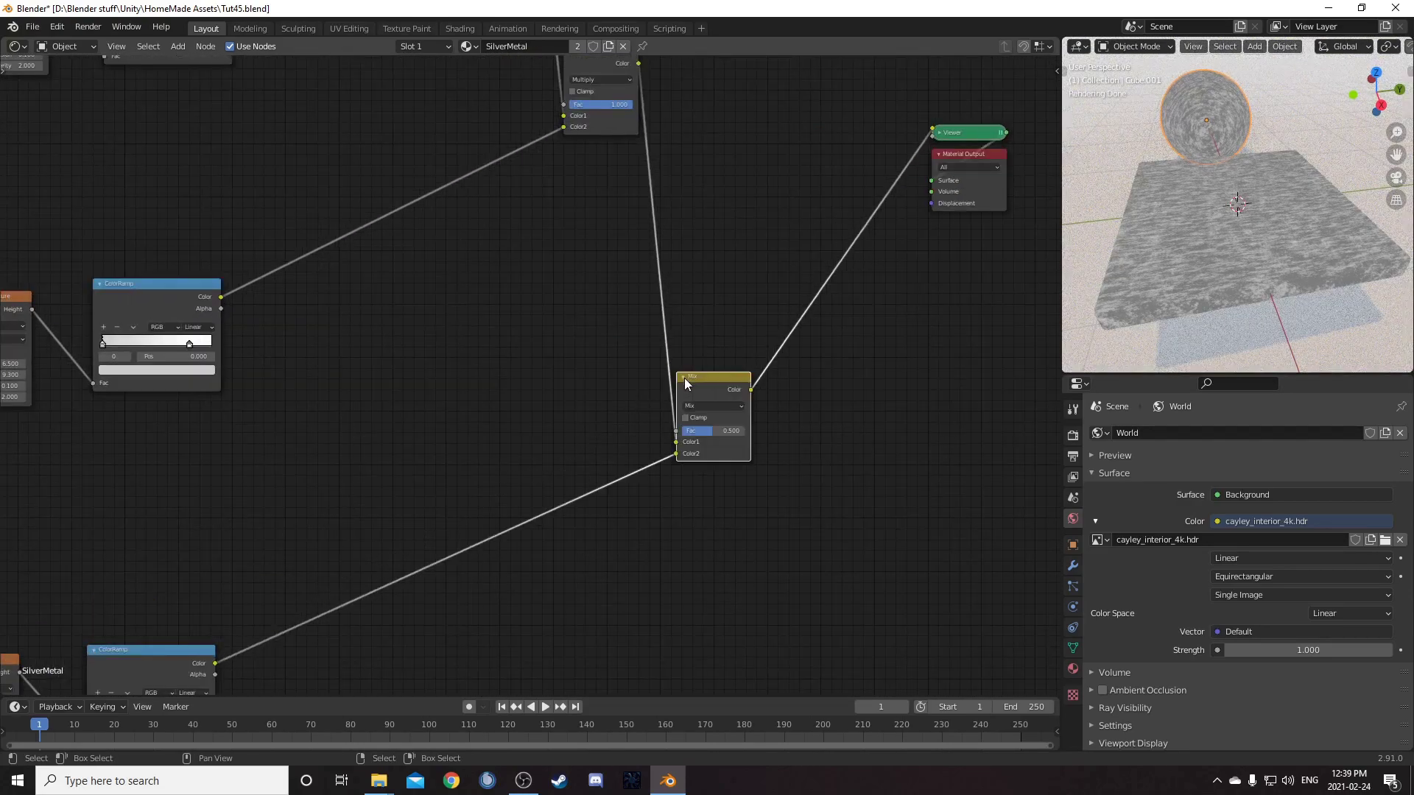
pyautogui.click(711, 407)
pyautogui.click(714, 438)
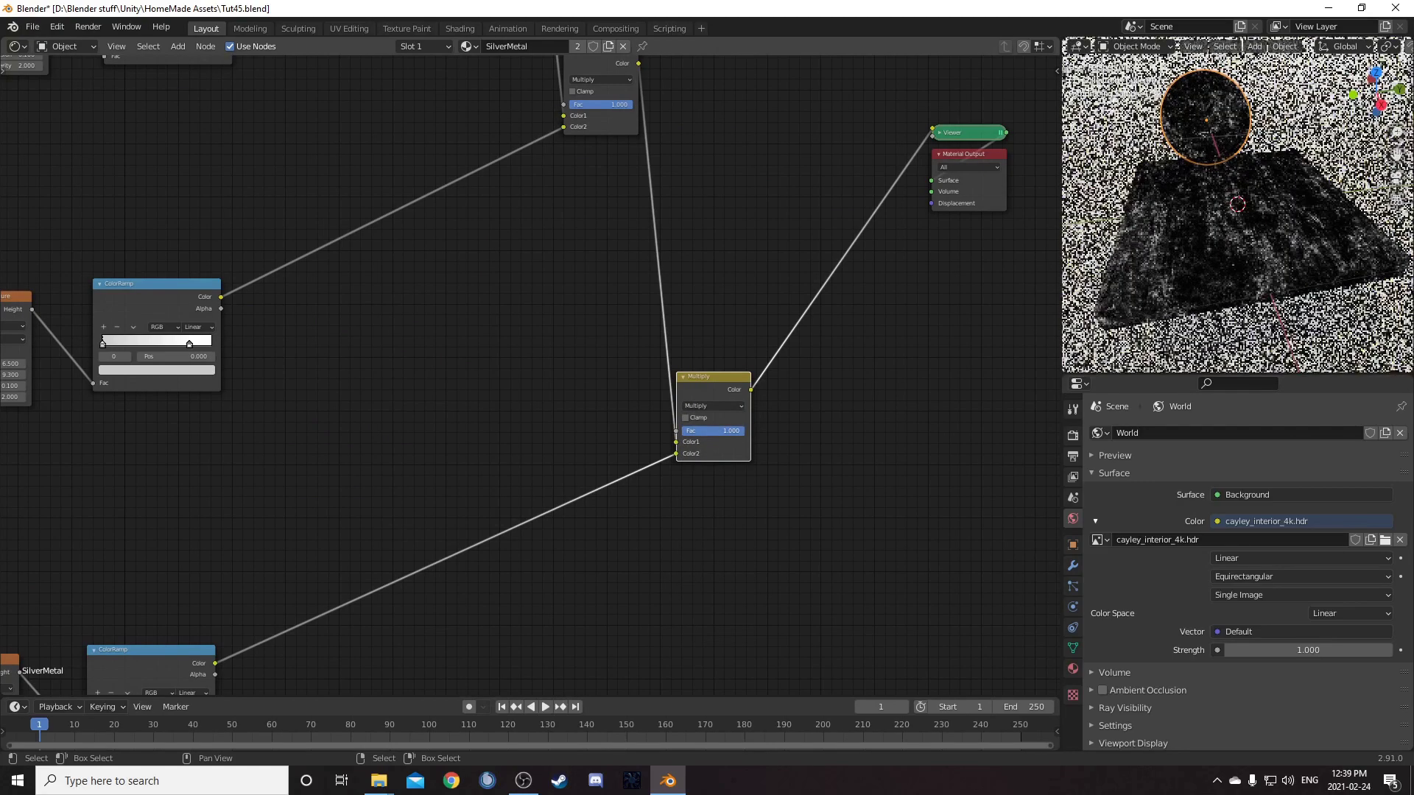
# Select the Multiply nodes, scale them closer together and move the group
pyautogui.scroll(-3, 713, 435)
pyautogui.moveTo(676, 266); pyautogui.dragTo(401, 373, button='middle')
pyautogui.scroll(-2, 359, 329)
pyautogui.scroll(-2, 360, 328)
pyautogui.moveTo(348, 238); pyautogui.dragTo(511, 489)
pyautogui.press('s')
pyautogui.click(455, 447)
pyautogui.press('g')
pyautogui.click(451, 373)
# Add a ColorRamp node on the link between the last Multiply node and the Viewer
pyautogui.scroll(4, 467, 404)
pyautogui.scroll(2, 467, 403)
pyautogui.moveTo(347, 310); pyautogui.dragTo(400, 364, button='middle')
pyautogui.hotkey('shift', 'a')
pyautogui.write('colorr')
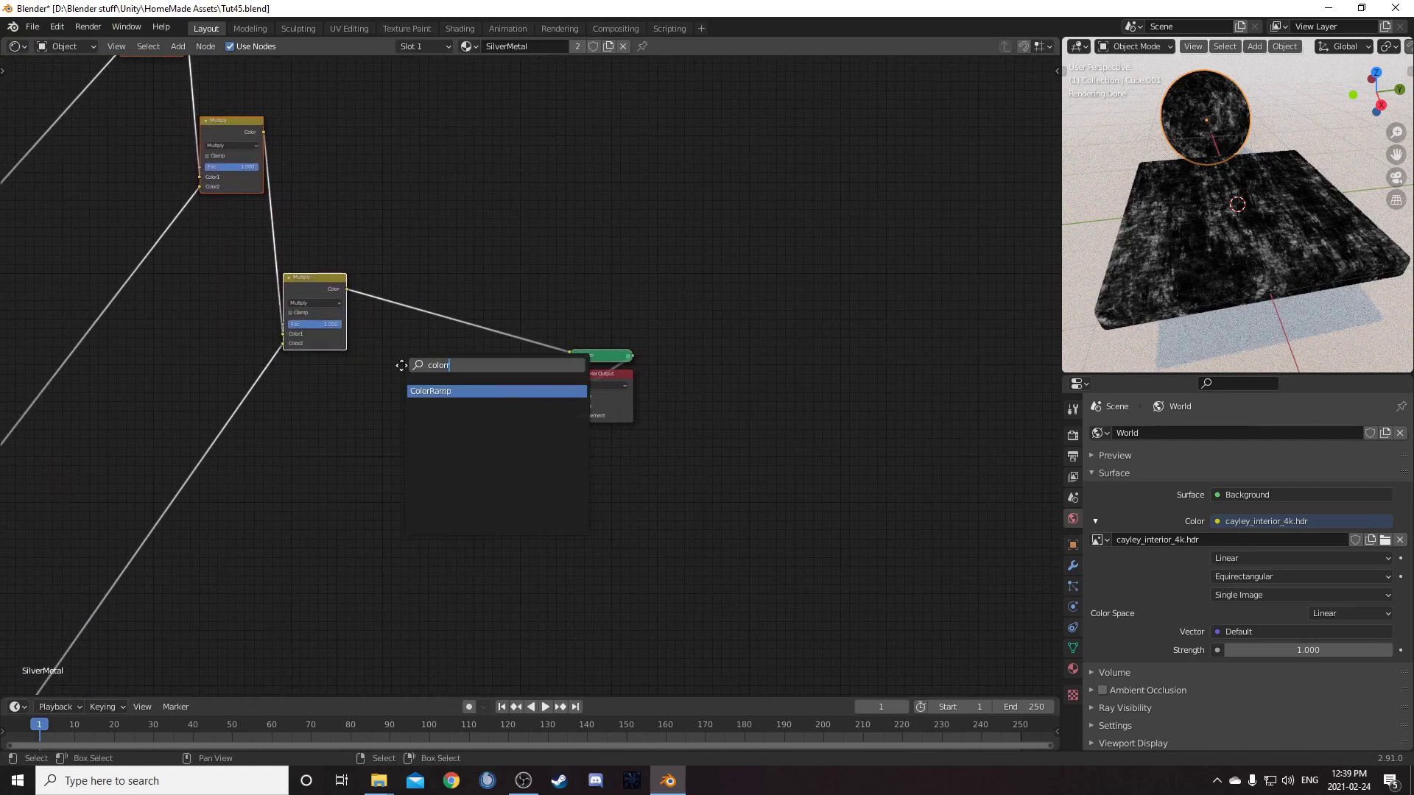
pyautogui.press('Return')
pyautogui.click(392, 230)
pyautogui.scroll(4, 451, 356)
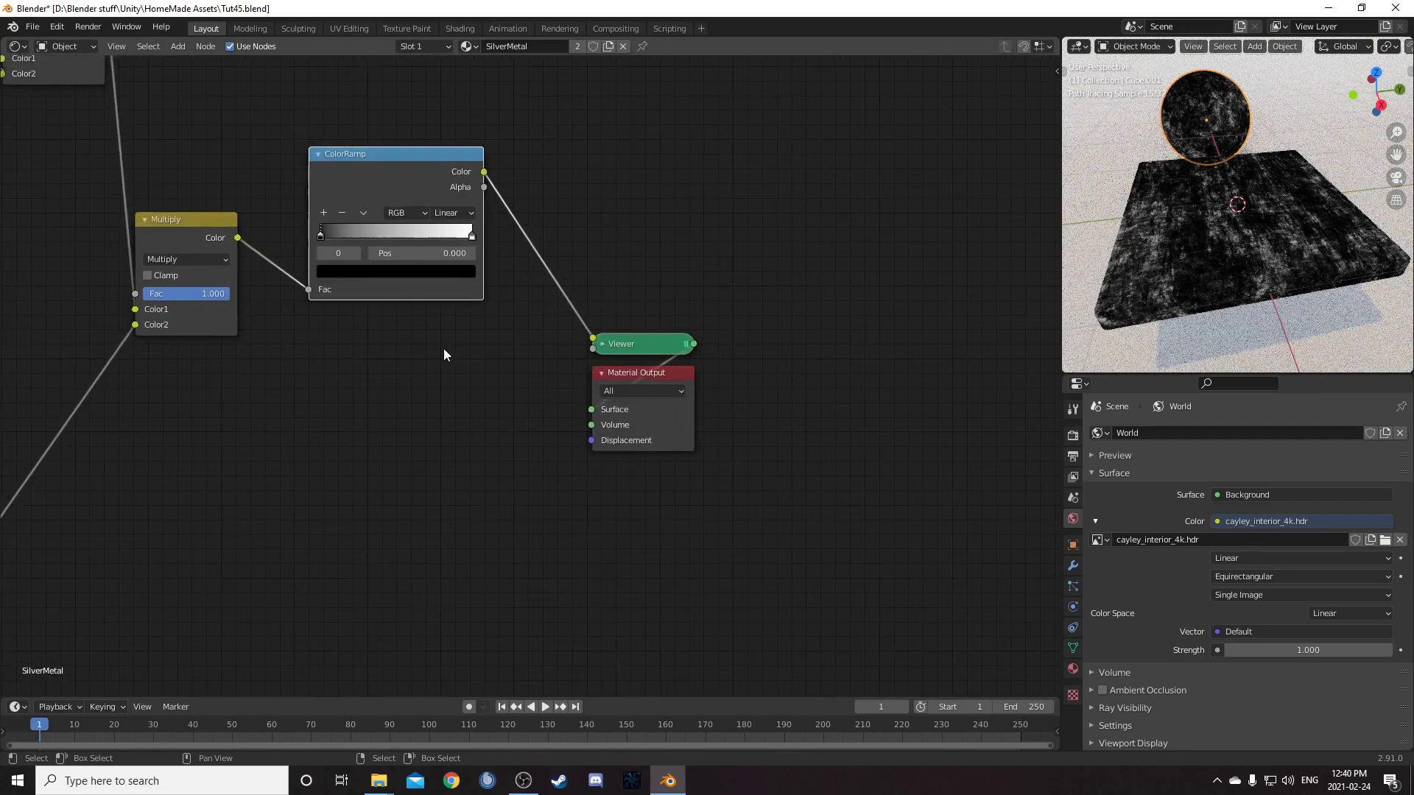
# Set the white stop of the new ColorRamp after the last Multiply node to position 0.2
pyautogui.moveTo(575, 371); pyautogui.dragTo(426, 374)
pyautogui.click(503, 390)
pyautogui.write('0.2')
pyautogui.press('Return')
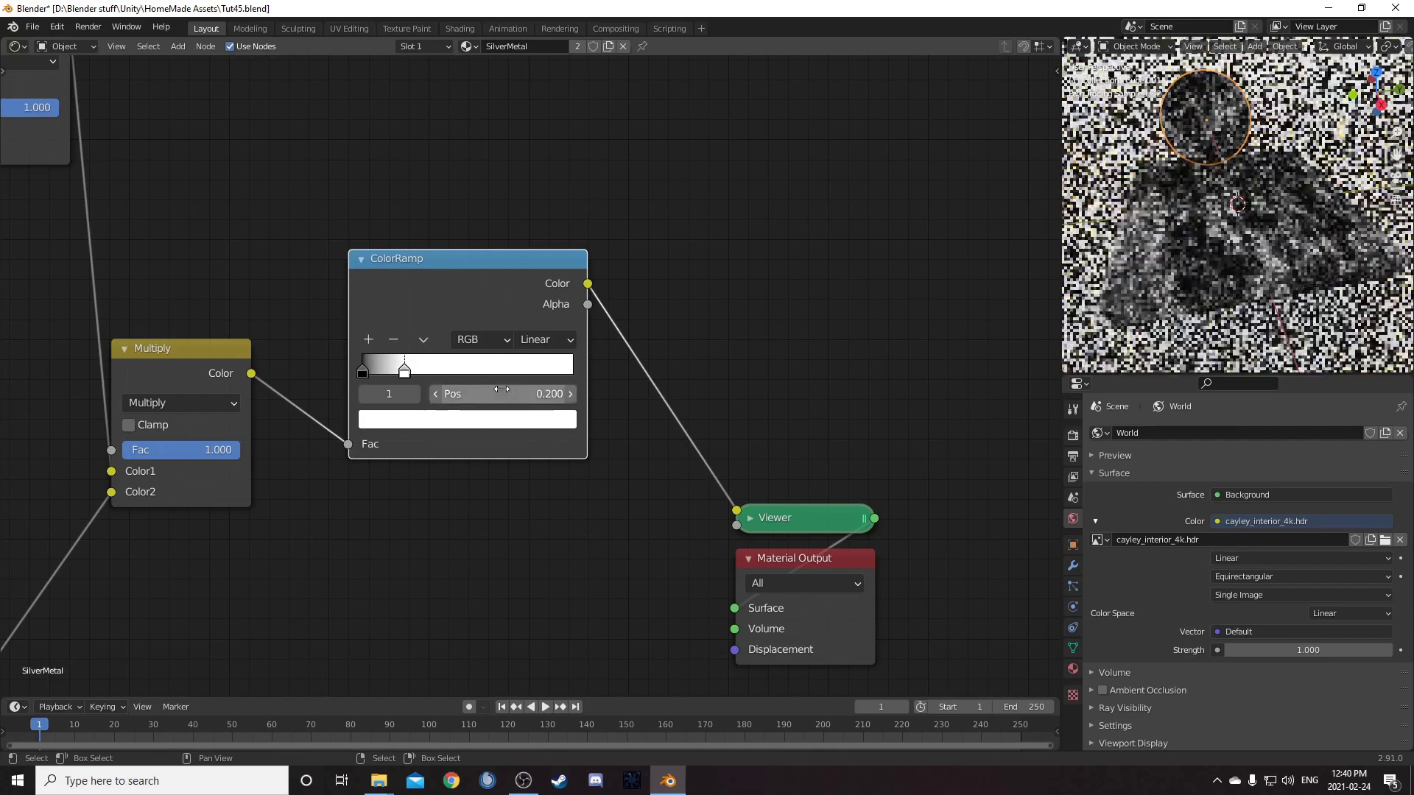
# Insert a second ColorRamp node on the link between the combined ColorRamp and the Viewer
pyautogui.scroll(-2, 477, 519)
pyautogui.moveTo(478, 514); pyautogui.dragTo(529, 512, button='middle')
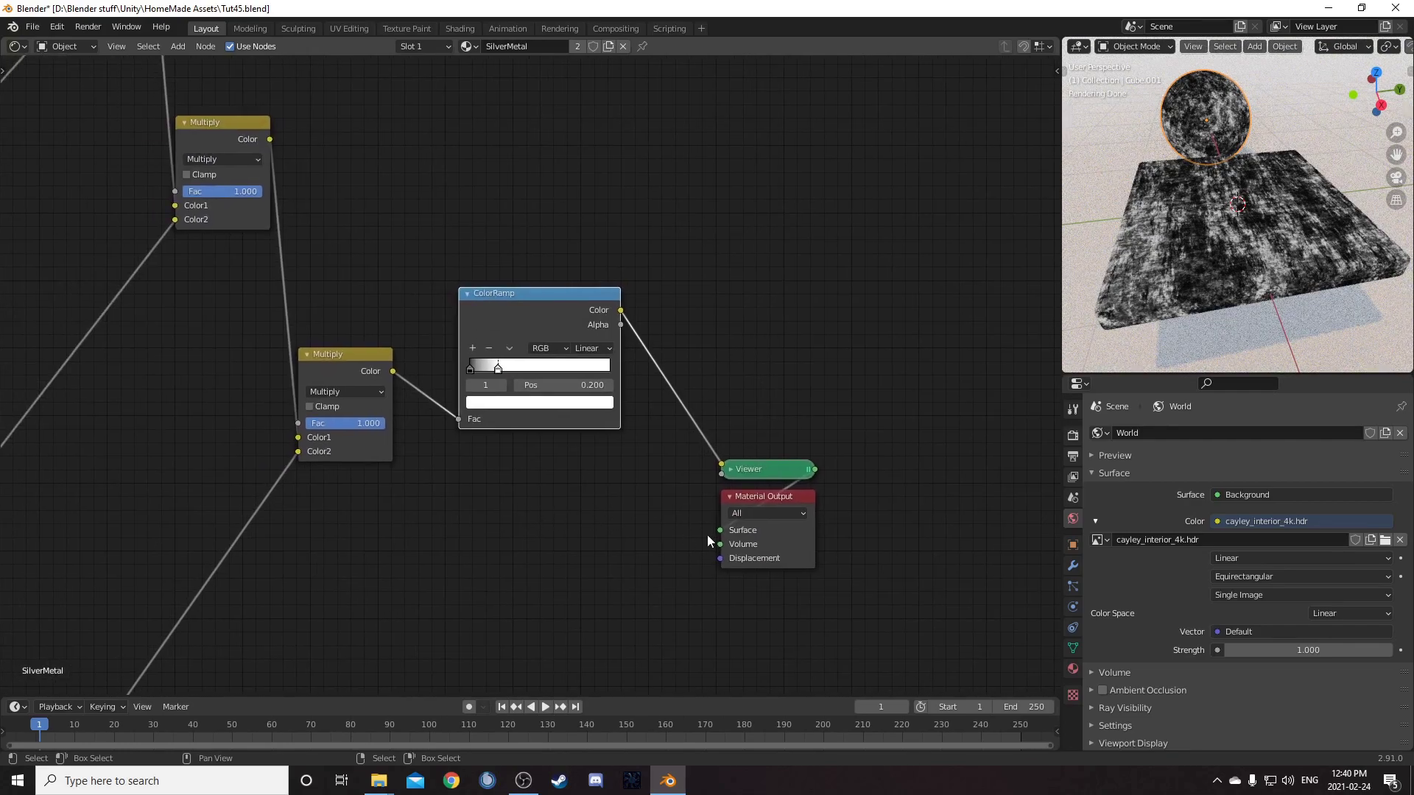
pyautogui.click(900, 564)
pyautogui.hotkey('shift', 'a')
pyautogui.click(902, 561)
pyautogui.write('colorr')
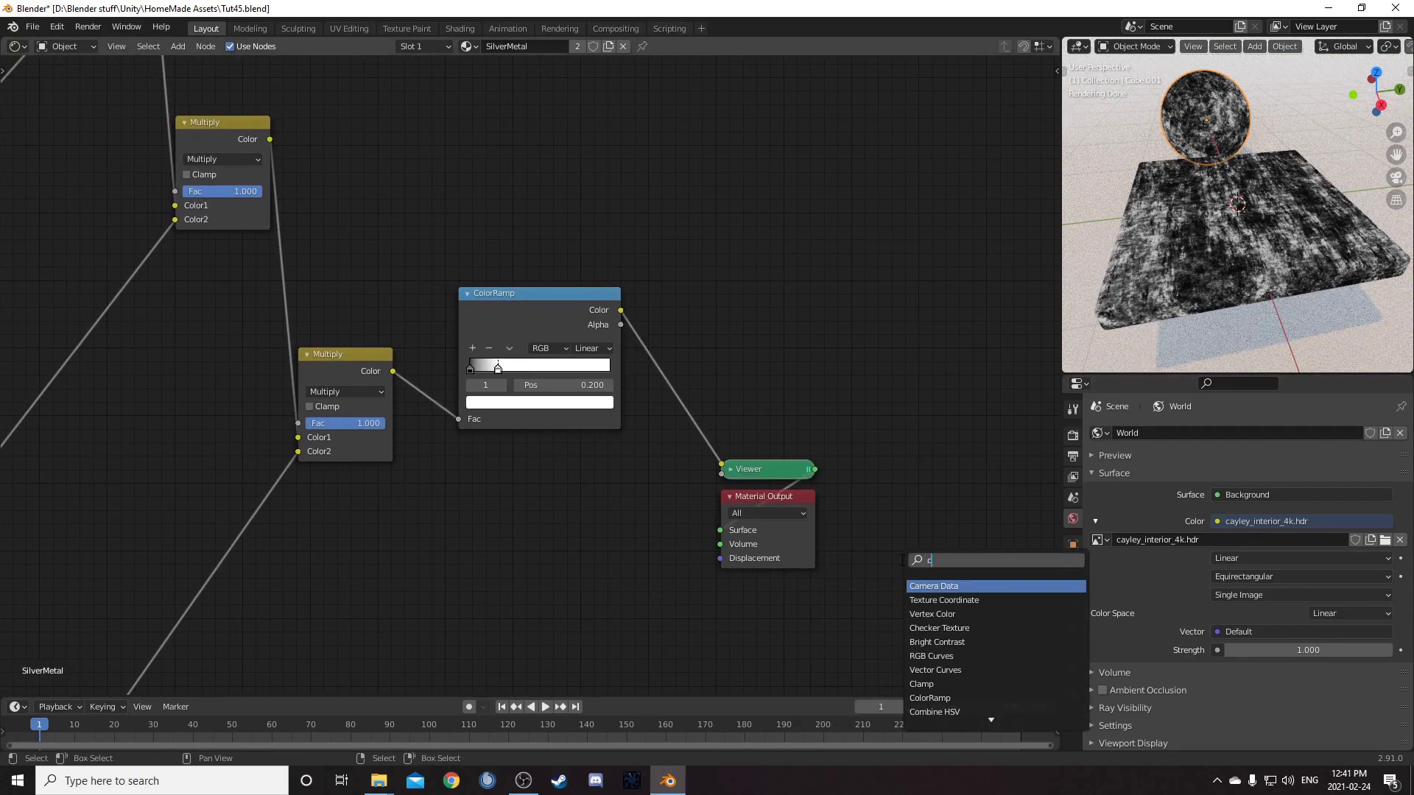
pyautogui.press('Return')
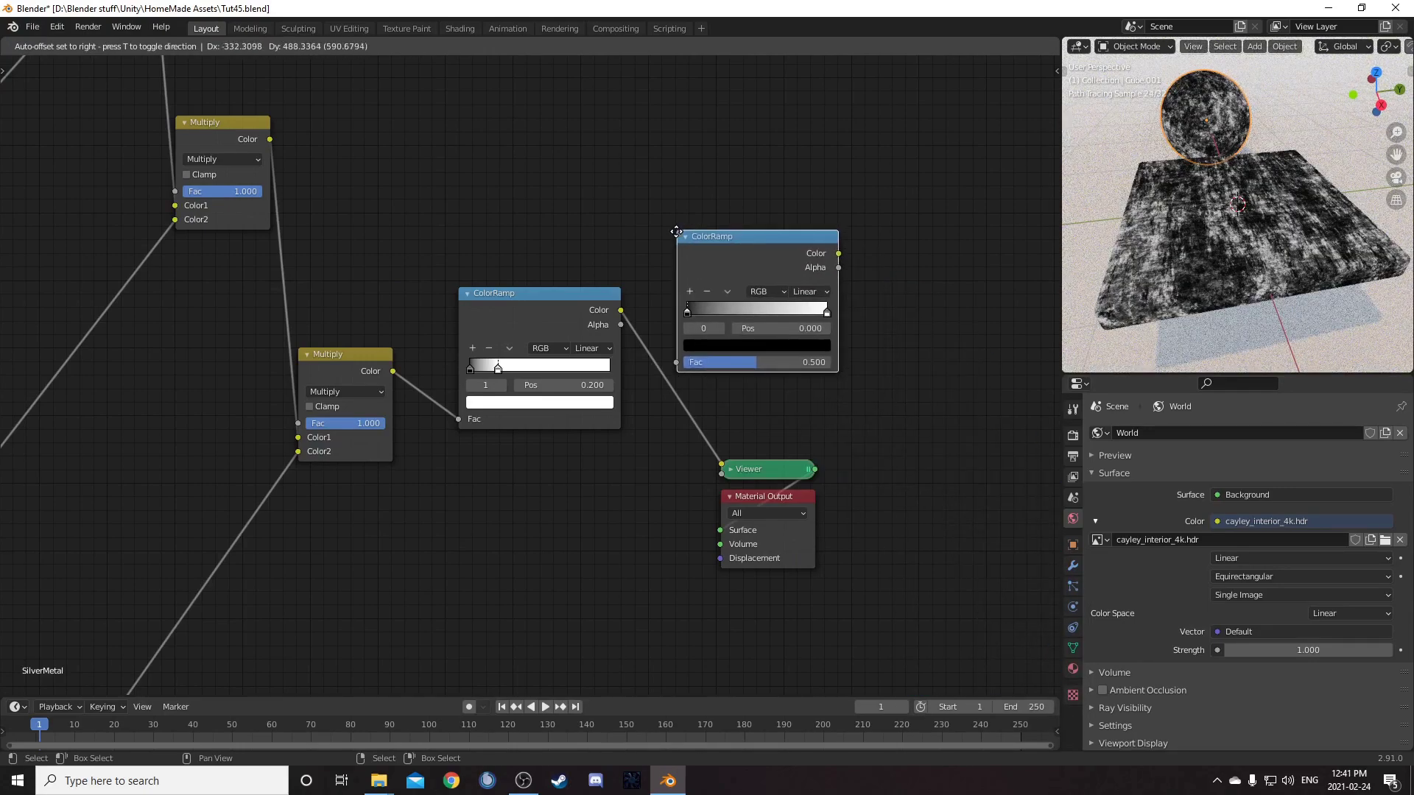
pyautogui.click(704, 237)
# Move the new ColorRamp up and shift the Viewer and Material Output nodes away to make room
pyautogui.scroll(-4, 910, 427)
pyautogui.moveTo(910, 427); pyautogui.dragTo(728, 491, button='middle')
pyautogui.press('g')
pyautogui.click(731, 267)
pyautogui.moveTo(640, 440); pyautogui.dragTo(992, 696)
pyautogui.press('g')
pyautogui.click(16, 391)
# Duplicate the new ColorRamp three times with its input link kept, placing the copies below one another
pyautogui.click(631, 136)
pyautogui.hotkey('ctrl', 'shift', 'd')
pyautogui.click(685, 361)
pyautogui.moveTo(686, 418); pyautogui.dragTo(680, 289, button='middle')
pyautogui.hotkey('ctrl', 'shift', 'd')
pyautogui.click(695, 463)
pyautogui.moveTo(710, 525); pyautogui.dragTo(728, 414, button='middle')
pyautogui.hotkey('ctrl', 'shift', 'd')
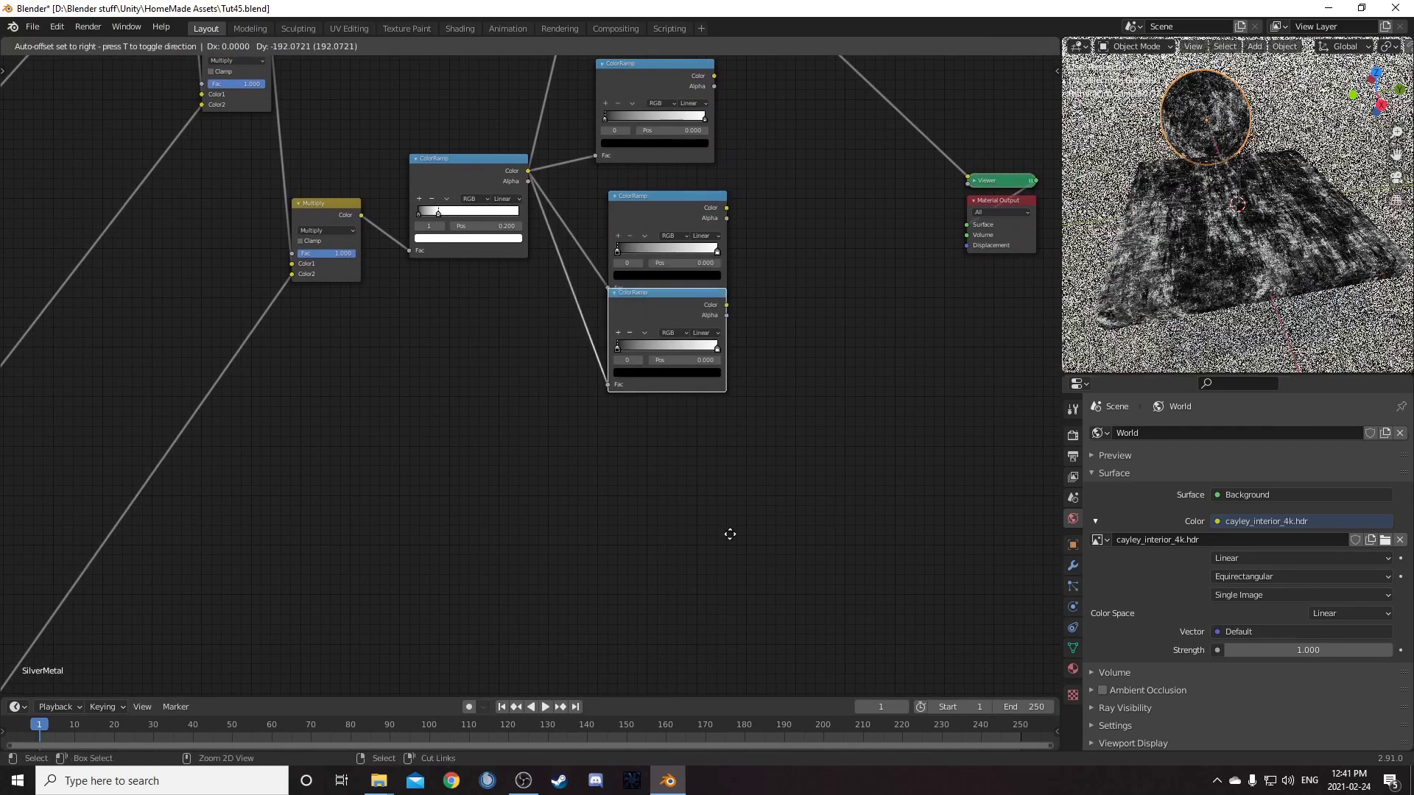
pyautogui.click(728, 605)
# Arrange the four parallel ColorRamp nodes into an evenly spaced vertical column
pyautogui.moveTo(794, 214); pyautogui.dragTo(723, 503, button='middle')
pyautogui.scroll(-2, 723, 506)
pyautogui.moveTo(554, 236); pyautogui.dragTo(613, 190)
pyautogui.moveTo(570, 361); pyautogui.dragTo(605, 336)
pyautogui.moveTo(620, 210); pyautogui.dragTo(592, 178)
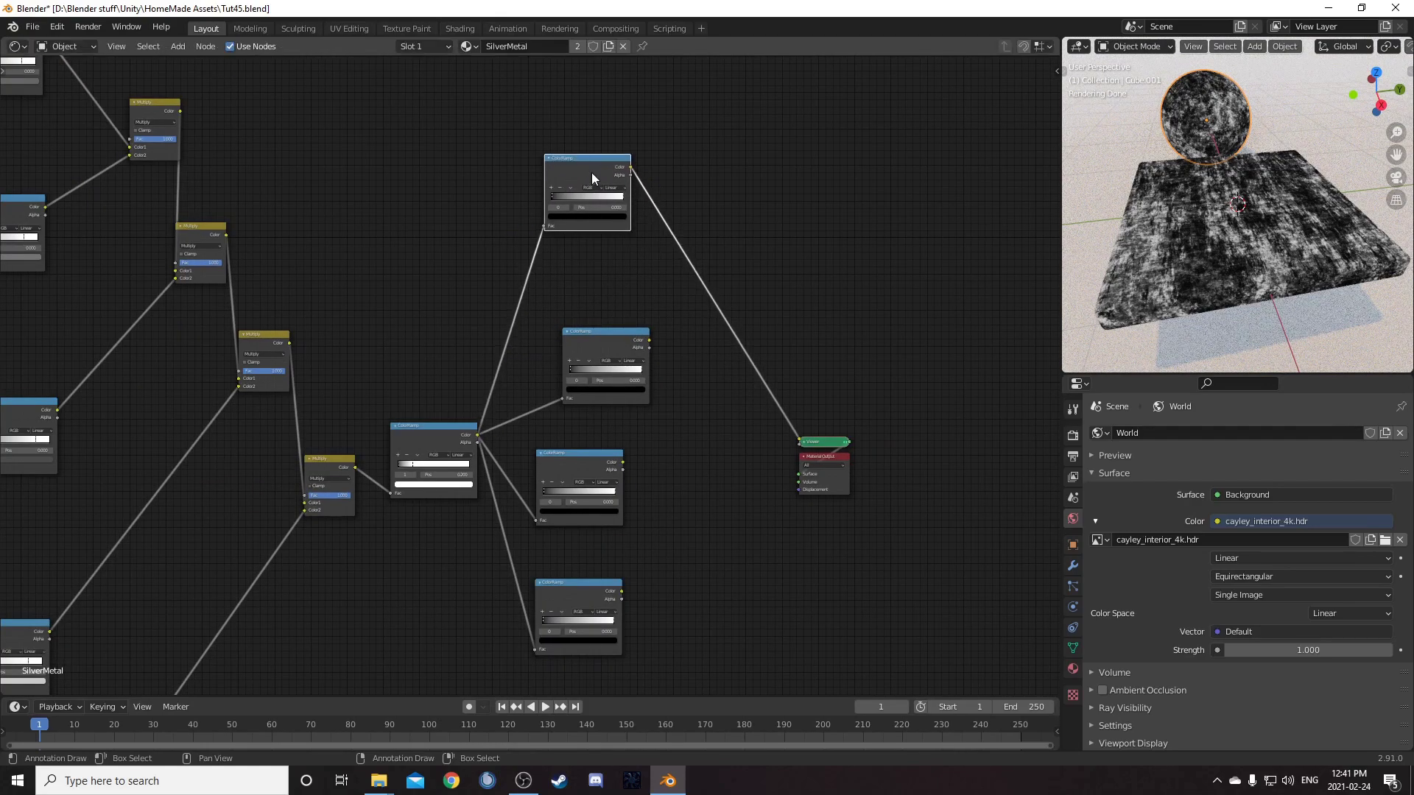
pyautogui.moveTo(605, 333); pyautogui.dragTo(585, 311)
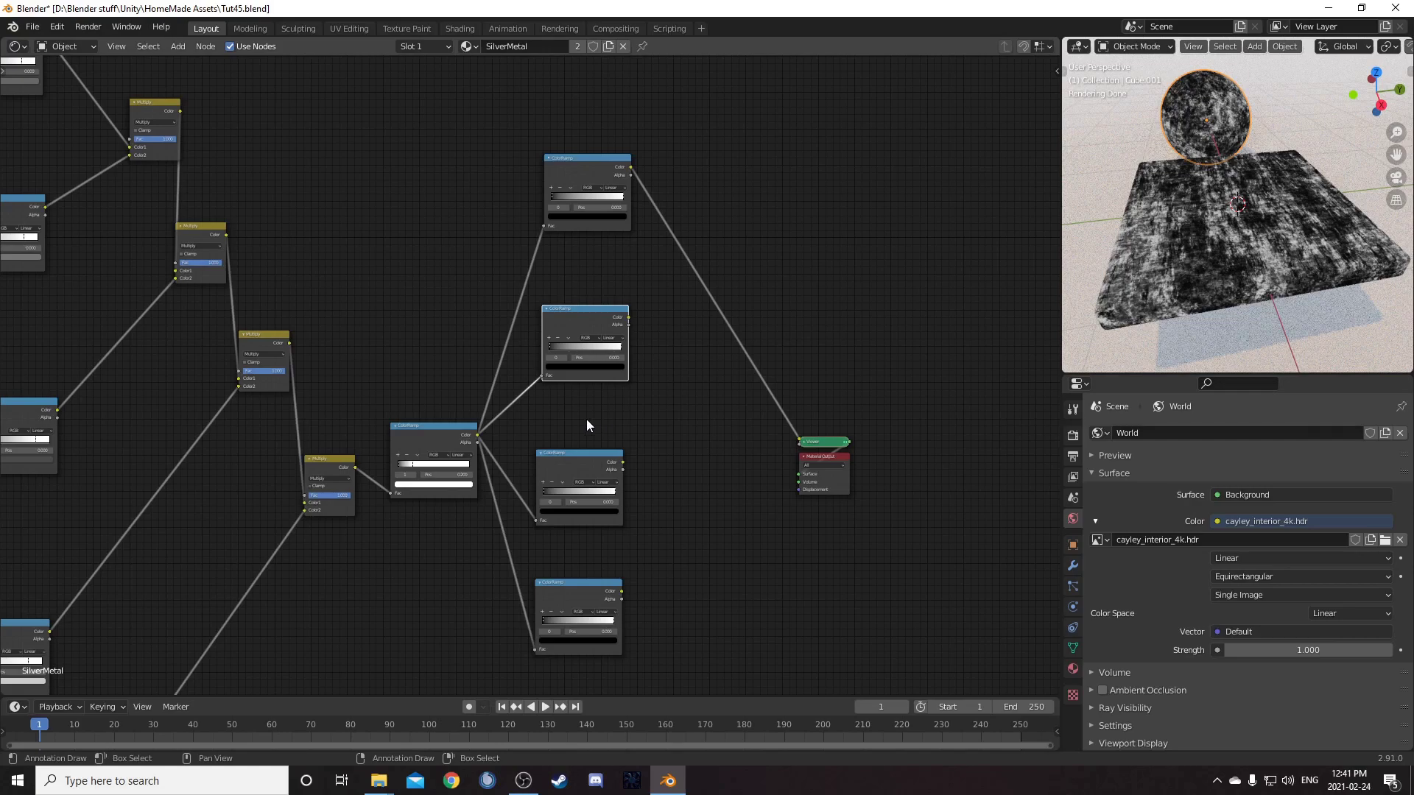
pyautogui.scroll(2, 576, 426)
pyautogui.moveTo(564, 424); pyautogui.dragTo(531, 351, button='middle')
pyautogui.moveTo(532, 393); pyautogui.dragTo(541, 386)
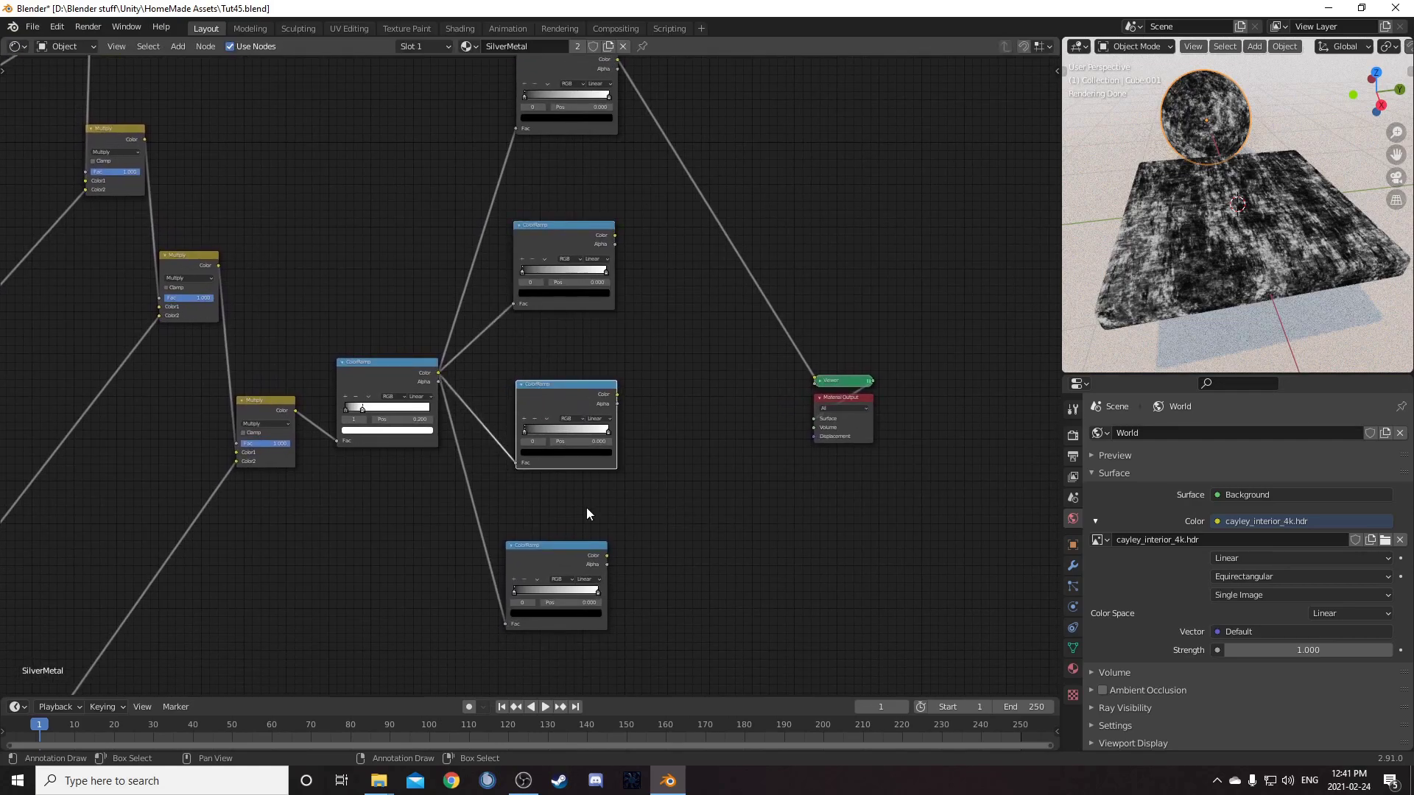
pyautogui.moveTo(586, 506); pyautogui.dragTo(560, 441, button='middle')
pyautogui.moveTo(545, 529); pyautogui.dragTo(550, 531)
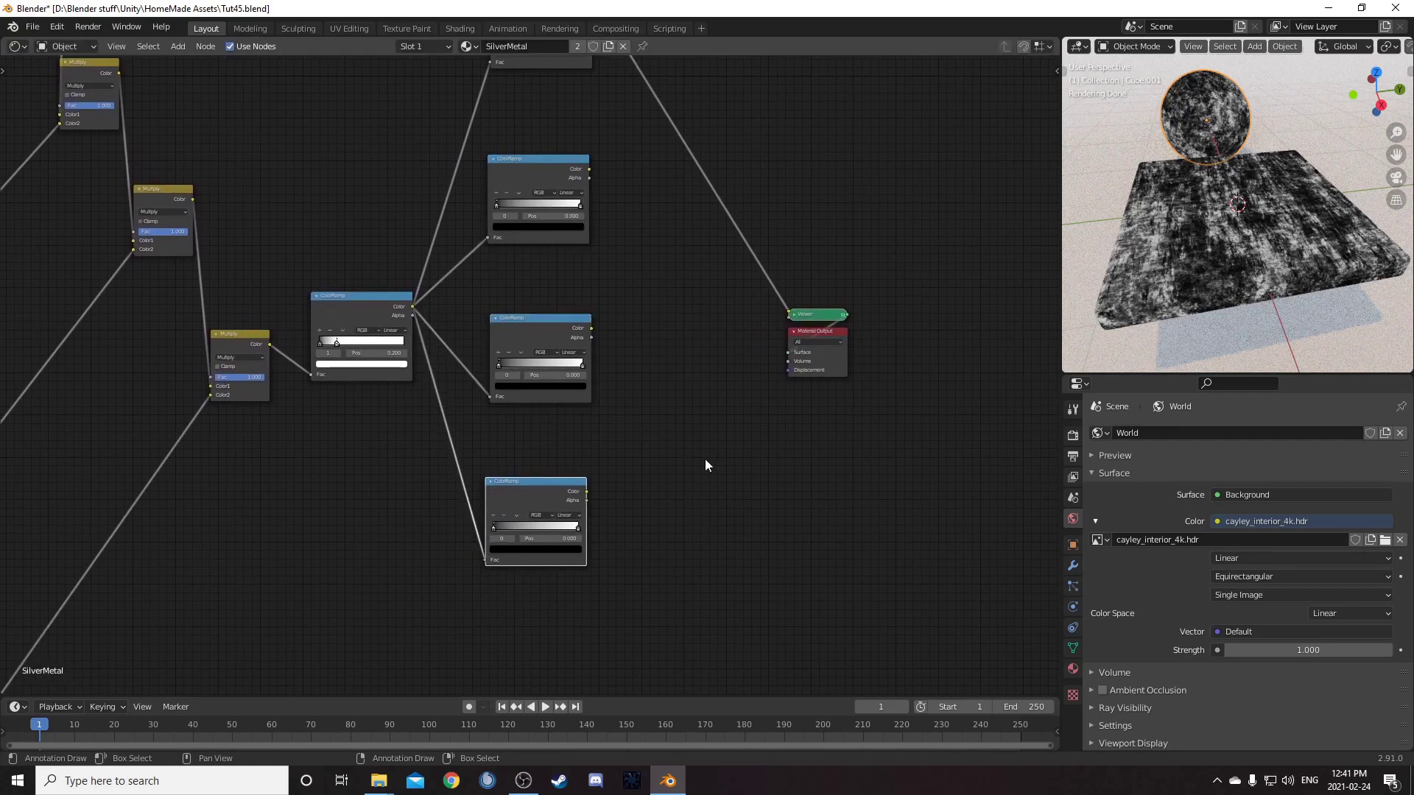
# Insert the Principled BSDF after the topmost ColorRamp, feeding Base Color, and connect it directly to the Material Output
pyautogui.scroll(-6, 604, 479)
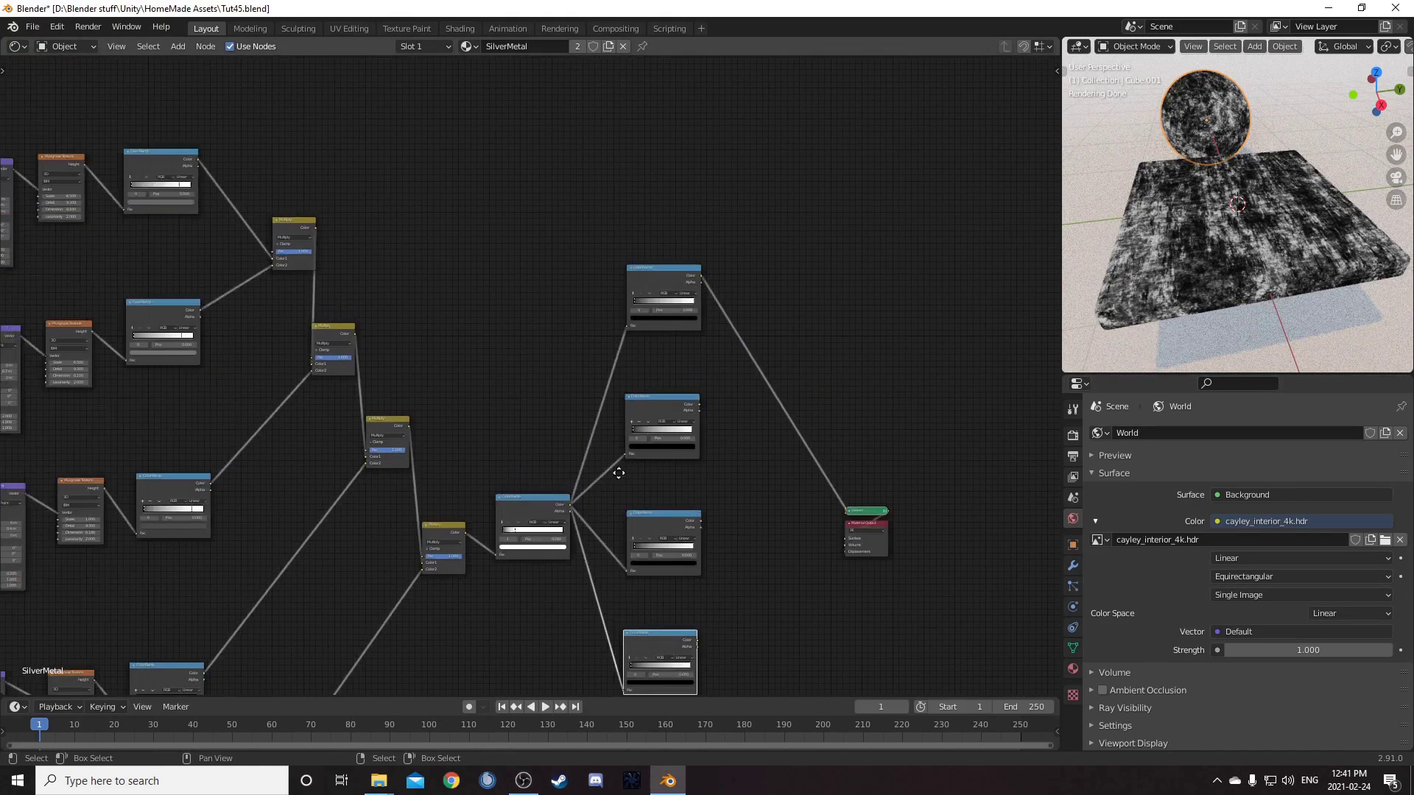
pyautogui.click(345, 165)
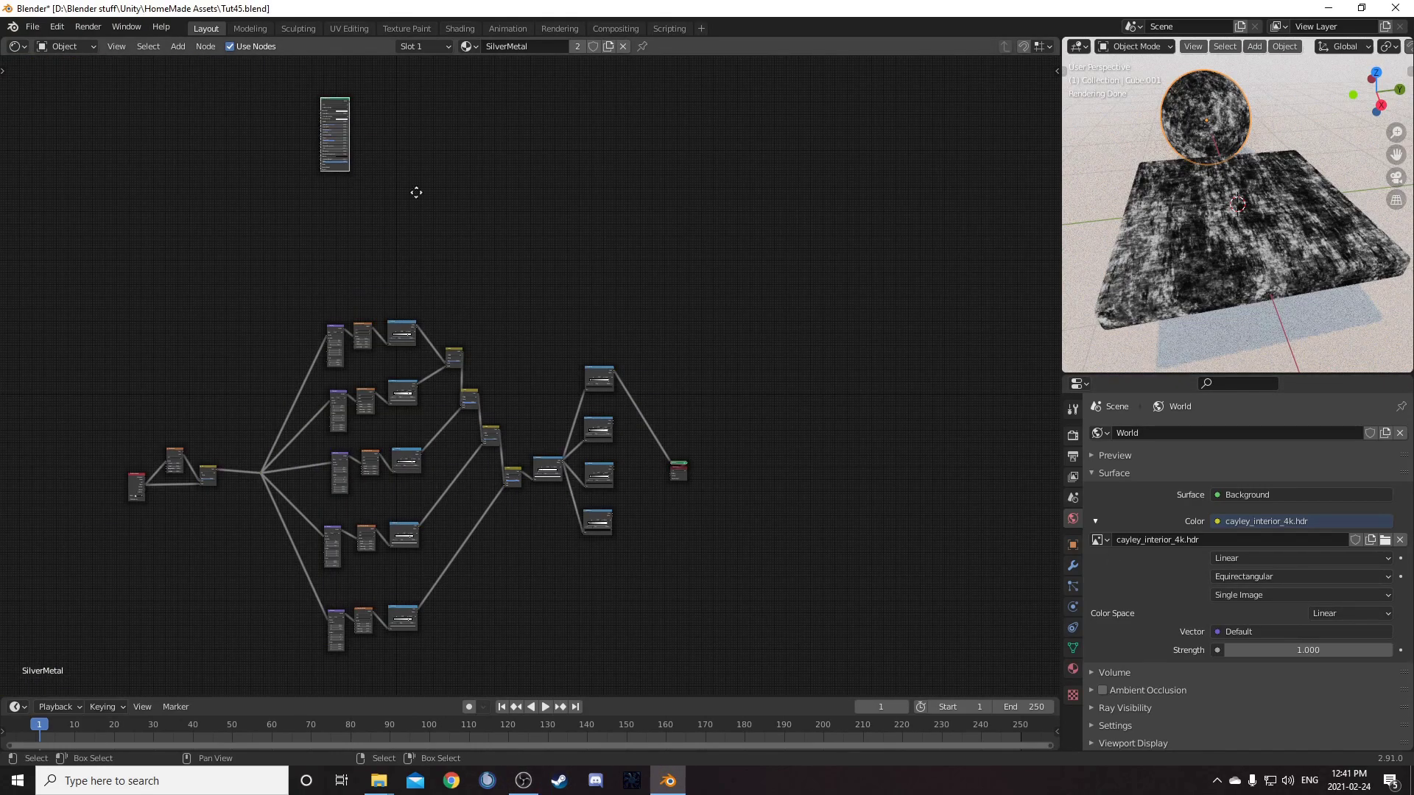
pyautogui.press('g')
pyautogui.click(690, 451)
pyautogui.scroll(3, 732, 448)
pyautogui.scroll(1, 732, 448)
pyautogui.moveTo(829, 464); pyautogui.dragTo(656, 286, button='middle')
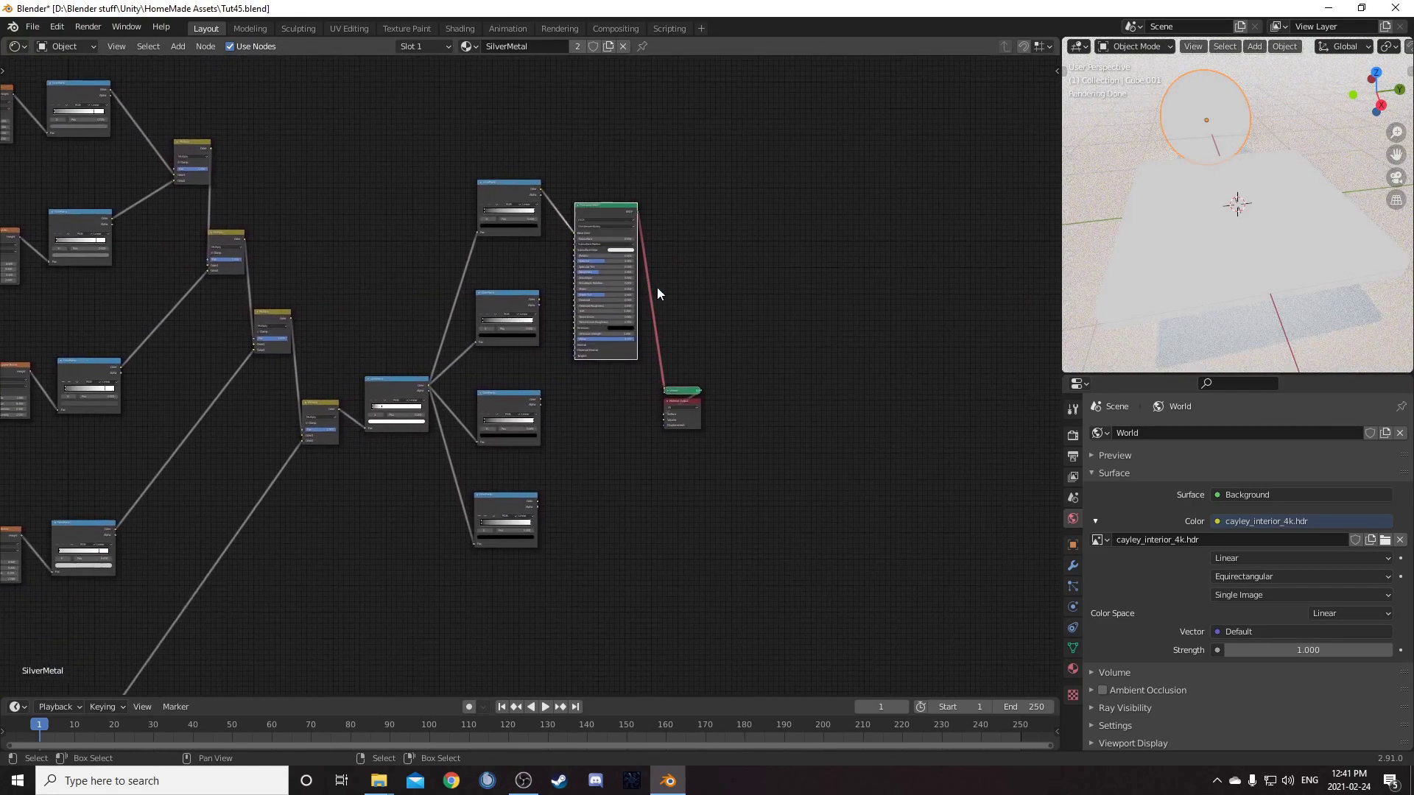
pyautogui.scroll(5, 652, 265)
pyautogui.keyDown('ctrl'); pyautogui.keyDown('shift'); pyautogui.click(636, 128); pyautogui.keyUp('shift'); pyautogui.keyUp('ctrl')
# Move the Material Output and the Principled BSDF farther away from the ColorRamp column
pyautogui.moveTo(737, 386); pyautogui.dragTo(828, 488)
pyautogui.press('g')
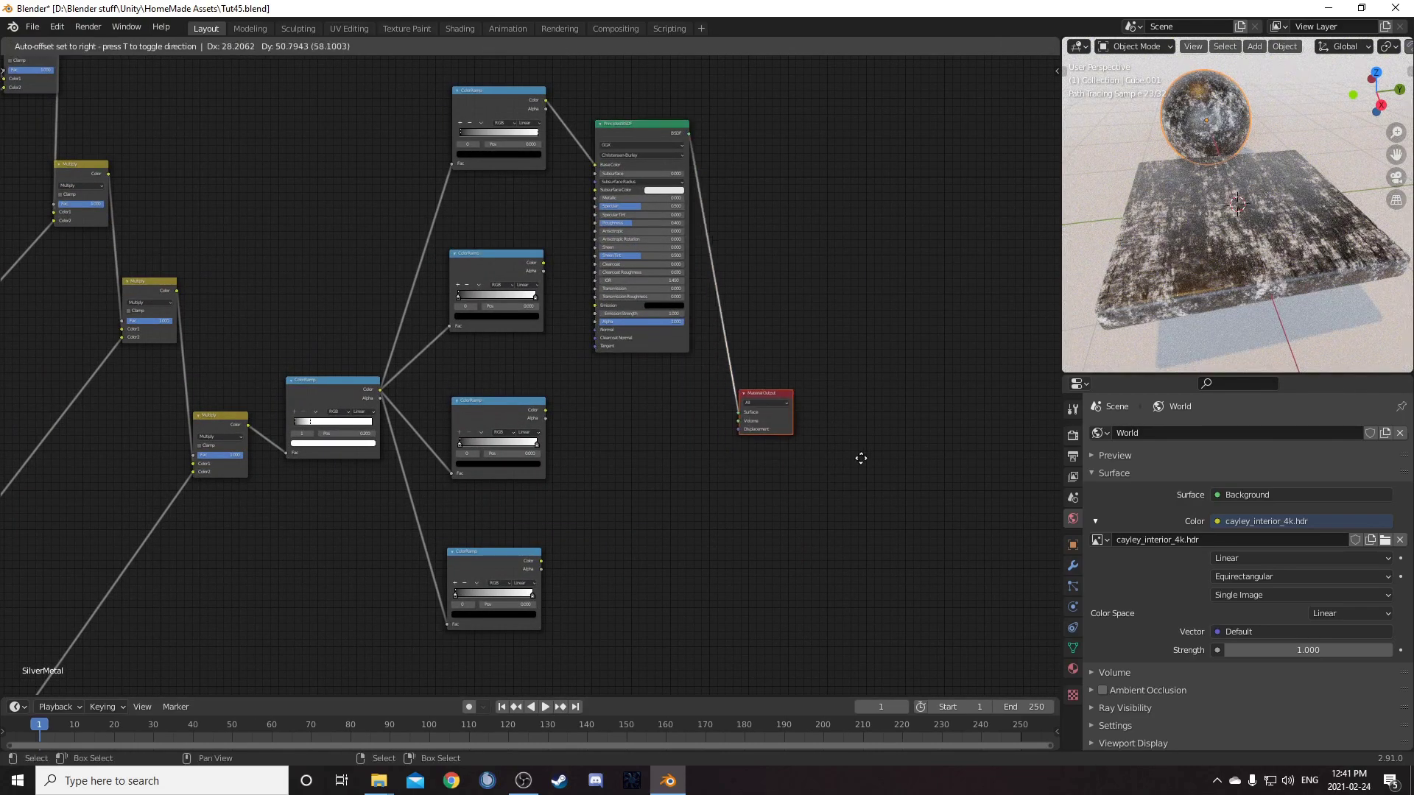
pyautogui.click(961, 437)
pyautogui.moveTo(647, 125); pyautogui.dragTo(721, 175)
# Connect the second ColorRamp's Color to Metallic and the third's to Roughness on the Principled BSDF
pyautogui.scroll(1, 663, 276)
pyautogui.scroll(2, 663, 277)
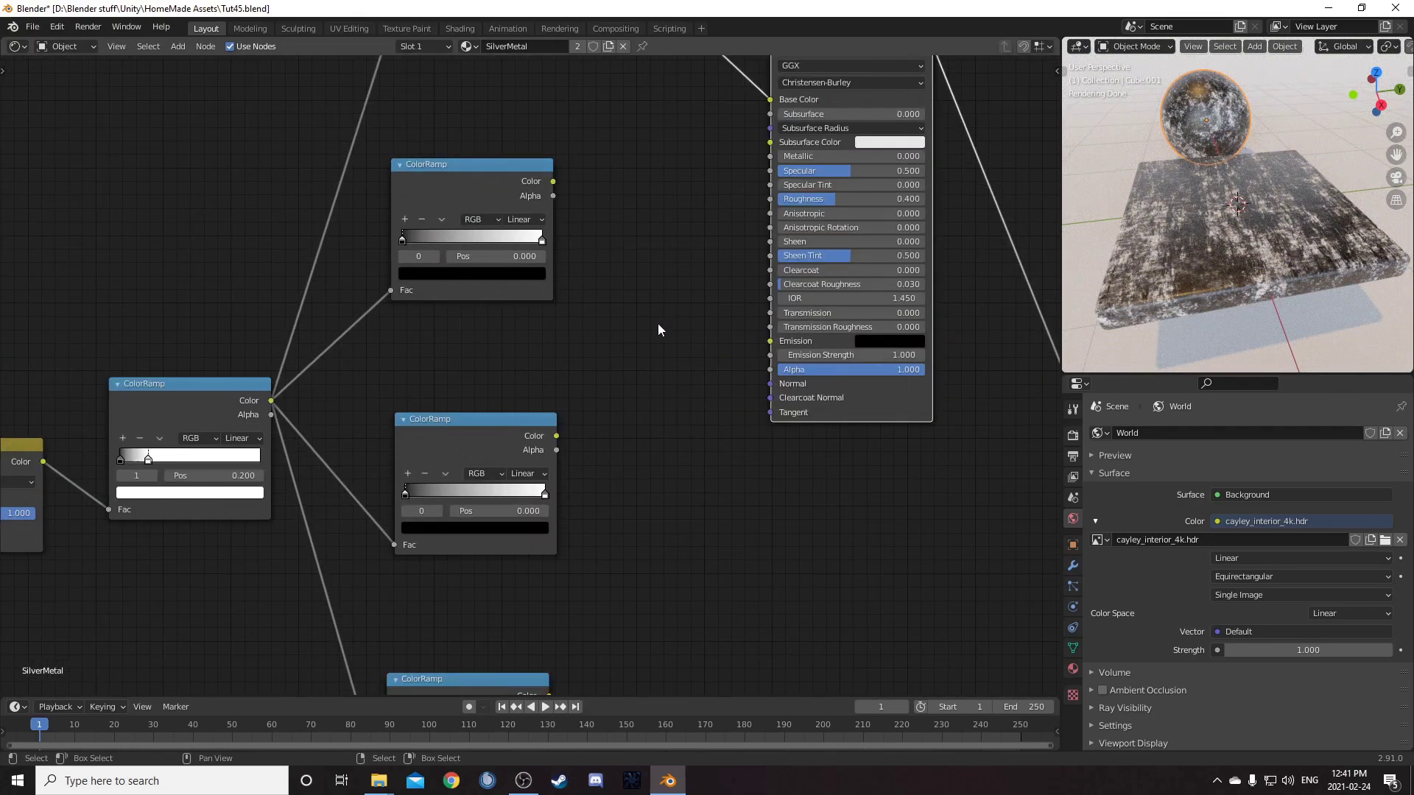
pyautogui.moveTo(660, 324); pyautogui.dragTo(586, 434, button='middle')
pyautogui.moveTo(473, 287); pyautogui.dragTo(688, 263)
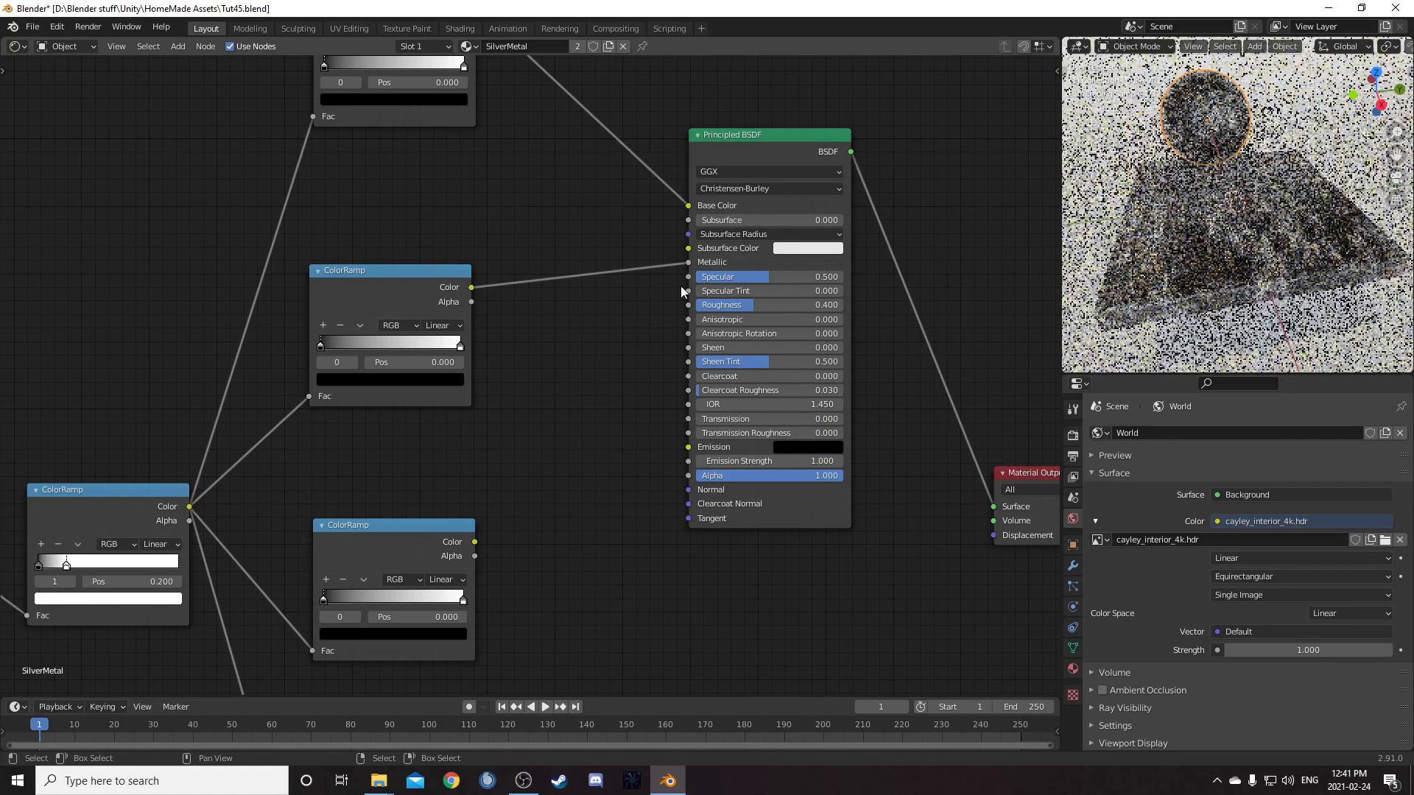
pyautogui.scroll(-1, 525, 373)
pyautogui.moveTo(488, 508); pyautogui.dragTo(657, 320)
# Add a Bump node between the lowest ColorRamp and the Principled BSDF
pyautogui.scroll(-1, 660, 564)
pyautogui.scroll(-1, 660, 564)
pyautogui.moveTo(660, 564); pyautogui.dragTo(700, 387, button='middle')
pyautogui.hotkey('shift', 'a')
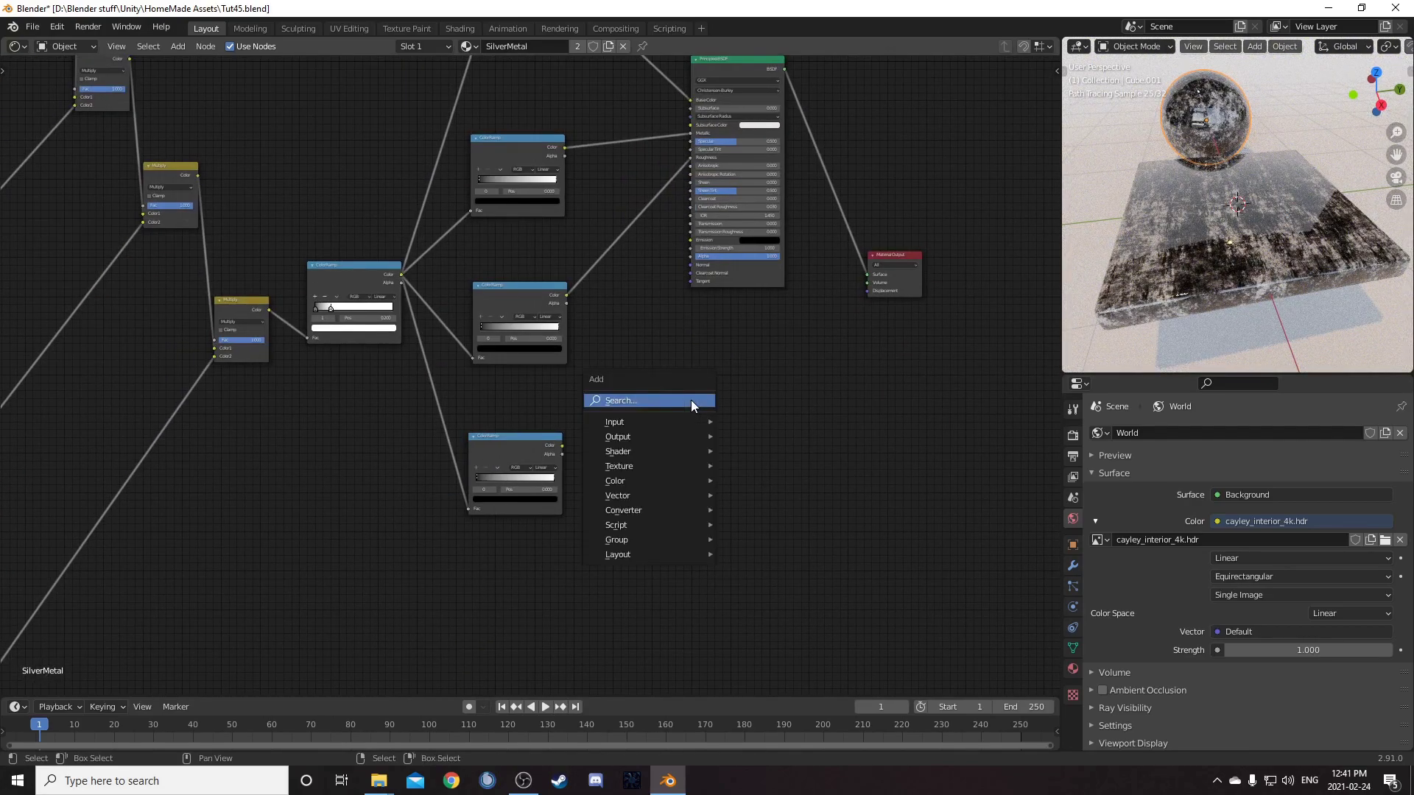
pyautogui.click(691, 400)
pyautogui.write('bump')
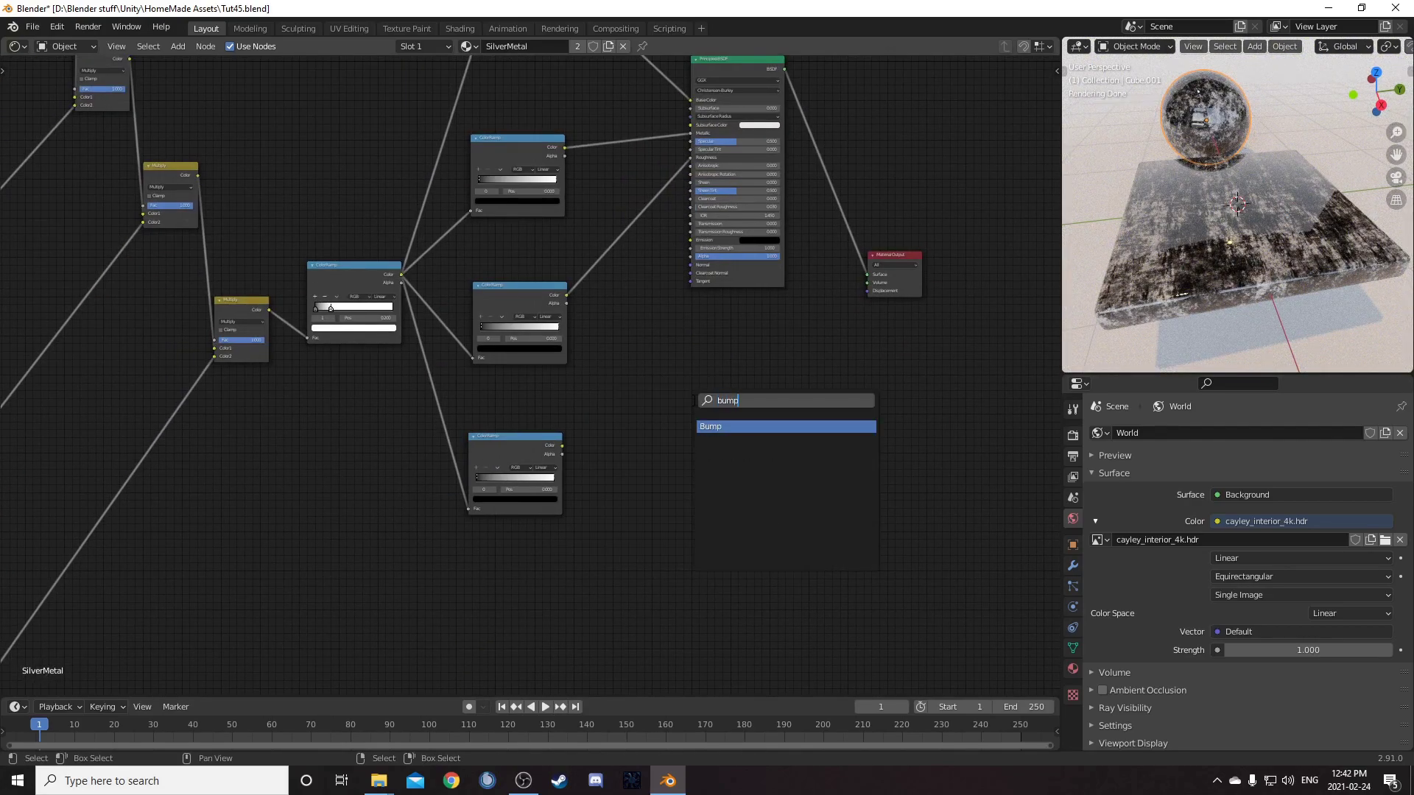
pyautogui.press('Return')
pyautogui.click(604, 352)
pyautogui.scroll(4, 594, 272)
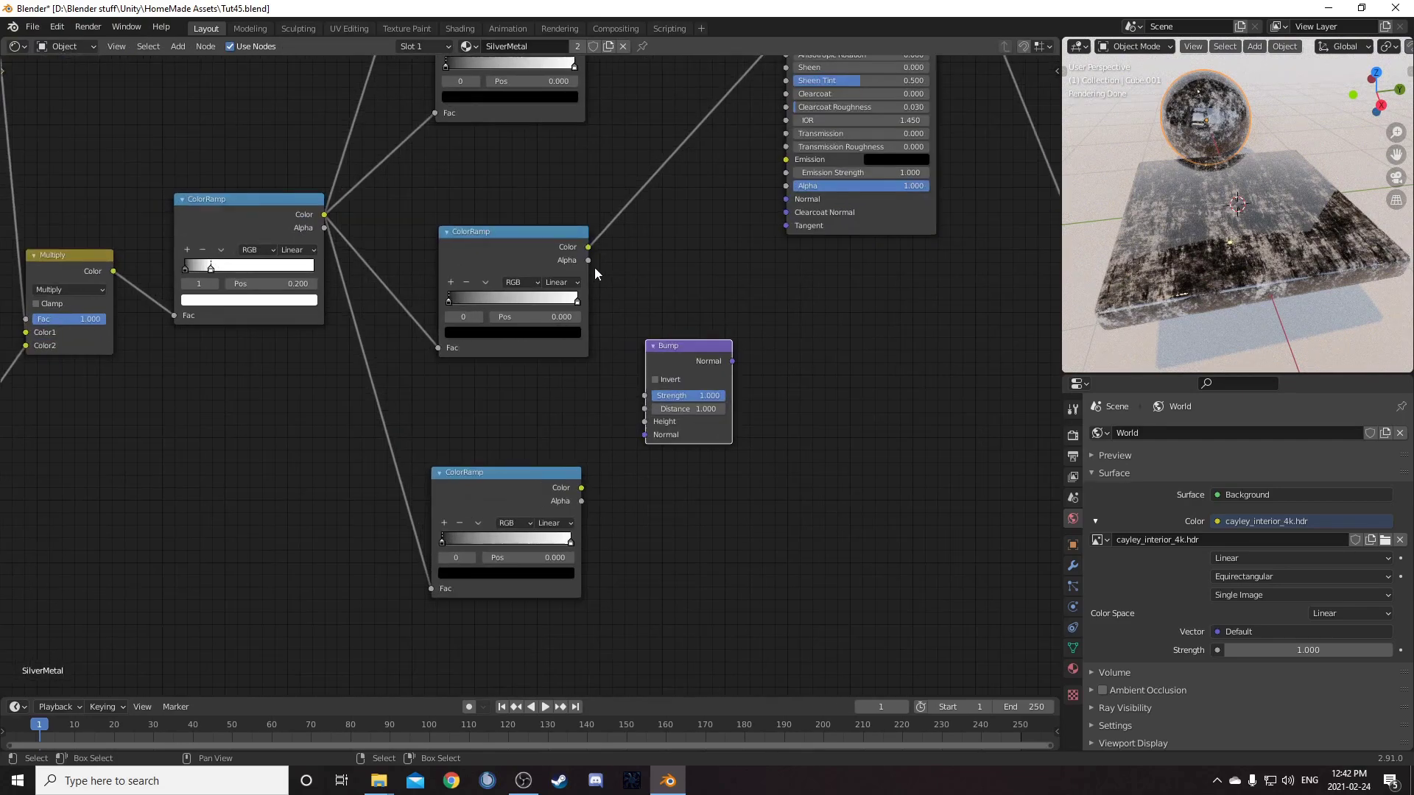
# Connect the fourth ColorRamp's Color to the Bump Height and the Bump Normal to the Principled BSDF's Normal
pyautogui.moveTo(606, 544); pyautogui.dragTo(699, 446)
pyautogui.scroll(-4, 907, 421)
pyautogui.moveTo(906, 425); pyautogui.dragTo(814, 518, button='middle')
pyautogui.moveTo(657, 454); pyautogui.dragTo(714, 277)
# Set the black stop of the ColorRamp feeding Bump to position 0.64 and its colour value to 0.55
pyautogui.scroll(4, 490, 369)
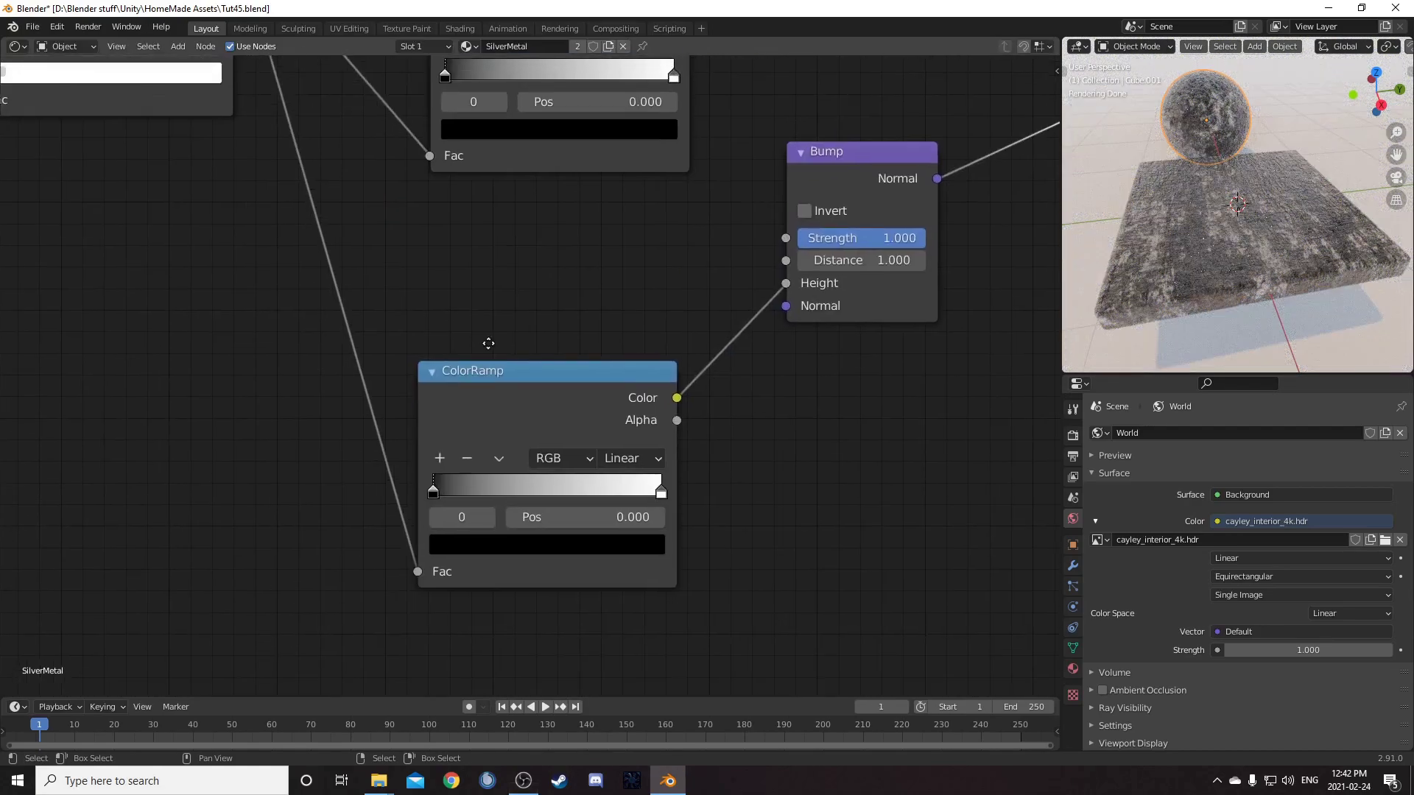
pyautogui.click(592, 480)
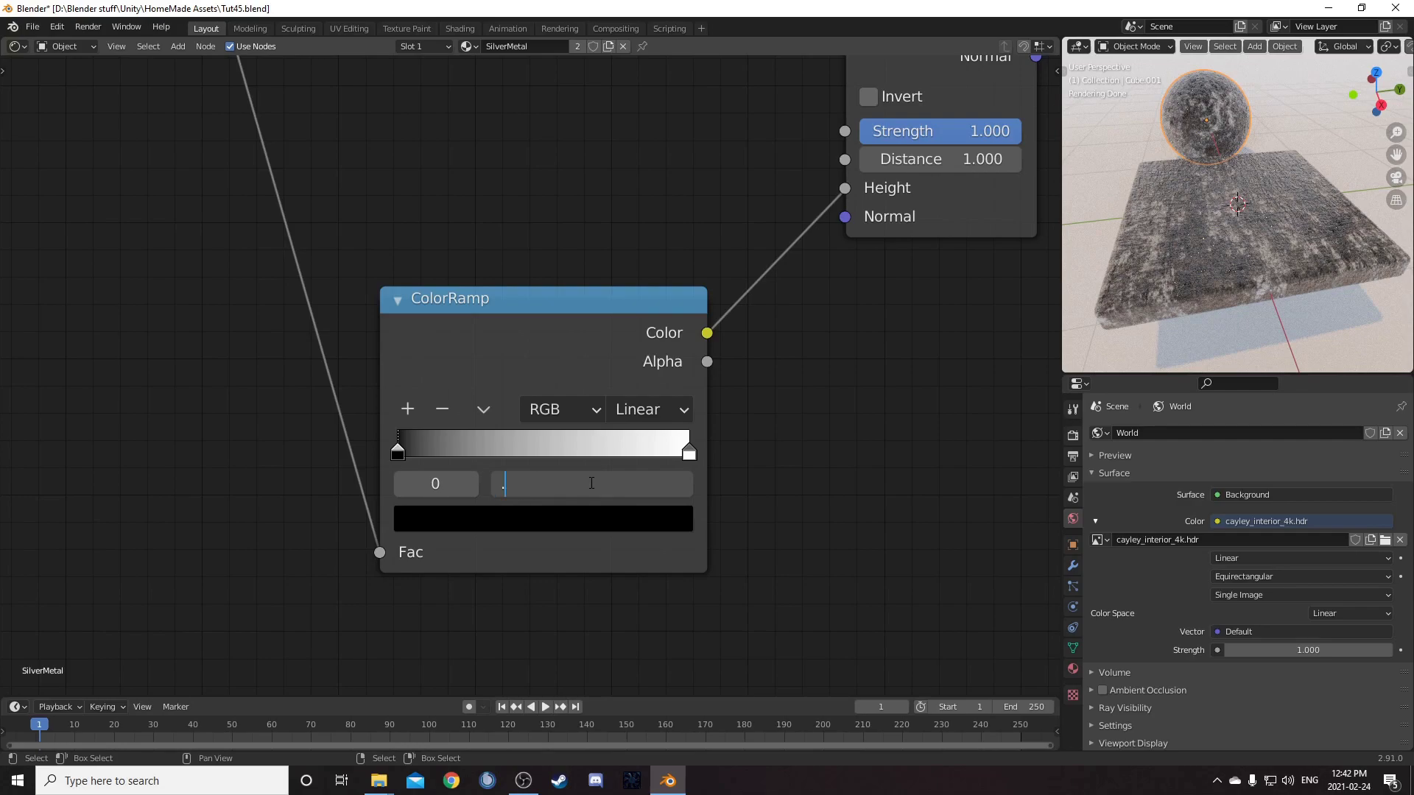
pyautogui.press('Return')
pyautogui.click(496, 514)
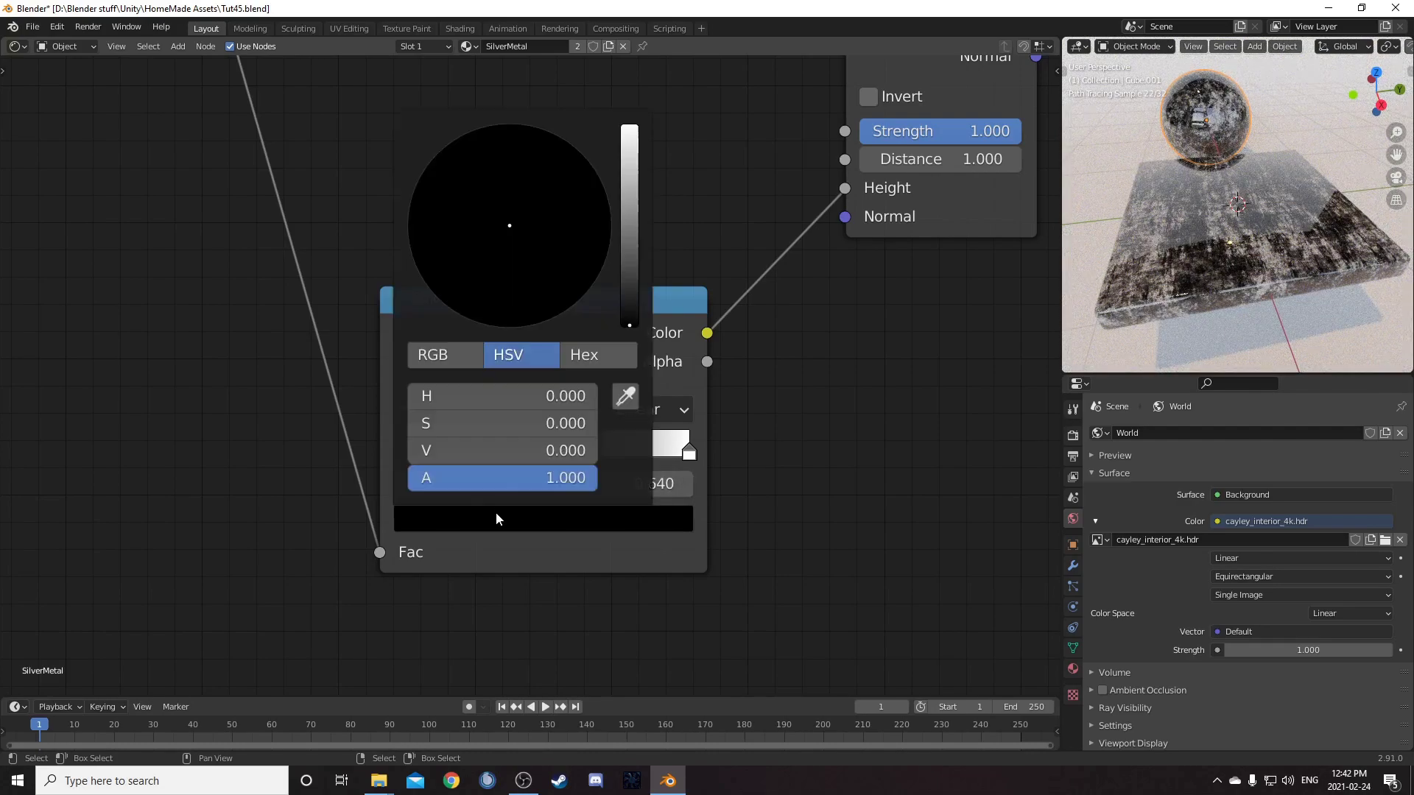
pyautogui.click(520, 447)
pyautogui.write('.55')
pyautogui.press('Return')
# Set the Bump node's Strength to 0.8
pyautogui.scroll(-5, 891, 122)
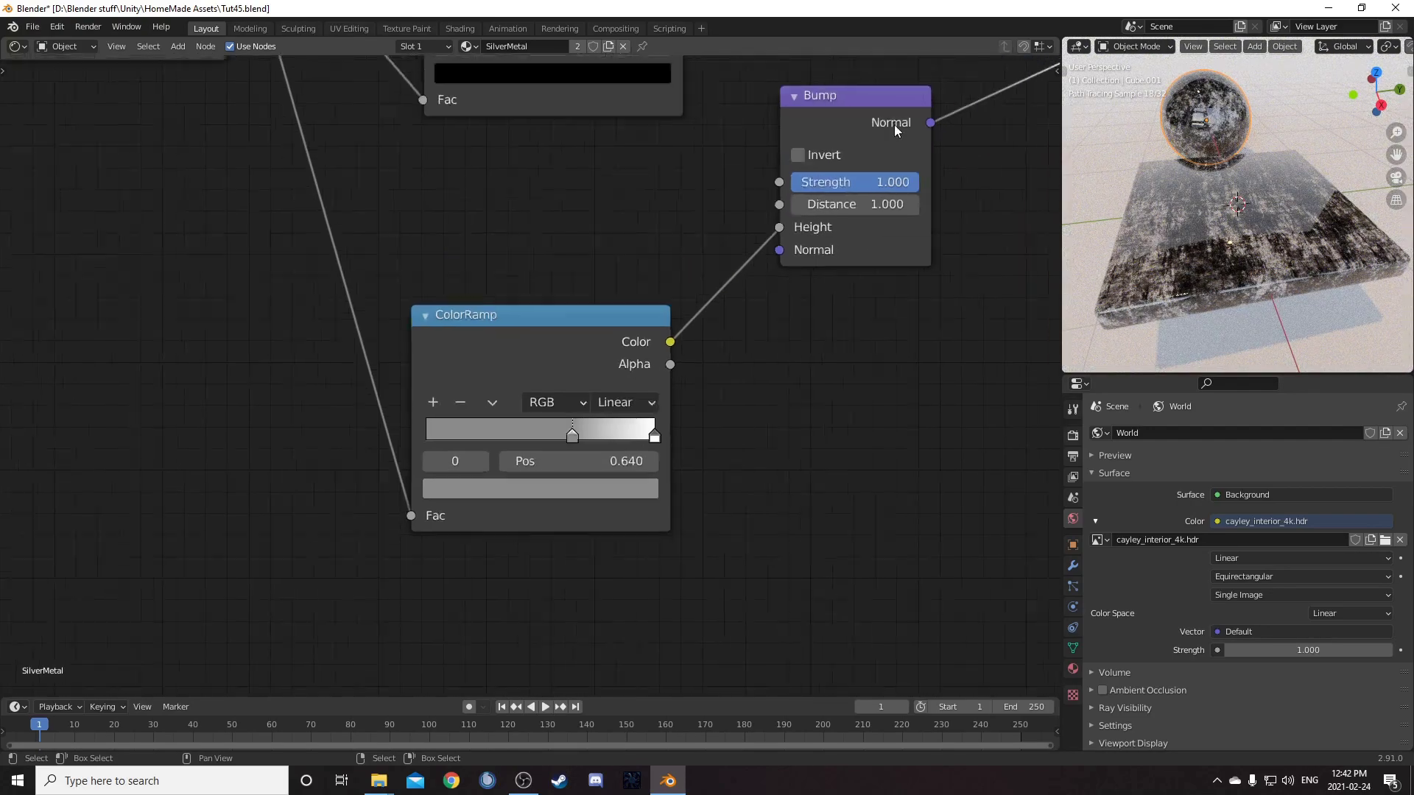
pyautogui.moveTo(864, 307); pyautogui.dragTo(754, 432, button='middle')
pyautogui.scroll(2, 773, 368)
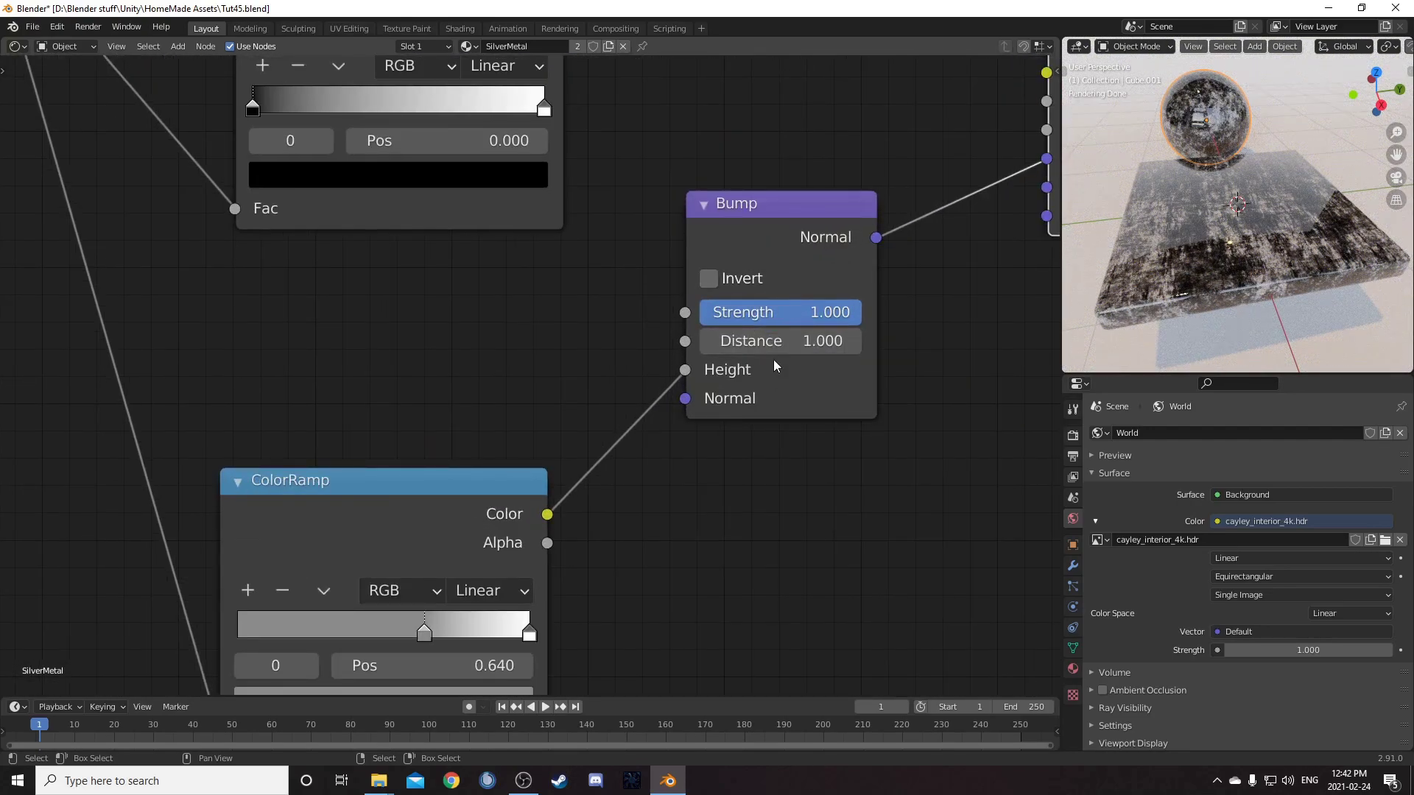
pyautogui.click(786, 303)
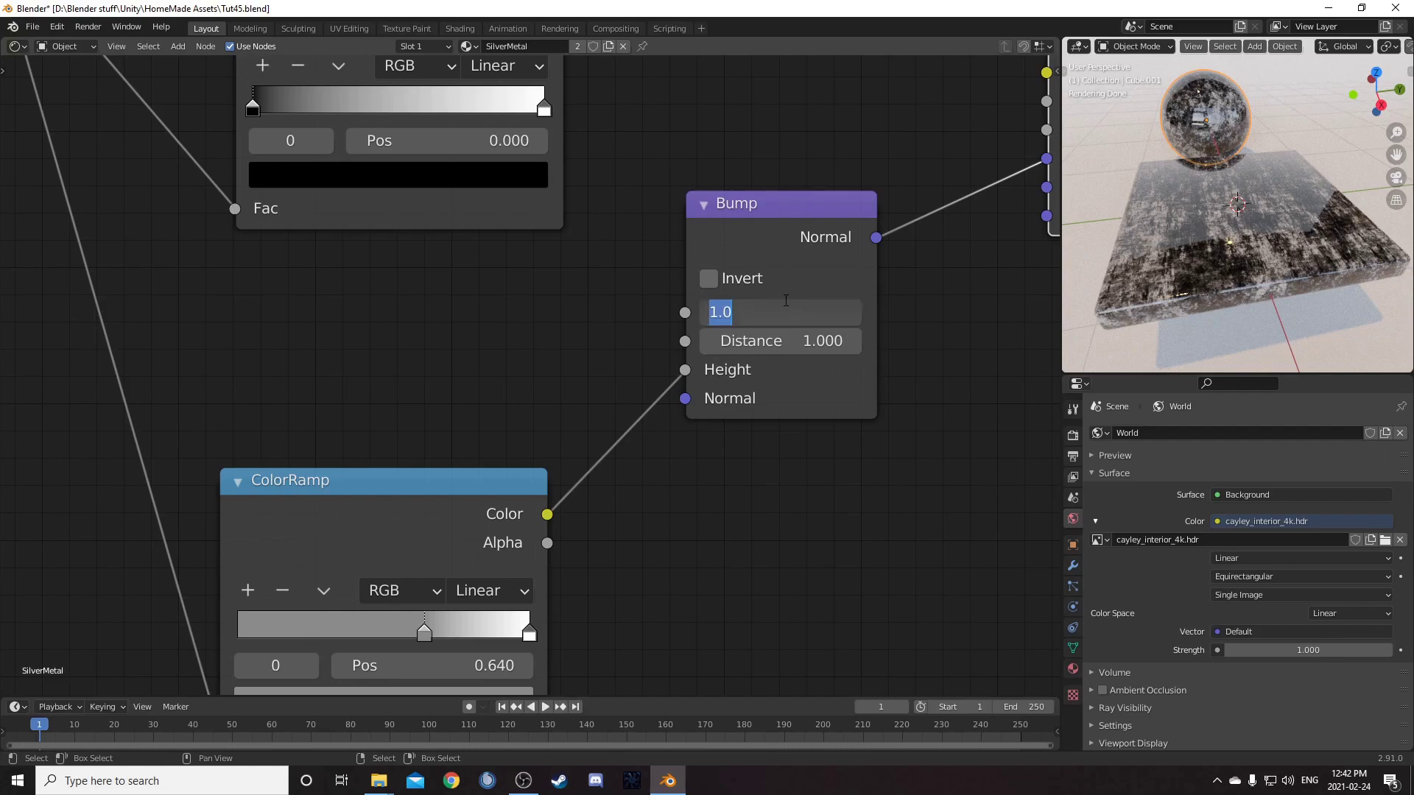
pyautogui.write('.8')
pyautogui.press('Return')
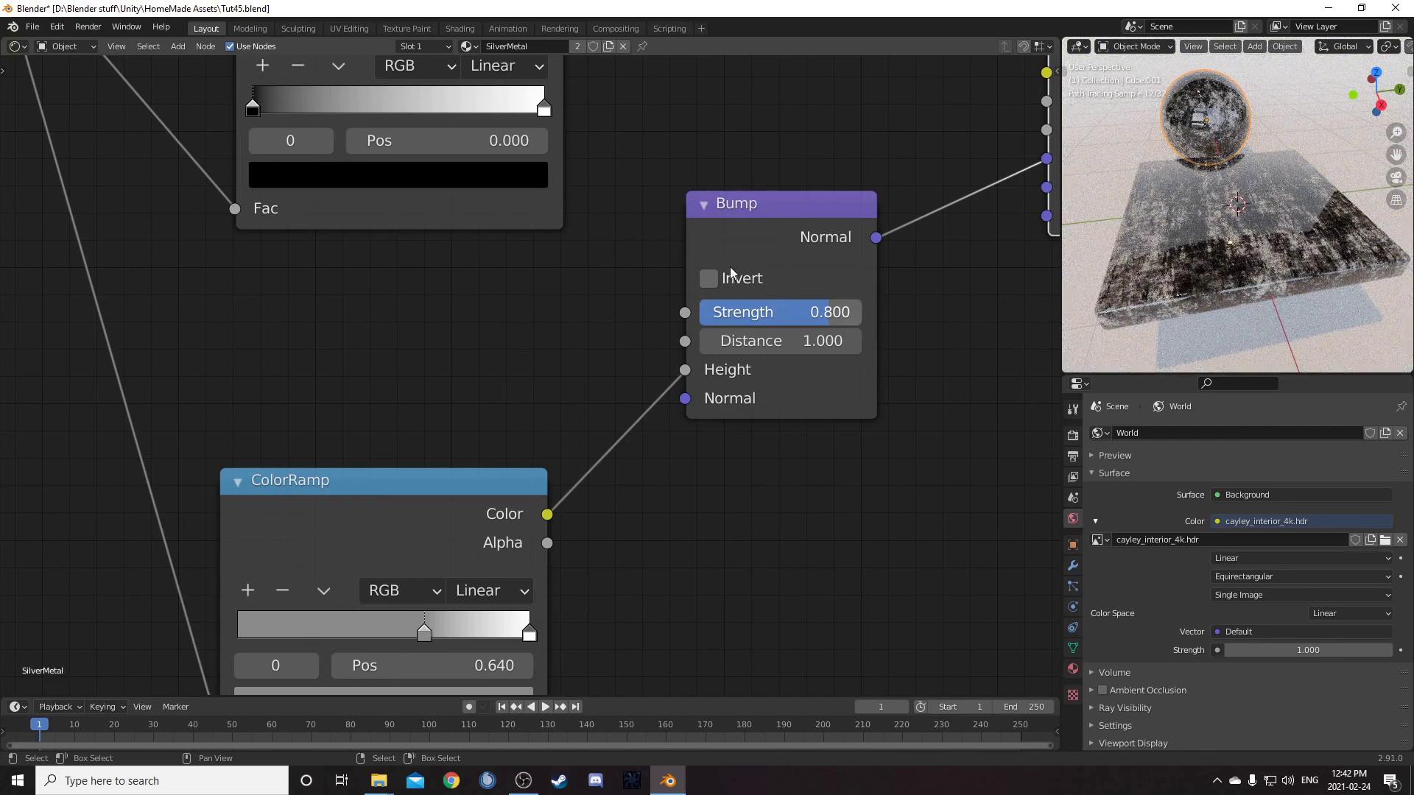
# Set the black stop of the ColorRamp feeding Roughness to position 0.64
pyautogui.scroll(-5, 553, 287)
pyautogui.moveTo(609, 196); pyautogui.dragTo(510, 372, button='middle')
pyautogui.moveTo(340, 293)
pyautogui.mouseDown()
pyautogui.moveTo(338, 256)
pyautogui.moveTo(335, 270)
pyautogui.mouseUp()
pyautogui.scroll(5, 339, 289)
pyautogui.moveTo(372, 328); pyautogui.dragTo(534, 286, button='middle')
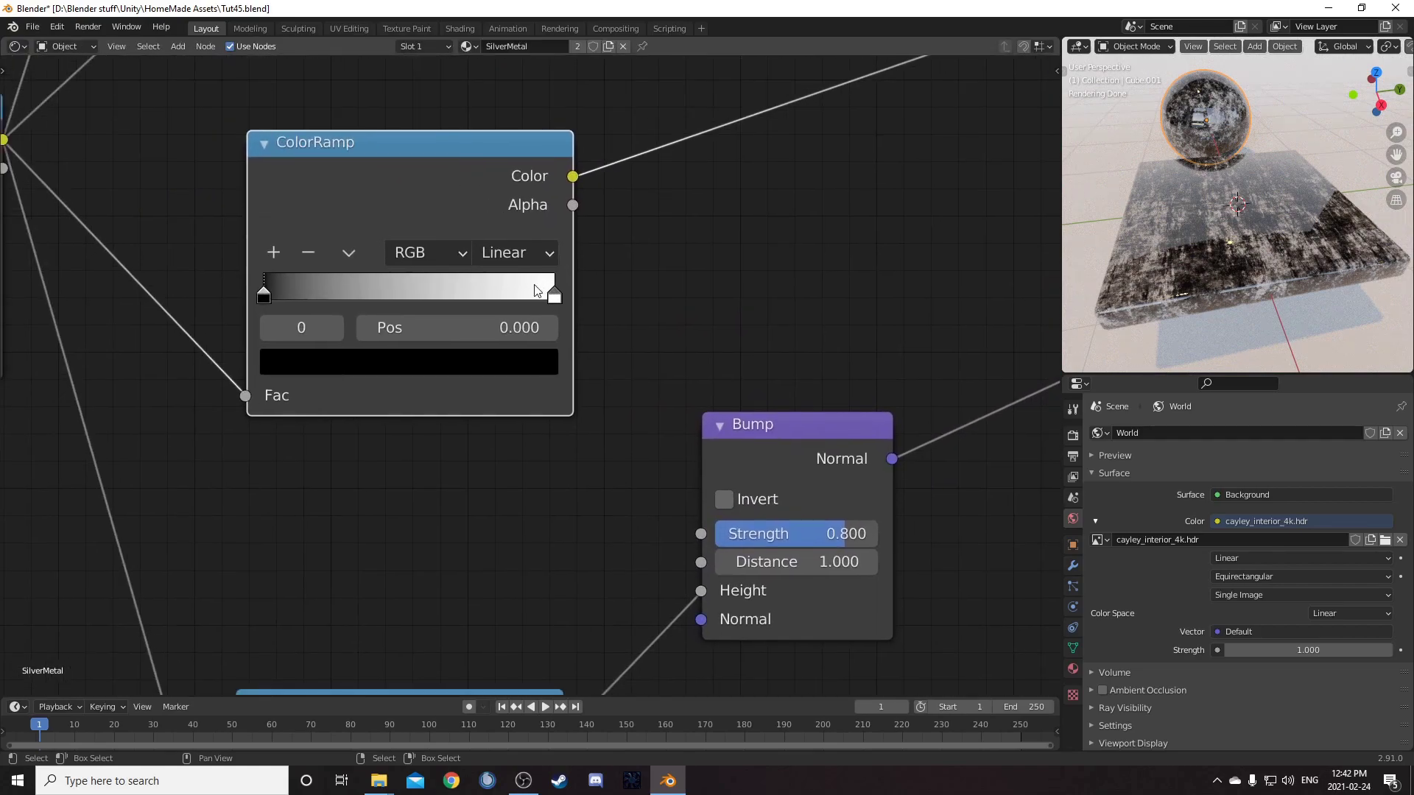
pyautogui.click(461, 333)
pyautogui.write('.64')
pyautogui.press('Return')
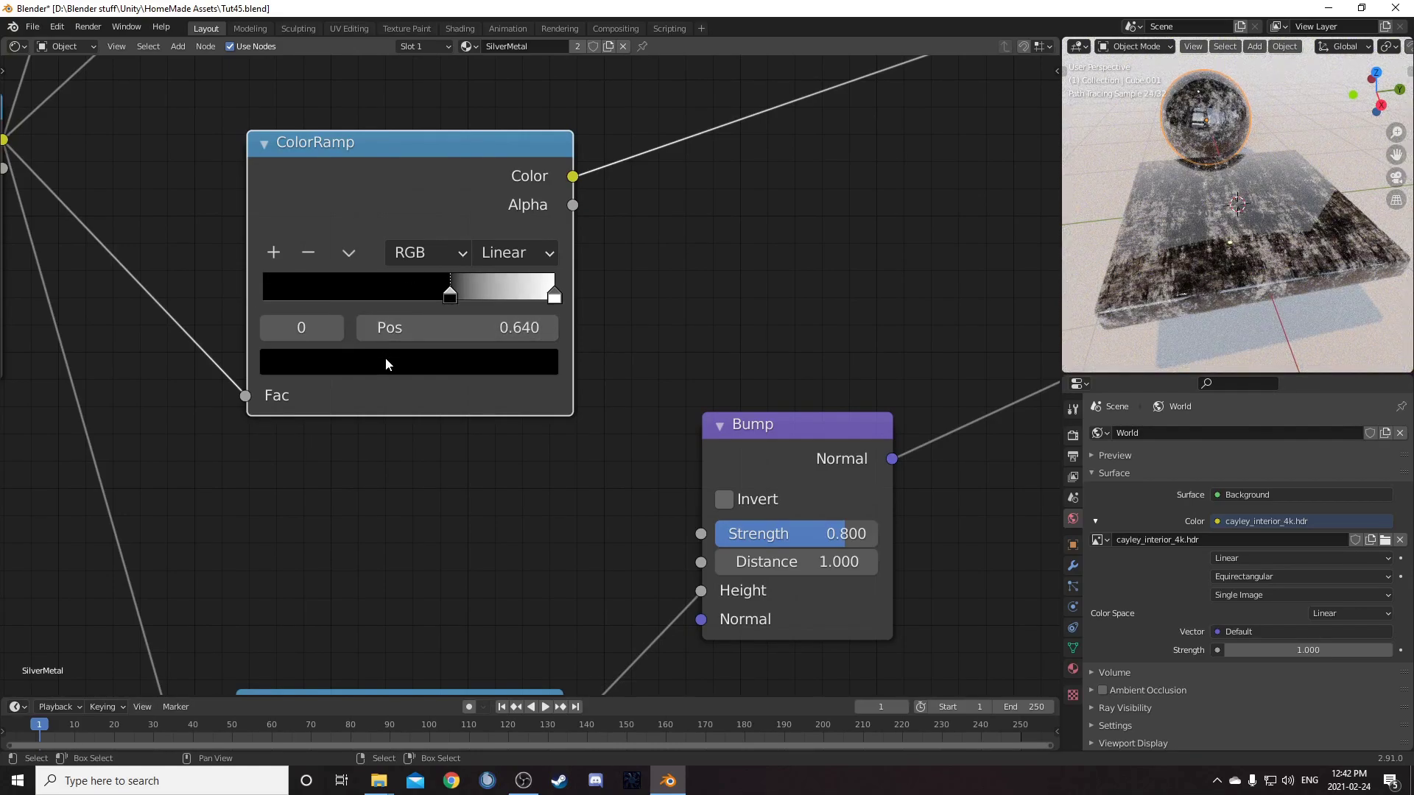
# Set the HSV value of the Roughness ColorRamp's black stop to 0.55
pyautogui.click(431, 365)
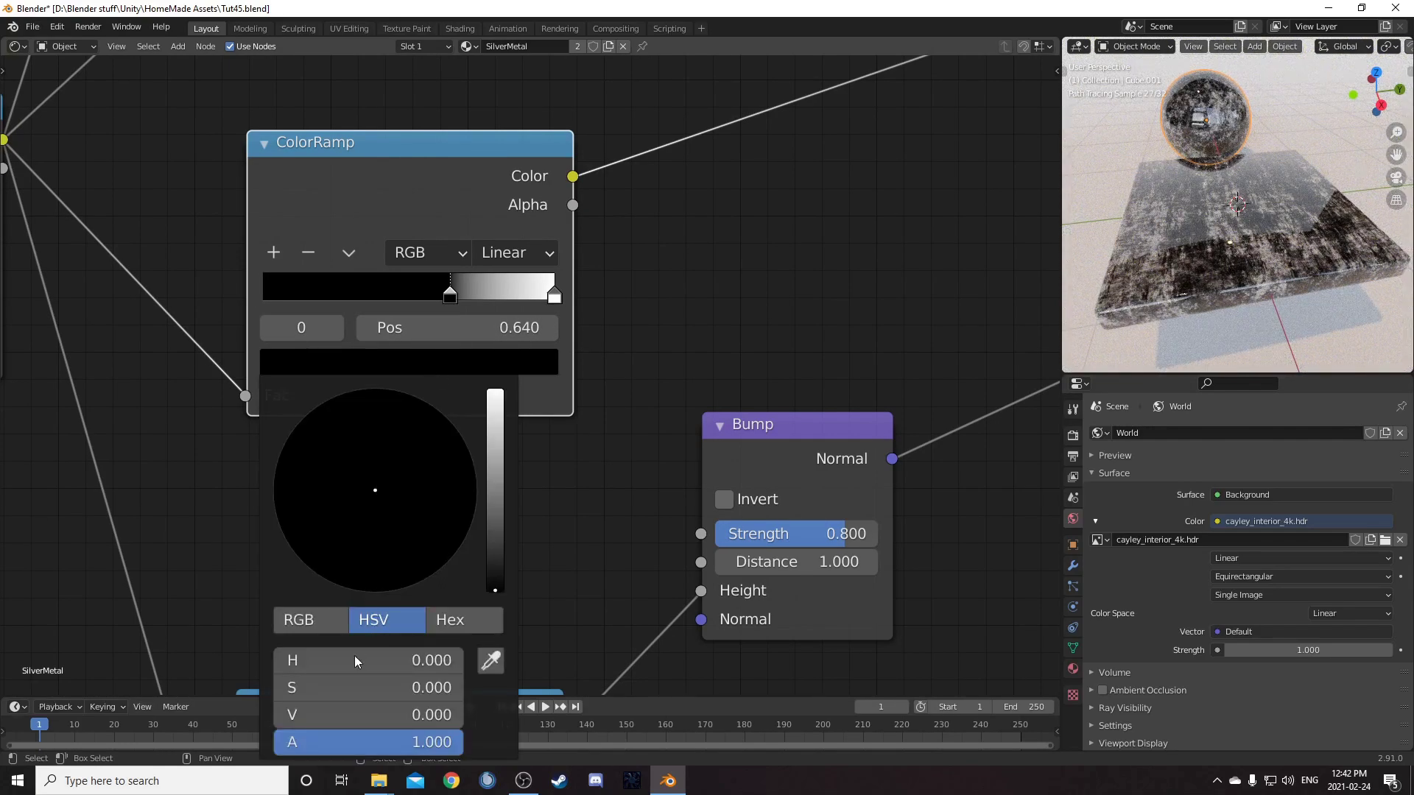
pyautogui.click(324, 715)
pyautogui.write('.')
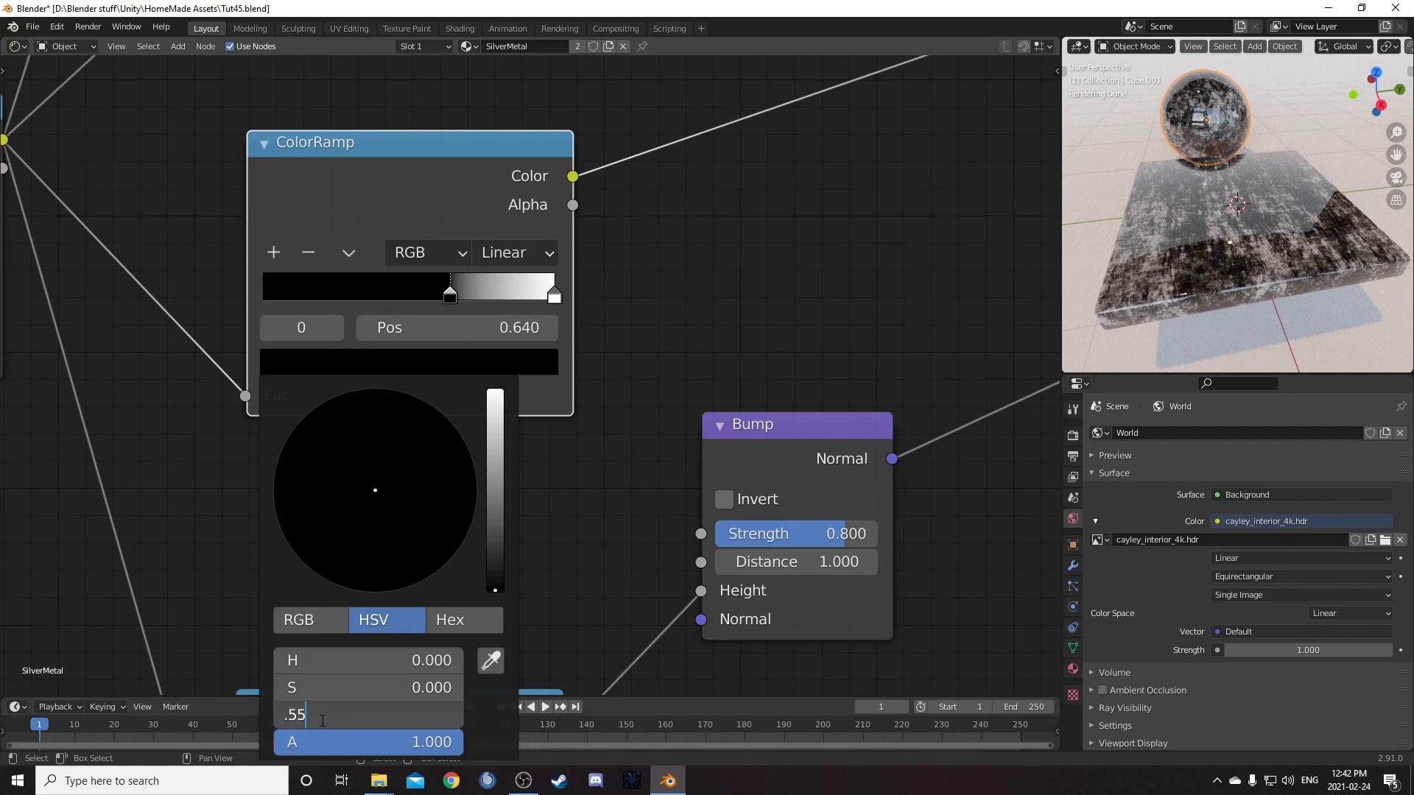
pyautogui.write('55')
pyautogui.press('Return')
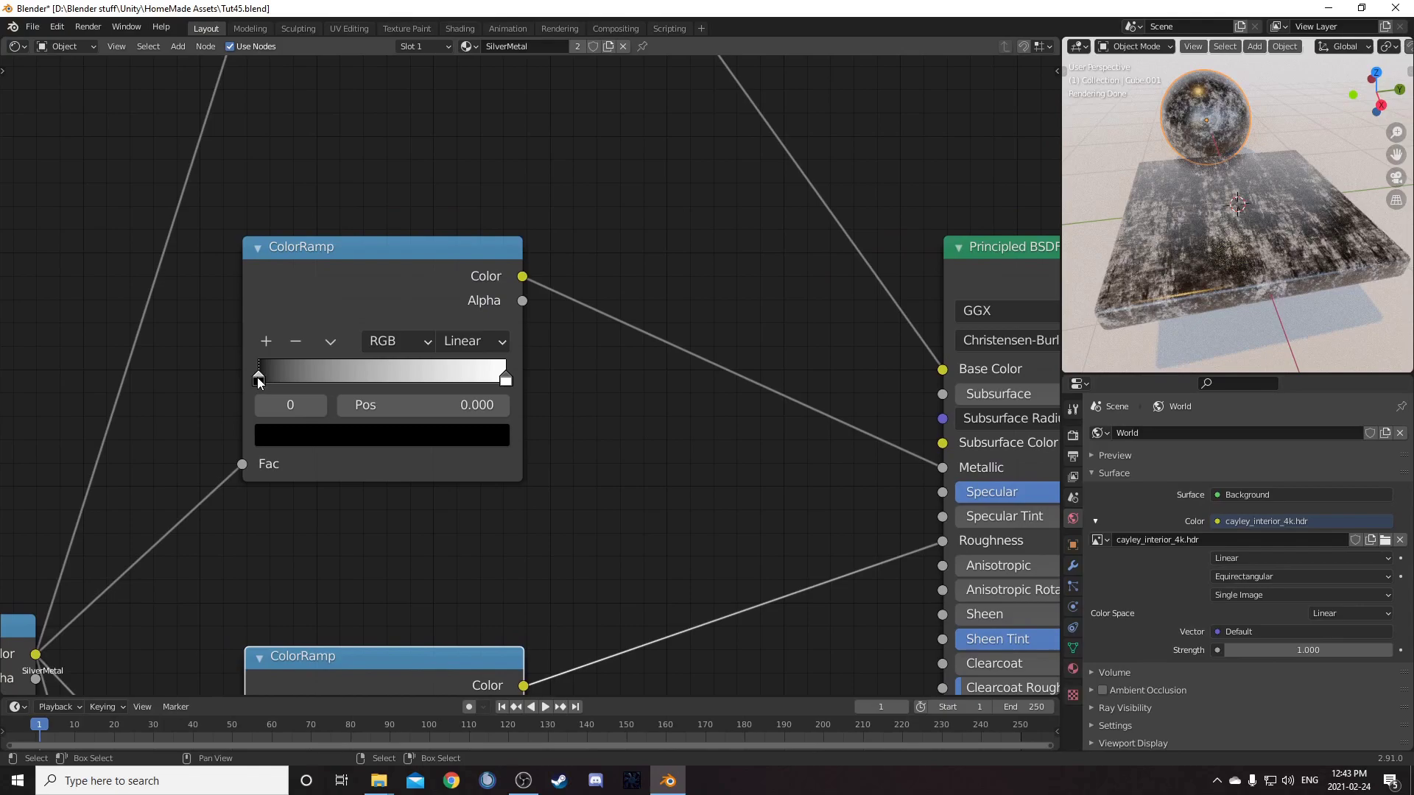
# On the ColorRamp feeding Metallic, set the black stop to position 0.9 and the white stop to 0.7
pyautogui.moveTo(259, 379); pyautogui.dragTo(312, 379)
pyautogui.click(418, 407)
pyautogui.write('.9')
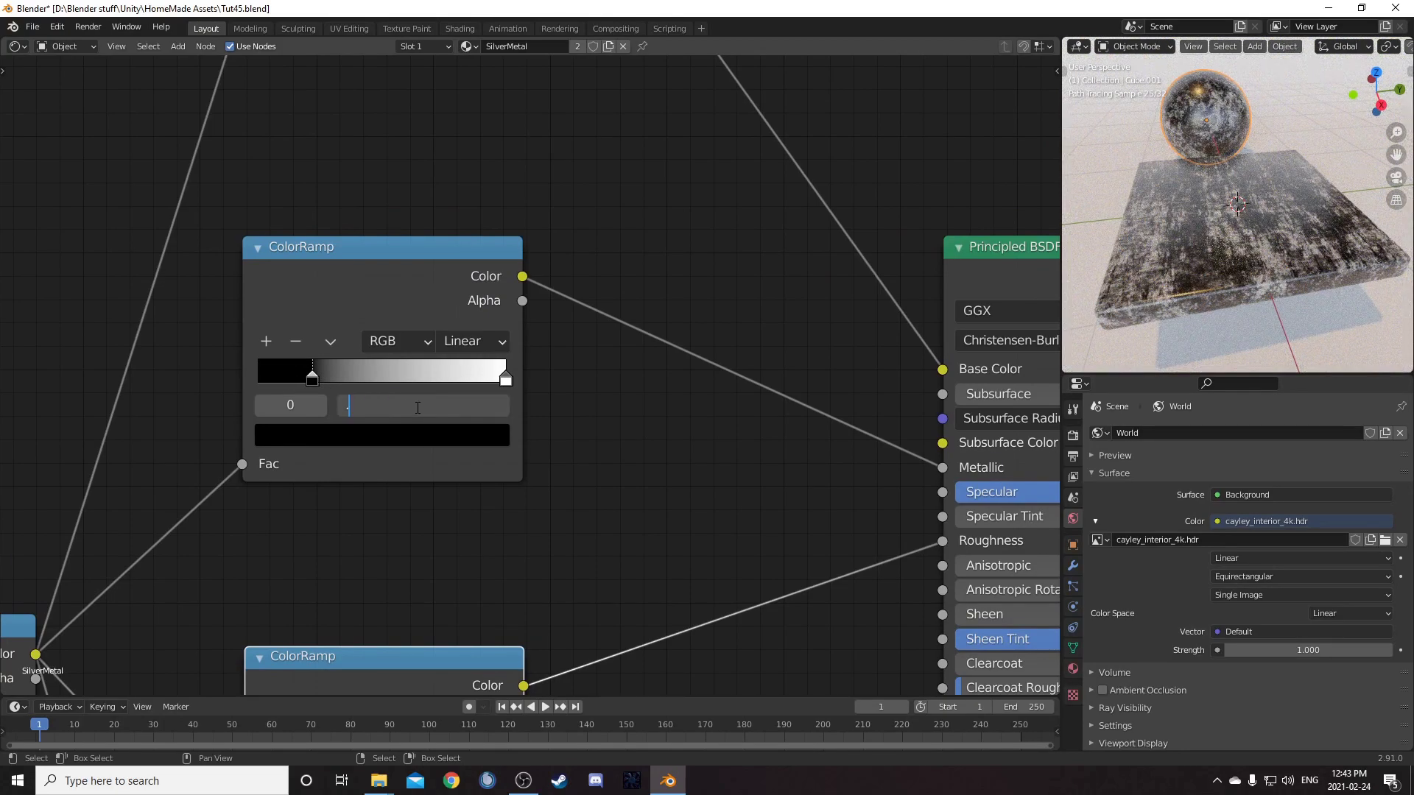
pyautogui.press('Return')
pyautogui.click(505, 380)
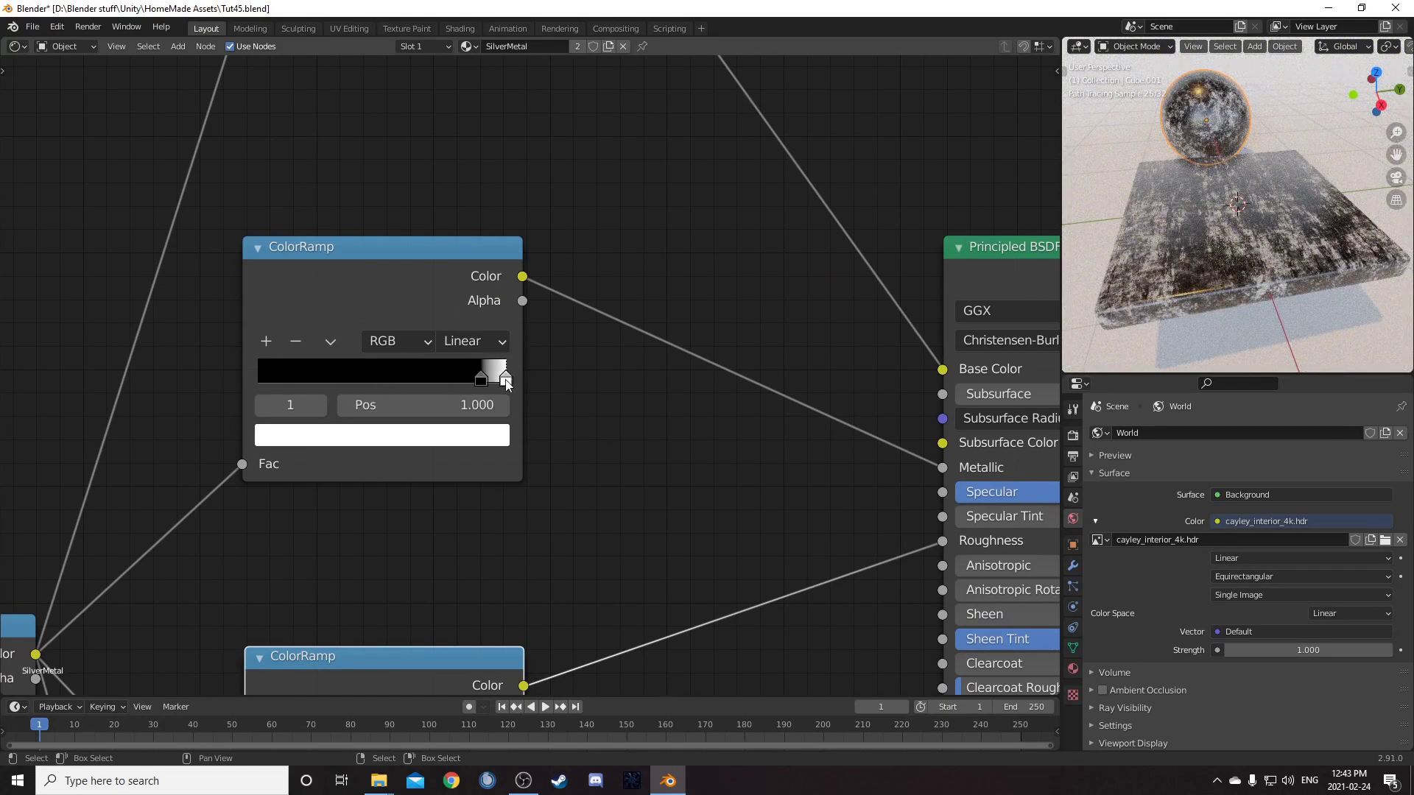
pyautogui.click(465, 410)
pyautogui.write('.7')
pyautogui.press('Return')
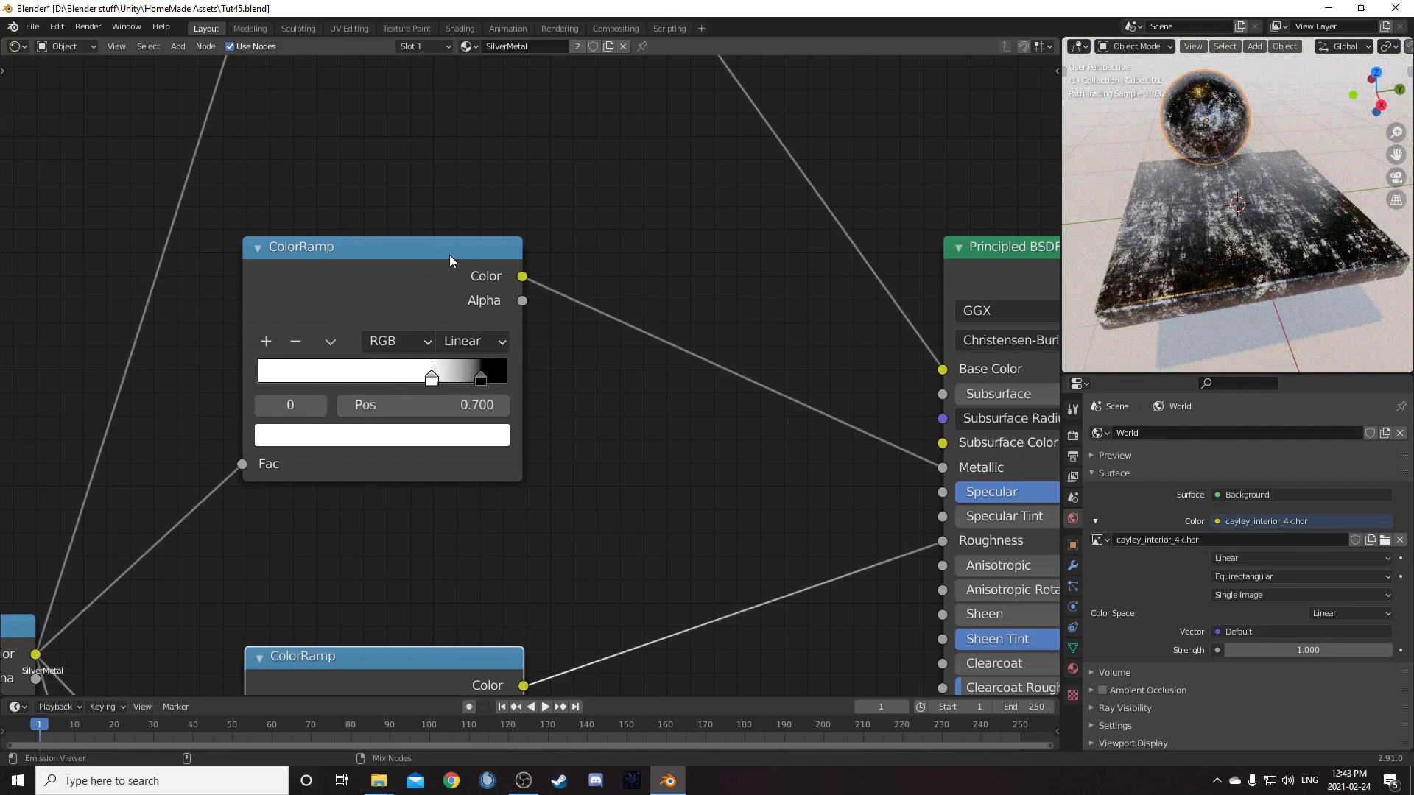
# Preview the Metallic ColorRamp's output on the slab and sphere through the emission viewer
pyautogui.keyDown('ctrl'); pyautogui.keyDown('shift'); pyautogui.click(450, 255); pyautogui.keyUp('shift'); pyautogui.keyUp('ctrl')
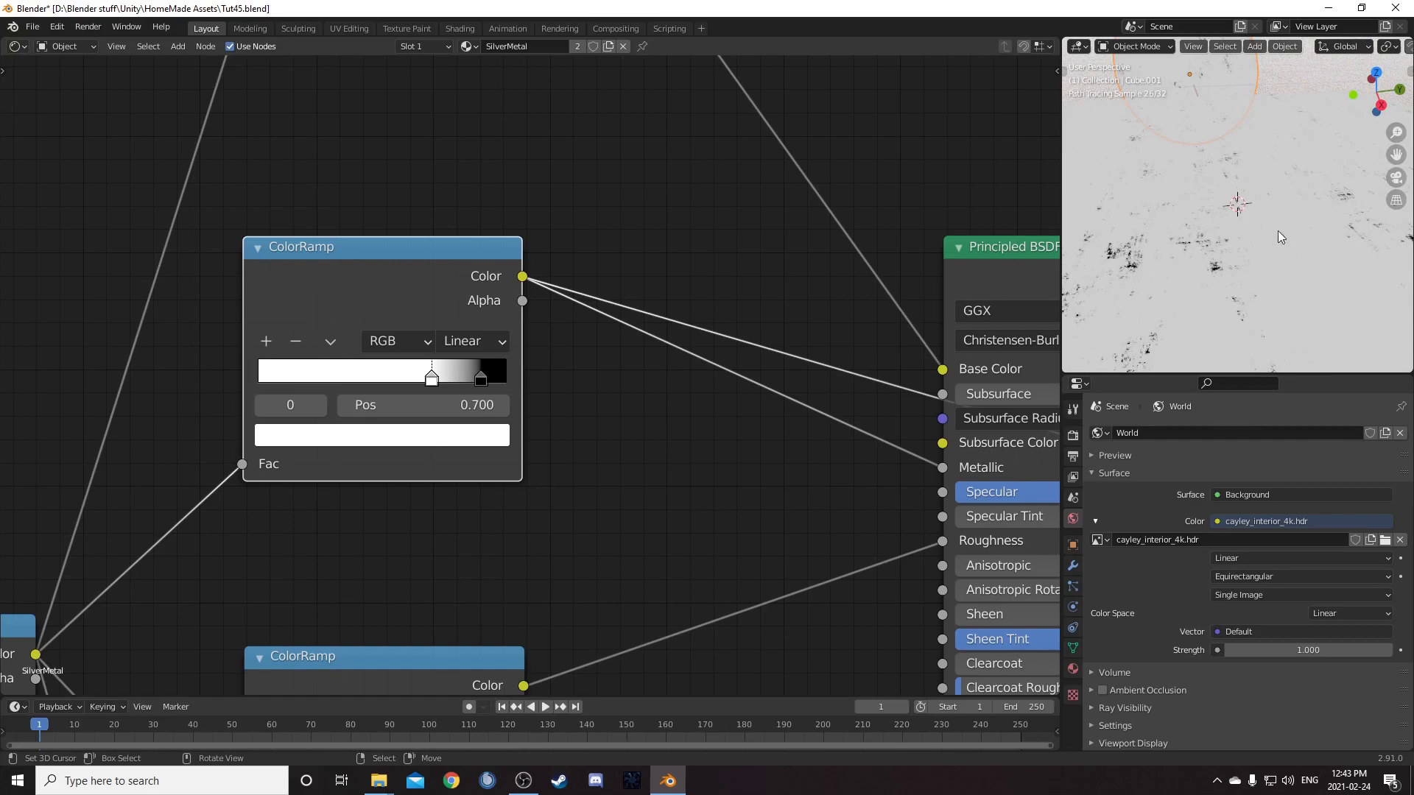
pyautogui.scroll(-1, 1297, 271)
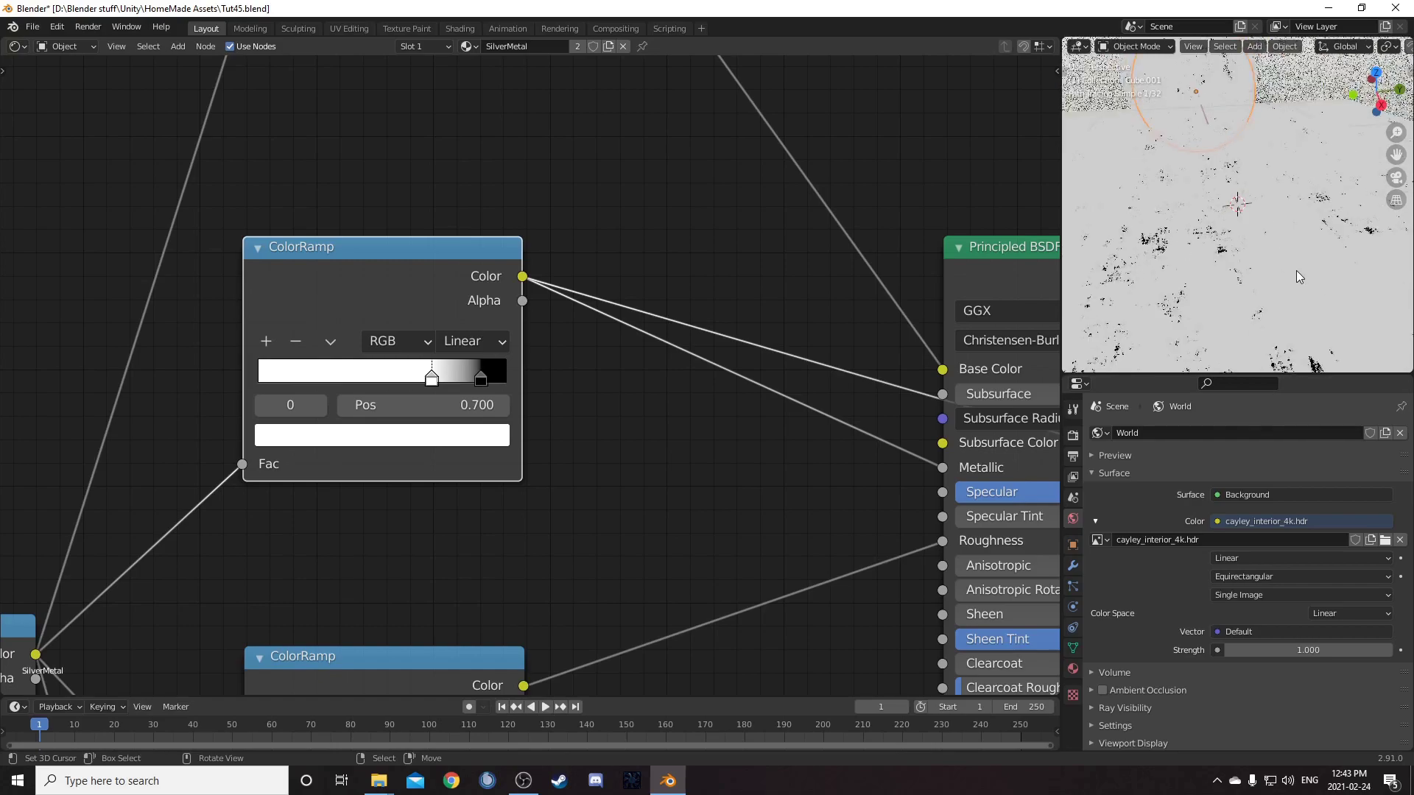
pyautogui.scroll(-3, 560, 439)
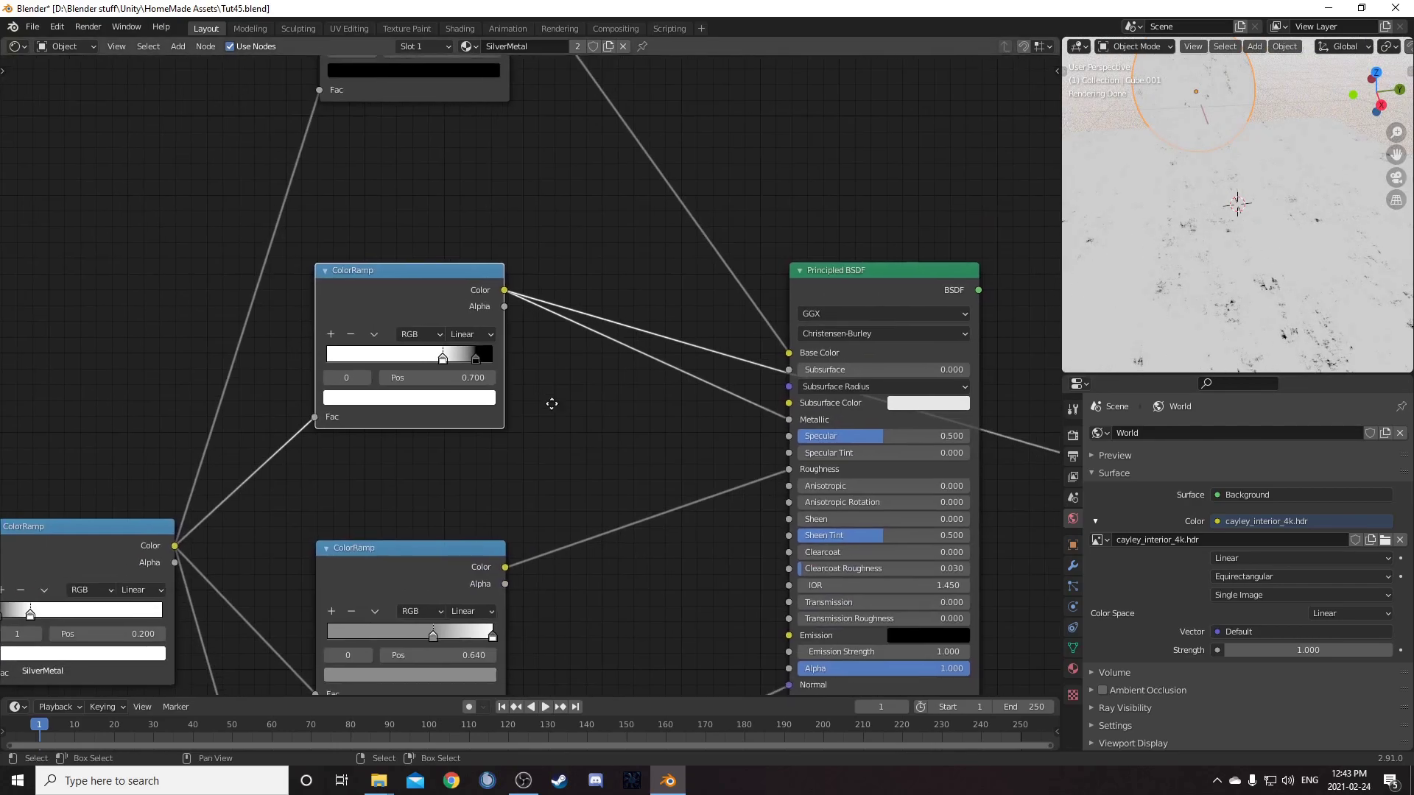
# Reconnect the Principled BSDF to the Material Output and inspect the full shader on the slab and sphere
pyautogui.moveTo(344, 235); pyautogui.dragTo(349, 234)
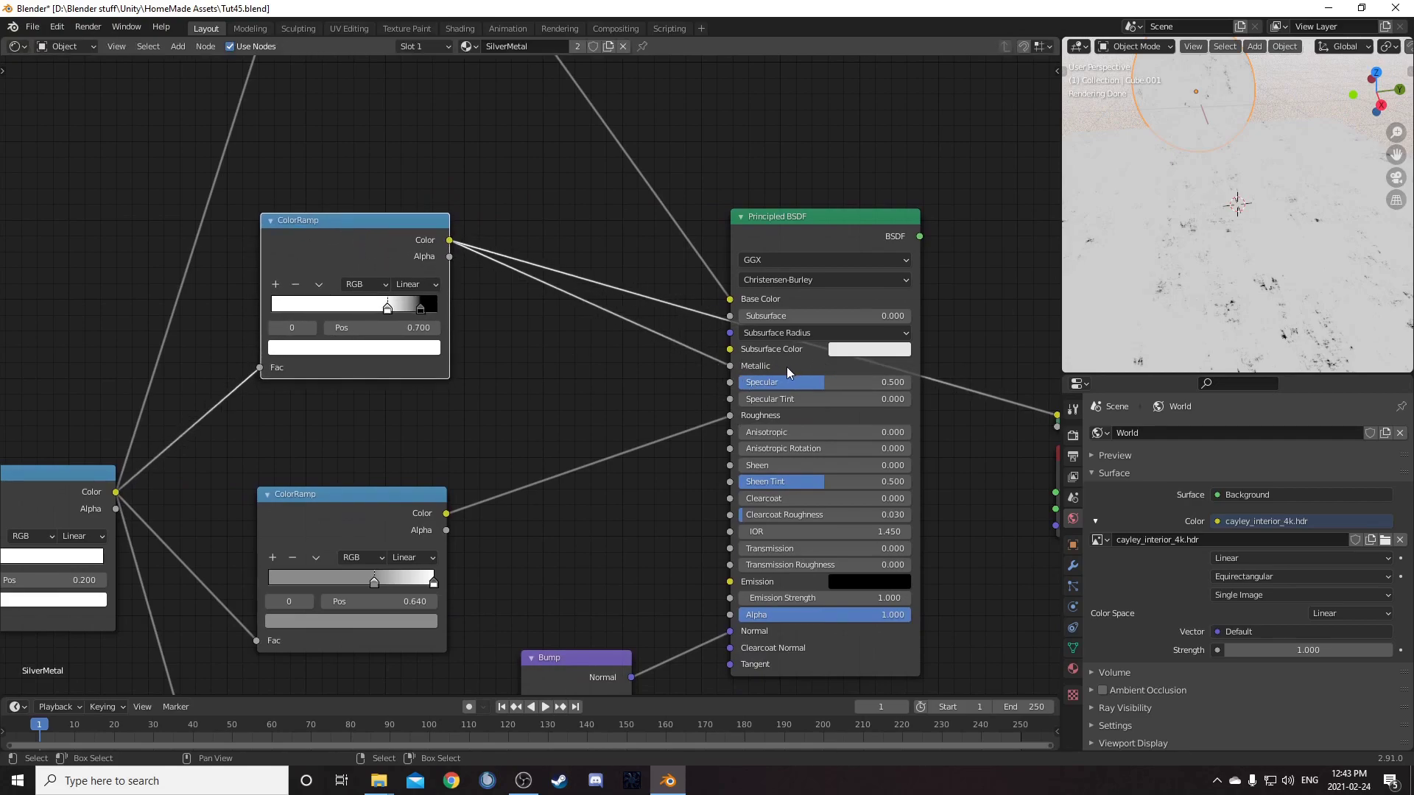
pyautogui.keyDown('ctrl'); pyautogui.keyDown('shift'); pyautogui.click(866, 228); pyautogui.keyUp('shift'); pyautogui.keyUp('ctrl')
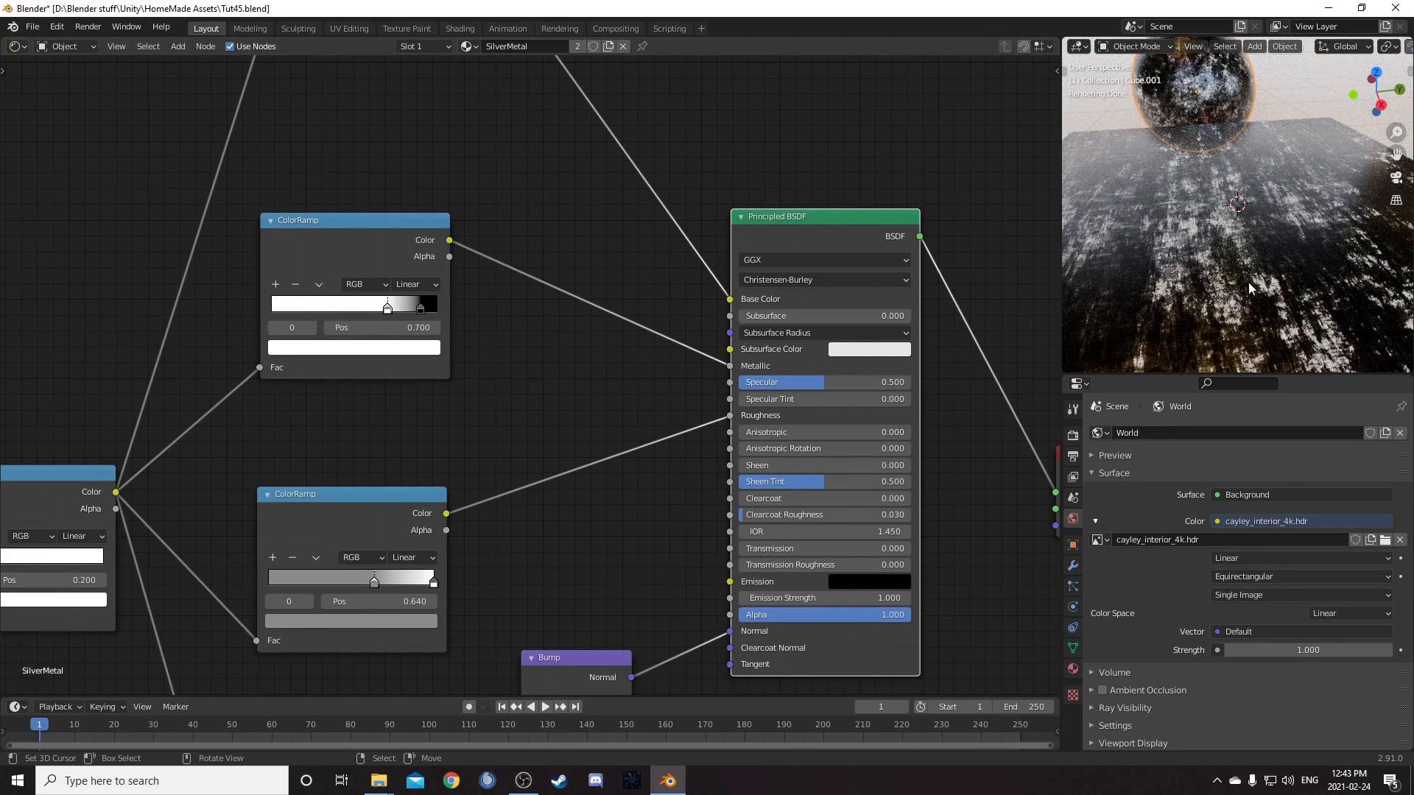
pyautogui.moveTo(1249, 283); pyautogui.dragTo(1261, 264, button='middle')
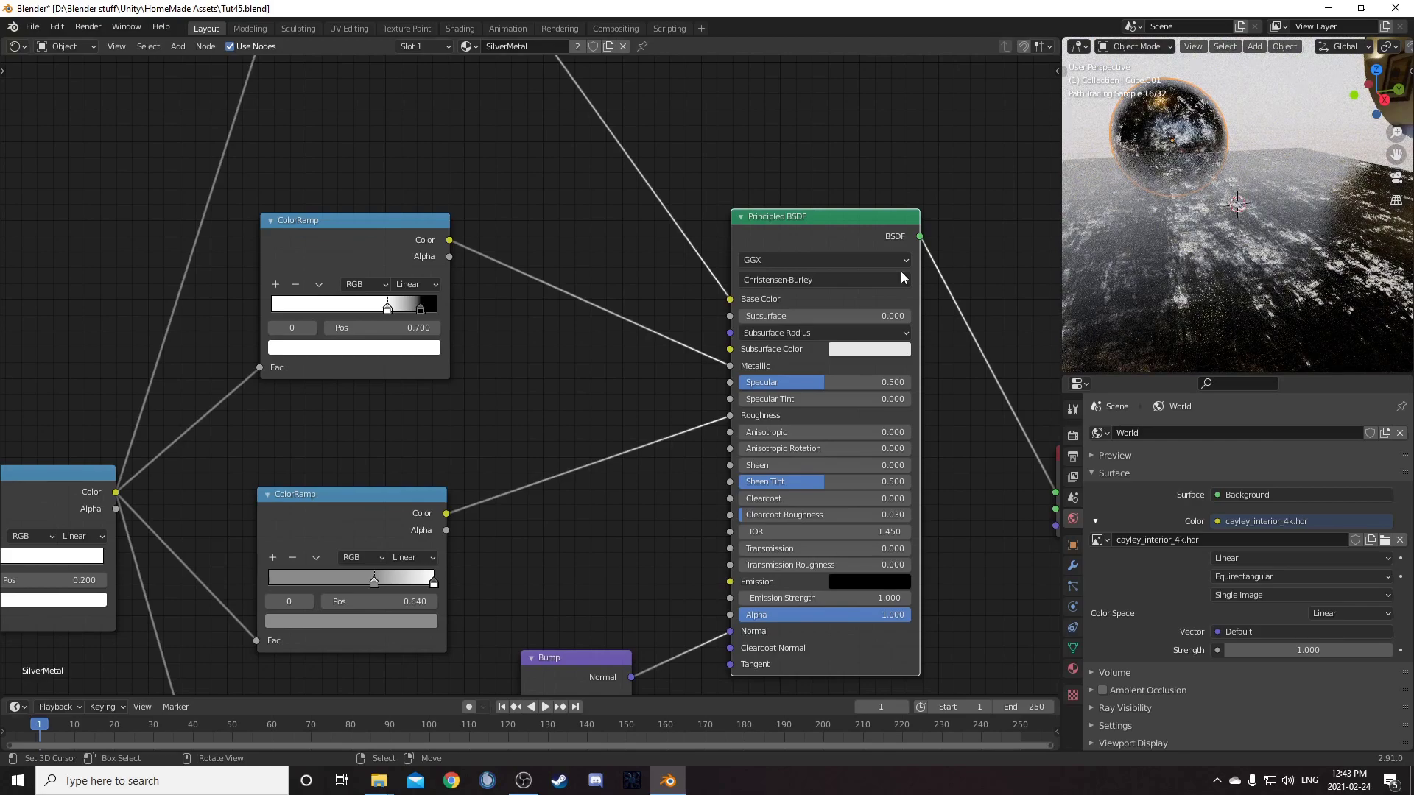
pyautogui.scroll(-4, 508, 286)
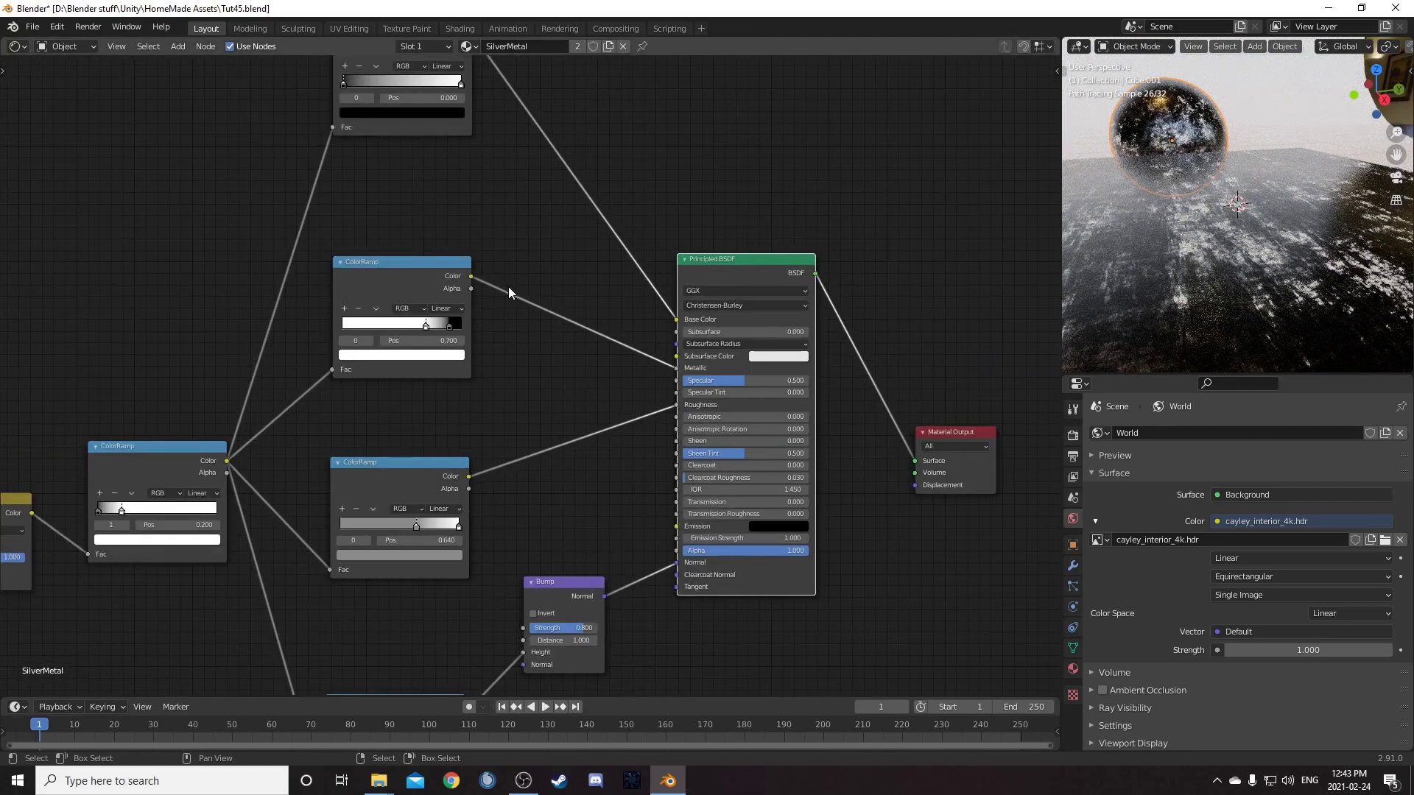
pyautogui.moveTo(509, 285); pyautogui.dragTo(530, 338, button='middle')
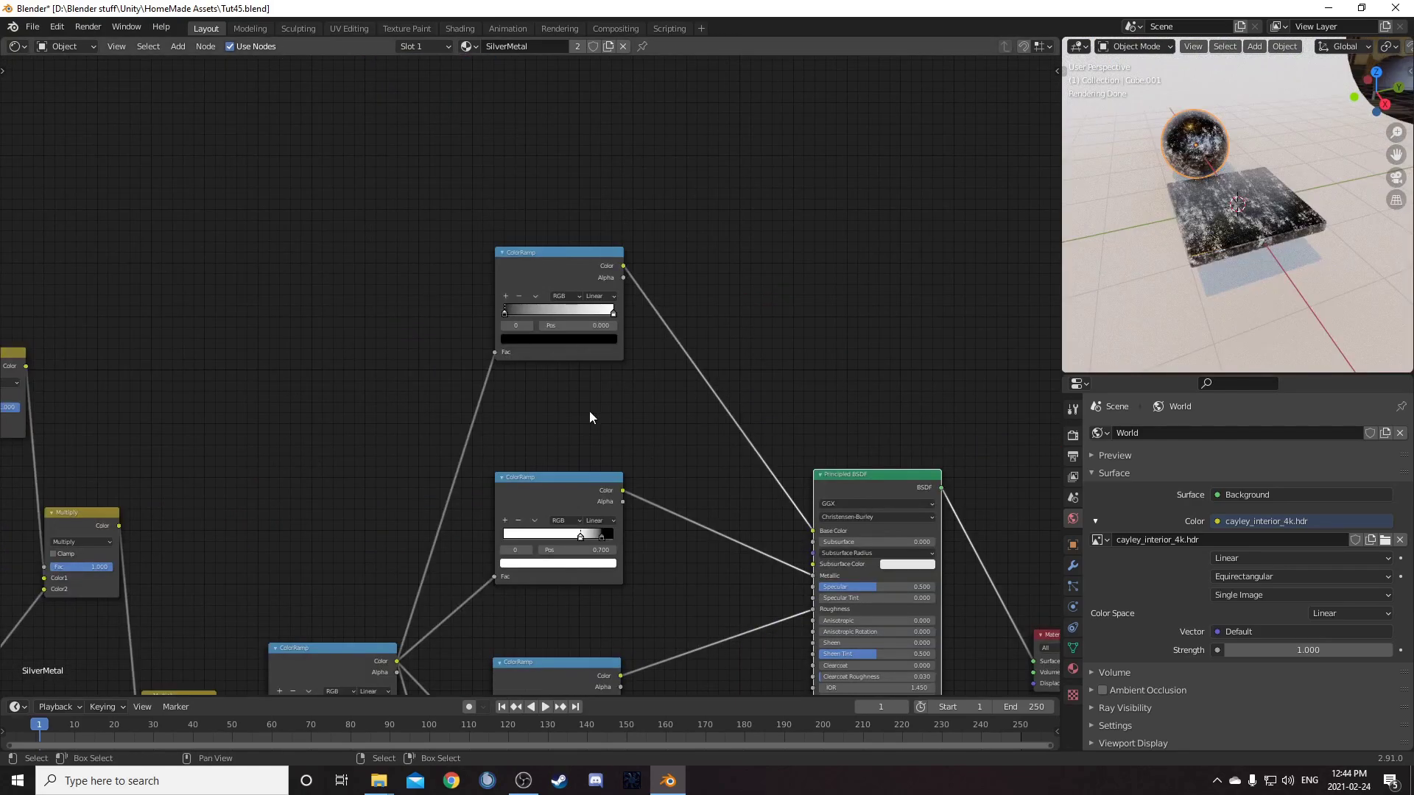
# Split the shader editor area and turn the upper part into an enlarged Image Editor showing the Silver2.jfif reference
pyautogui.scroll(6, 589, 411)
pyautogui.moveTo(624, 422); pyautogui.dragTo(643, 504, button='middle')
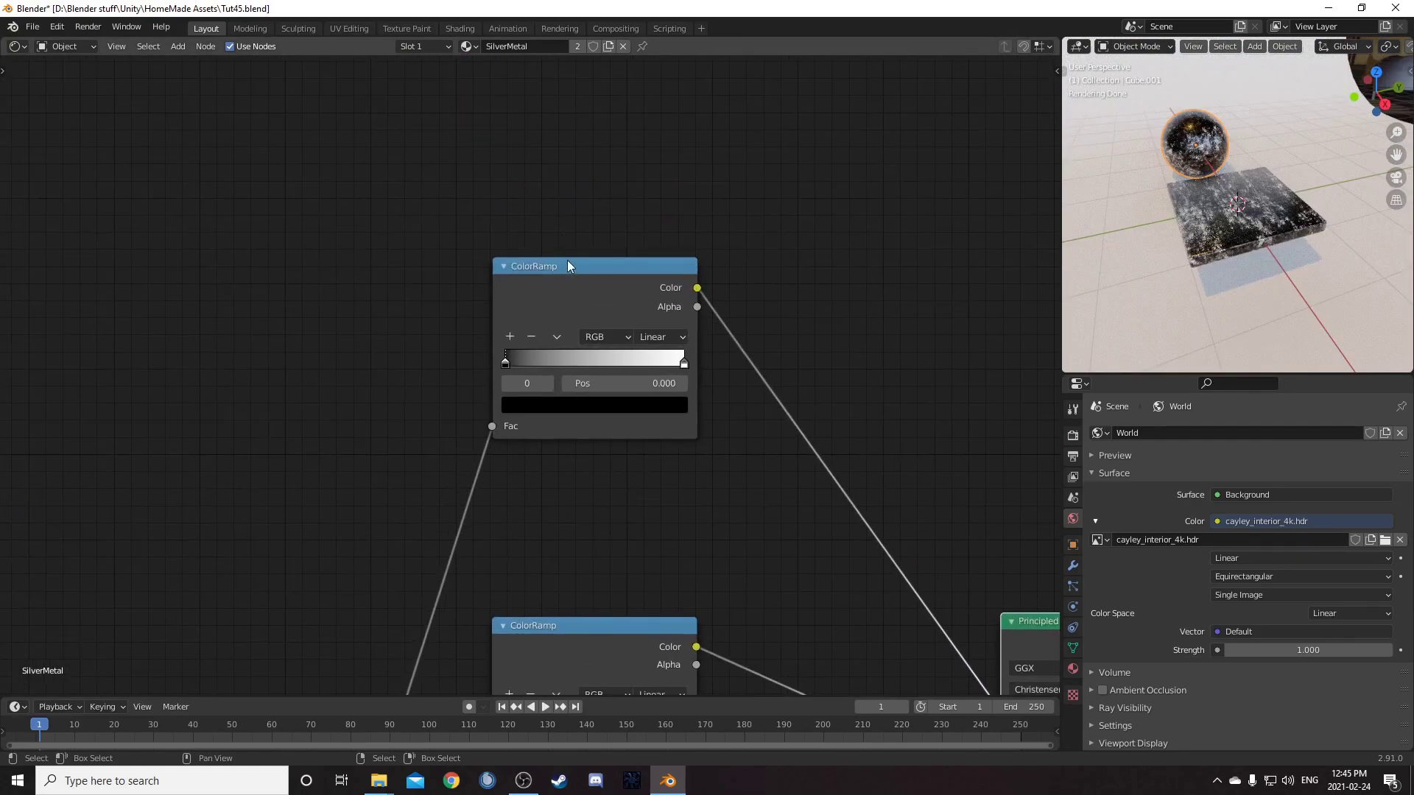
pyautogui.moveTo(4, 33); pyautogui.dragTo(9, 251)
pyautogui.click(17, 46)
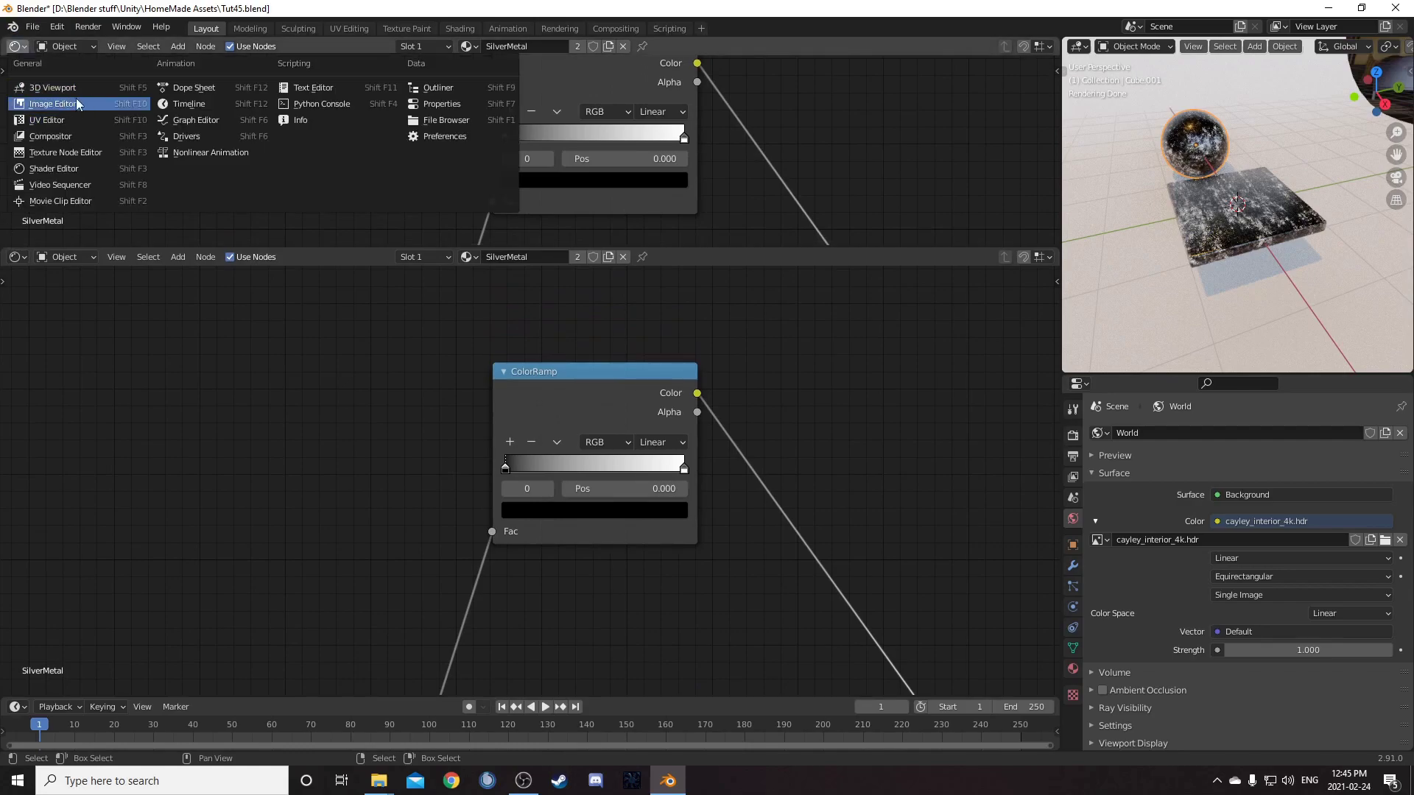
pyautogui.click(106, 103)
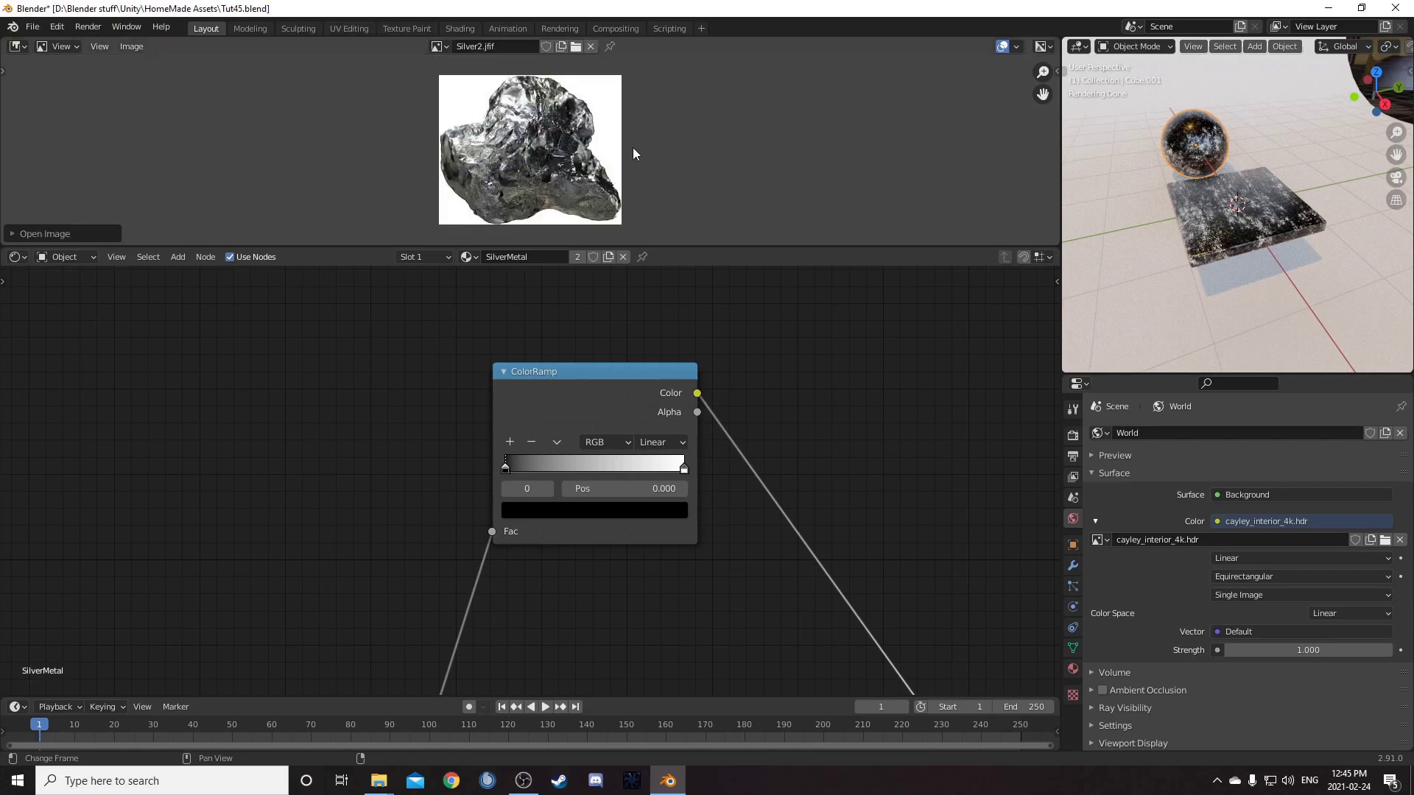
pyautogui.scroll(3, 635, 150)
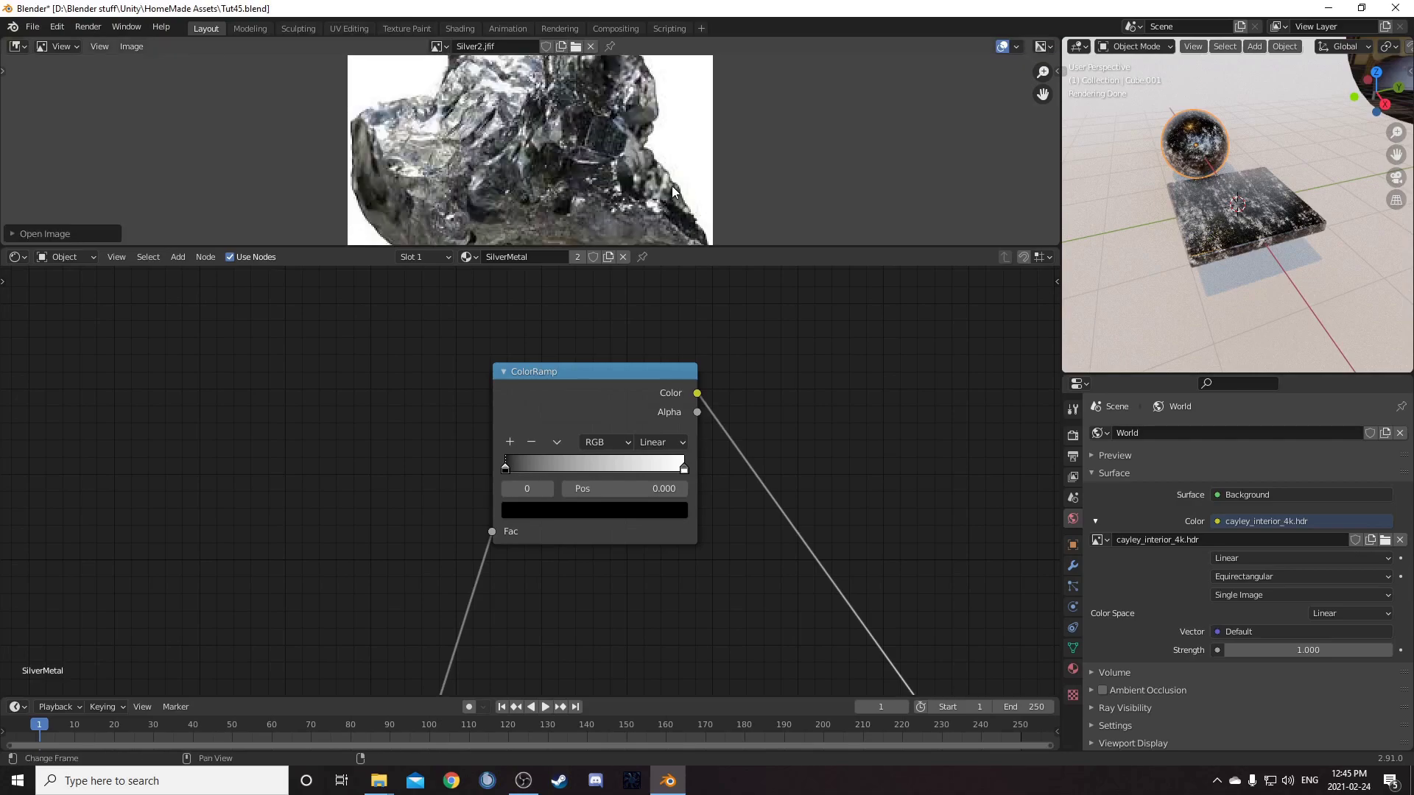
pyautogui.scroll(-2, 661, 179)
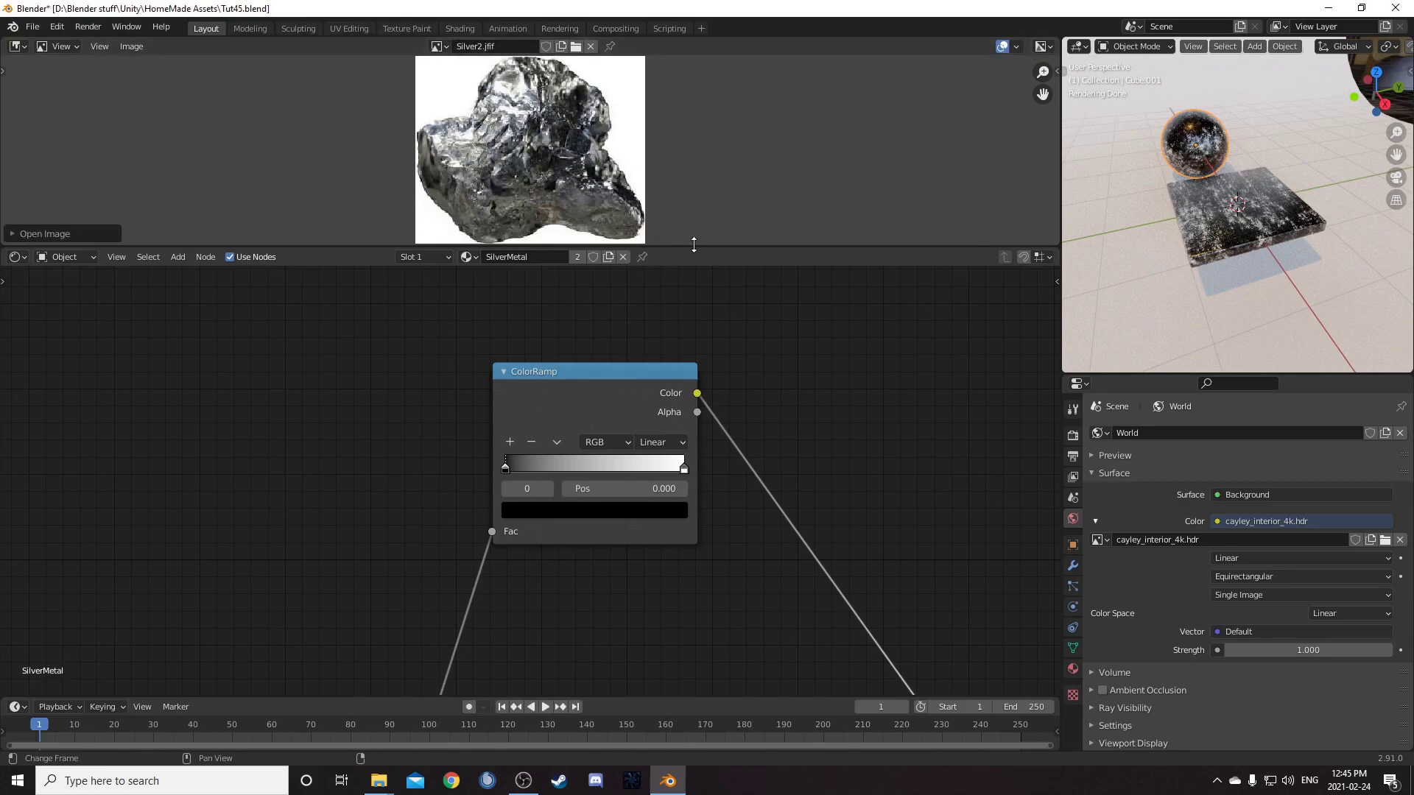
pyautogui.moveTo(696, 246); pyautogui.dragTo(650, 289)
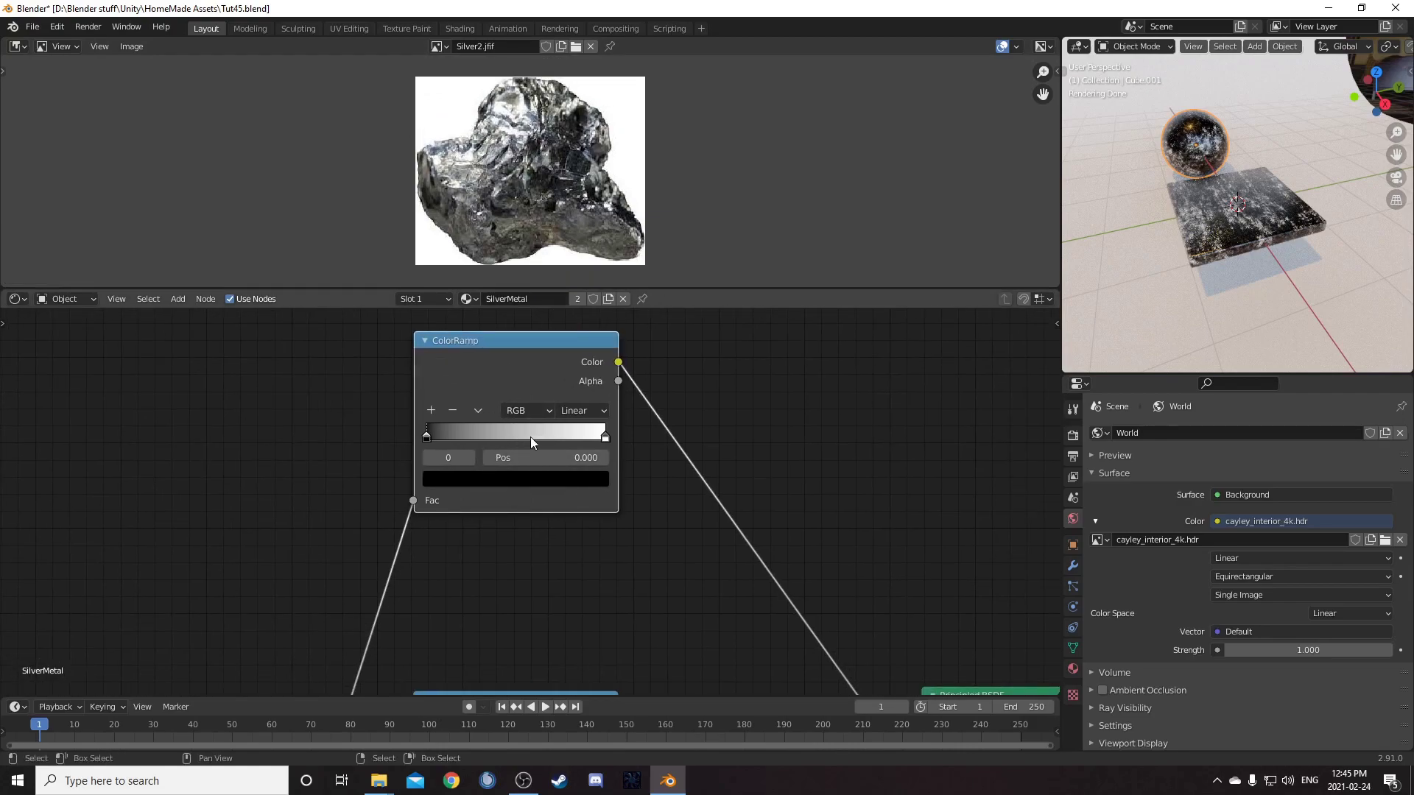
# Try filling the Base Color ColorRamp with colors sampled by different eyedropper strokes across the silver rock reference
pyautogui.press('e')
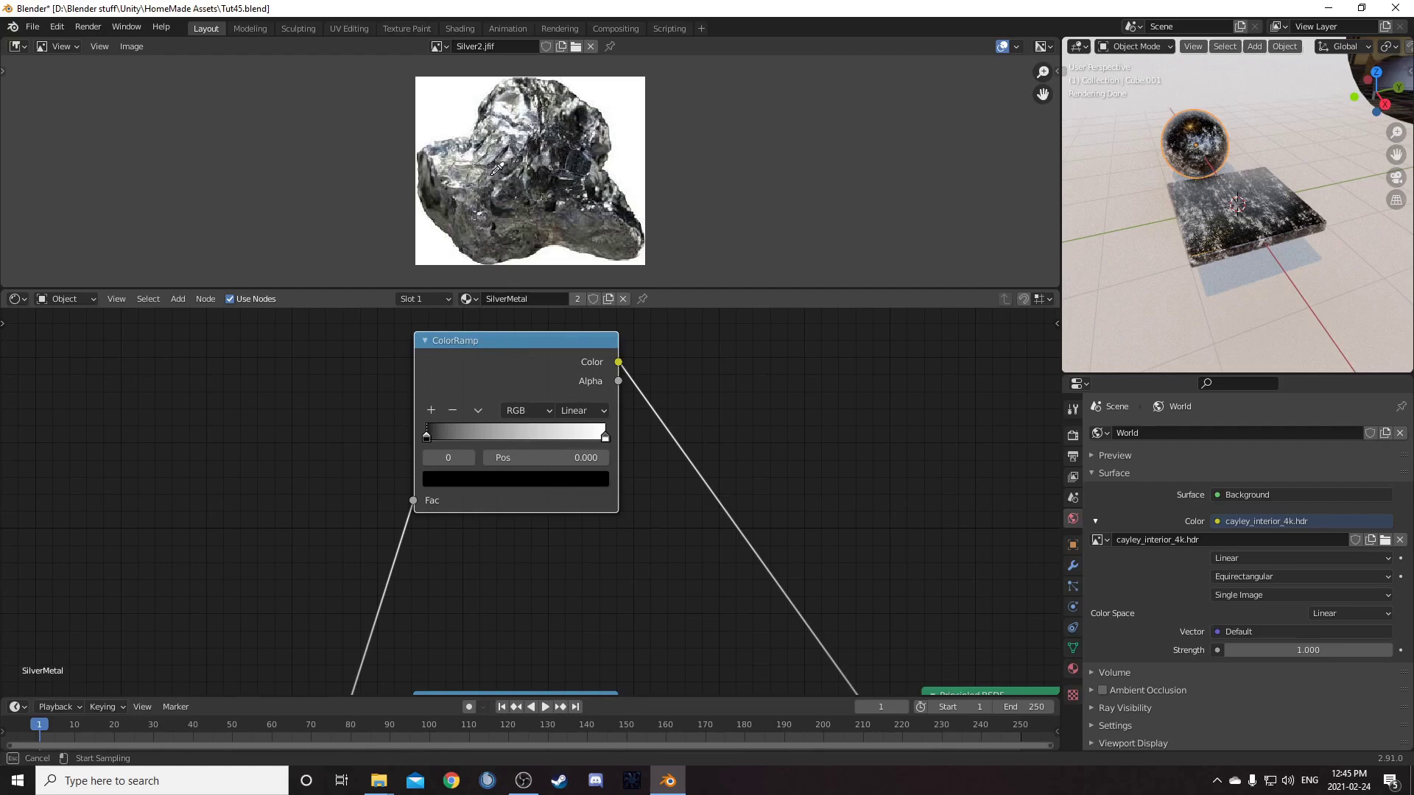
pyautogui.moveTo(485, 177)
pyautogui.mouseDown()
pyautogui.moveTo(557, 147)
pyautogui.moveTo(561, 158)
pyautogui.mouseUp()
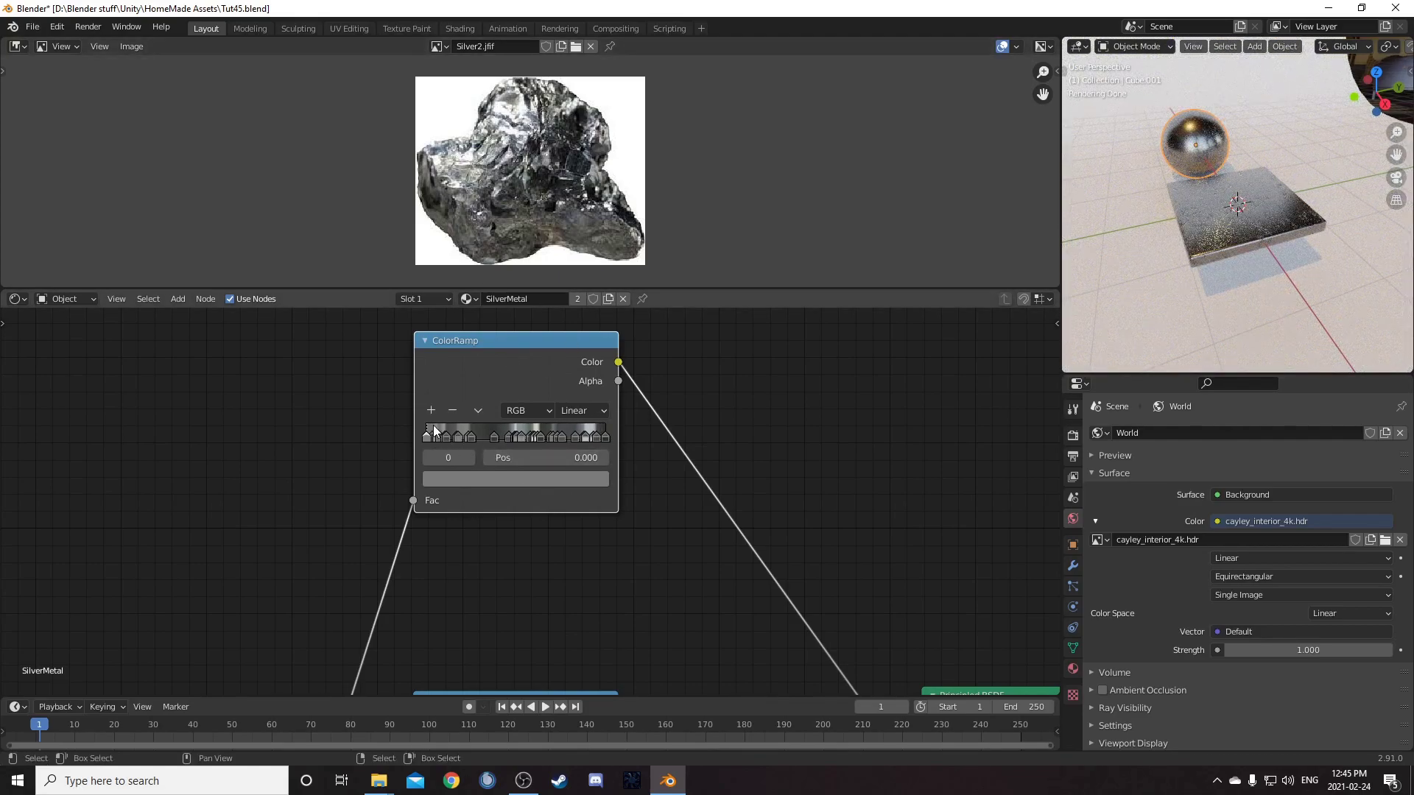
pyautogui.press('e')
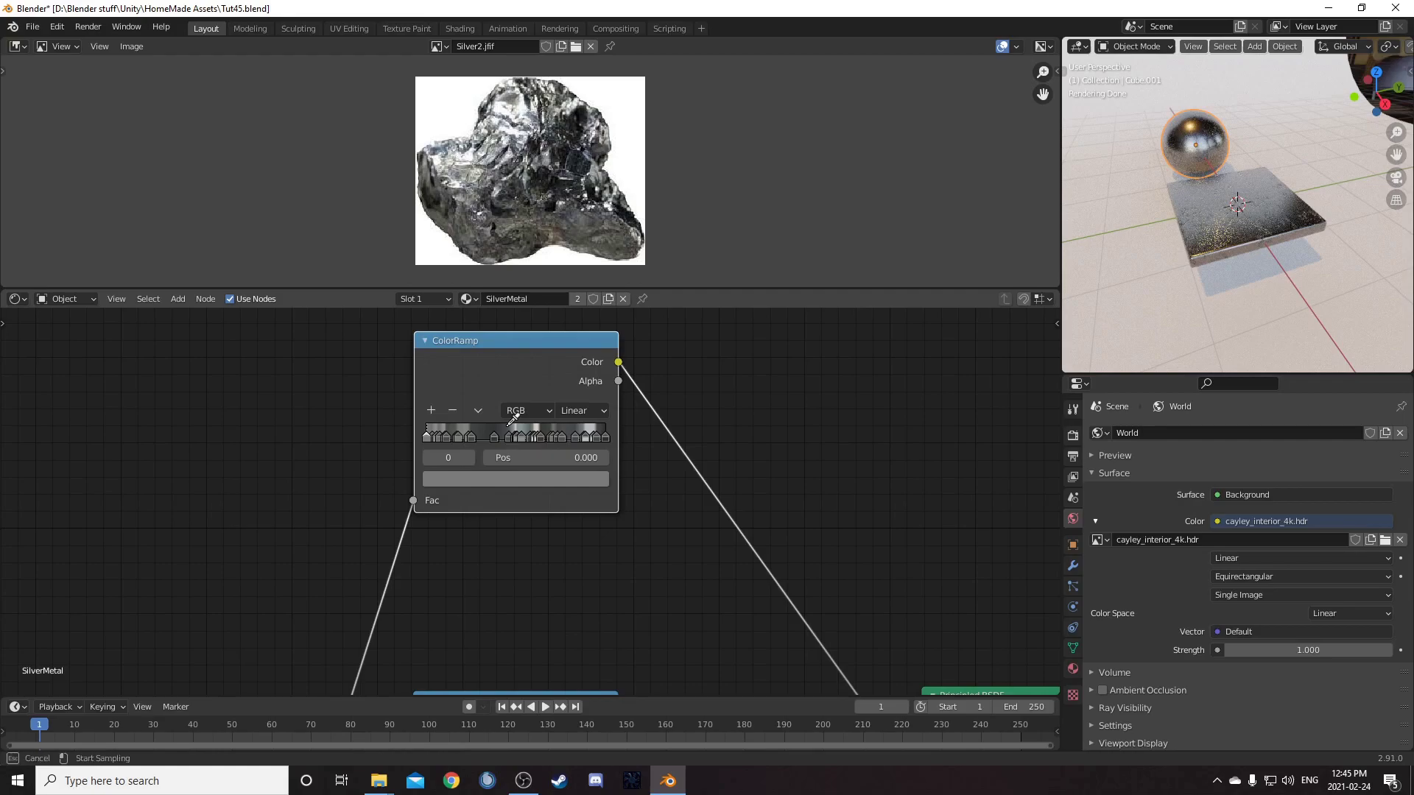
pyautogui.moveTo(504, 203); pyautogui.dragTo(577, 170)
pyautogui.scroll(2, 1113, 198)
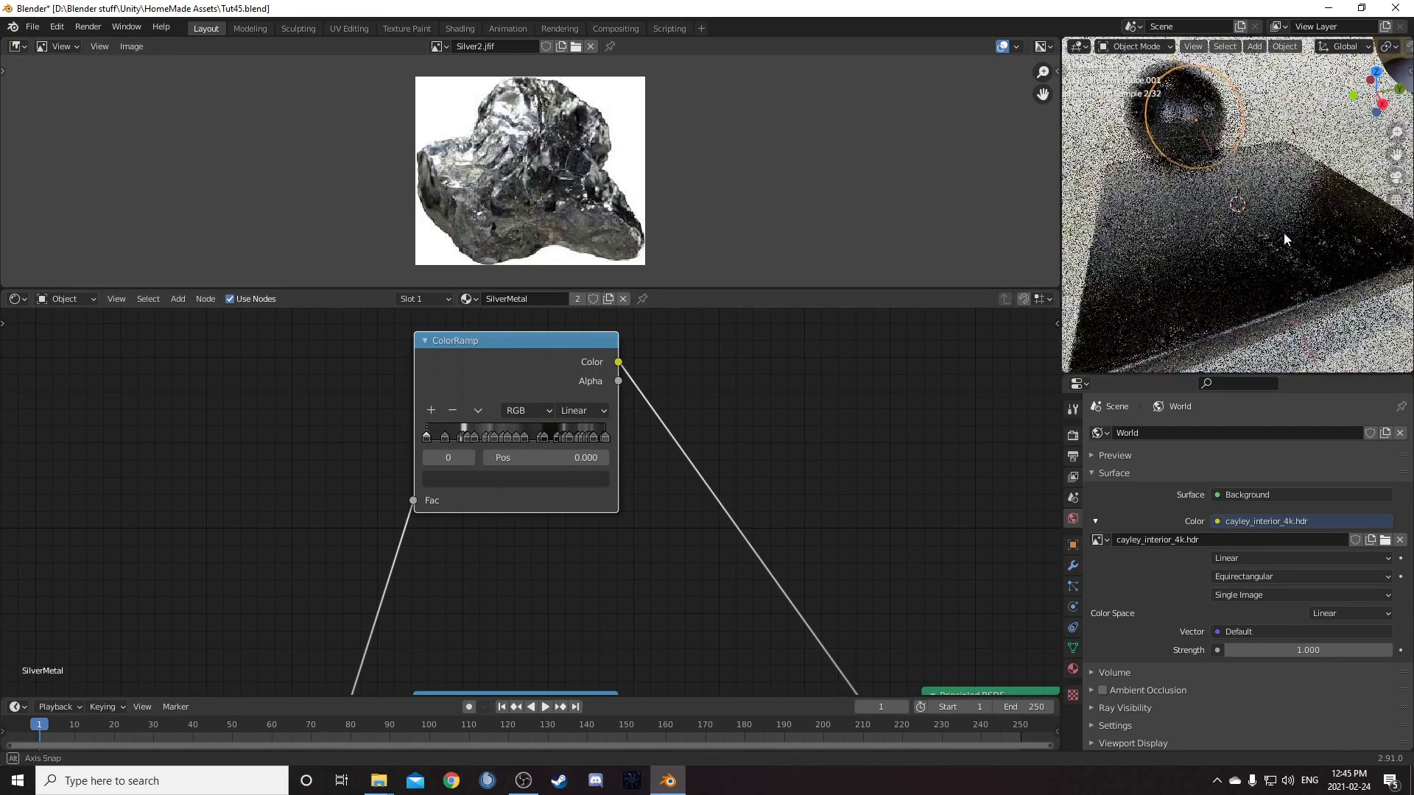
pyautogui.moveTo(1285, 236); pyautogui.dragTo(1264, 225, button='middle')
pyautogui.press('e')
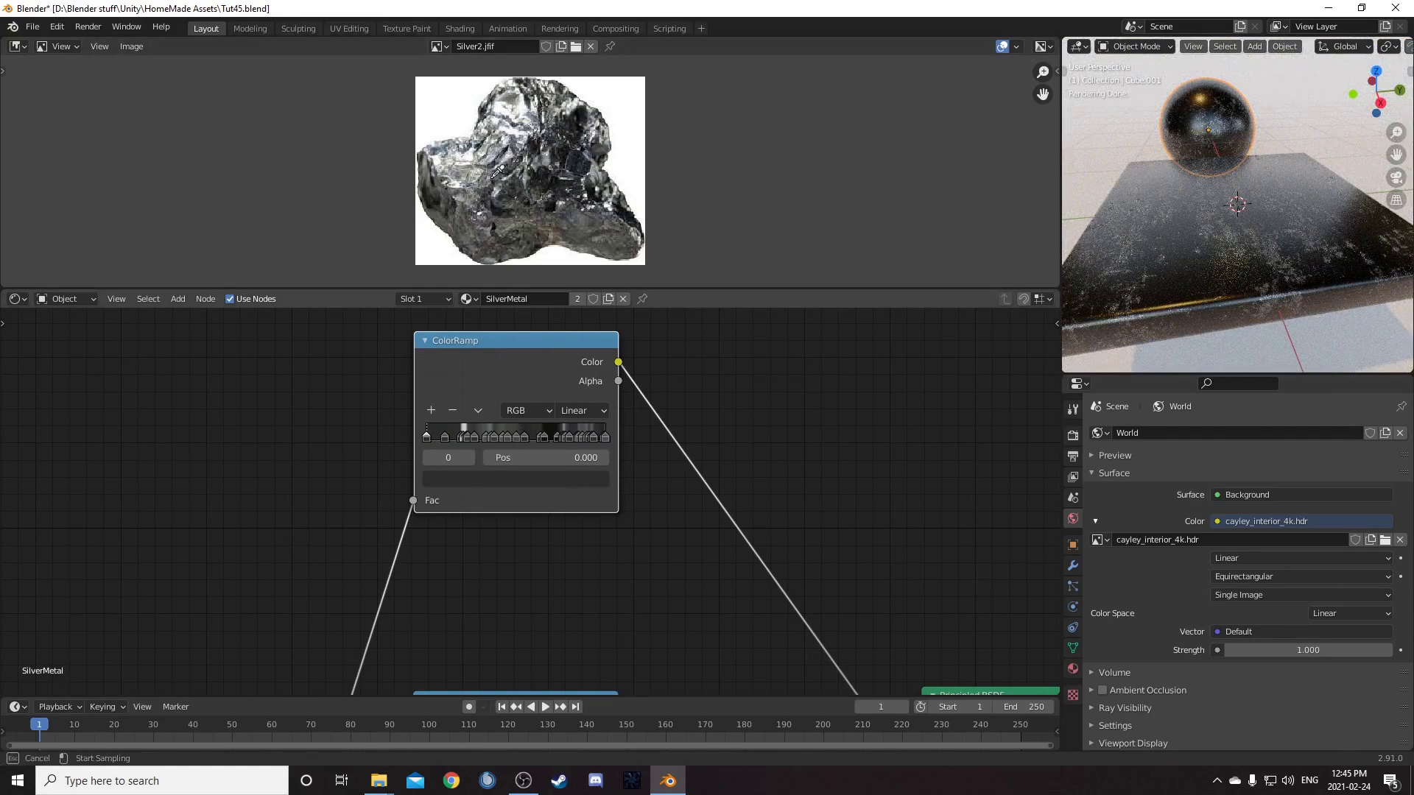
pyautogui.moveTo(495, 153); pyautogui.dragTo(525, 121)
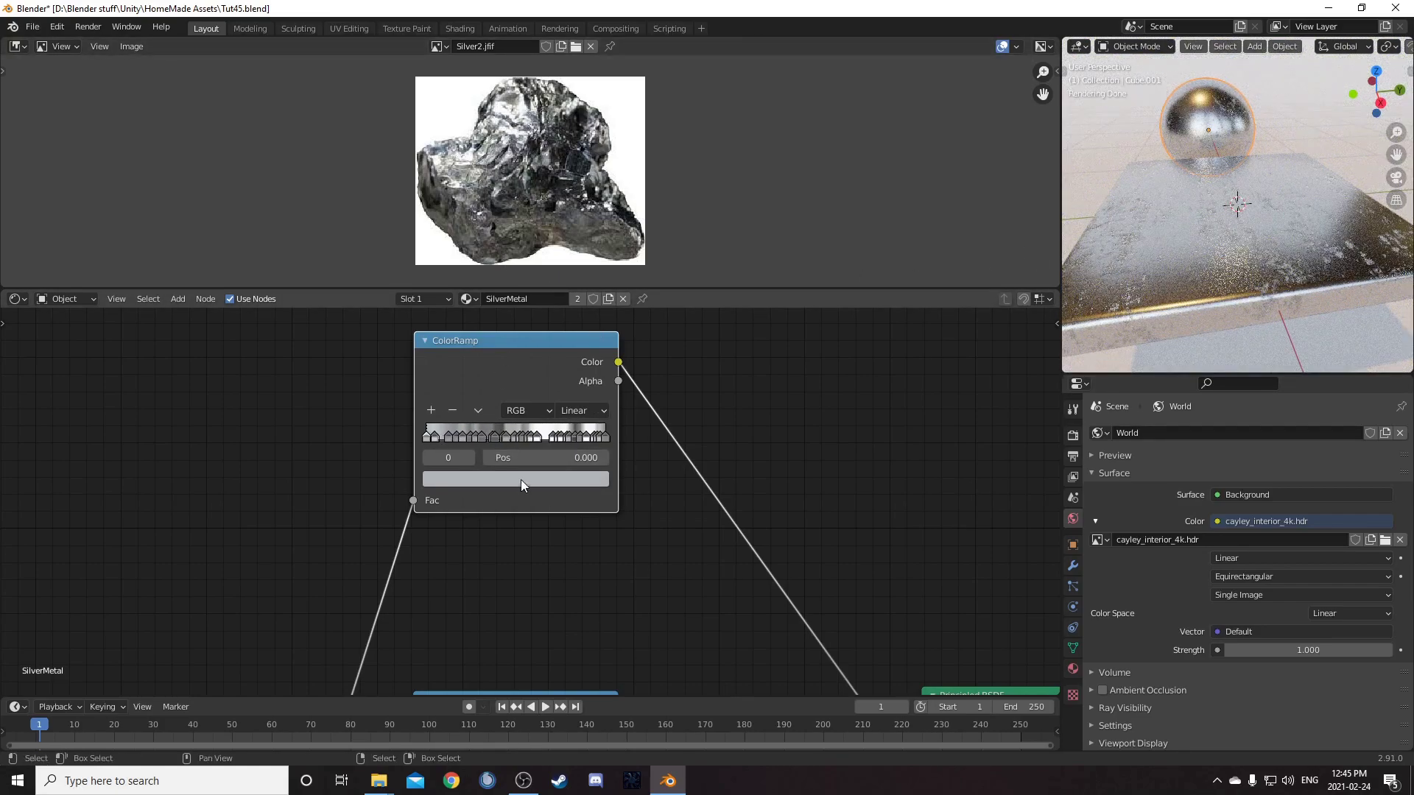
# Resample the Base Color ColorRamp's stops with a short eyedropper stroke across the upper-left part of the silver rock
pyautogui.press('e')
pyautogui.moveTo(474, 152); pyautogui.dragTo(524, 132)
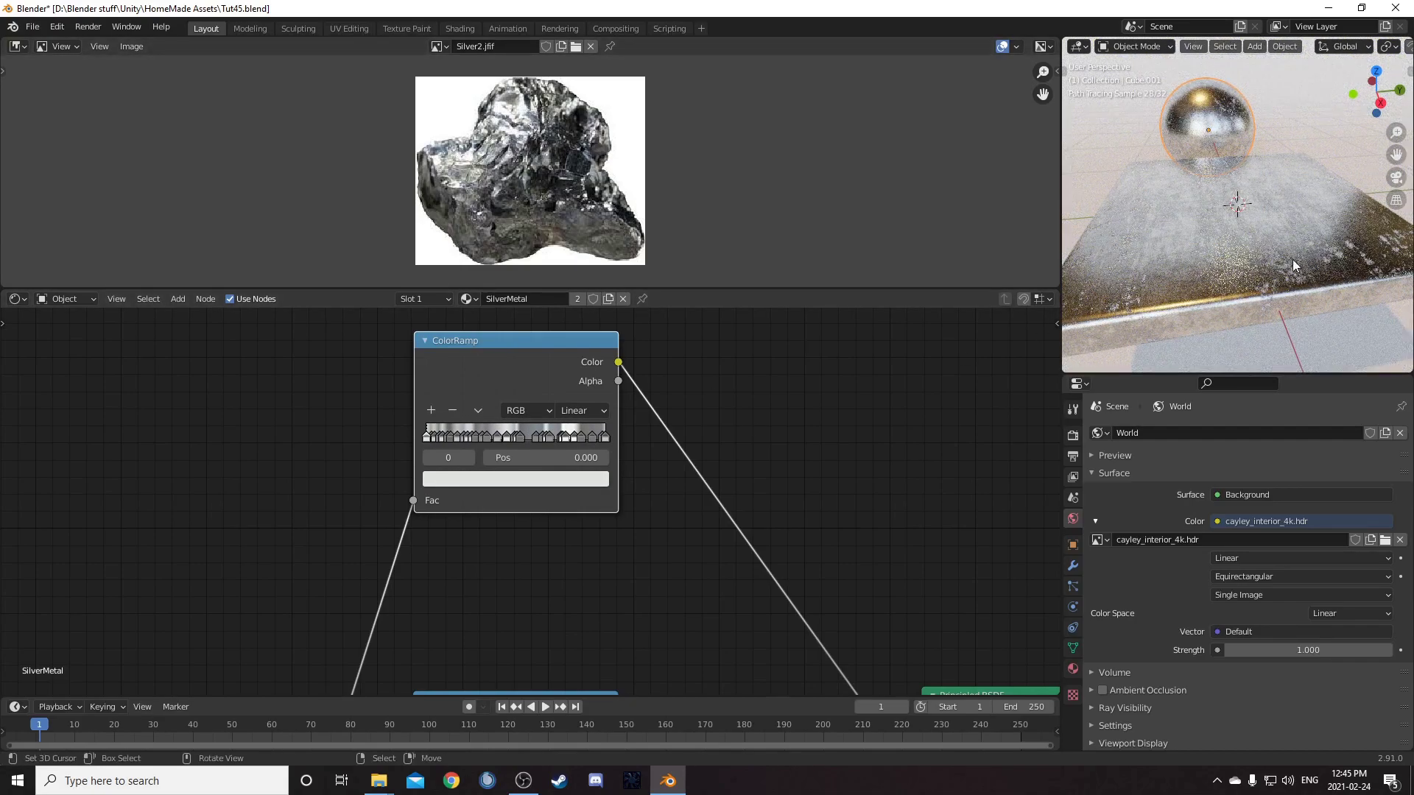
pyautogui.scroll(-4, 625, 547)
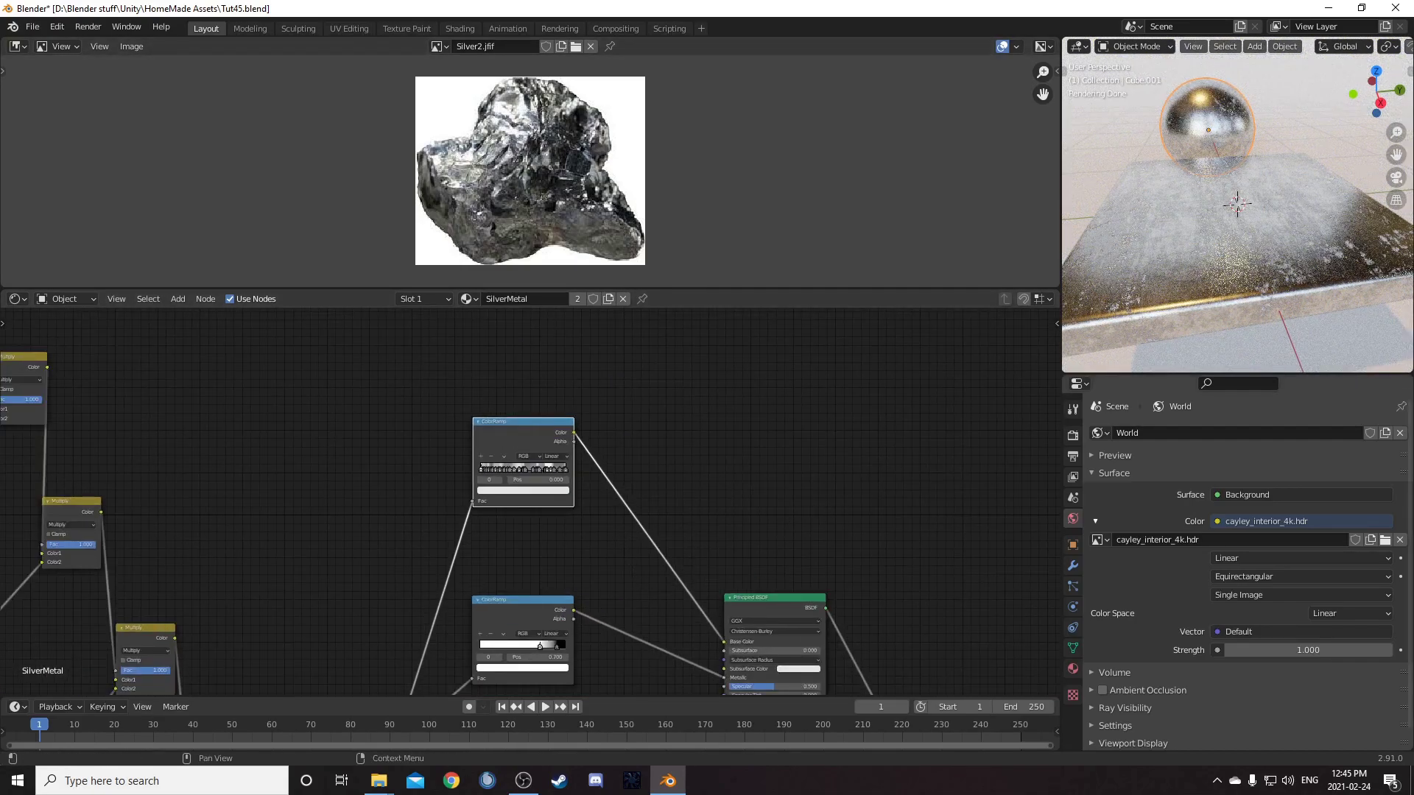
pyautogui.press('KP_Decimal')
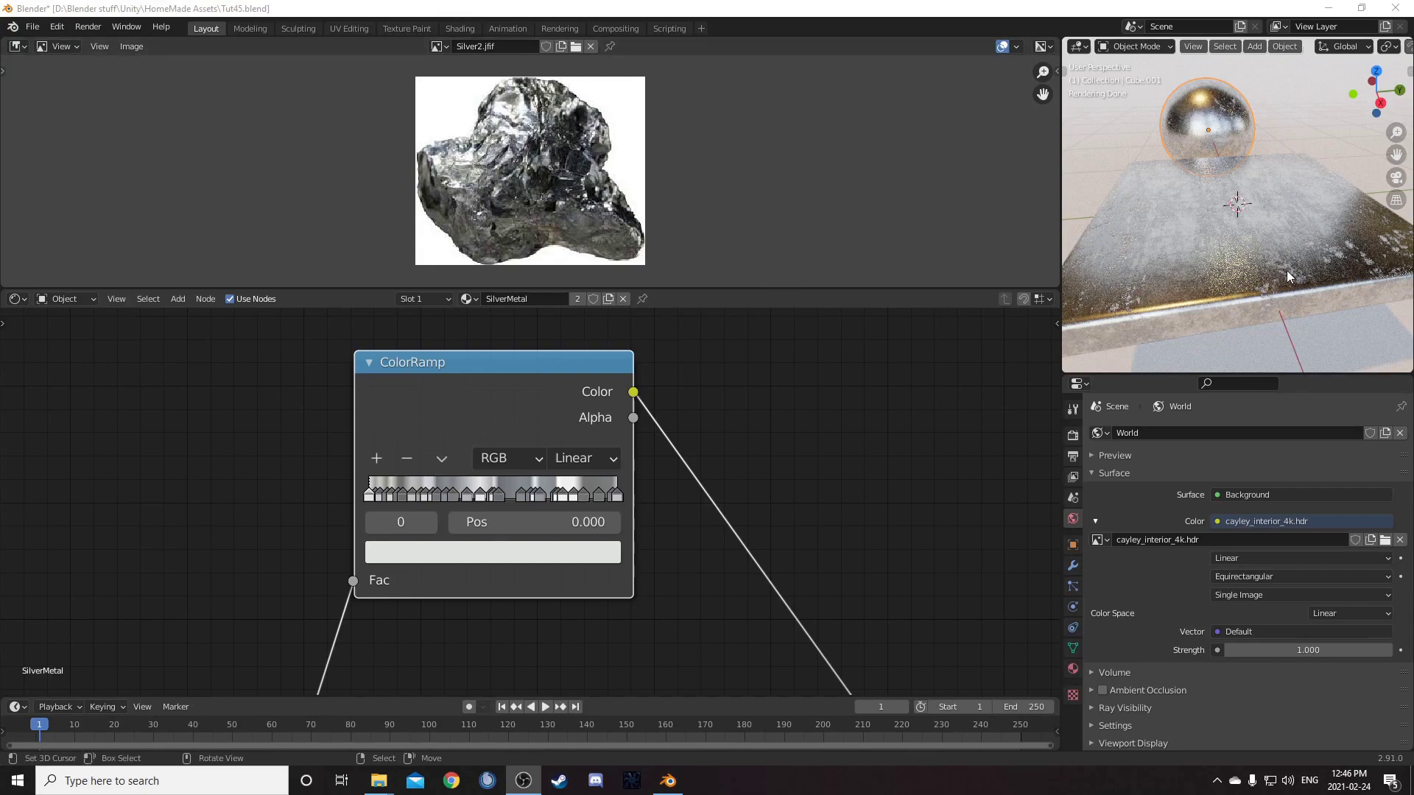
pyautogui.moveTo(597, 451); pyautogui.dragTo(580, 406, button='middle')
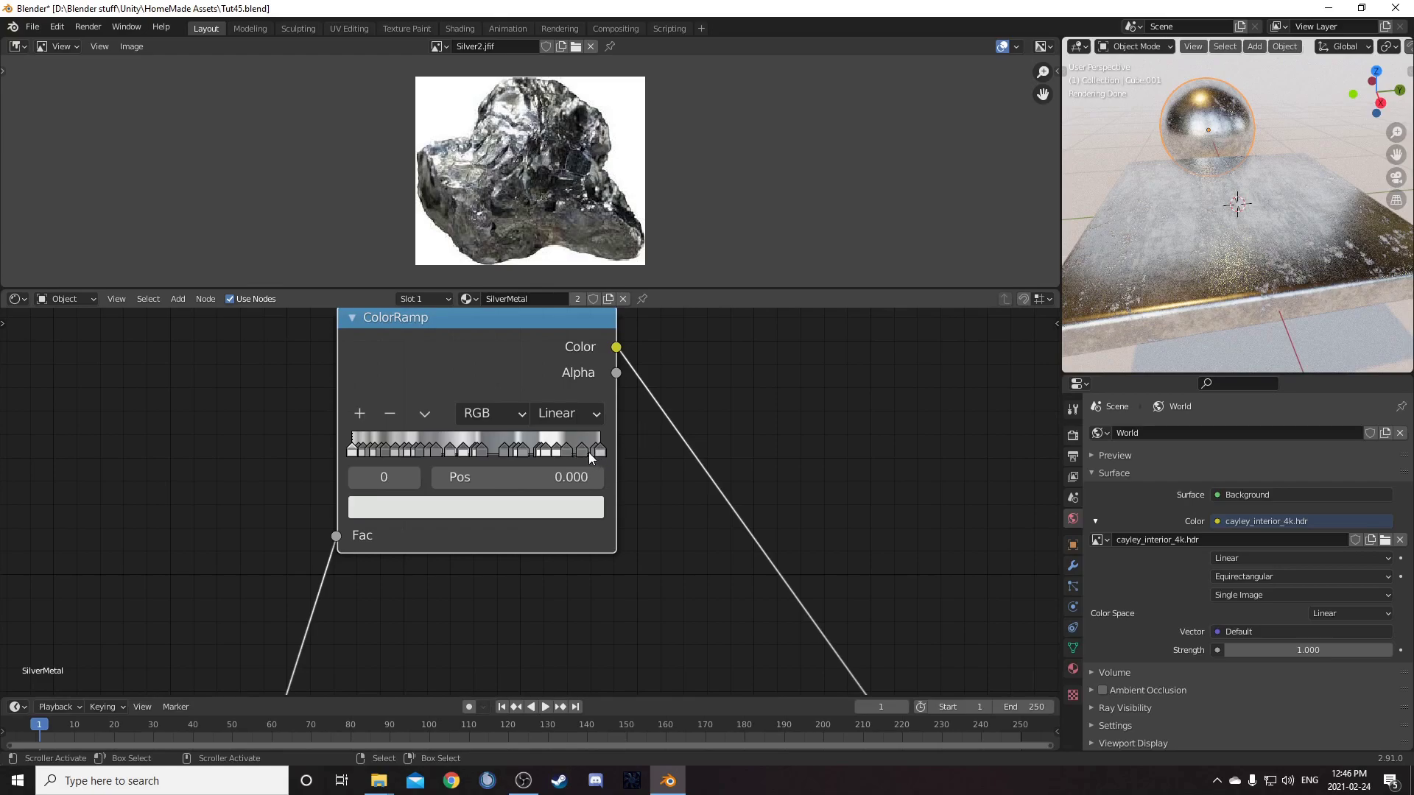
# Preview the mask ColorRamp, the Metallic ColorRamp and the Base Color ColorRamp one after another through the emission viewer
pyautogui.scroll(-5, 493, 581)
pyautogui.moveTo(529, 482); pyautogui.dragTo(428, 440, button='middle')
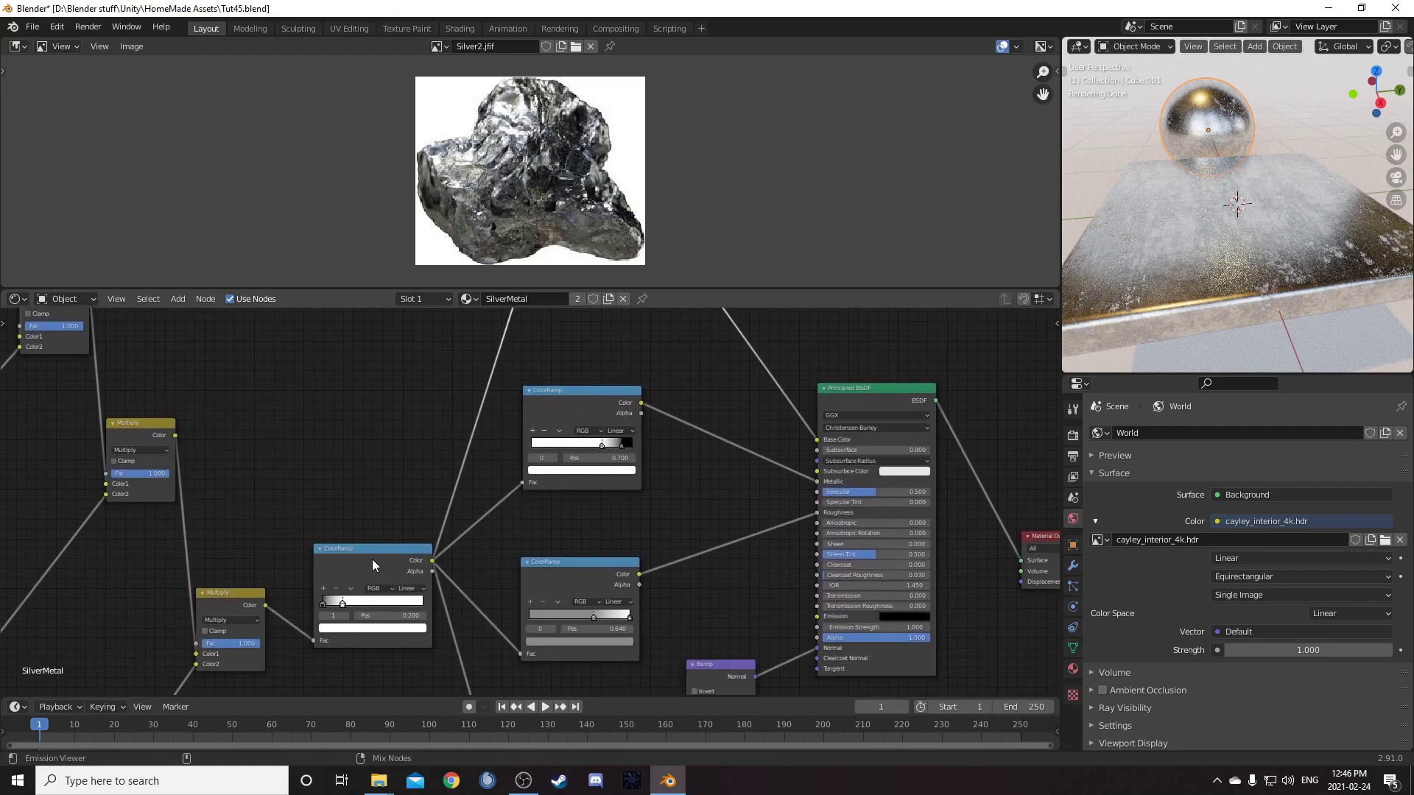
pyautogui.keyDown('ctrl'); pyautogui.keyDown('shift'); pyautogui.click(373, 561); pyautogui.keyUp('shift'); pyautogui.keyUp('ctrl')
pyautogui.moveTo(557, 360); pyautogui.dragTo(431, 478, button='middle')
pyautogui.moveTo(475, 537); pyautogui.dragTo(411, 396, button='middle')
pyautogui.keyDown('ctrl'); pyautogui.keyDown('shift'); pyautogui.click(411, 379); pyautogui.keyUp('shift'); pyautogui.keyUp('ctrl')
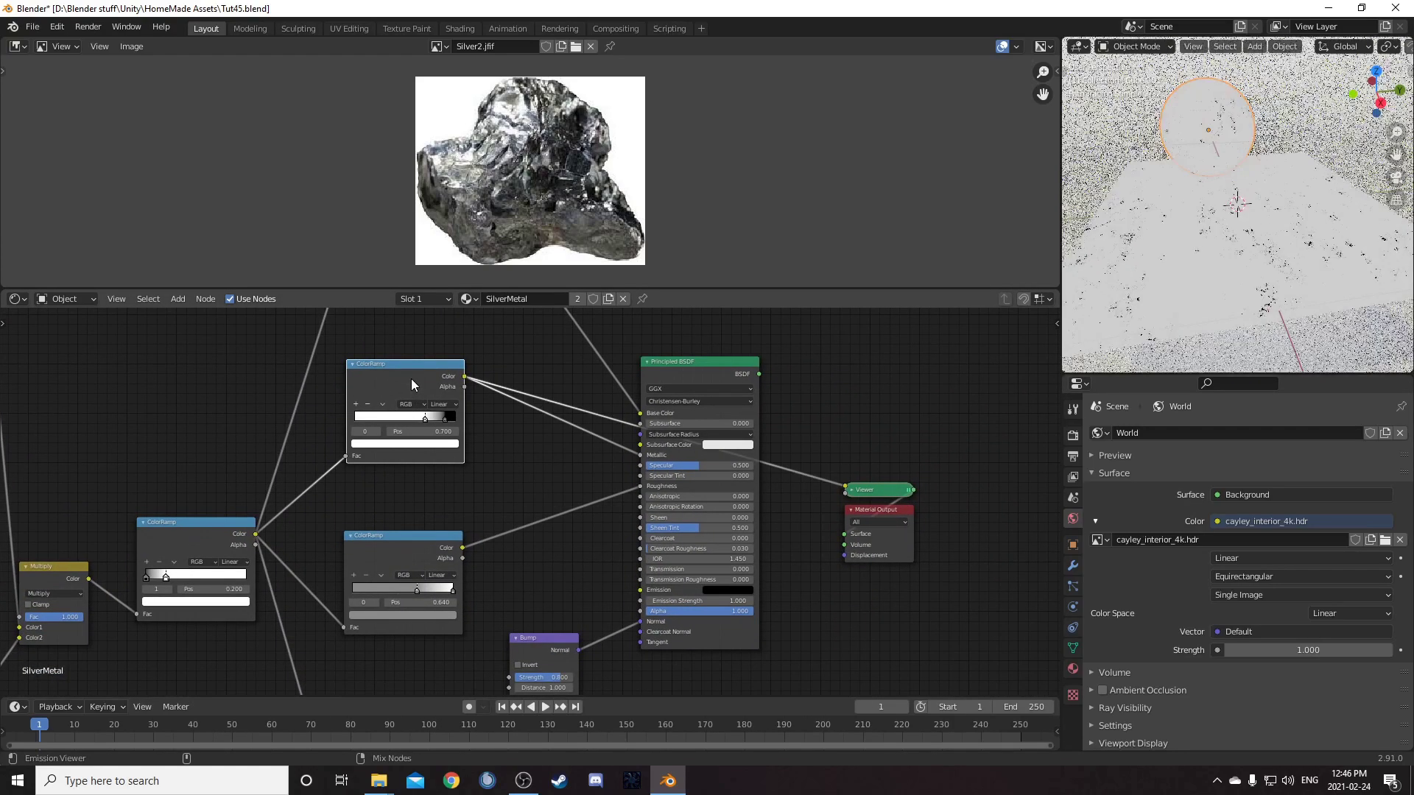
pyautogui.moveTo(142, 521); pyautogui.dragTo(45, 718, button='middle')
pyautogui.keyDown('ctrl'); pyautogui.keyDown('shift'); pyautogui.click(328, 364); pyautogui.keyUp('shift'); pyautogui.keyUp('ctrl')
# Remove the last three color stops from the high end of the Base Color ColorRamp
pyautogui.scroll(4, 337, 399)
pyautogui.moveTo(287, 399); pyautogui.dragTo(643, 604, button='middle')
pyautogui.scroll(4, 460, 476)
pyautogui.moveTo(460, 476); pyautogui.dragTo(524, 508, button='middle')
pyautogui.click(571, 514)
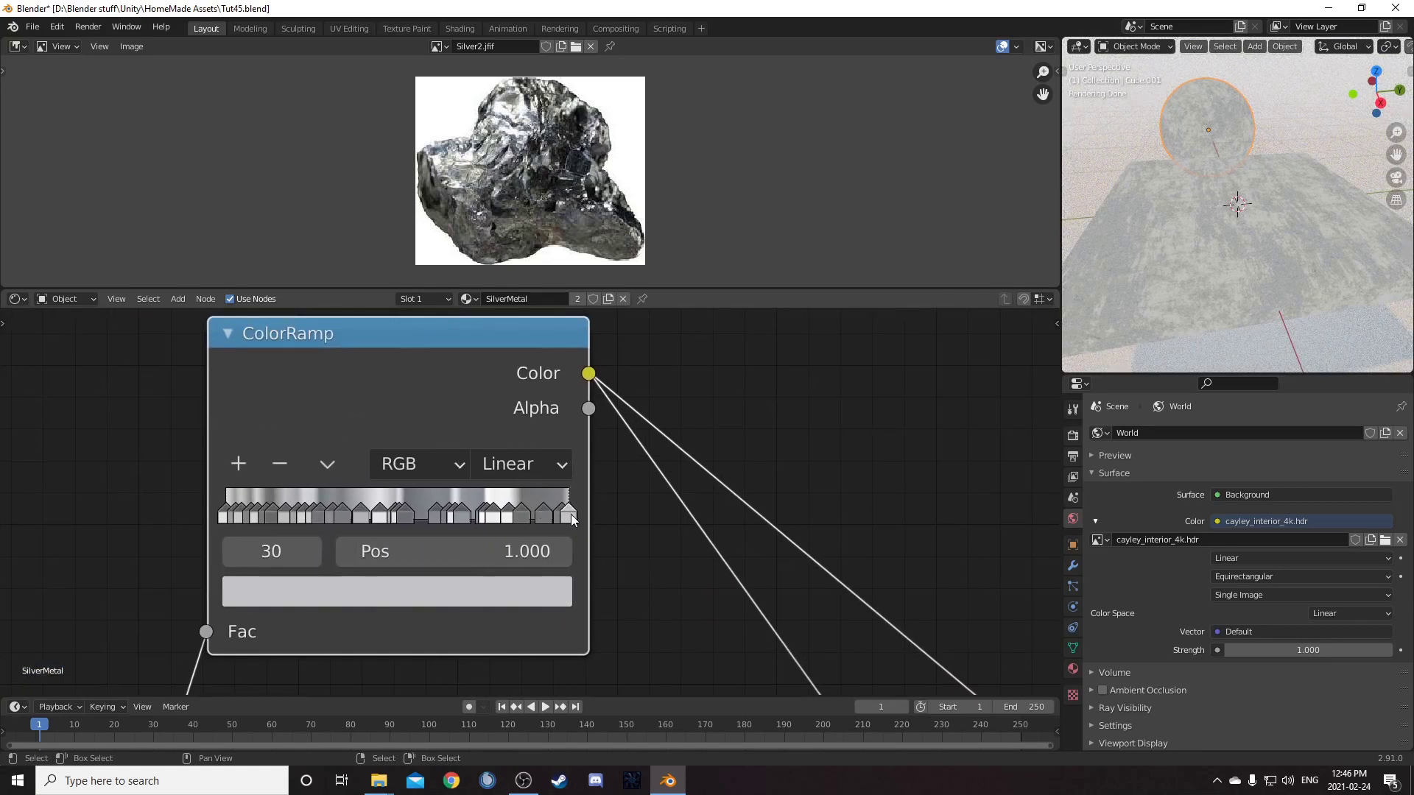
pyautogui.click(285, 470)
pyautogui.click(285, 470)
pyautogui.click(285, 470)
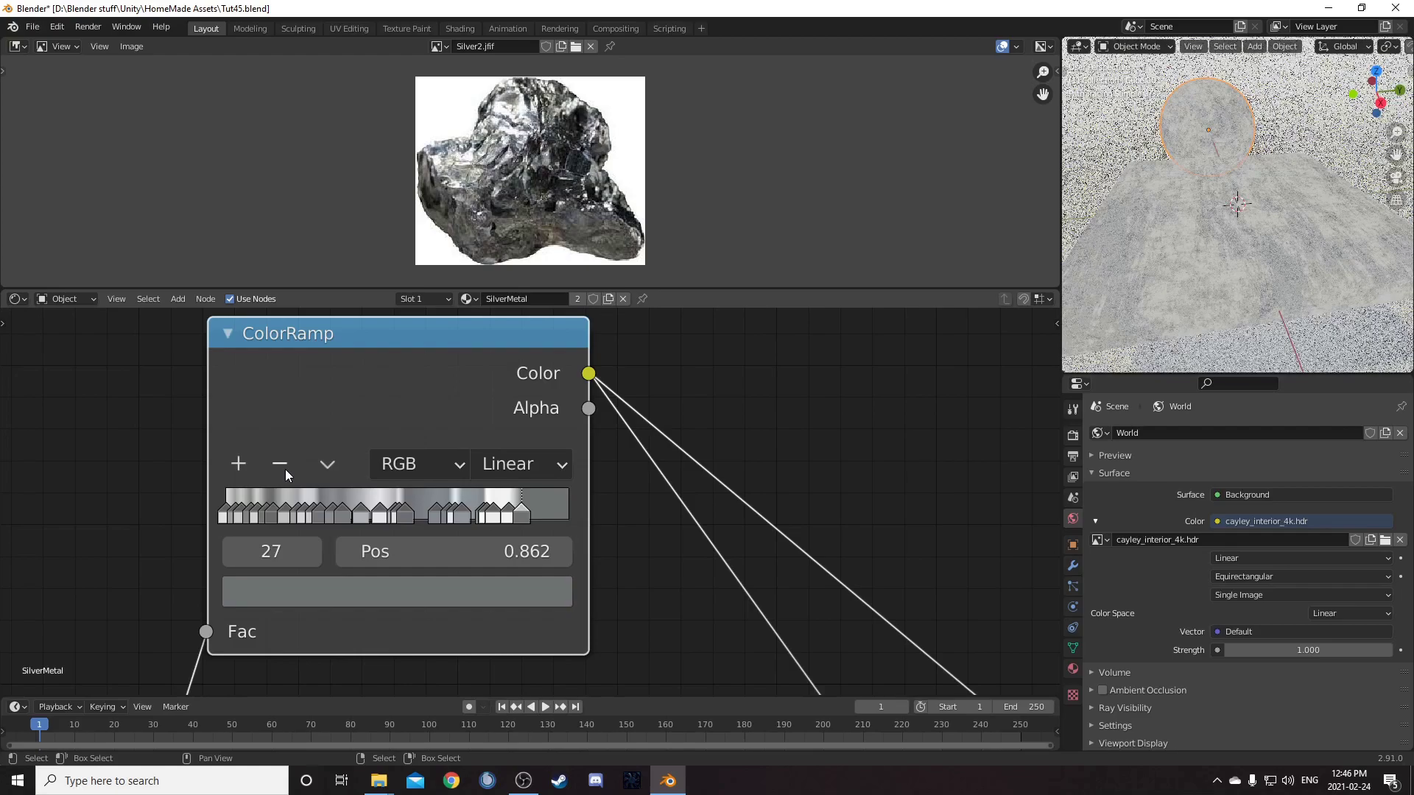
# Add a stop near the end of the Base Color ColorRamp at position 0.908 and color it light grey
pyautogui.click(238, 465)
pyautogui.moveTo(522, 514)
pyautogui.mouseDown()
pyautogui.moveTo(558, 517)
pyautogui.moveTo(541, 518)
pyautogui.mouseUp()
pyautogui.click(475, 595)
pyautogui.moveTo(350, 295); pyautogui.dragTo(311, 226)
pyautogui.moveTo(333, 280); pyautogui.dragTo(356, 245)
# Route the Principled BSDF back into the Material Output in place of the Base Color preview
pyautogui.scroll(-5, 653, 669)
pyautogui.scroll(-6, 727, 639)
pyautogui.moveTo(720, 582); pyautogui.dragTo(603, 453, button='middle')
pyautogui.keyDown('ctrl'); pyautogui.keyDown('shift'); pyautogui.click(624, 488); pyautogui.keyUp('shift'); pyautogui.keyUp('ctrl')
pyautogui.scroll(5, 431, 386)
pyautogui.moveTo(429, 389); pyautogui.dragTo(569, 632, button='middle')
pyautogui.scroll(2, 443, 442)
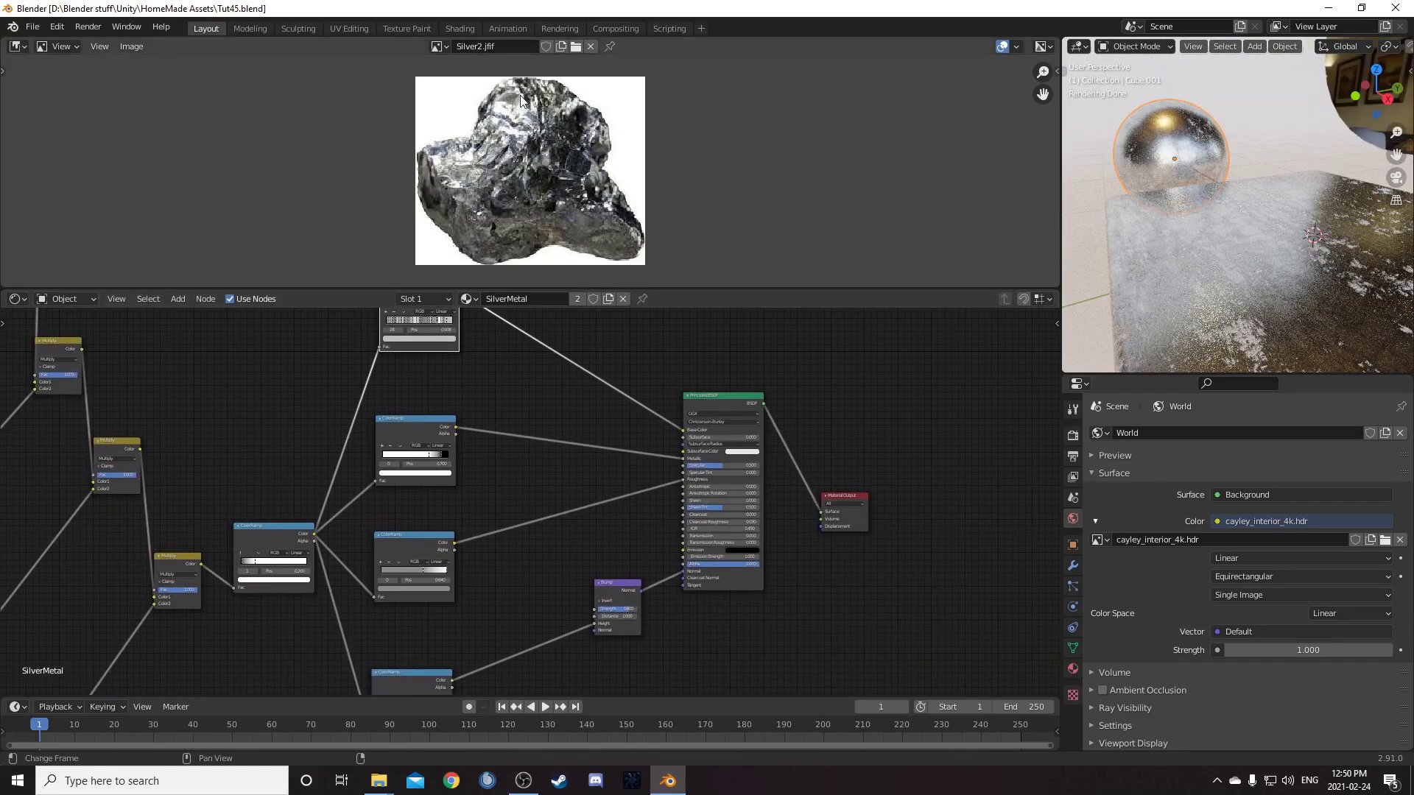
pyautogui.moveTo(654, 498); pyautogui.dragTo(655, 467, button='middle')
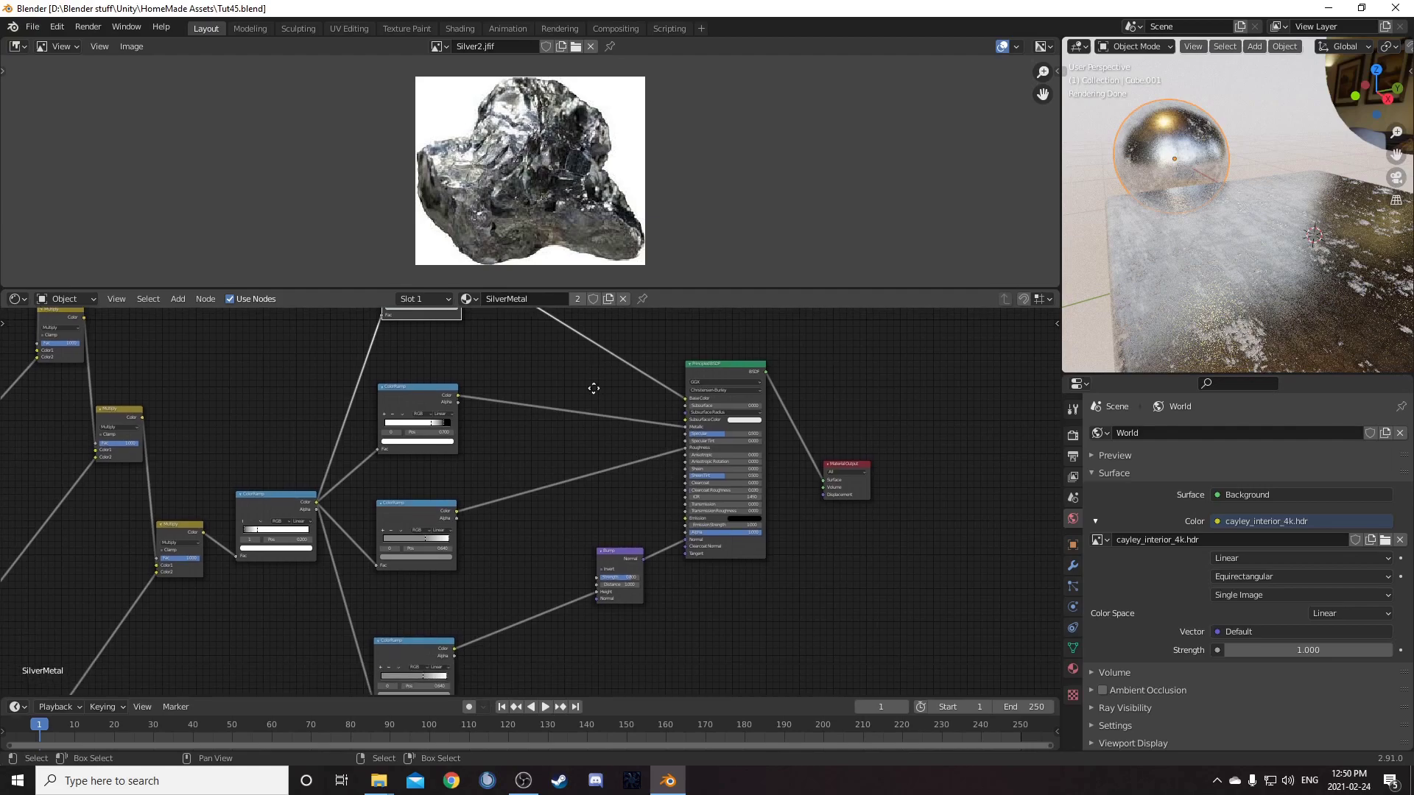
# Add a Layer Weight node above the Base Color ColorRamp
pyautogui.moveTo(594, 372); pyautogui.dragTo(587, 473, button='middle')
pyautogui.scroll(5, 541, 484)
pyautogui.moveTo(511, 433); pyautogui.dragTo(488, 536, button='middle')
pyautogui.scroll(-3, 492, 531)
pyautogui.hotkey('shift', 'a')
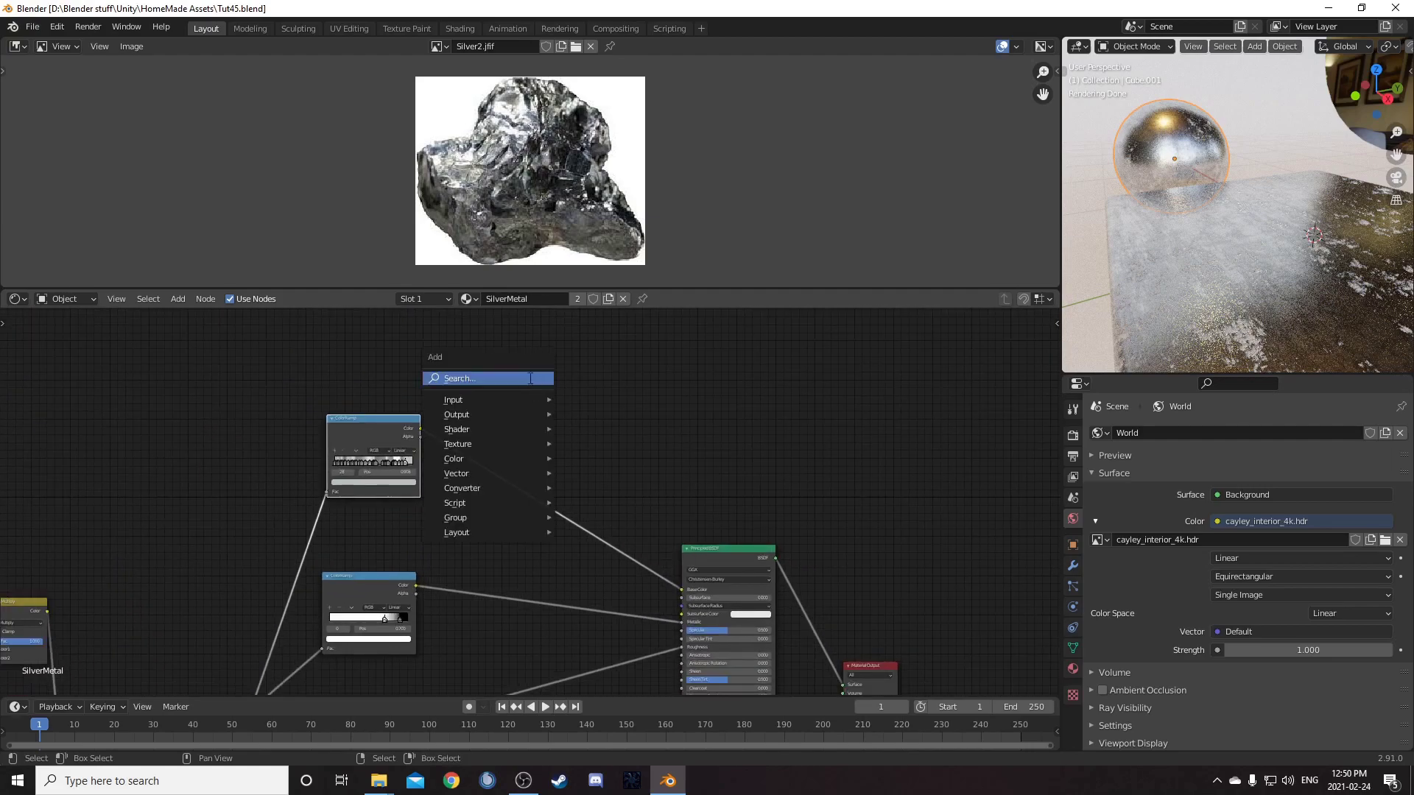
pyautogui.click(528, 378)
pyautogui.write('layer weight')
pyautogui.press('Return')
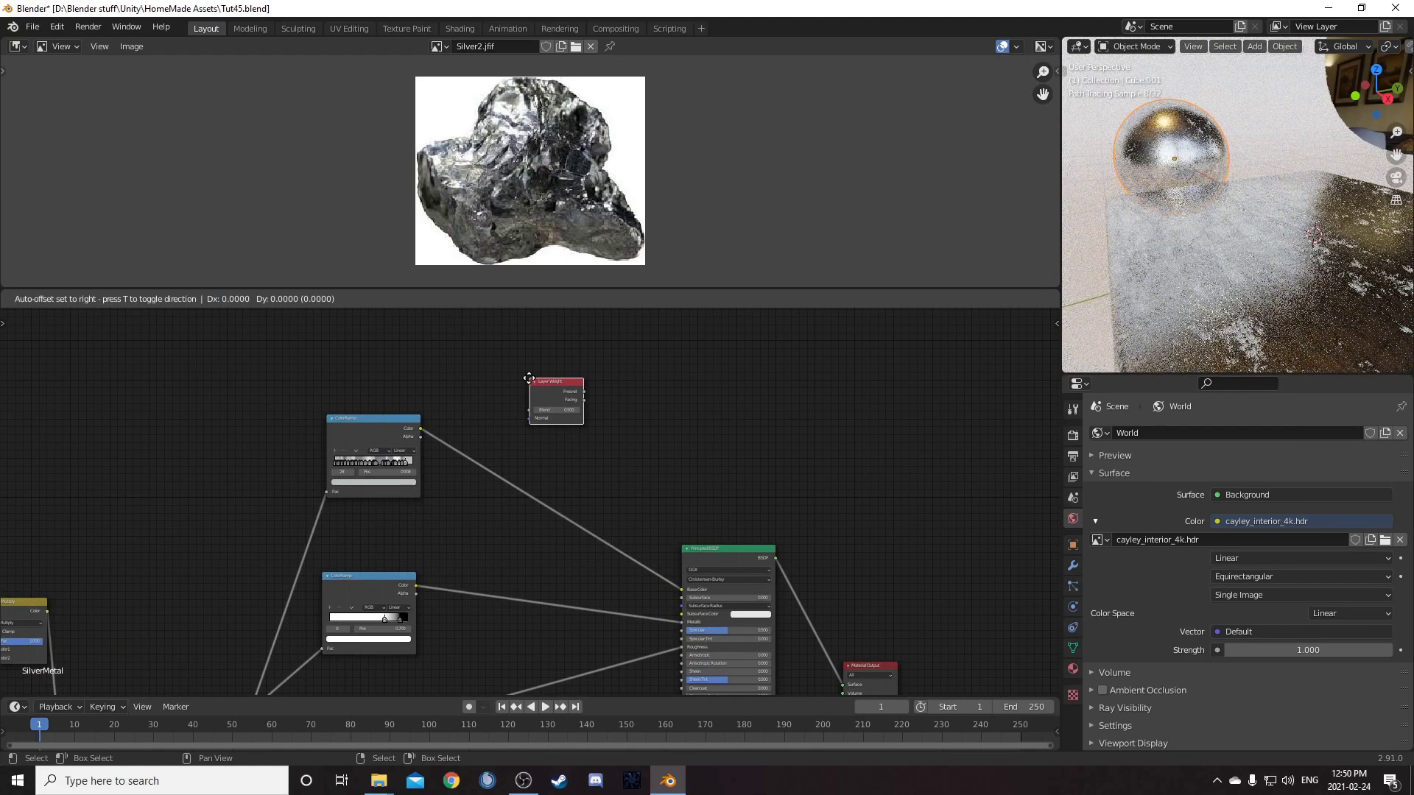
pyautogui.click(338, 329)
# Preview the Layer Weight node's Facing output through the emission viewer and move the node farther above the ColorRamp
pyautogui.scroll(2, 404, 390)
pyautogui.moveTo(311, 311); pyautogui.dragTo(363, 443, button='middle')
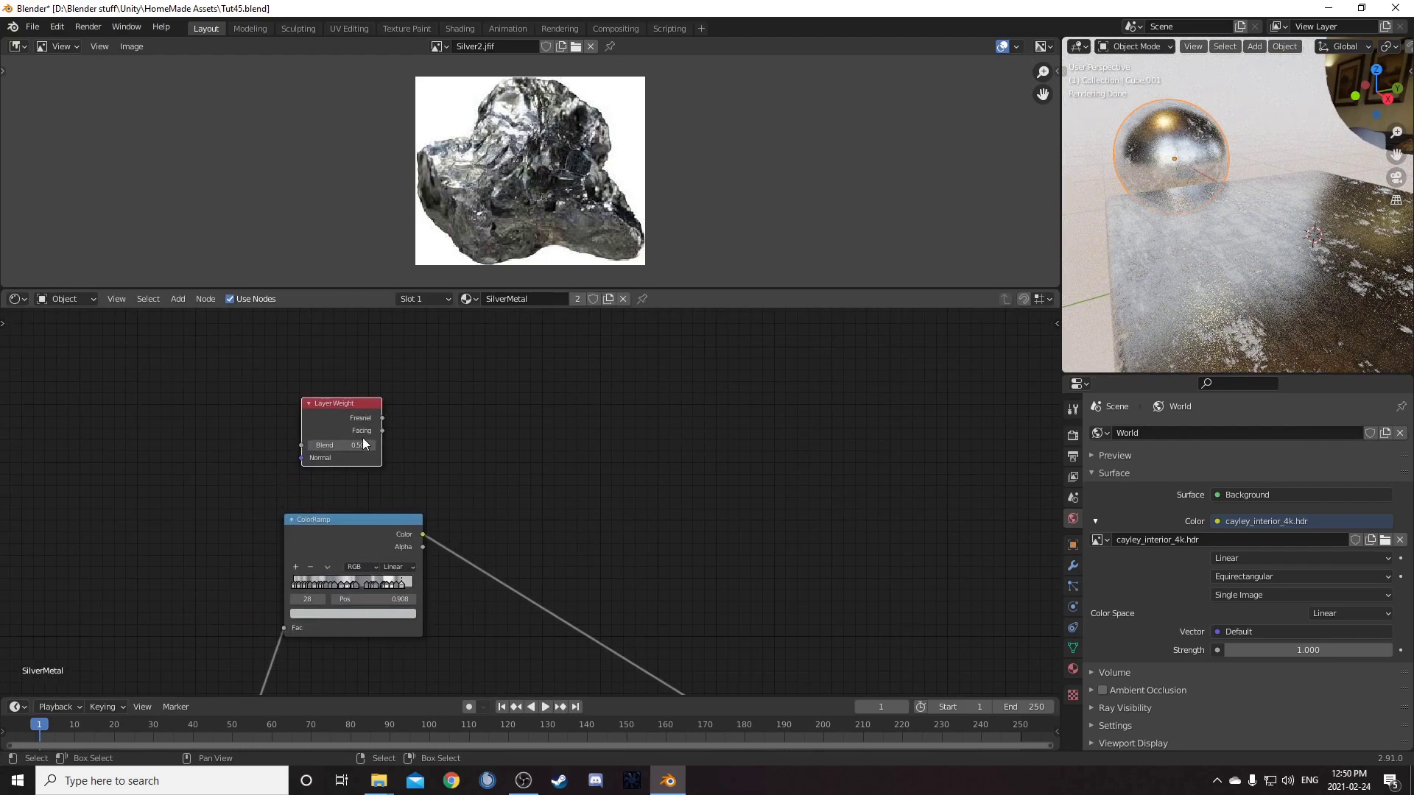
pyautogui.keyDown('ctrl'); pyautogui.keyDown('shift'); pyautogui.click(346, 411); pyautogui.keyUp('shift'); pyautogui.keyUp('ctrl')
pyautogui.keyDown('ctrl'); pyautogui.keyDown('shift'); pyautogui.click(346, 411); pyautogui.keyUp('shift'); pyautogui.keyUp('ctrl')
pyautogui.moveTo(353, 419); pyautogui.dragTo(355, 365)
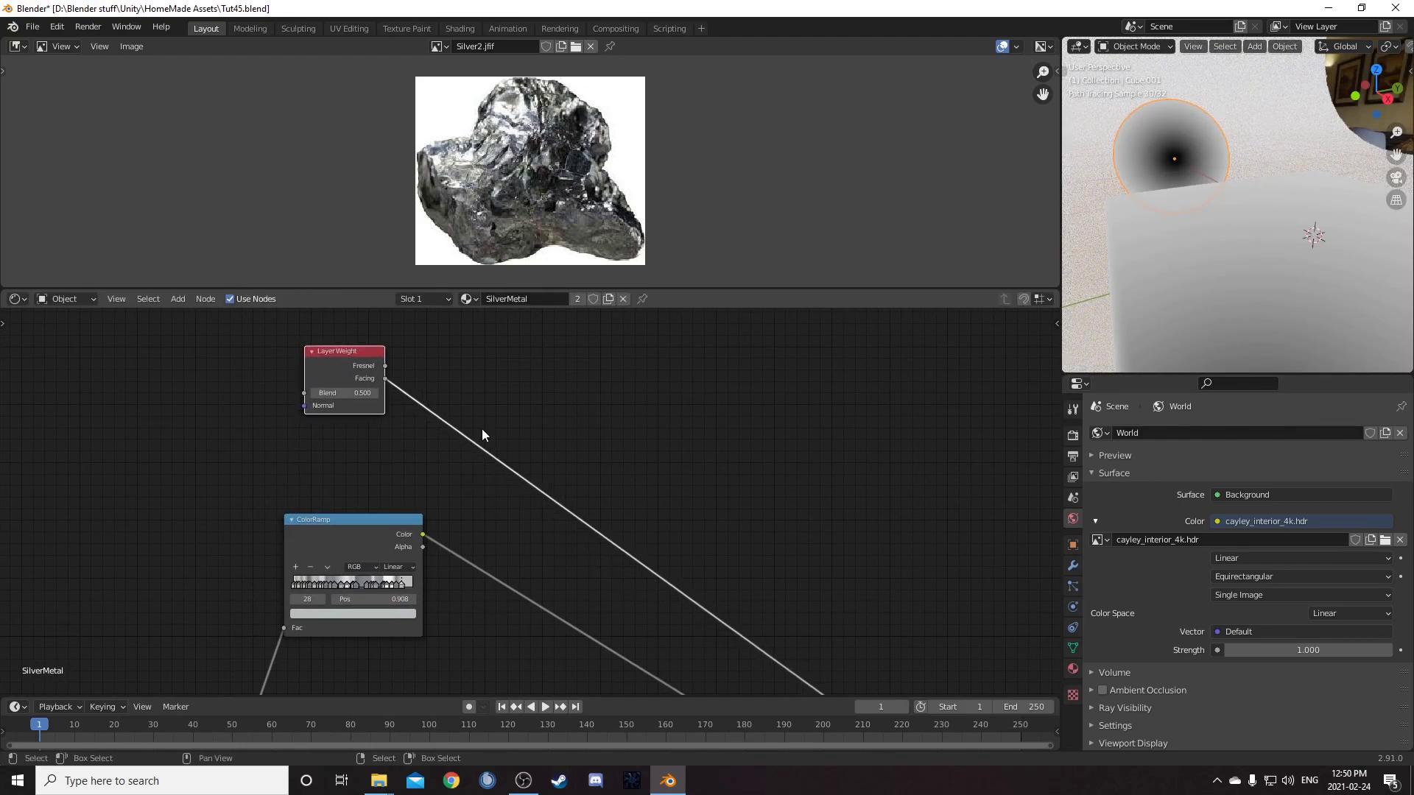
# Add a ColorRamp and insert it on the link leaving the Layer Weight node's Facing output
pyautogui.scroll(-2, 529, 455)
pyautogui.moveTo(528, 455); pyautogui.dragTo(507, 404, button='middle')
pyautogui.hotkey('shift', 'a')
pyautogui.click(517, 431)
pyautogui.write('color ramp')
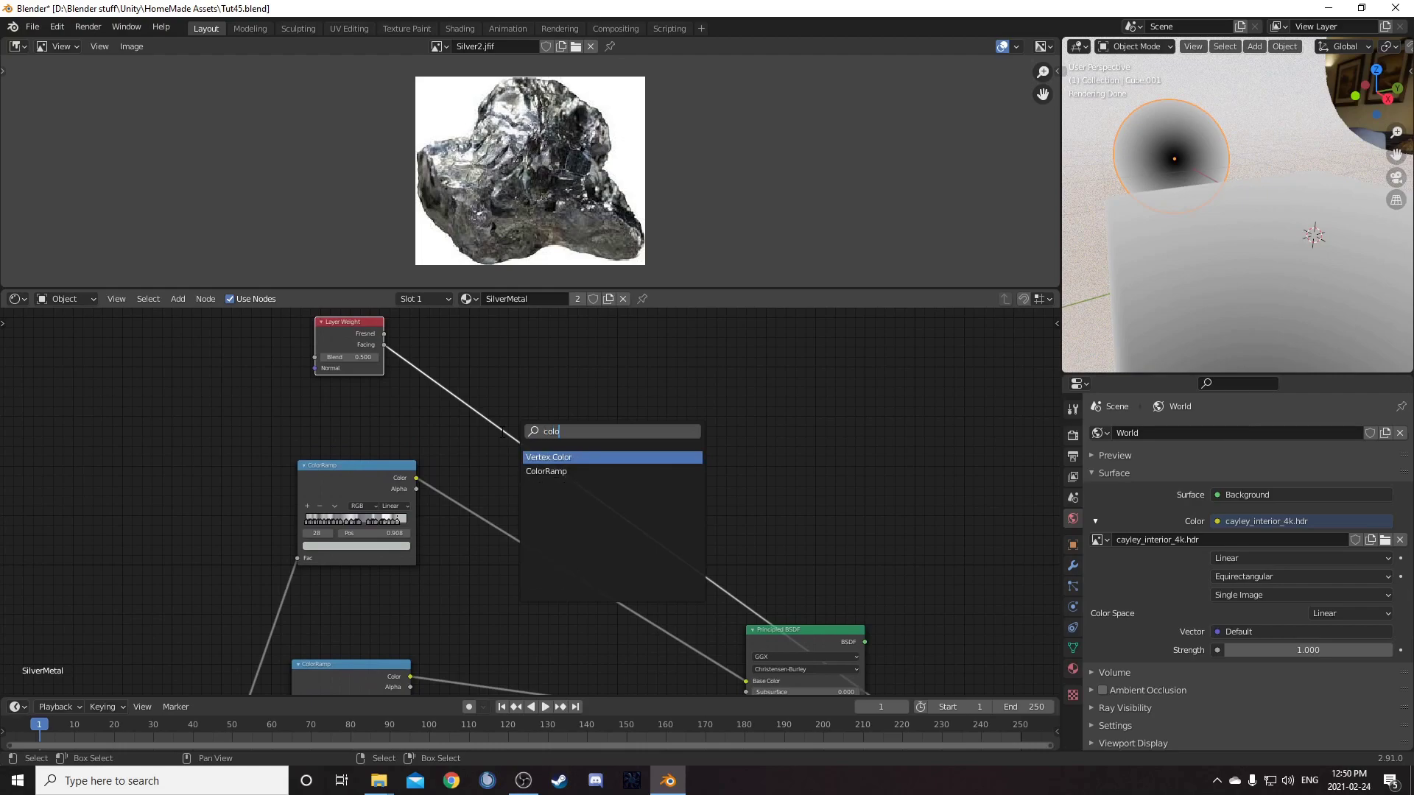
pyautogui.press('Return')
pyautogui.click(486, 358)
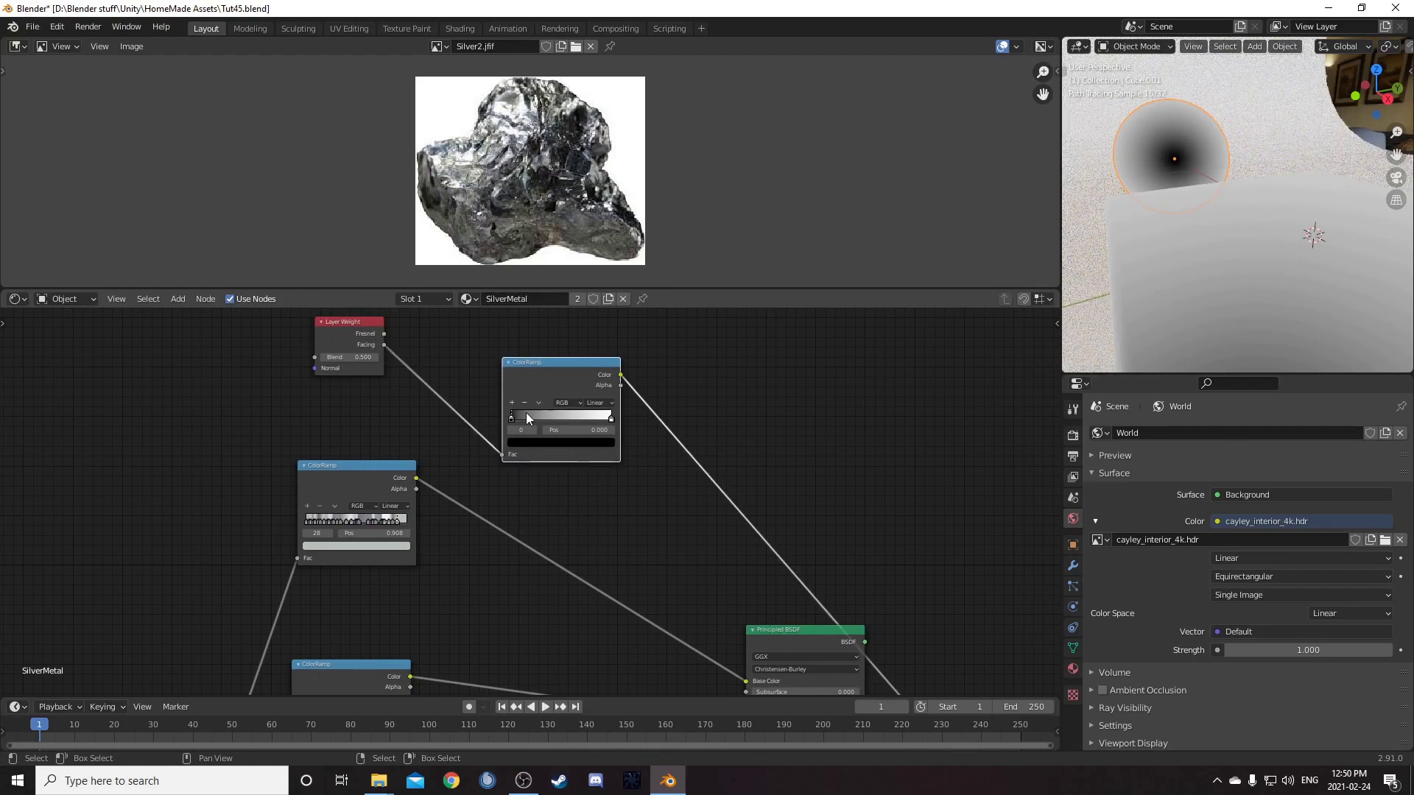
# On the Layer Weight ColorRamp, set the black stop to position 0.8 and the white stop to 0.1
pyautogui.click(586, 430)
pyautogui.write('0.8')
pyautogui.press('Return')
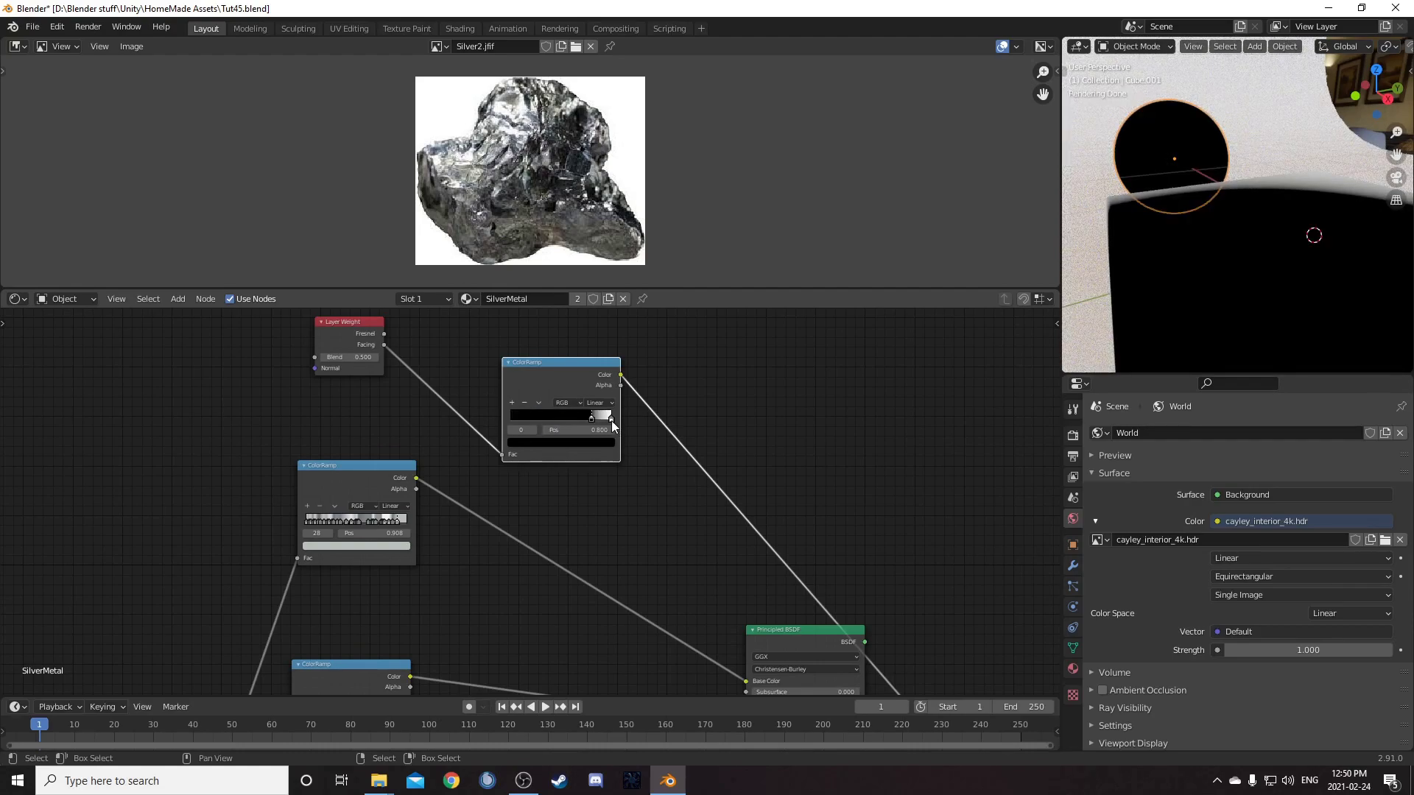
pyautogui.click(611, 420)
pyautogui.click(588, 430)
pyautogui.write('0.1')
pyautogui.press('Return')
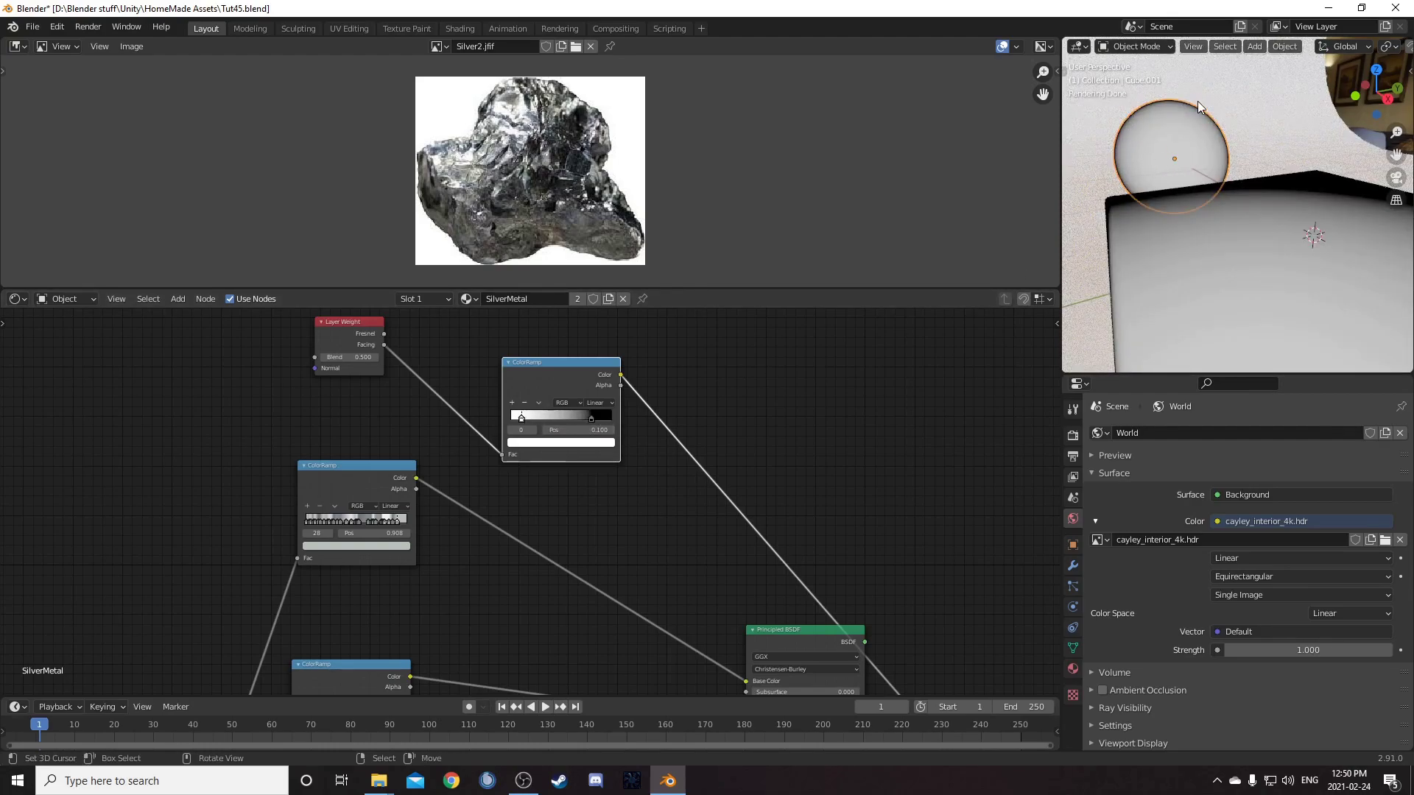
# Add a Hue Saturation Value node and insert it on the link between the upper ColorRamp and the Principled BSDF's Base Color
pyautogui.scroll(-5, 587, 421)
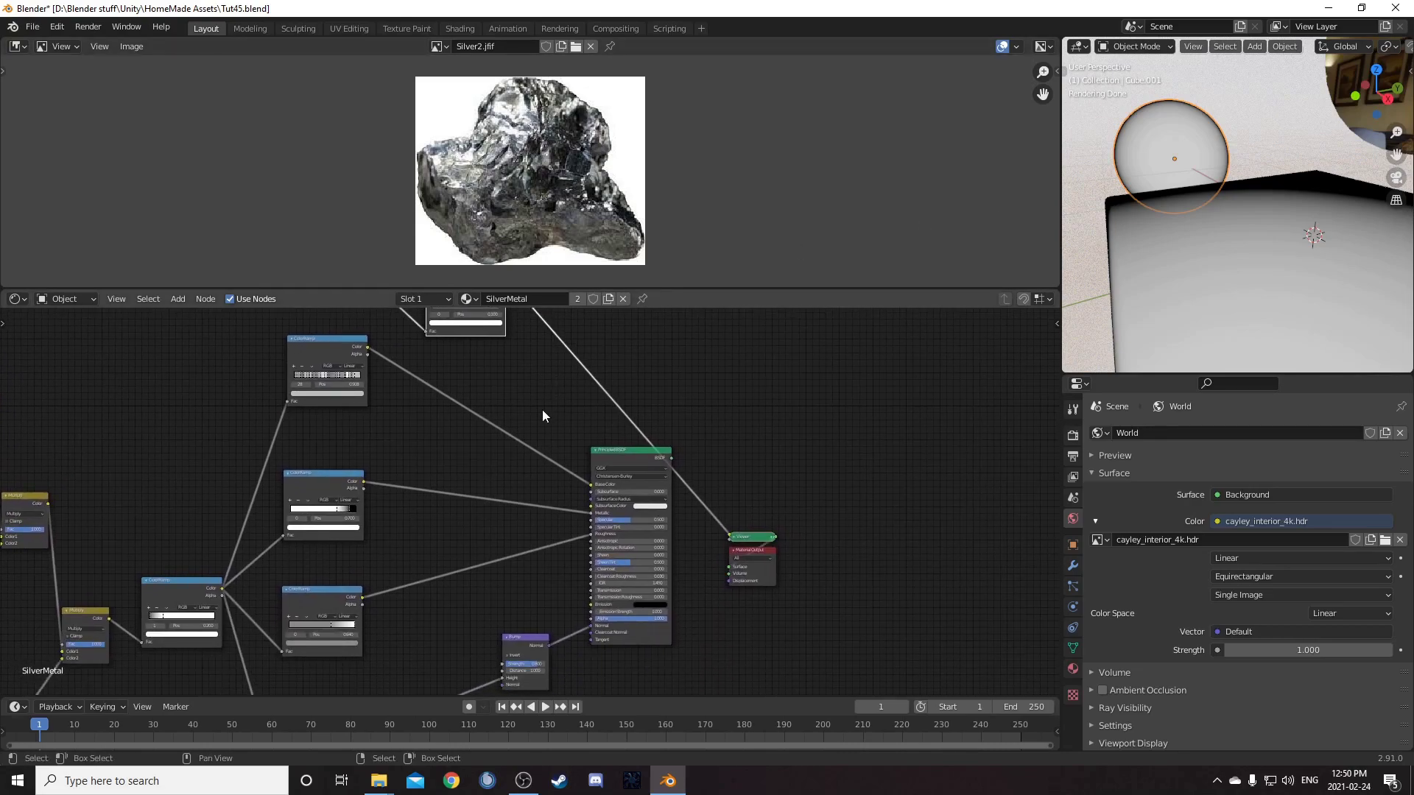
pyautogui.hotkey('shift', 'a')
pyautogui.click(519, 426)
pyautogui.write('hue')
pyautogui.press('Return')
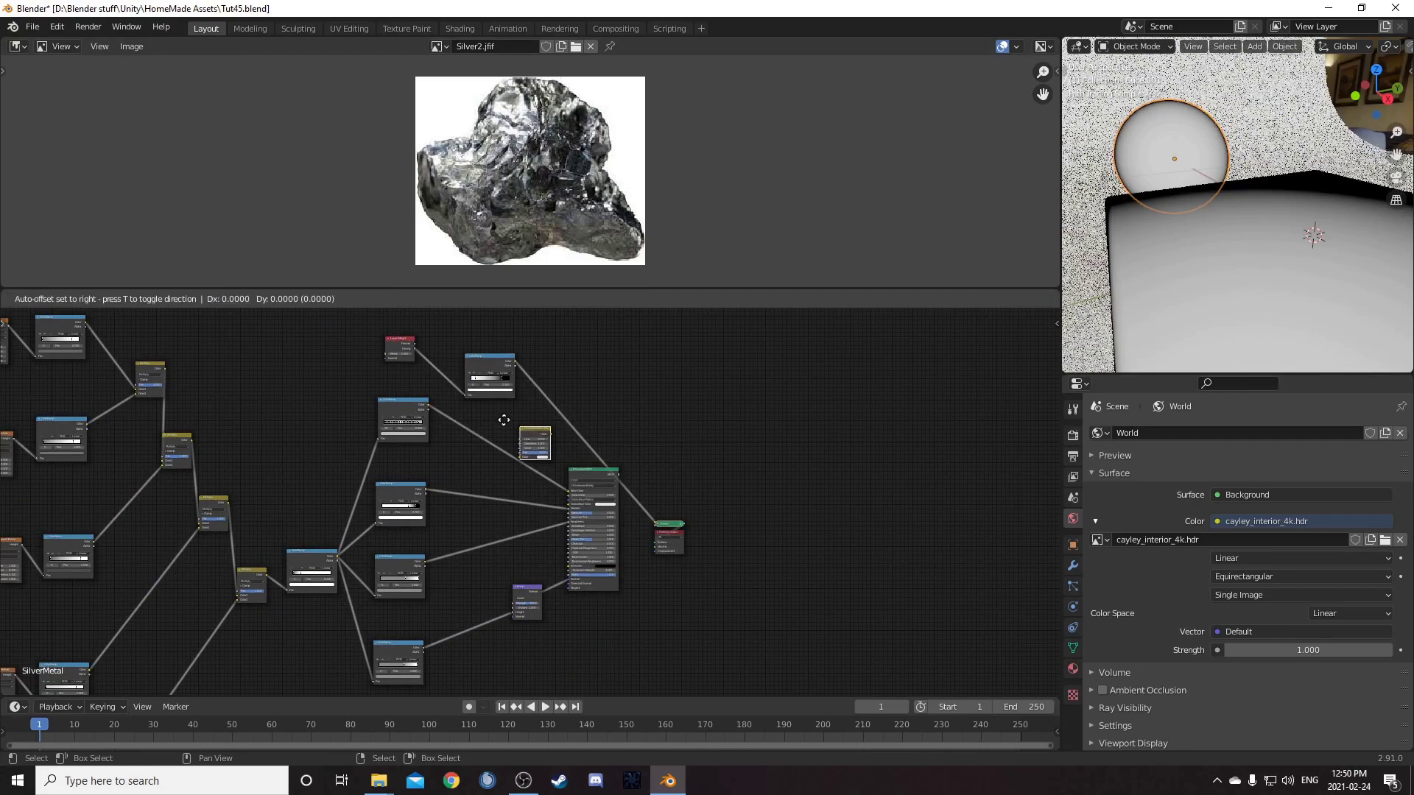
pyautogui.click(471, 416)
pyautogui.scroll(5, 498, 445)
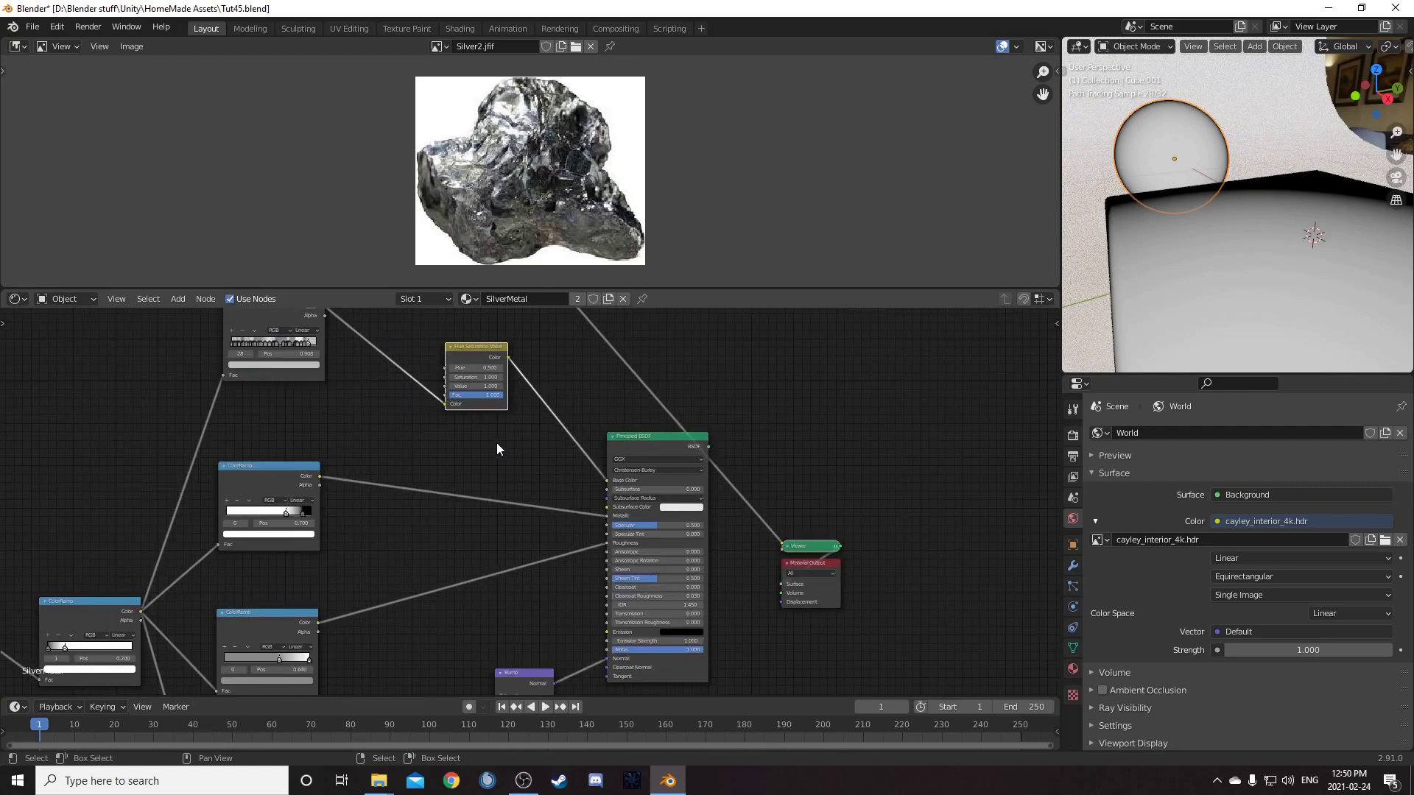
# Duplicate the Hue Saturation Value node with its incoming ColorRamp link kept, placing the copy directly below the original
pyautogui.scroll(2, 445, 551)
pyautogui.moveTo(430, 408); pyautogui.dragTo(426, 377)
pyautogui.hotkey('ctrl', 'shift', 'd')
pyautogui.click(413, 490)
pyautogui.scroll(-5, 414, 491)
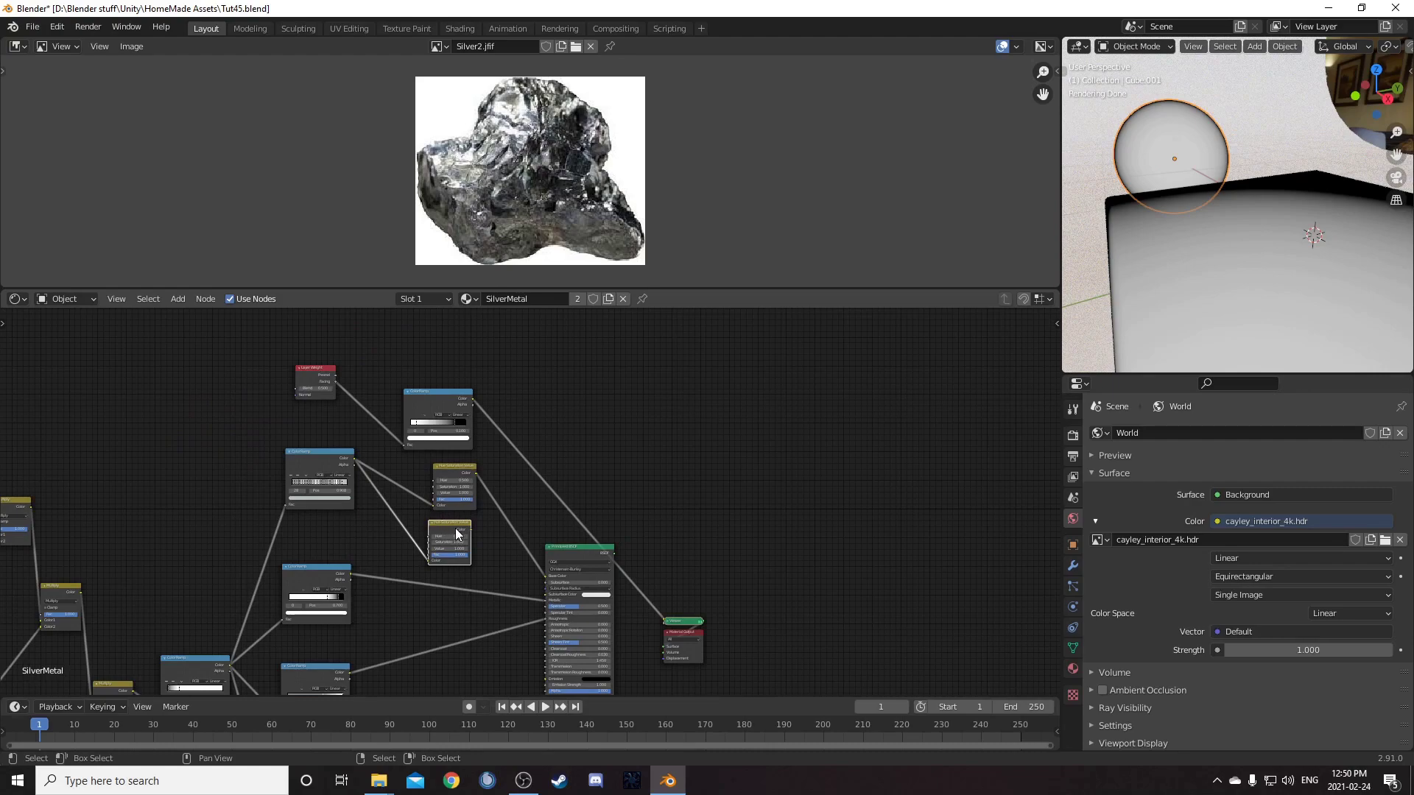
# Blend the two Hue Saturation Value nodes with a Mix node and drive its Fac with the Layer Weight ColorRamp's Color output
pyautogui.keyDown('ctrl'); pyautogui.keyDown('shift'); pyautogui.moveTo(458, 536); pyautogui.dragTo(454, 487, button='right'); pyautogui.keyUp('shift'); pyautogui.keyUp('ctrl')
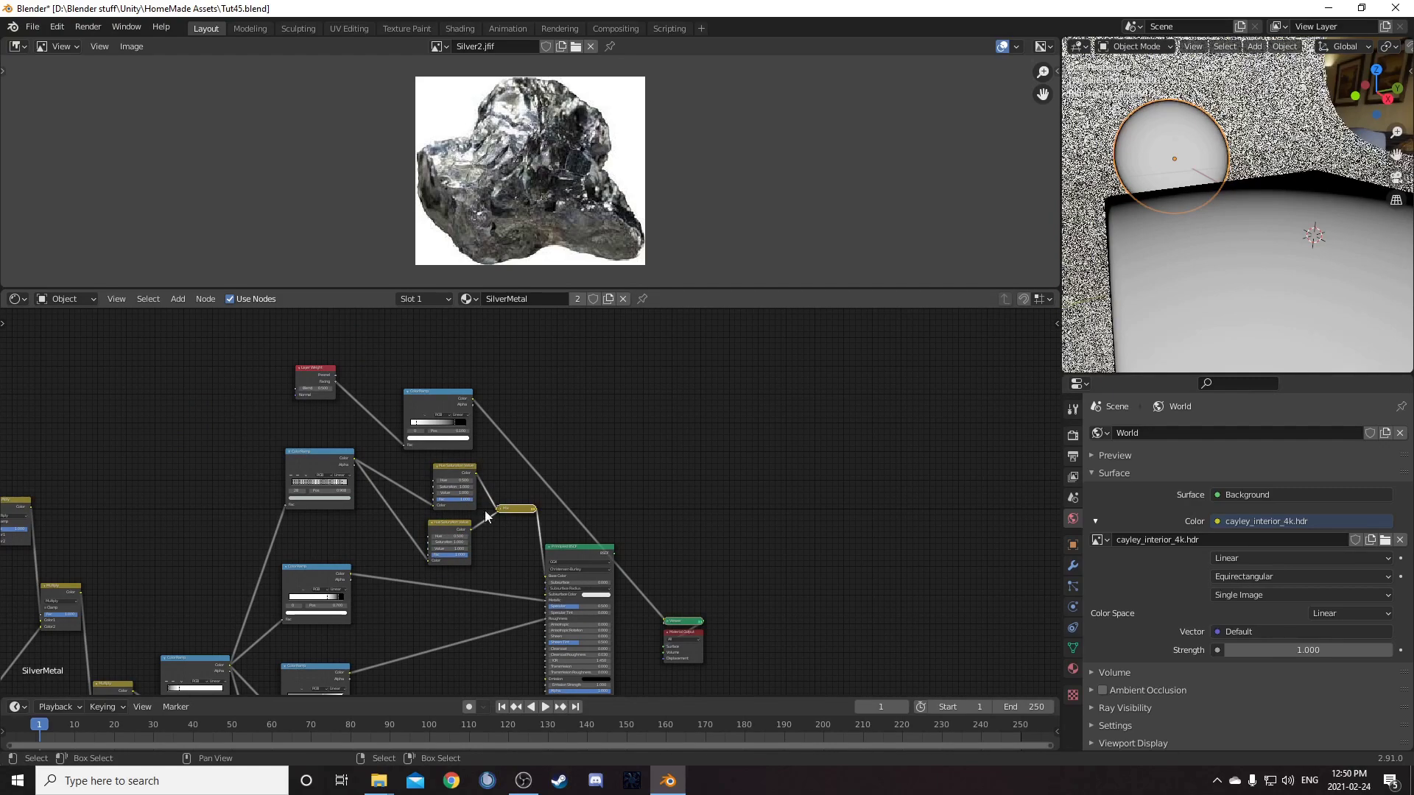
pyautogui.scroll(4, 520, 514)
pyautogui.click(464, 517)
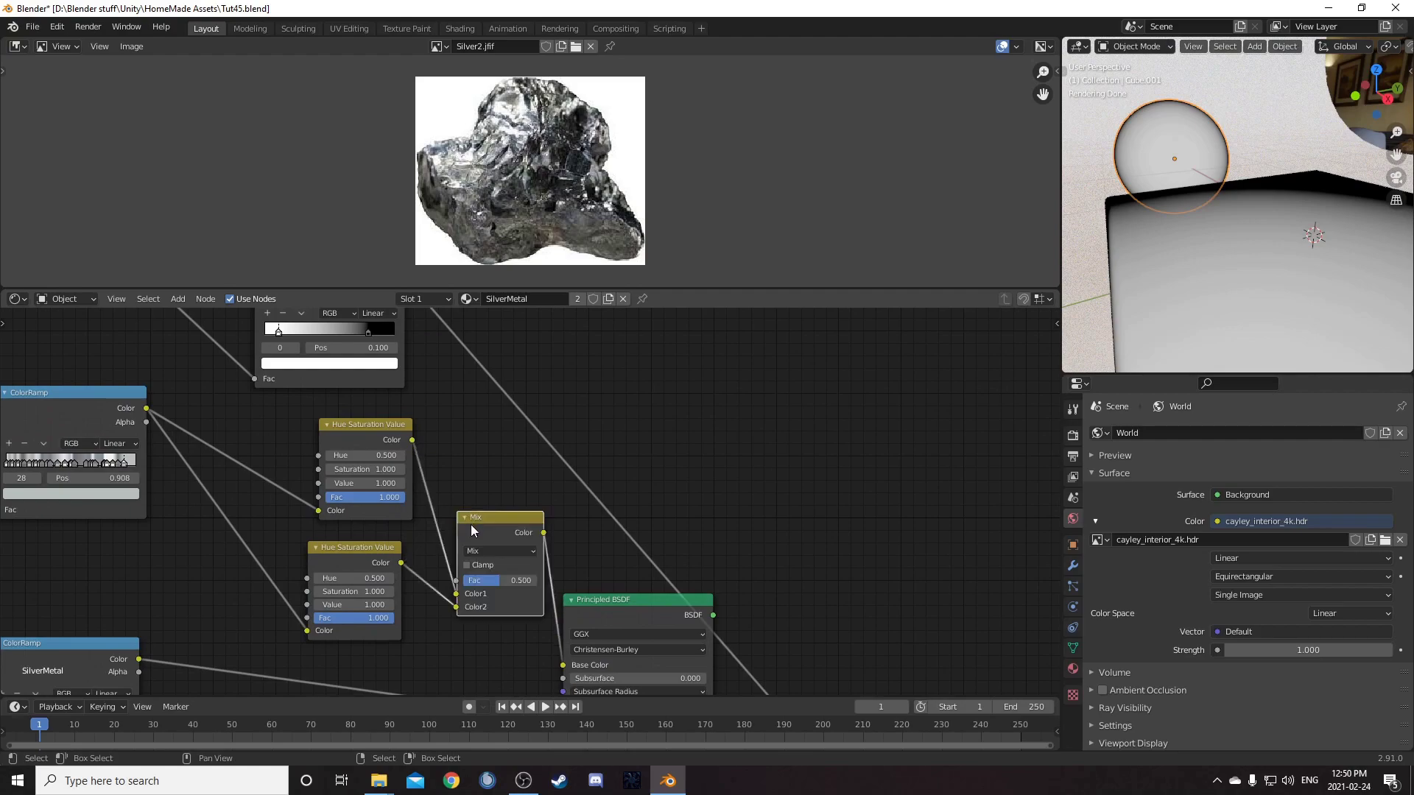
pyautogui.scroll(-2, 470, 523)
pyautogui.moveTo(444, 349); pyautogui.dragTo(480, 555)
pyautogui.scroll(-2, 480, 560)
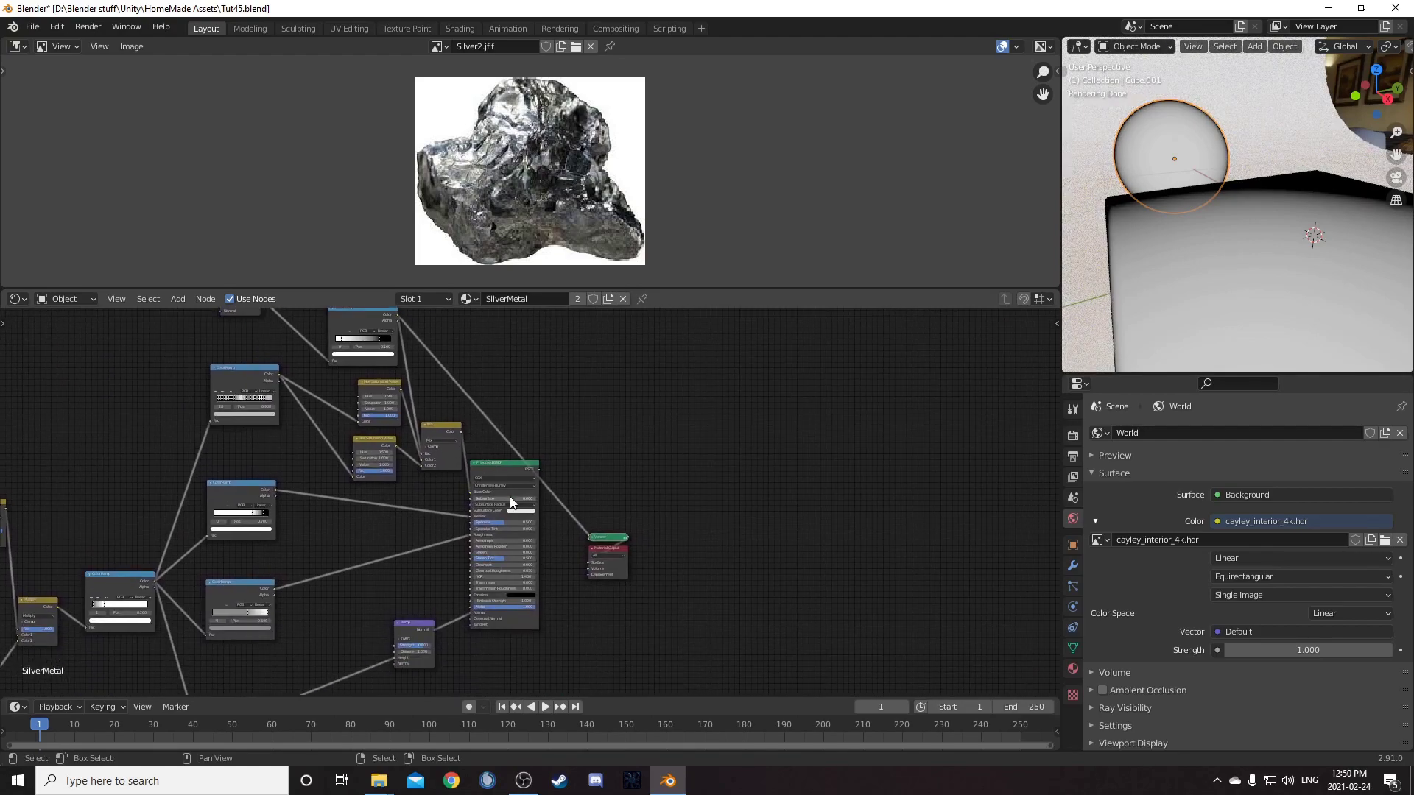
# Preview the Principled BSDF through the Material Output and shift both Hue Saturation Value nodes farther from the Mix node
pyautogui.keyDown('ctrl'); pyautogui.keyDown('shift'); pyautogui.click(514, 469); pyautogui.keyUp('shift'); pyautogui.keyUp('ctrl')
pyautogui.moveTo(258, 432); pyautogui.dragTo(410, 444, button='middle')
pyautogui.scroll(5, 442, 479)
pyautogui.click(579, 354)
pyautogui.moveTo(579, 353); pyautogui.dragTo(547, 346)
pyautogui.moveTo(560, 433); pyautogui.dragTo(526, 437)
# Set the upper Hue Saturation Value node's Value to 0.5
pyautogui.scroll(4, 529, 439)
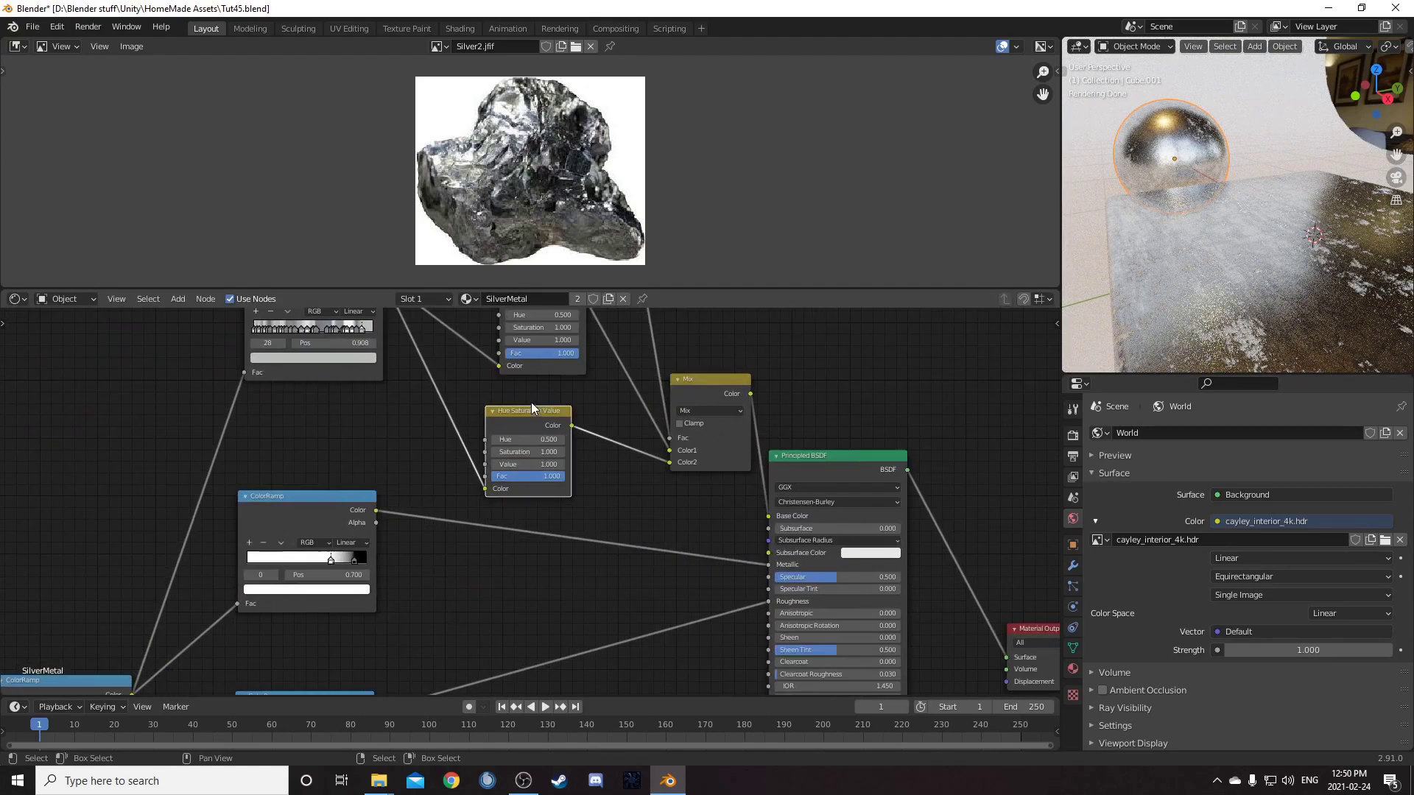
pyautogui.moveTo(532, 381); pyautogui.dragTo(502, 512, button='middle')
pyautogui.moveTo(511, 419); pyautogui.dragTo(432, 452)
pyautogui.scroll(2, 488, 483)
pyautogui.scroll(-2, 515, 442)
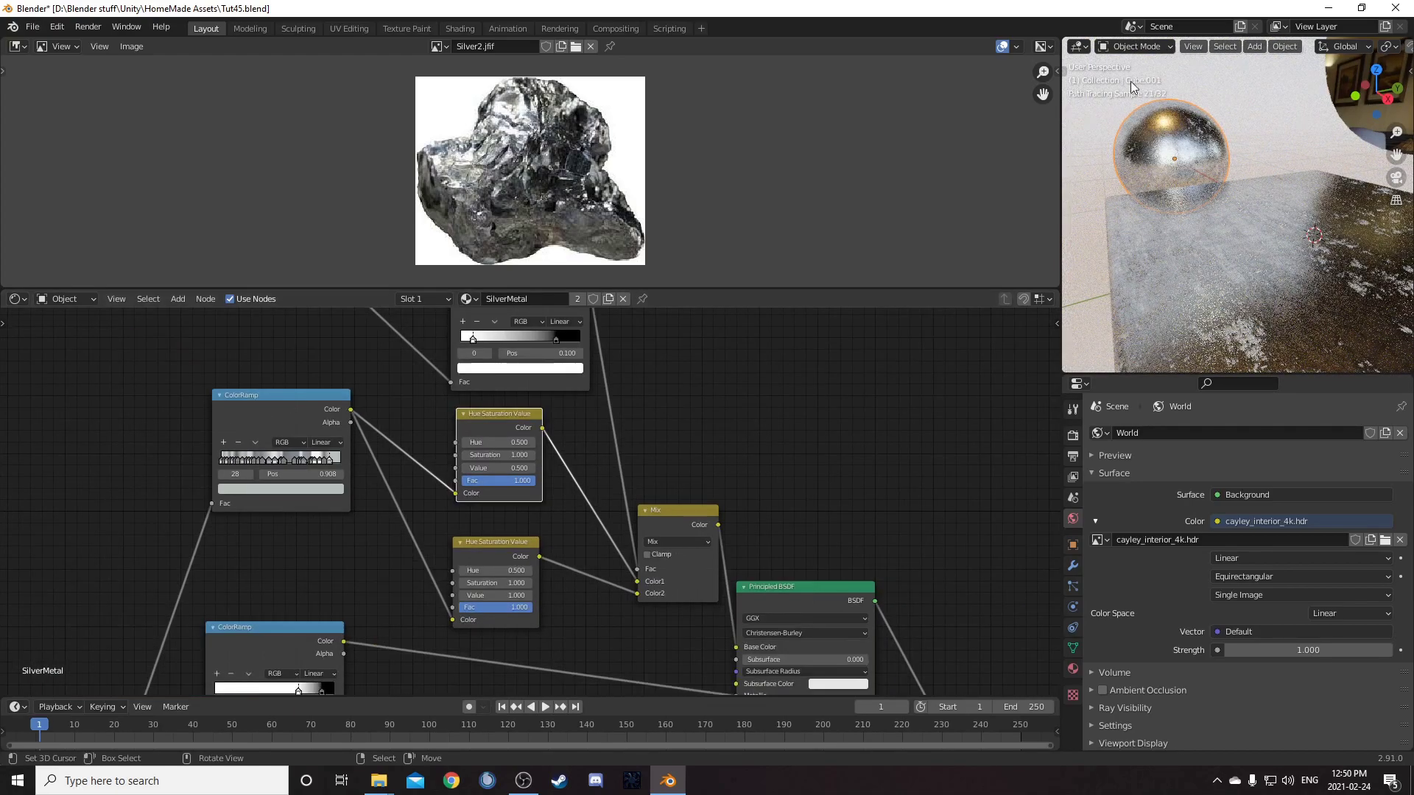
pyautogui.scroll(1, 516, 486)
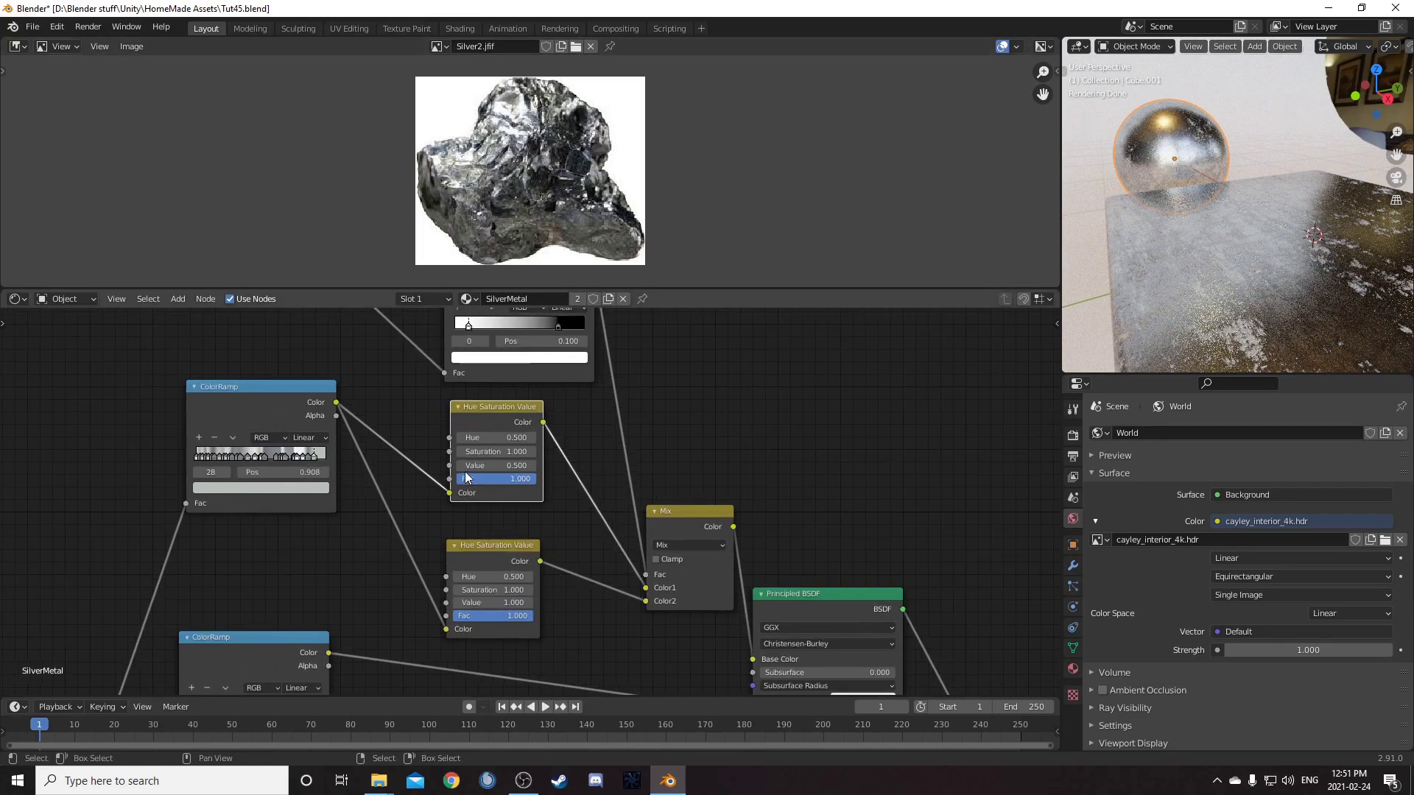
# Try lowering the upper Hue Saturation Value node's Value to 0.1 and return it to 0.5
pyautogui.click(461, 466)
pyautogui.click(462, 466)
pyautogui.click(462, 466)
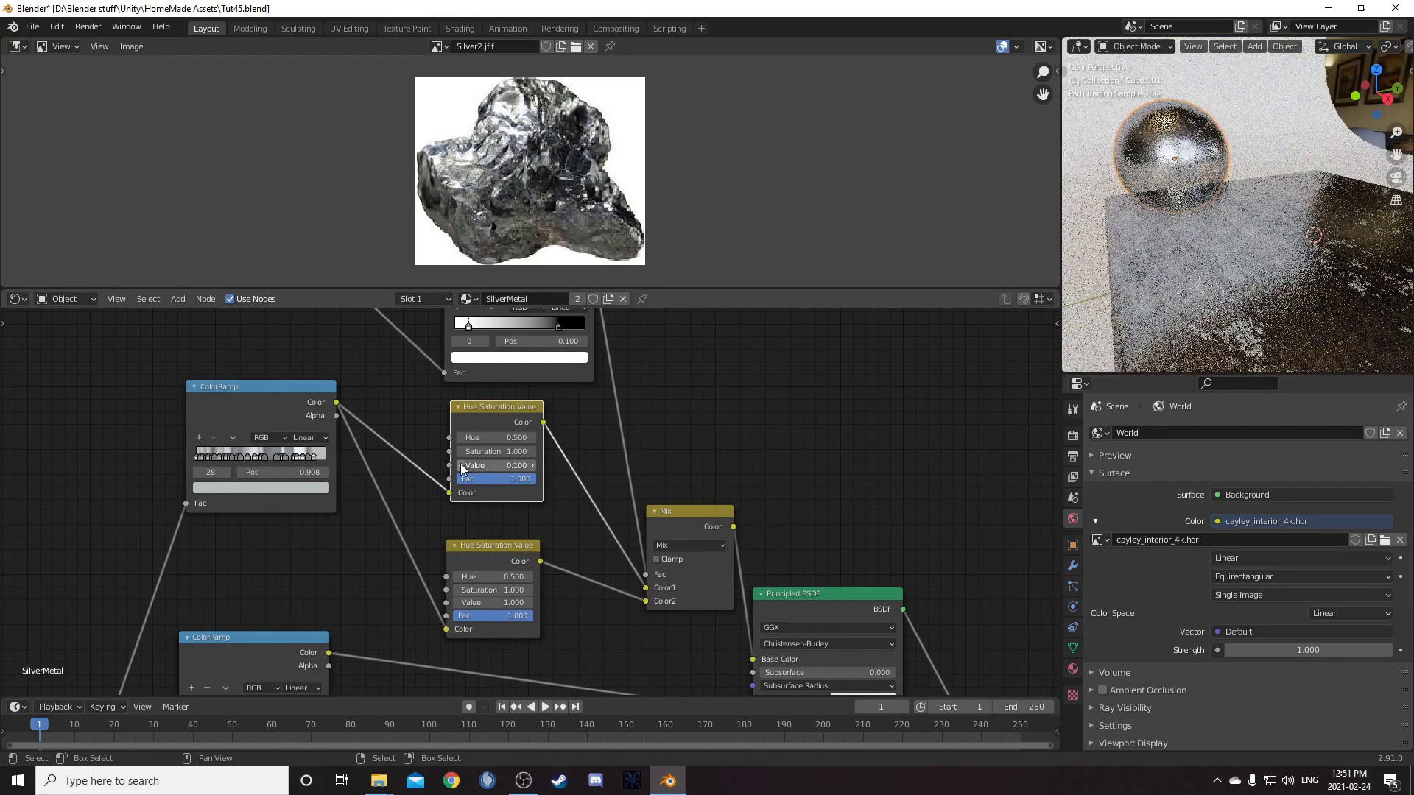
pyautogui.click(462, 466)
pyautogui.click(534, 466)
pyautogui.click(534, 467)
pyautogui.click(534, 466)
pyautogui.click(534, 466)
# Move the Layer Weight ColorRamp slightly higher and merge the image editor area into the shader editor
pyautogui.scroll(-4, 516, 546)
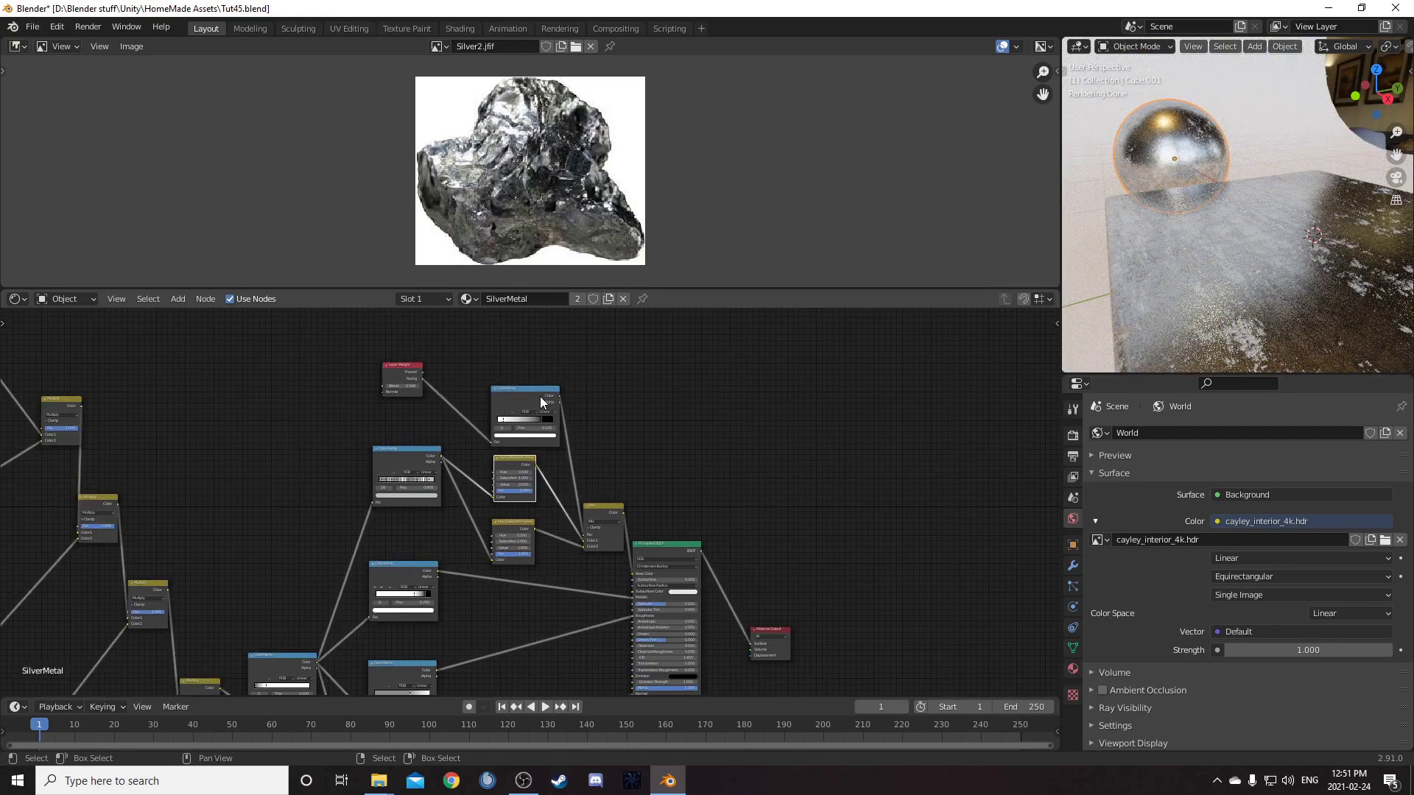
pyautogui.moveTo(540, 396); pyautogui.dragTo(532, 378)
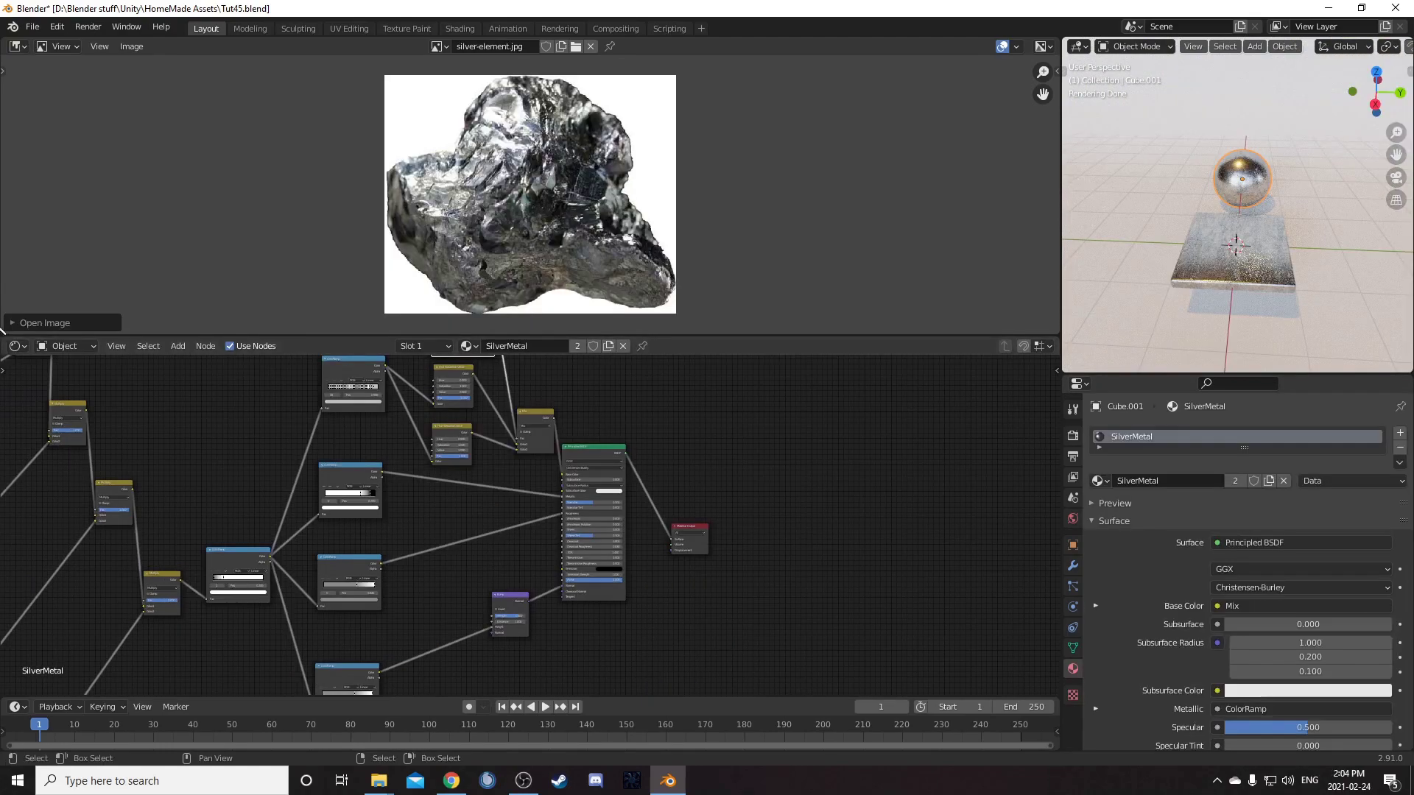
pyautogui.moveTo(2, 333); pyautogui.dragTo(140, 240)
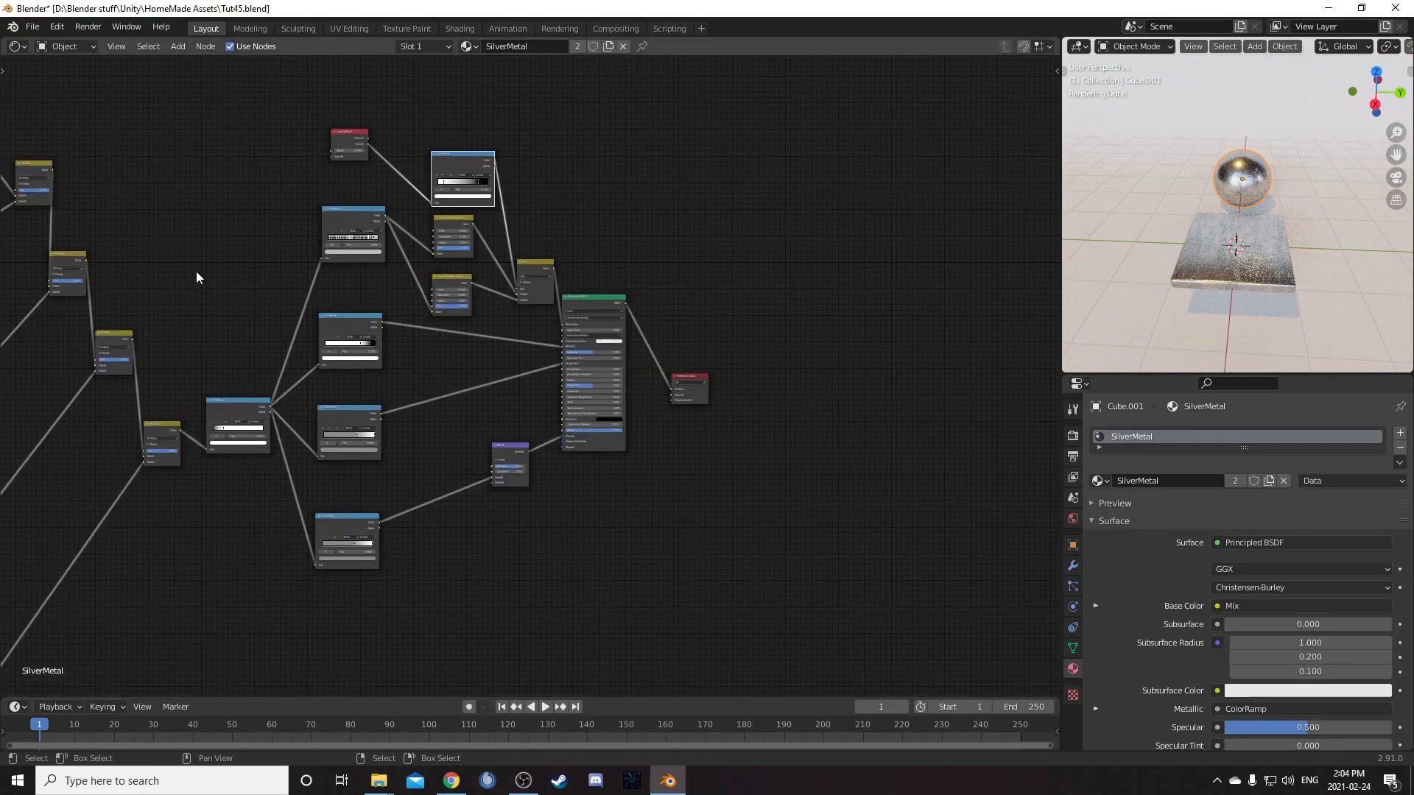
pyautogui.scroll(3, 744, 458)
pyautogui.moveTo(748, 457); pyautogui.dragTo(587, 463, button='middle')
pyautogui.scroll(-4, 1281, 237)
# Duplicate the sphere and the plane together and move the copies 3 m along the global Y axis
pyautogui.moveTo(1246, 212); pyautogui.dragTo(1255, 220, button='middle')
pyautogui.scroll(3, 1307, 303)
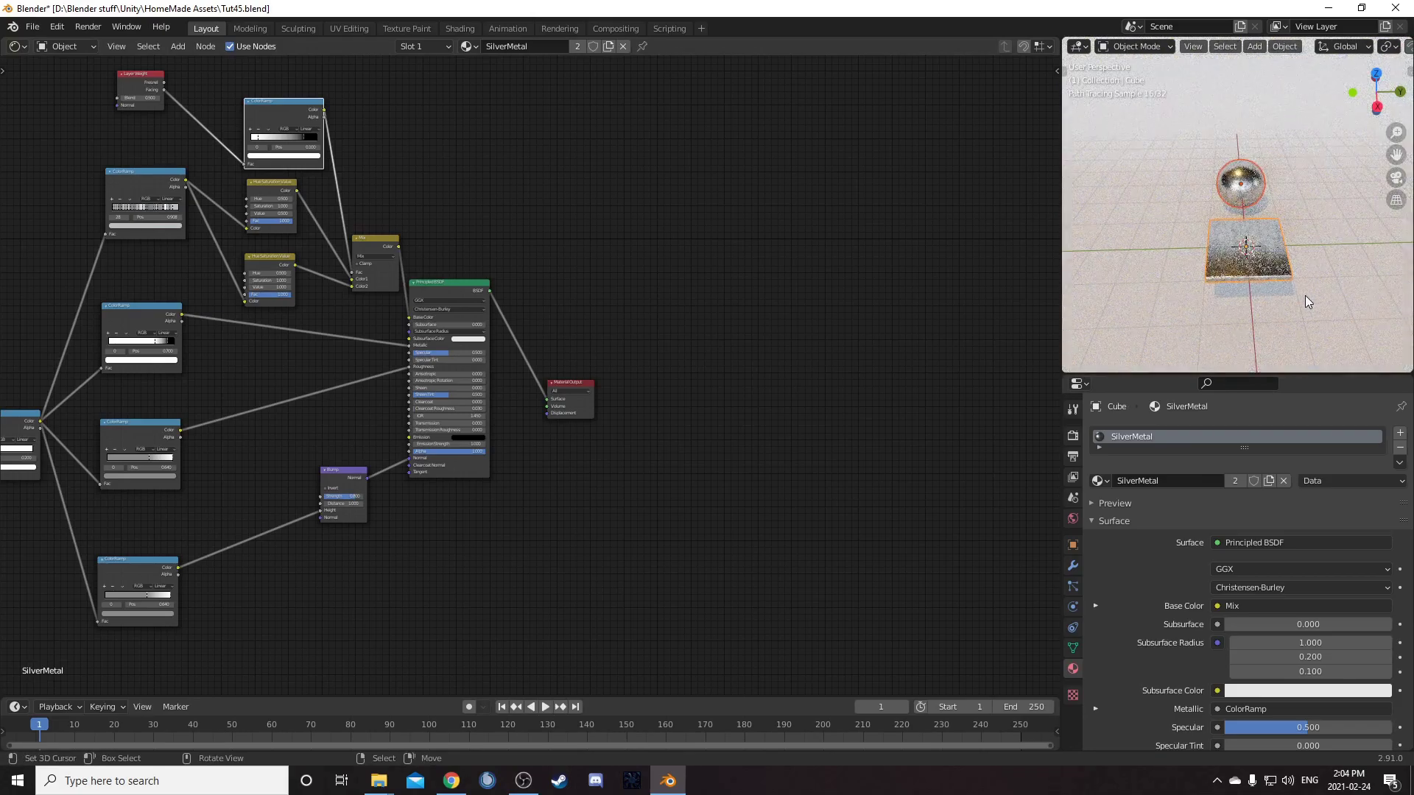
pyautogui.hotkey('shift', 'd')
pyautogui.press('x')
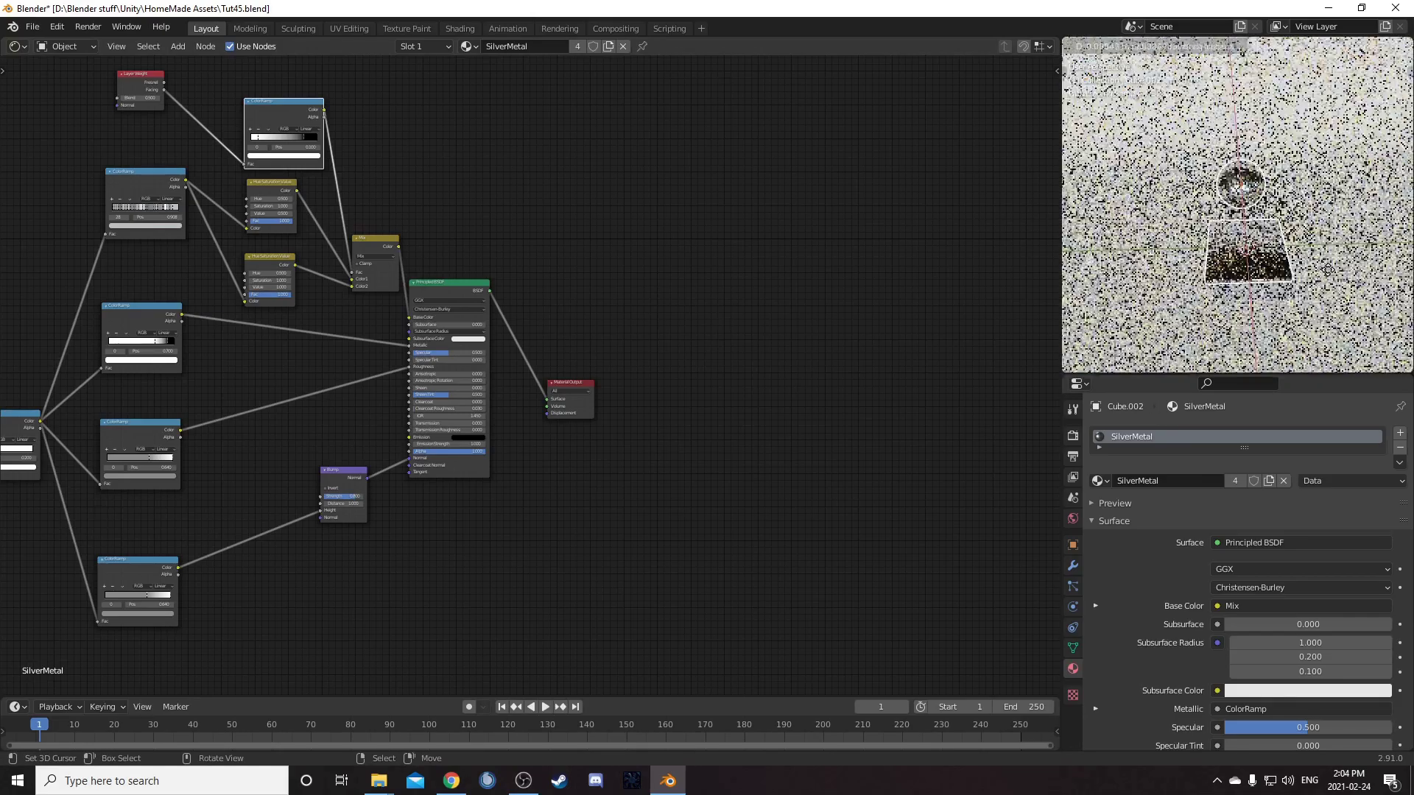
pyautogui.press('ctrl')
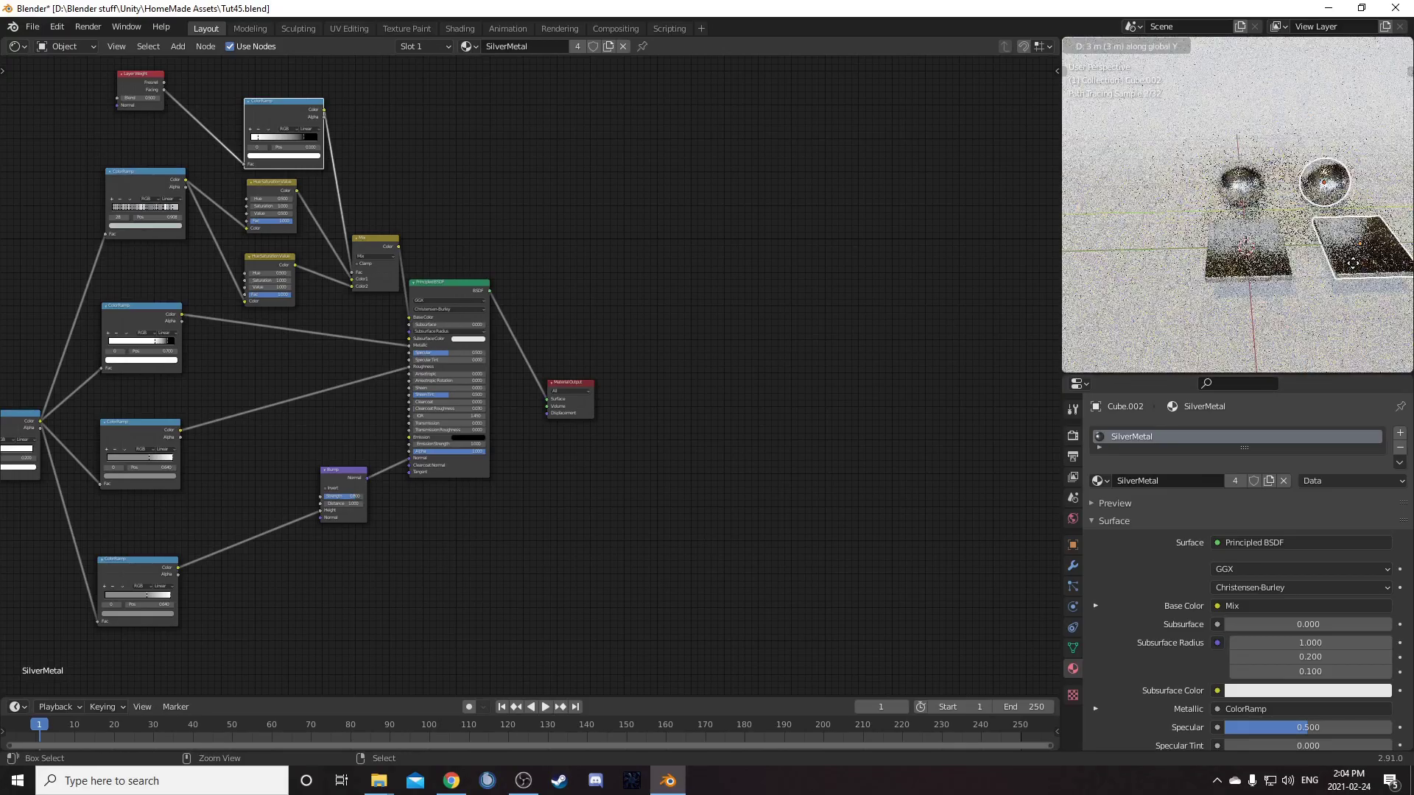
pyautogui.click(1351, 253)
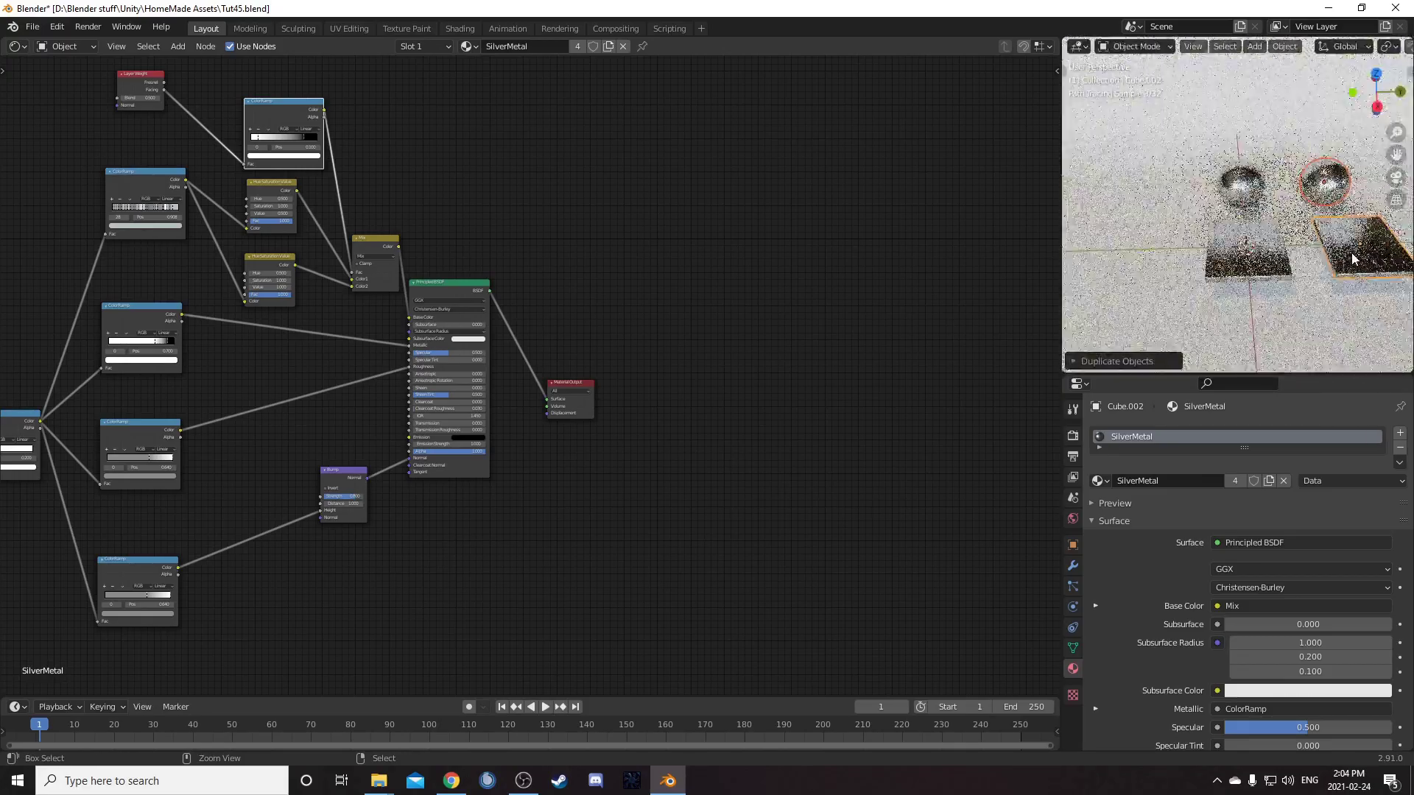
pyautogui.keyDown('shift'); pyautogui.moveTo(1354, 284); pyautogui.dragTo(1222, 281, button='middle'); pyautogui.keyUp('shift')
# Give the duplicated sphere its own copy of the SilverMetal material, named SilverMetalDisplaced
pyautogui.rightClick(1234, 181)
pyautogui.scroll(4, 598, 215)
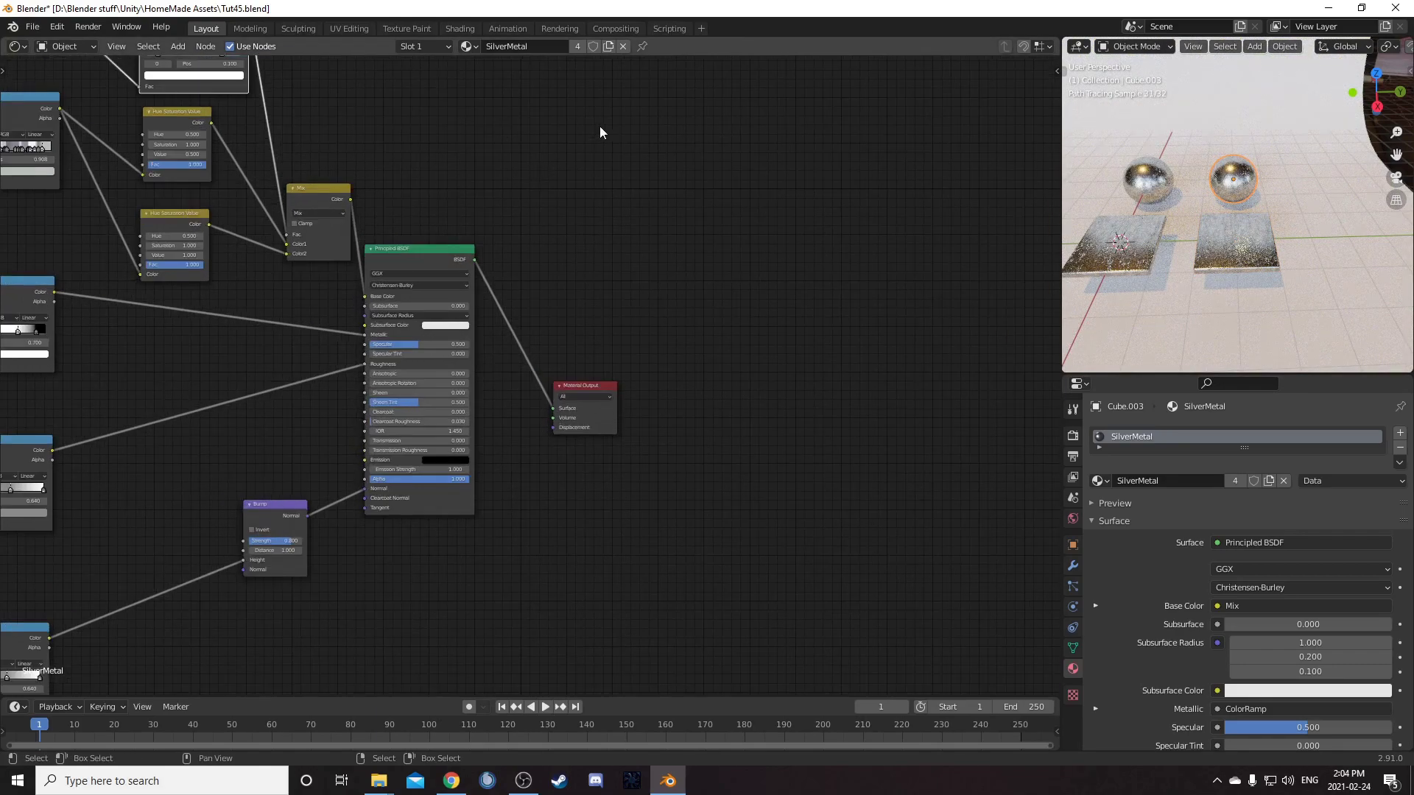
pyautogui.moveTo(598, 126); pyautogui.dragTo(631, 267, button='middle')
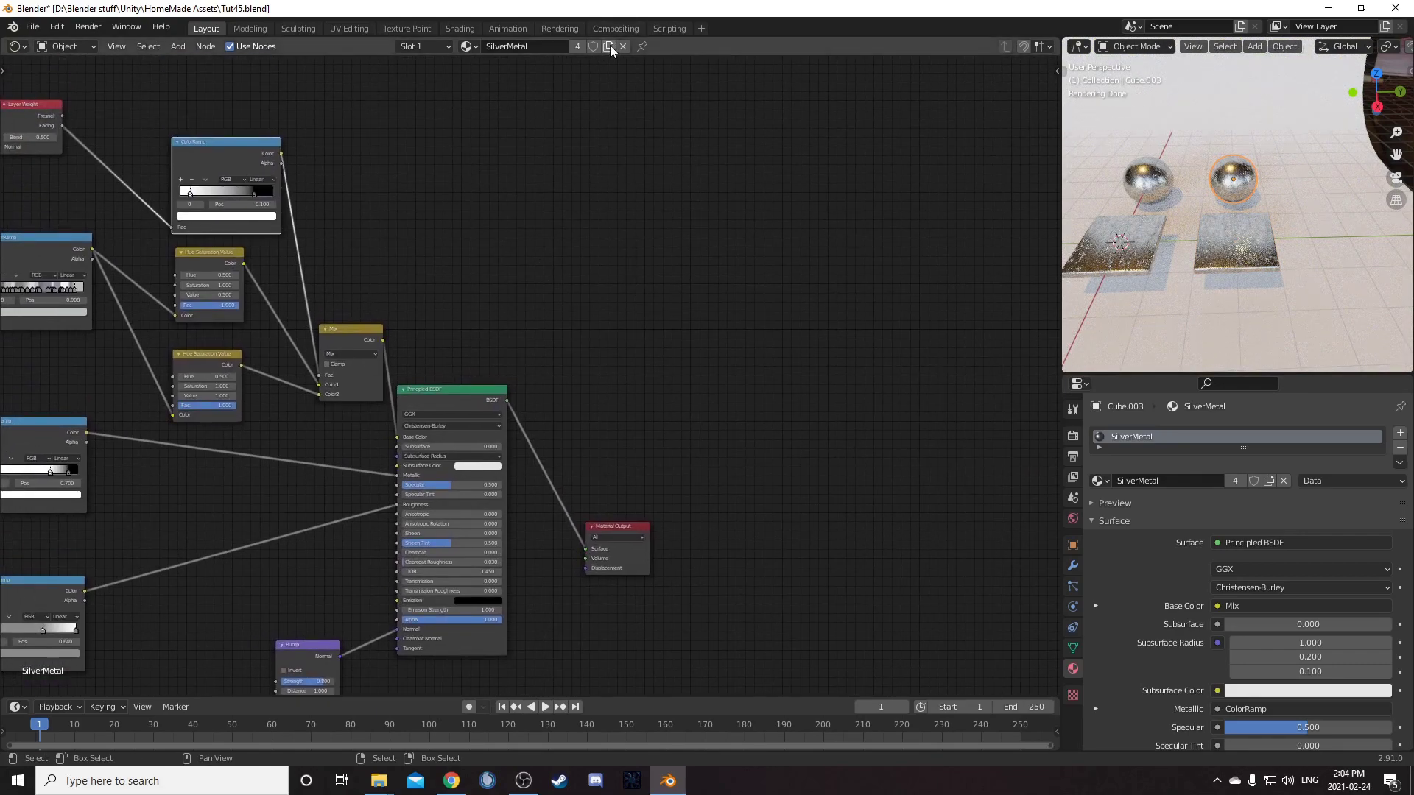
pyautogui.click(608, 47)
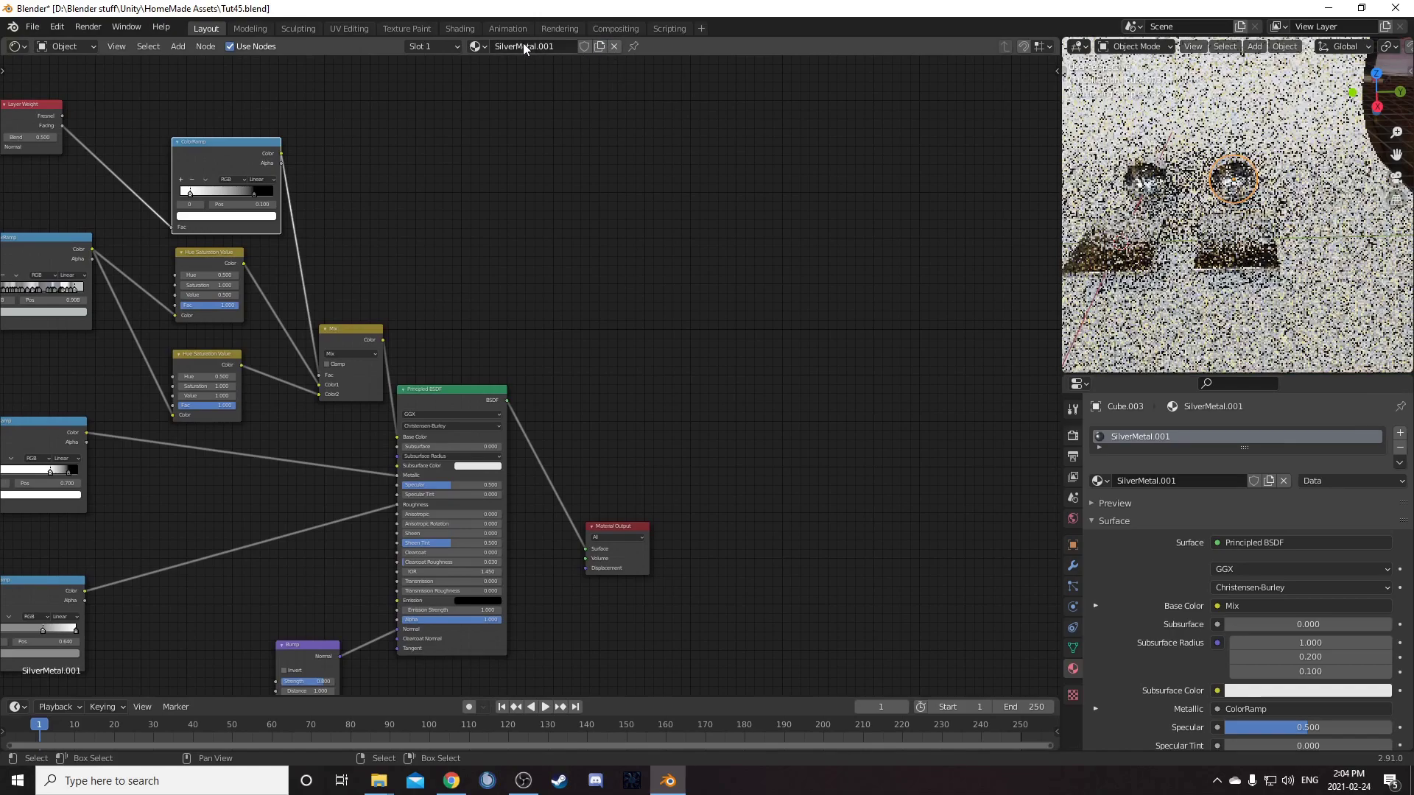
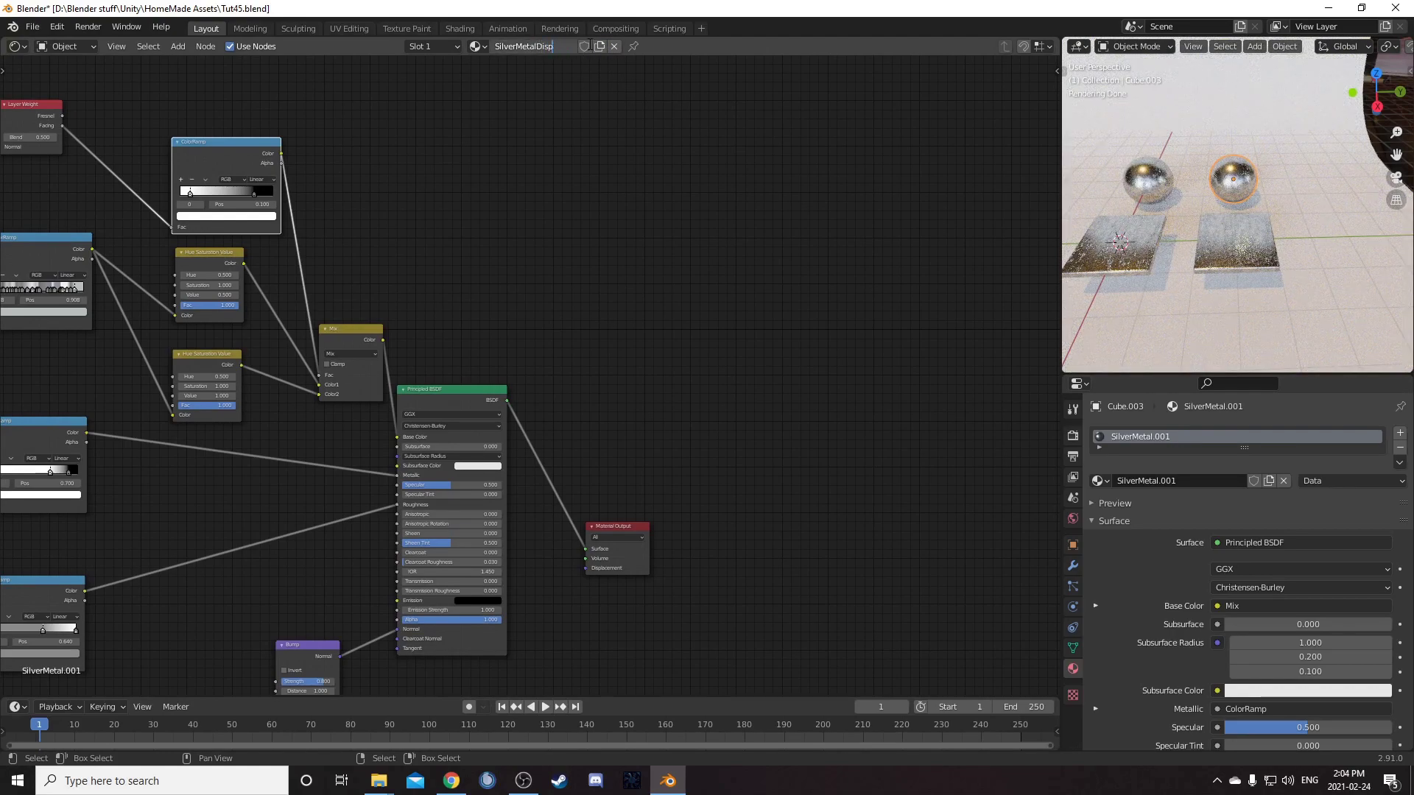
pyautogui.write('ed')
pyautogui.press('Return')
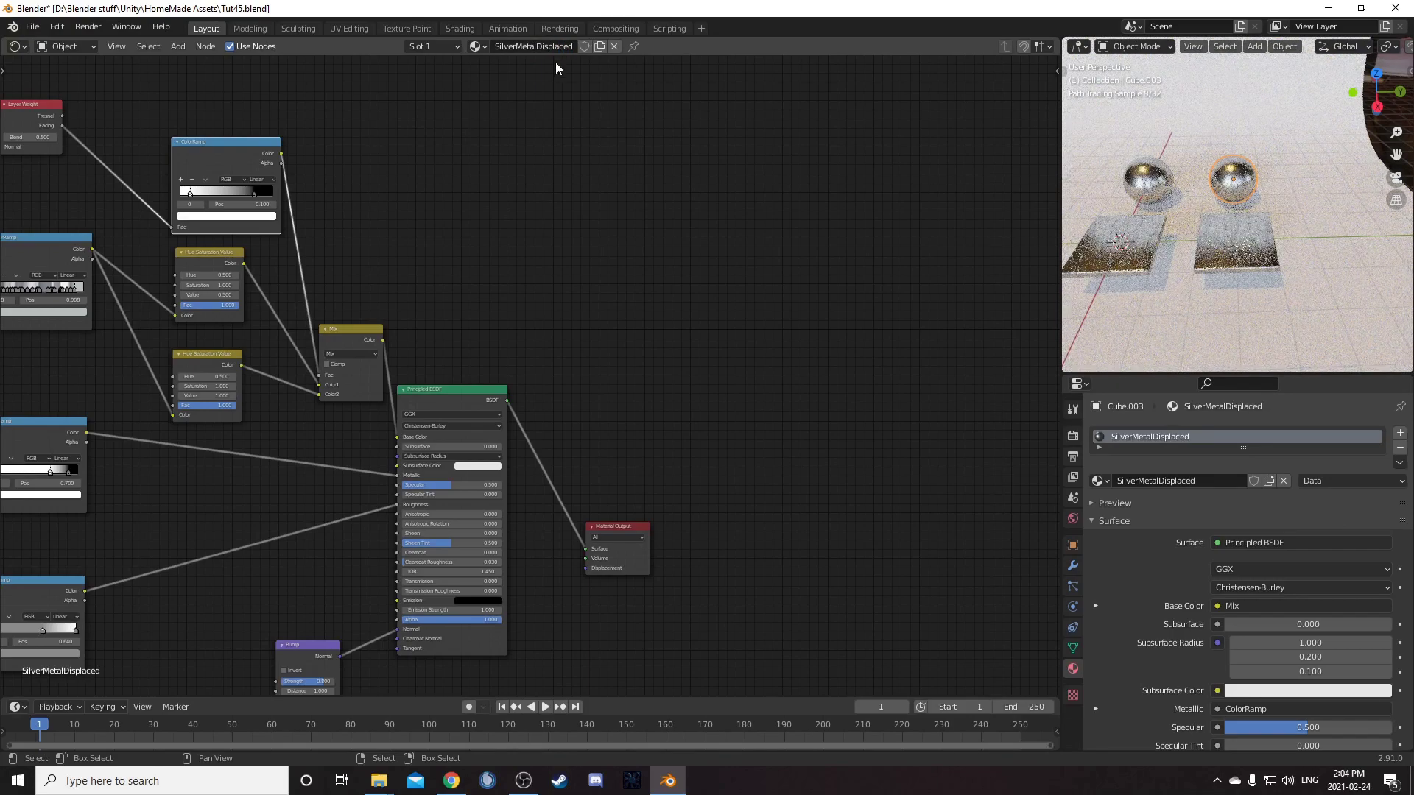
# Assign SilverMetalDisplaced to the duplicated plane, then make a separate copy of that material for it and edit the copy's name
pyautogui.rightClick(1225, 246)
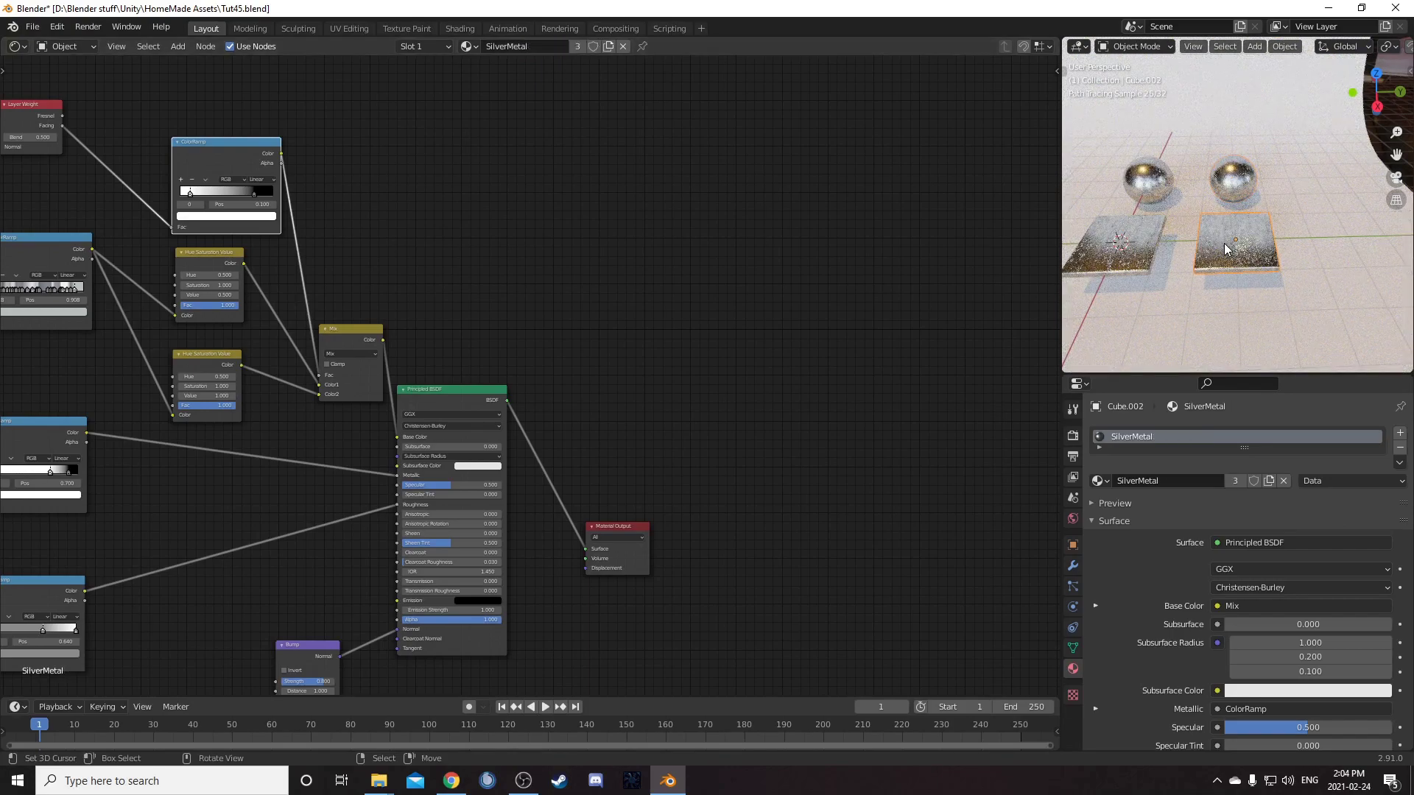
pyautogui.click(469, 46)
pyautogui.click(520, 83)
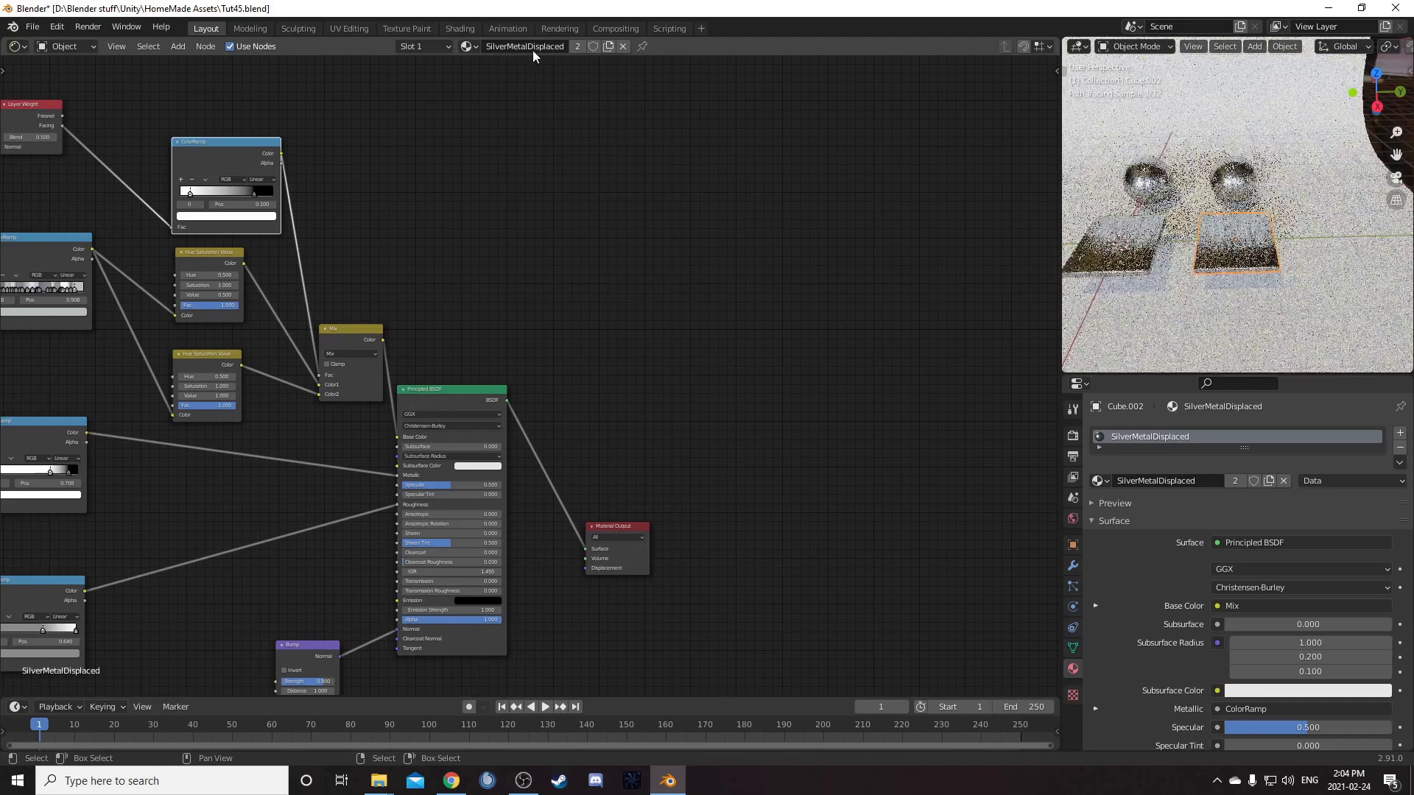
pyautogui.click(609, 48)
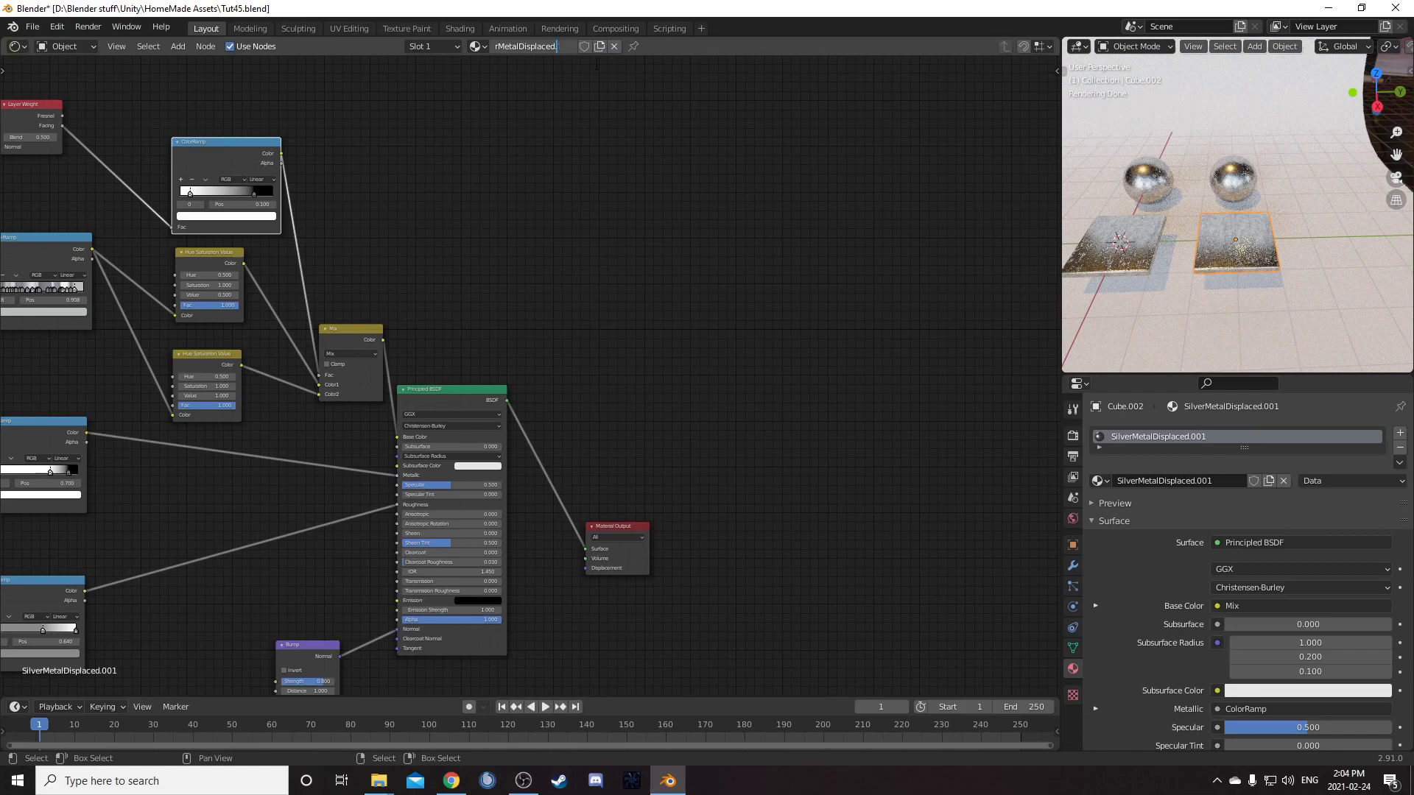
pyautogui.press('Return')
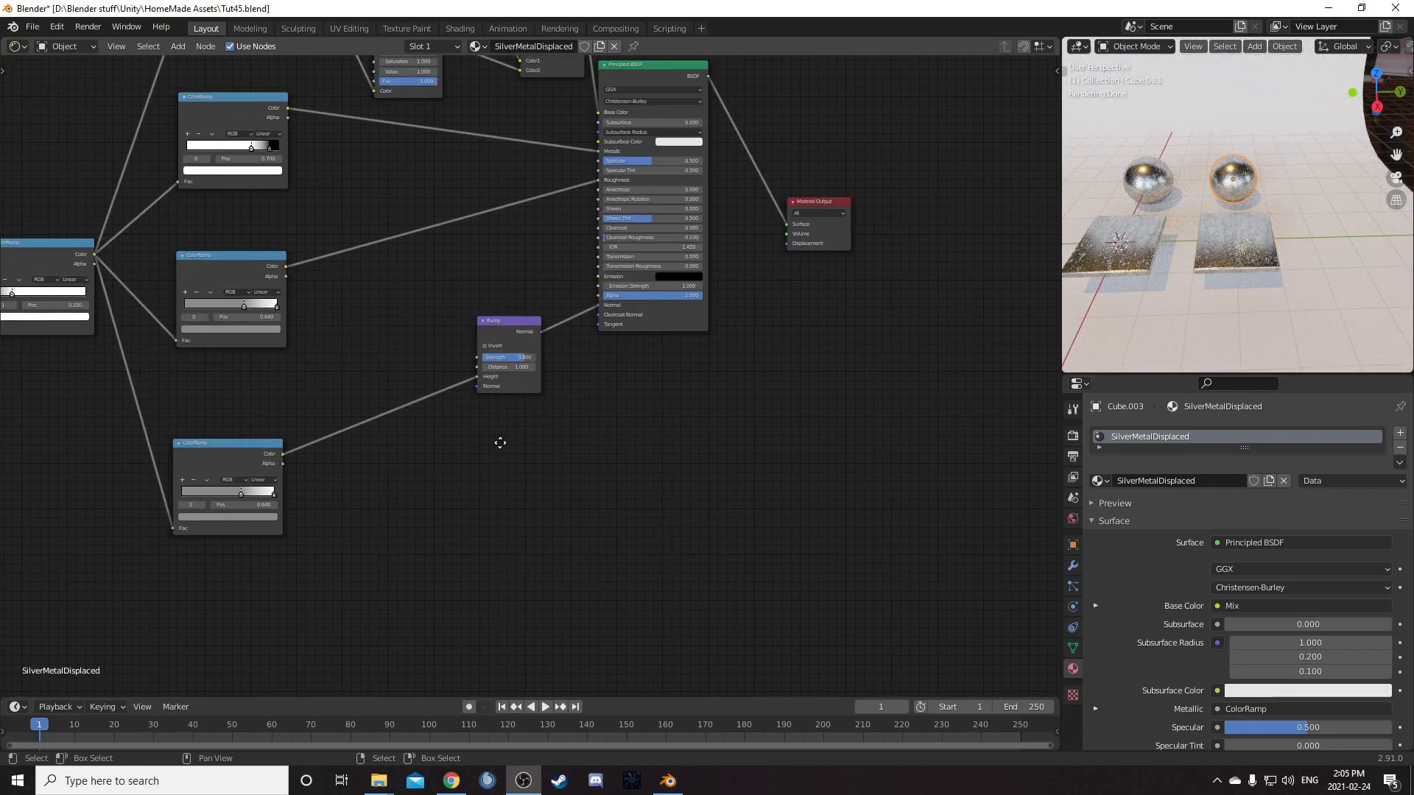
# Set the displacement method of the duplicated sphere's SilverMetalDisplaced material to Displacement and Bump
pyautogui.moveTo(499, 442); pyautogui.dragTo(546, 340, button='middle')
pyautogui.scroll(1, 551, 346)
pyautogui.scroll(5, 1191, 245)
pyautogui.press('KP_Decimal')
pyautogui.scroll(-15, 1186, 648)
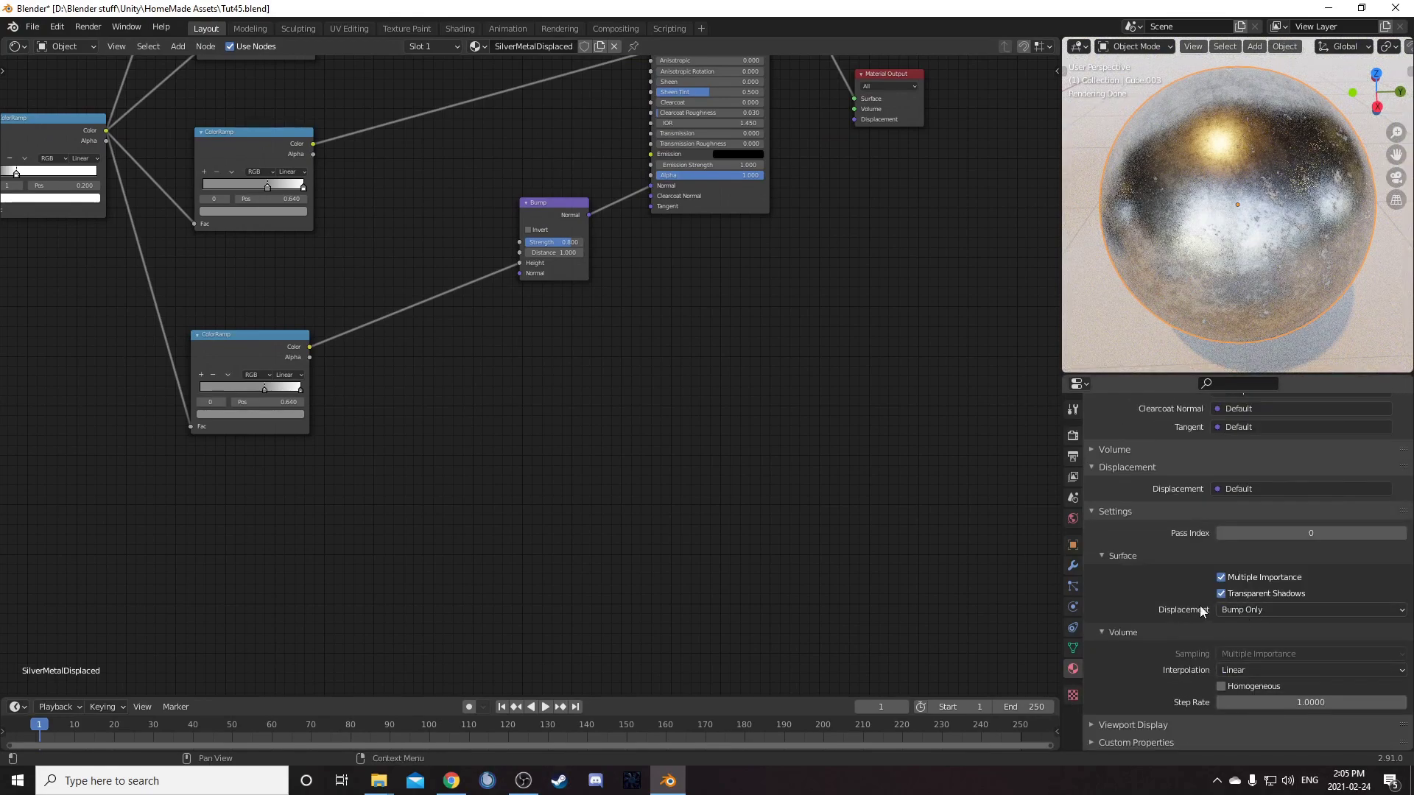
pyautogui.click(1284, 611)
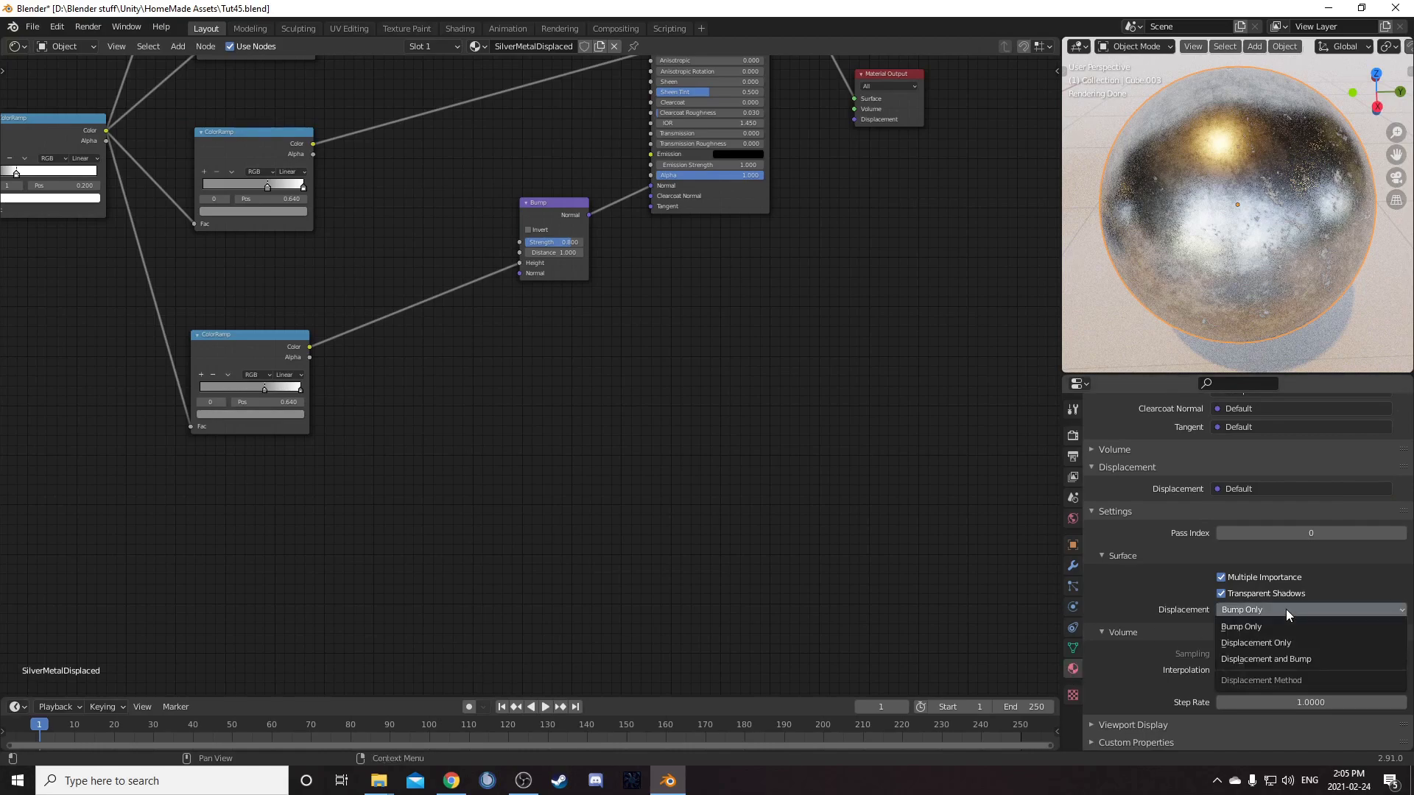
pyautogui.click(1323, 659)
# Add a Texture Coordinate node in the empty space below the Bump node's ColorRamp
pyautogui.scroll(-2, 540, 418)
pyautogui.moveTo(756, 359); pyautogui.dragTo(729, 393, button='middle')
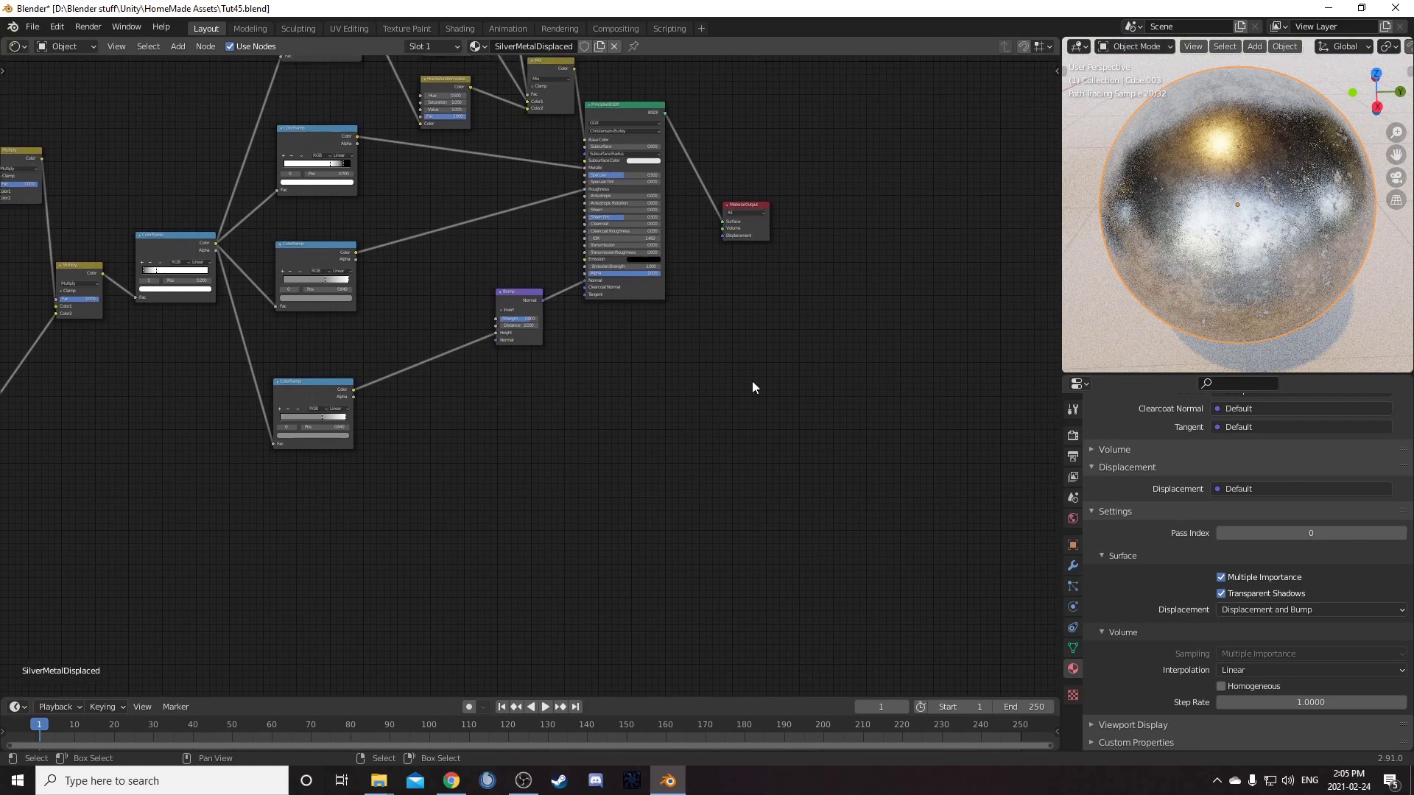
pyautogui.moveTo(708, 344); pyautogui.dragTo(821, 171, button='middle')
pyautogui.scroll(4, 515, 412)
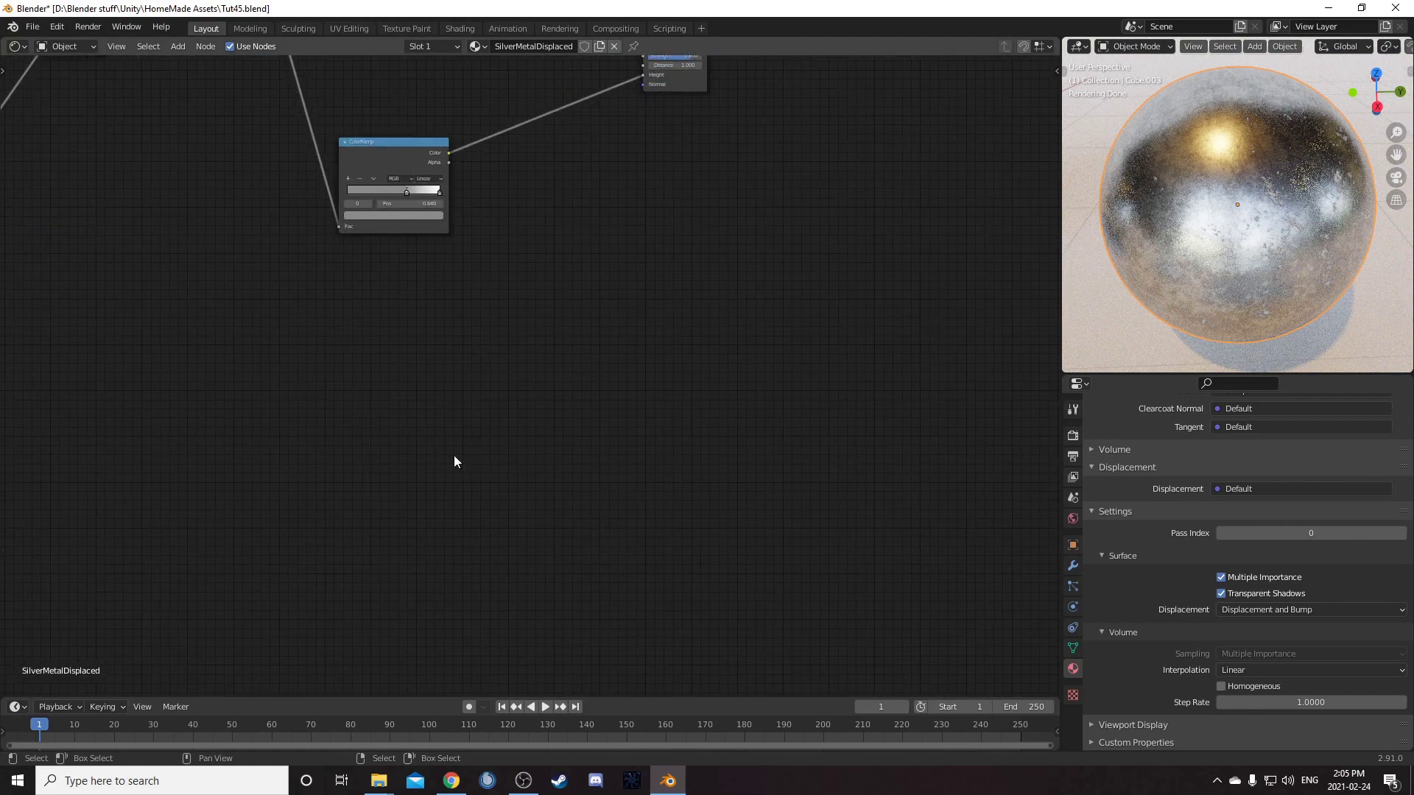
pyautogui.moveTo(455, 457); pyautogui.dragTo(579, 417, button='middle')
pyautogui.hotkey('shift', 'a')
pyautogui.click(592, 383)
pyautogui.write('tex')
pyautogui.press('Return')
pyautogui.click(459, 337)
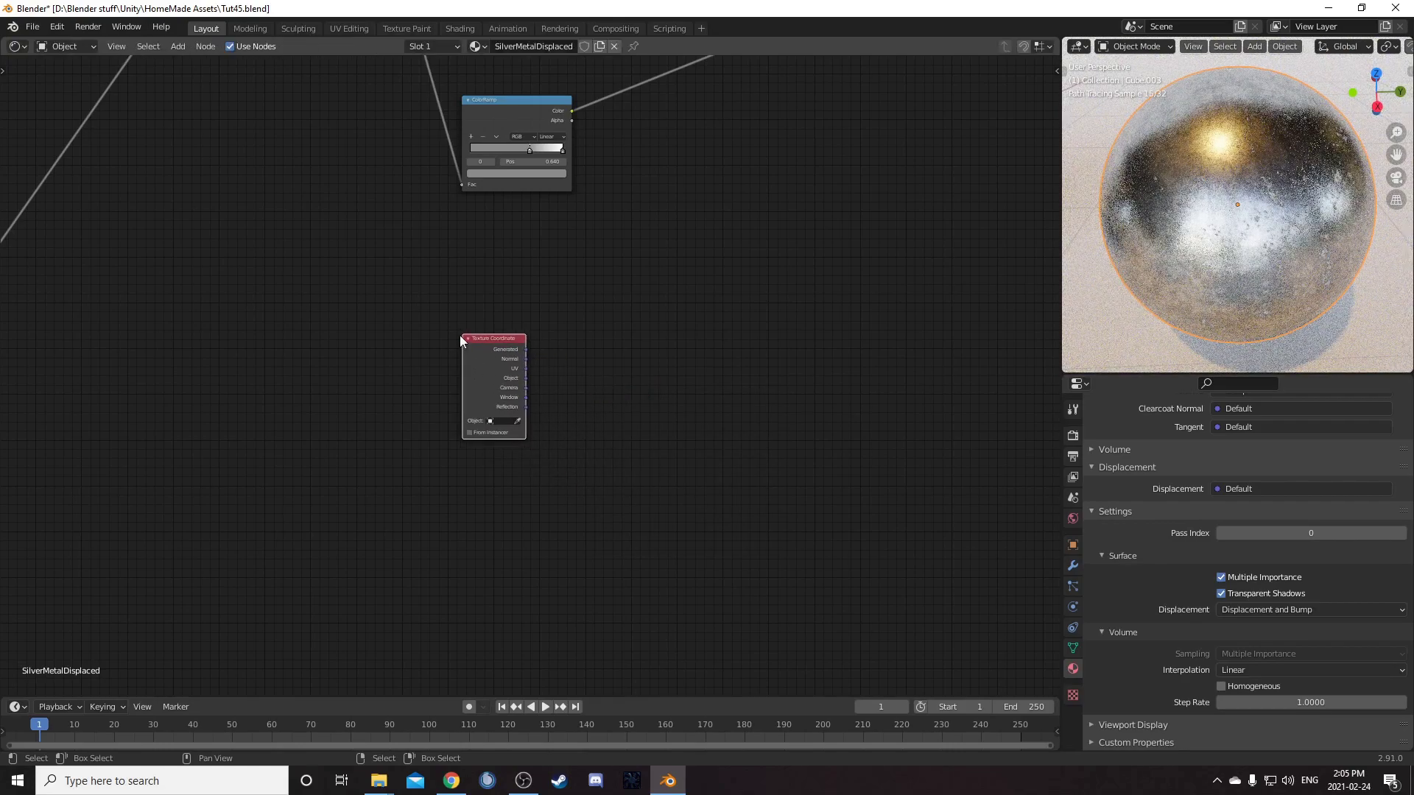
# Preview the Texture Coordinate node's Object output through the emission viewer
pyautogui.keyDown('ctrl'); pyautogui.keyDown('shift'); pyautogui.click(498, 347); pyautogui.keyUp('shift'); pyautogui.keyUp('ctrl')
pyautogui.keyDown('ctrl'); pyautogui.keyDown('shift'); pyautogui.click(498, 347); pyautogui.keyUp('shift'); pyautogui.keyUp('ctrl')
pyautogui.keyDown('ctrl'); pyautogui.keyDown('shift'); pyautogui.click(498, 347); pyautogui.keyUp('shift'); pyautogui.keyUp('ctrl')
pyautogui.keyDown('ctrl'); pyautogui.keyDown('shift'); pyautogui.click(498, 347); pyautogui.keyUp('shift'); pyautogui.keyUp('ctrl')
# Add a Noise Texture node and insert it on the link leaving the Texture Coordinate's Object output
pyautogui.hotkey('shift', 'a')
pyautogui.click(649, 441)
pyautogui.write('noise')
pyautogui.press('Return')
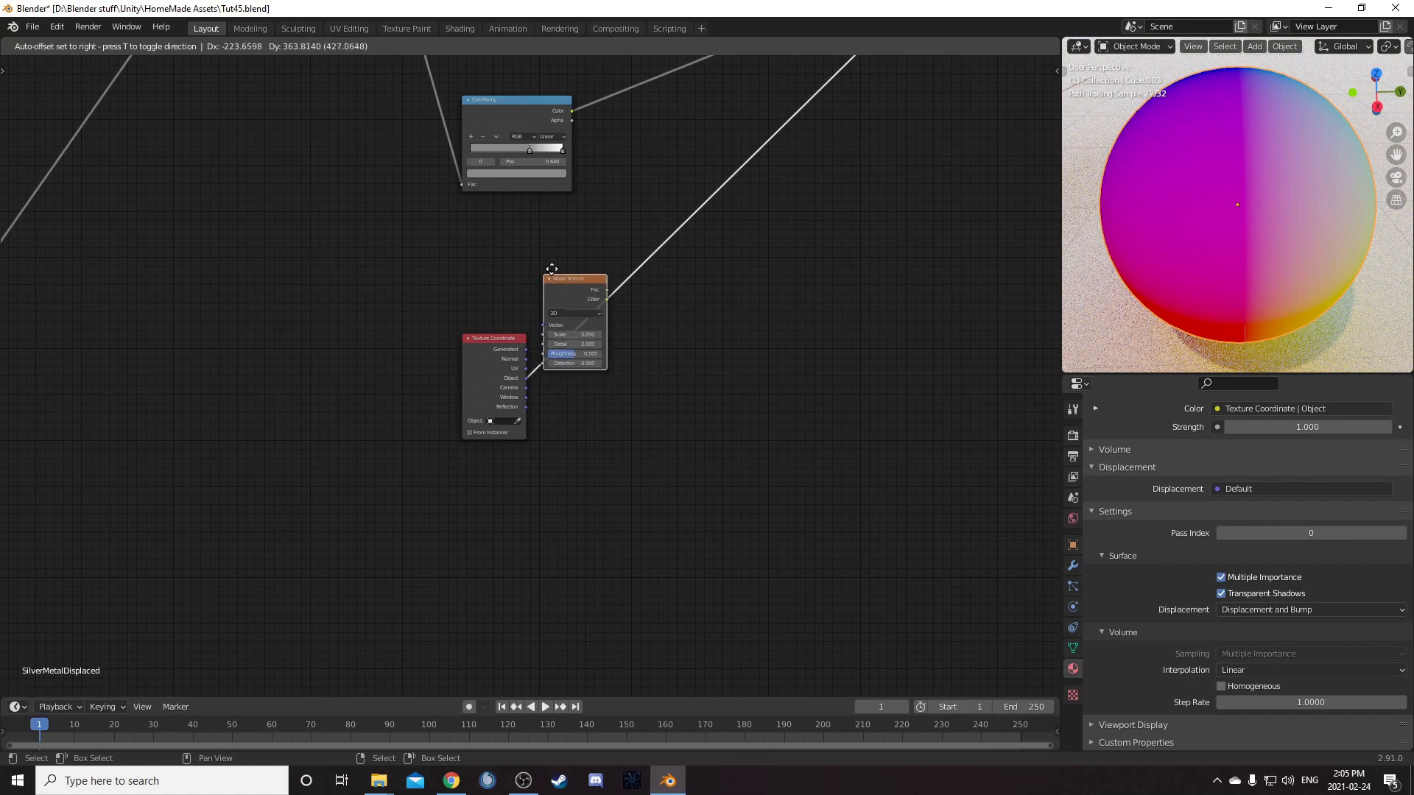
pyautogui.click(570, 267)
# Duplicate the Noise Texture, chain the copy after the original's Color output, and move the Texture Coordinate node farther from them
pyautogui.moveTo(651, 317); pyautogui.dragTo(558, 277, button='middle')
pyautogui.hotkey('shift', 'd')
pyautogui.click(699, 208)
pyautogui.click(548, 245)
pyautogui.moveTo(425, 303); pyautogui.dragTo(369, 301)
# Duplicate the first Noise Texture below itself, keeping its Vector linked to the Texture Coordinate's Object output
pyautogui.hotkey('shift', 'd')
pyautogui.rightClick(565, 427)
pyautogui.click(433, 372)
pyautogui.click(541, 246)
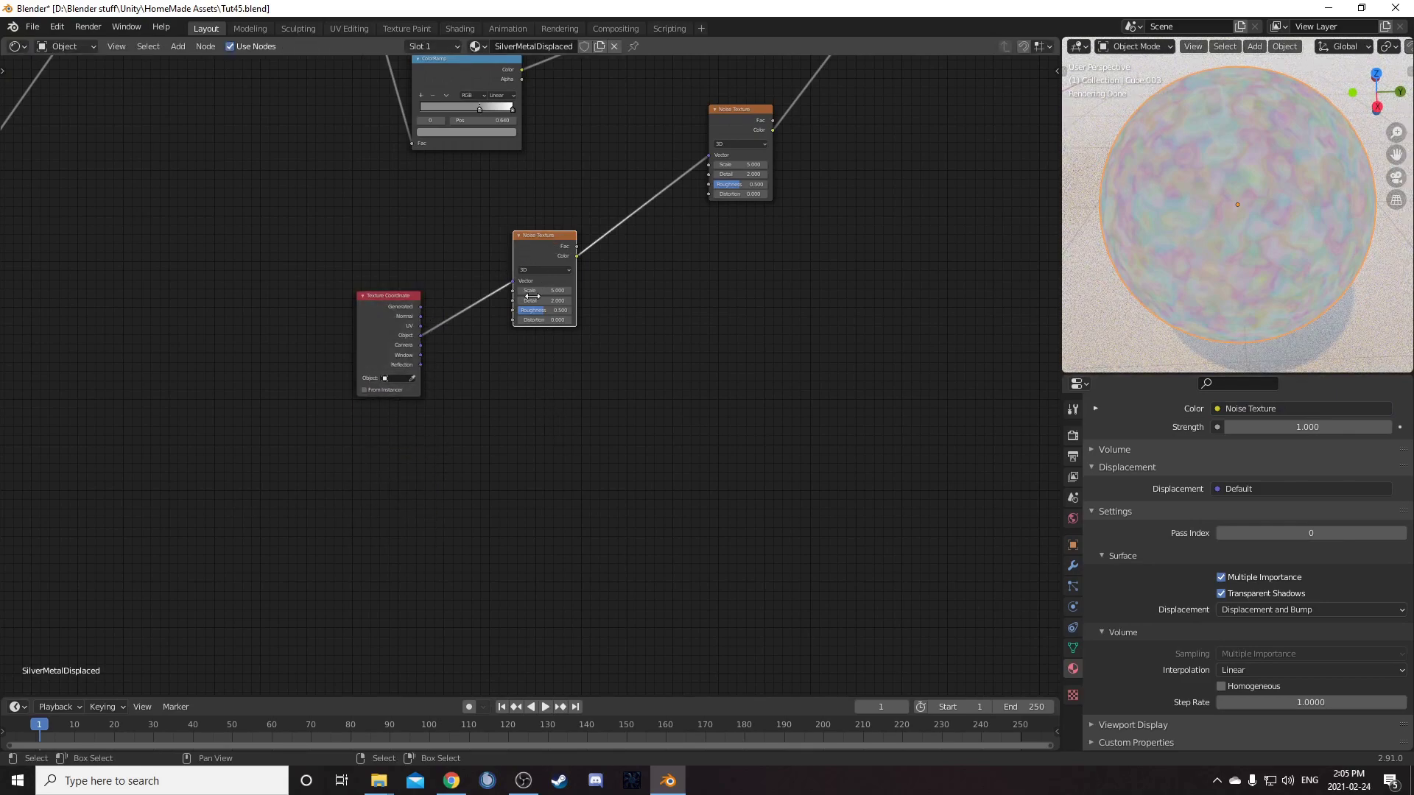
pyautogui.hotkey('shift', 'd')
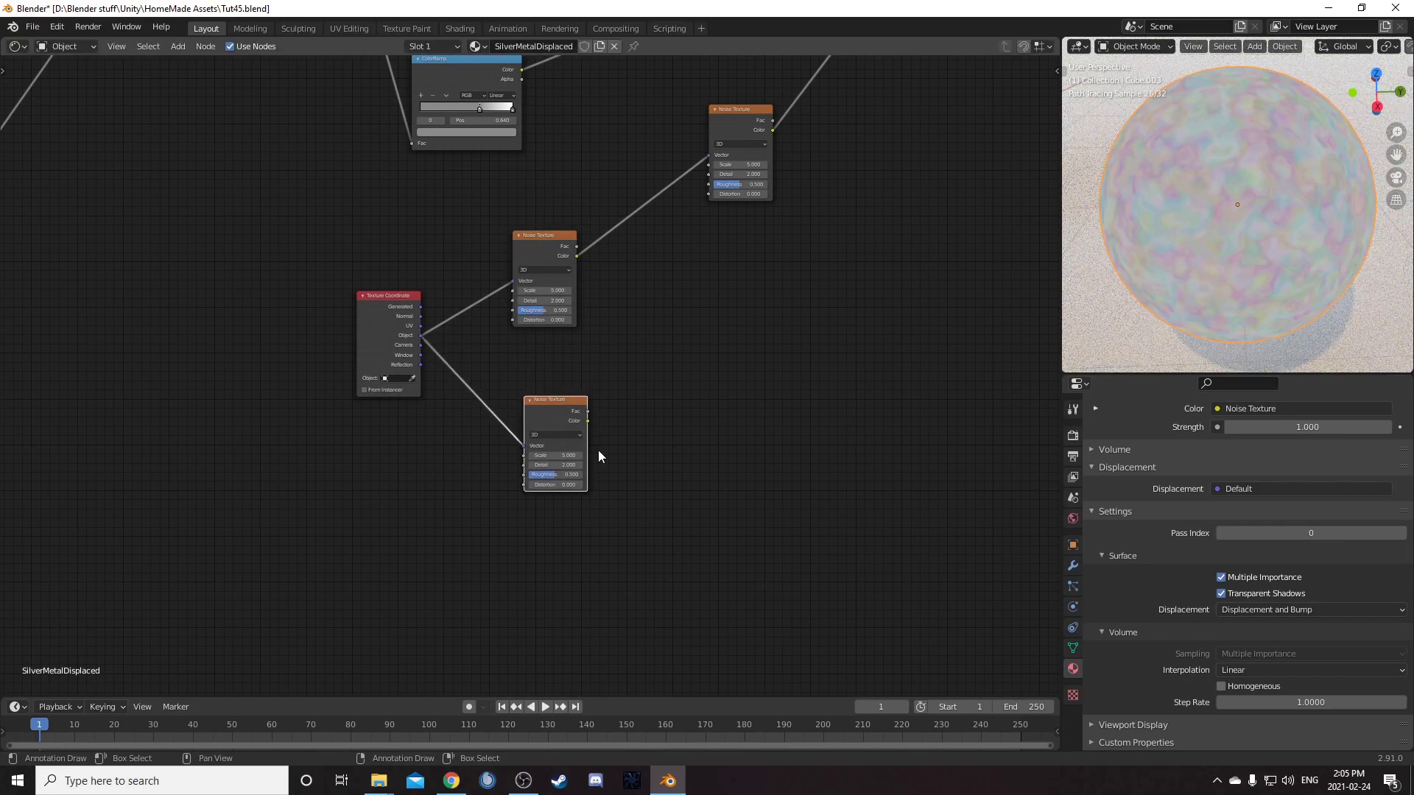
# Lower the chained Noise Texture node and set the first Noise Texture's Scale to 10 and Detail to 3
pyautogui.scroll(3, 598, 450)
pyautogui.moveTo(740, 125); pyautogui.dragTo(740, 221)
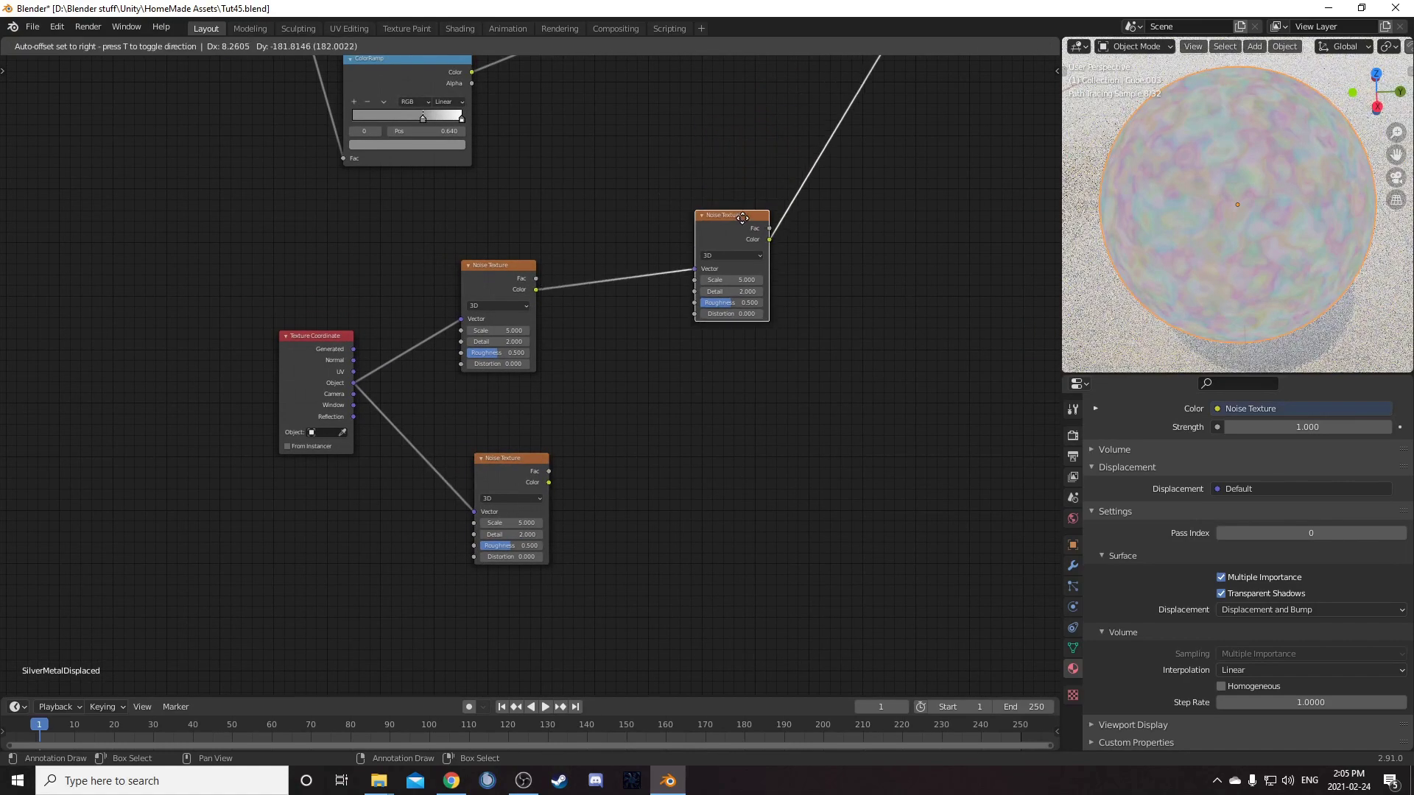
pyautogui.scroll(2, 593, 363)
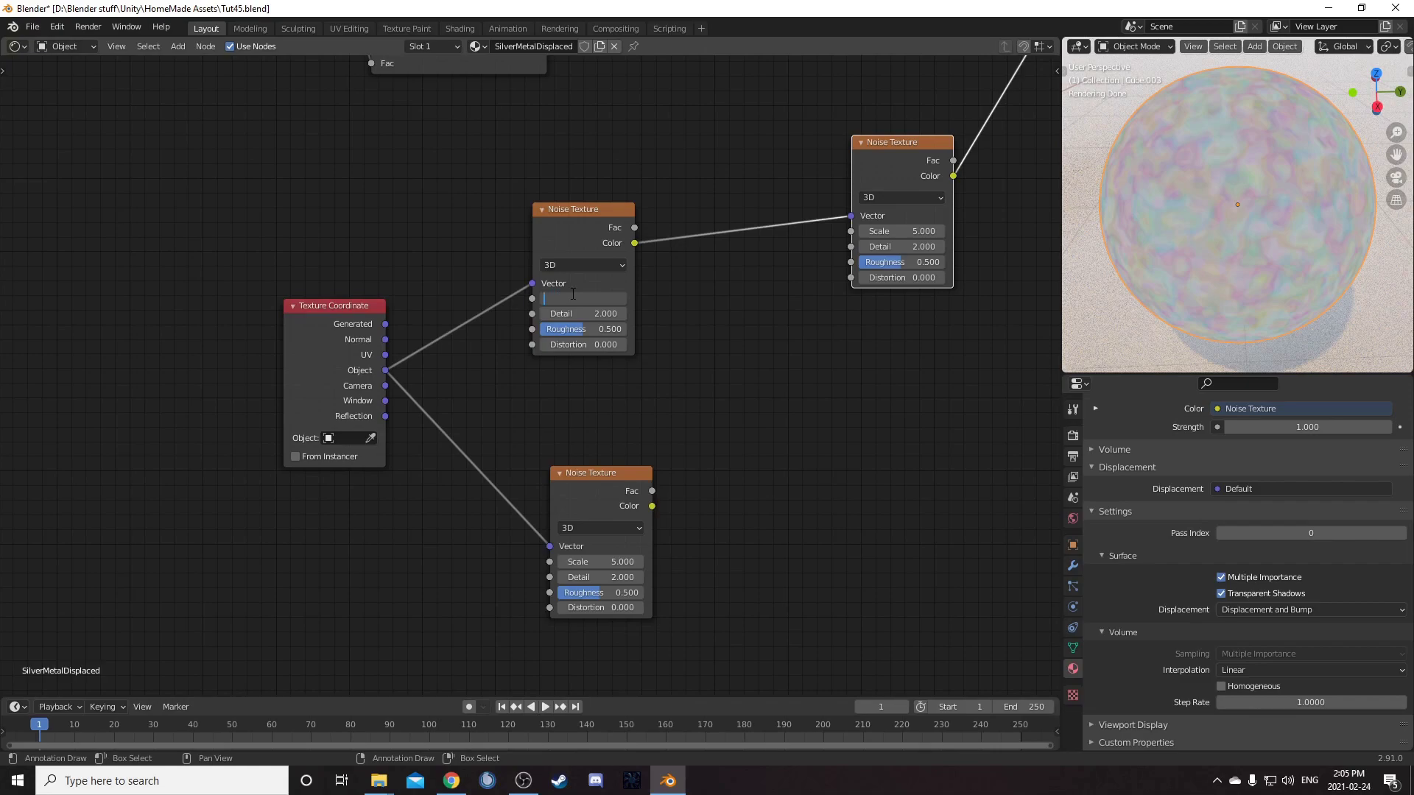
pyautogui.press('Tab')
pyautogui.write('3')
pyautogui.press('Return')
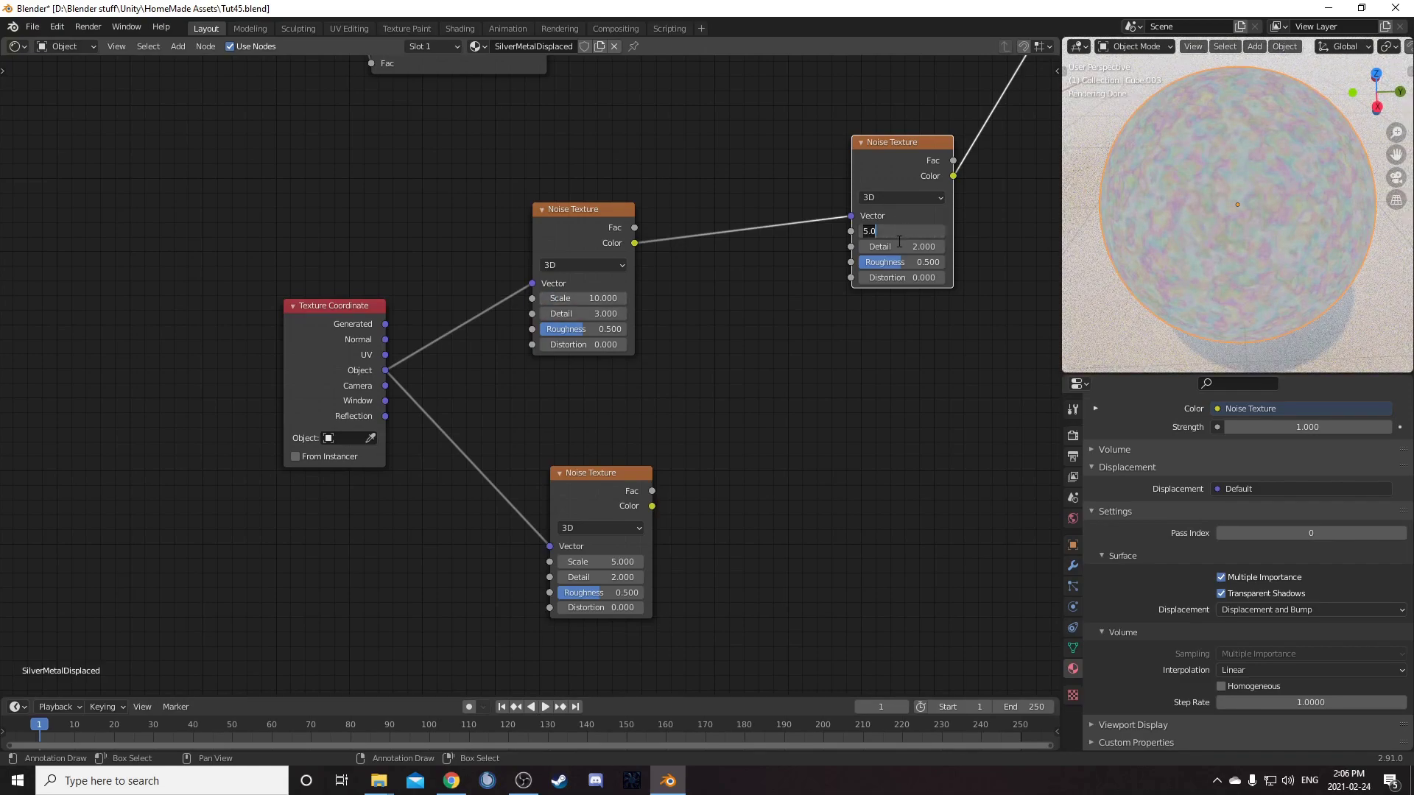
# Set the chained Noise Texture's Scale to 1 and Roughness to 1
pyautogui.write('1')
pyautogui.press('Return')
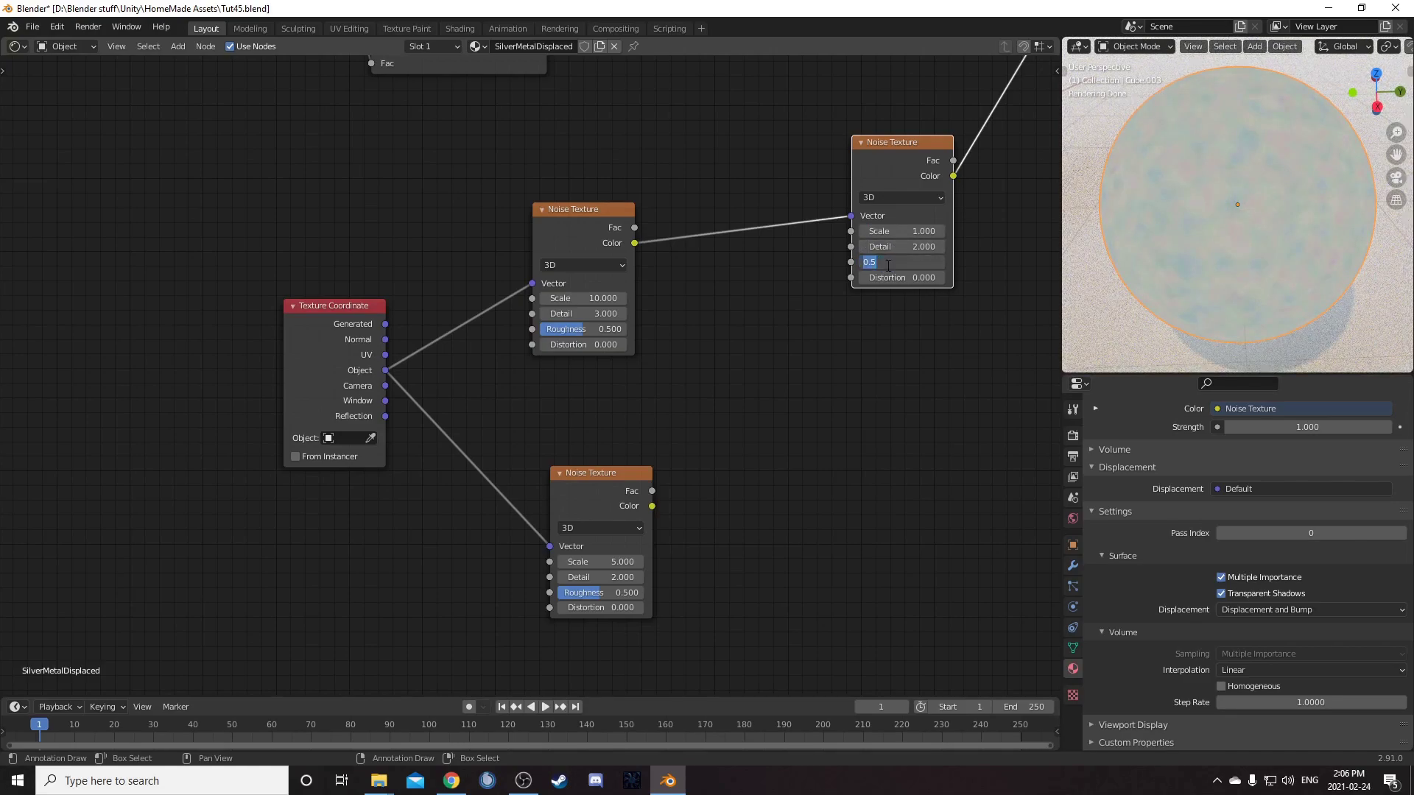
pyautogui.press('Return')
# Set the lower Noise Texture's Scale to 0.7 and Roughness to 1
pyautogui.moveTo(786, 280); pyautogui.dragTo(692, 146, button='middle')
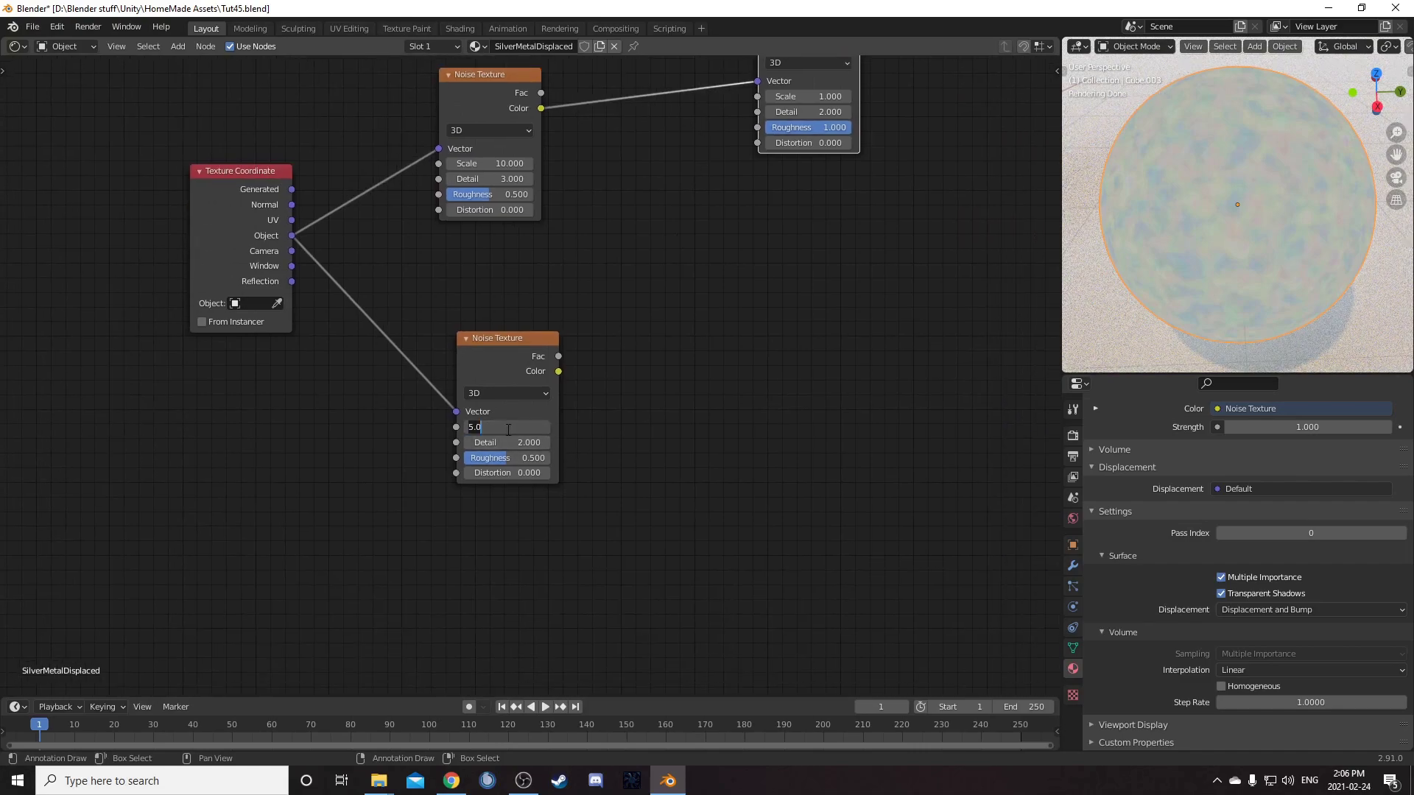
pyautogui.press('Tab')
pyautogui.press('Tab')
pyautogui.write('1')
pyautogui.press('Return')
# Add a MixRGB node on the link between the first and the chained Noise Texture
pyautogui.scroll(-2, 528, 376)
pyautogui.scroll(-1, 597, 342)
pyautogui.moveTo(734, 301); pyautogui.dragTo(608, 324, button='middle')
pyautogui.write('mixr')
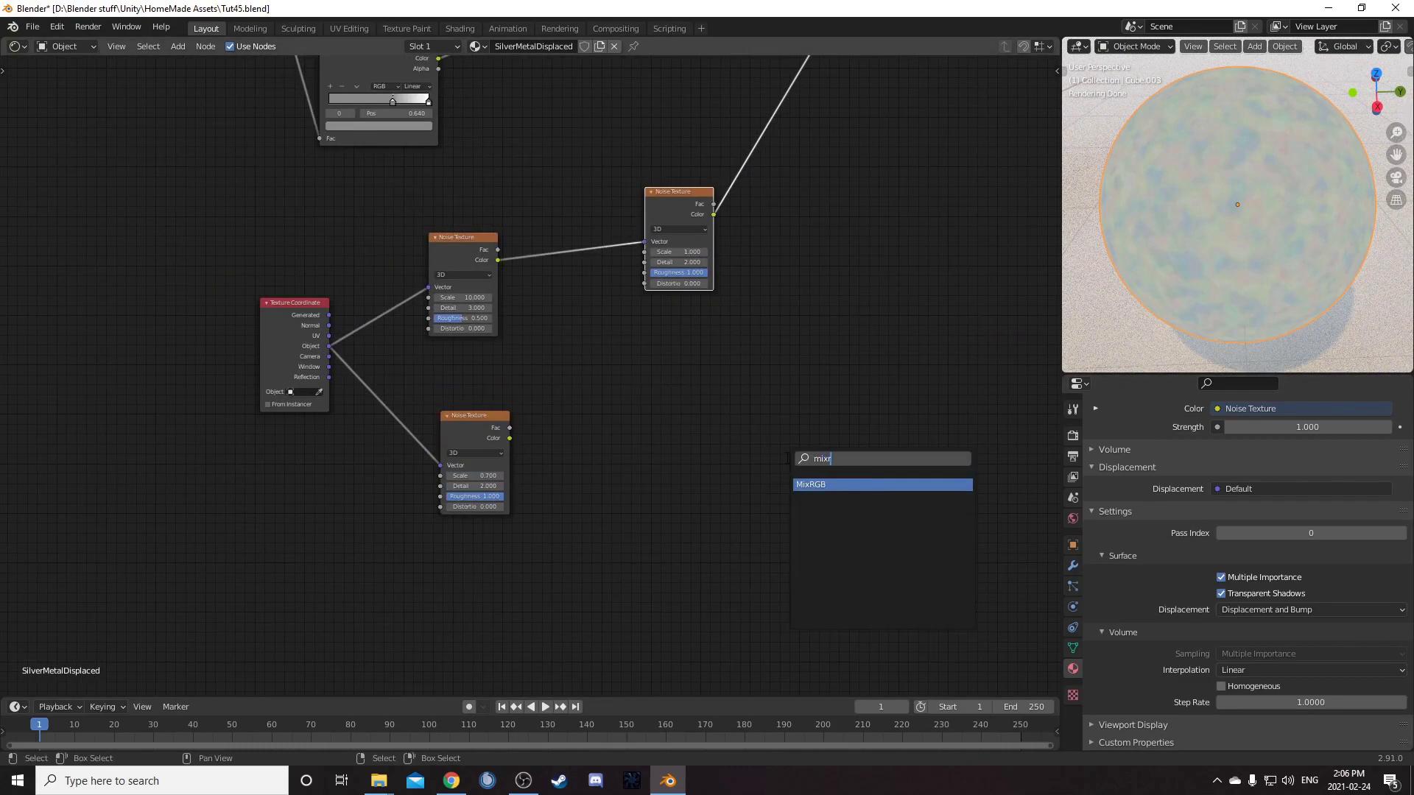
pyautogui.press('Return')
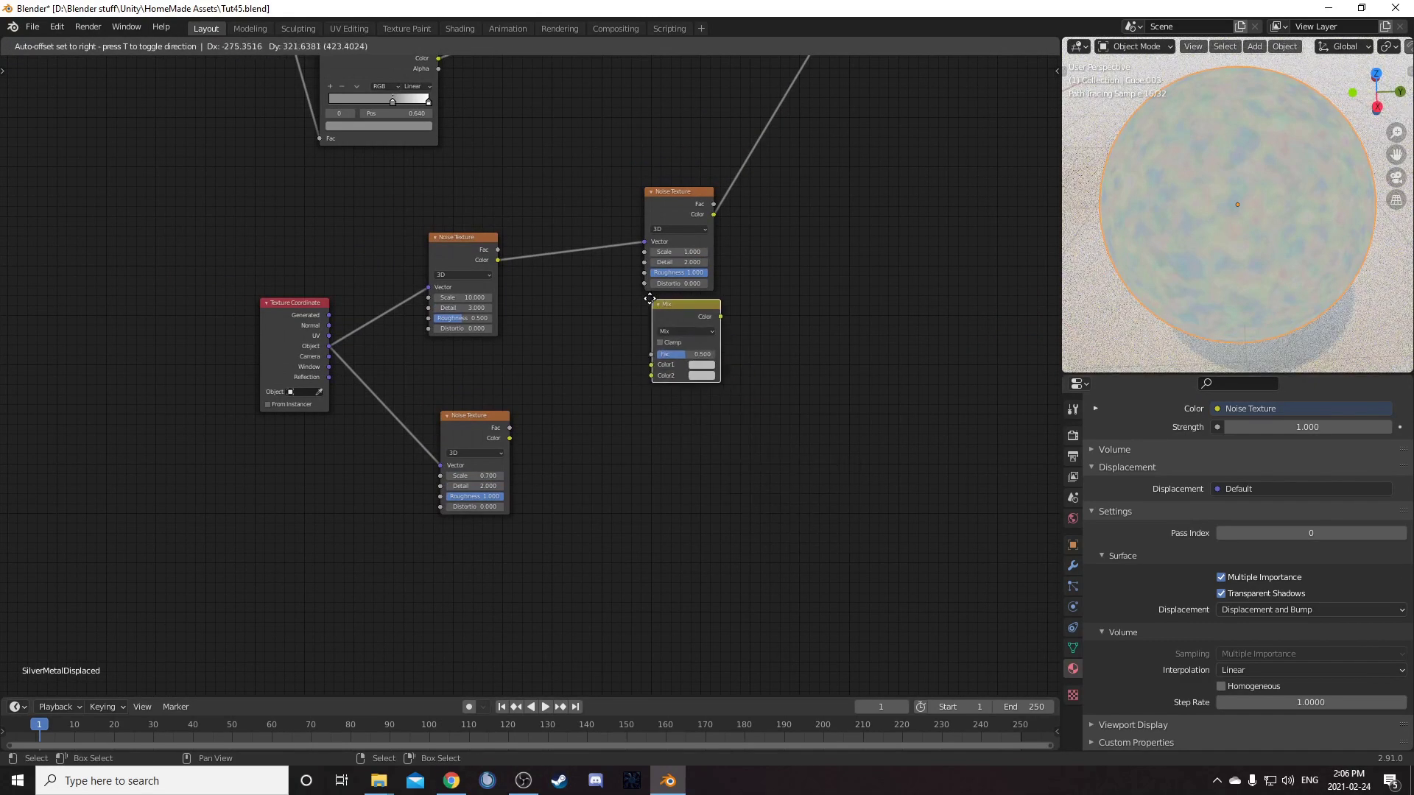
pyautogui.click(517, 193)
# Link the Texture Coordinate's Object output to the Mix node's Color2, set Fac to 0.6, and spread the nodes apart
pyautogui.scroll(2, 517, 193)
pyautogui.moveTo(429, 187); pyautogui.dragTo(406, 134)
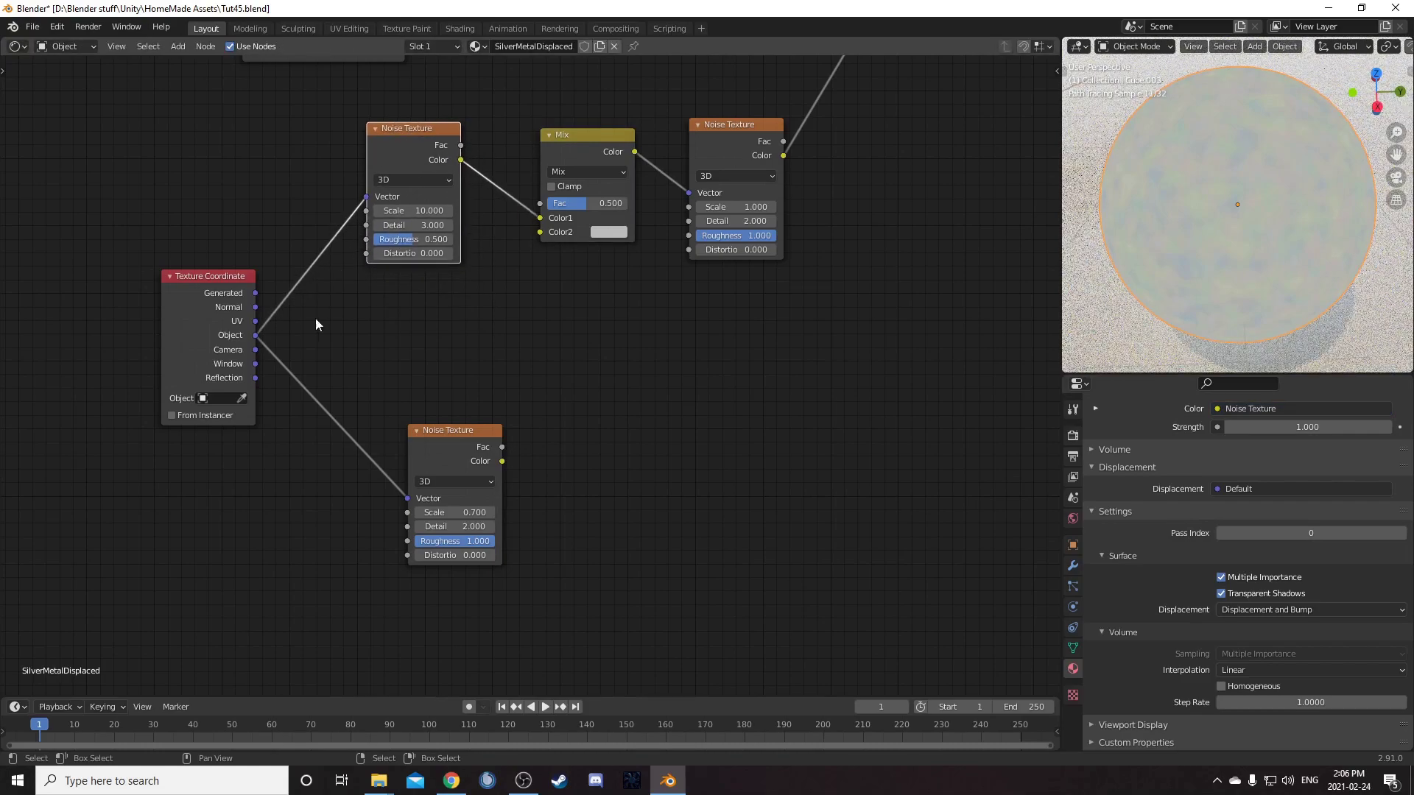
pyautogui.moveTo(255, 338); pyautogui.dragTo(542, 231)
pyautogui.moveTo(611, 143); pyautogui.dragTo(614, 170)
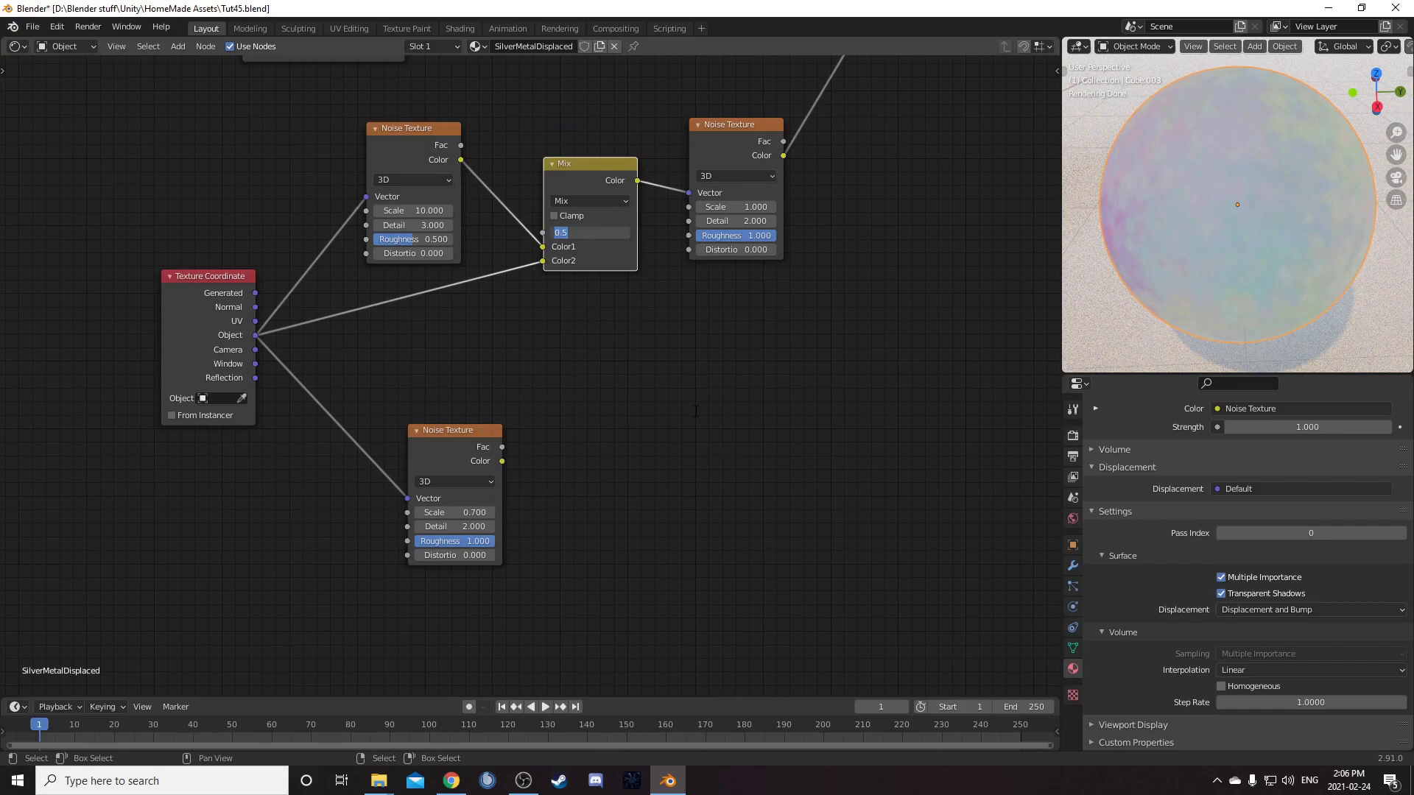
pyautogui.press('Return')
# Add a ColorRamp node after the chained Noise Texture's Color output and move it farther along
pyautogui.moveTo(781, 390); pyautogui.dragTo(603, 479, button='middle')
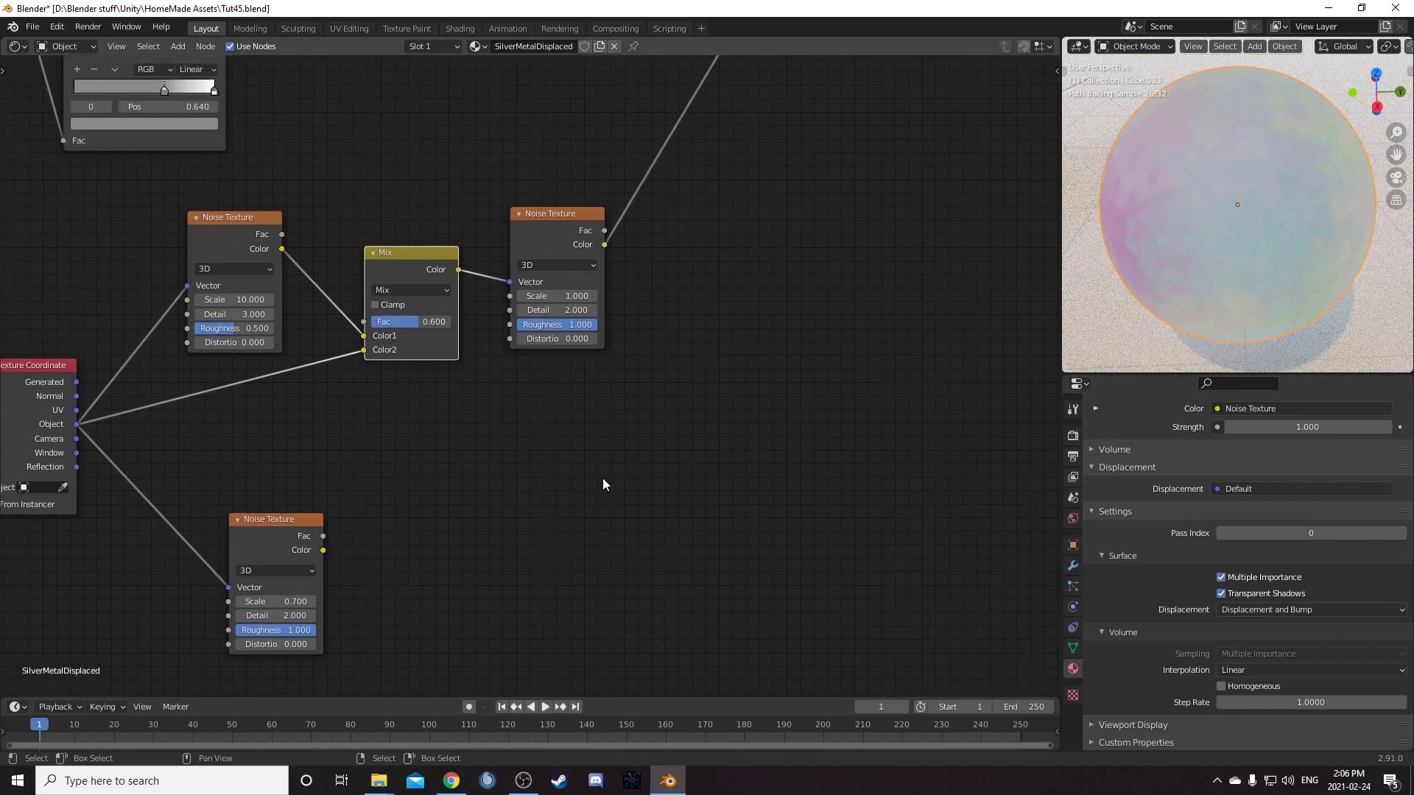
pyautogui.hotkey('shift', 'a')
pyautogui.click(603, 479)
pyautogui.write('color ramp')
pyautogui.press('Return')
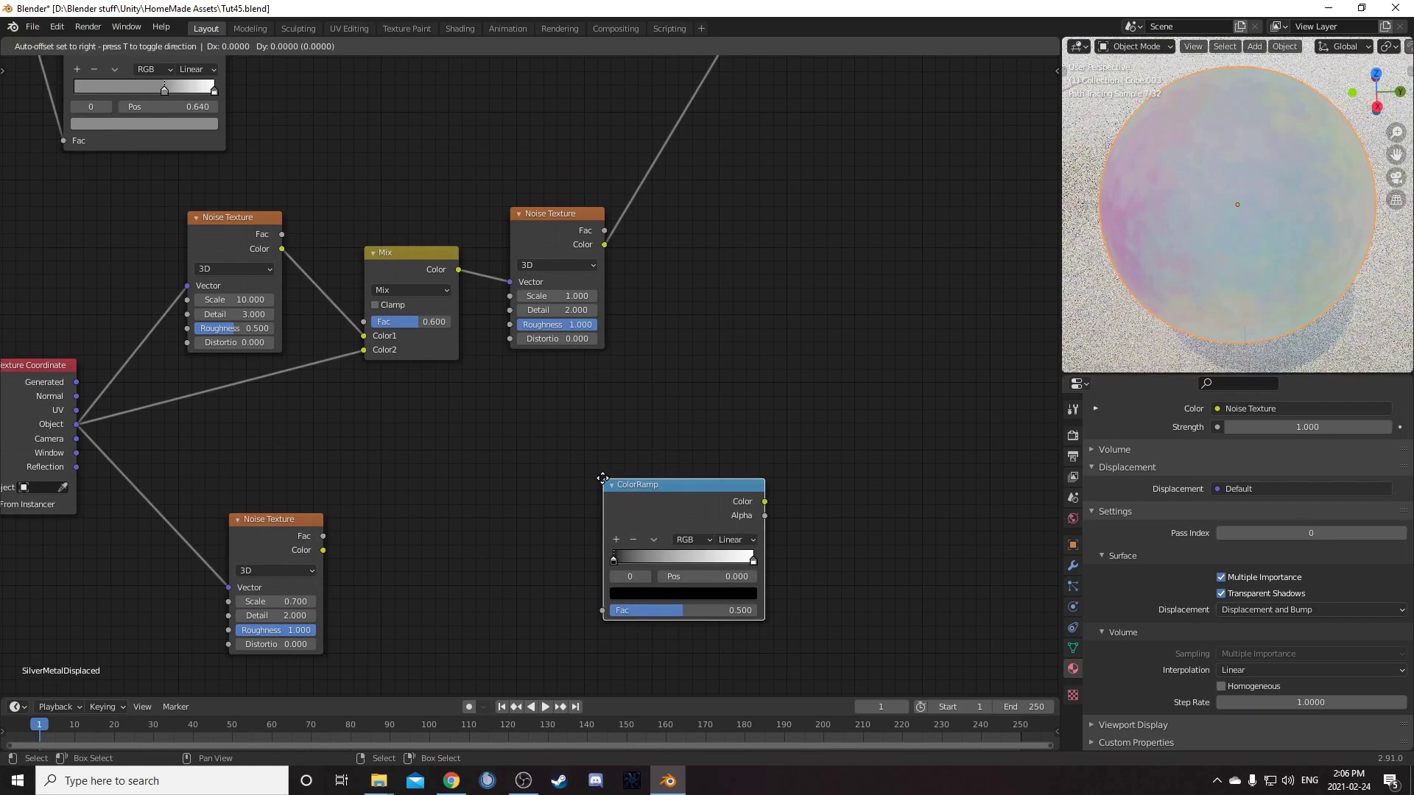
pyautogui.click(622, 87)
pyautogui.moveTo(683, 146); pyautogui.dragTo(738, 152)
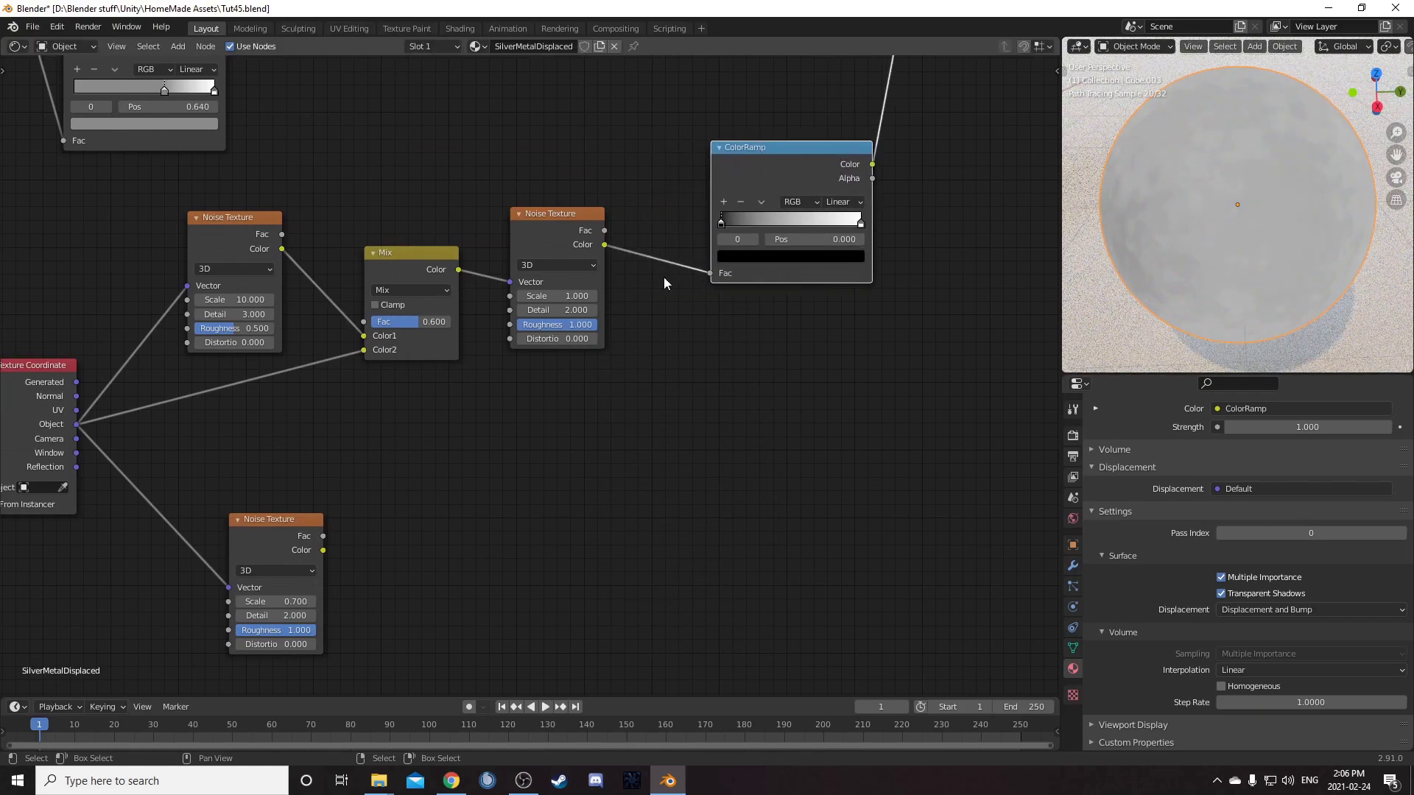
# Preview the lower Noise Texture's Fac output and place a duplicate of the new ColorRamp on that link
pyautogui.keyDown('ctrl'); pyautogui.keyDown('shift'); pyautogui.click(285, 547); pyautogui.keyUp('shift'); pyautogui.keyUp('ctrl')
pyautogui.click(770, 157)
pyautogui.hotkey('shift', 'd')
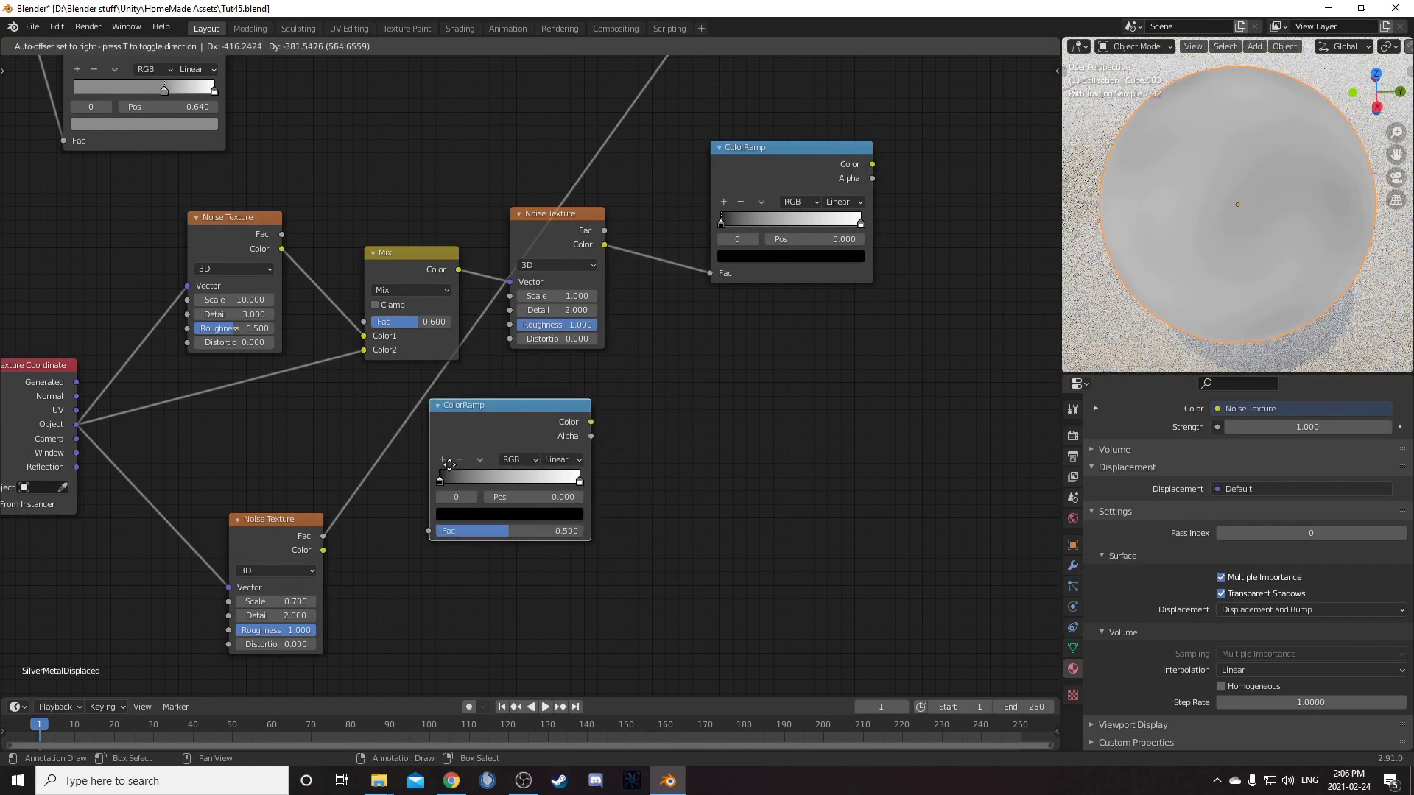
pyautogui.click(442, 416)
pyautogui.moveTo(448, 455); pyautogui.dragTo(574, 495)
# Set the lower ColorRamp's black stop to position 0.5 and select its white stop
pyautogui.scroll(2, 482, 424)
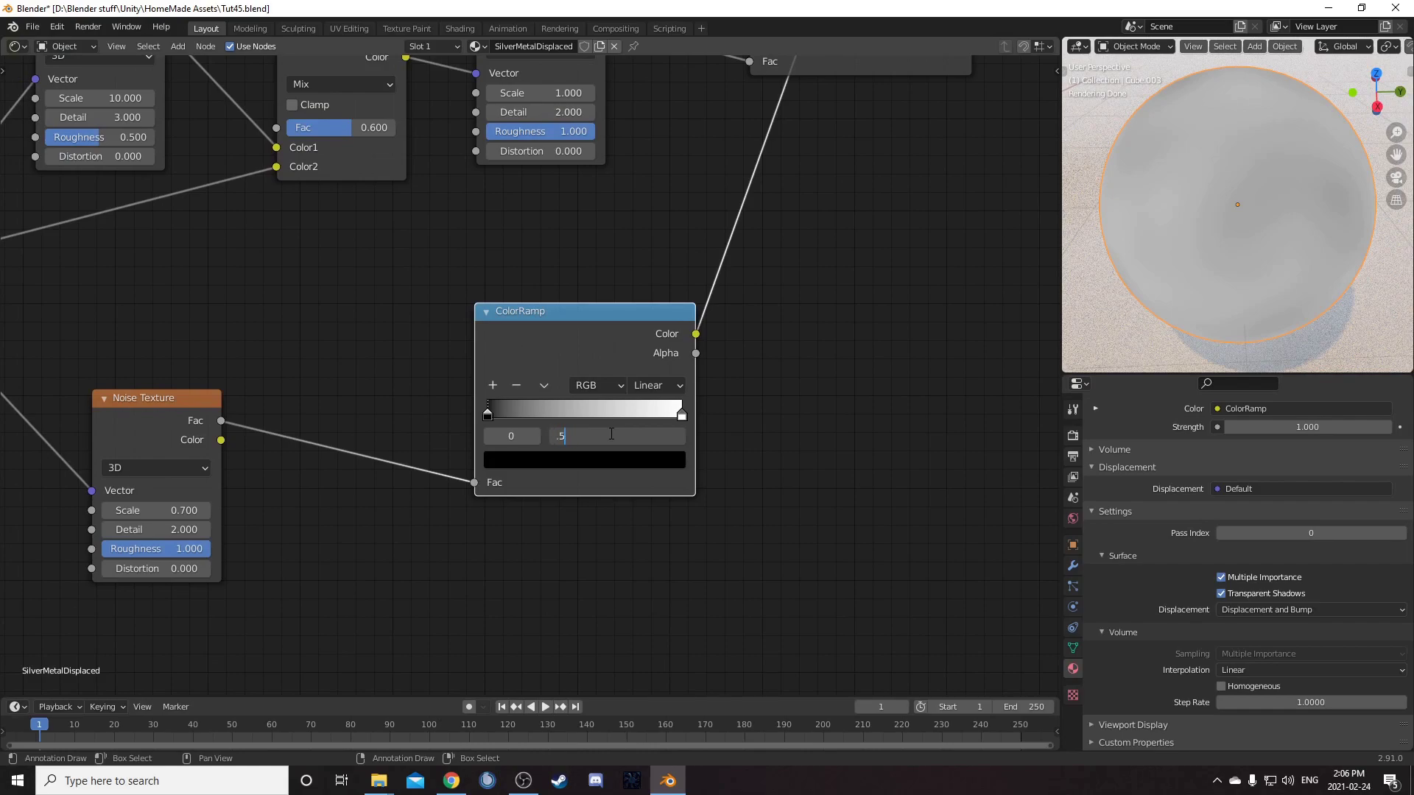
pyautogui.press('Return')
pyautogui.click(679, 414)
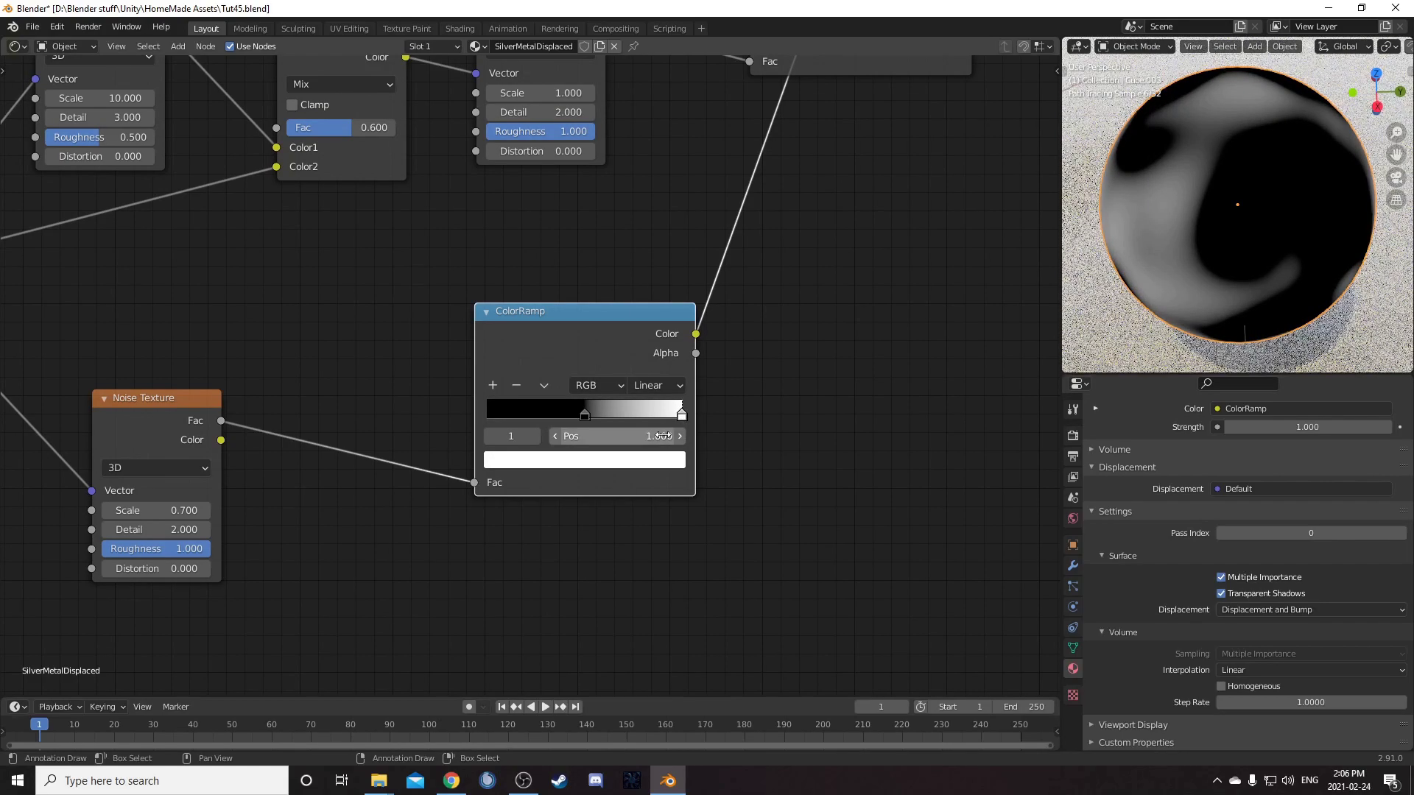
pyautogui.press('Return')
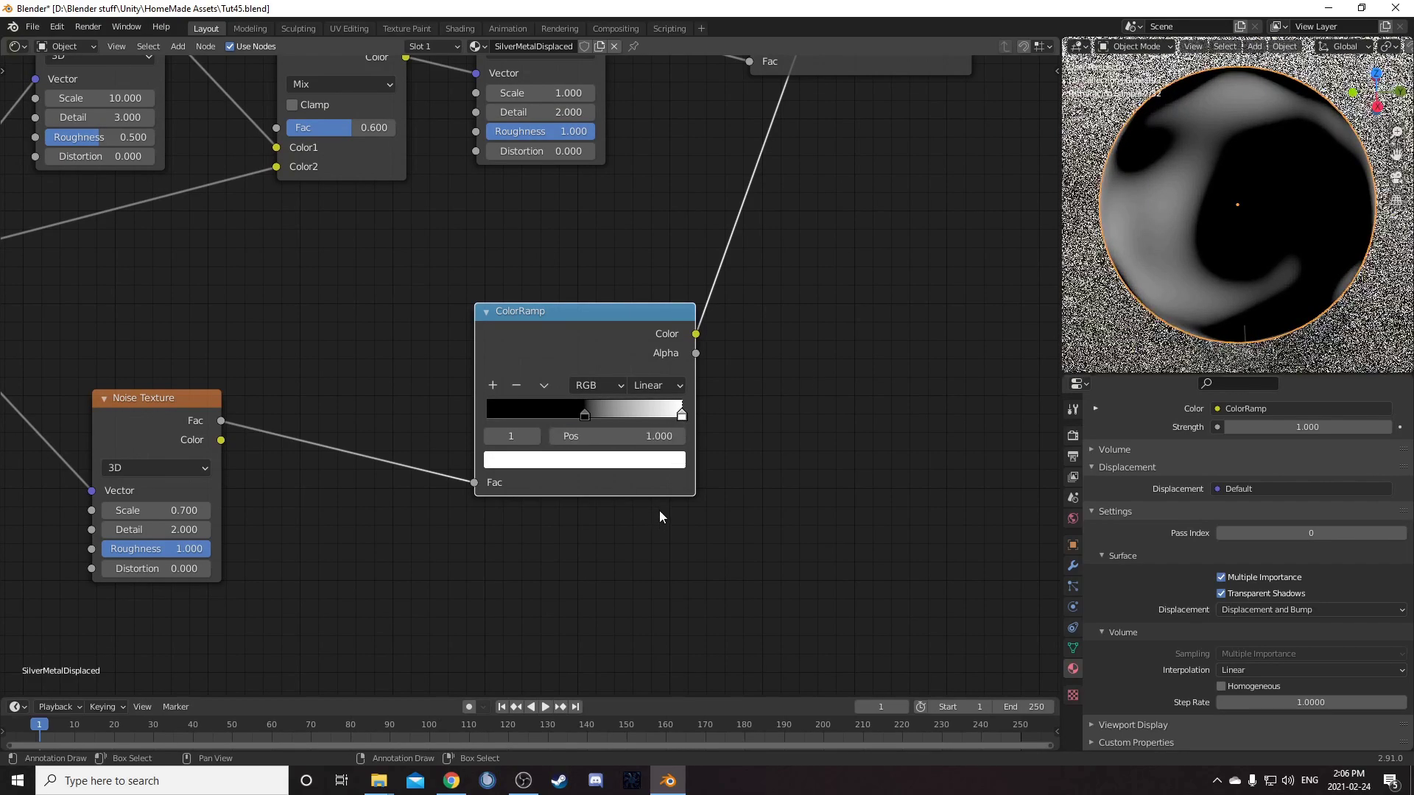
pyautogui.click(651, 461)
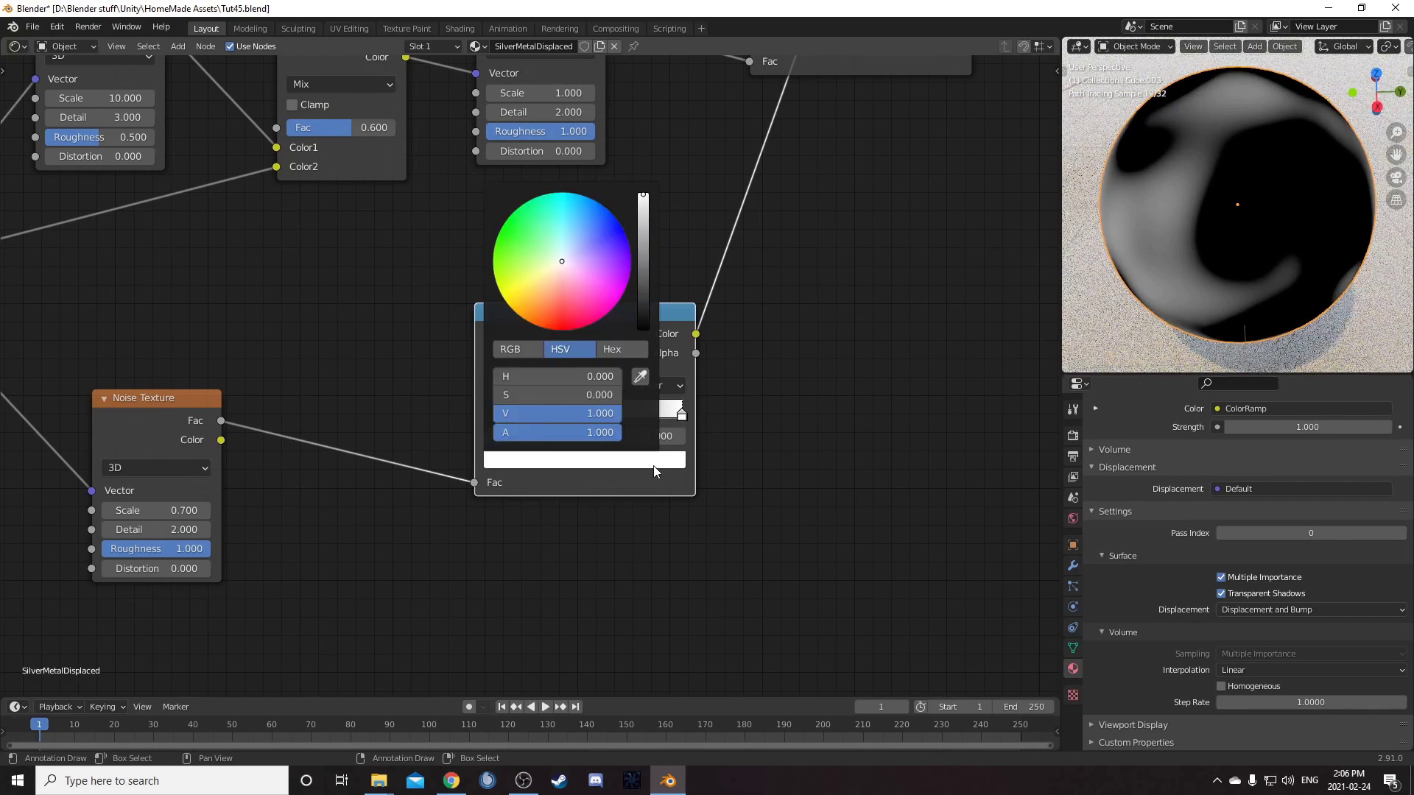
pyautogui.click(606, 416)
pyautogui.write('.8')
pyautogui.press('Return')
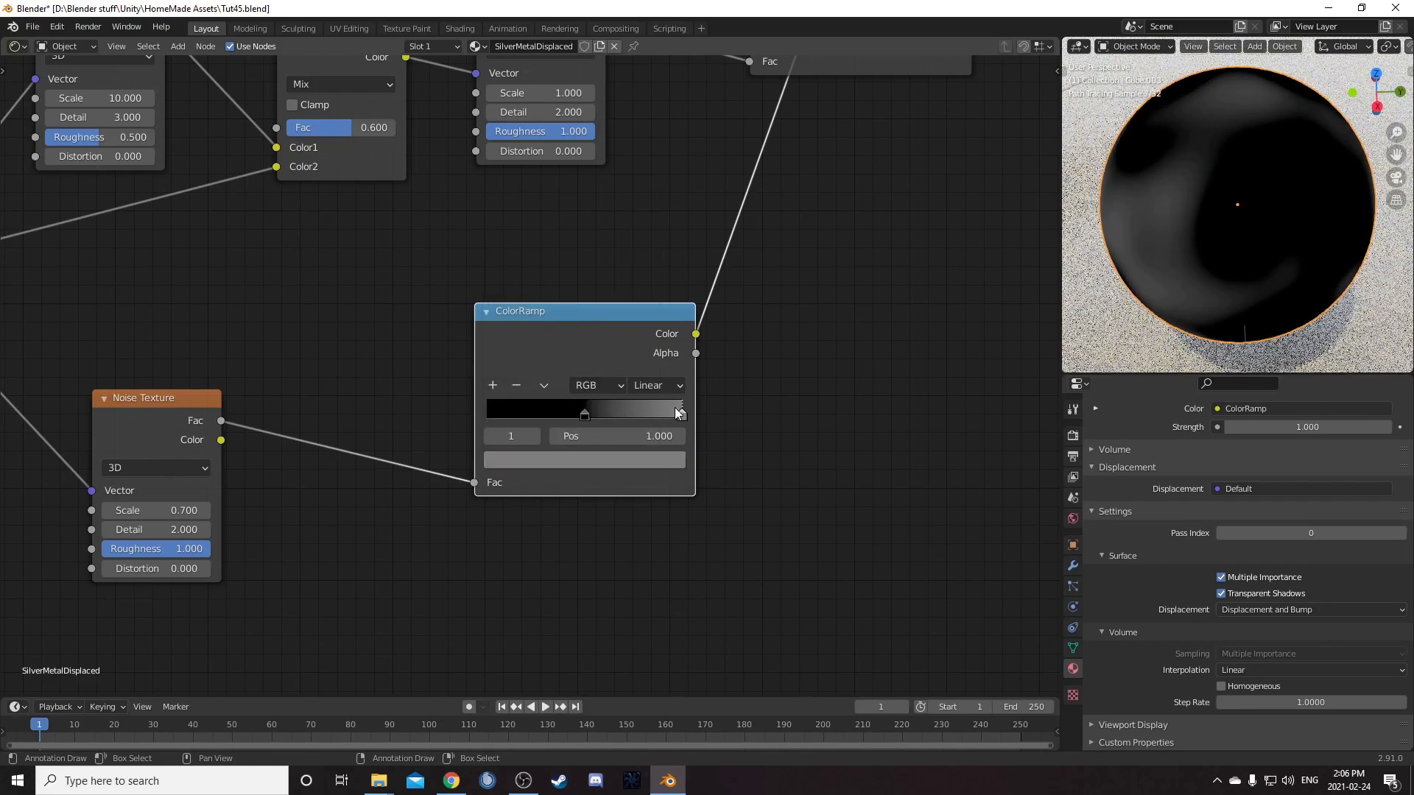
pyautogui.hotkey('ctrl', 'z')
# Set the color value (V) of the lower ColorRamp's white stop to 0.8
pyautogui.click(648, 459)
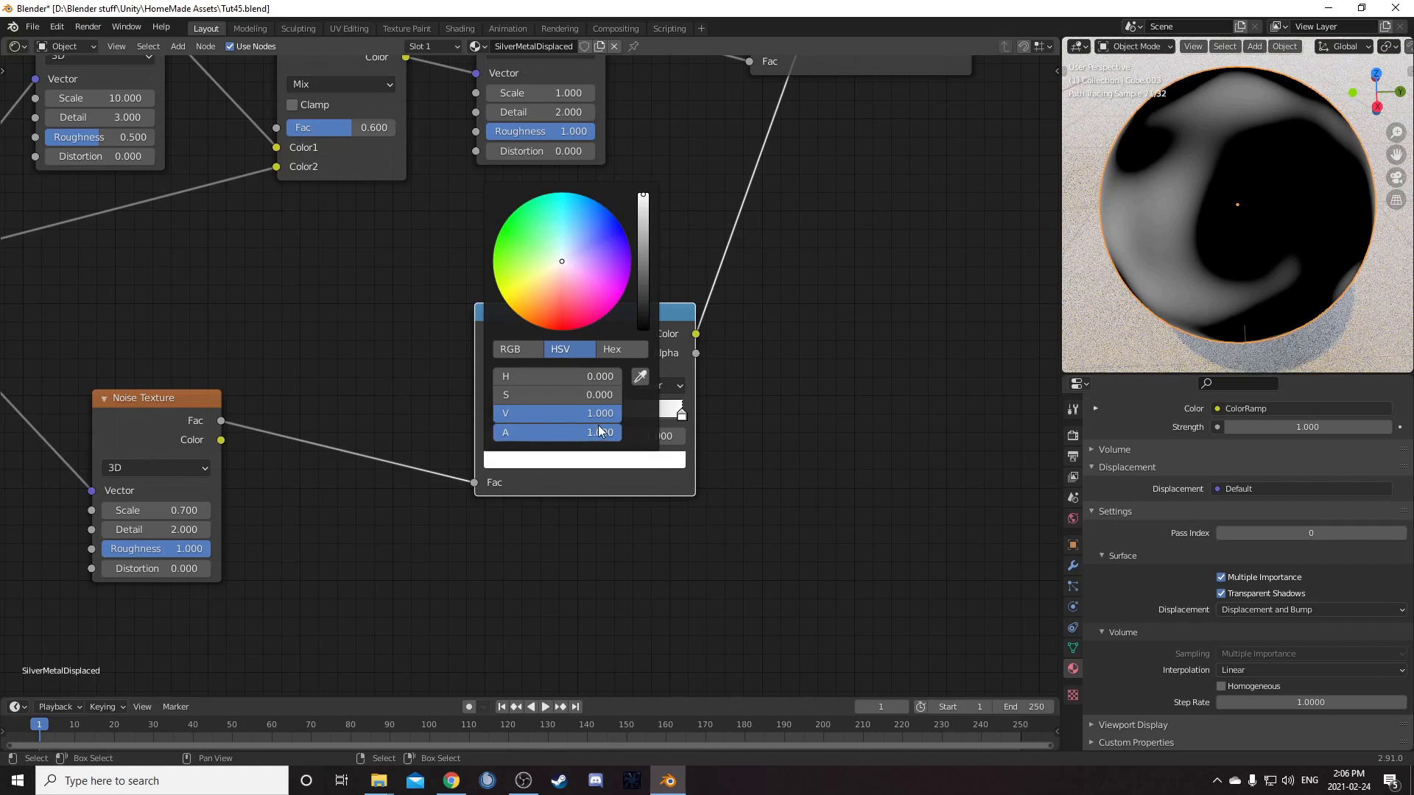
pyautogui.press('Return')
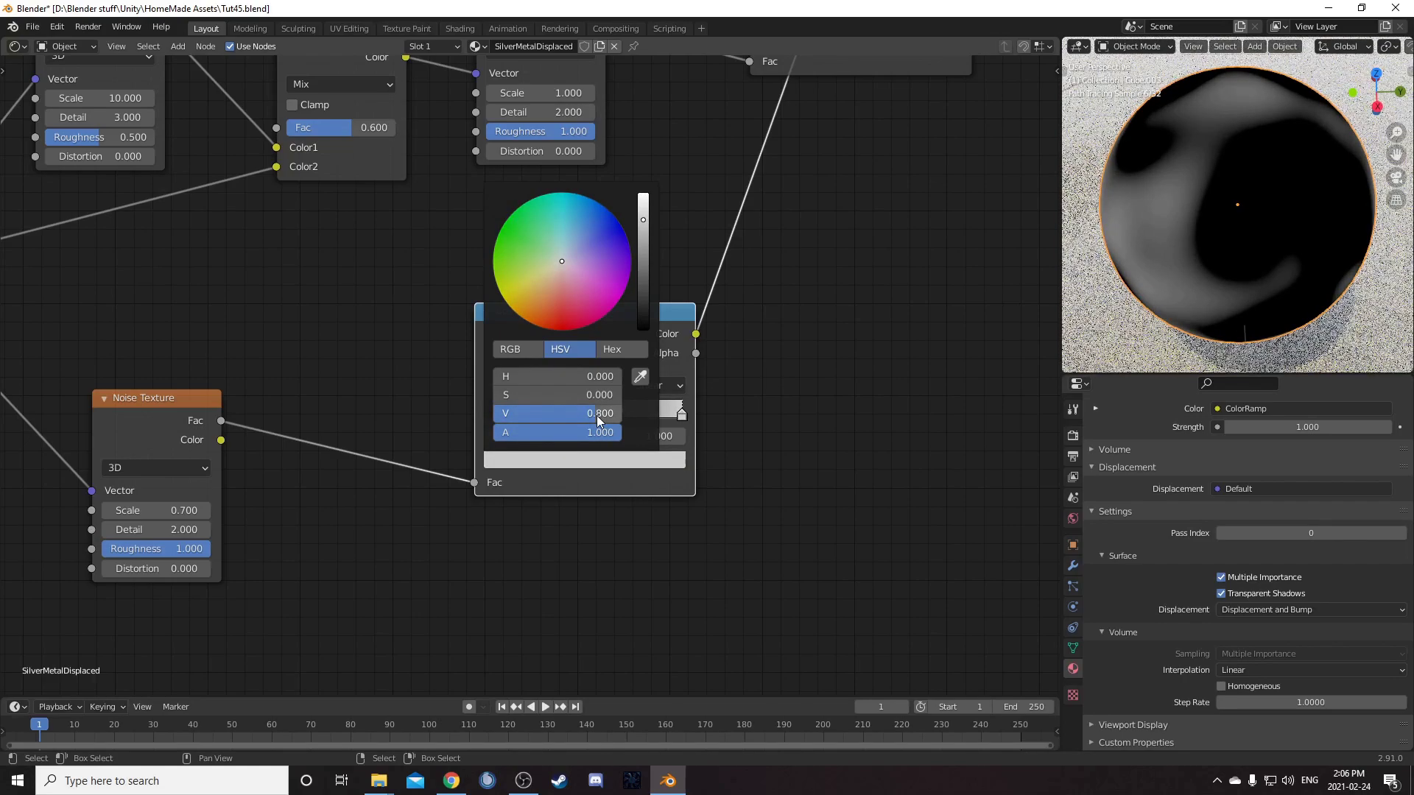
# Set the black stop of the chained noise's ColorRamp to position 0.2
pyautogui.scroll(-2, 730, 424)
pyautogui.moveTo(797, 263); pyautogui.dragTo(592, 440, button='middle')
pyautogui.scroll(-3, 578, 331)
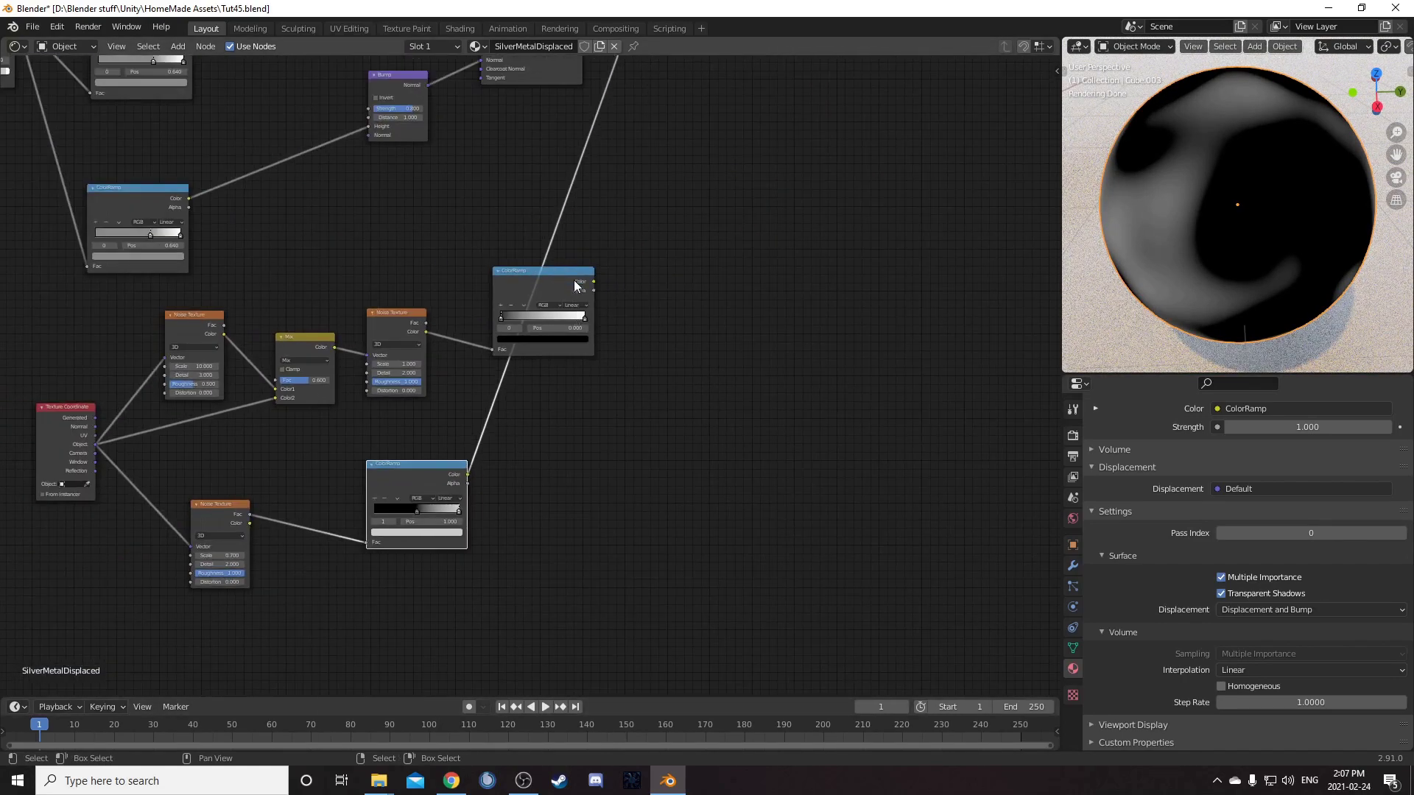
pyautogui.scroll(3, 531, 400)
pyautogui.scroll(1, 530, 400)
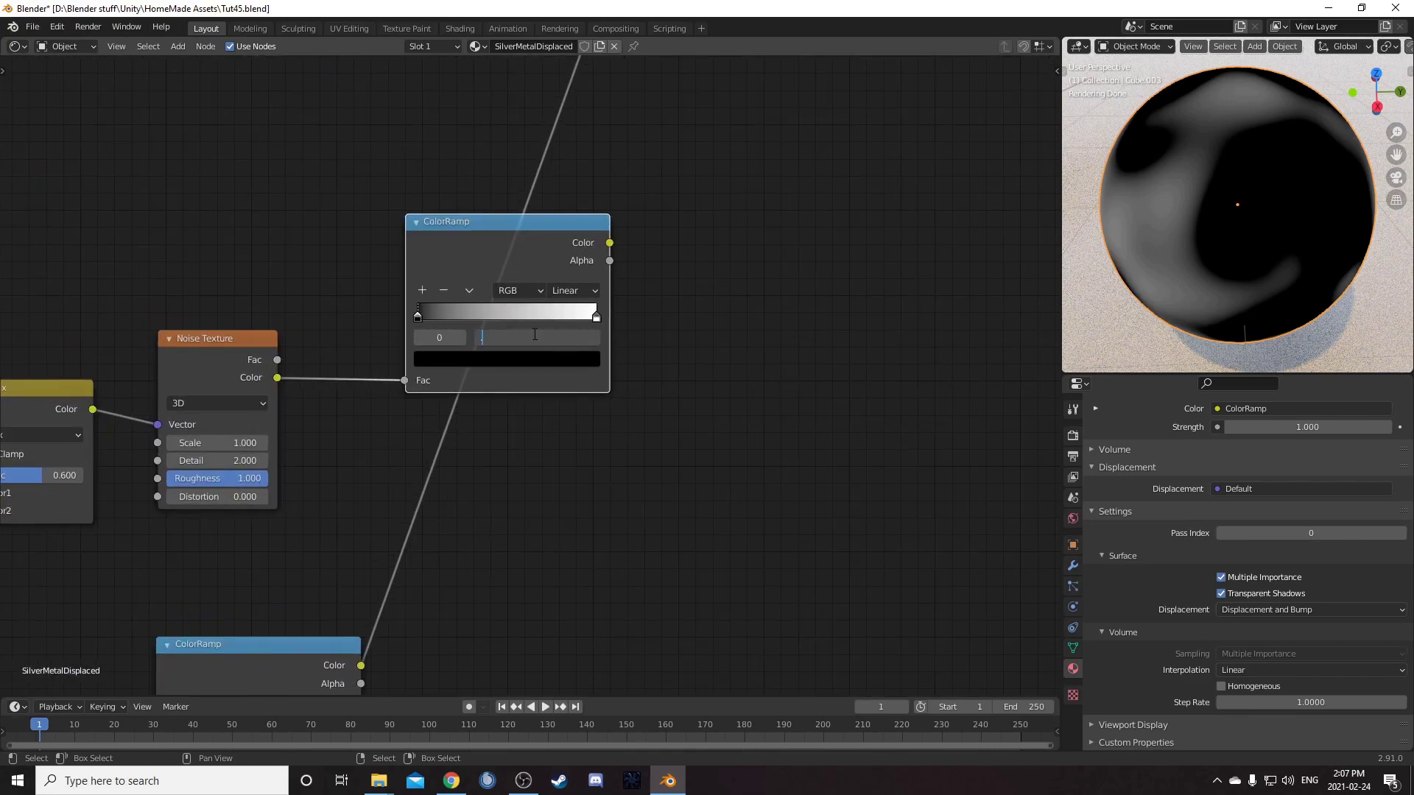
pyautogui.write('.2')
pyautogui.press('Return')
# Set the color value (V) of the upper ColorRamp's white stop to 0.8
pyautogui.click(597, 318)
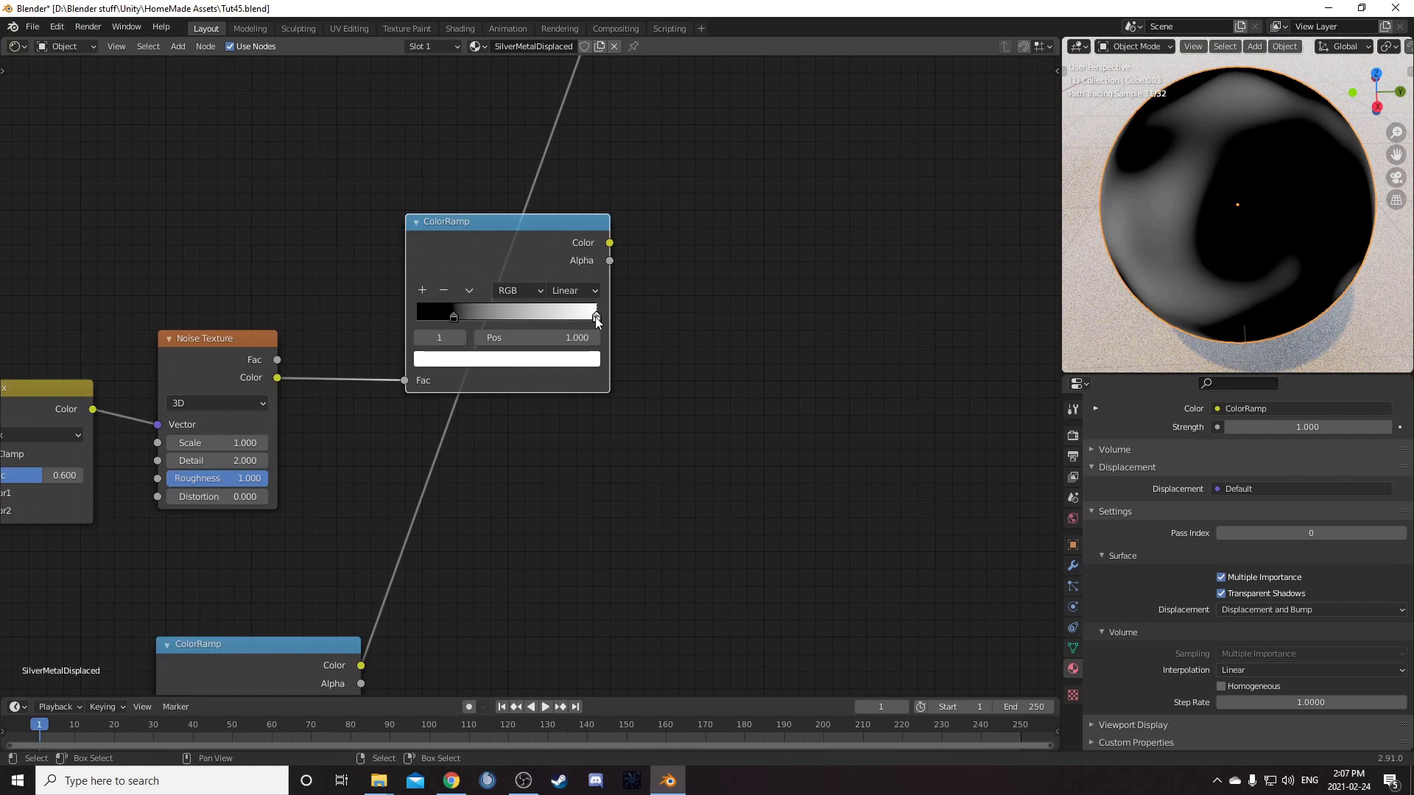
pyautogui.click(551, 339)
pyautogui.click(510, 397)
pyautogui.click(525, 361)
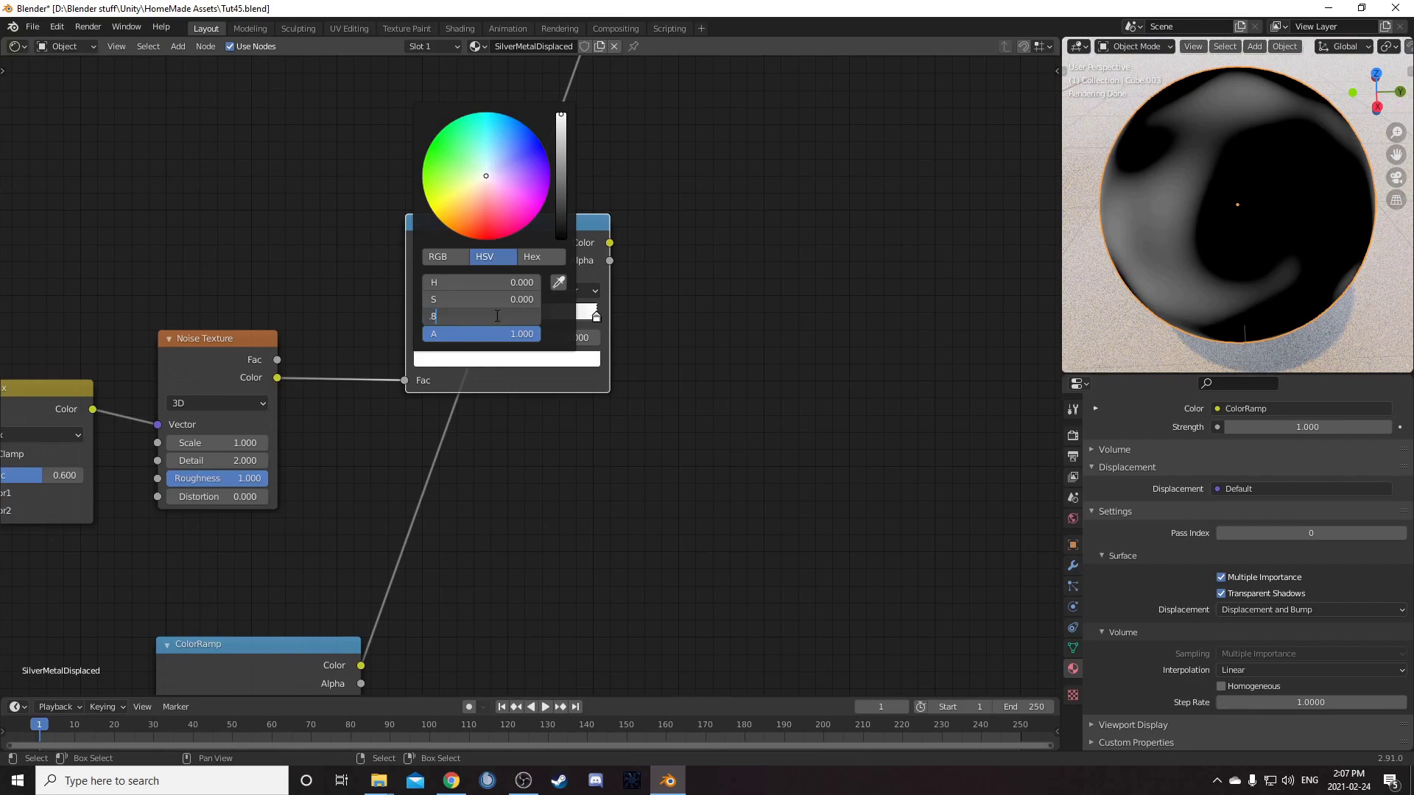
pyautogui.press('Return')
# Move the lower ColorRamp node farther from its Noise Texture, beneath the upper ColorRamp
pyautogui.scroll(-4, 481, 572)
pyautogui.moveTo(542, 523); pyautogui.dragTo(486, 511, button='middle')
pyautogui.moveTo(276, 552); pyautogui.dragTo(411, 515)
# Add a Displacement node and link the lower ColorRamp's Color output to its Height input
pyautogui.scroll(-5, 744, 423)
pyautogui.moveTo(758, 419); pyautogui.dragTo(614, 461, button='middle')
pyautogui.hotkey('shift', 'a')
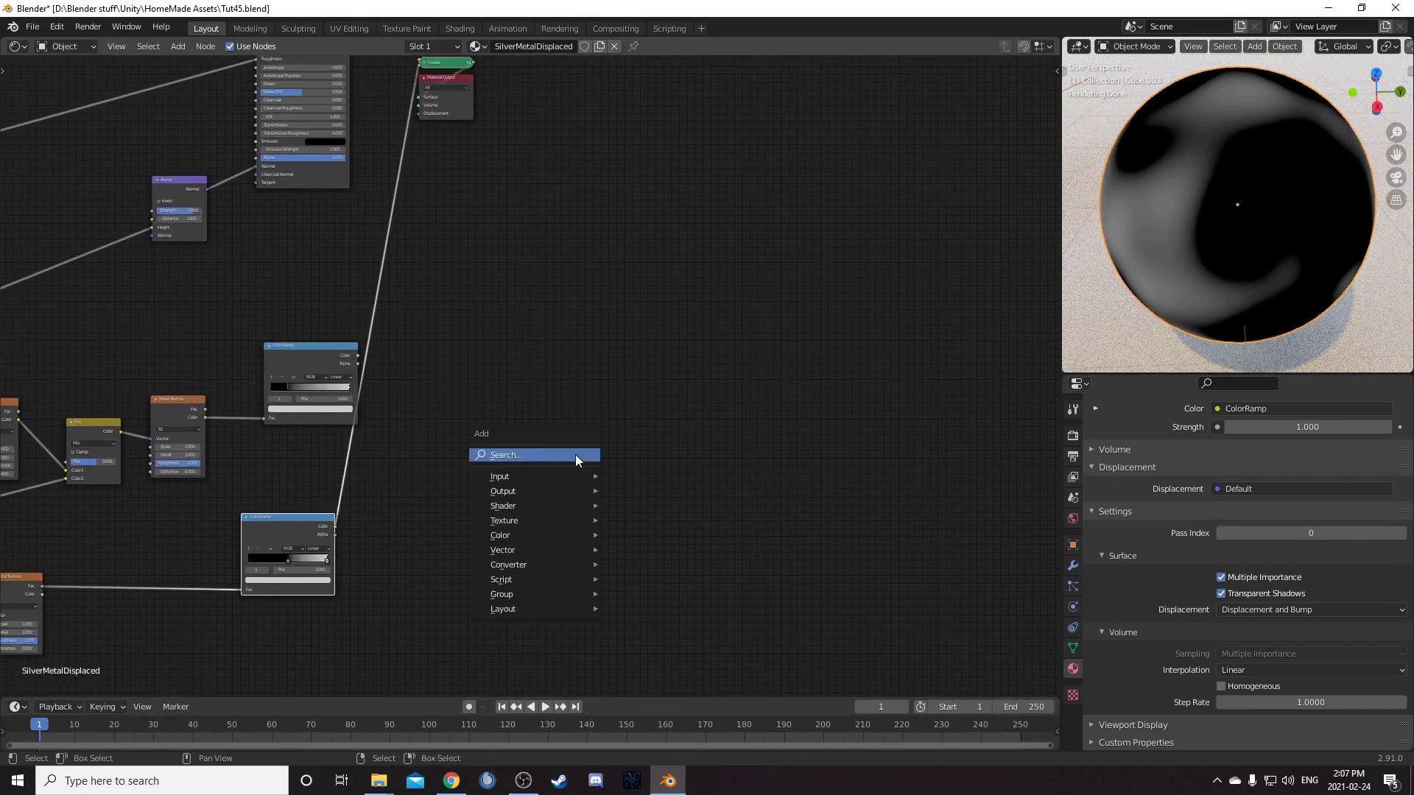
pyautogui.click(575, 454)
pyautogui.write('i')
pyautogui.press('BackSpace')
pyautogui.write('dis')
pyautogui.press('Return')
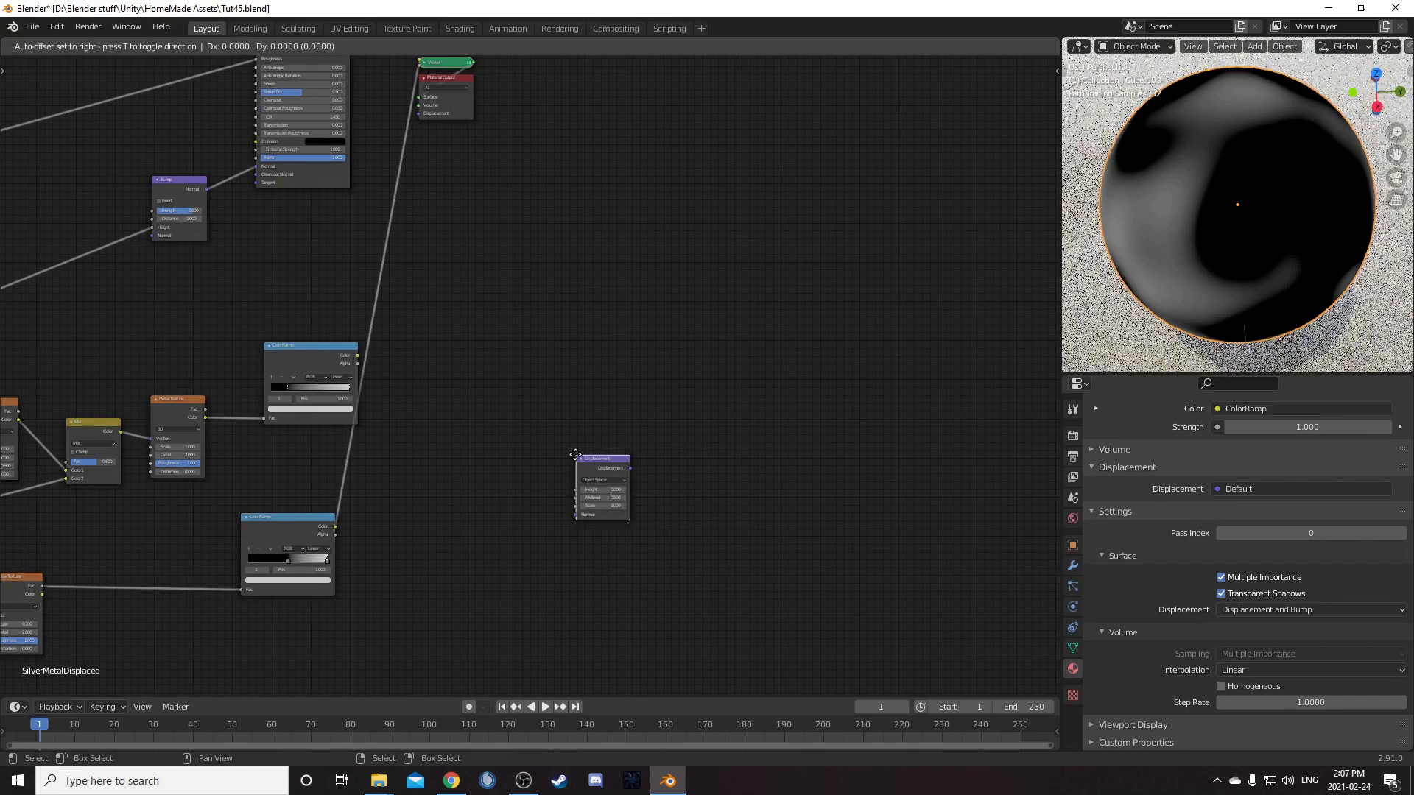
pyautogui.click(521, 293)
pyautogui.scroll(3, 383, 471)
pyautogui.moveTo(336, 547); pyautogui.dragTo(472, 354)
pyautogui.moveTo(567, 278); pyautogui.dragTo(573, 276)
# Reconnect the Principled BSDF to the Material Output and move the Material Output beyond the Displacement node
pyautogui.scroll(-3, 576, 386)
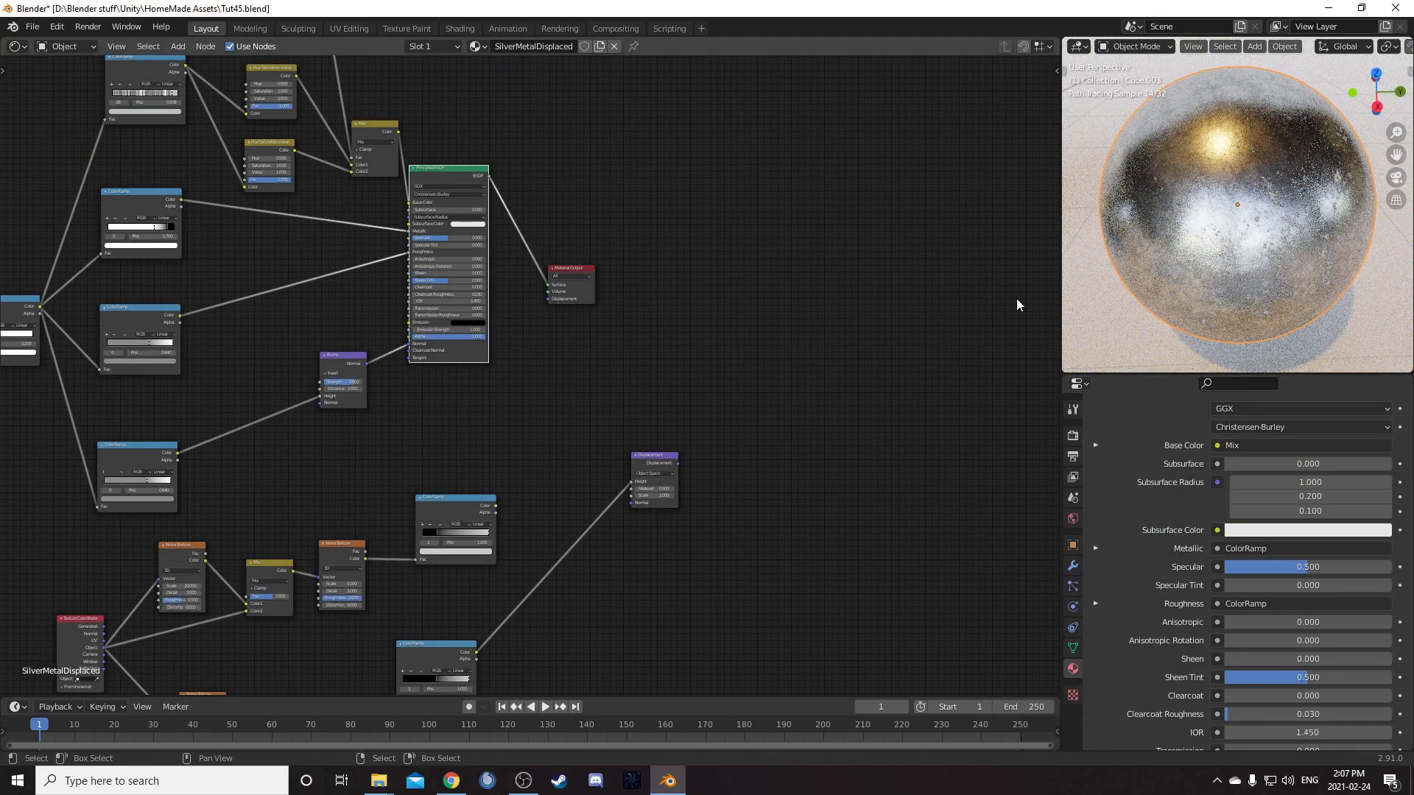
pyautogui.moveTo(611, 476); pyautogui.dragTo(629, 308, button='middle')
pyautogui.scroll(2, 641, 308)
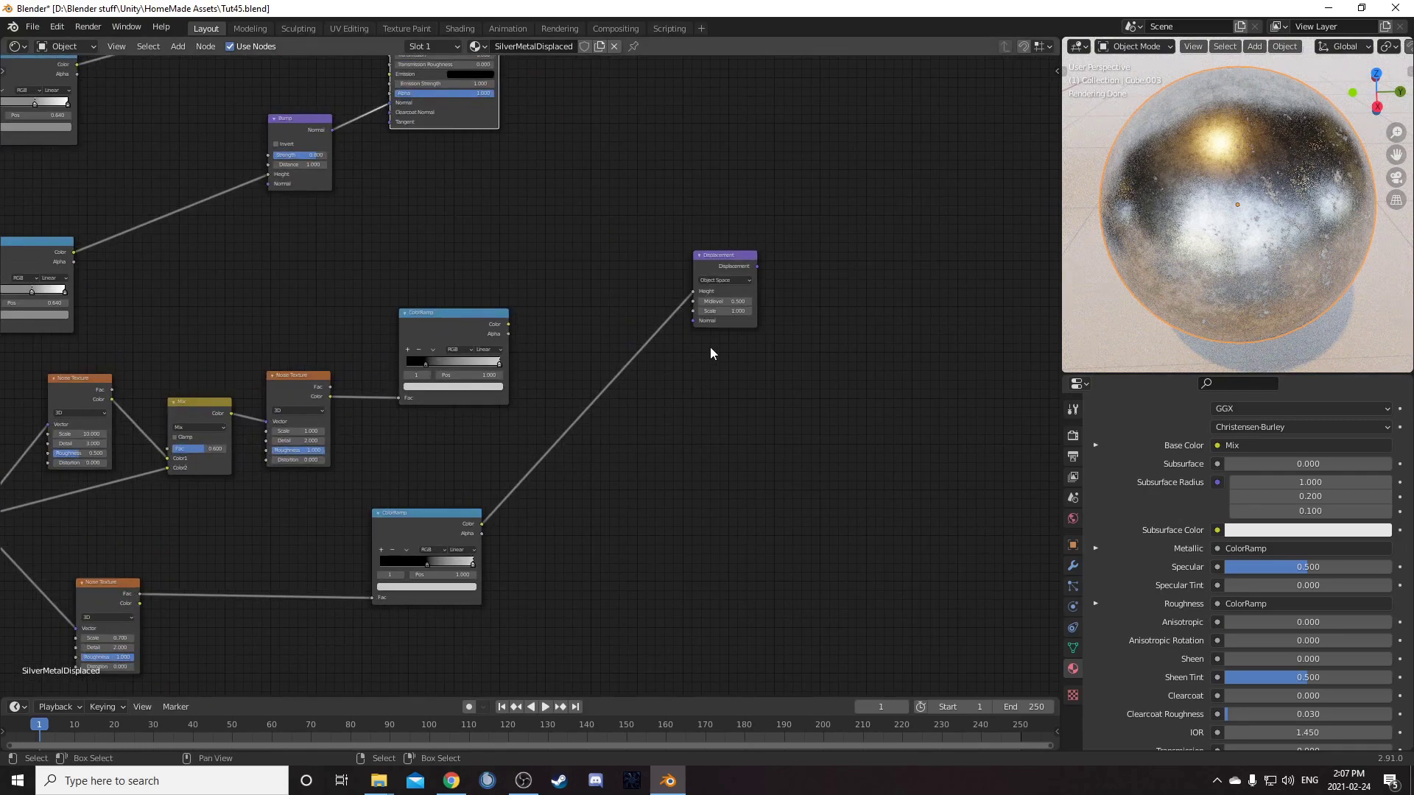
pyautogui.moveTo(705, 361); pyautogui.dragTo(368, 626, button='middle')
pyautogui.scroll(-2, 289, 408)
pyautogui.moveTo(355, 329); pyautogui.dragTo(578, 405)
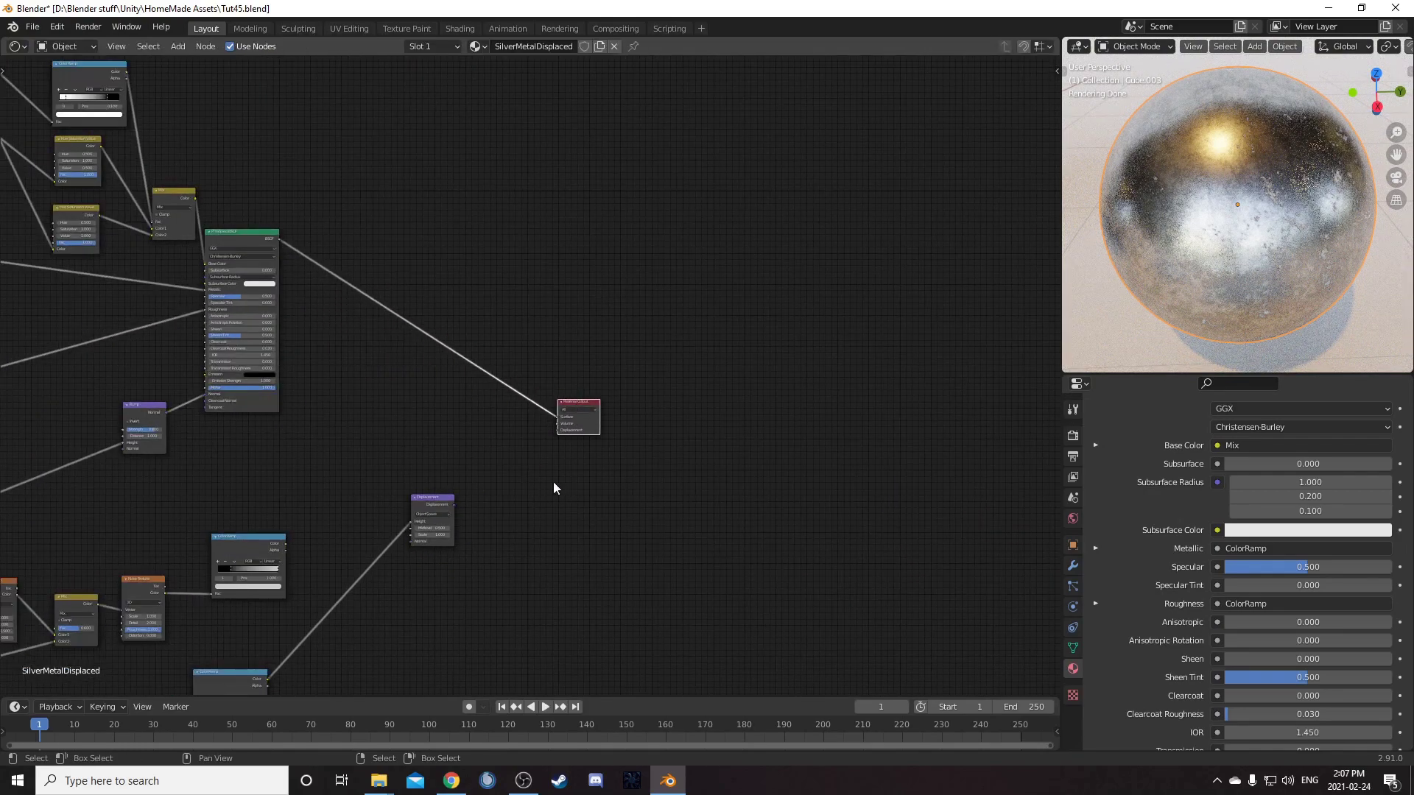
# Link the Displacement node to the Material Output's Displacement input and inspect the displaced sphere in the viewport
pyautogui.moveTo(477, 578); pyautogui.dragTo(479, 470, button='middle')
pyautogui.scroll(2, 458, 426)
pyautogui.moveTo(432, 404); pyautogui.dragTo(574, 304)
pyautogui.scroll(2, 1266, 243)
pyautogui.moveTo(1267, 245); pyautogui.dragTo(1198, 212, button='middle')
# Link the upper ColorRamp's Color output to the Displacement node's Height in place of the lower ColorRamp
pyautogui.scroll(-5, 514, 416)
pyautogui.moveTo(316, 600); pyautogui.dragTo(327, 528, button='middle')
pyautogui.scroll(2, 327, 528)
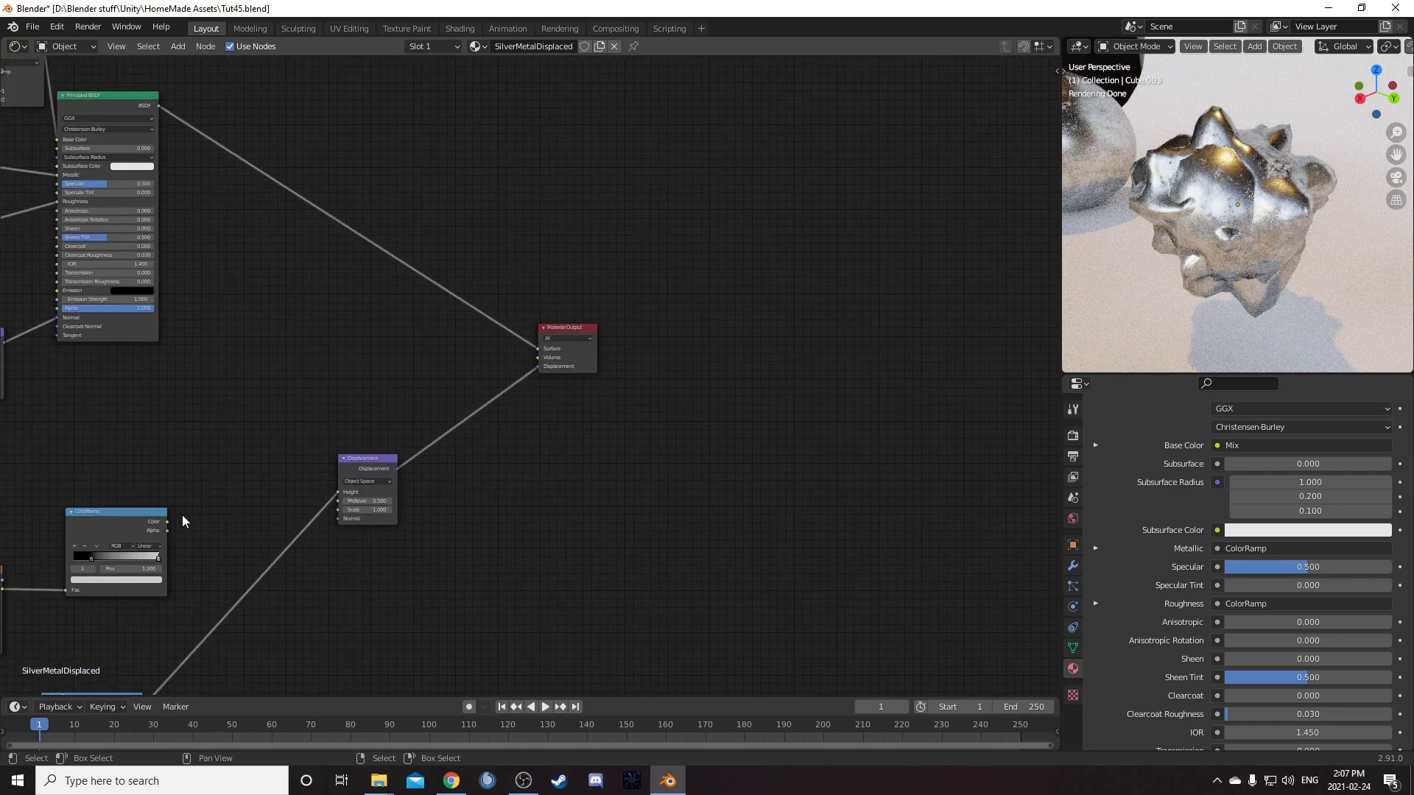
pyautogui.moveTo(167, 521); pyautogui.dragTo(338, 492)
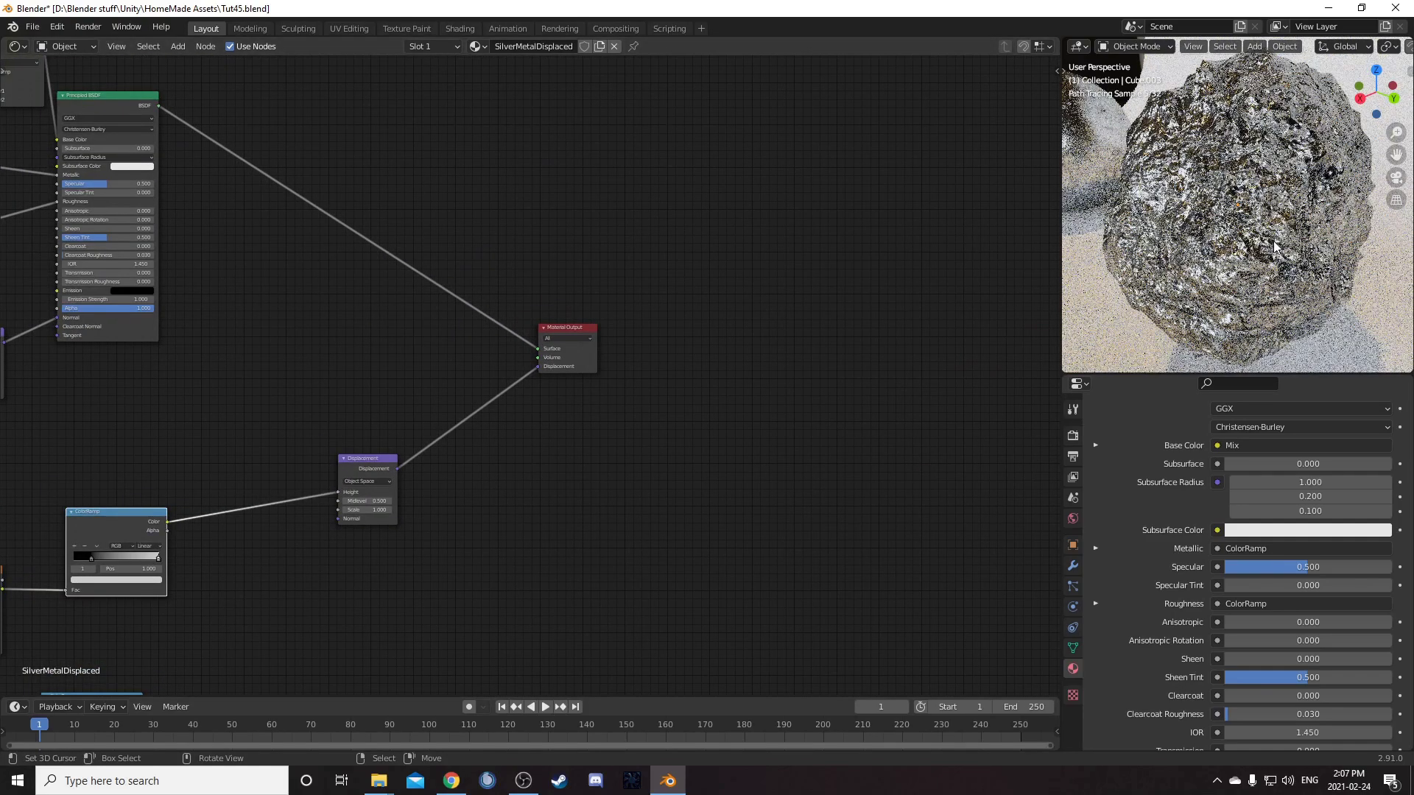
# Insert a Math node set to Add before the Displacement's Height and link the lower ColorRamp's Color to its second value
pyautogui.moveTo(433, 562); pyautogui.dragTo(682, 358, button='middle')
pyautogui.scroll(4, 546, 450)
pyautogui.moveTo(484, 493); pyautogui.dragTo(555, 441, button='middle')
pyautogui.hotkey('shift', 'a')
pyautogui.click(587, 417)
pyautogui.write('mat')
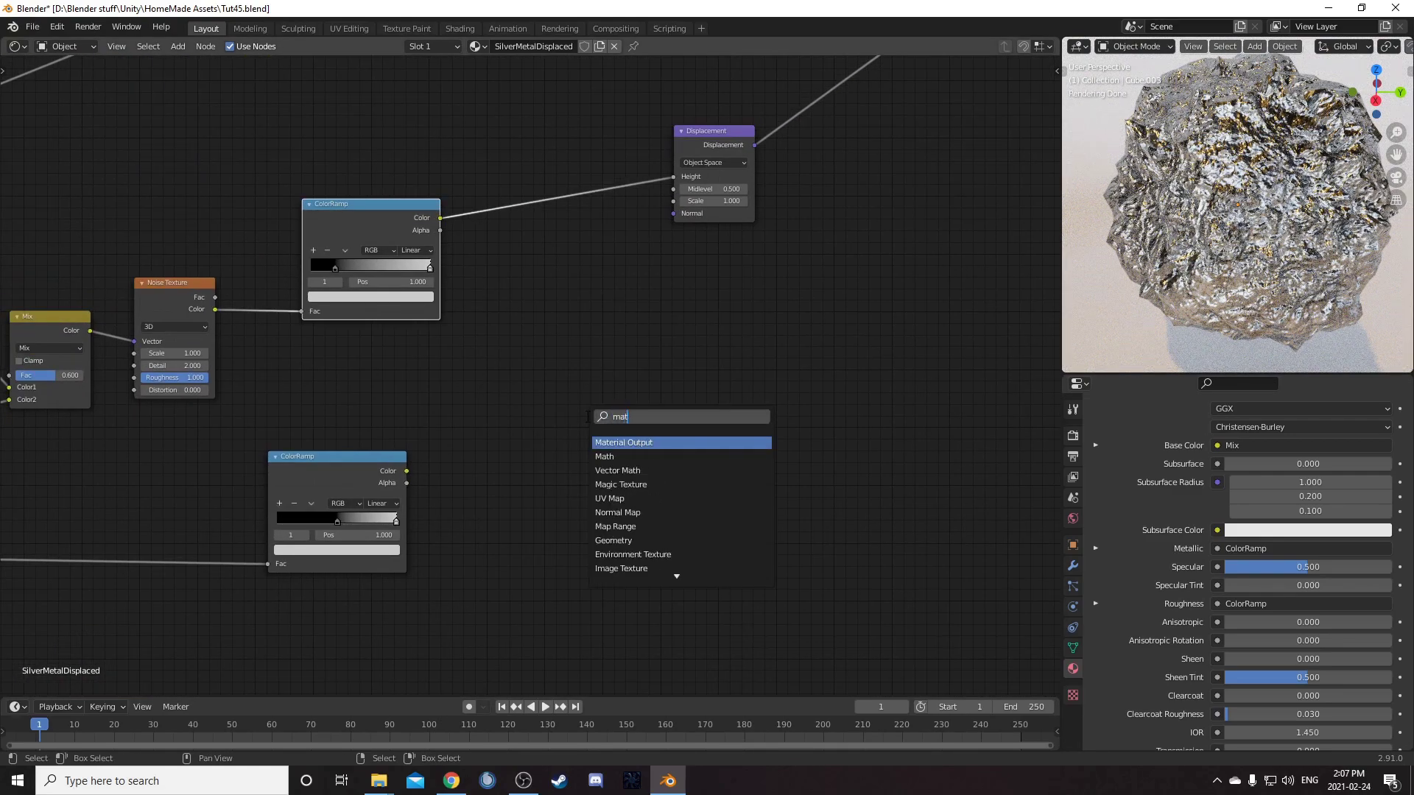
pyautogui.press('Down')
pyautogui.press('Return')
pyautogui.click(528, 159)
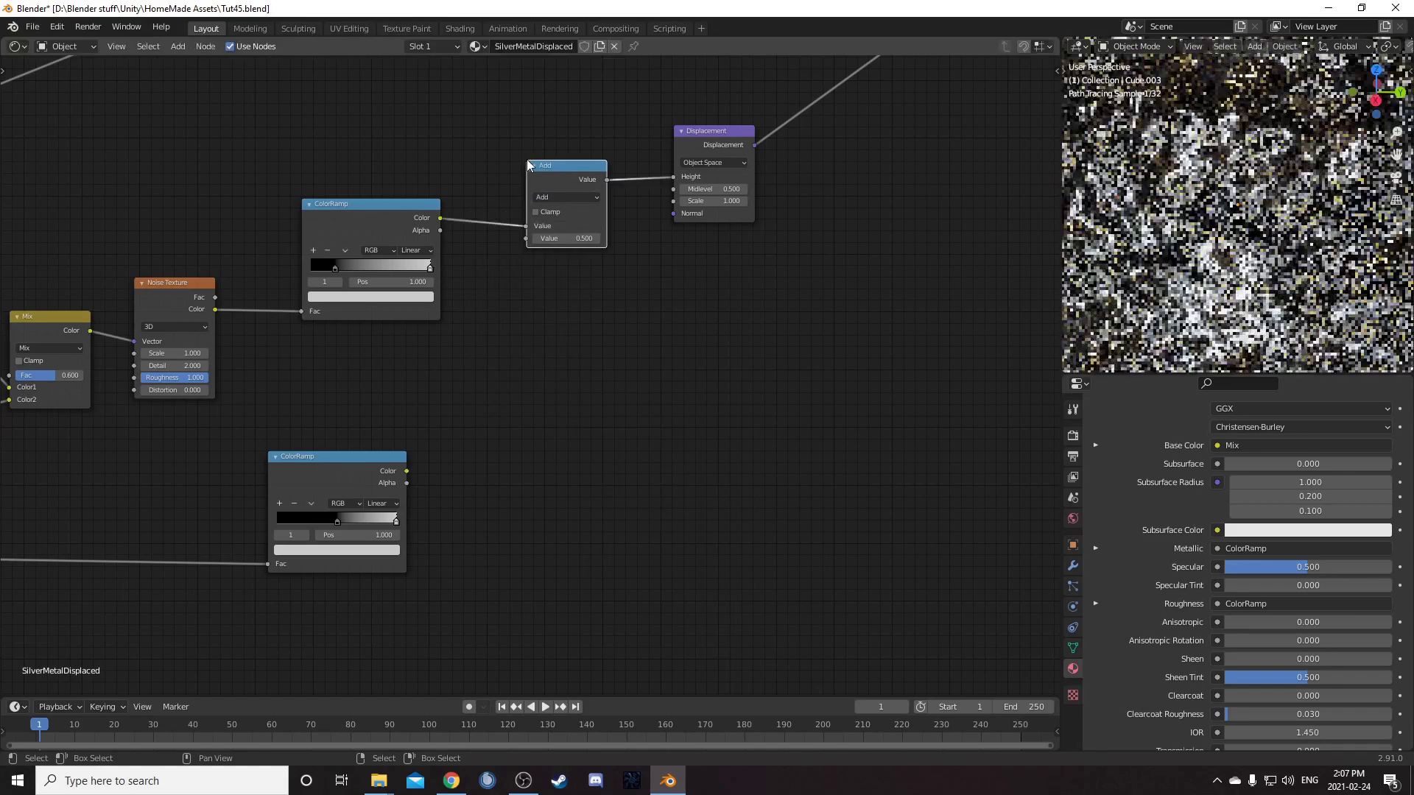
pyautogui.moveTo(407, 472); pyautogui.dragTo(424, 439)
pyautogui.moveTo(533, 227); pyautogui.dragTo(532, 237)
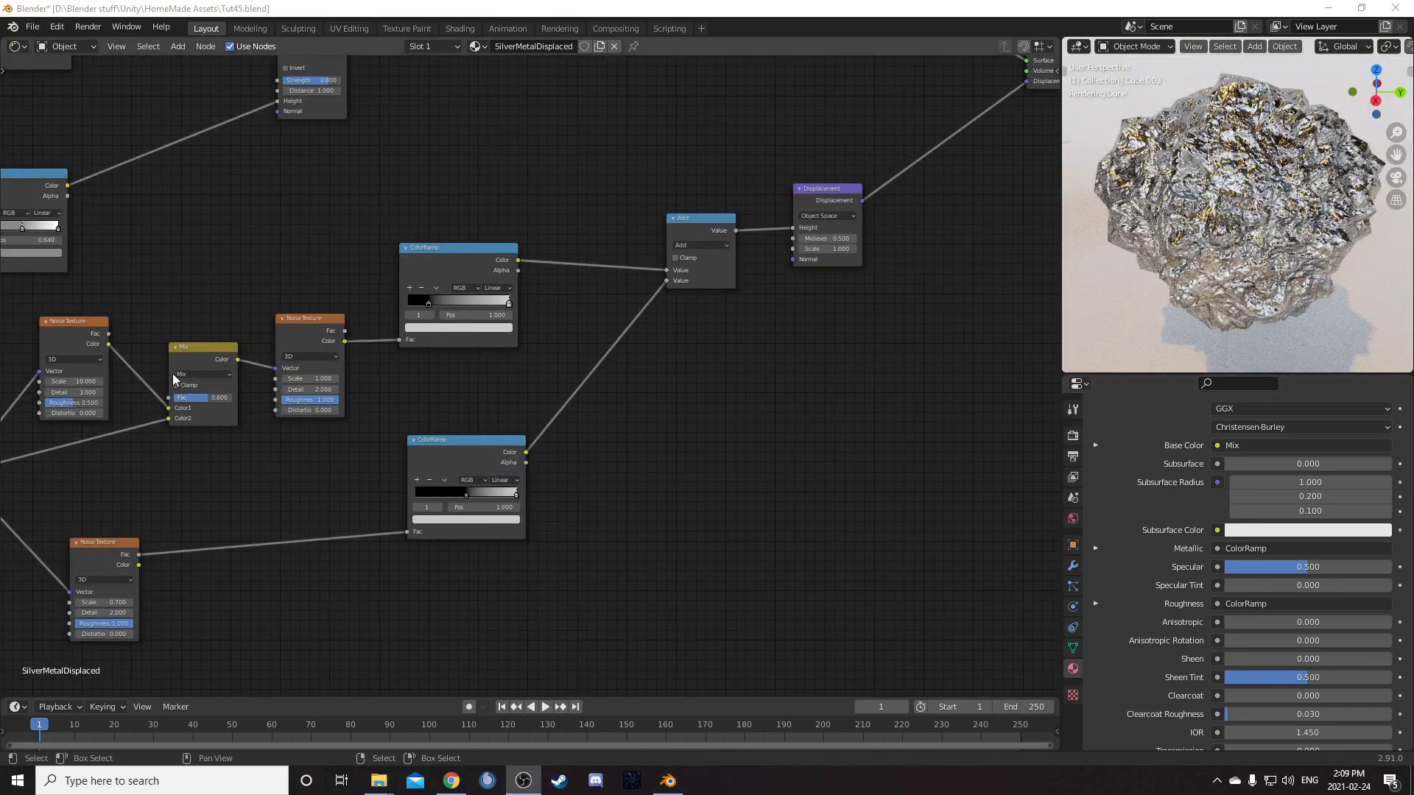
pyautogui.moveTo(389, 349); pyautogui.dragTo(376, 391, button='middle')
pyautogui.click(685, 270)
pyautogui.scroll(3, 687, 295)
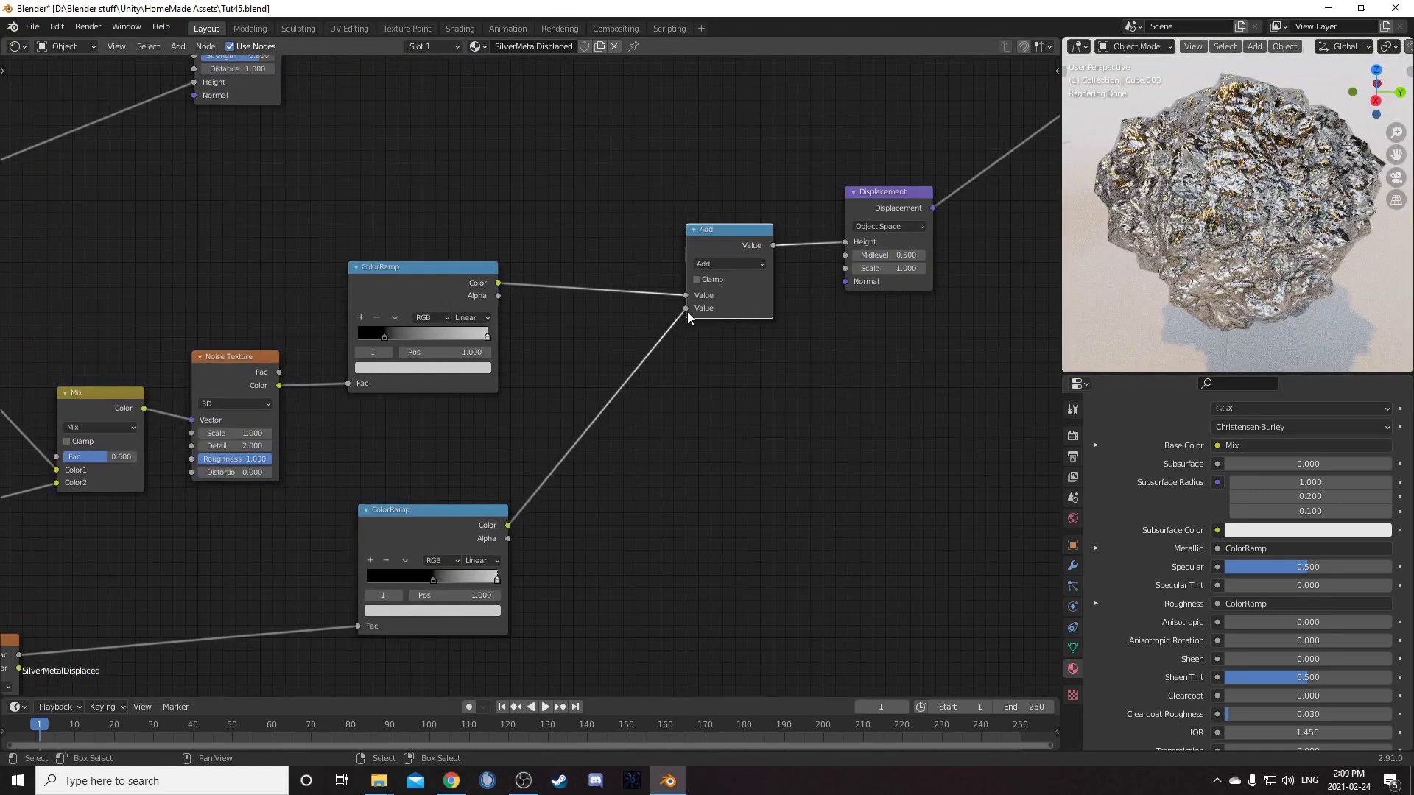
# Duplicate the Add node onto the link from the upper ColorRamp, set it to Multiply and set its second value to 0.2
pyautogui.moveTo(687, 312); pyautogui.dragTo(654, 379, button='middle')
pyautogui.hotkey('shift', 'd')
pyautogui.click(586, 336)
pyautogui.click(578, 317)
pyautogui.click(578, 316)
pyautogui.click(573, 360)
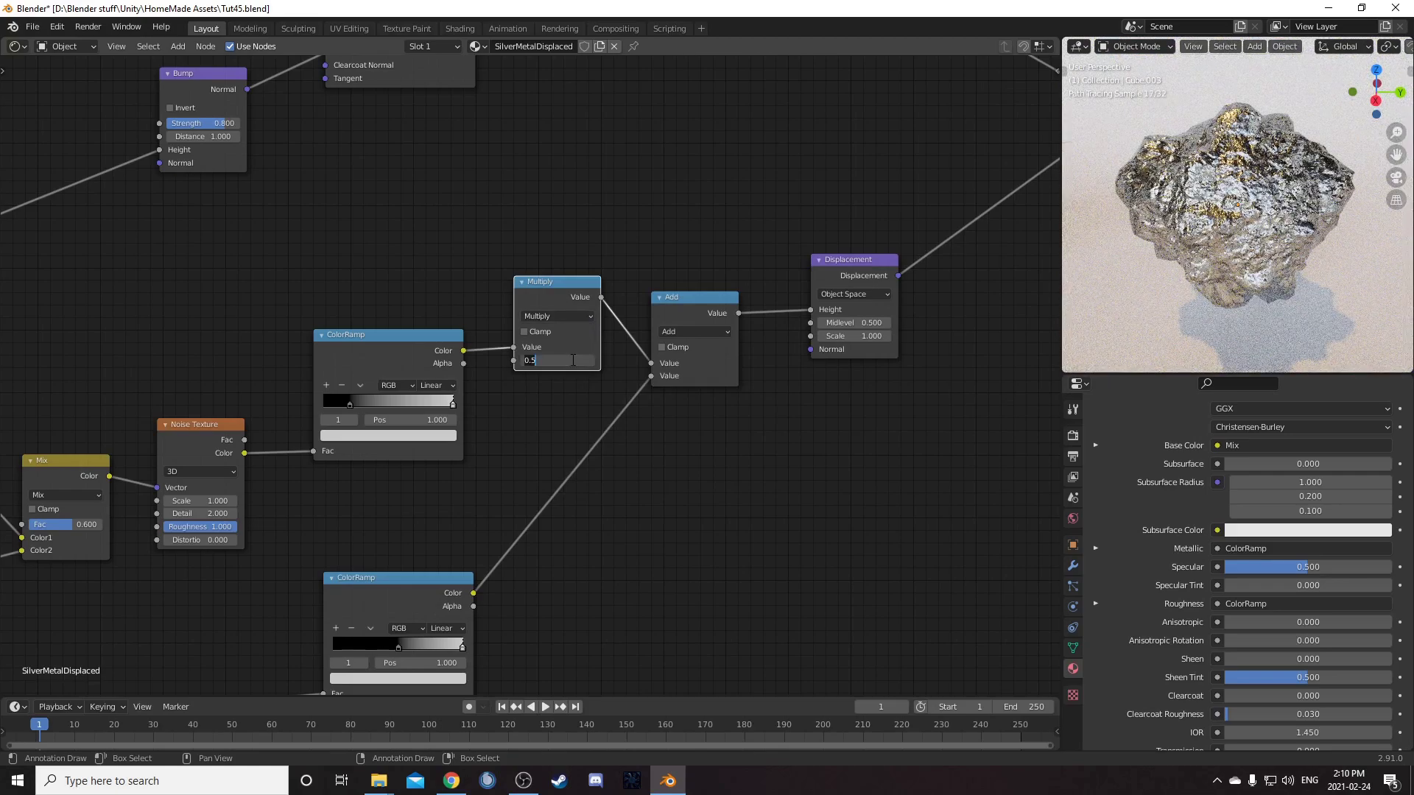
pyautogui.write('.2')
pyautogui.press('Return')
# Set the lower ColorRamp's interpolation to B-Spline and inspect the displaced object in the viewport
pyautogui.moveTo(430, 426); pyautogui.dragTo(567, 286, button='middle')
pyautogui.scroll(1, 567, 285)
pyautogui.scroll(5, 1259, 234)
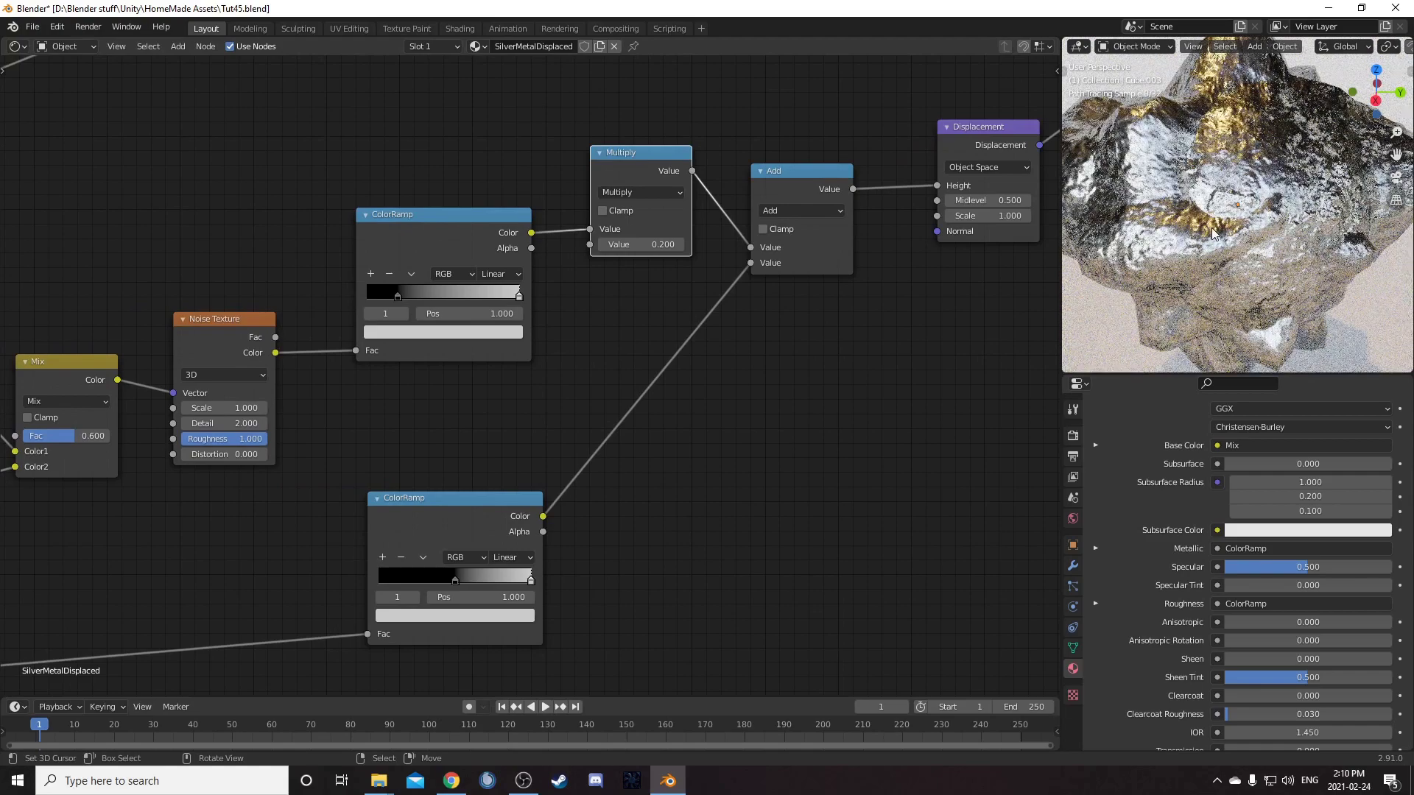
pyautogui.moveTo(601, 448); pyautogui.dragTo(584, 303, button='middle')
pyautogui.moveTo(454, 374)
pyautogui.mouseDown()
pyautogui.moveTo(451, 344)
pyautogui.moveTo(443, 367)
pyautogui.mouseUp()
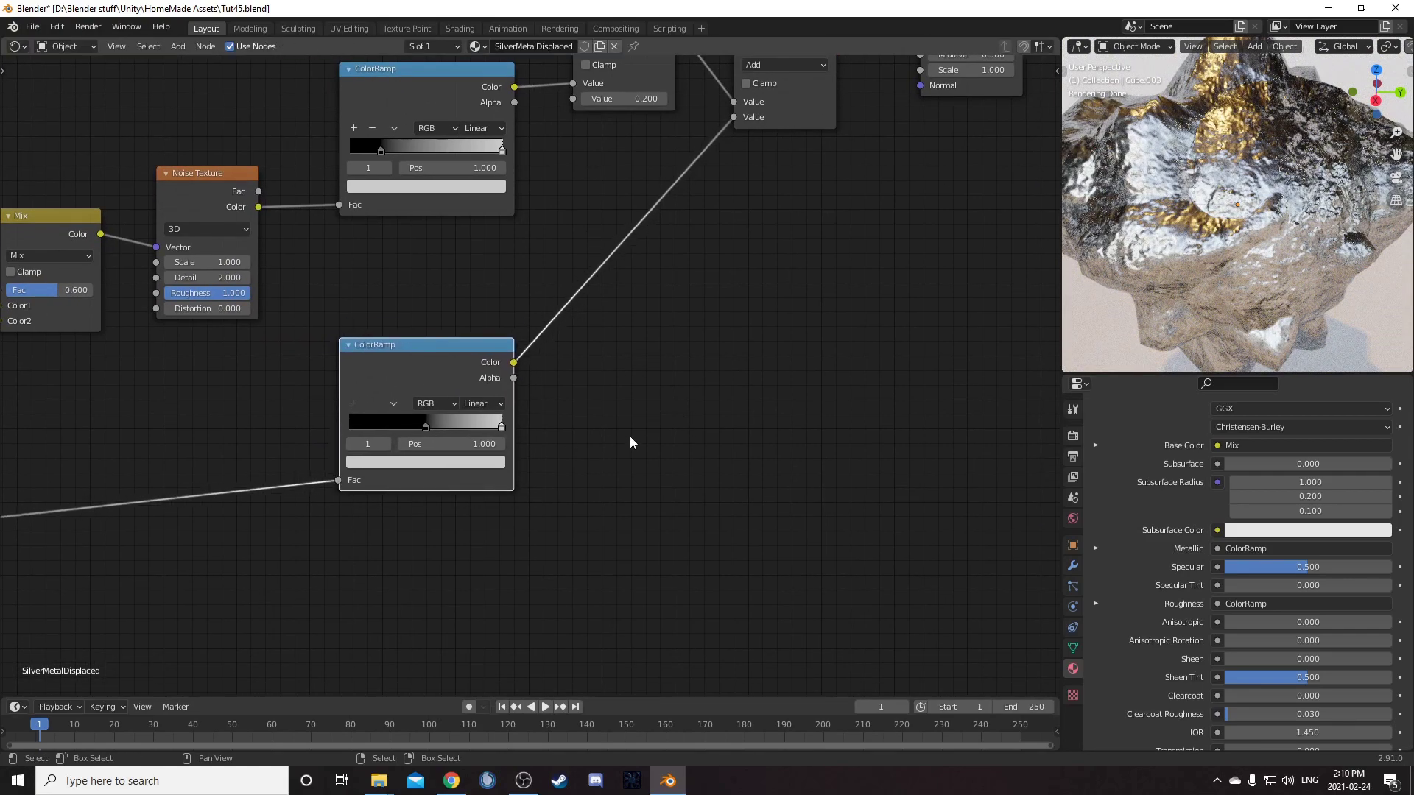
pyautogui.click(491, 404)
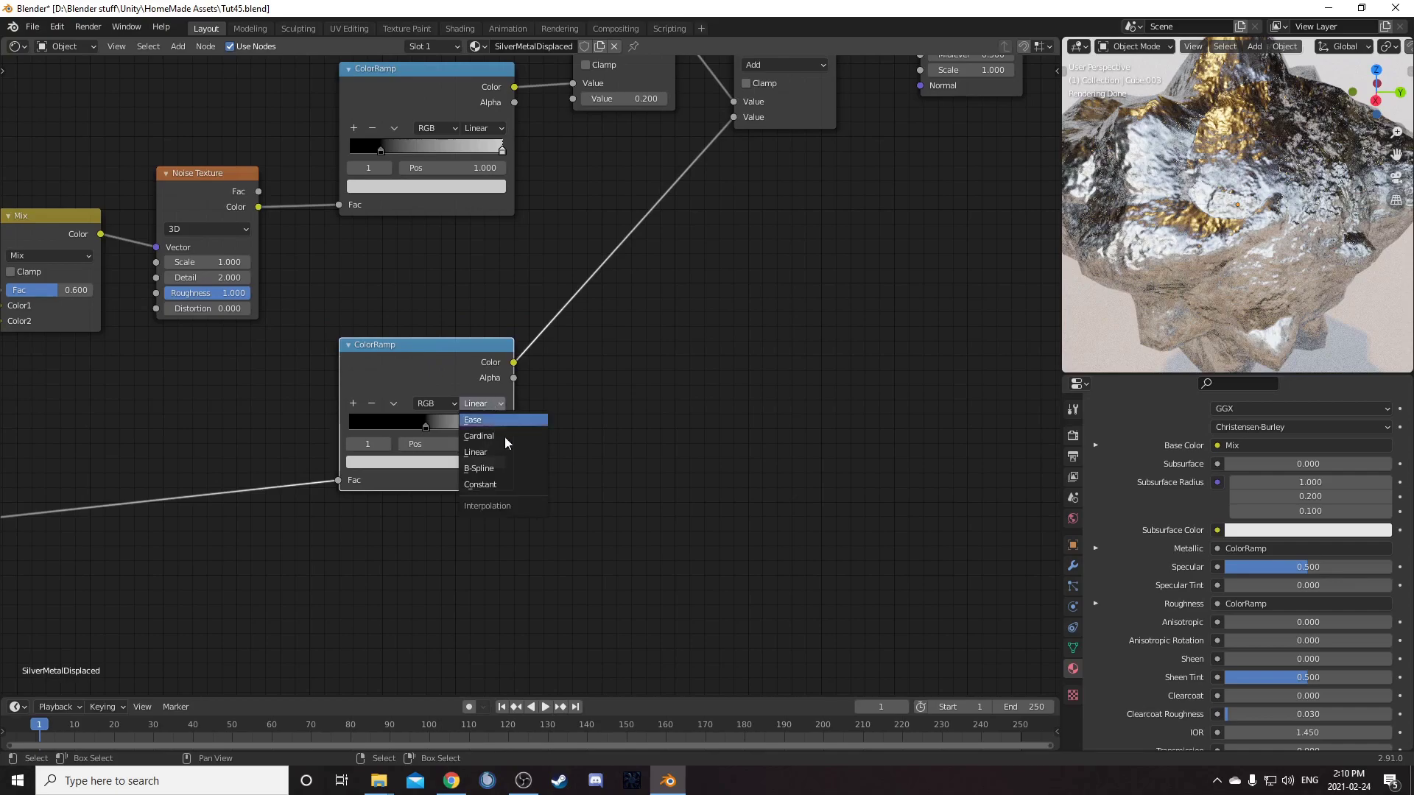
pyautogui.click(512, 468)
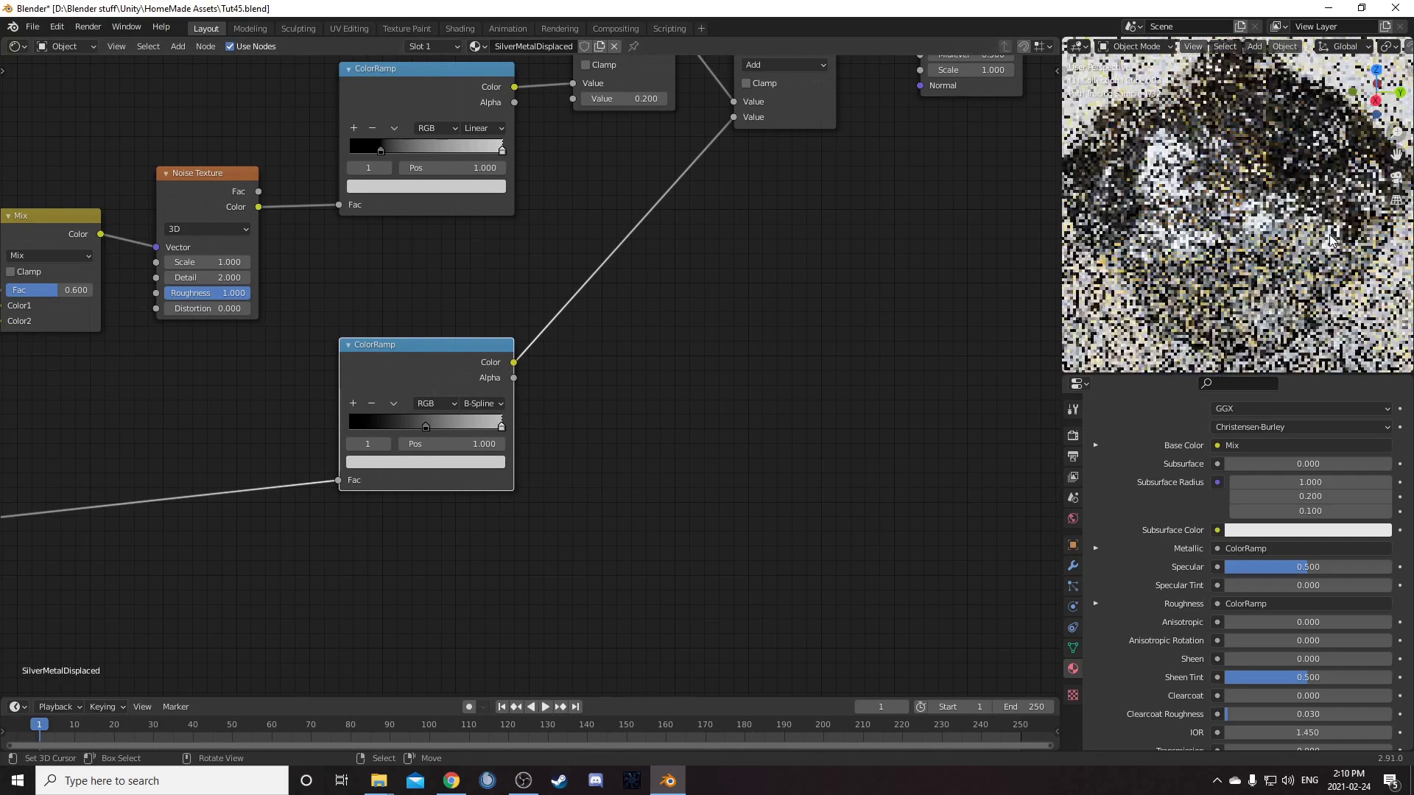
pyautogui.moveTo(1237, 251); pyautogui.dragTo(1312, 254, button='middle')
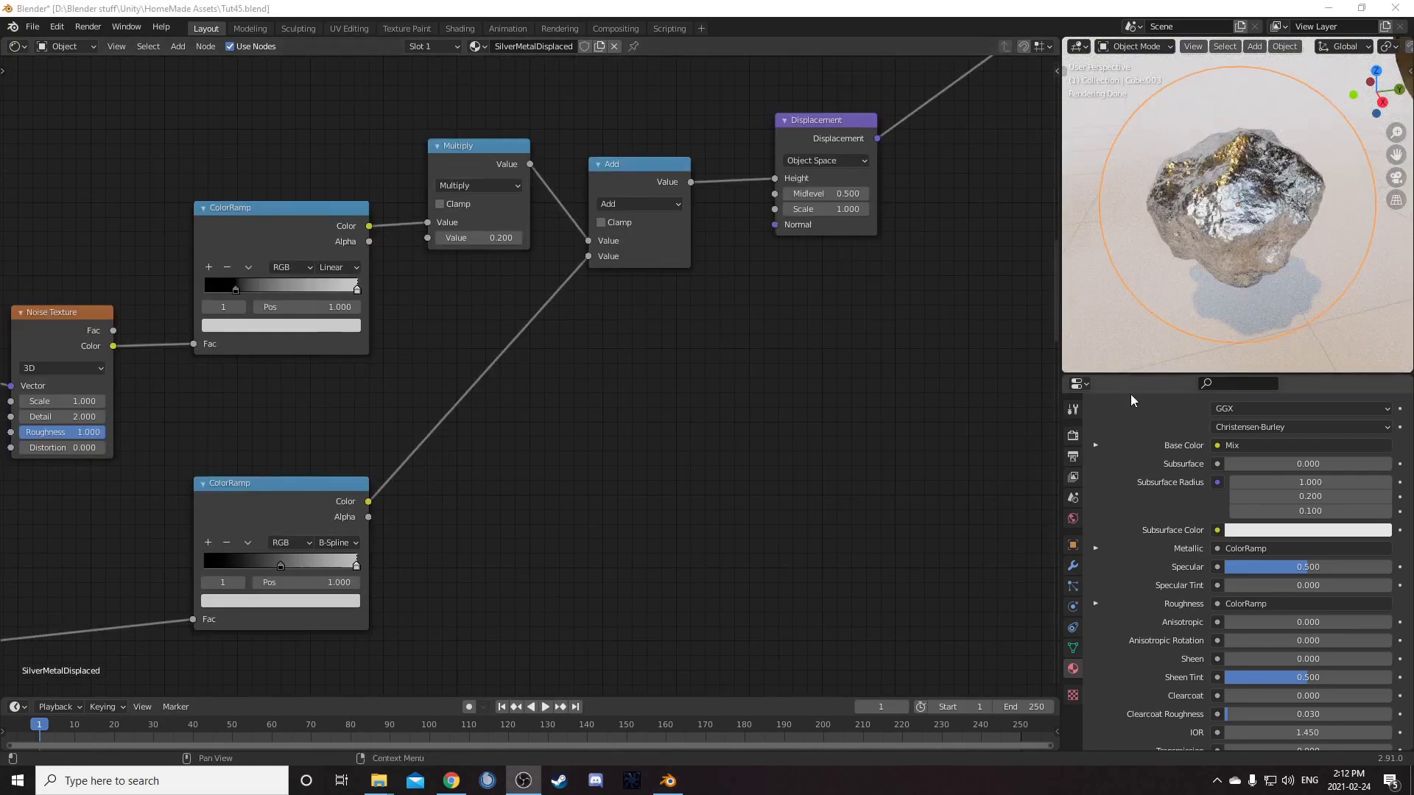
# Set the Displacement node's Midlevel to 0.2
pyautogui.moveTo(1223, 287)
pyautogui.mouseDown(button='middle')
pyautogui.moveTo(1242, 265)
pyautogui.moveTo(1209, 263)
pyautogui.mouseUp(button='middle')
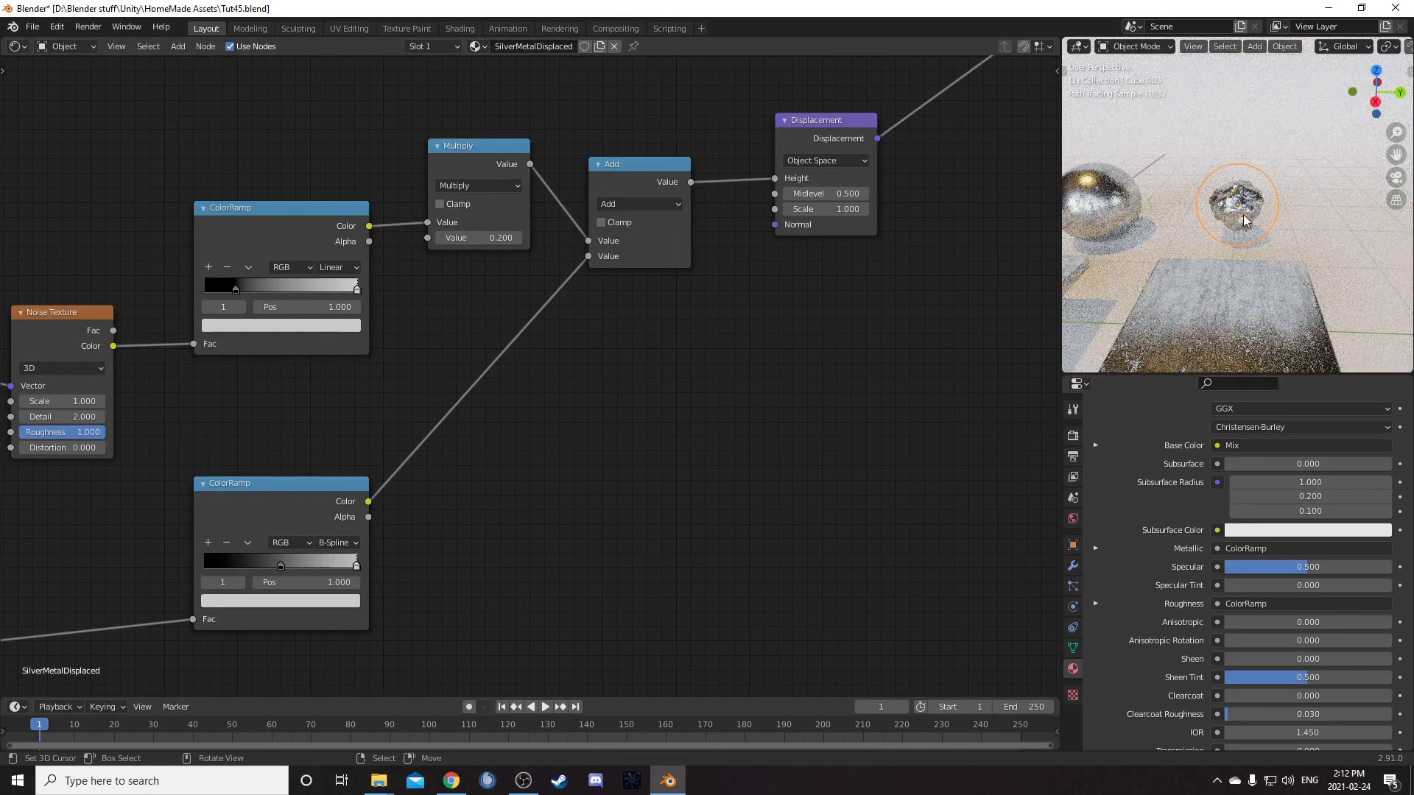
pyautogui.scroll(3, 660, 320)
pyautogui.moveTo(740, 309); pyautogui.dragTo(618, 441, button='middle')
pyautogui.click(741, 297)
pyautogui.write('.2')
pyautogui.press('Return')
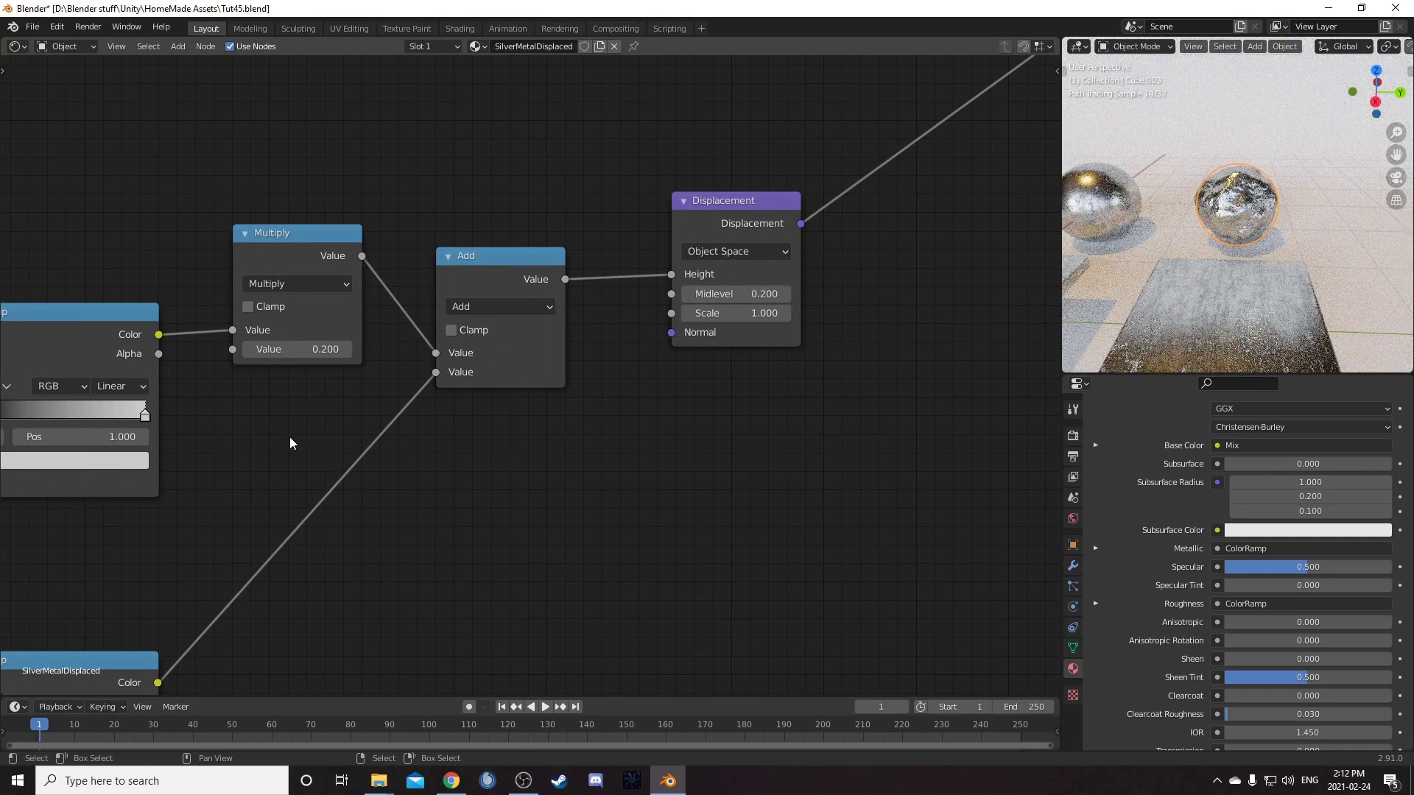
# Insert a second Multiply node with value 1.000 between the lower ColorRamp and the Add node's second value
pyautogui.moveTo(316, 527); pyautogui.dragTo(402, 448, button='middle')
pyautogui.scroll(-2, 402, 447)
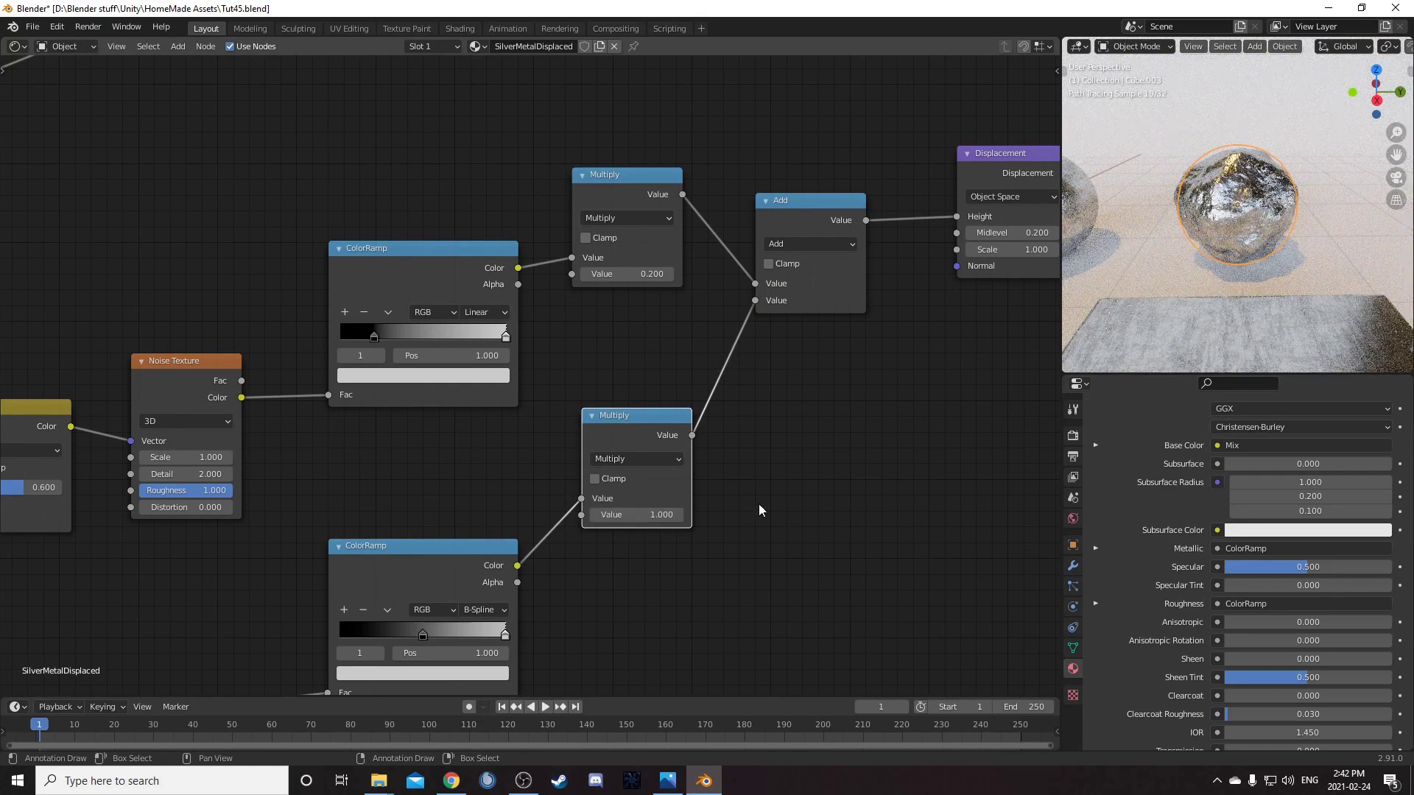
pyautogui.moveTo(715, 479); pyautogui.dragTo(756, 466, button='middle')
pyautogui.keyDown('ctrl'); pyautogui.moveTo(695, 503); pyautogui.dragTo(729, 502); pyautogui.keyUp('ctrl')
pyautogui.hotkey('ctrl', 'z')
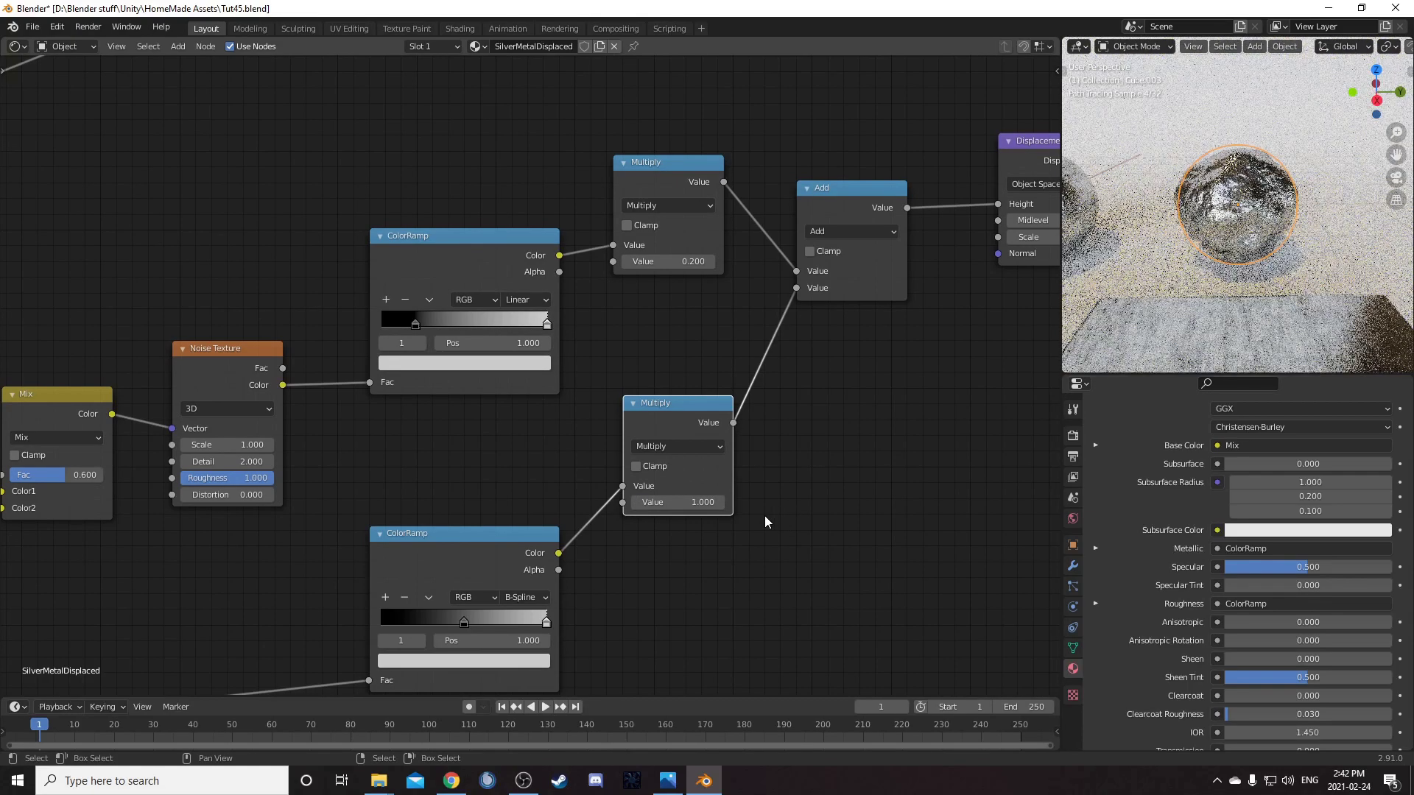
pyautogui.scroll(-1, 765, 513)
pyautogui.moveTo(777, 479); pyautogui.dragTo(752, 488, button='middle')
pyautogui.moveTo(659, 408); pyautogui.dragTo(677, 405)
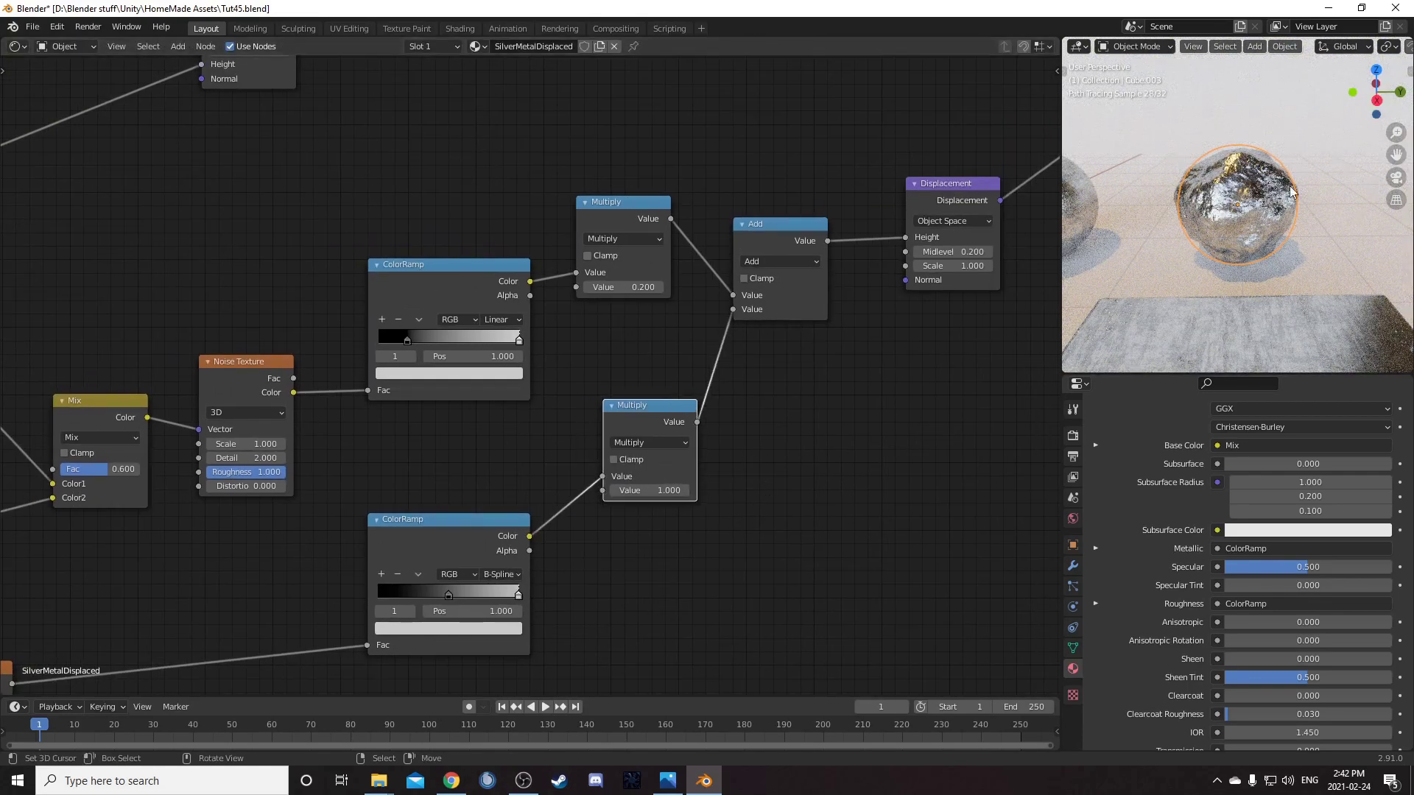
pyautogui.moveTo(523, 411); pyautogui.dragTo(589, 285, button='middle')
pyautogui.scroll(-5, 581, 295)
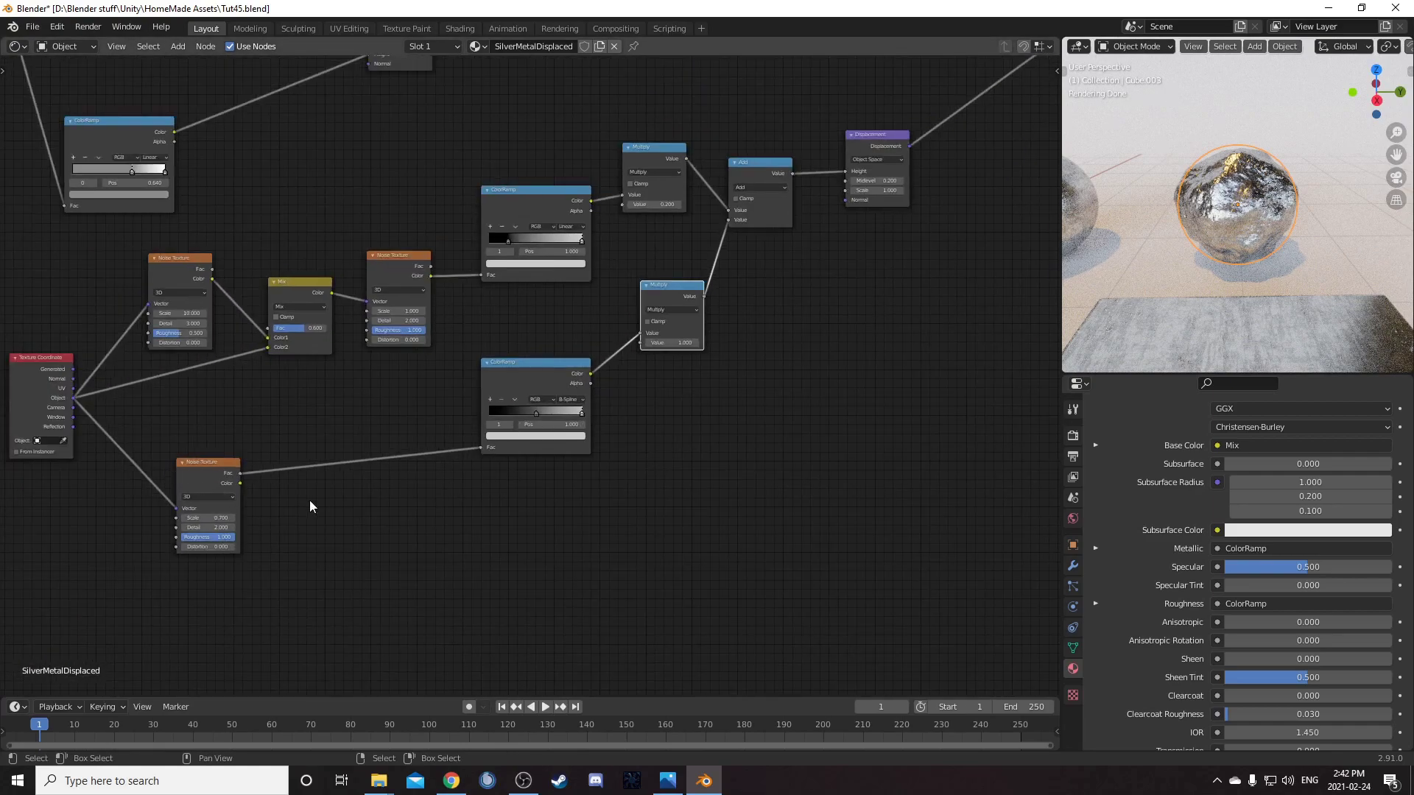
pyautogui.moveTo(517, 444); pyautogui.dragTo(565, 483, button='middle')
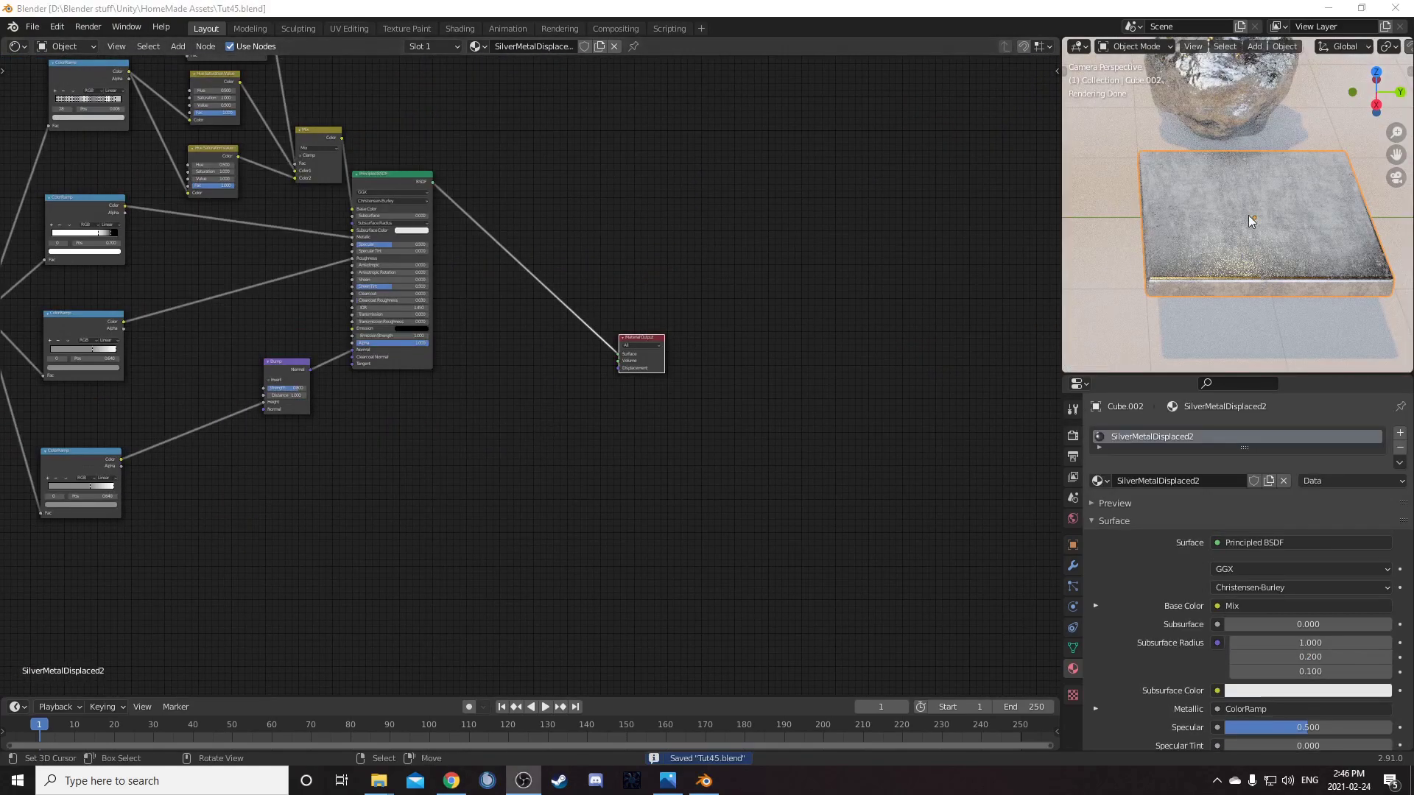
# Set the SilverMetalDisplaced2 material's surface displacement method to Displacement and Bump
pyautogui.scroll(4, 573, 328)
pyautogui.moveTo(562, 346); pyautogui.dragTo(698, 245, button='middle')
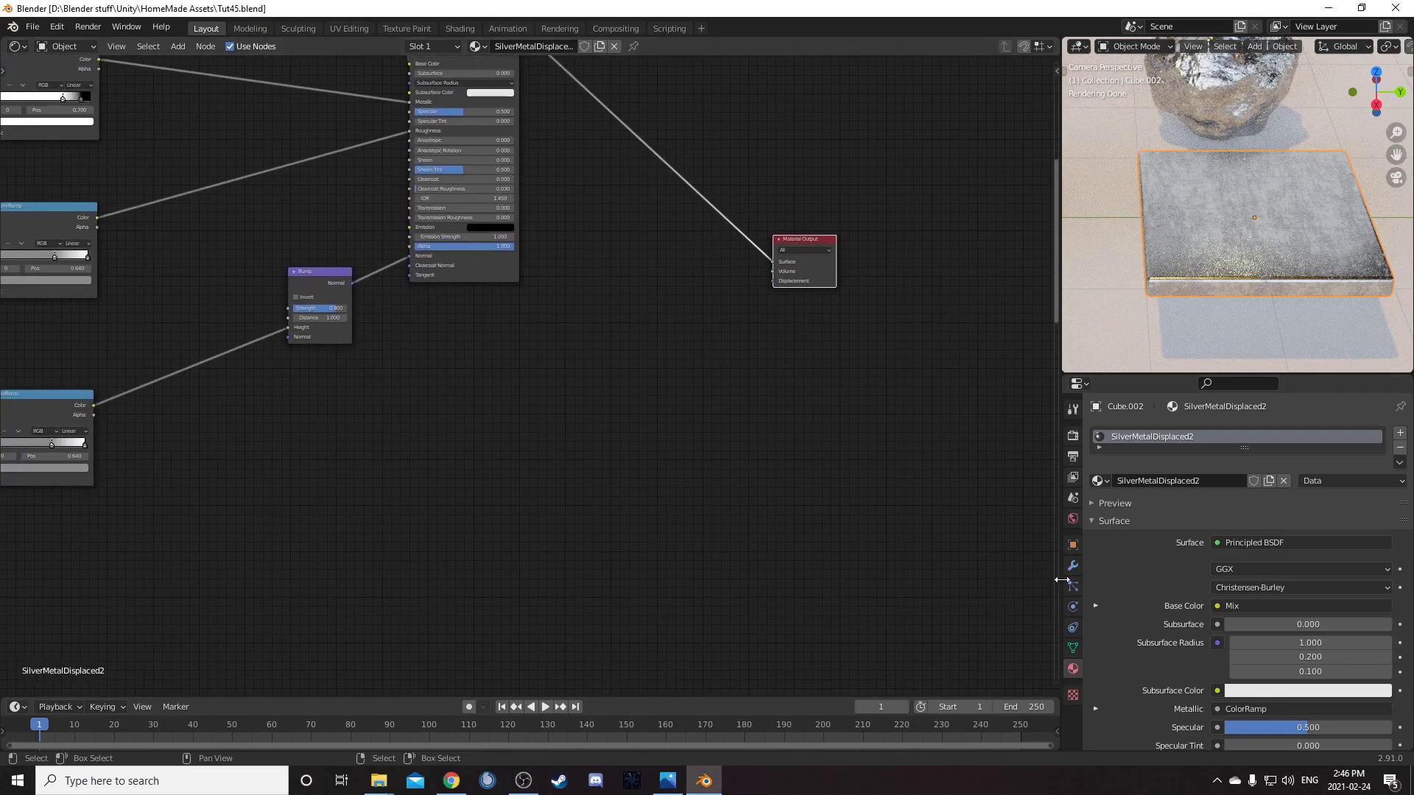
pyautogui.scroll(-8, 1137, 605)
pyautogui.scroll(-8, 1129, 603)
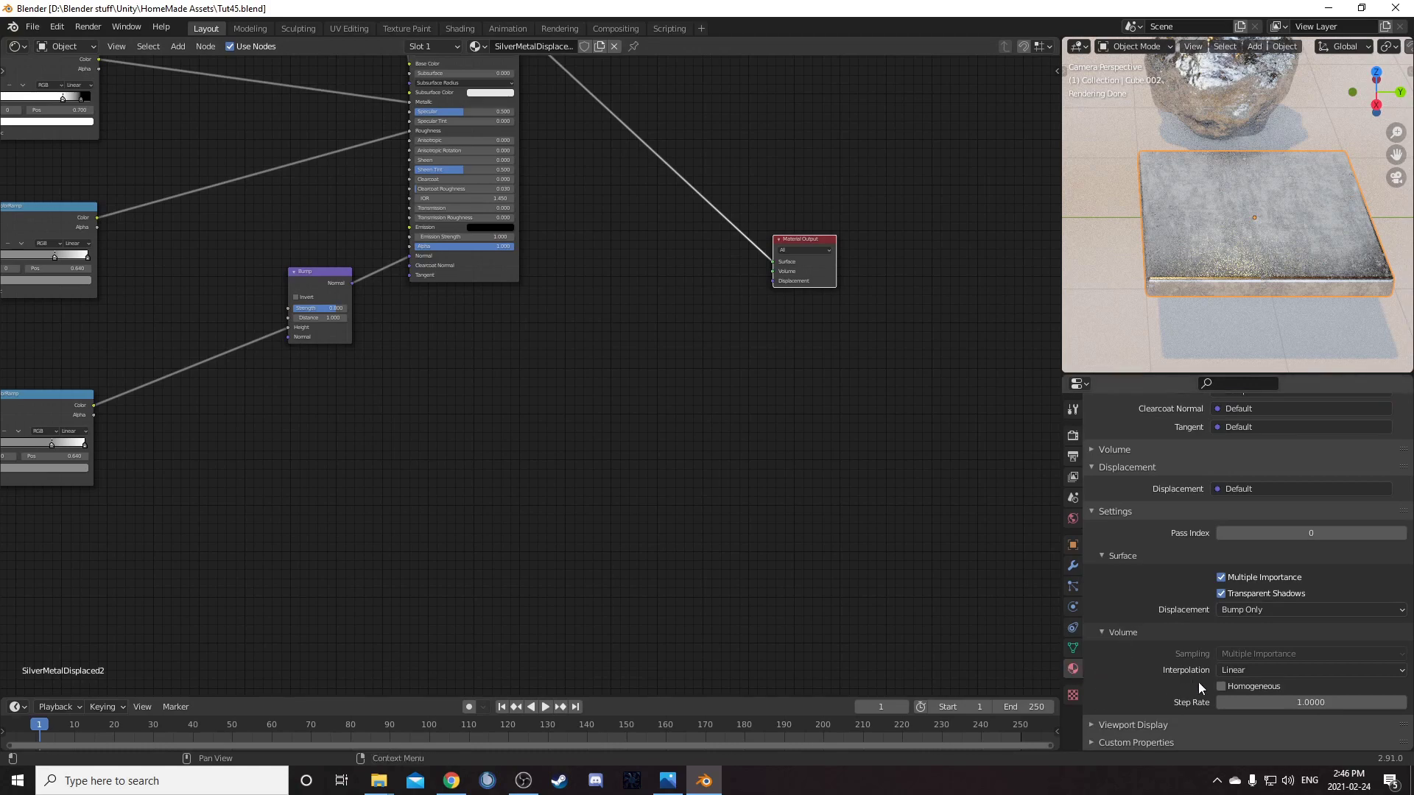
pyautogui.click(1267, 612)
pyautogui.click(1271, 657)
# Add a Texture Coordinate node in the empty area below the Bump node
pyautogui.scroll(-3, 551, 480)
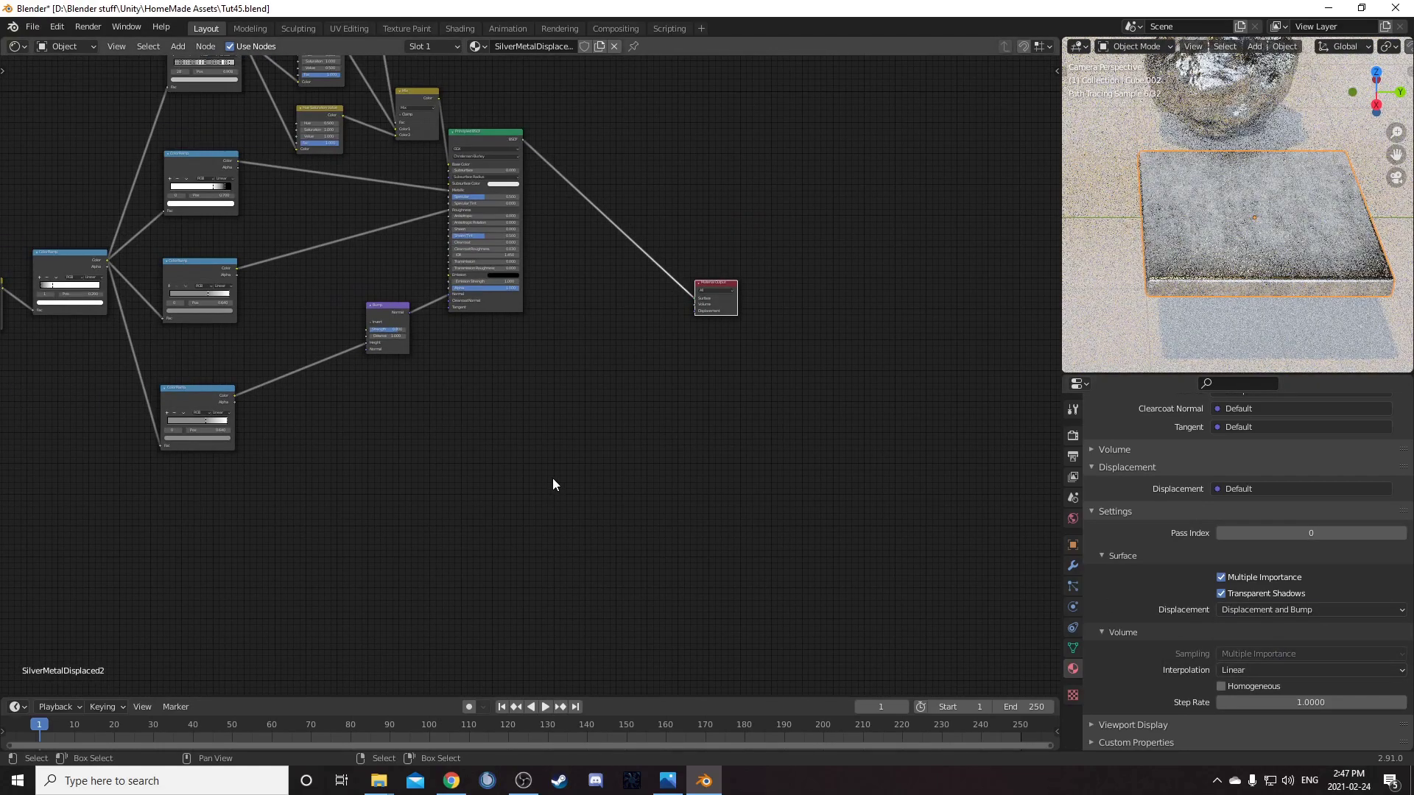
pyautogui.moveTo(550, 480); pyautogui.dragTo(577, 408, button='middle')
pyautogui.hotkey('shift', 'a')
pyautogui.write('textu')
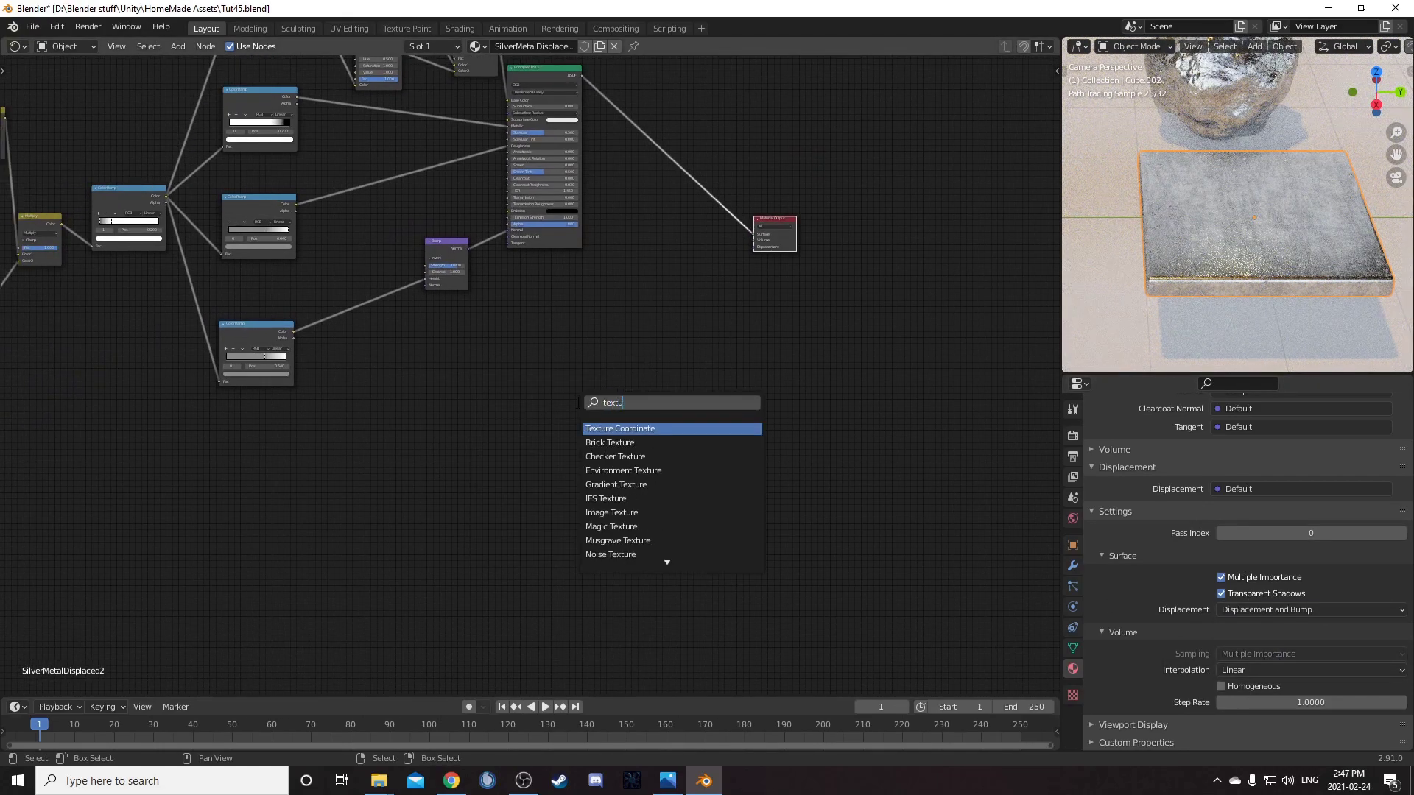
pyautogui.write('re')
pyautogui.press('Return')
pyautogui.click(383, 418)
pyautogui.scroll(3, 373, 492)
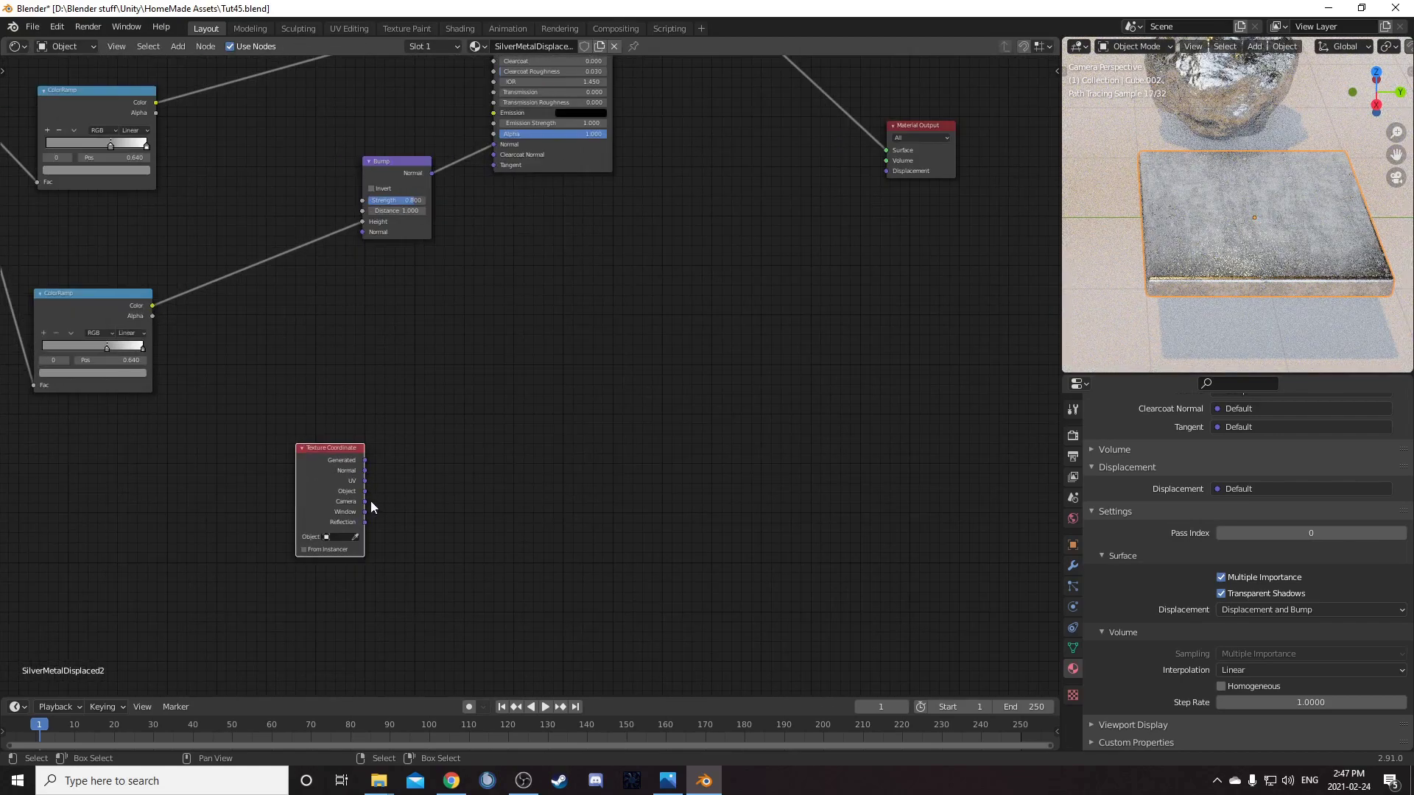
# Preview the Texture Coordinate node's Object output on the slab
pyautogui.moveTo(371, 508); pyautogui.dragTo(442, 443, button='middle')
pyautogui.keyDown('ctrl'); pyautogui.keyDown('shift'); pyautogui.click(415, 396); pyautogui.keyUp('shift'); pyautogui.keyUp('ctrl')
pyautogui.keyDown('ctrl'); pyautogui.keyDown('shift'); pyautogui.click(414, 396); pyautogui.keyUp('shift'); pyautogui.keyUp('ctrl')
pyautogui.keyDown('ctrl'); pyautogui.keyDown('shift'); pyautogui.click(413, 394); pyautogui.keyUp('shift'); pyautogui.keyUp('ctrl')
pyautogui.keyDown('ctrl'); pyautogui.keyDown('shift'); pyautogui.click(413, 394); pyautogui.keyUp('shift'); pyautogui.keyUp('ctrl')
# Add a Noise Texture node on the link from the Texture Coordinate's Object output
pyautogui.hotkey('shift', 'a')
pyautogui.click(594, 425)
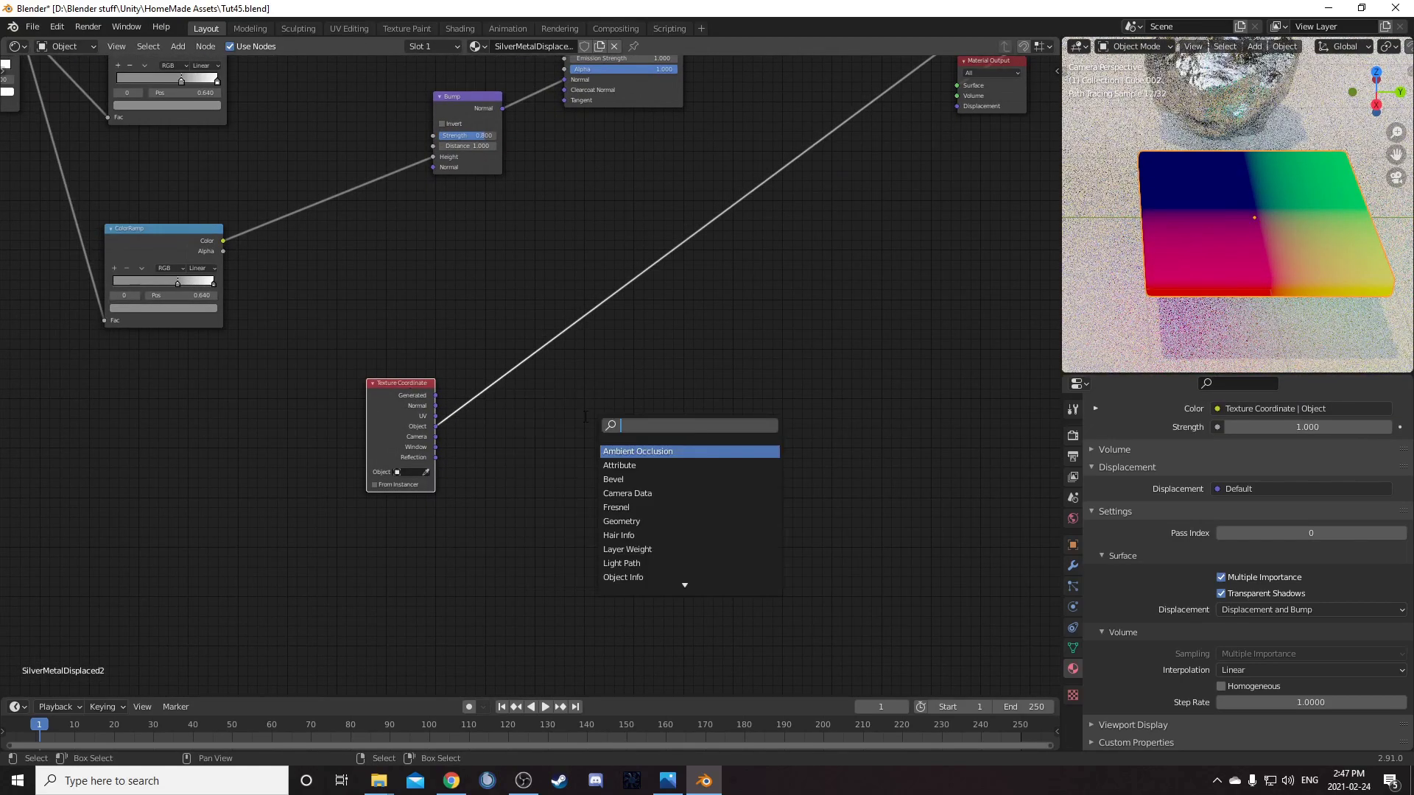
pyautogui.write('no')
pyautogui.press('Return')
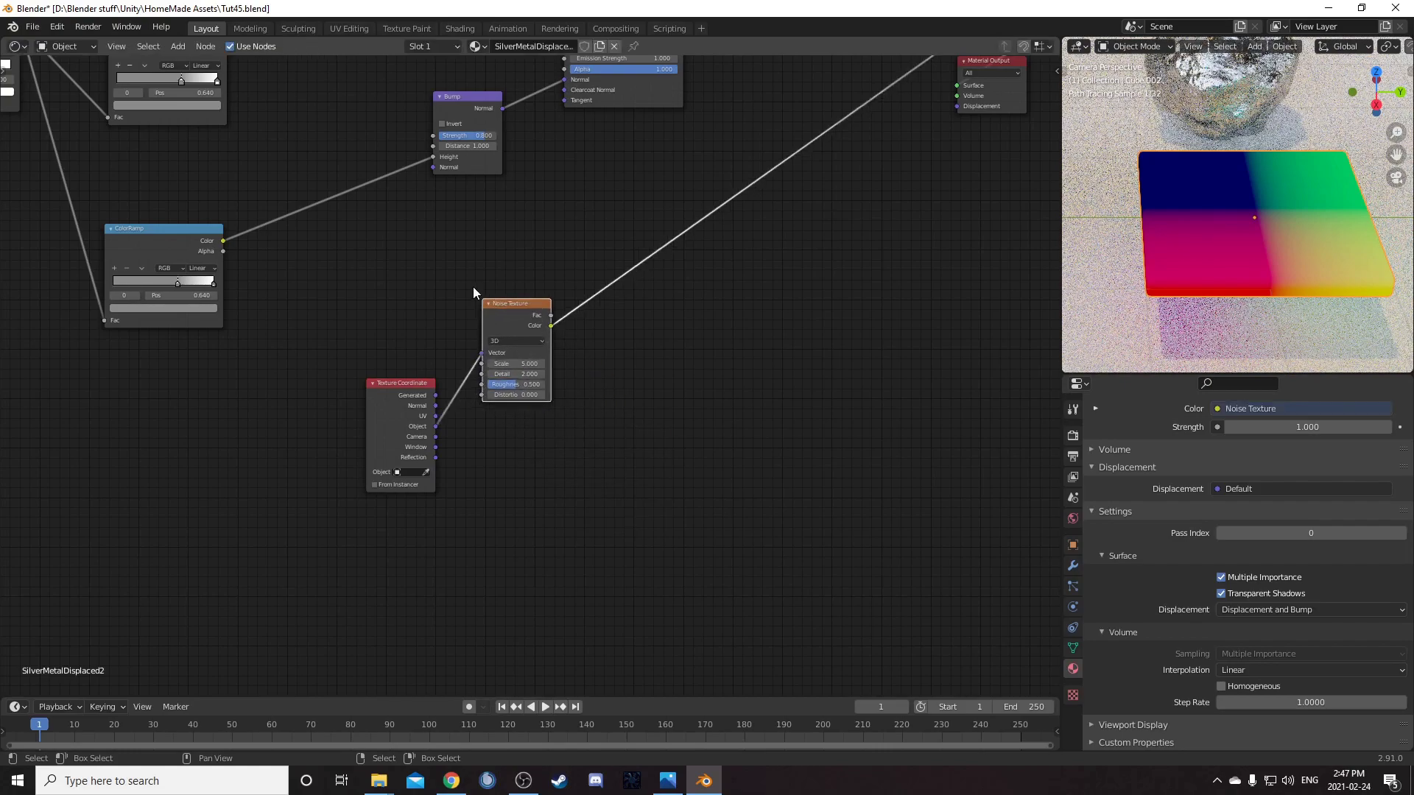
pyautogui.click(475, 296)
pyautogui.scroll(2, 534, 352)
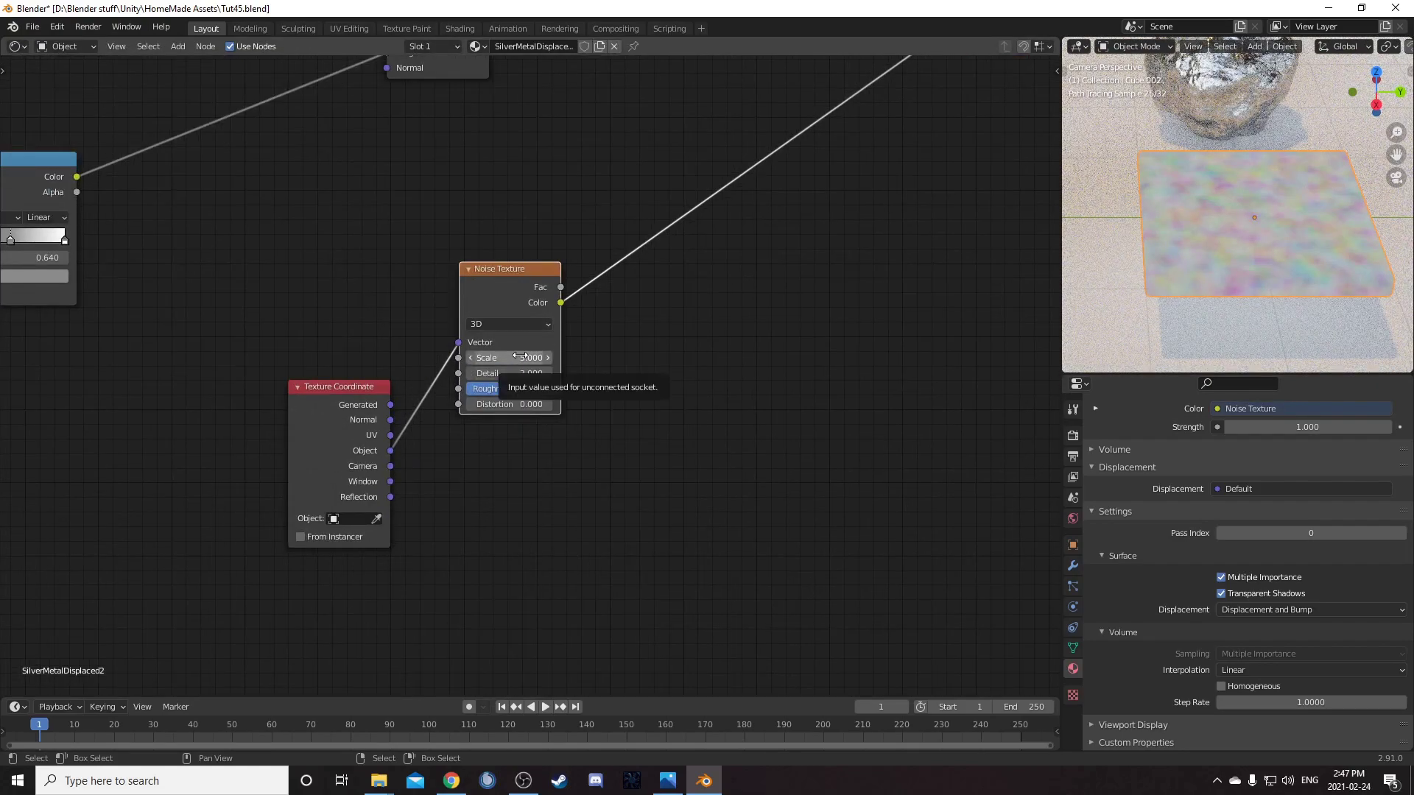
# Set the Noise Texture's Scale to 2 and Detail to 5
pyautogui.click(521, 356)
pyautogui.write('2')
pyautogui.press('Tab')
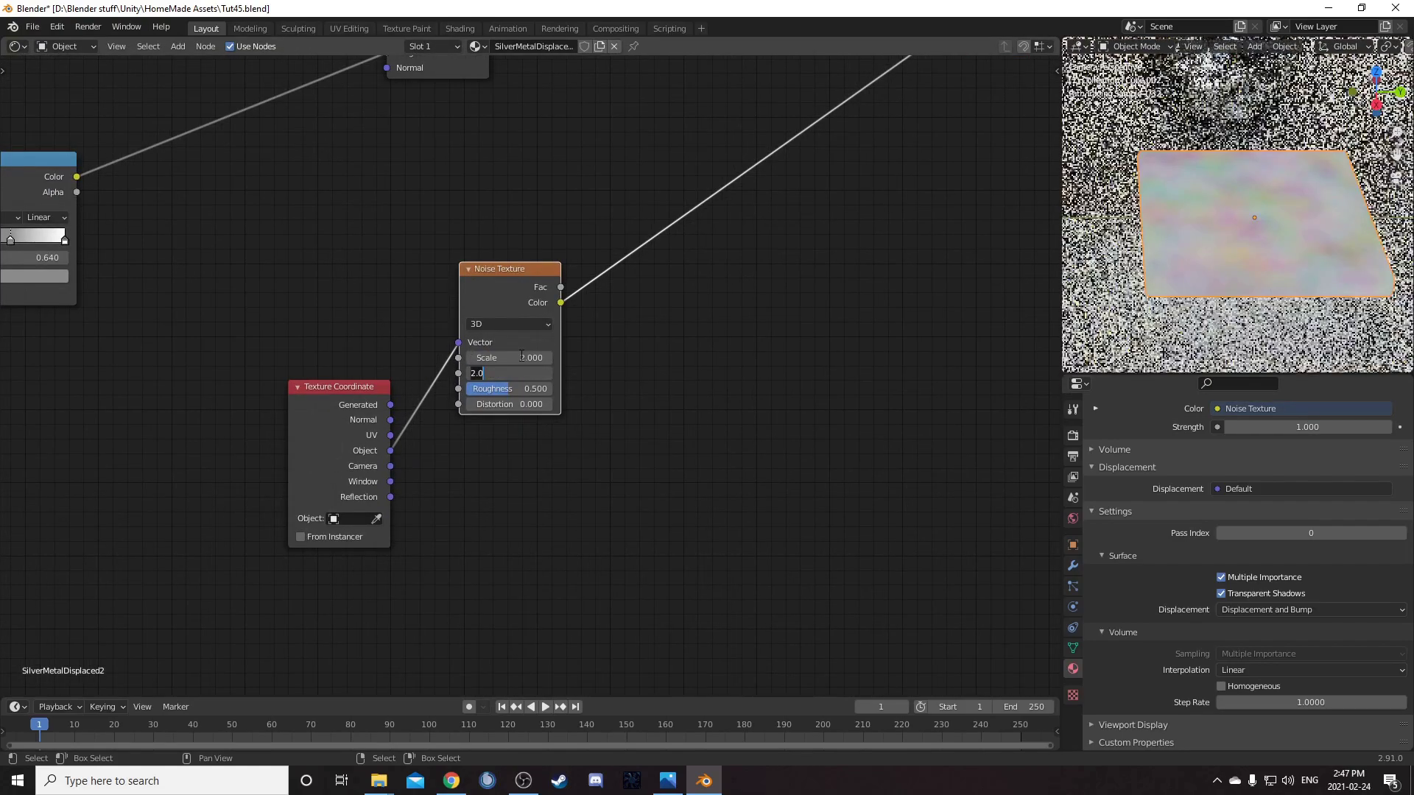
pyautogui.press('Return')
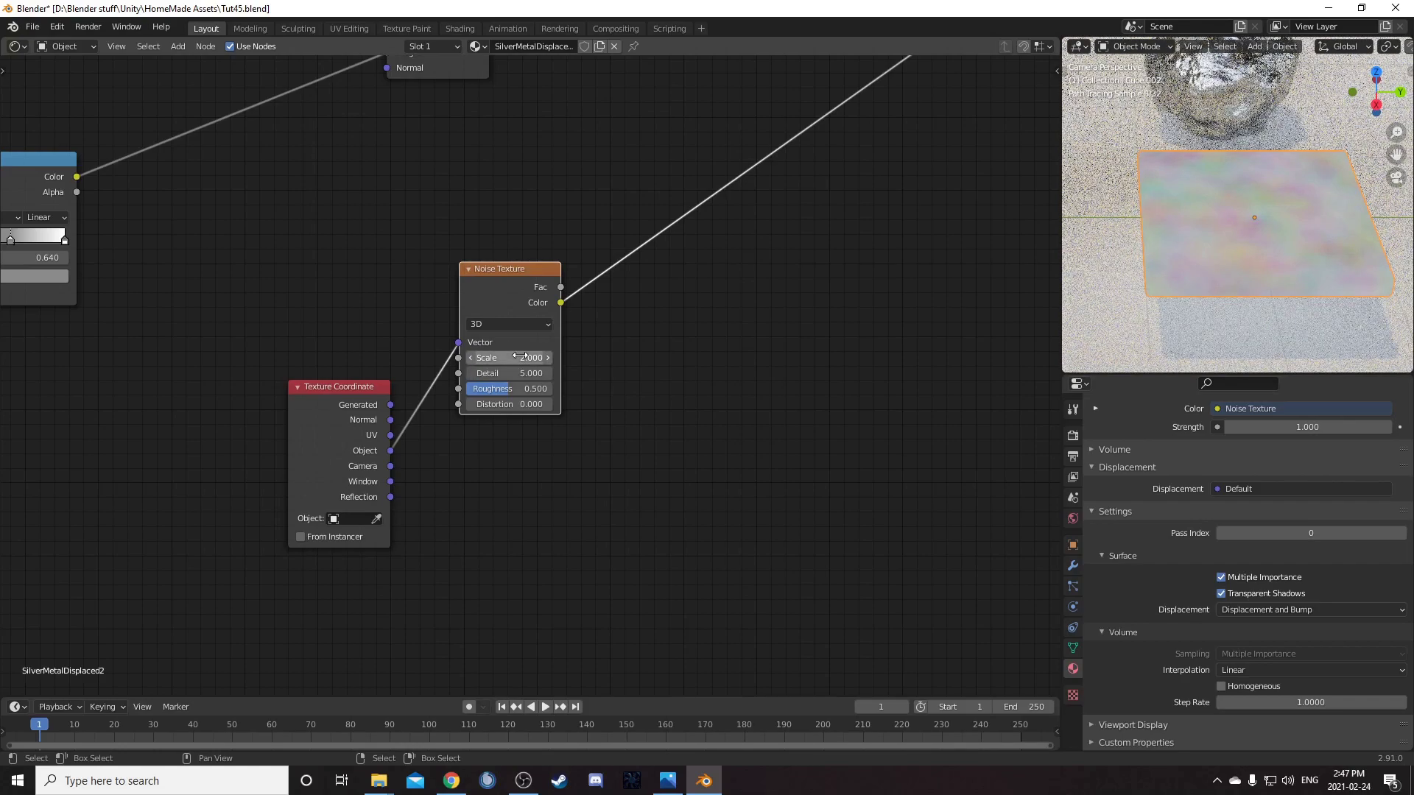
# Move the Noise Texture up, duplicate it below with its Object link kept, and shift the Texture Coordinate node away from both
pyautogui.moveTo(510, 299); pyautogui.dragTo(523, 194)
pyautogui.hotkey('ctrl', 'shift', 'd')
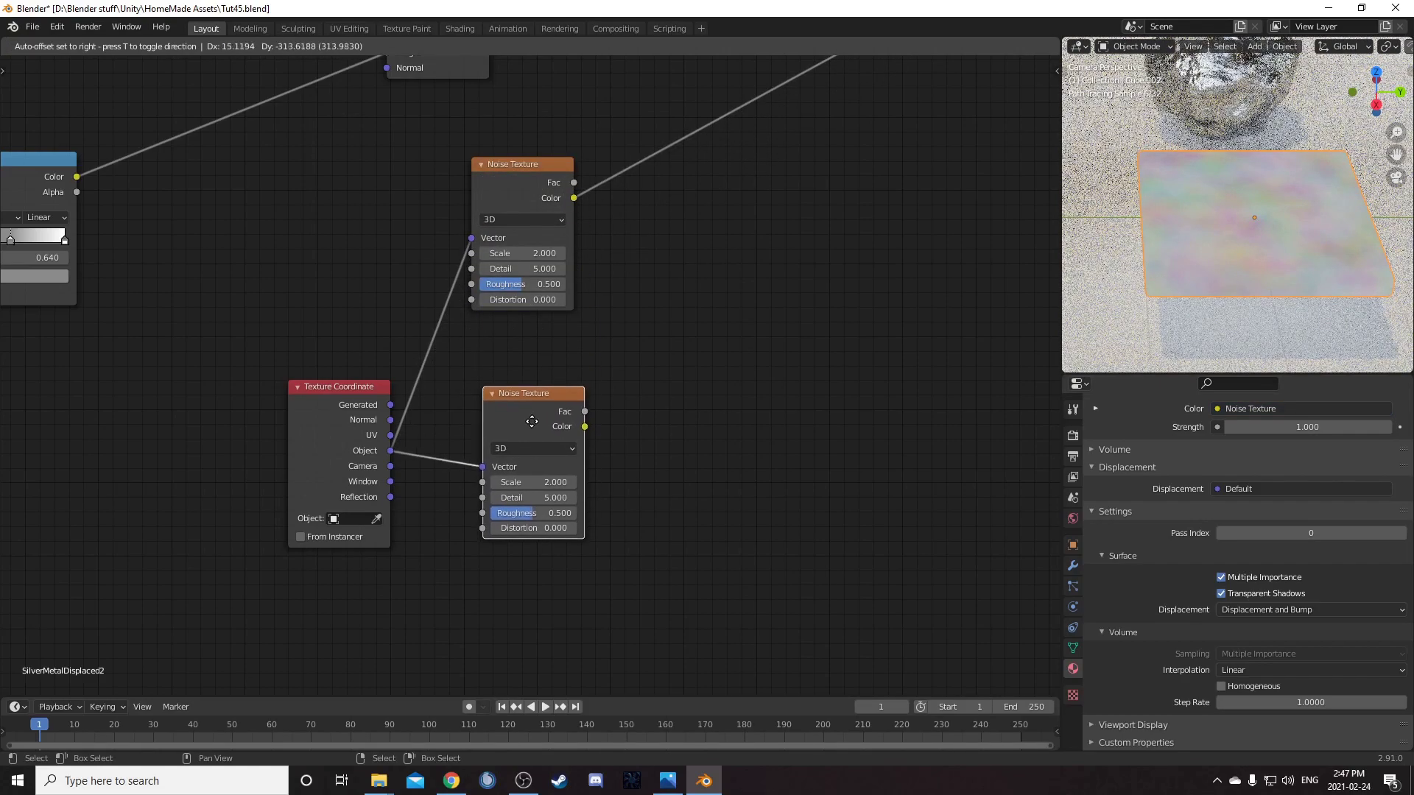
pyautogui.click(531, 425)
pyautogui.scroll(3, 557, 462)
pyautogui.moveTo(578, 422); pyautogui.dragTo(657, 324, button='middle')
pyautogui.moveTo(385, 309); pyautogui.dragTo(308, 240)
# Switch the lower Noise Texture to 4D and set its Detail to 2.5
pyautogui.click(614, 366)
pyautogui.click(599, 438)
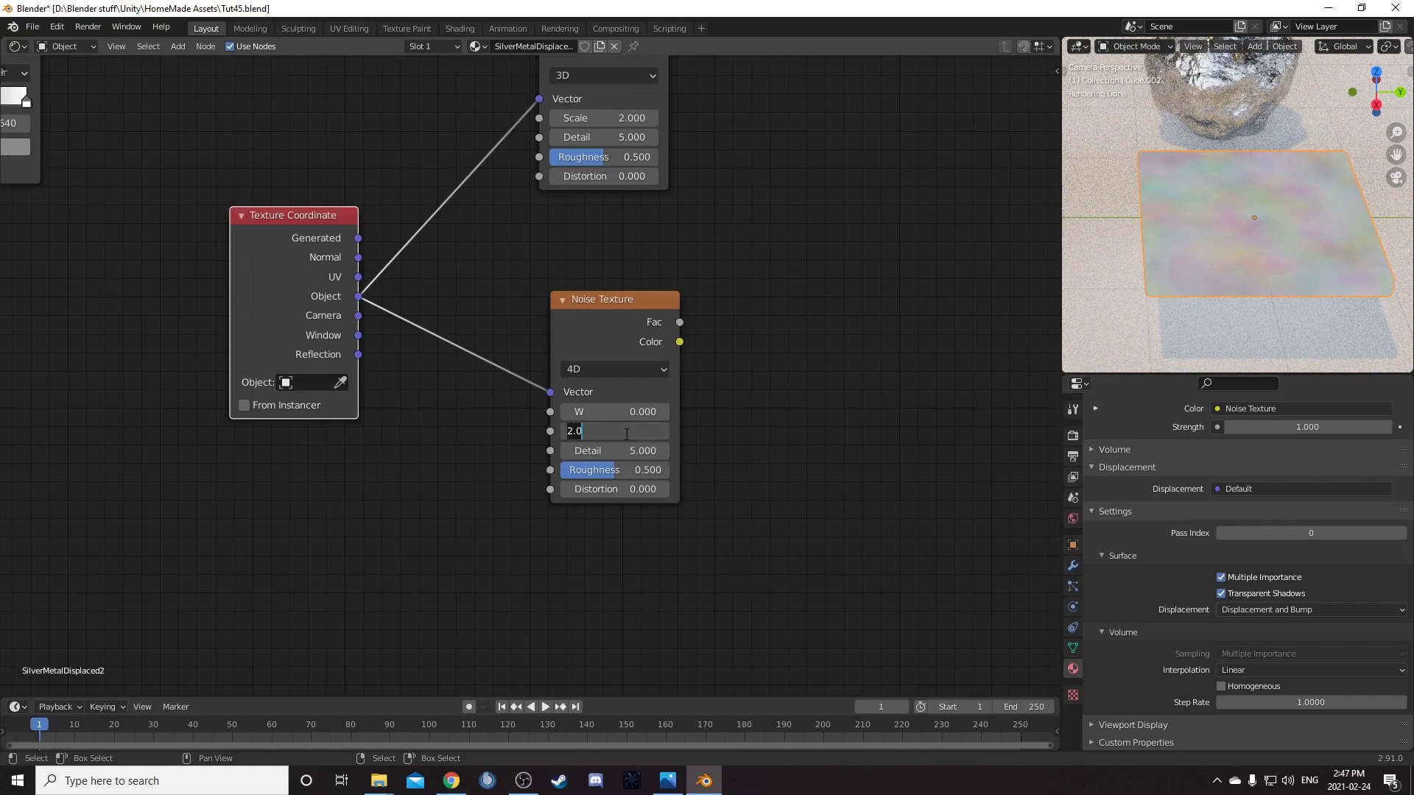
pyautogui.press('Tab')
pyautogui.write('2')
pyautogui.press('Return')
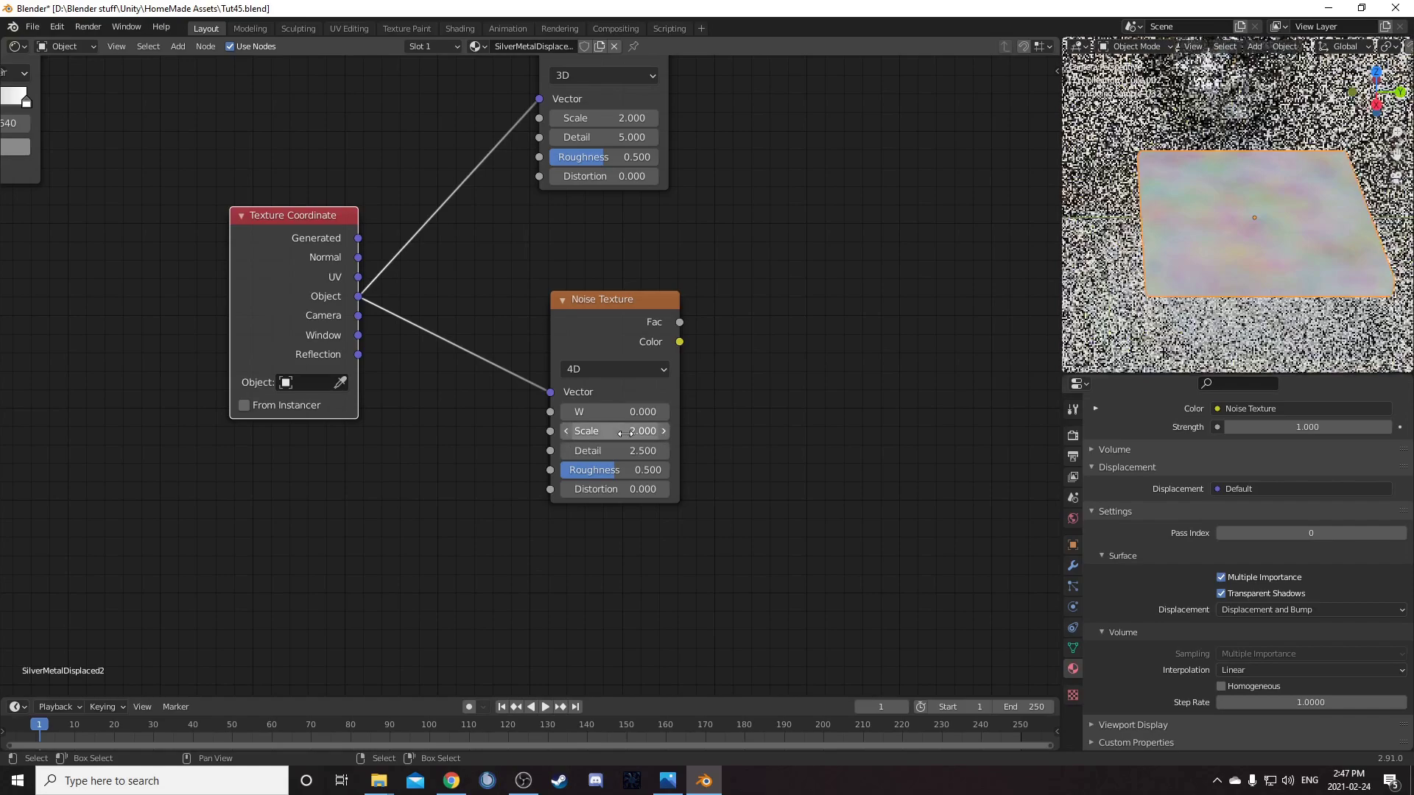
# Add a ColorRamp node on the link leaving the upper Noise Texture
pyautogui.scroll(-1, 771, 446)
pyautogui.moveTo(742, 298); pyautogui.dragTo(688, 370, button='middle')
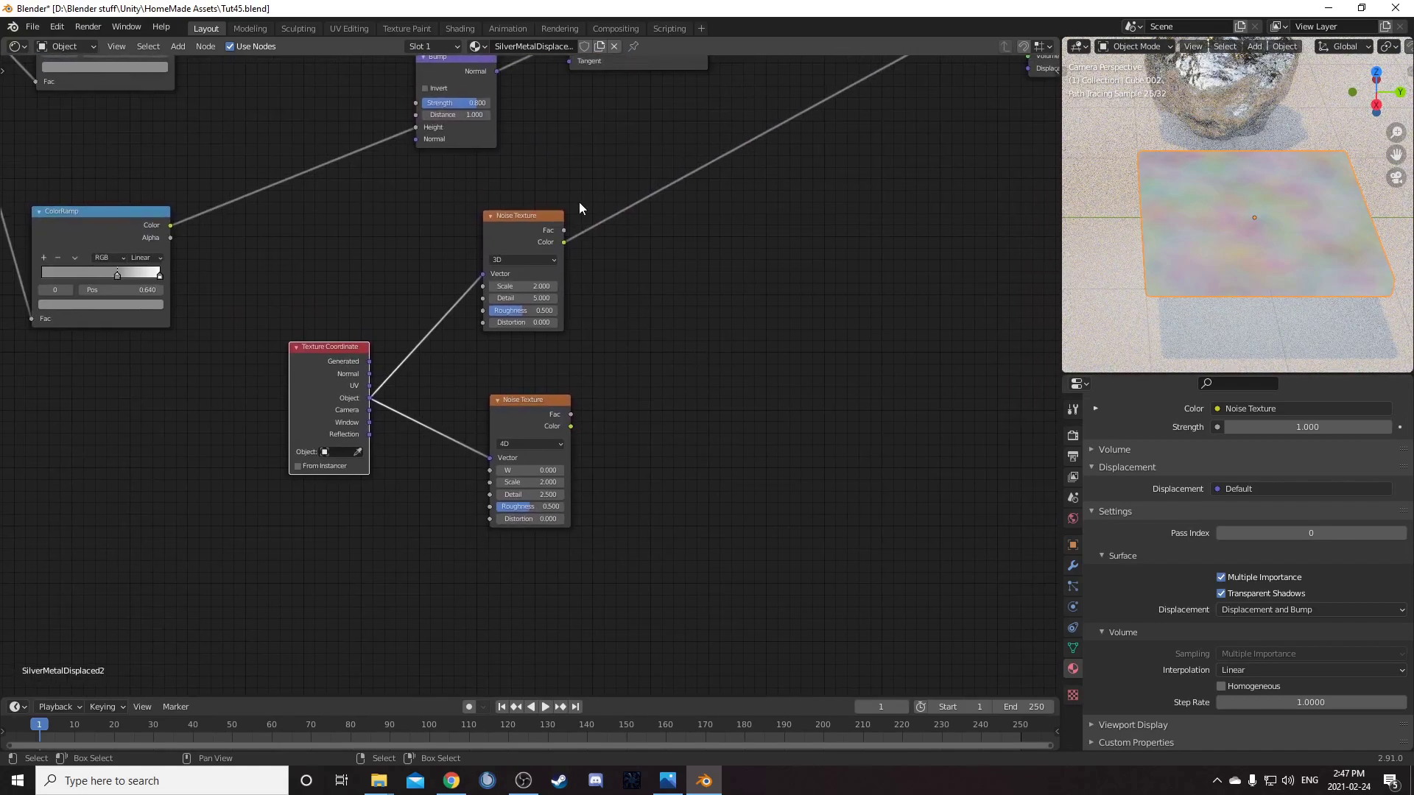
pyautogui.hotkey('shift', 'a')
pyautogui.click(676, 239)
pyautogui.write('colo')
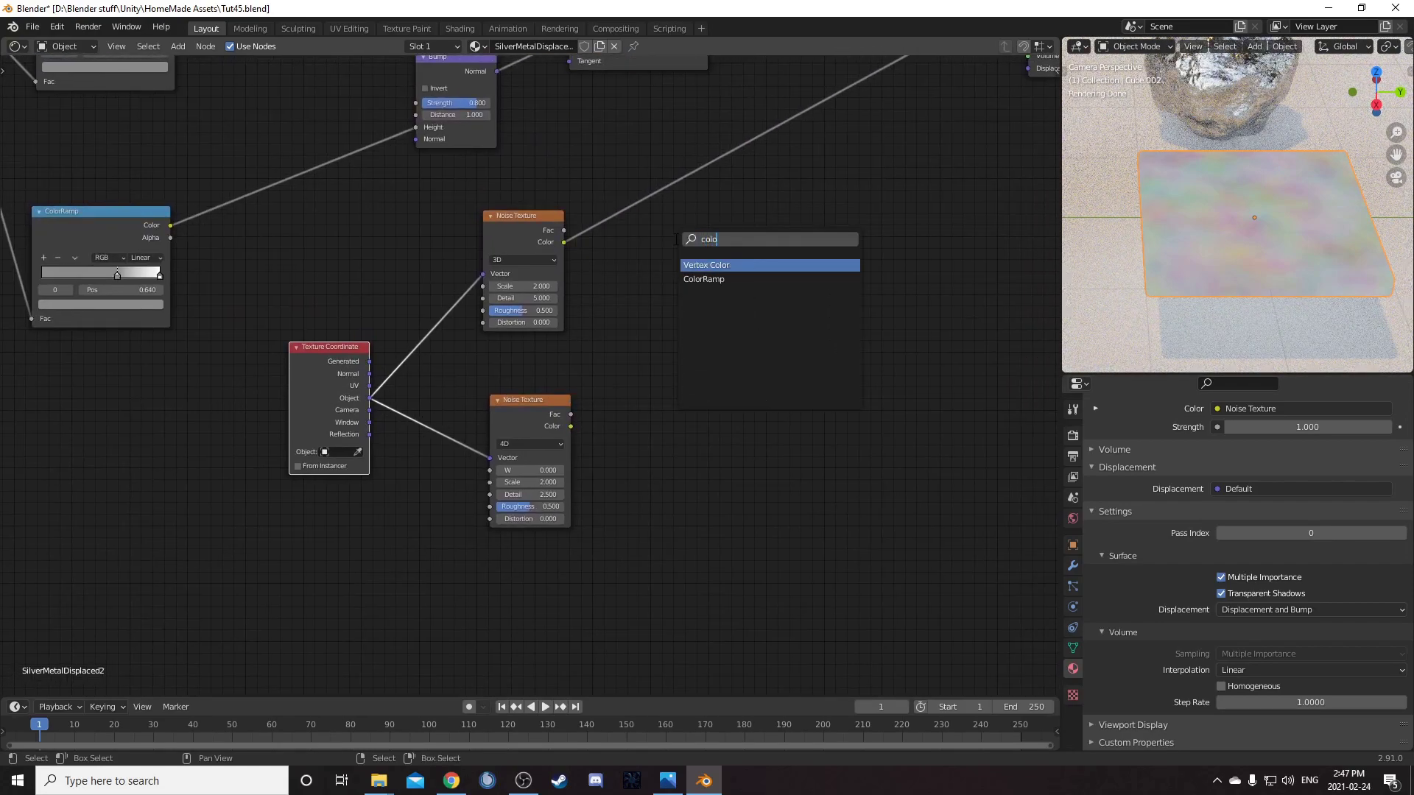
pyautogui.write('rr')
pyautogui.press('Return')
pyautogui.click(649, 159)
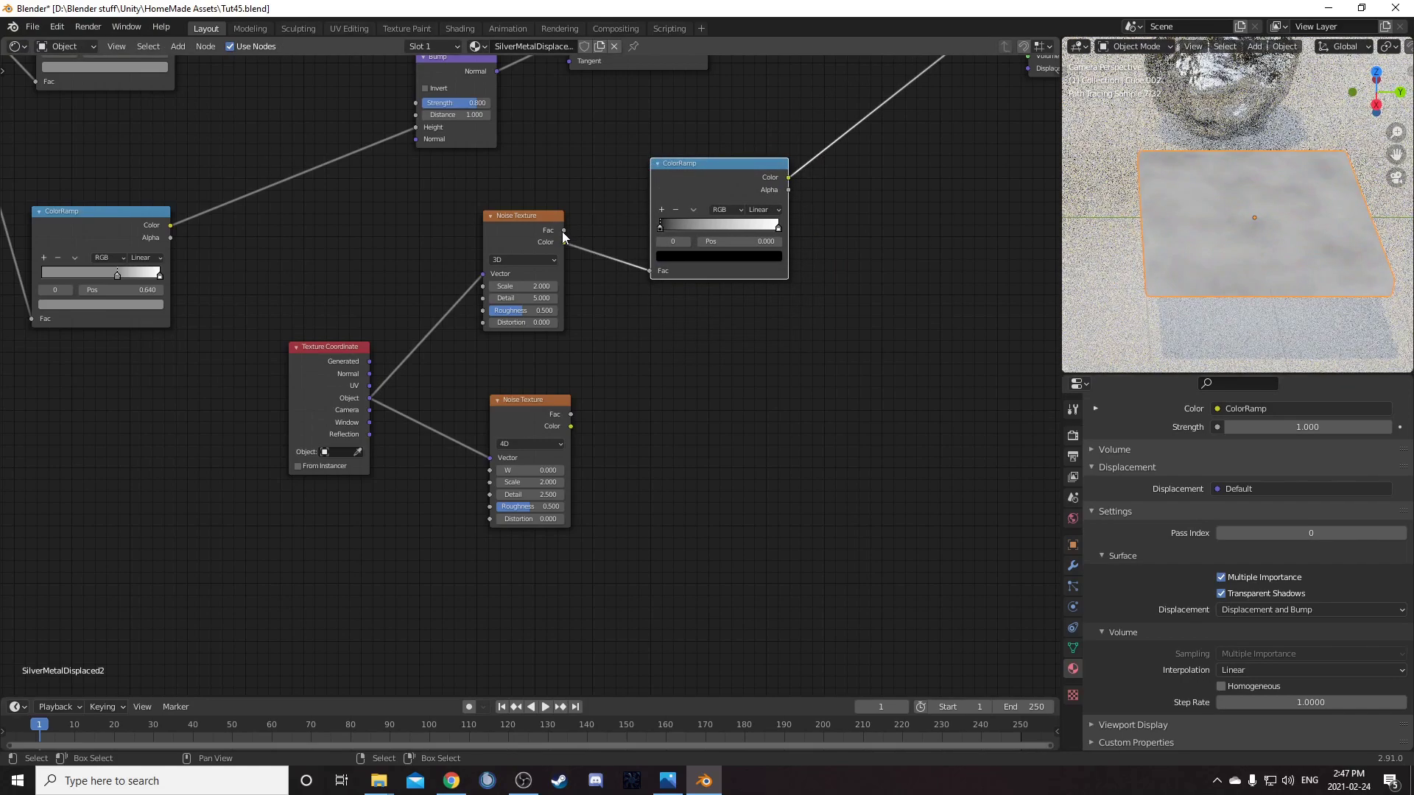
# Duplicate the ColorRamp beside the lower Noise Texture and feed each ramp from its noise node's Fac output
pyautogui.hotkey('shift', 'd')
pyautogui.click(719, 411)
pyautogui.moveTo(924, 430); pyautogui.dragTo(843, 468, button='middle')
pyautogui.moveTo(714, 239); pyautogui.dragTo(538, 263, button='middle')
# Combine the two ColorRamps' Color outputs in a Mix node and place it beyond the ramps
pyautogui.keyDown('ctrl'); pyautogui.keyDown('shift'); pyautogui.moveTo(549, 245); pyautogui.dragTo(585, 475, button='right'); pyautogui.keyUp('shift'); pyautogui.keyUp('ctrl')
pyautogui.scroll(3, 692, 423)
pyautogui.click(718, 398)
pyautogui.scroll(5, 748, 417)
pyautogui.moveTo(862, 398); pyautogui.dragTo(897, 344)
pyautogui.moveTo(882, 422); pyautogui.dragTo(825, 302, button='middle')
pyautogui.scroll(-4, 788, 405)
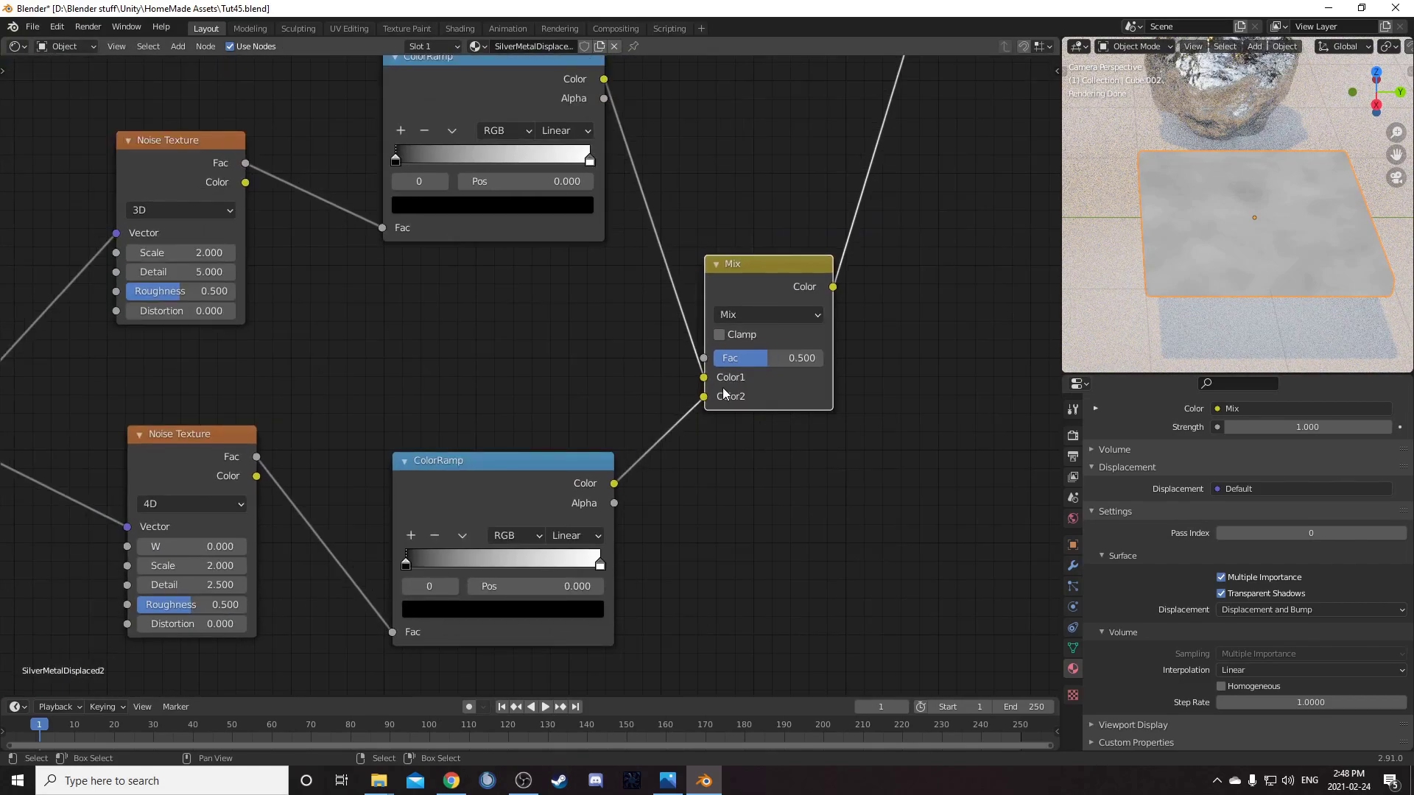
# Relink the Mix node so the upper ColorRamp drives Fac and the lower ColorRamp feeds Color1
pyautogui.moveTo(705, 382)
pyautogui.mouseDown()
pyautogui.moveTo(702, 360)
pyautogui.moveTo(704, 377)
pyautogui.mouseUp()
pyautogui.scroll(-2, 751, 479)
pyautogui.moveTo(749, 429); pyautogui.dragTo(804, 415, button='middle')
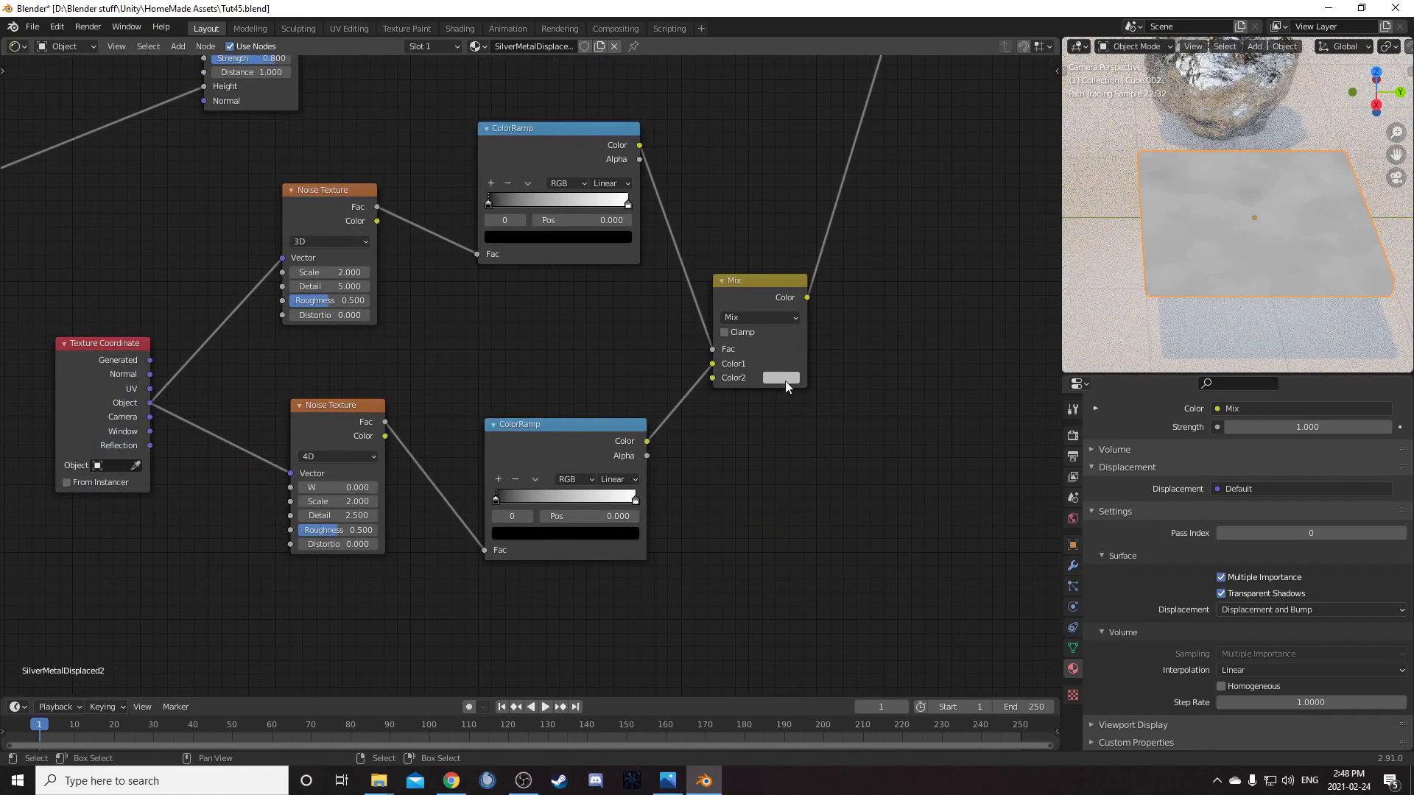
# Set the brightness value of the Mix node's Color2 and move the node slightly up between the two ramps
pyautogui.click(785, 378)
pyautogui.click(811, 343)
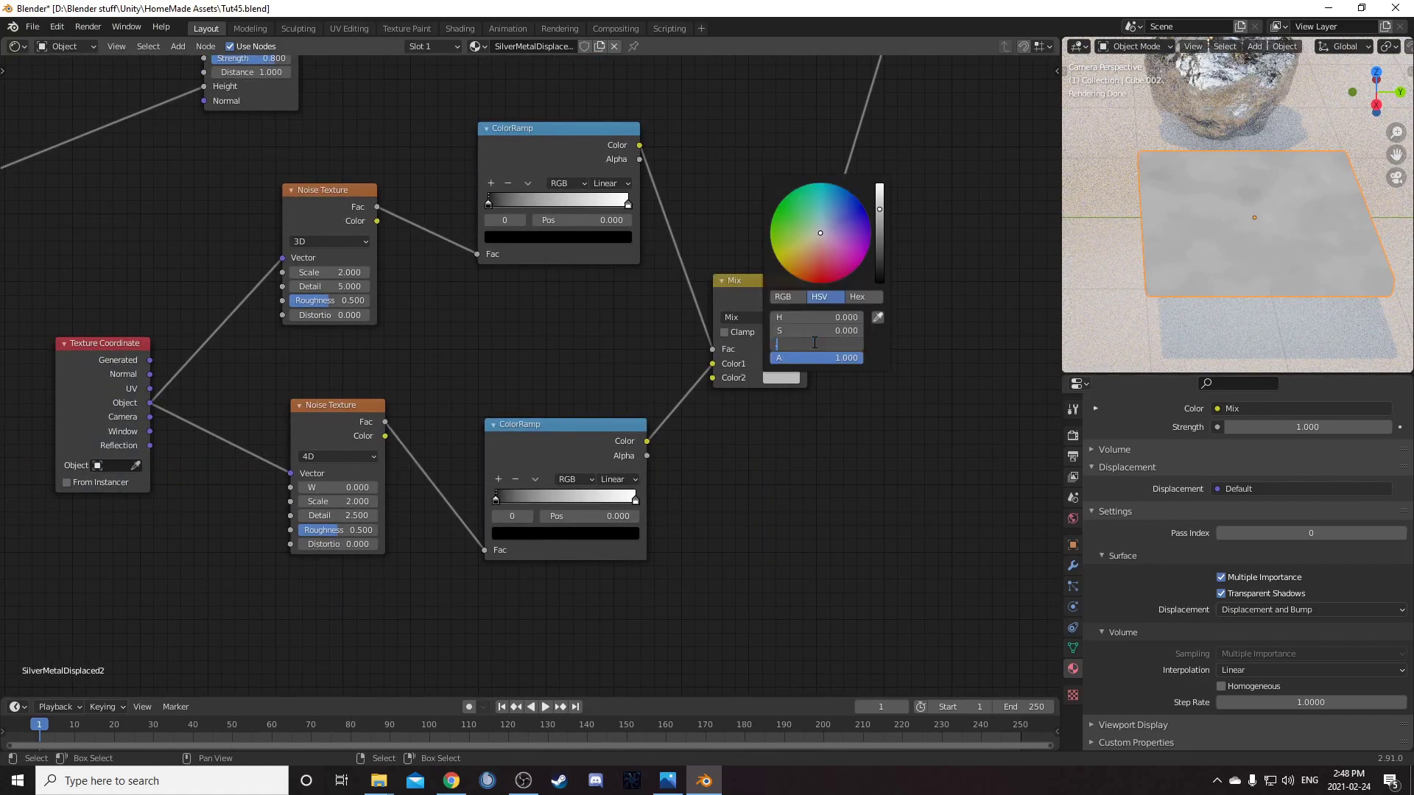
pyautogui.press('Return')
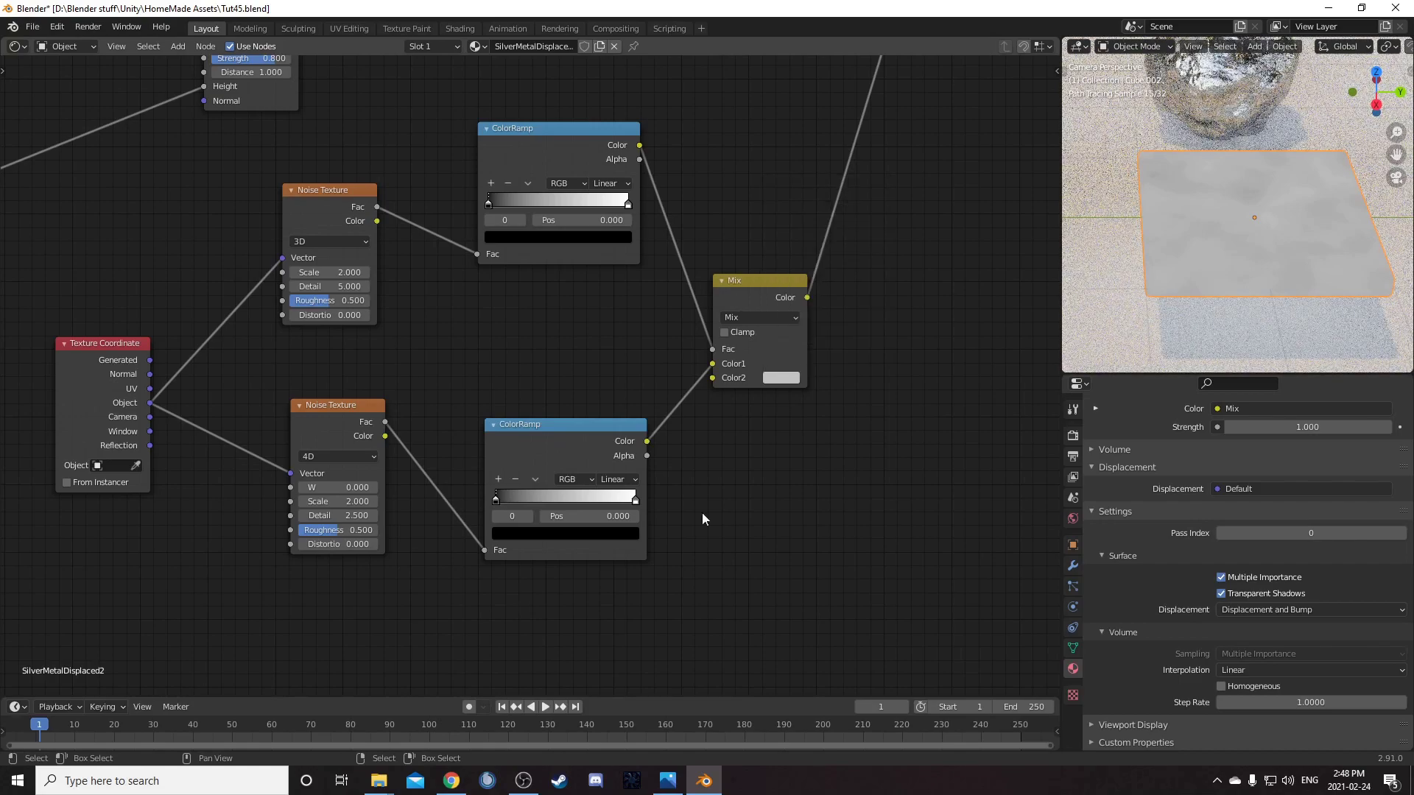
pyautogui.moveTo(731, 280); pyautogui.dragTo(746, 374, button='middle')
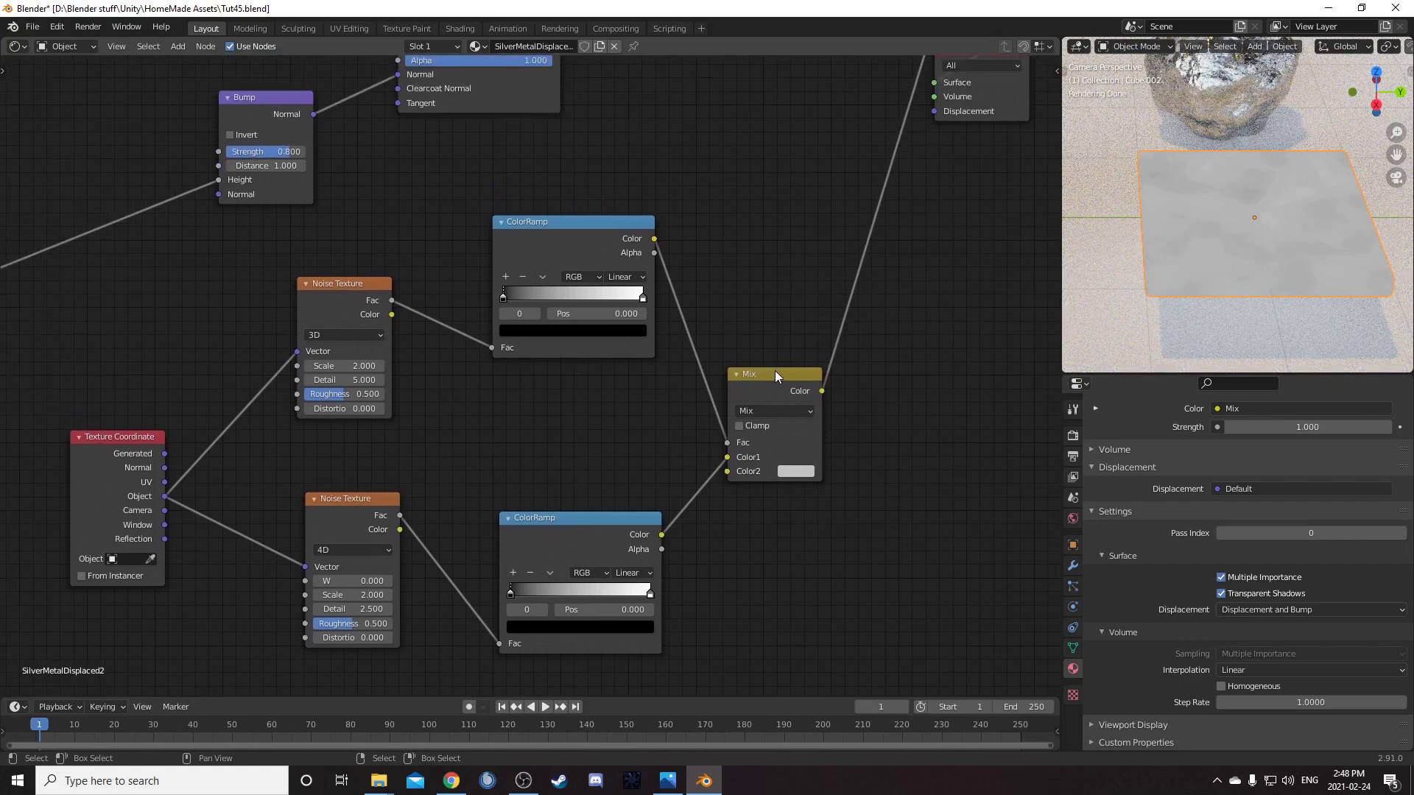
pyautogui.moveTo(774, 370); pyautogui.dragTo(797, 321)
pyautogui.moveTo(860, 384); pyautogui.dragTo(849, 401, button='middle')
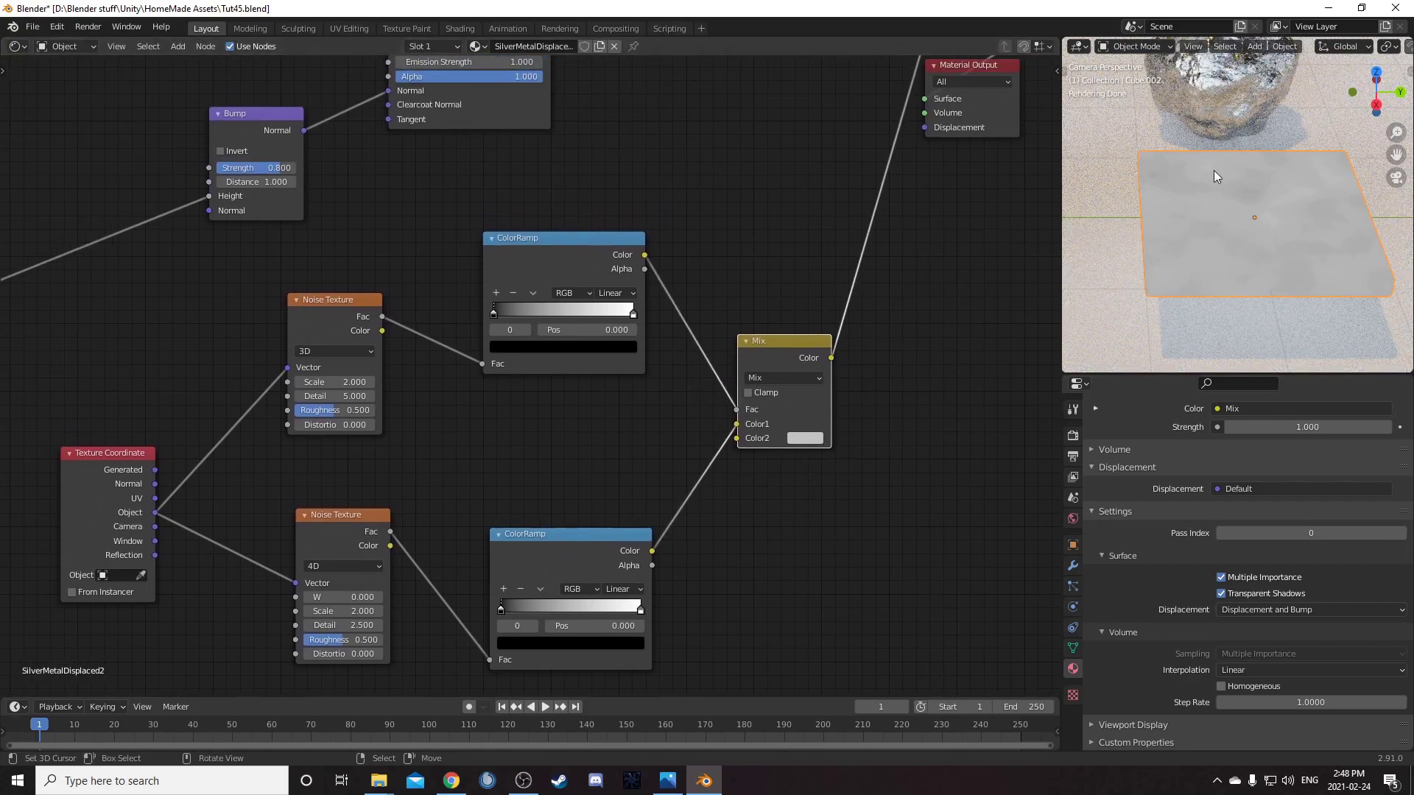
# Shift the upper Noise Texture and its ColorRamp slightly up, and move the Mix node a little farther from the ramps
pyautogui.moveTo(339, 381); pyautogui.dragTo(340, 292, button='middle')
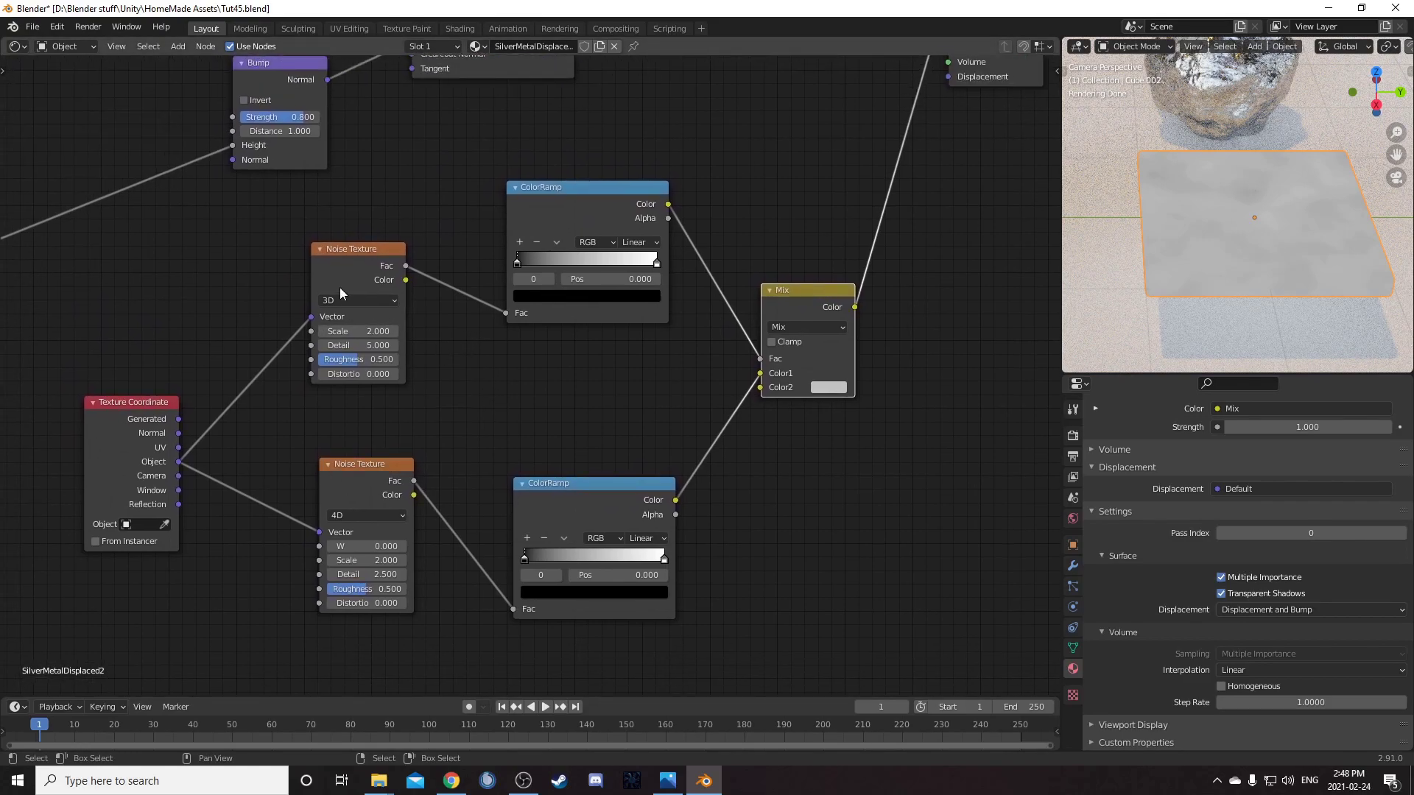
pyautogui.moveTo(289, 174); pyautogui.dragTo(552, 317)
pyautogui.moveTo(343, 249); pyautogui.dragTo(340, 232)
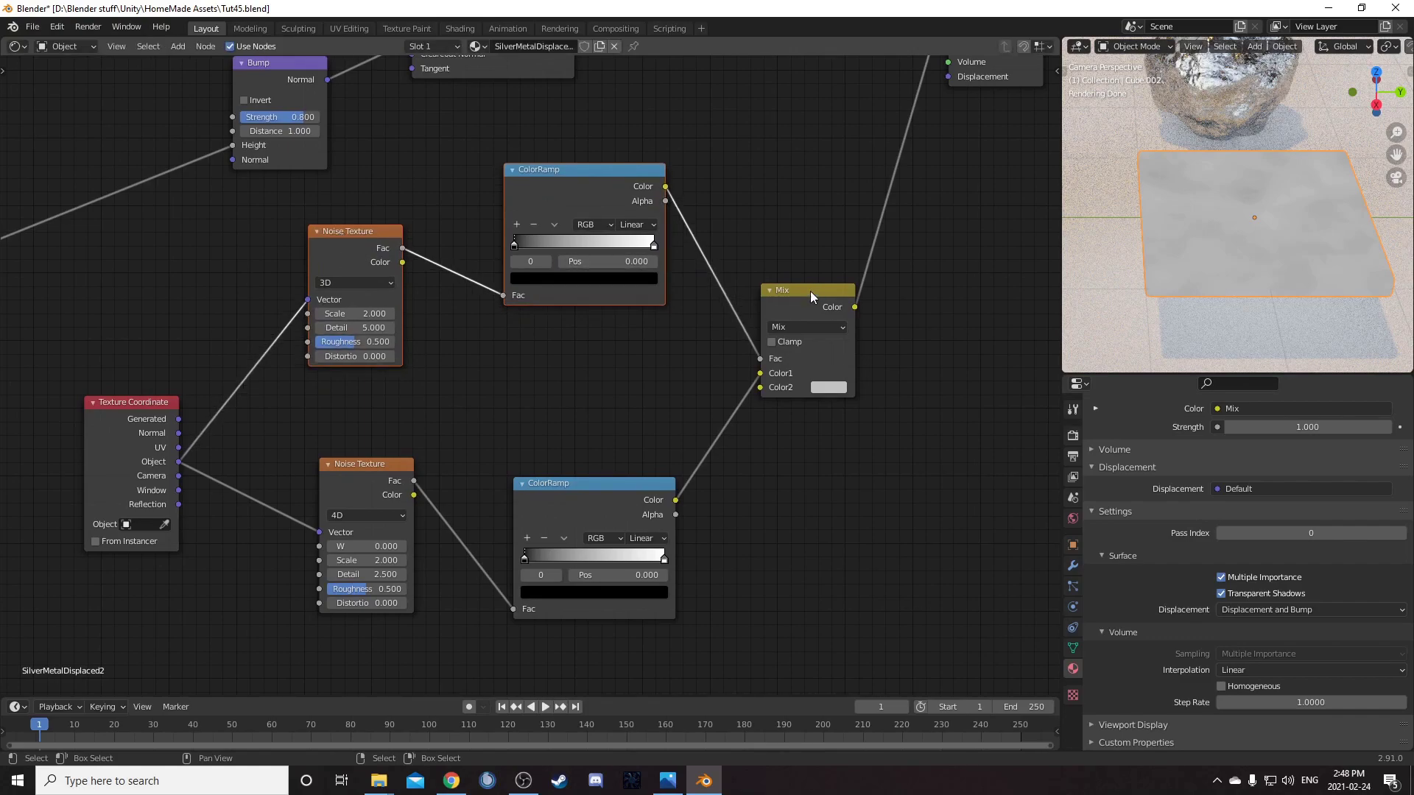
pyautogui.moveTo(812, 289); pyautogui.dragTo(852, 286)
# Set the upper ColorRamp's white stop to position 0.51
pyautogui.moveTo(357, 456); pyautogui.dragTo(637, 529)
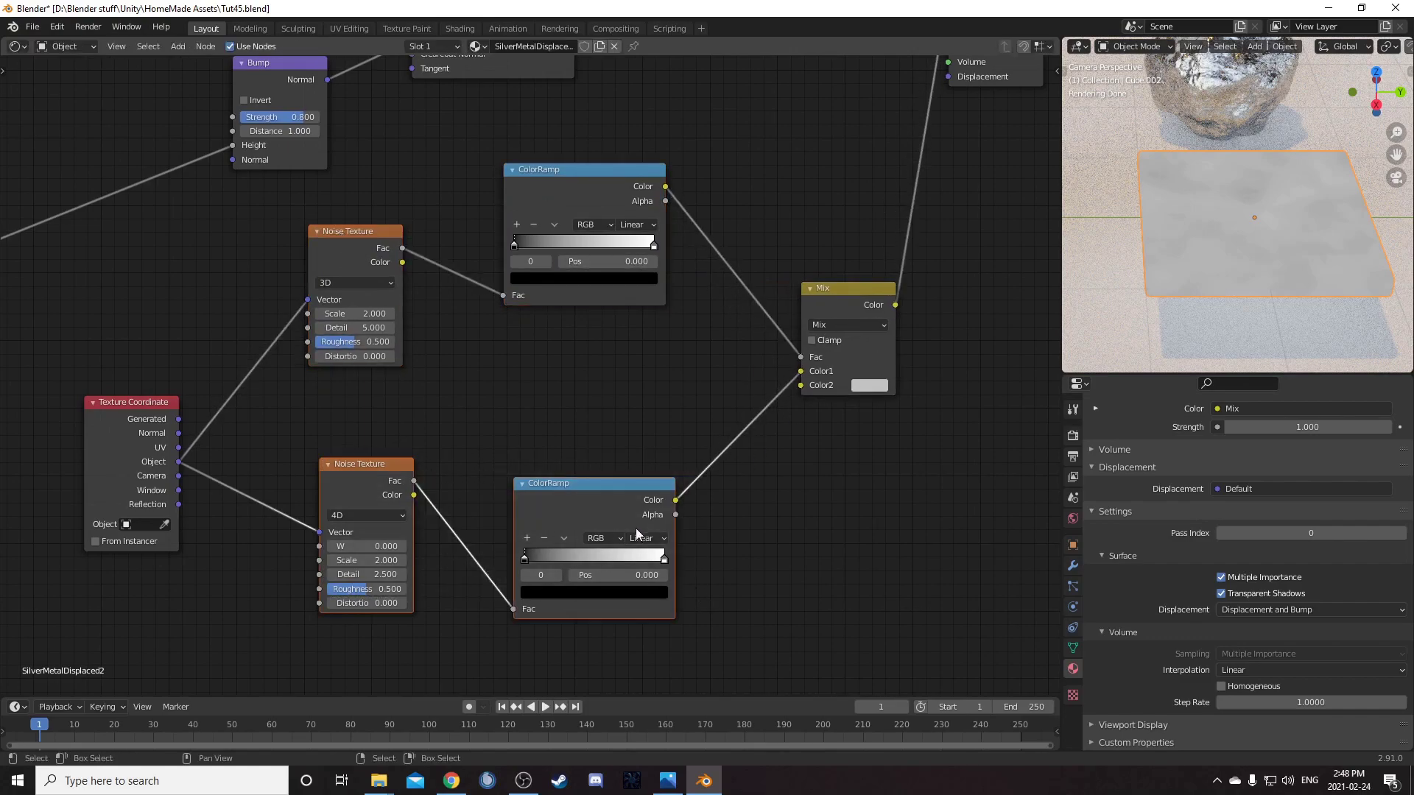
pyautogui.scroll(2, 735, 485)
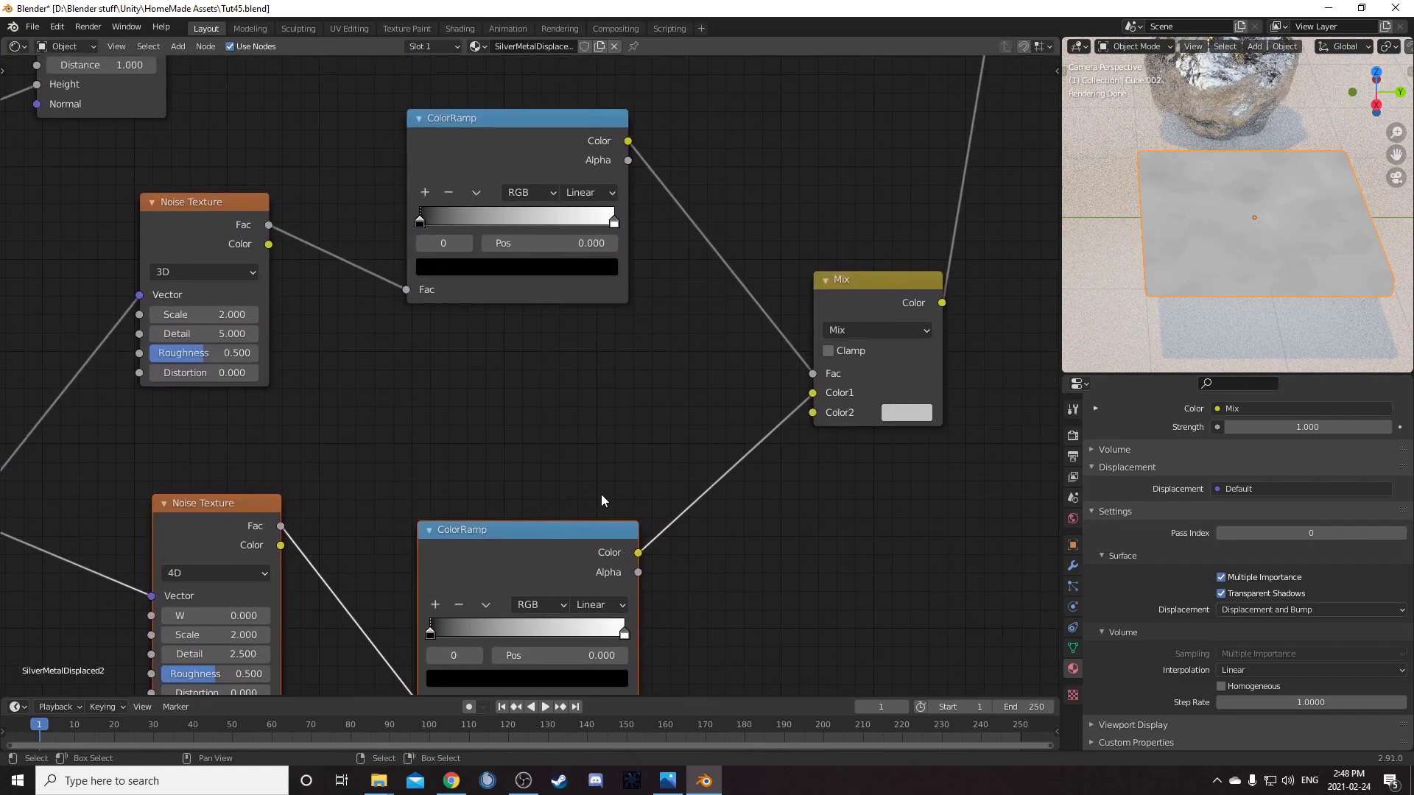
pyautogui.keyDown('shift'); pyautogui.click(493, 153); pyautogui.keyUp('shift')
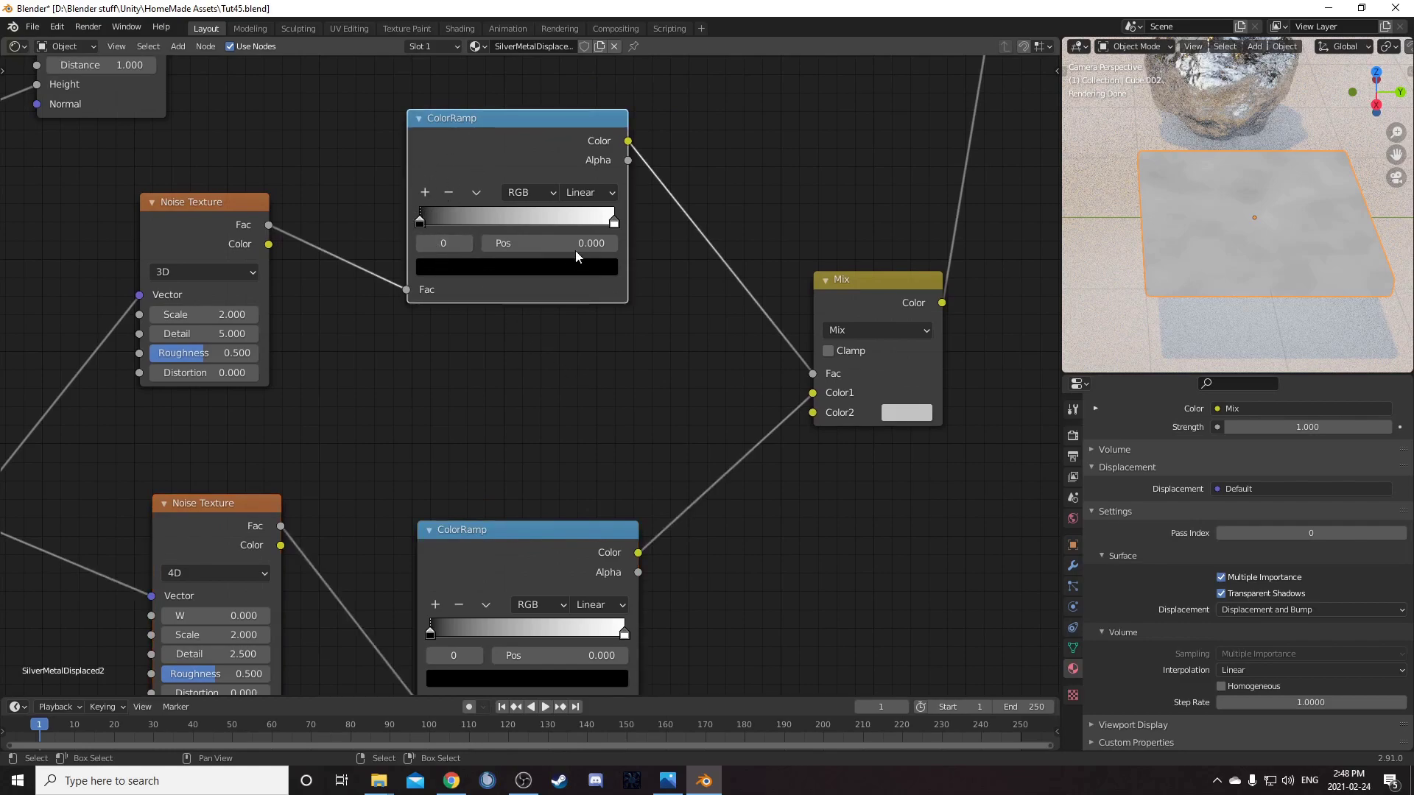
pyautogui.press('Return')
pyautogui.click(614, 218)
pyautogui.doubleClick(581, 243)
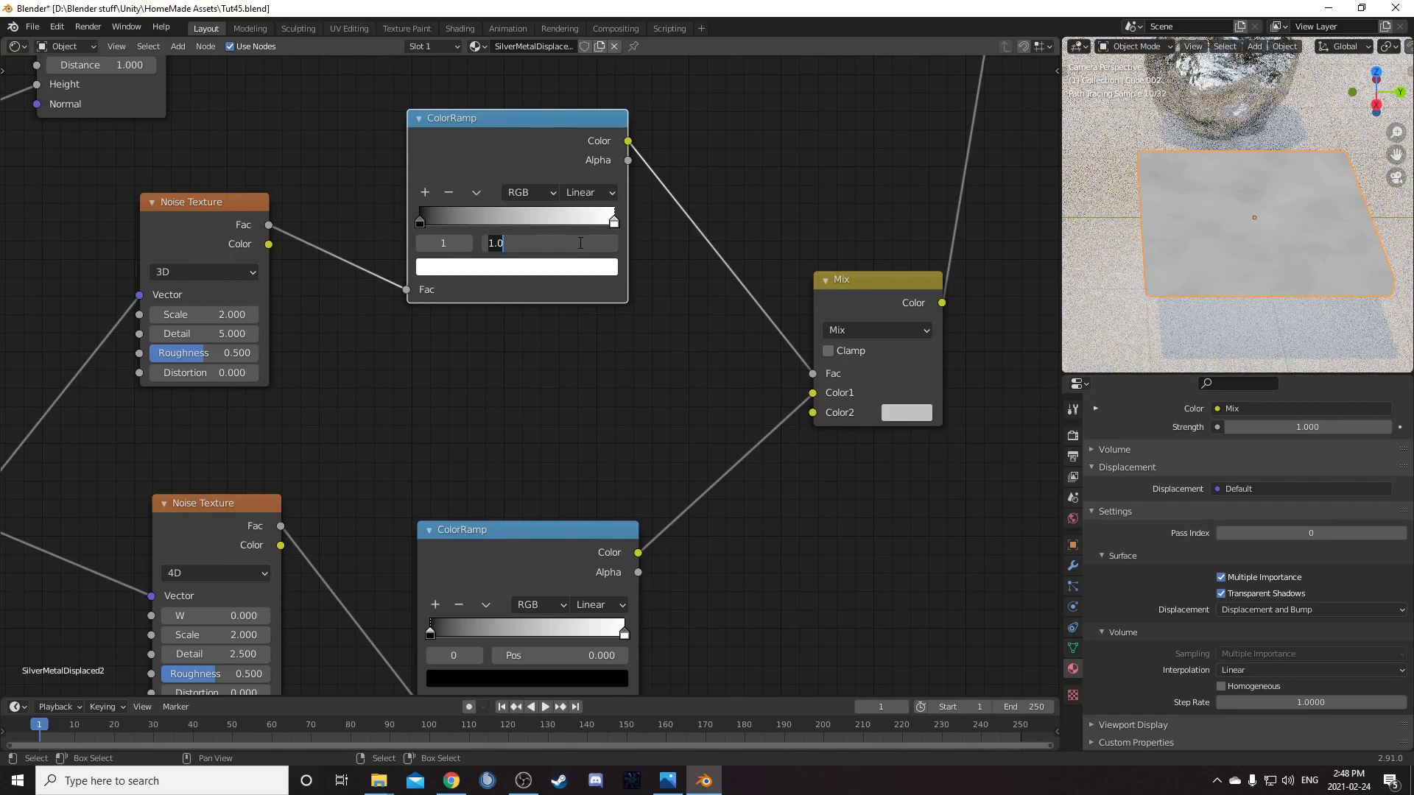
pyautogui.press('Return')
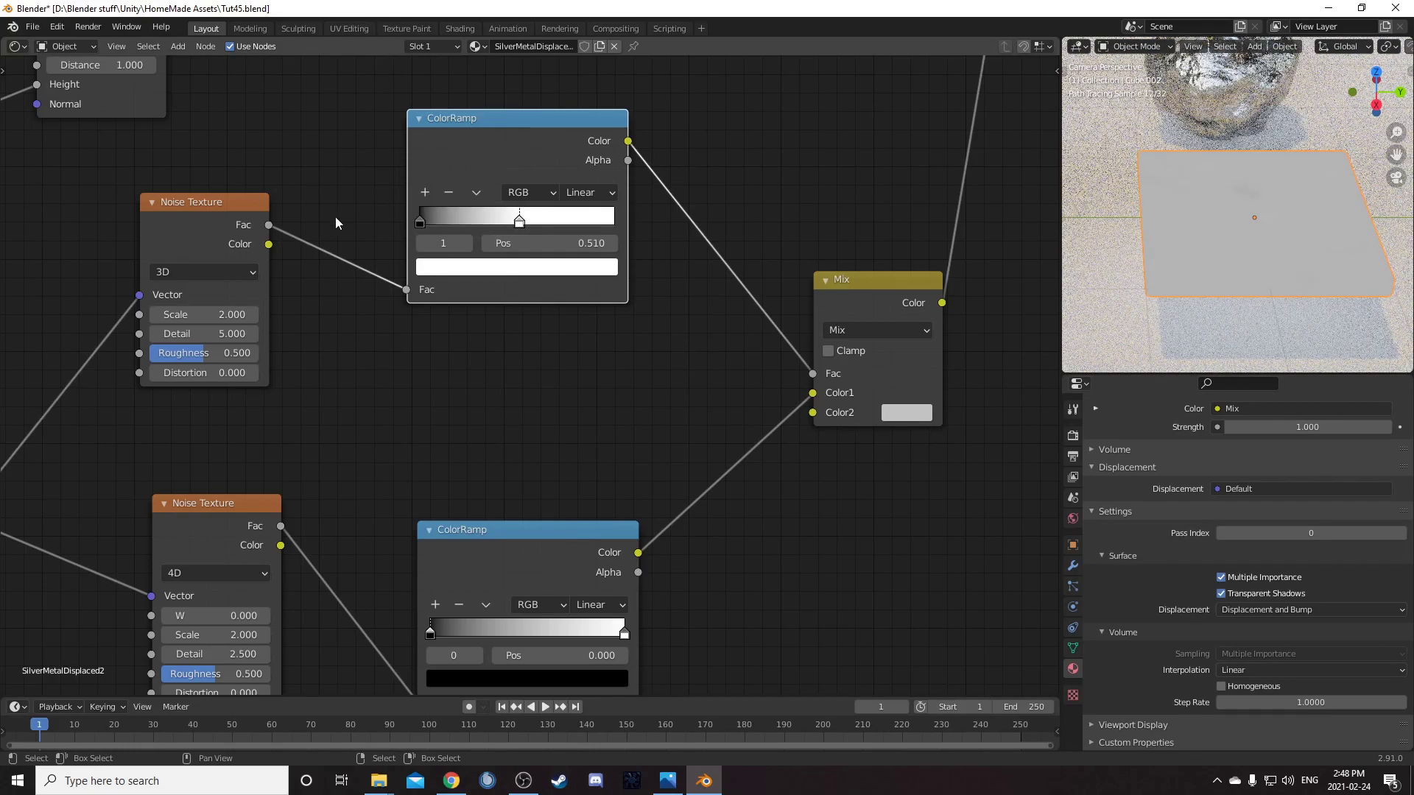
# Set the upper ColorRamp's black stop to position 0.7 and its colour's brightness value to 0.75
pyautogui.click(420, 223)
pyautogui.doubleClick(526, 244)
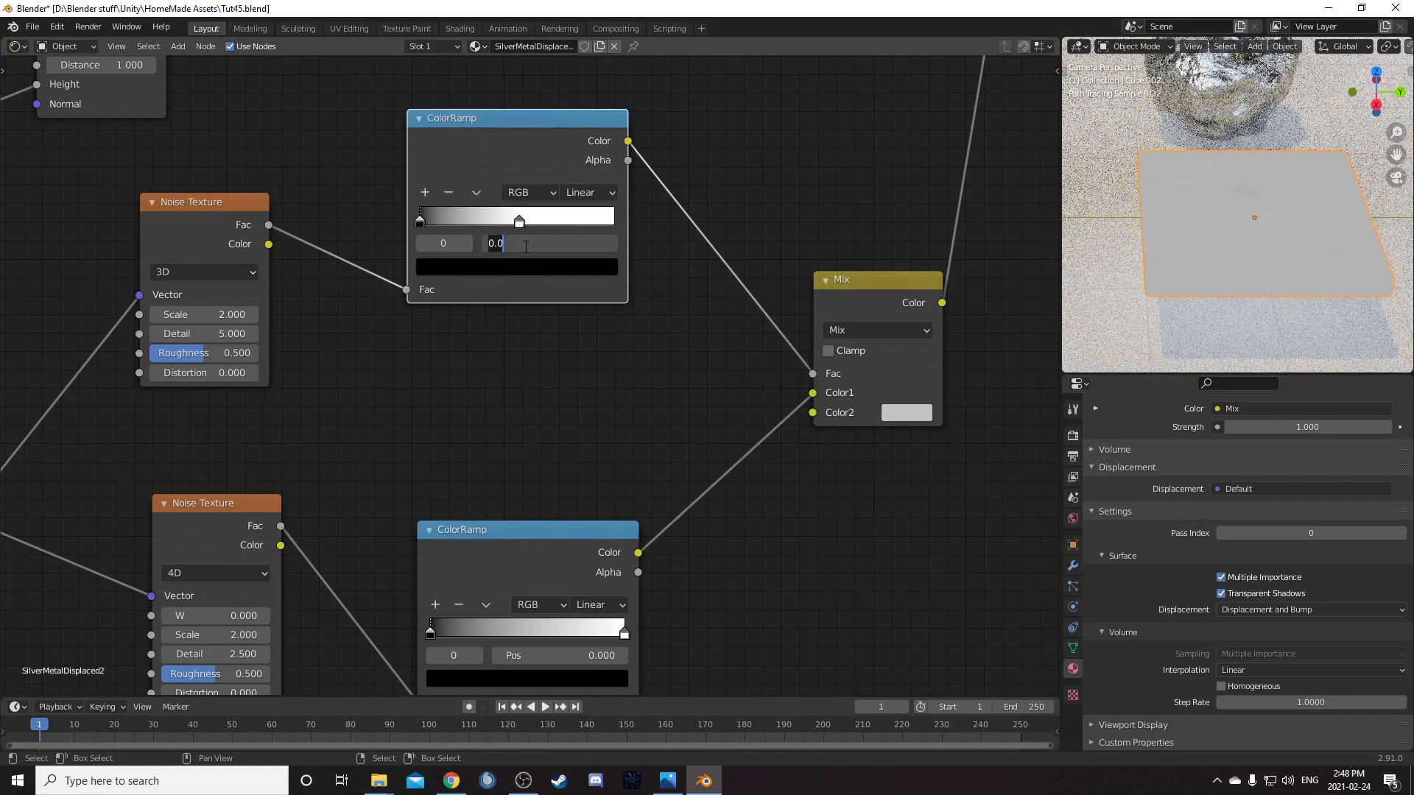
pyautogui.write('.7')
pyautogui.press('Return')
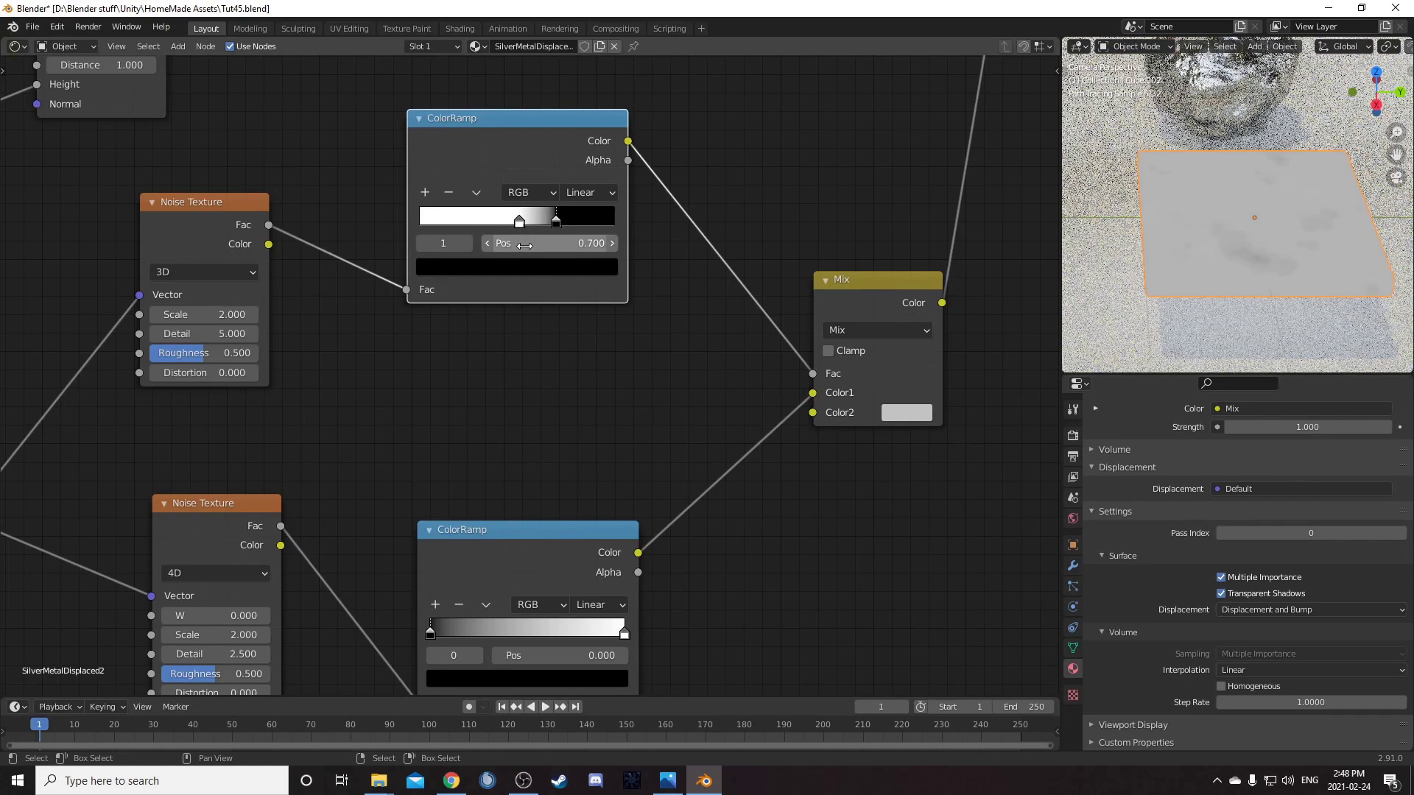
pyautogui.click(537, 265)
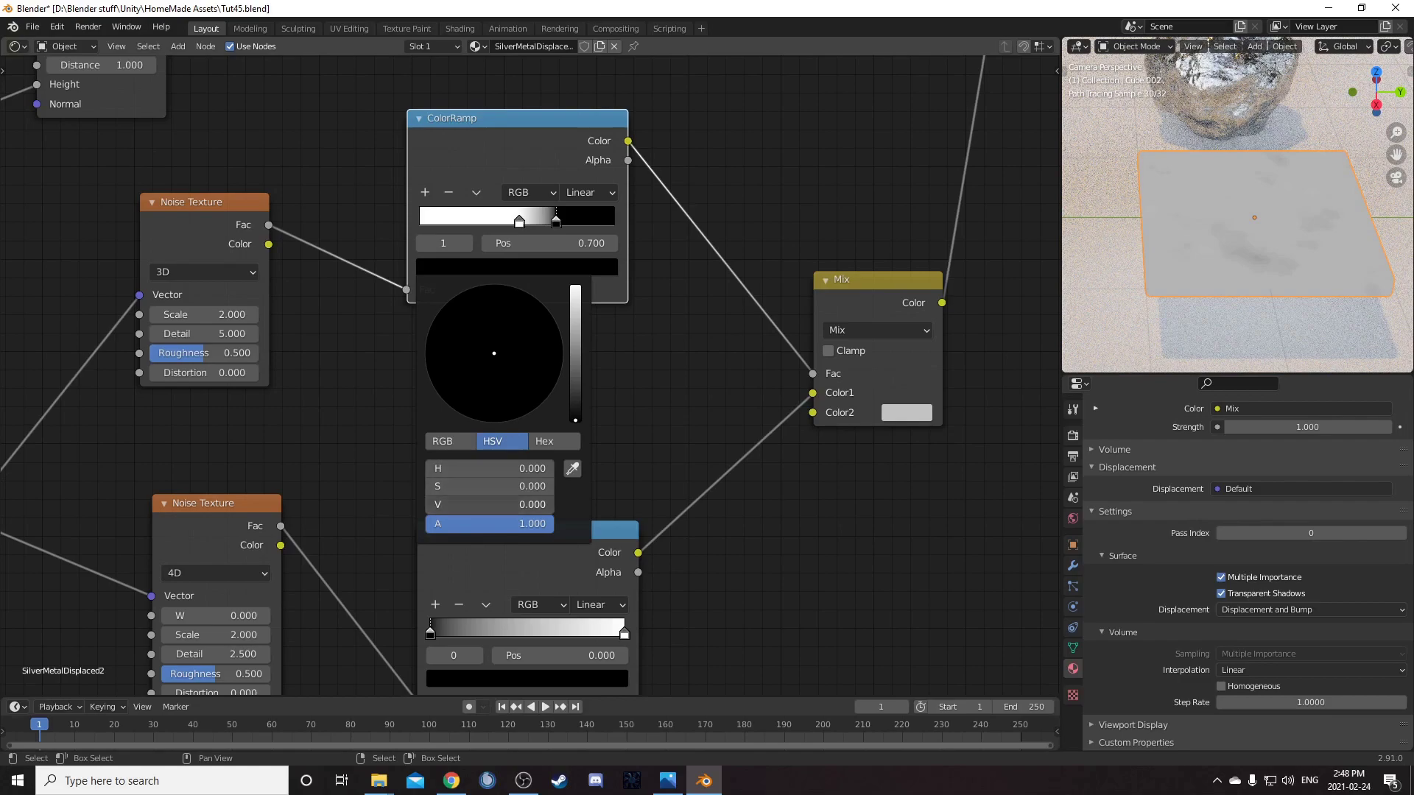
pyautogui.press('Return')
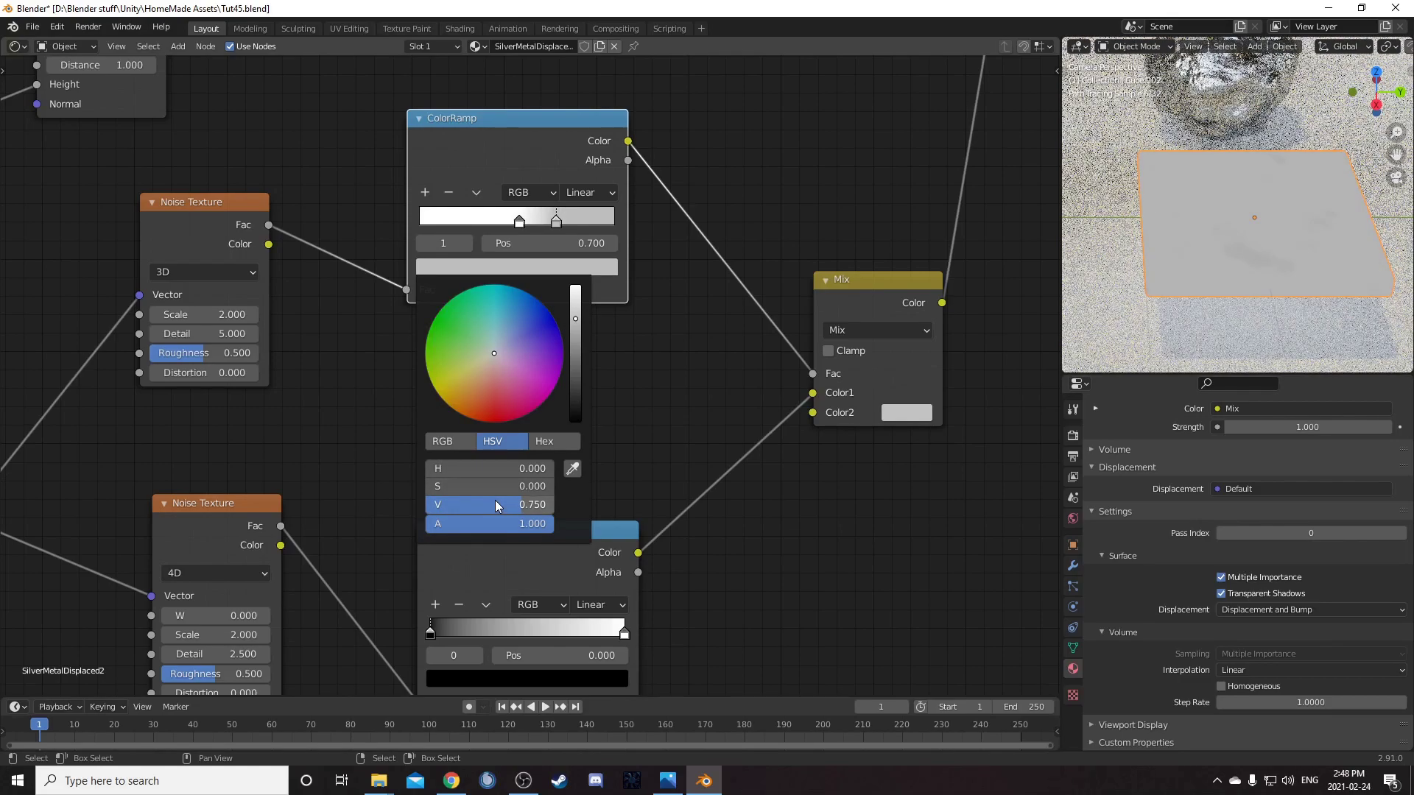
# Set the lower ColorRamp's black stop to position 0.27
pyautogui.scroll(-5, 690, 509)
pyautogui.moveTo(618, 517); pyautogui.dragTo(616, 420, button='middle')
pyautogui.scroll(5, 613, 419)
pyautogui.click(538, 383)
pyautogui.scroll(2, 476, 540)
pyautogui.moveTo(476, 538); pyautogui.dragTo(475, 433, button='middle')
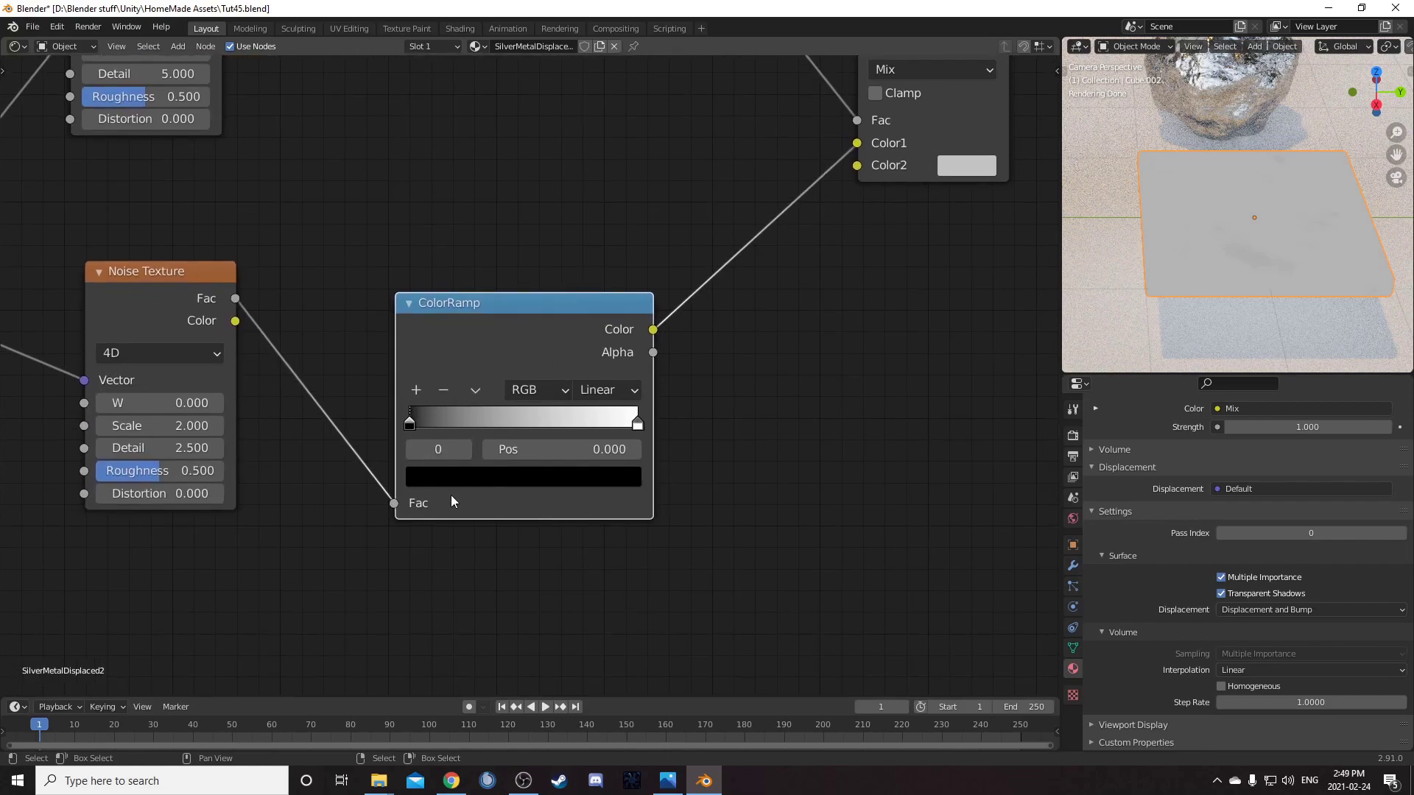
pyautogui.scroll(1, 436, 490)
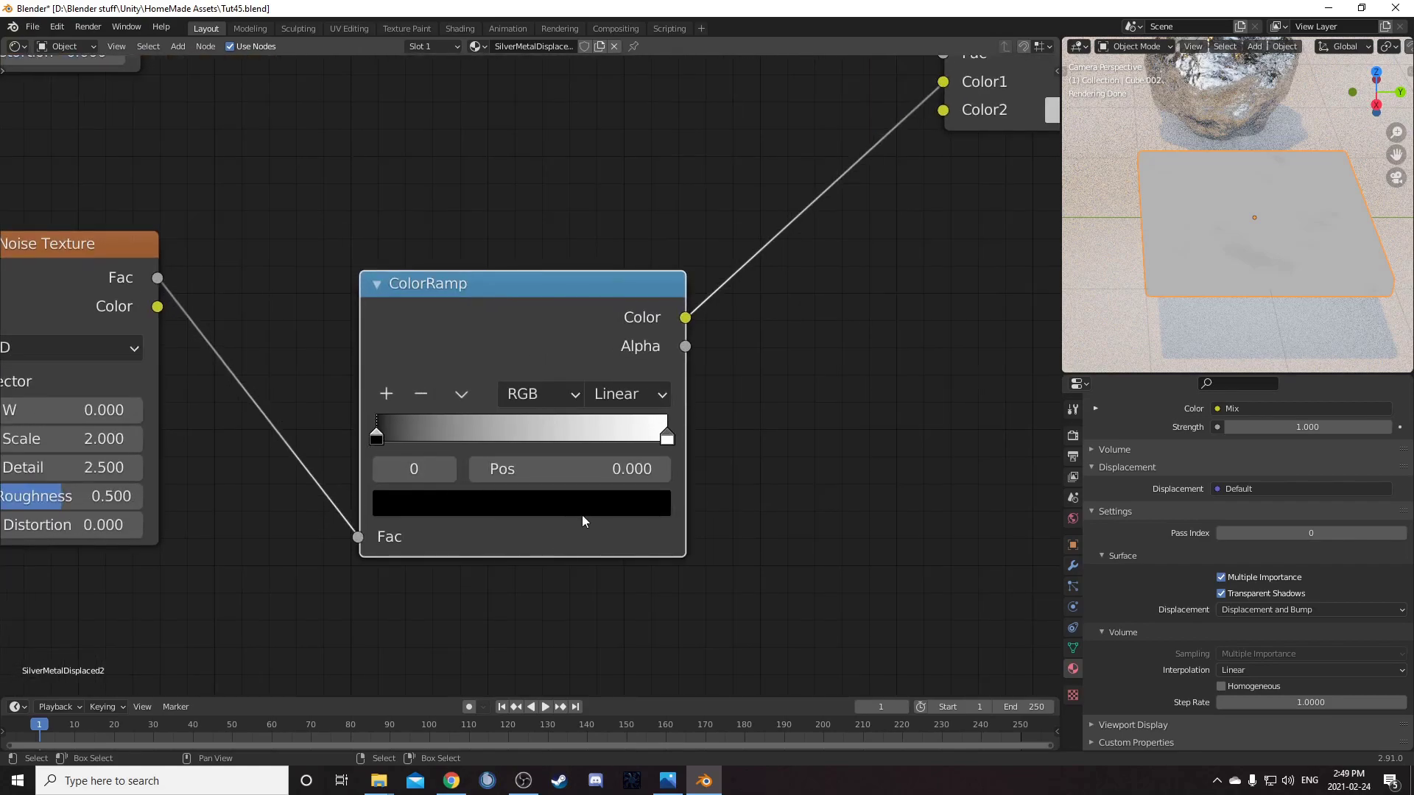
pyautogui.click(597, 471)
pyautogui.write('.27')
pyautogui.press('Return')
# Add a Displacement node and insert it on the link between the Mix node and the Viewer
pyautogui.scroll(-1, 664, 417)
pyautogui.scroll(-3, 862, 343)
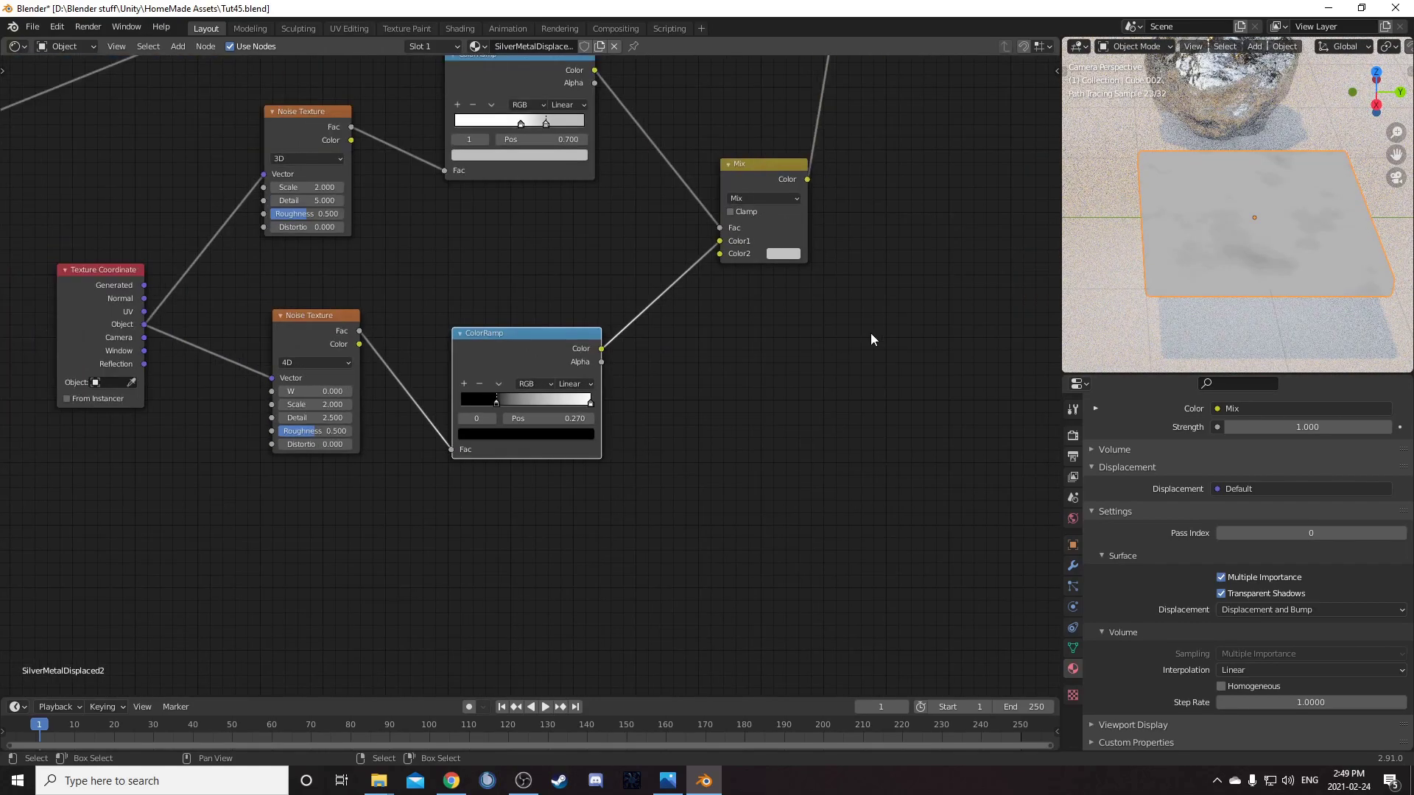
pyautogui.moveTo(803, 318); pyautogui.dragTo(580, 469, button='middle')
pyautogui.hotkey('shift', 'a')
pyautogui.click(721, 513)
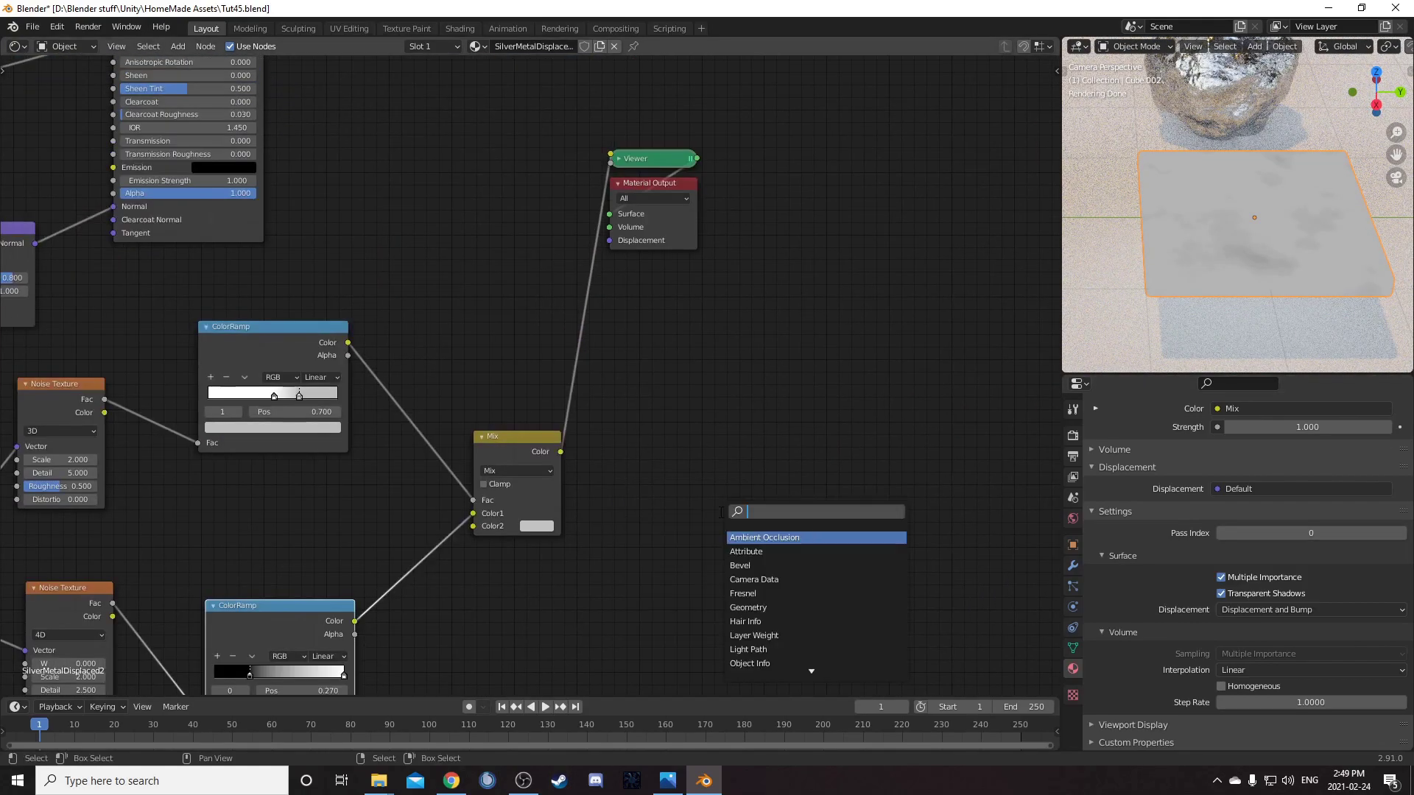
pyautogui.press('Return')
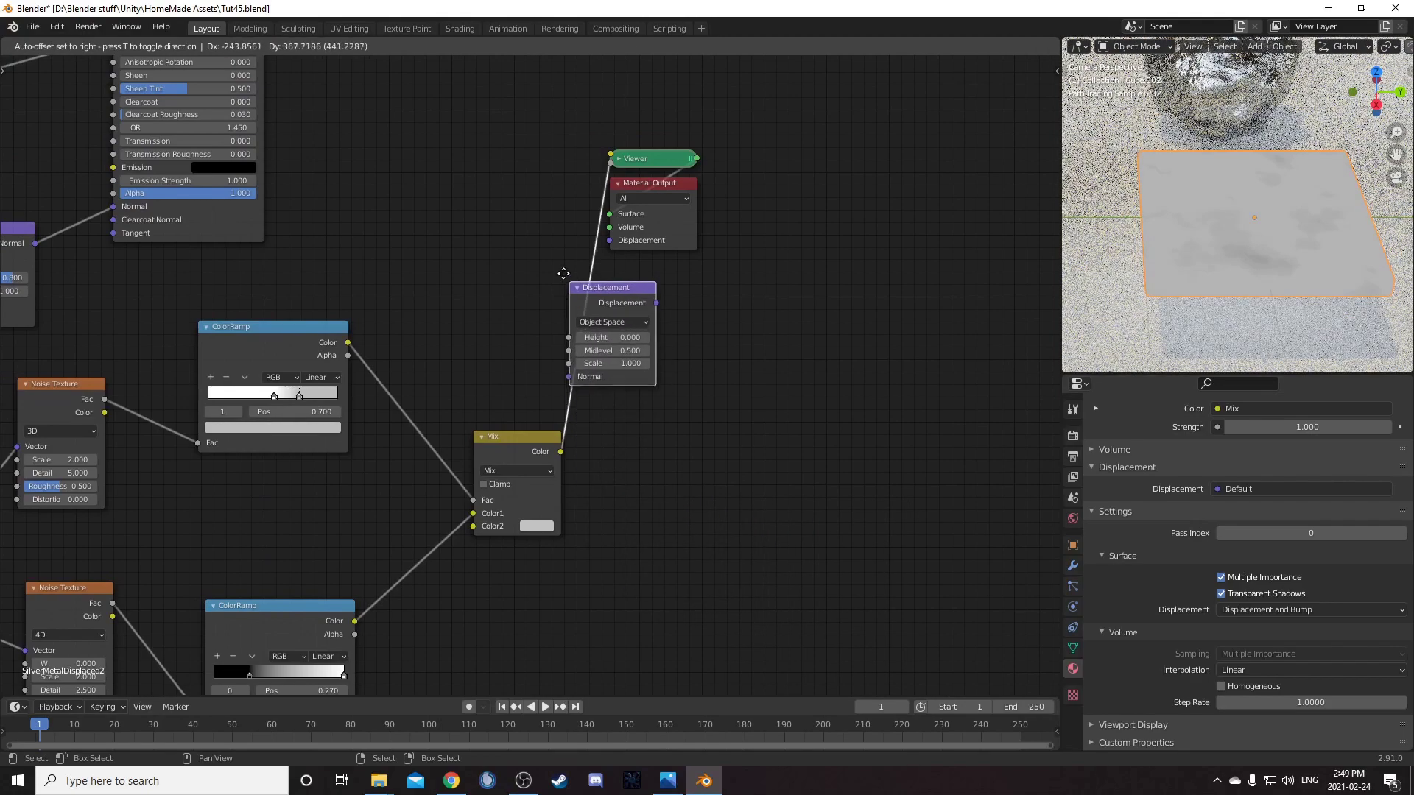
pyautogui.click(565, 257)
# Move the Mix node clear, relink its Color to the Displacement node's Height, and link Displacement to the Material Output's Displacement input
pyautogui.moveTo(780, 347); pyautogui.dragTo(579, 460, button='middle')
pyautogui.scroll(1, 578, 459)
pyautogui.scroll(3, 579, 460)
pyautogui.moveTo(501, 503); pyautogui.dragTo(638, 300, button='middle')
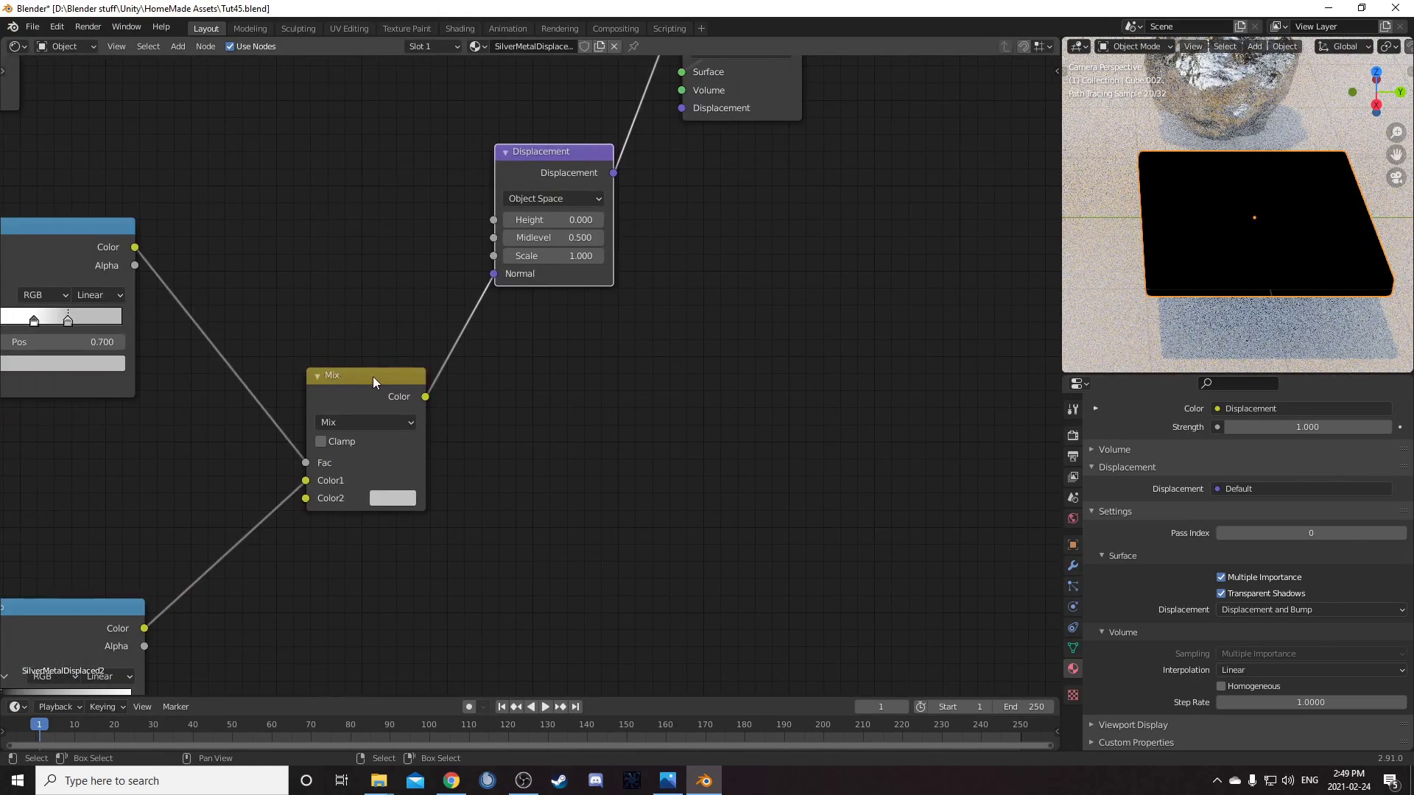
pyautogui.moveTo(373, 377); pyautogui.dragTo(337, 289)
pyautogui.moveTo(488, 264); pyautogui.dragTo(462, 341, button='middle')
pyautogui.moveTo(467, 352); pyautogui.dragTo(468, 298)
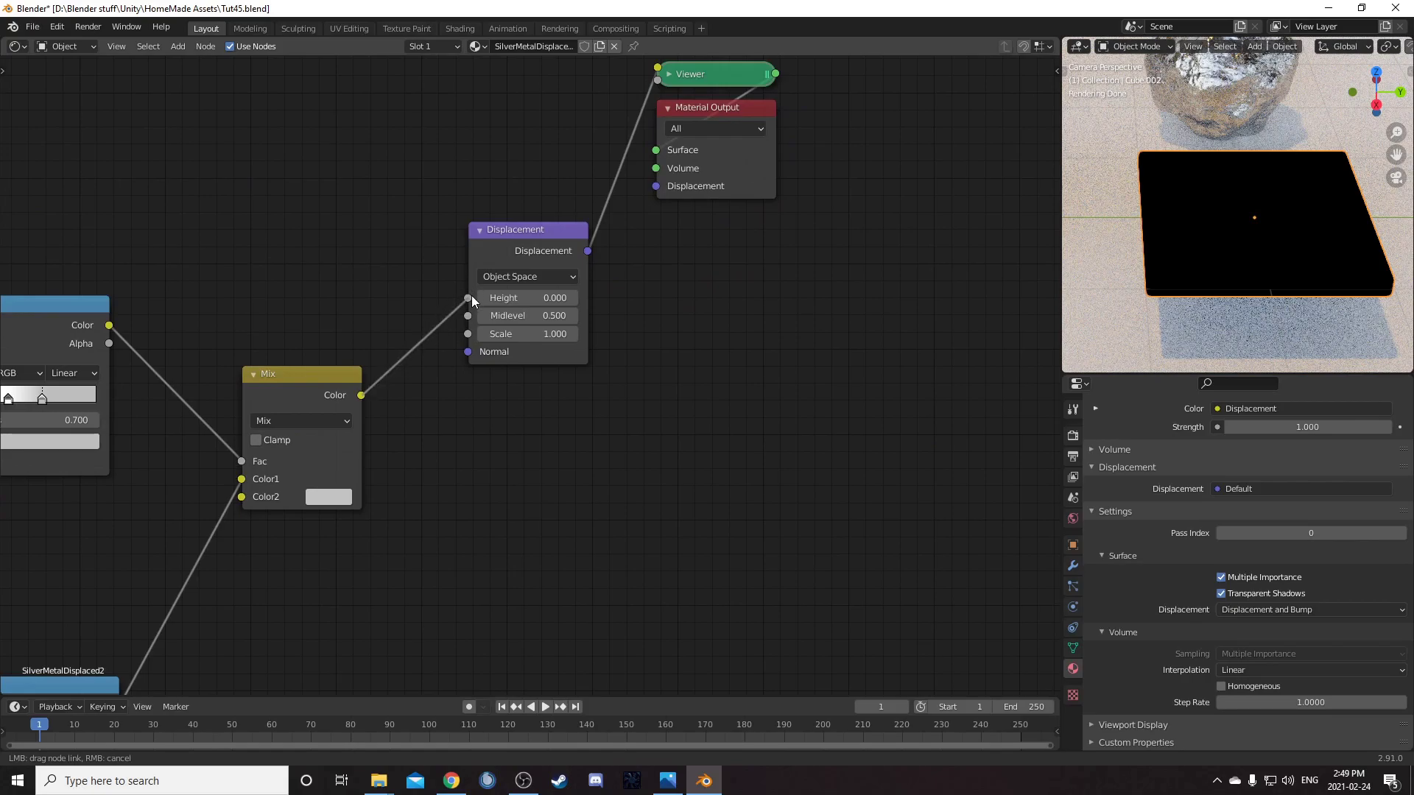
pyautogui.moveTo(588, 243); pyautogui.dragTo(519, 315, button='middle')
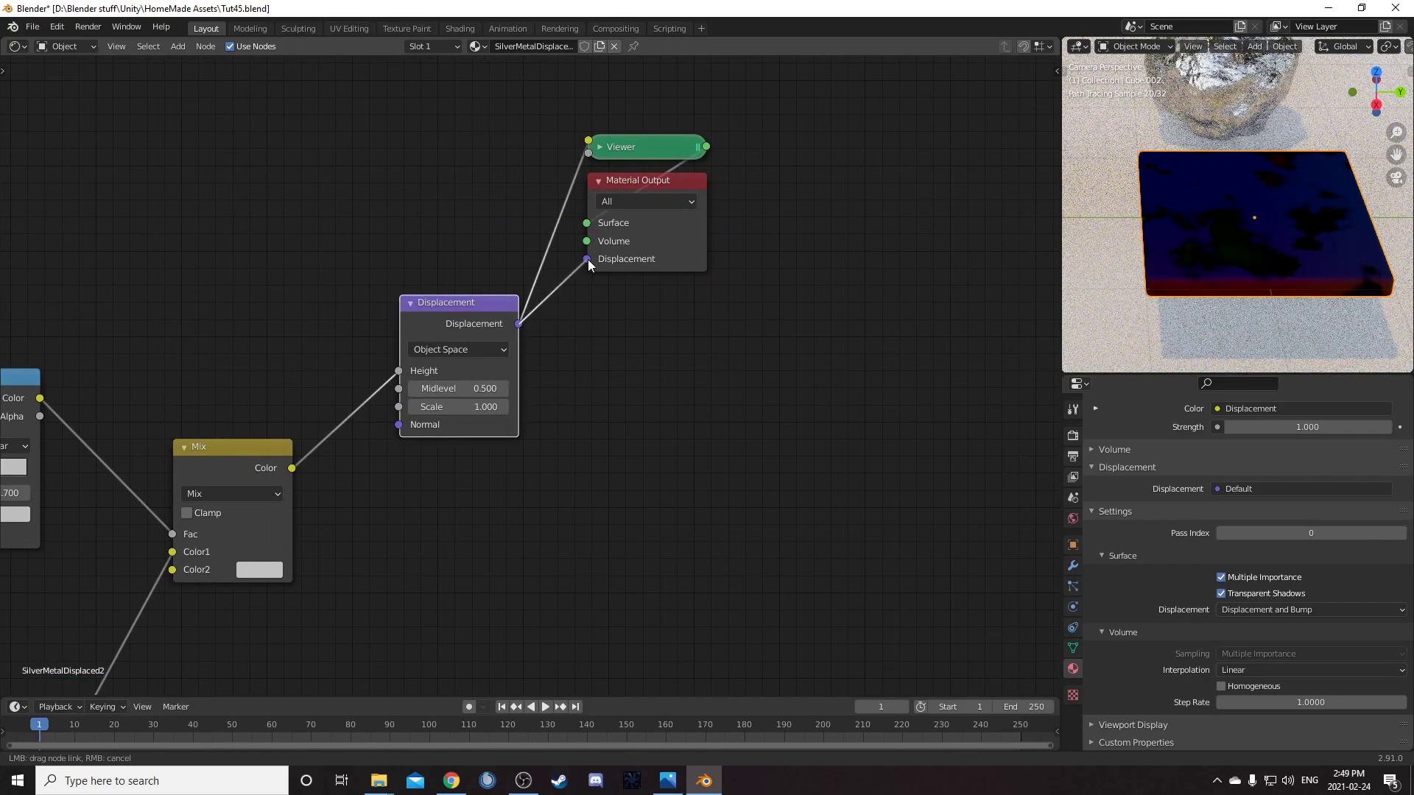
pyautogui.moveTo(587, 259); pyautogui.dragTo(588, 259)
# Connect the Principled BSDF back to the Material Output's Surface so the full displaced material renders
pyautogui.moveTo(1265, 251); pyautogui.dragTo(1073, 260, button='middle')
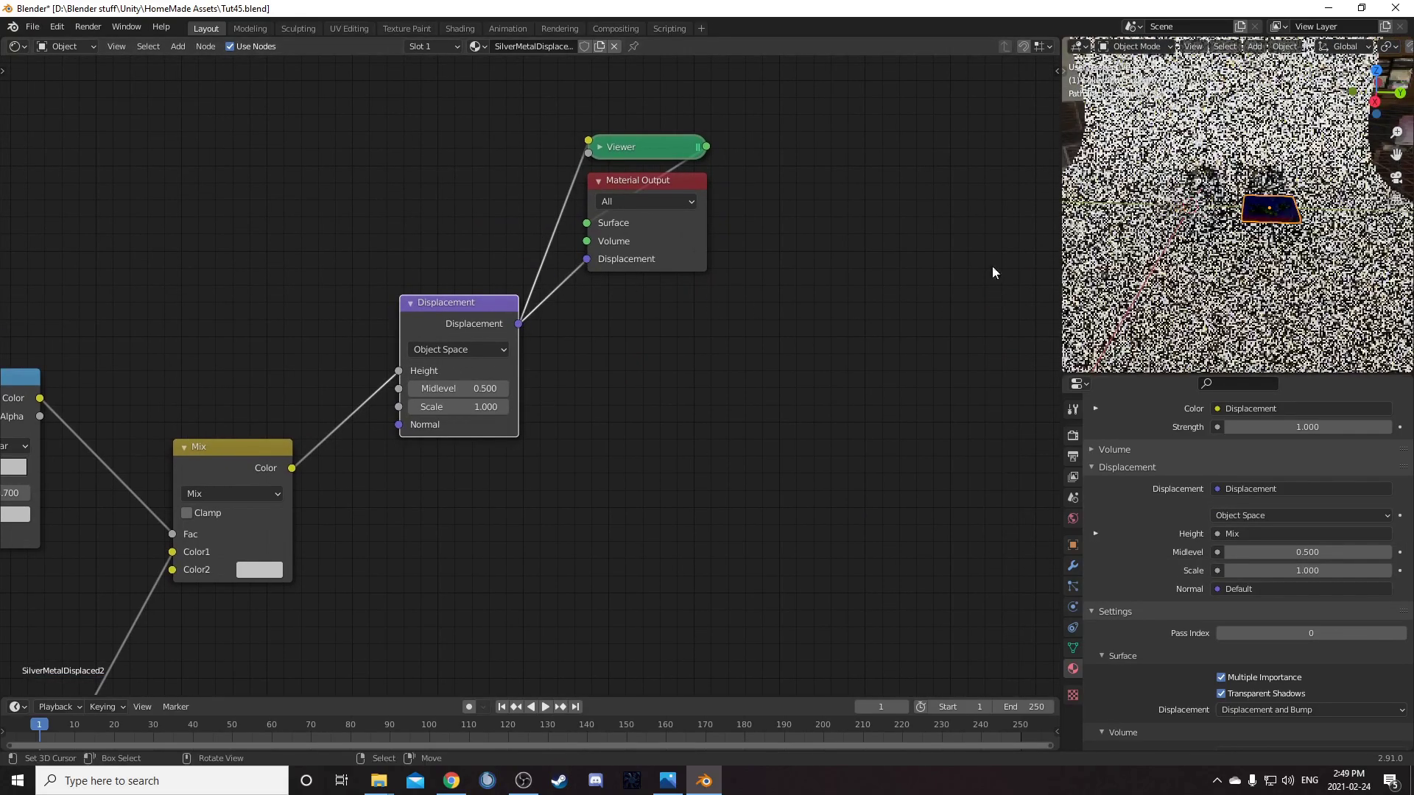
pyautogui.scroll(-7, 452, 233)
pyautogui.moveTo(185, 287); pyautogui.dragTo(465, 315, button='middle')
pyautogui.keyDown('ctrl'); pyautogui.keyDown('shift'); pyautogui.click(442, 321); pyautogui.keyUp('shift'); pyautogui.keyUp('ctrl')
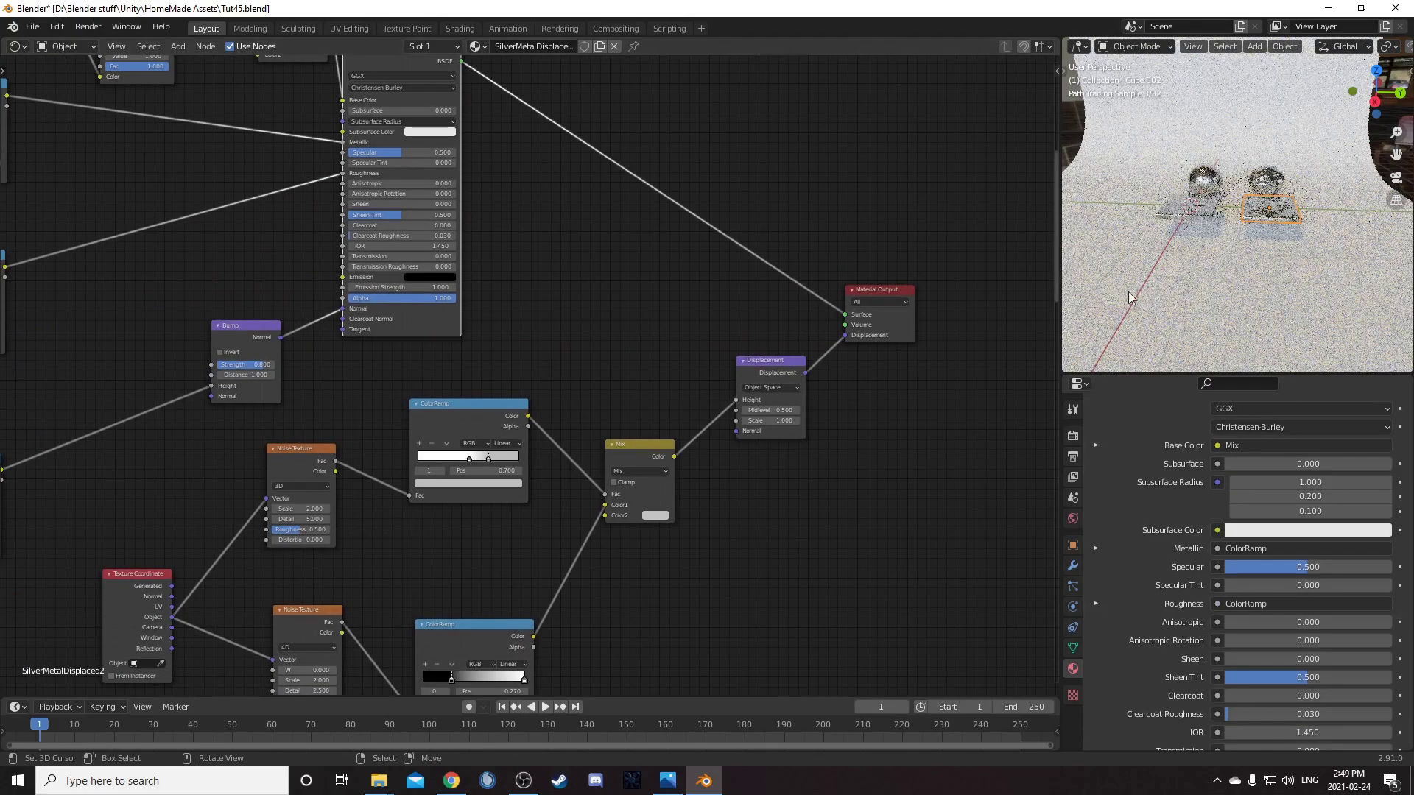
# Frame the metal slab to check its edges and apply its Bevel modifier
pyautogui.press('KP_Decimal')
pyautogui.moveTo(1284, 285); pyautogui.dragTo(1261, 229, button='middle')
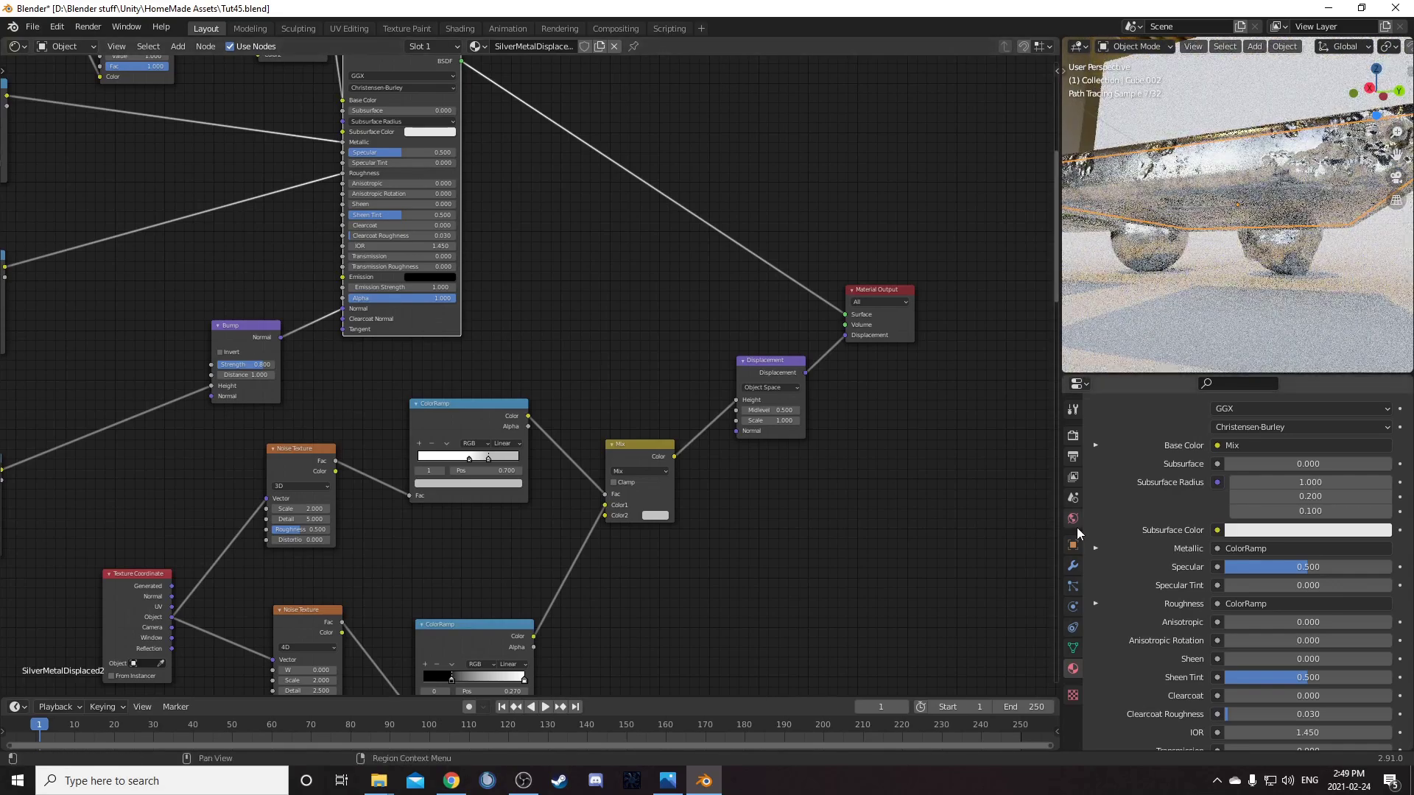
pyautogui.click(1073, 566)
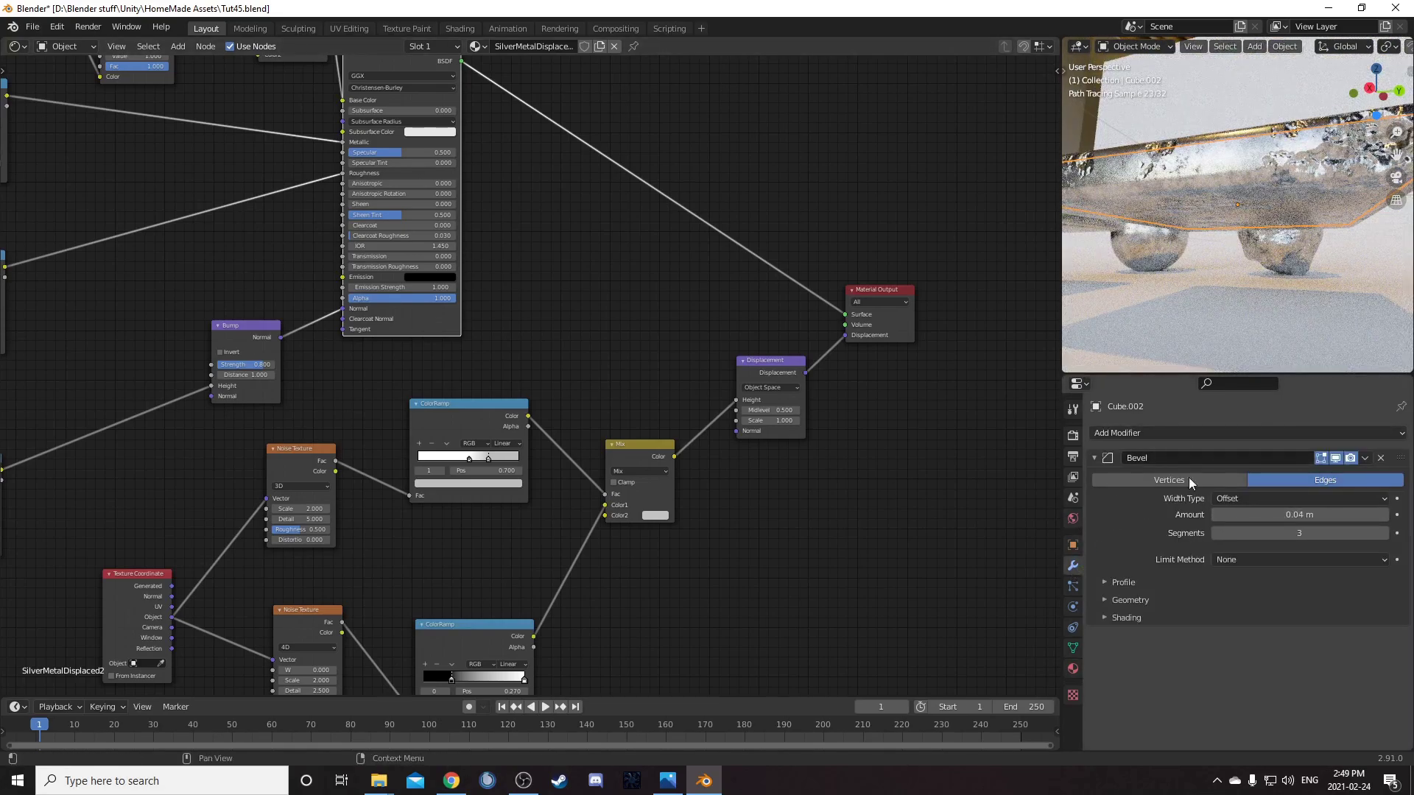
pyautogui.scroll(-3, 1221, 221)
pyautogui.moveTo(1221, 221); pyautogui.dragTo(1216, 280, button='middle')
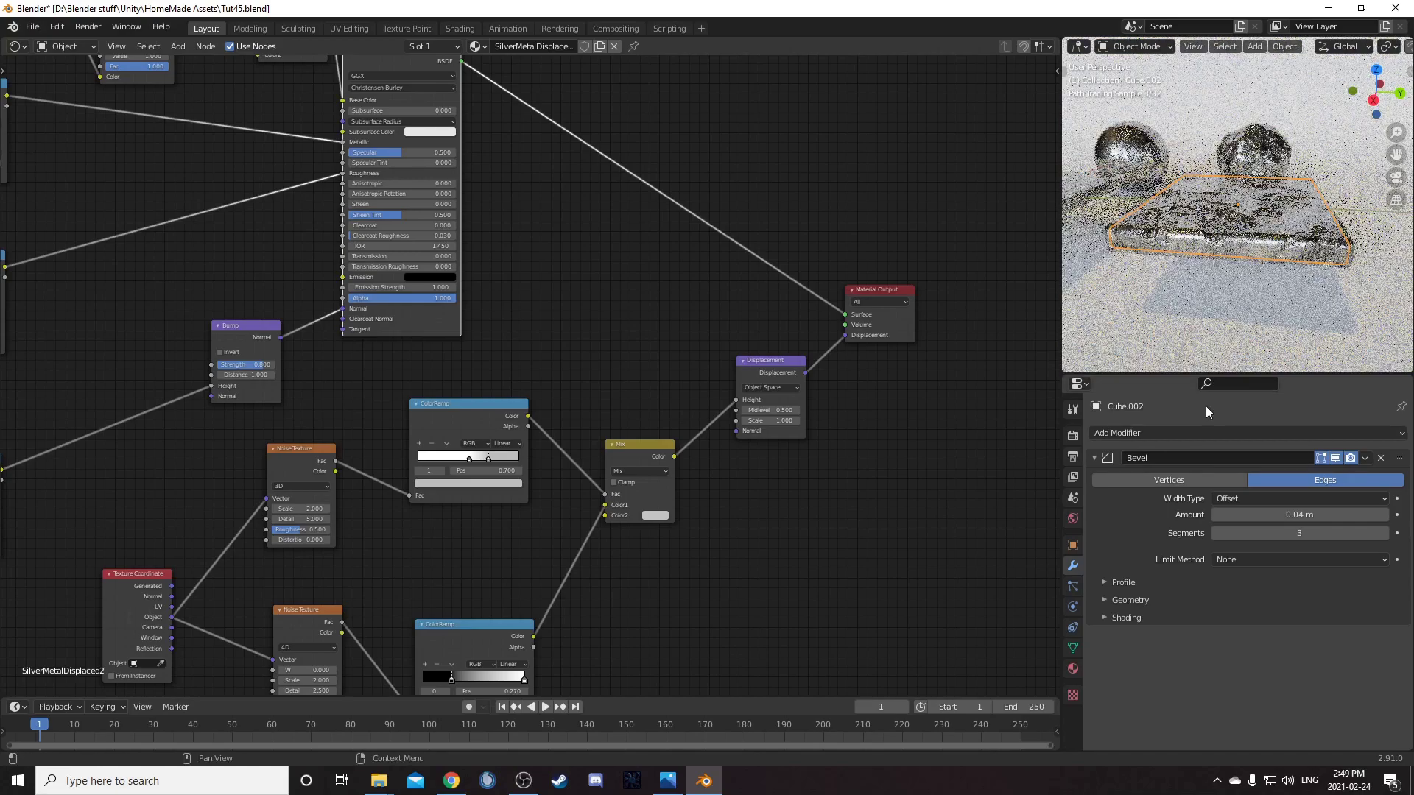
pyautogui.hotkey('ctrl', 'a')
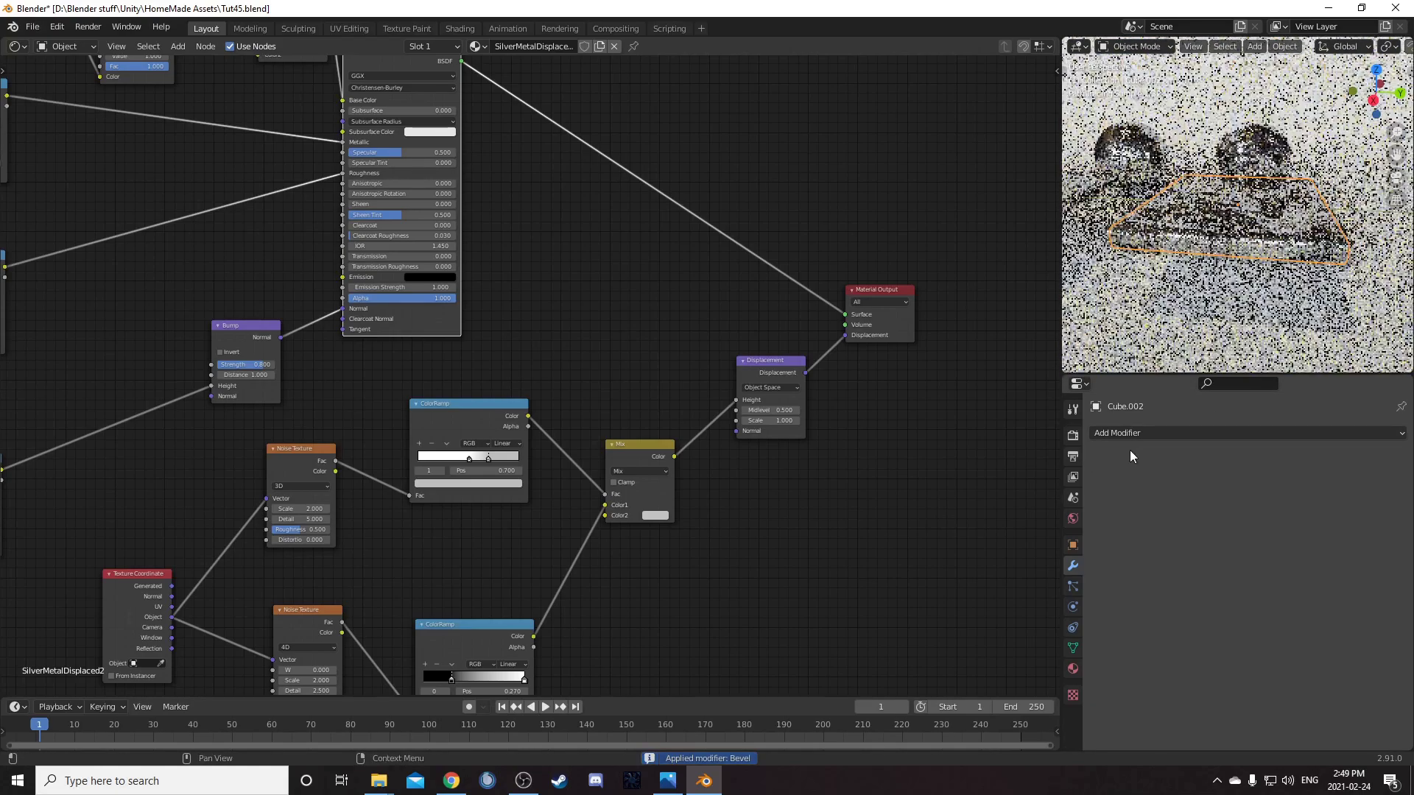
# Add a Subdivision Surface modifier to the slab and set its viewport levels to 4
pyautogui.click(1126, 434)
pyautogui.click(1125, 687)
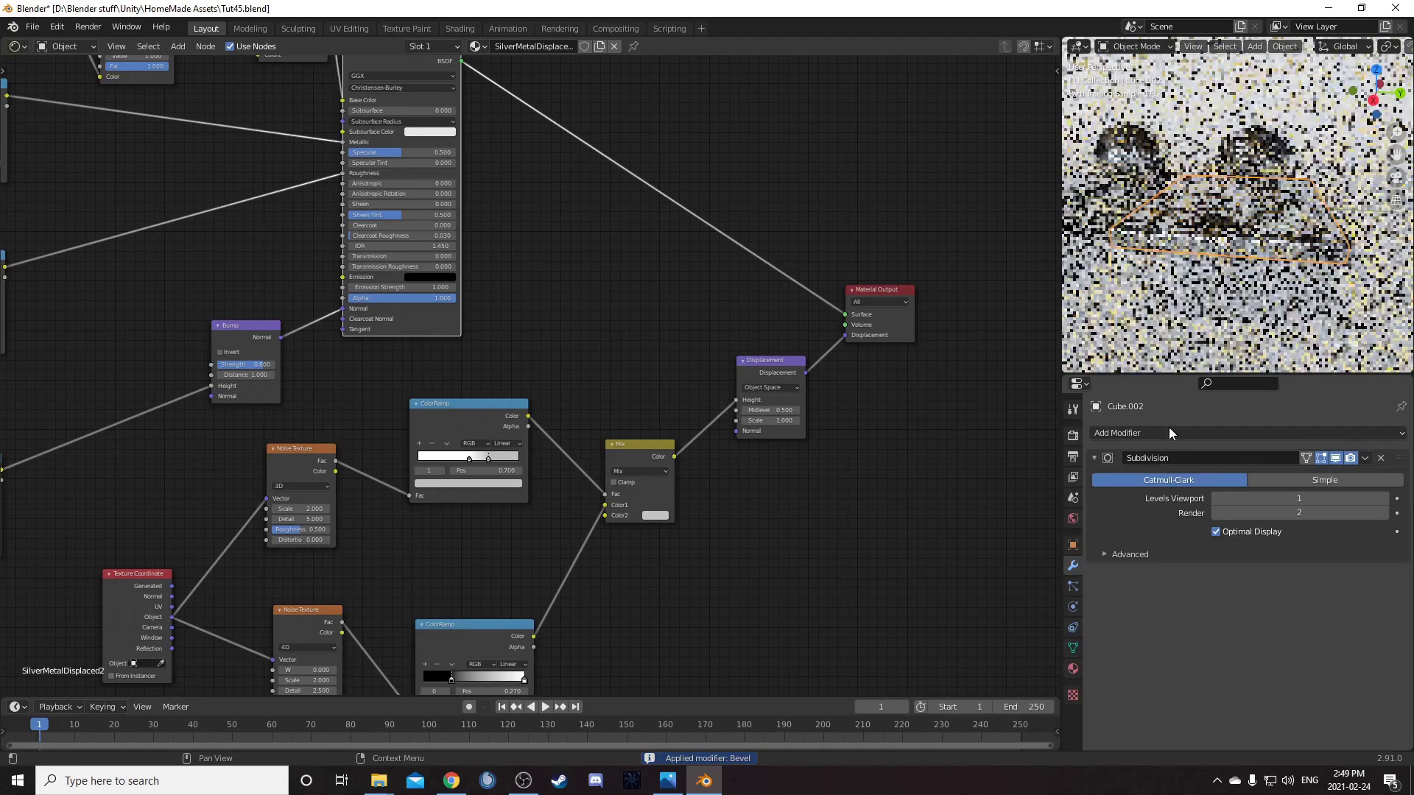
pyautogui.moveTo(1226, 262); pyautogui.dragTo(1202, 116, button='middle')
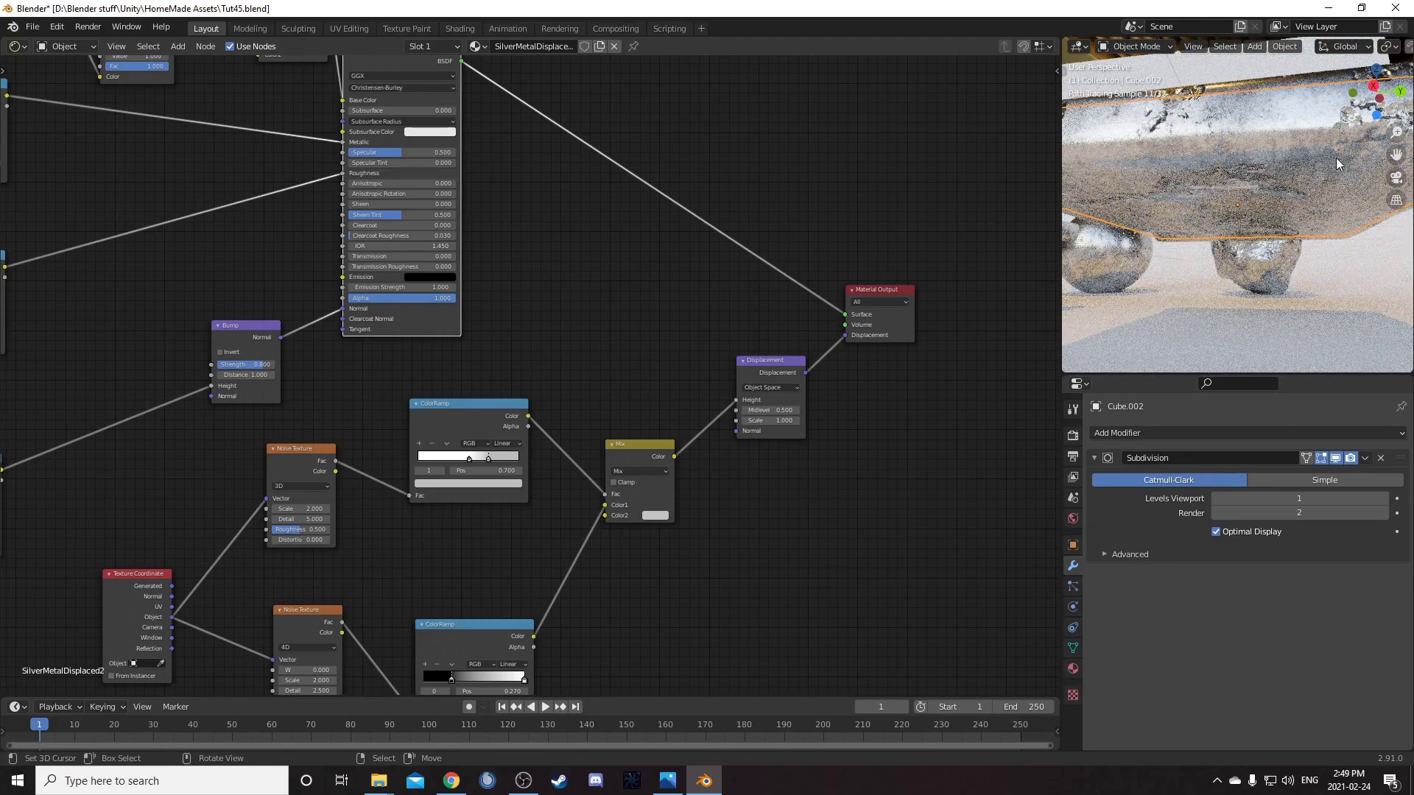
pyautogui.moveTo(1336, 157); pyautogui.dragTo(1329, 166, button='middle')
pyautogui.scroll(-1, 1329, 167)
pyautogui.click(1383, 500)
pyautogui.click(1384, 499)
pyautogui.click(1385, 500)
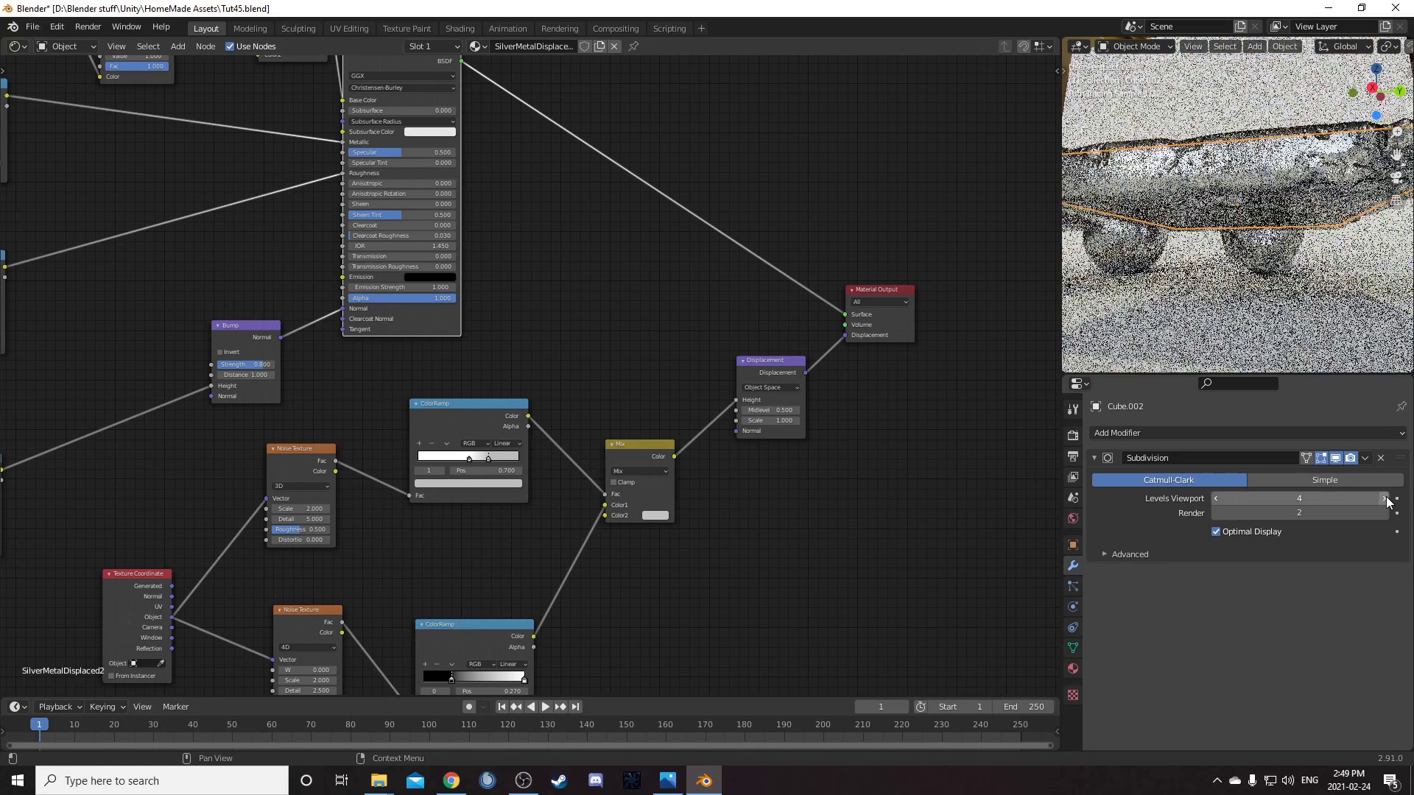
pyautogui.moveTo(1219, 136); pyautogui.dragTo(1237, 251, button='middle')
pyautogui.press('KP_0')
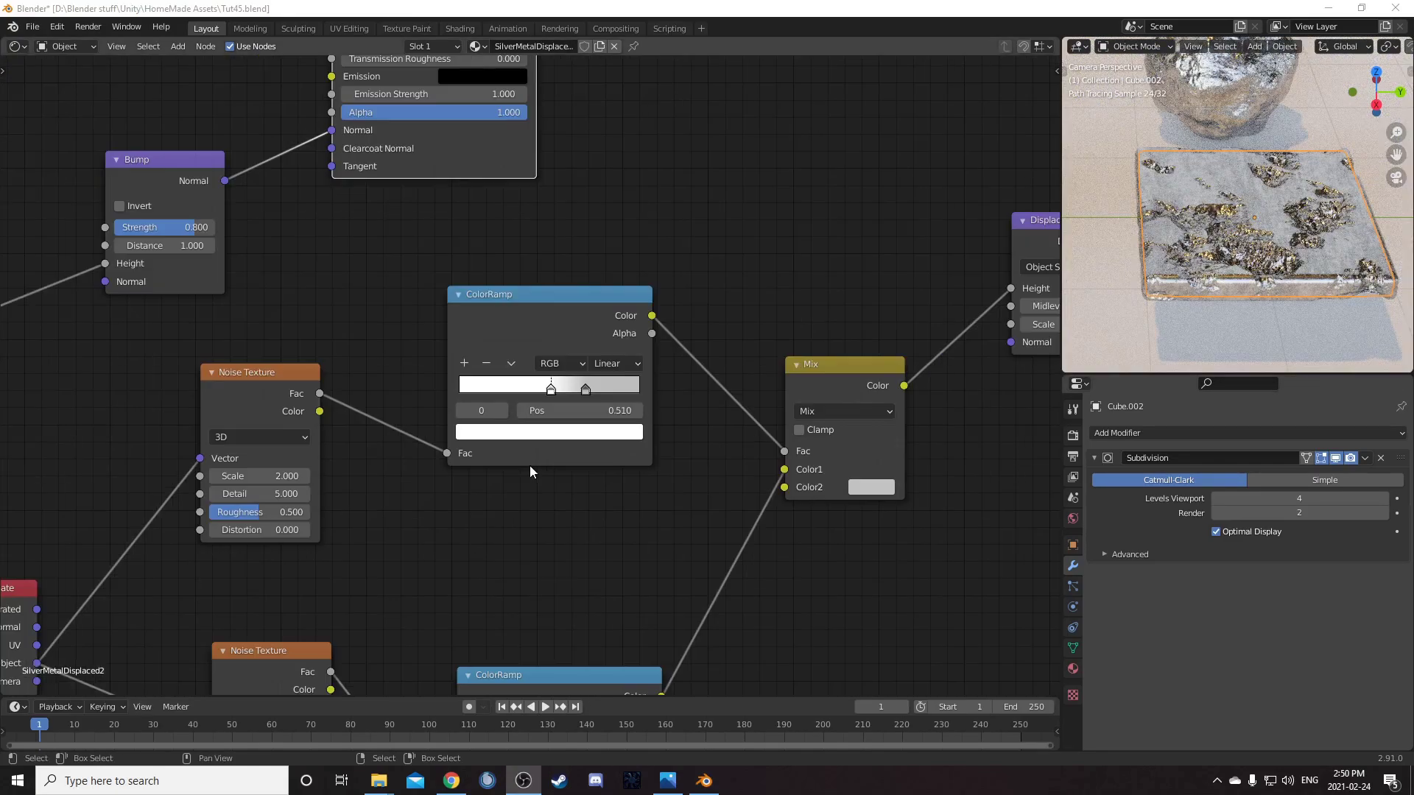
# Set the brightness value of the upper ColorRamp's white stop to 0.98
pyautogui.moveTo(536, 452); pyautogui.dragTo(497, 484, button='middle')
pyautogui.scroll(2, 496, 484)
pyautogui.scroll(1, 497, 484)
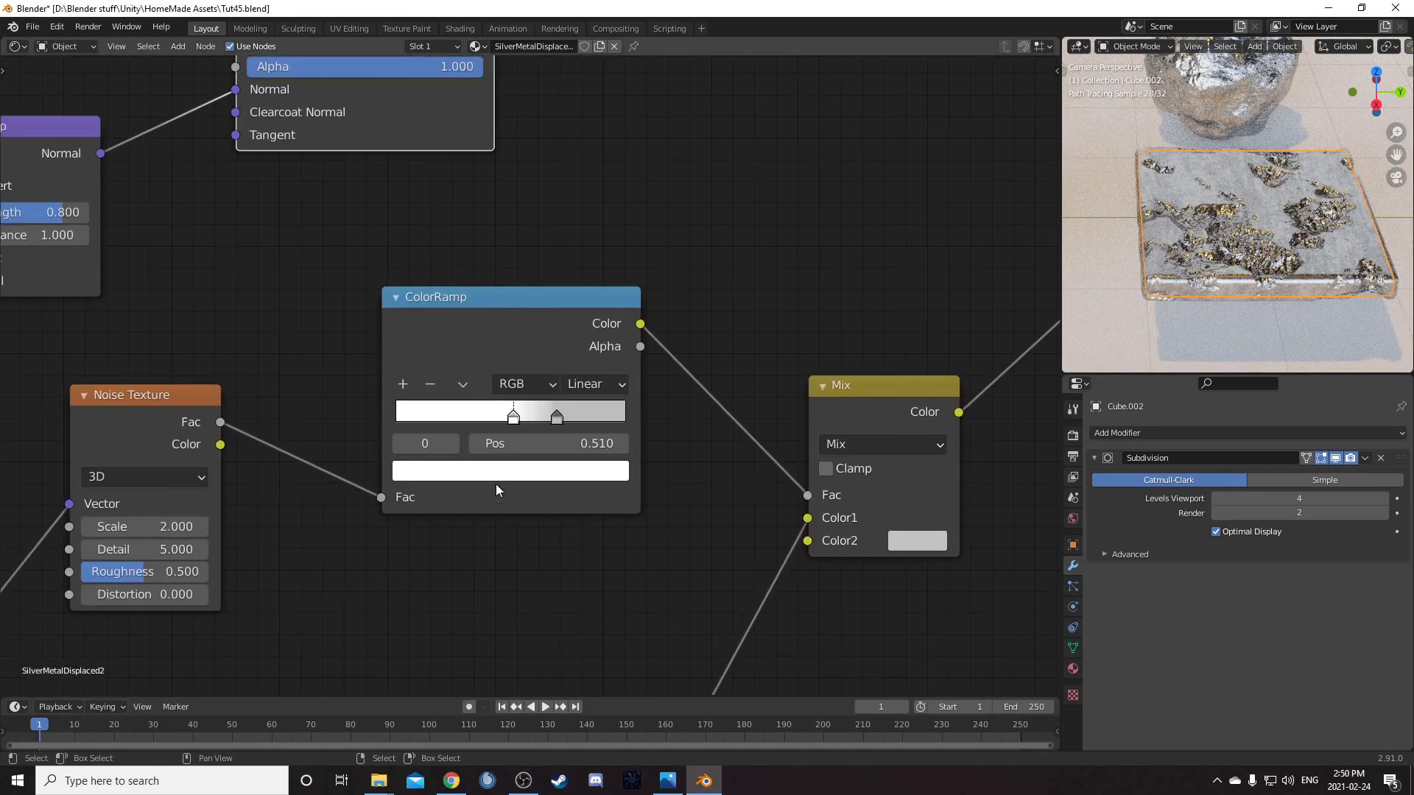
pyautogui.scroll(3, 1257, 195)
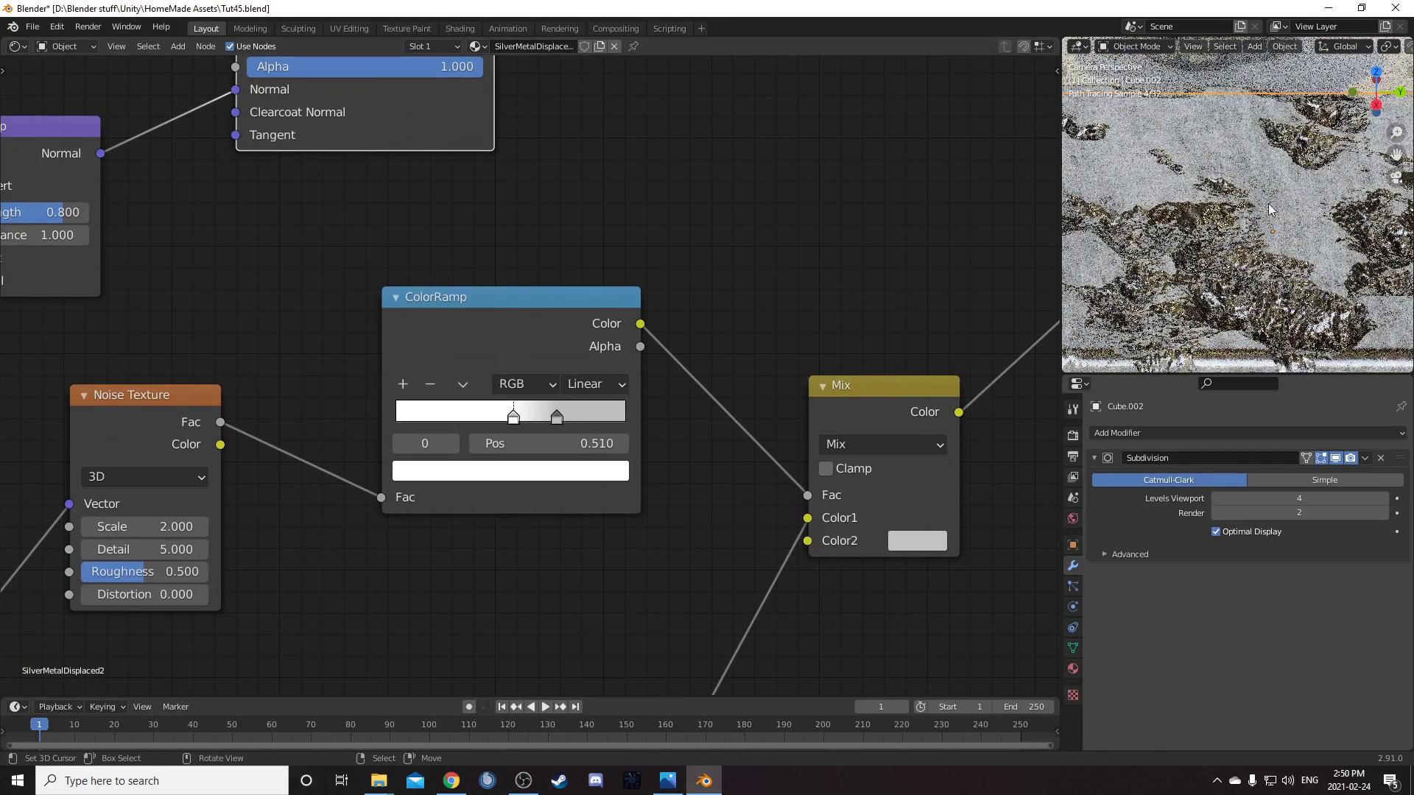
pyautogui.click(513, 422)
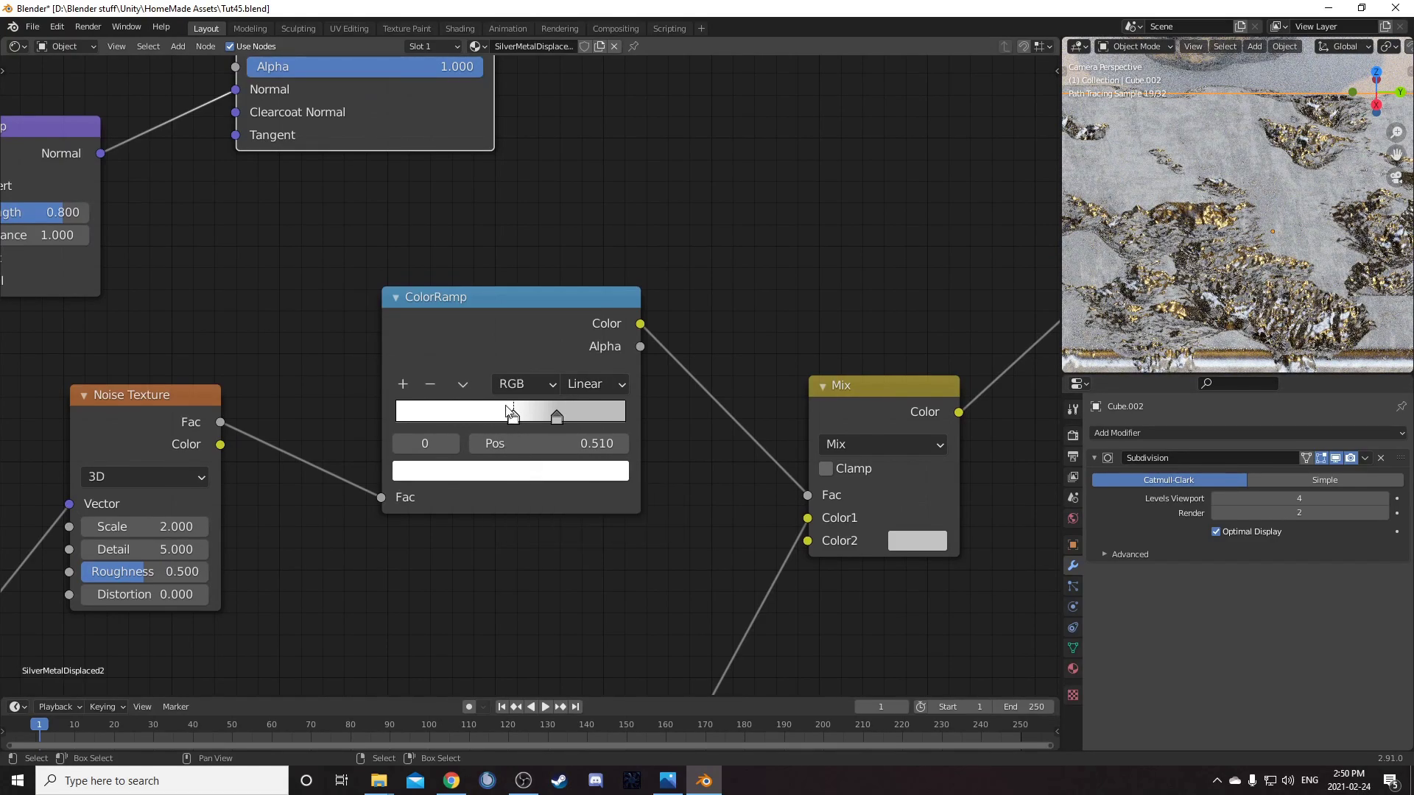
pyautogui.scroll(-2, 536, 502)
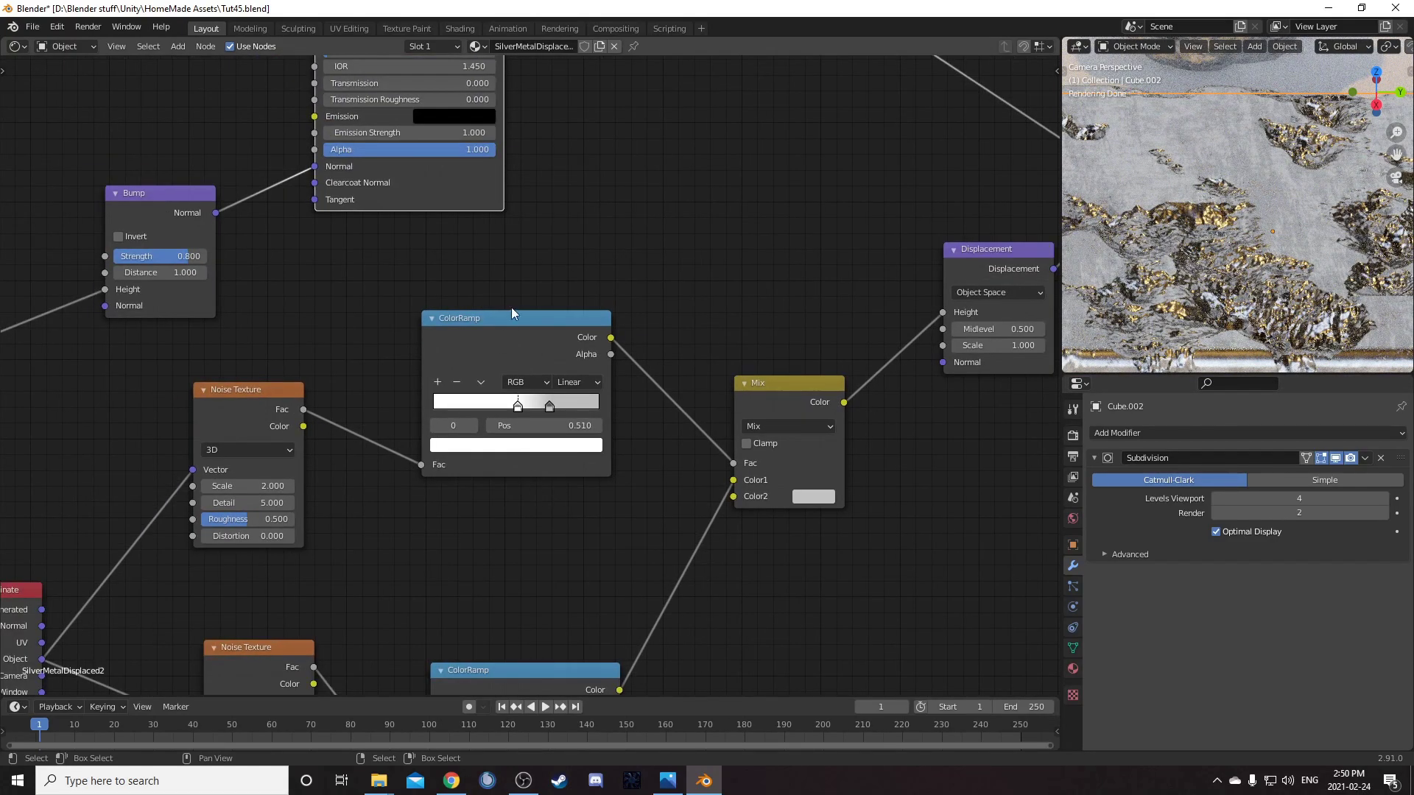
pyautogui.click(530, 450)
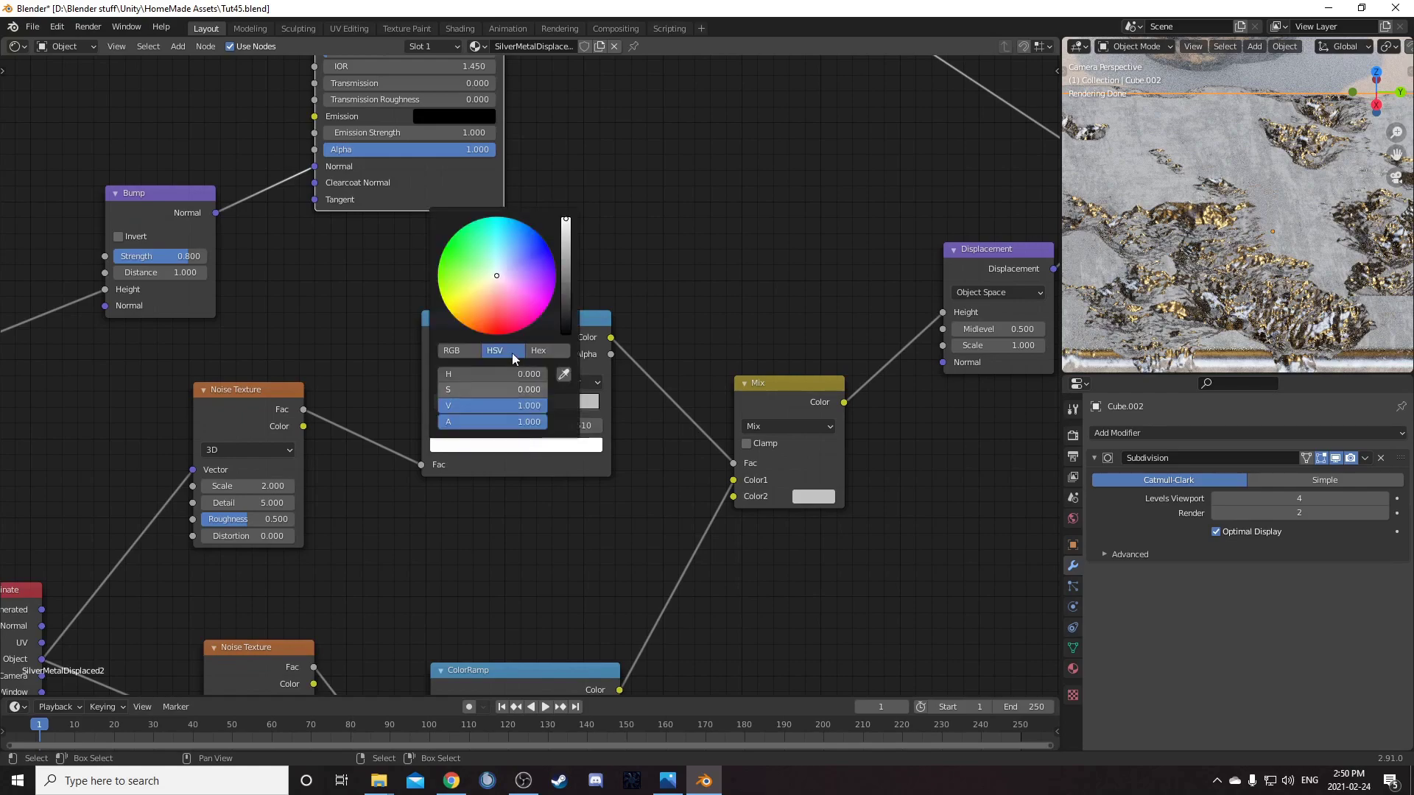
pyautogui.click(504, 406)
pyautogui.write('.98')
pyautogui.press('Return')
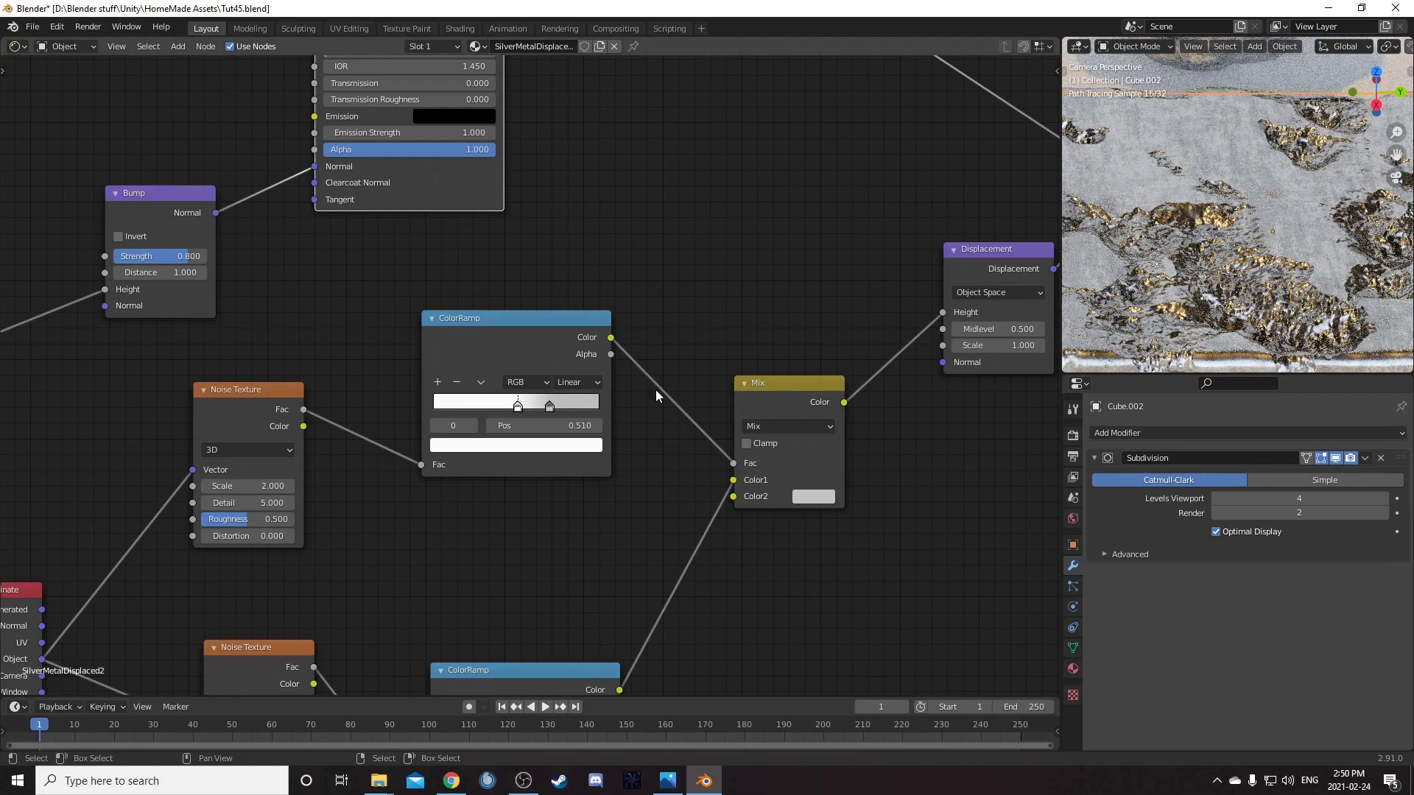
# Set the brightness value of the upper ColorRamp's white stop to 1.000
pyautogui.click(567, 446)
pyautogui.click(516, 284)
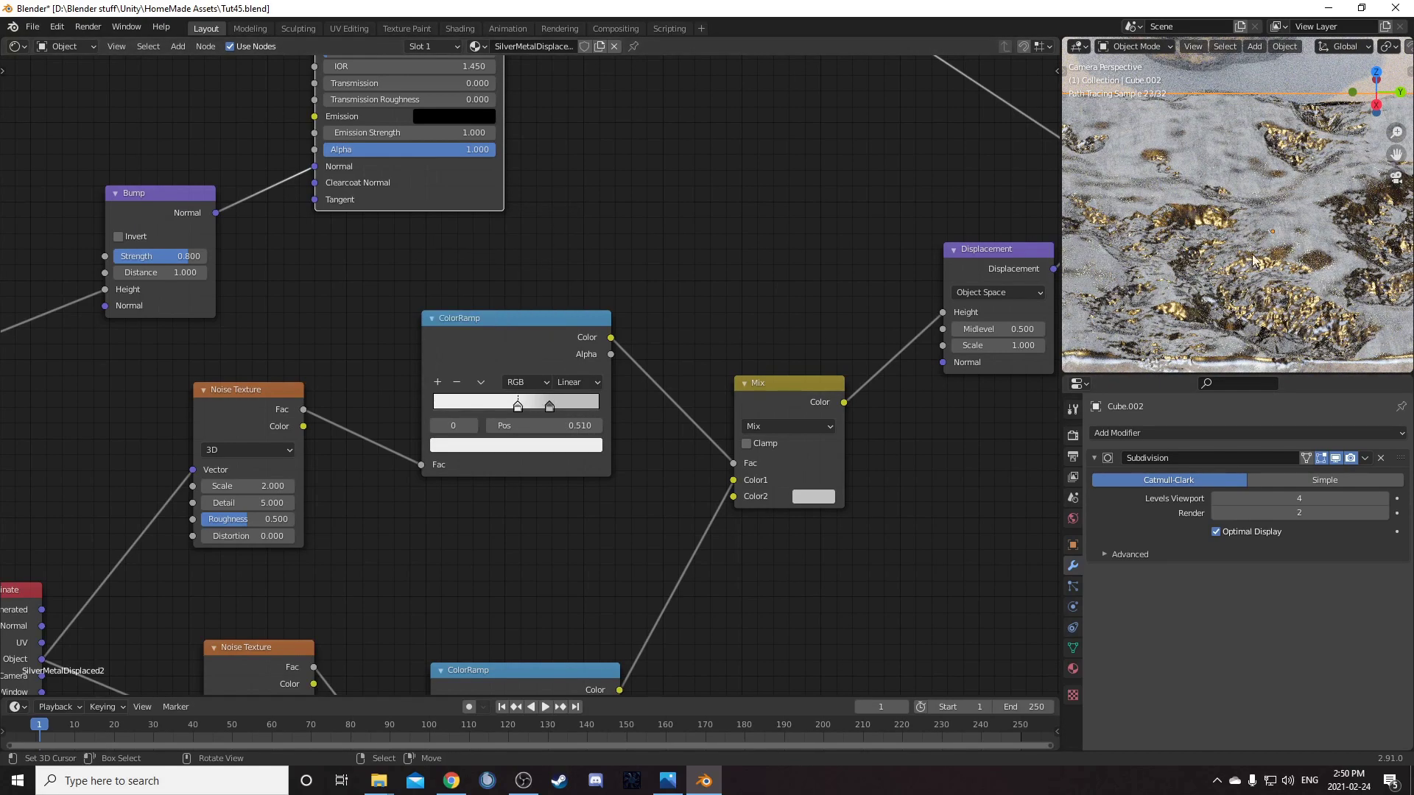
pyautogui.click(539, 445)
pyautogui.click(505, 275)
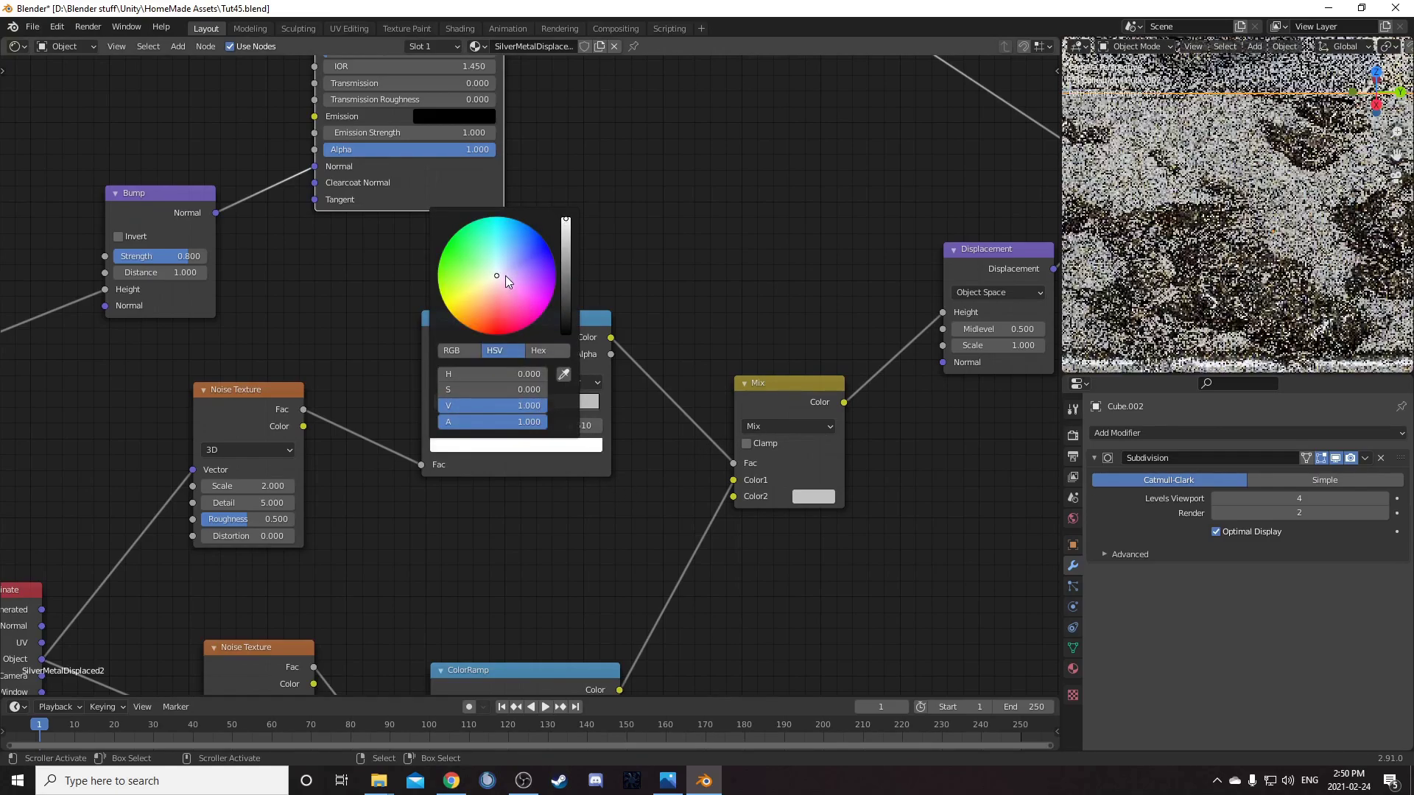
# Set the Detail of the lower 4D Noise Texture to 3.000
pyautogui.scroll(-2, 533, 531)
pyautogui.scroll(-2, 533, 530)
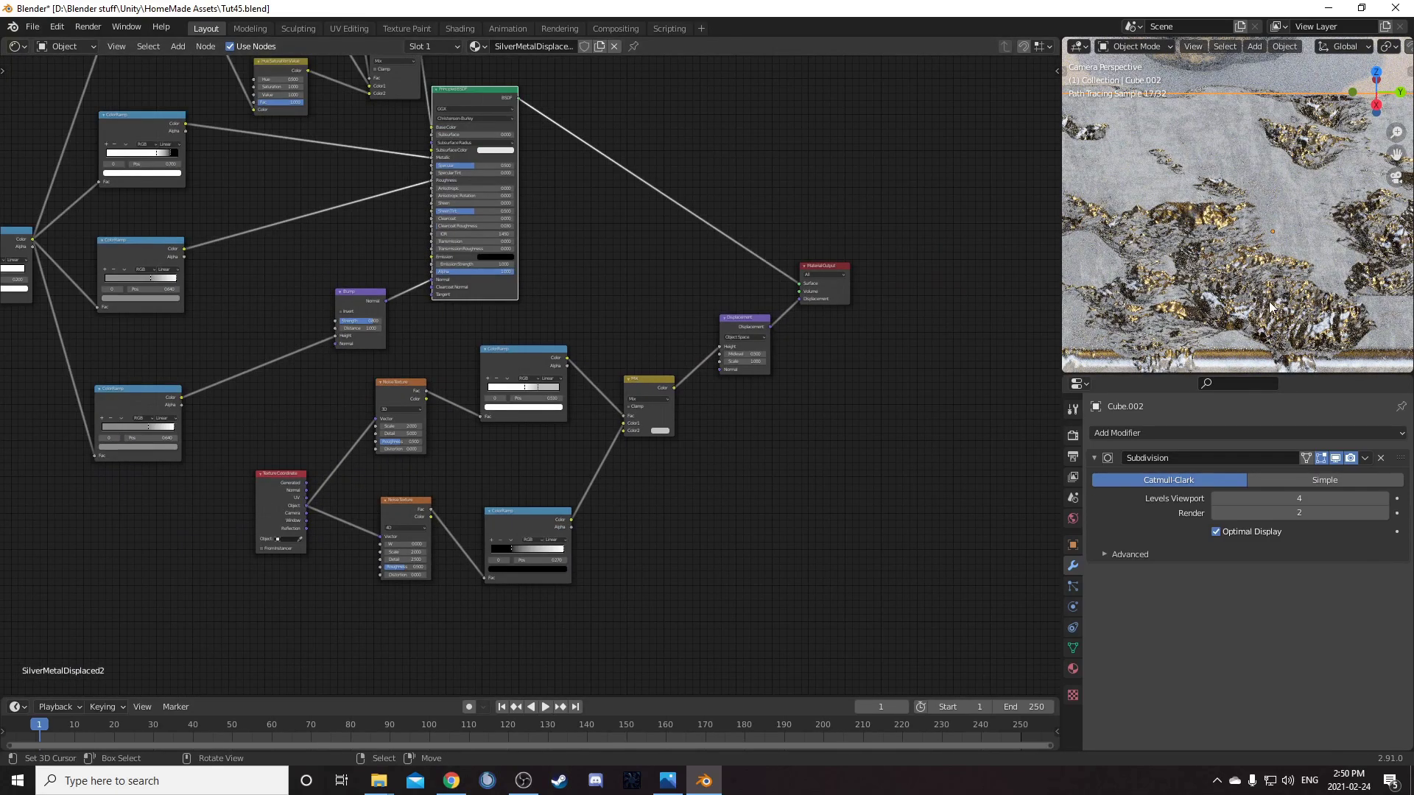
pyautogui.scroll(6, 420, 568)
pyautogui.moveTo(409, 577); pyautogui.dragTo(574, 350, button='middle')
pyautogui.scroll(4, 552, 383)
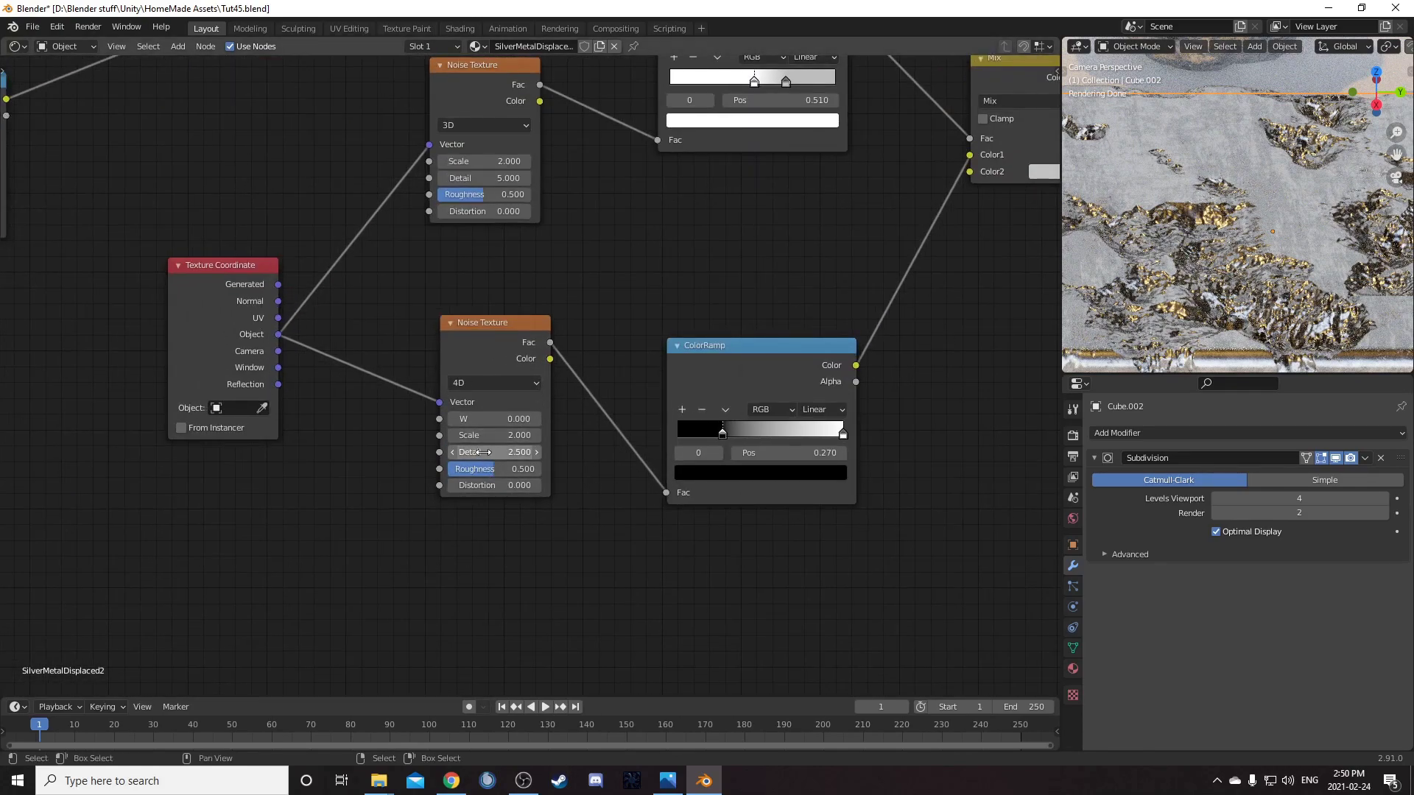
pyautogui.press('Return')
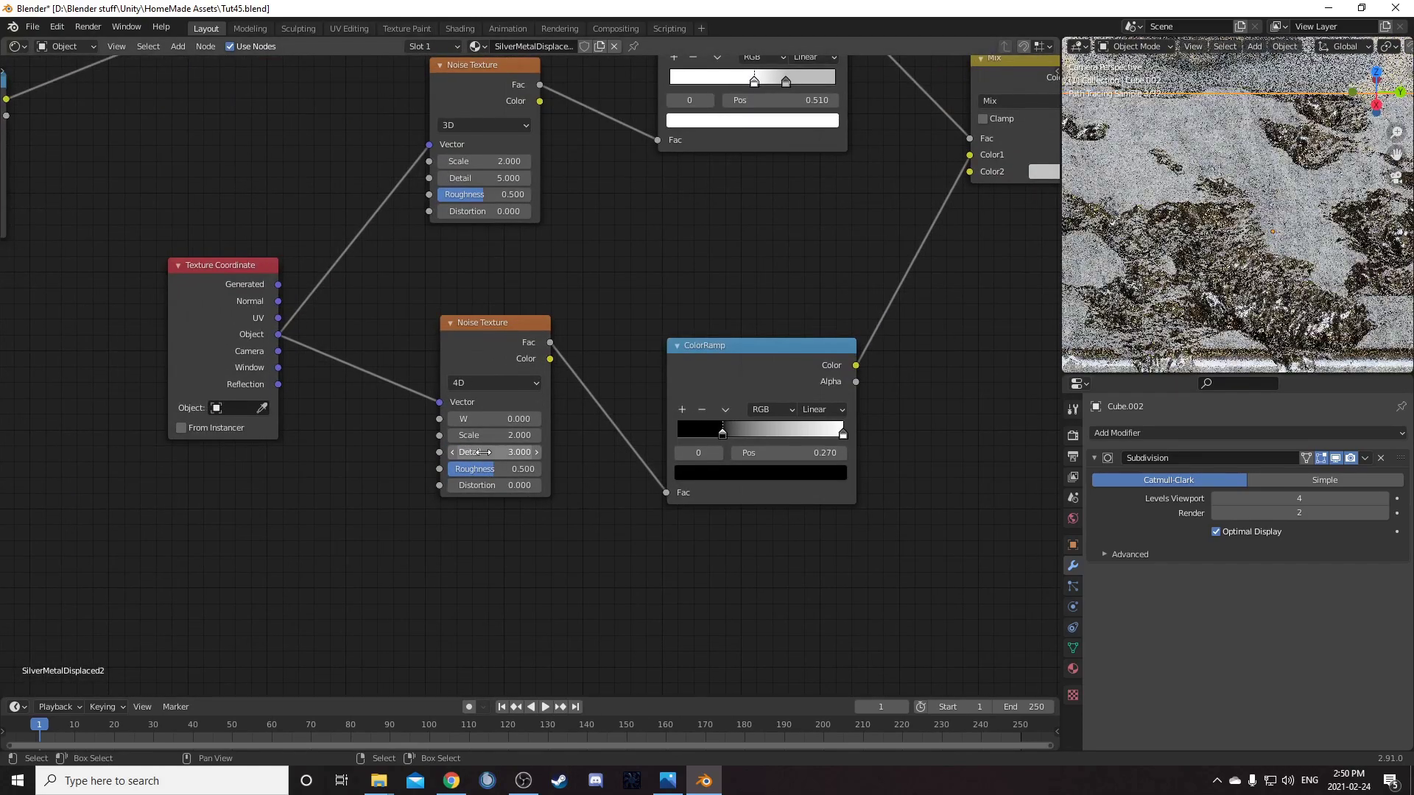
# Try Detail 4.000 and Scale 6.000 on the lower Noise Texture, and undo both changes
pyautogui.write('2.0')
pyautogui.press('Return')
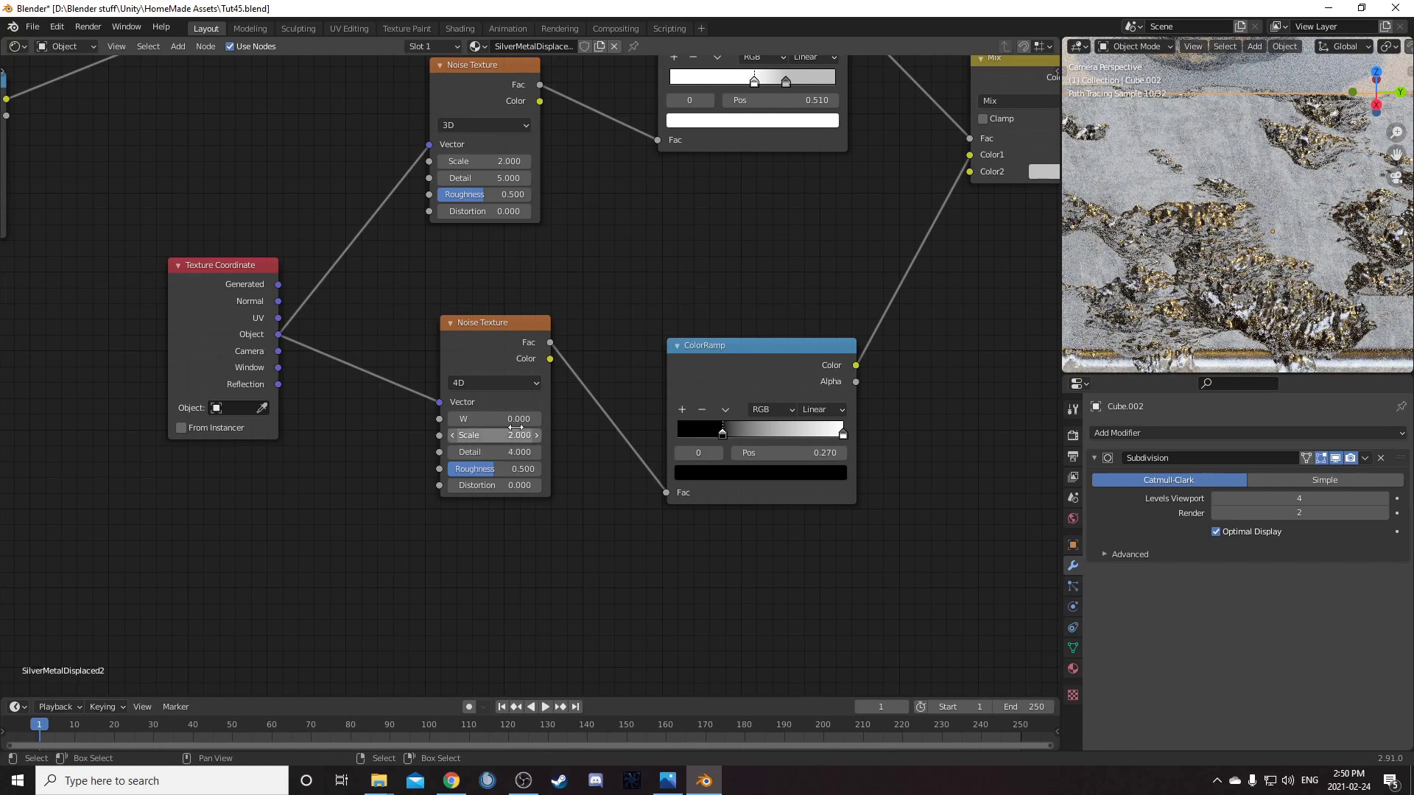
pyautogui.hotkey('ctrl', 'z')
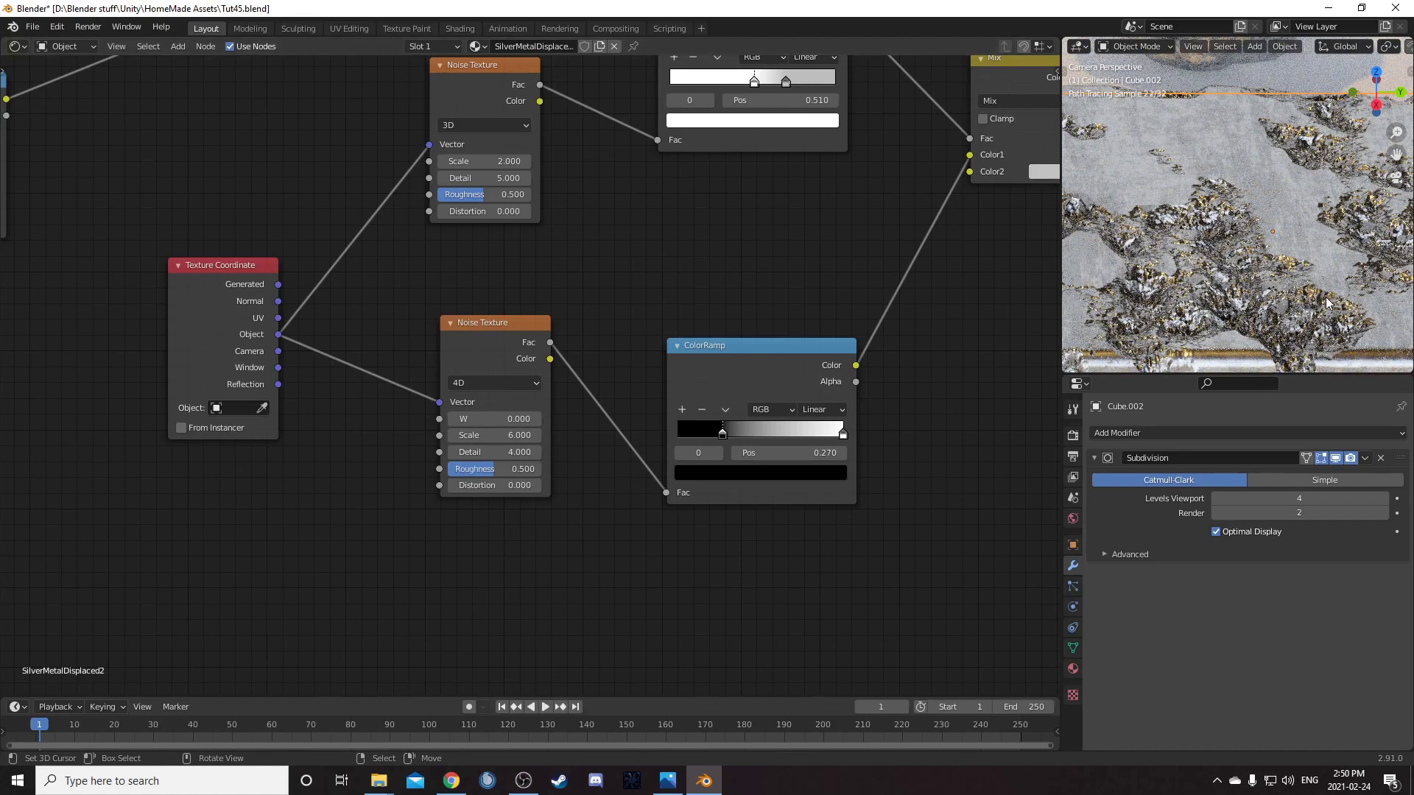
pyautogui.scroll(-2, 1254, 266)
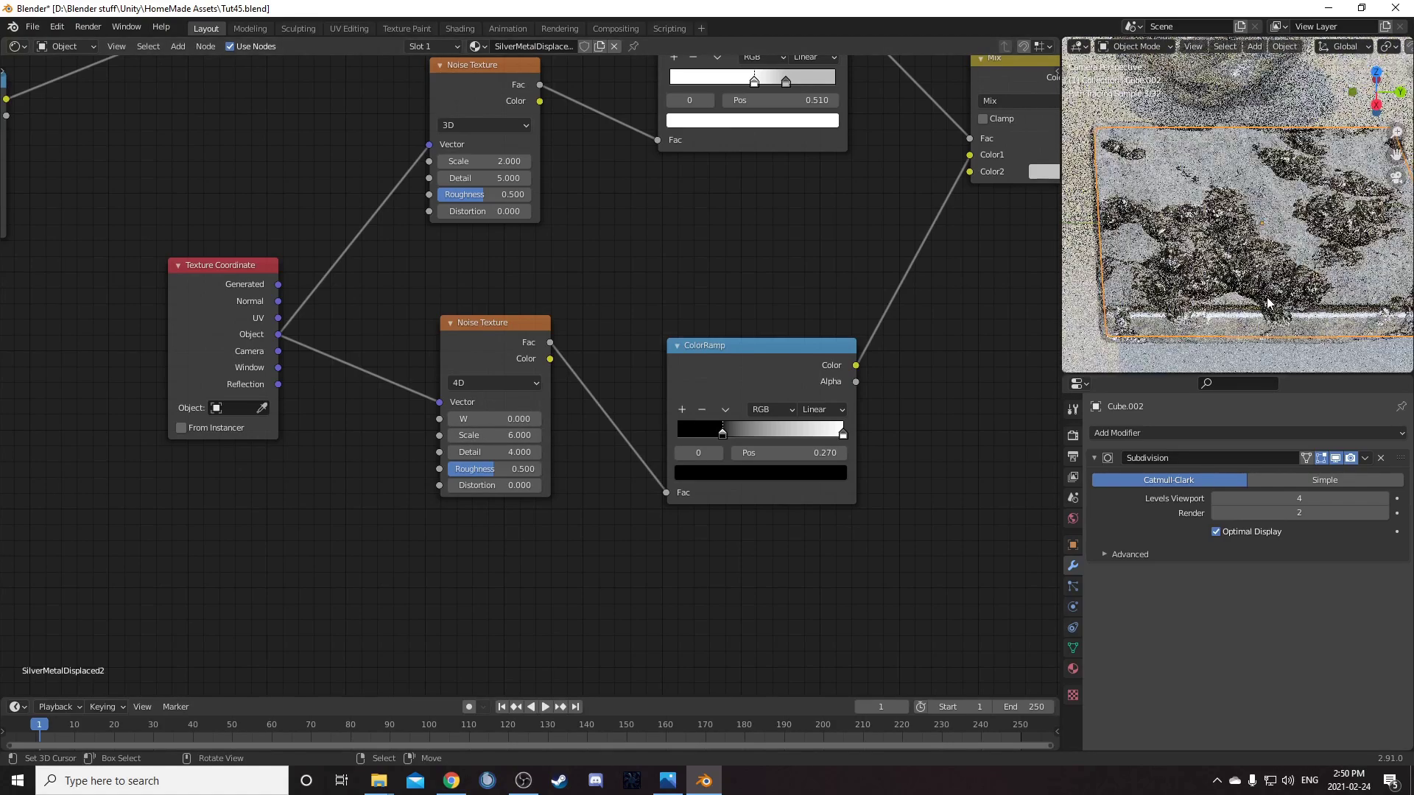
pyautogui.hotkey('ctrl', 'shift', 'z')
pyautogui.hotkey('ctrl', 'shift', 'z')
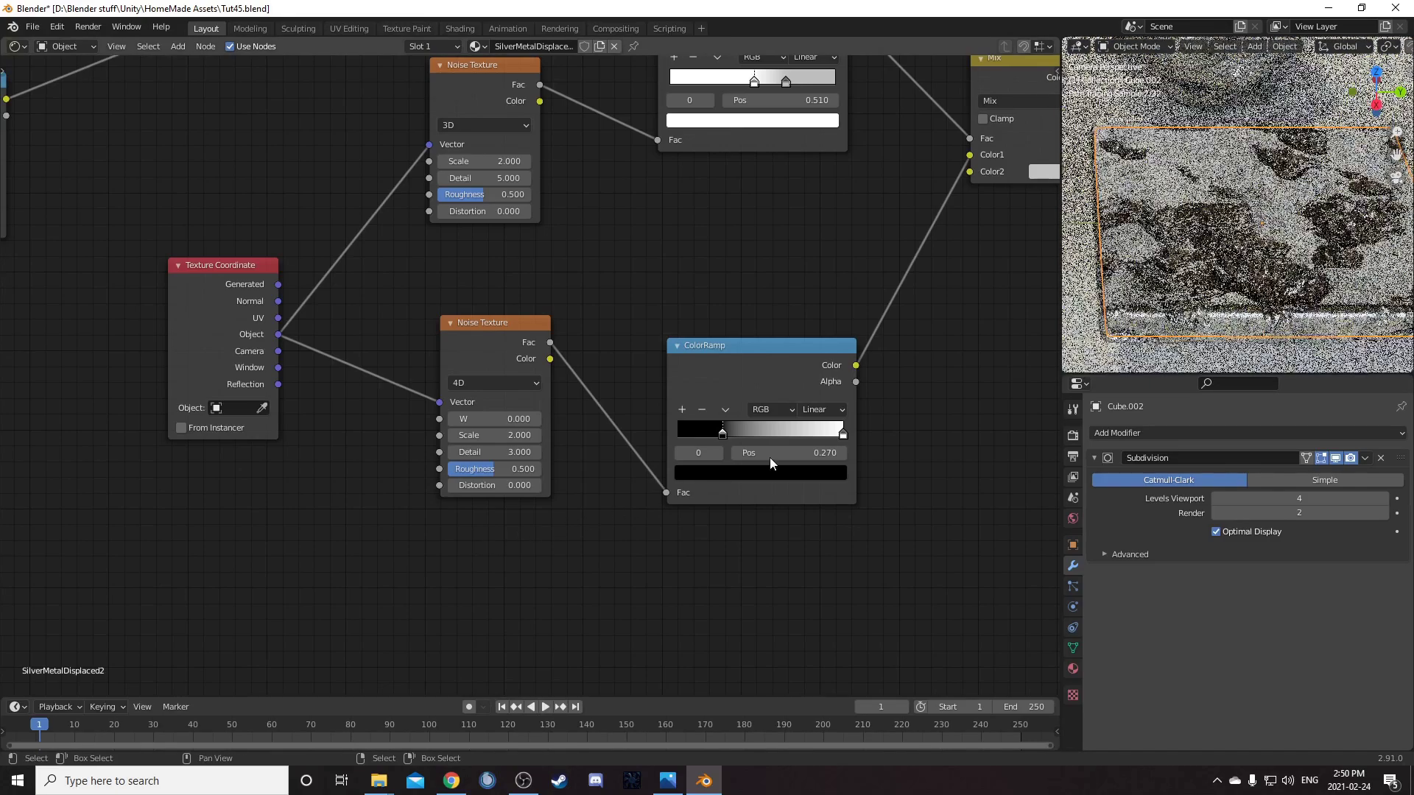
# Select the ColorRamp fed by the second Multiply node and nudge it slightly in the SilverMetalDisplaced2 node tree
pyautogui.scroll(-4, 594, 503)
pyautogui.moveTo(156, 311); pyautogui.dragTo(413, 467, button='middle')
pyautogui.scroll(4, 413, 466)
pyautogui.moveTo(346, 365); pyautogui.dragTo(451, 391, button='middle')
pyautogui.scroll(2, 452, 392)
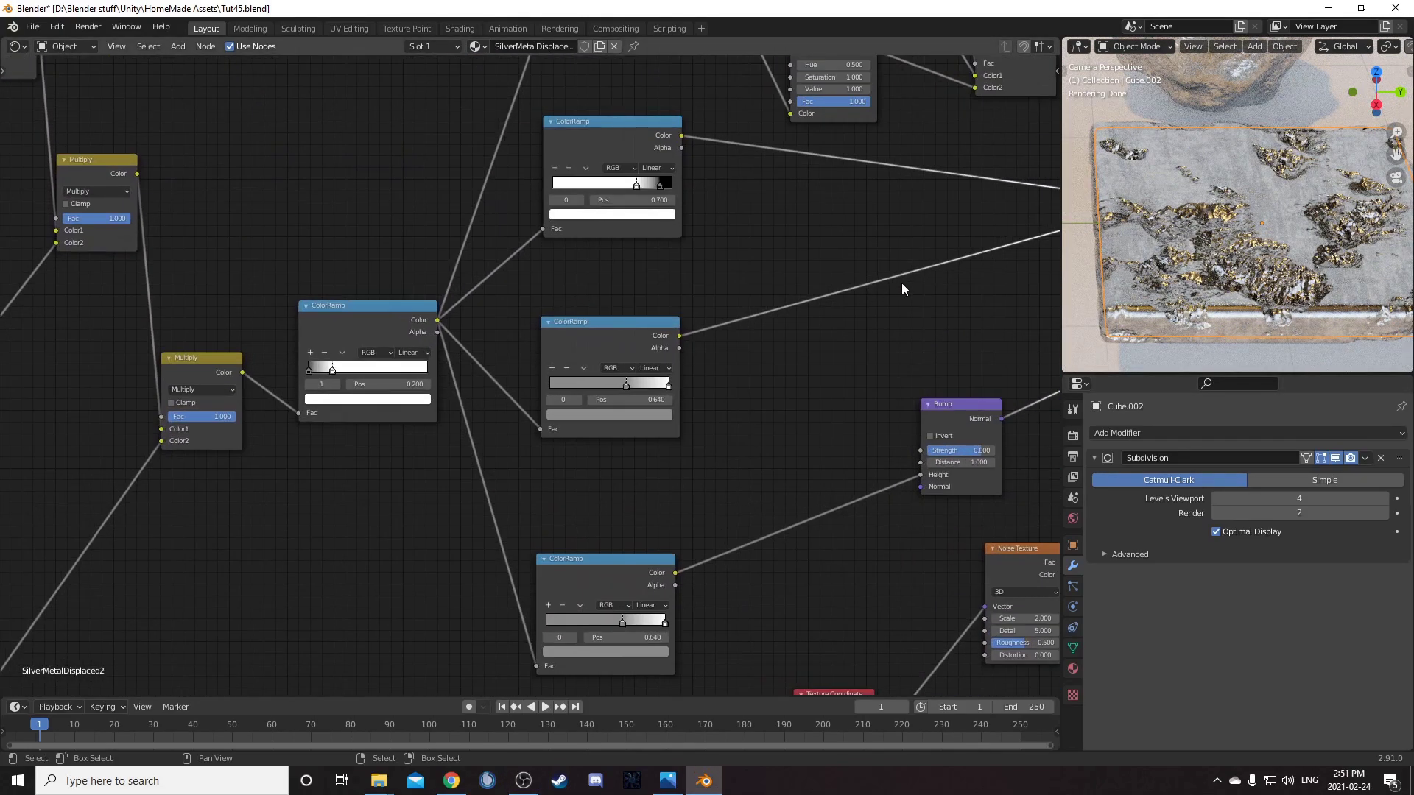
pyautogui.scroll(4, 413, 383)
pyautogui.moveTo(353, 414); pyautogui.dragTo(574, 395, button='middle')
pyautogui.moveTo(521, 289); pyautogui.dragTo(526, 280)
# Select the plain beveled slab with the SilverMetal material and frame its surface up close
pyautogui.scroll(-3, 1148, 266)
pyautogui.keyDown('shift'); pyautogui.moveTo(1180, 255); pyautogui.dragTo(1309, 259, button='middle'); pyautogui.keyUp('shift')
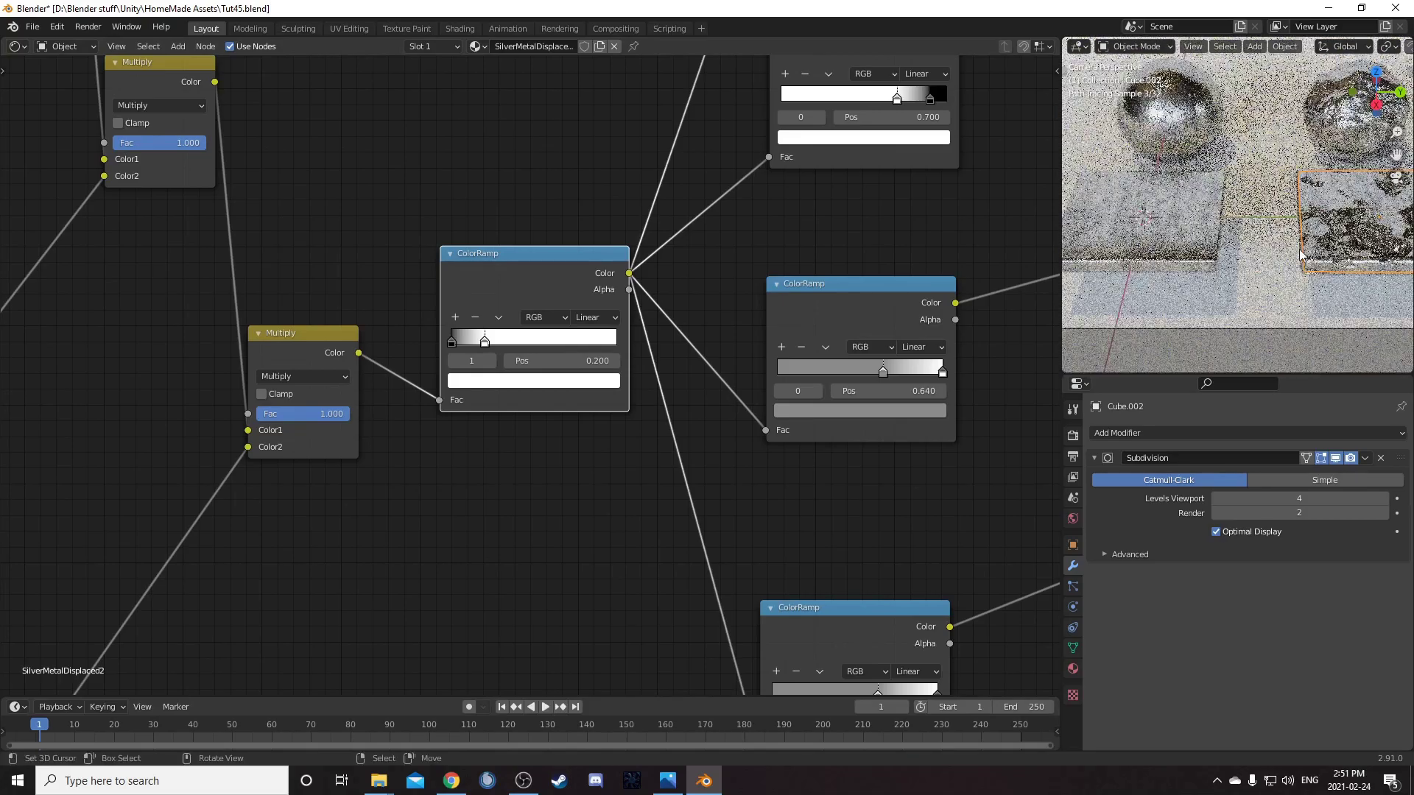
pyautogui.rightClick(1154, 234)
pyautogui.scroll(5, 1158, 238)
pyautogui.keyDown('shift'); pyautogui.moveTo(1179, 258); pyautogui.dragTo(1383, 270, button='middle'); pyautogui.keyUp('shift')
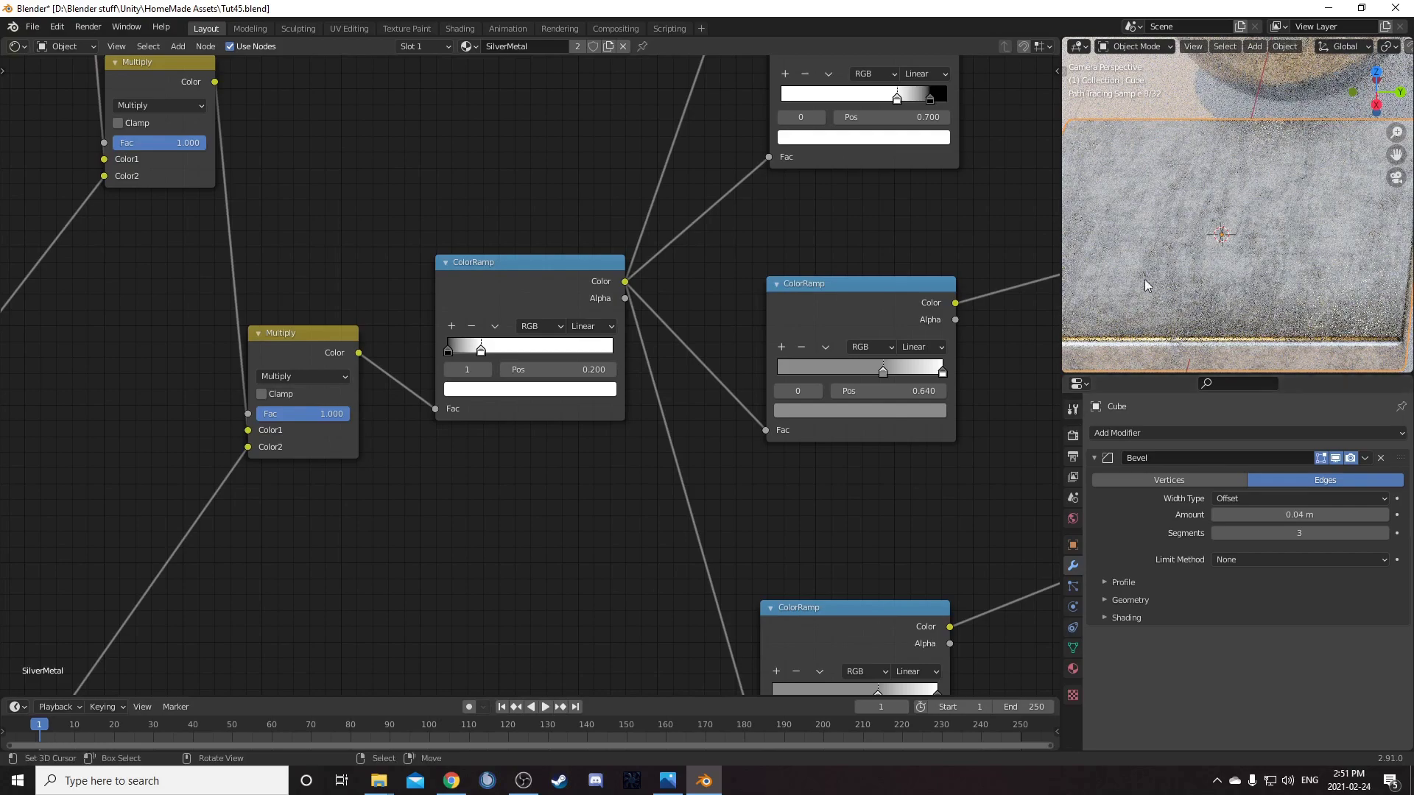
pyautogui.keyDown('shift'); pyautogui.moveTo(1212, 278); pyautogui.dragTo(1255, 272, button='middle'); pyautogui.keyUp('shift')
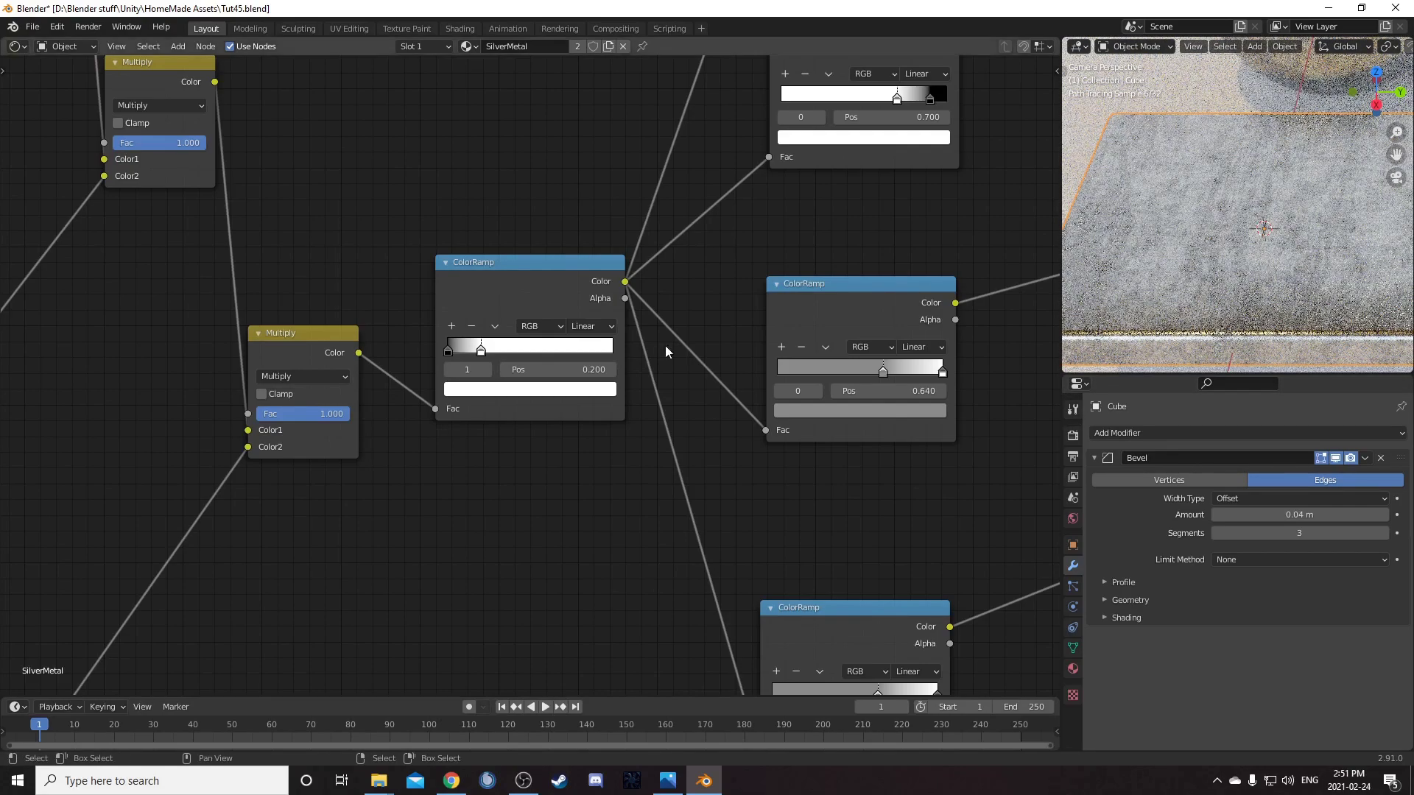
# Move the black stop of the ColorRamp after SilverMetal's Multiply nodes to about 0.38 and its white stop to 0.573
pyautogui.scroll(4, 523, 462)
pyautogui.scroll(1, 502, 466)
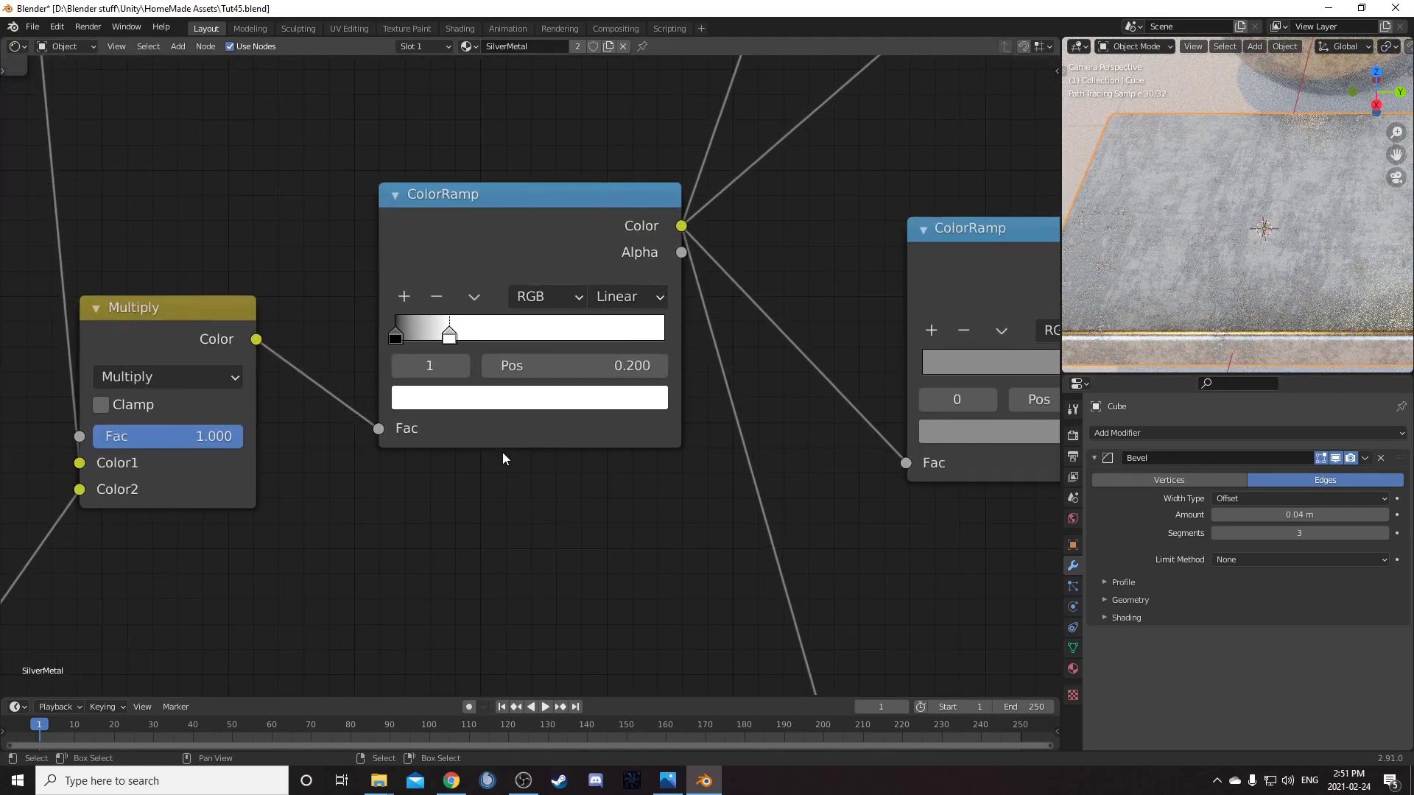
pyautogui.moveTo(452, 336); pyautogui.dragTo(617, 344)
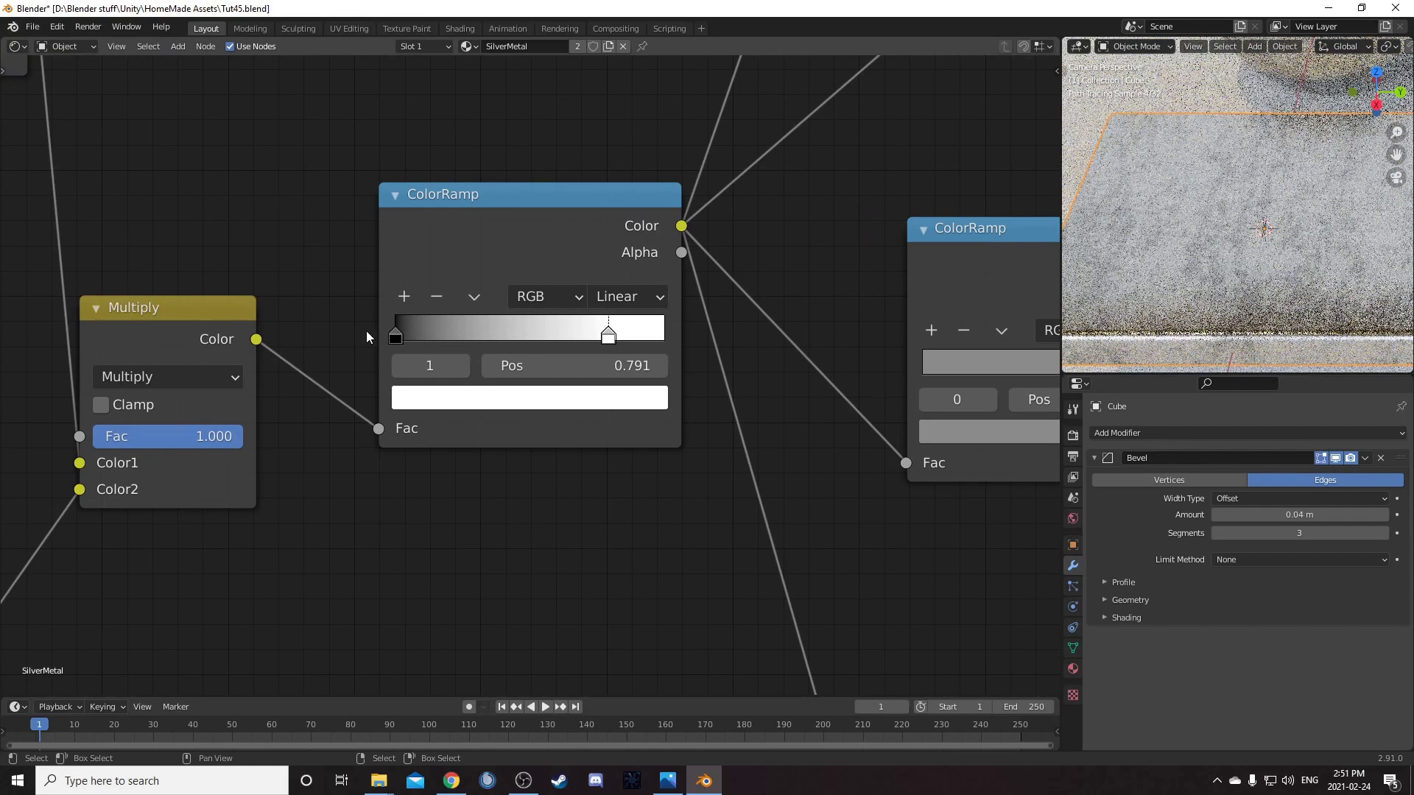
pyautogui.moveTo(397, 335); pyautogui.dragTo(550, 338)
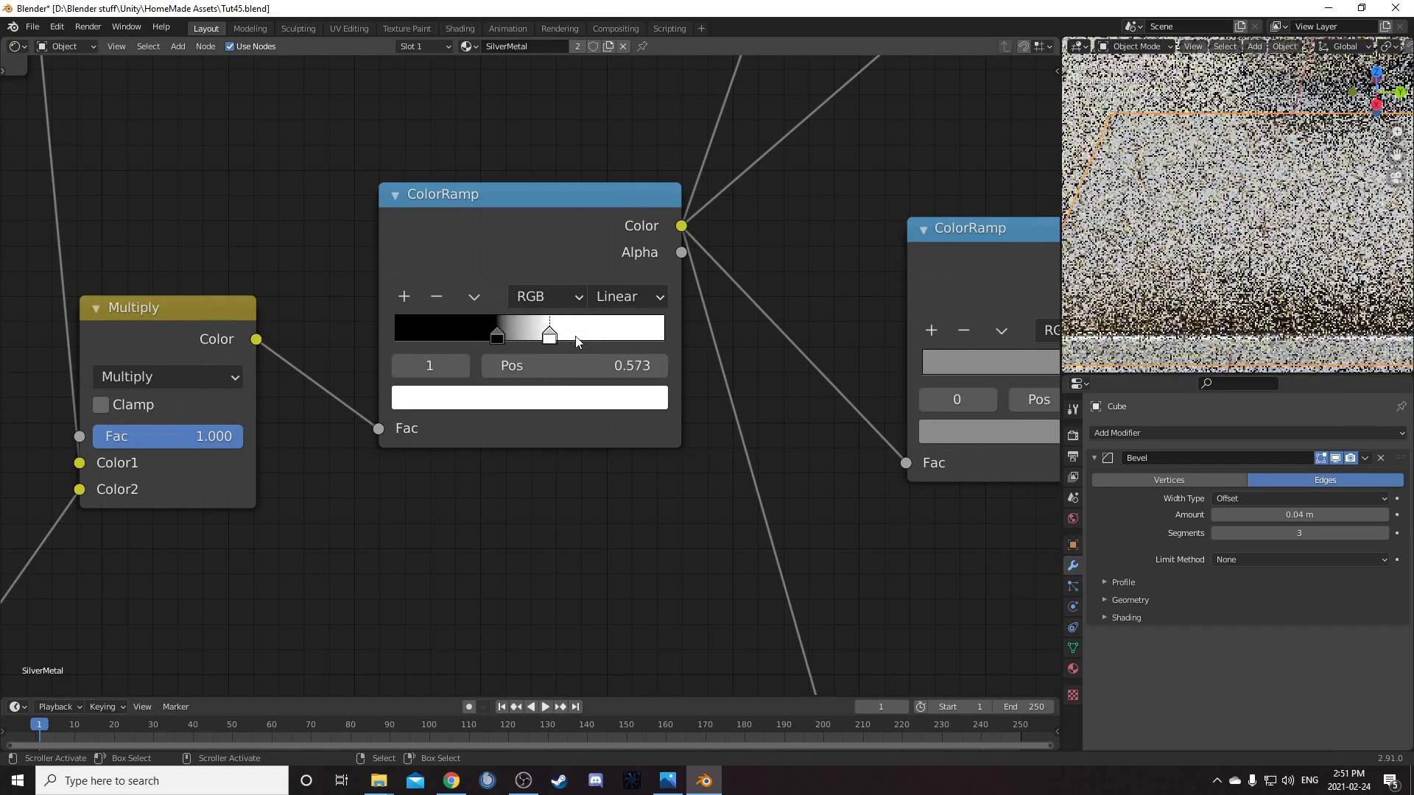
# Darken the grey stop of the ColorRamp that feeds the Principled BSDF's Roughness
pyautogui.moveTo(782, 327); pyautogui.dragTo(515, 384, button='middle')
pyautogui.scroll(-4, 515, 384)
pyautogui.moveTo(764, 326); pyautogui.dragTo(589, 520, button='middle')
pyautogui.scroll(-4, 589, 520)
pyautogui.moveTo(716, 492); pyautogui.dragTo(628, 310, button='middle')
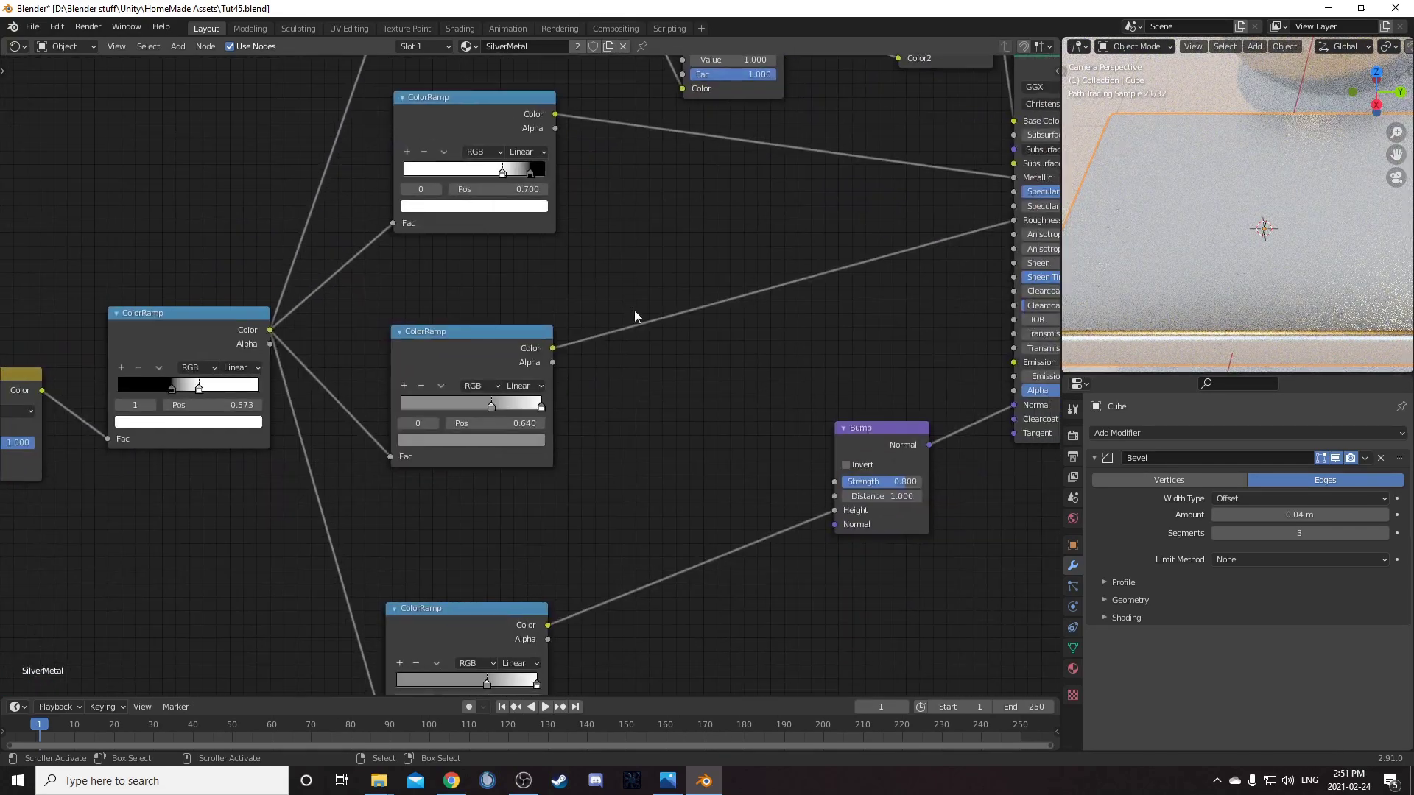
pyautogui.scroll(-4, 609, 324)
pyautogui.moveTo(478, 363); pyautogui.dragTo(472, 347)
pyautogui.scroll(6, 529, 420)
pyautogui.moveTo(524, 417); pyautogui.dragTo(617, 478, button='middle')
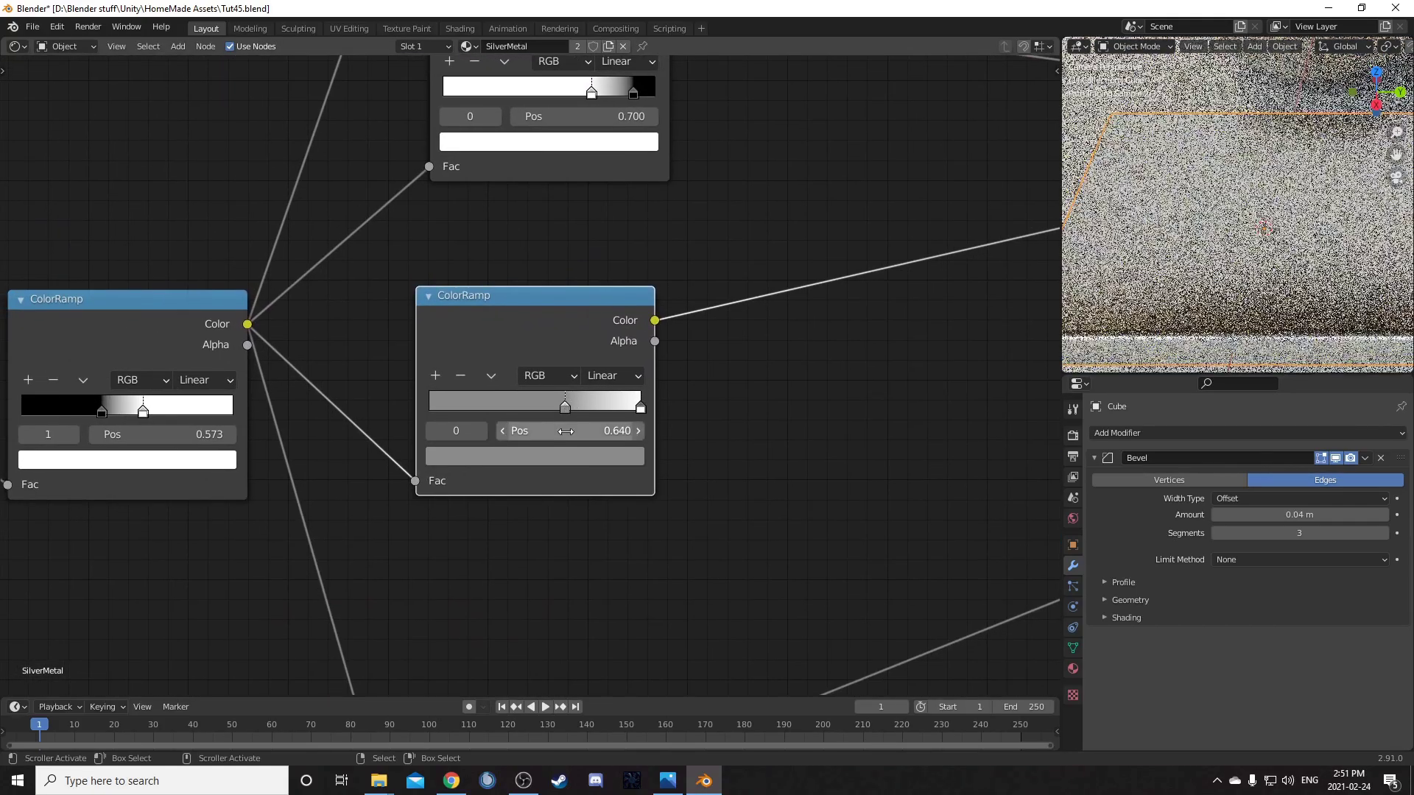
pyautogui.click(573, 453)
pyautogui.scroll(-3, 517, 217)
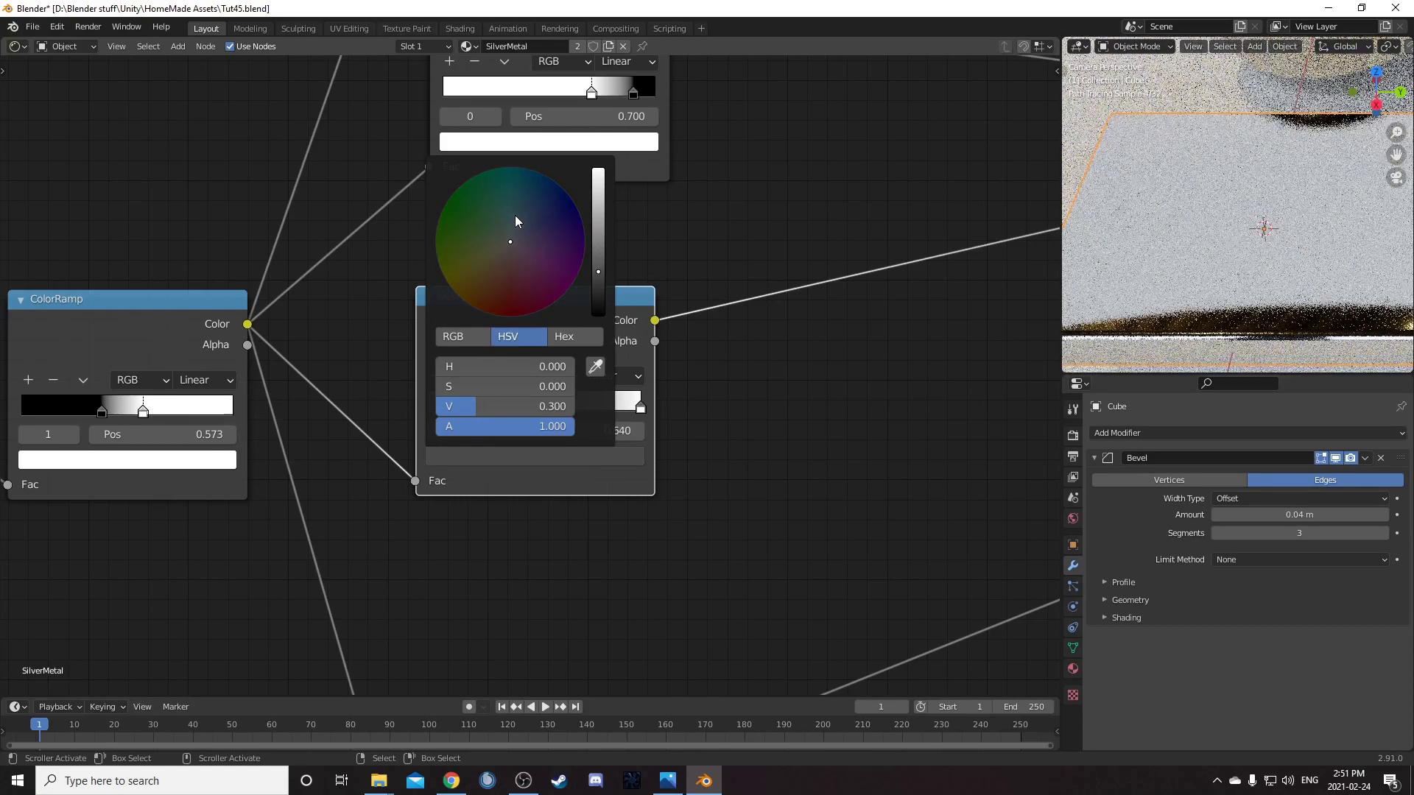
# Move the black stop of the ColorRamp after the Multiply nodes to about 0 and its white stop to 0.159
pyautogui.moveTo(287, 402); pyautogui.dragTo(665, 385, button='middle')
pyautogui.moveTo(482, 393); pyautogui.dragTo(400, 391)
pyautogui.moveTo(523, 392); pyautogui.dragTo(435, 390)
pyautogui.moveTo(819, 482); pyautogui.dragTo(554, 519, button='middle')
pyautogui.click(630, 471)
# Return to the camera view and maximize the 3D viewport to examine both slabs and spheres
pyautogui.scroll(-3, 665, 297)
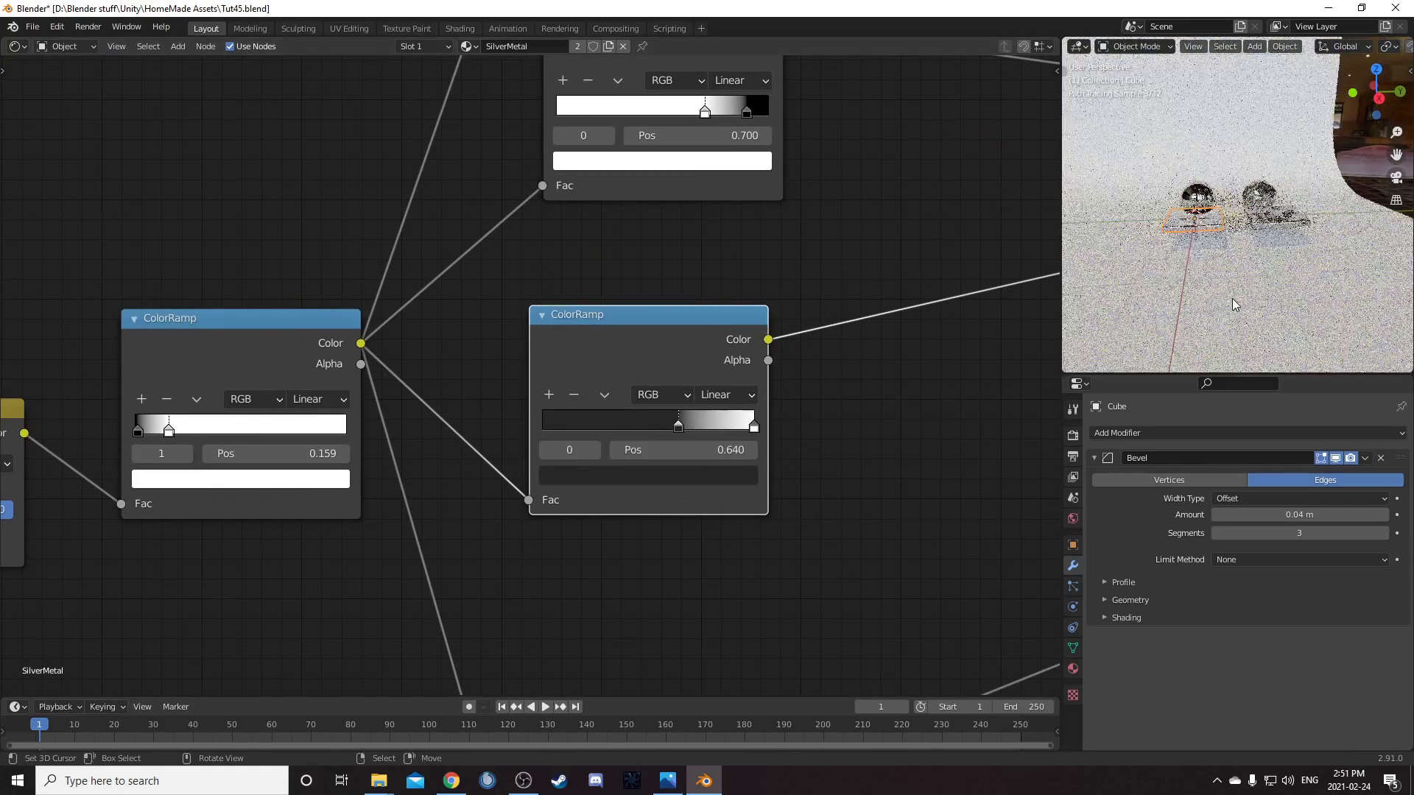
pyautogui.scroll(6, 1232, 299)
pyautogui.moveTo(1235, 225); pyautogui.dragTo(1290, 280, button='middle')
pyautogui.press('KP_0')
pyautogui.hotkey('ctrl', 'space')
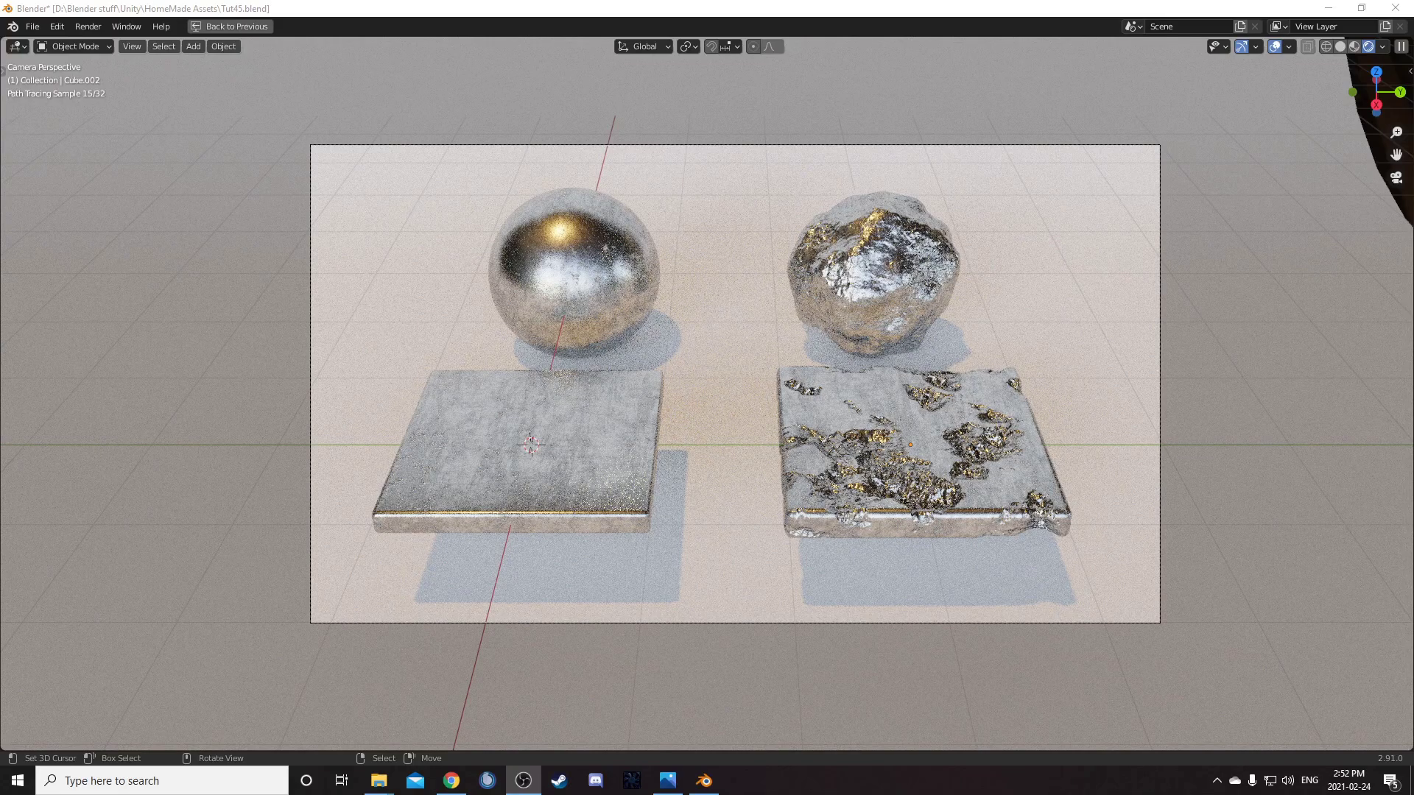